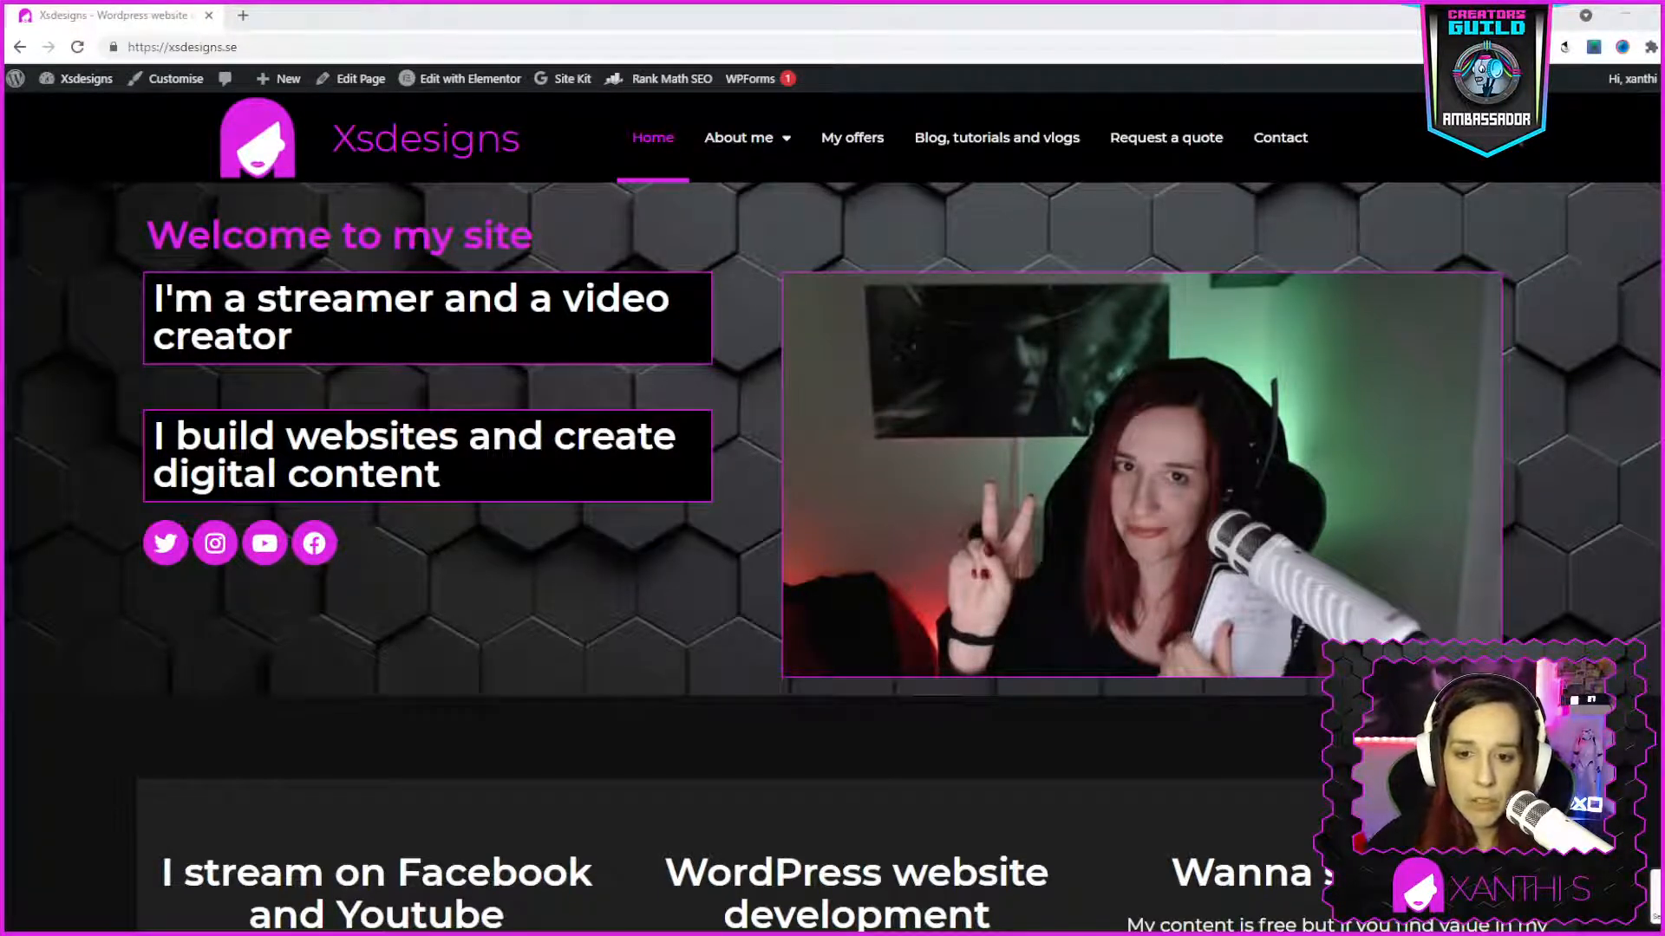
# Look over the home page, from the welcome section through the YouTube videos and the milestone countdown
pyautogui.scroll(-10, 934, 471)
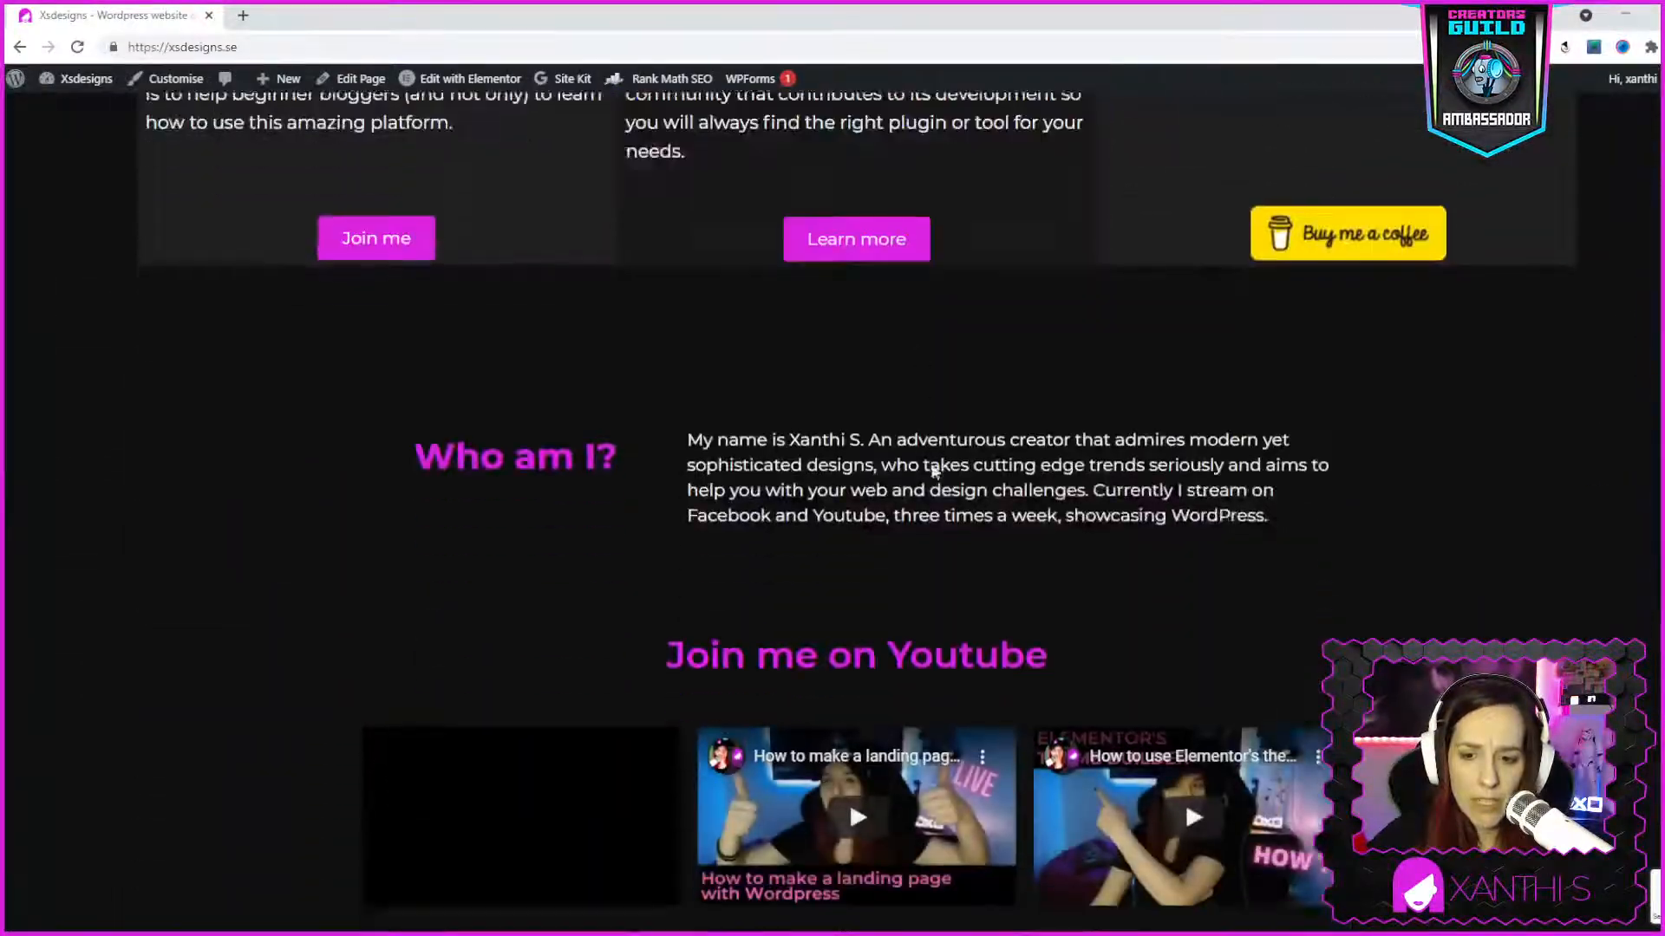
pyautogui.scroll(-4, 934, 471)
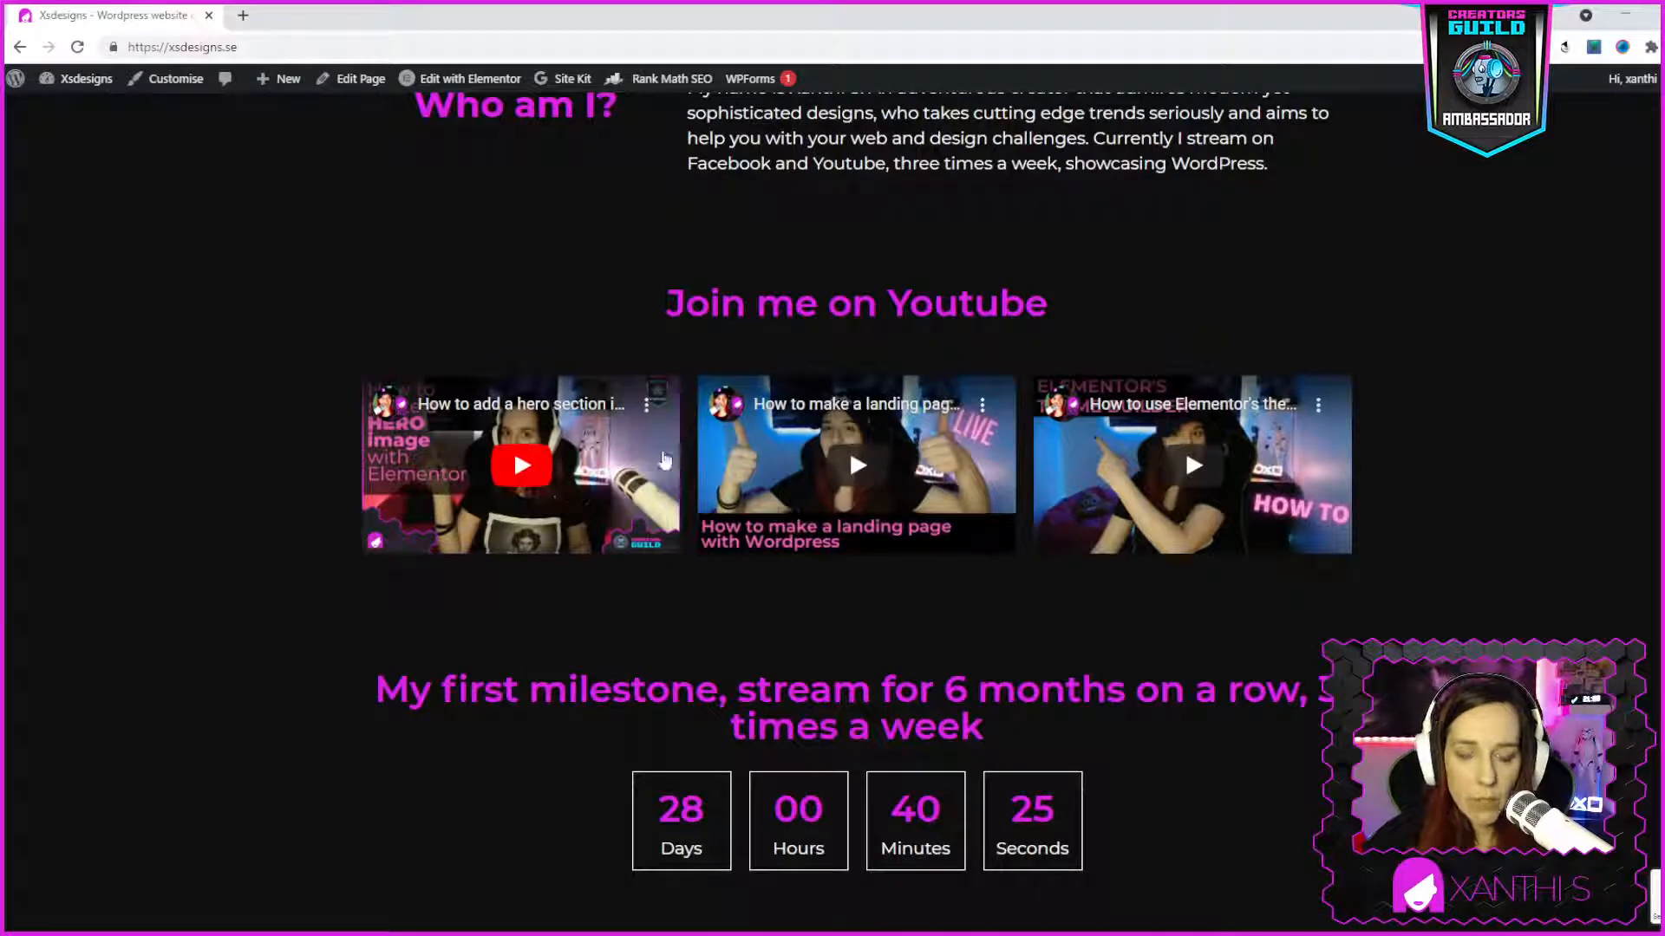
pyautogui.scroll(1, 1044, 315)
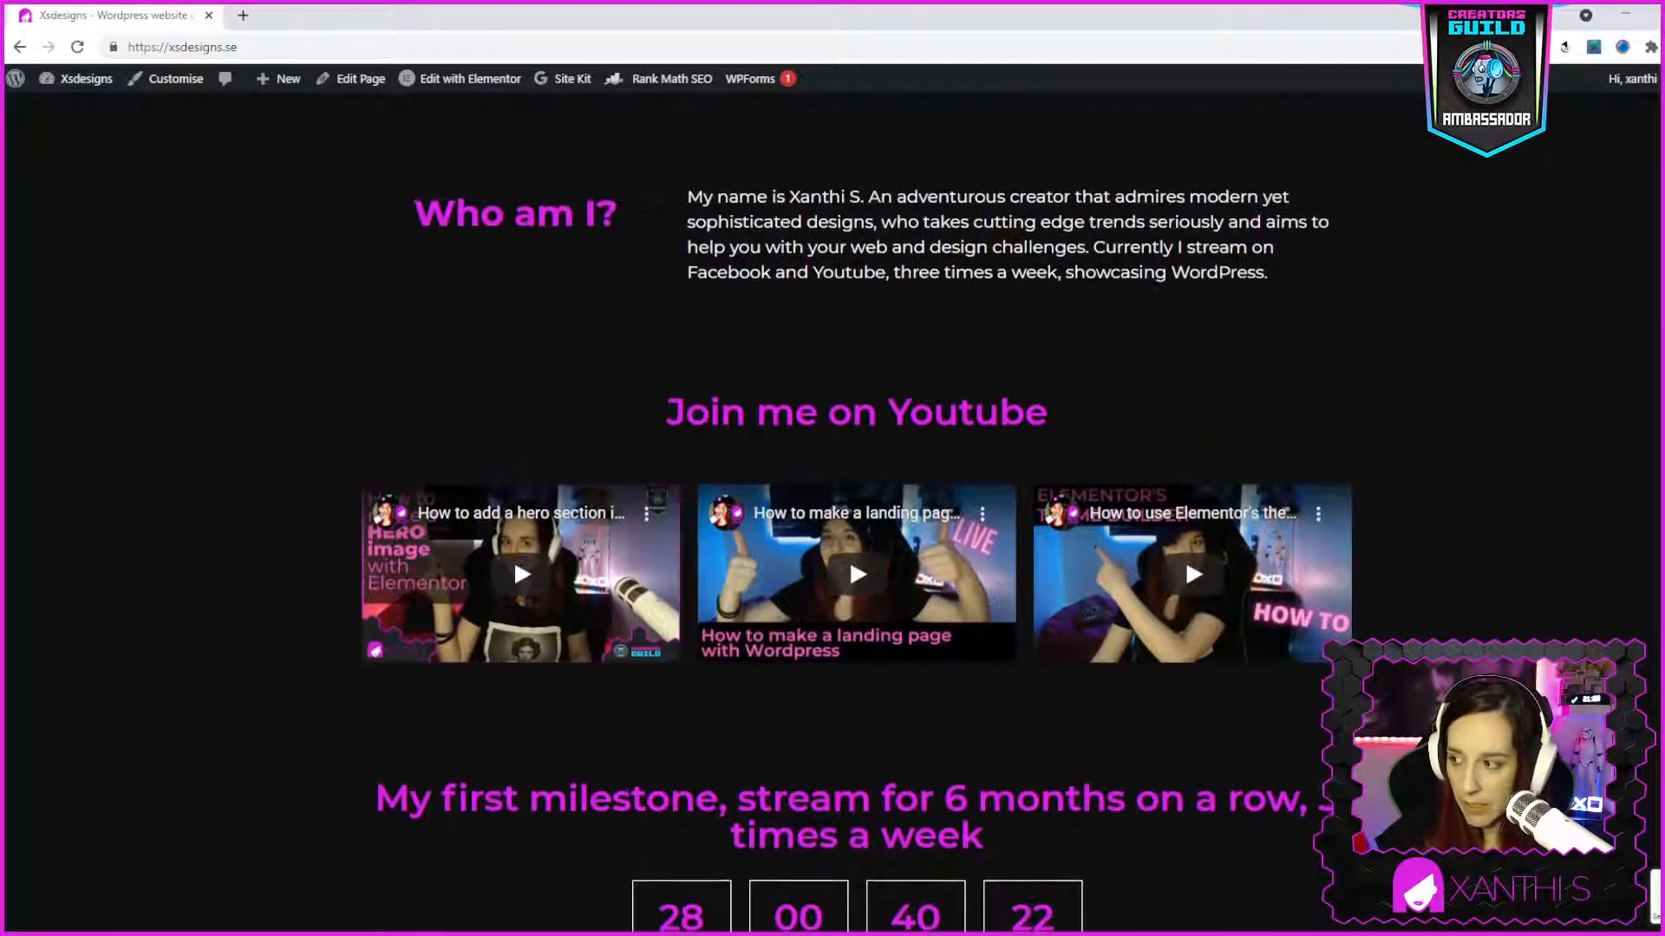
pyautogui.scroll(1, 1084, 416)
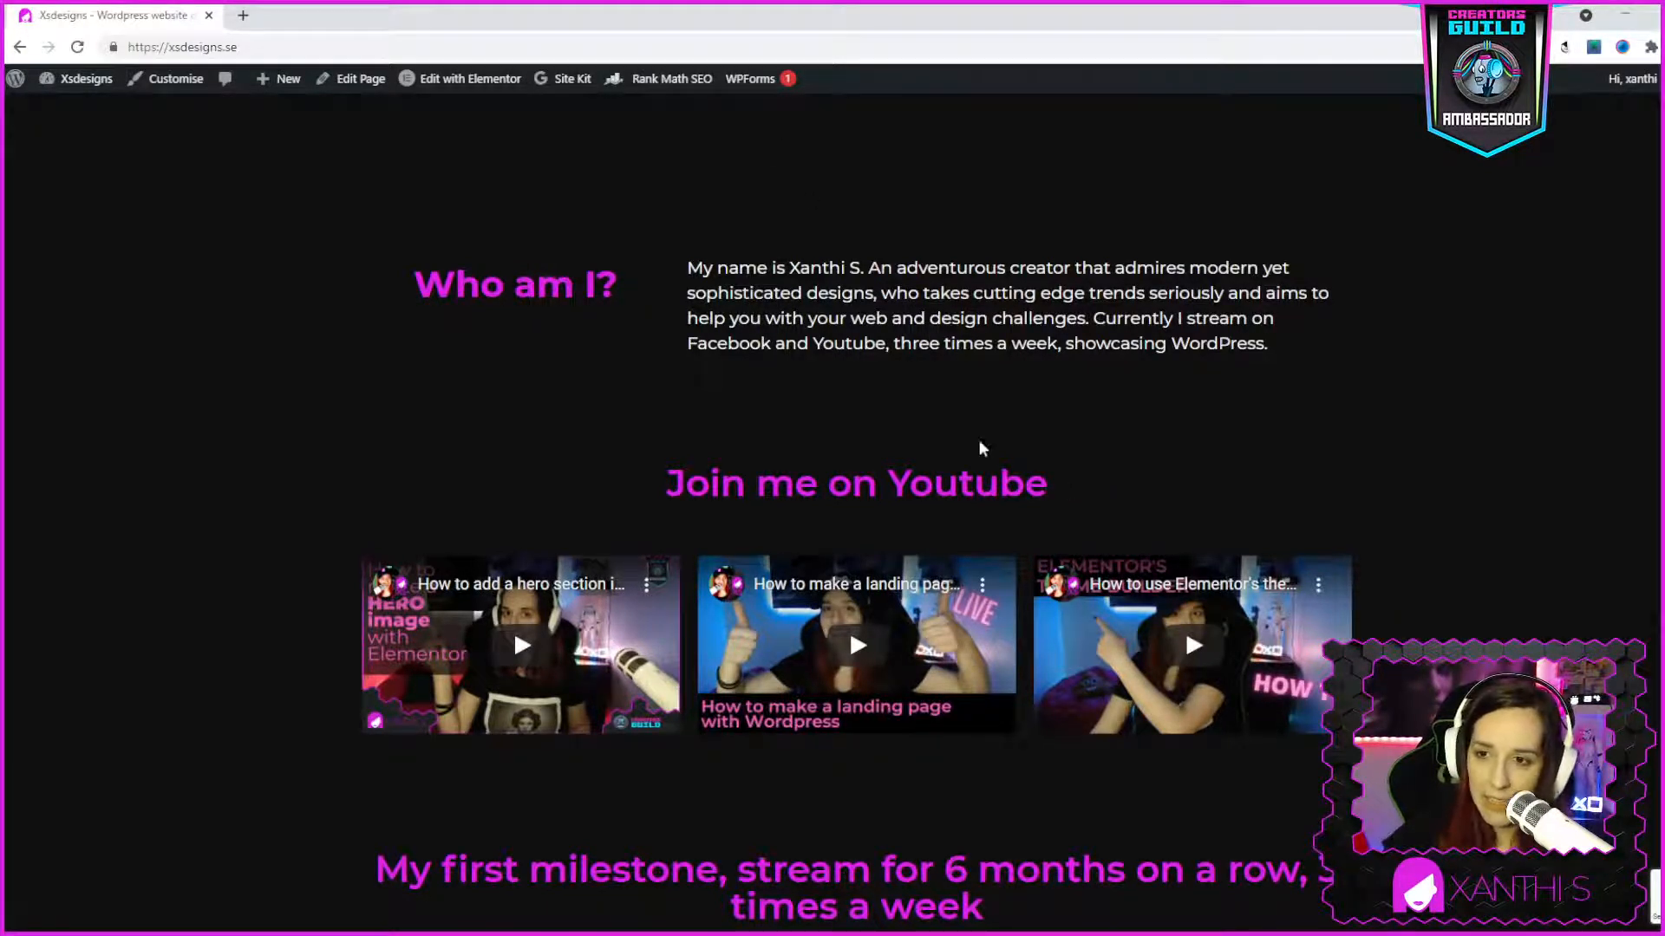
pyautogui.scroll(8, 1077, 607)
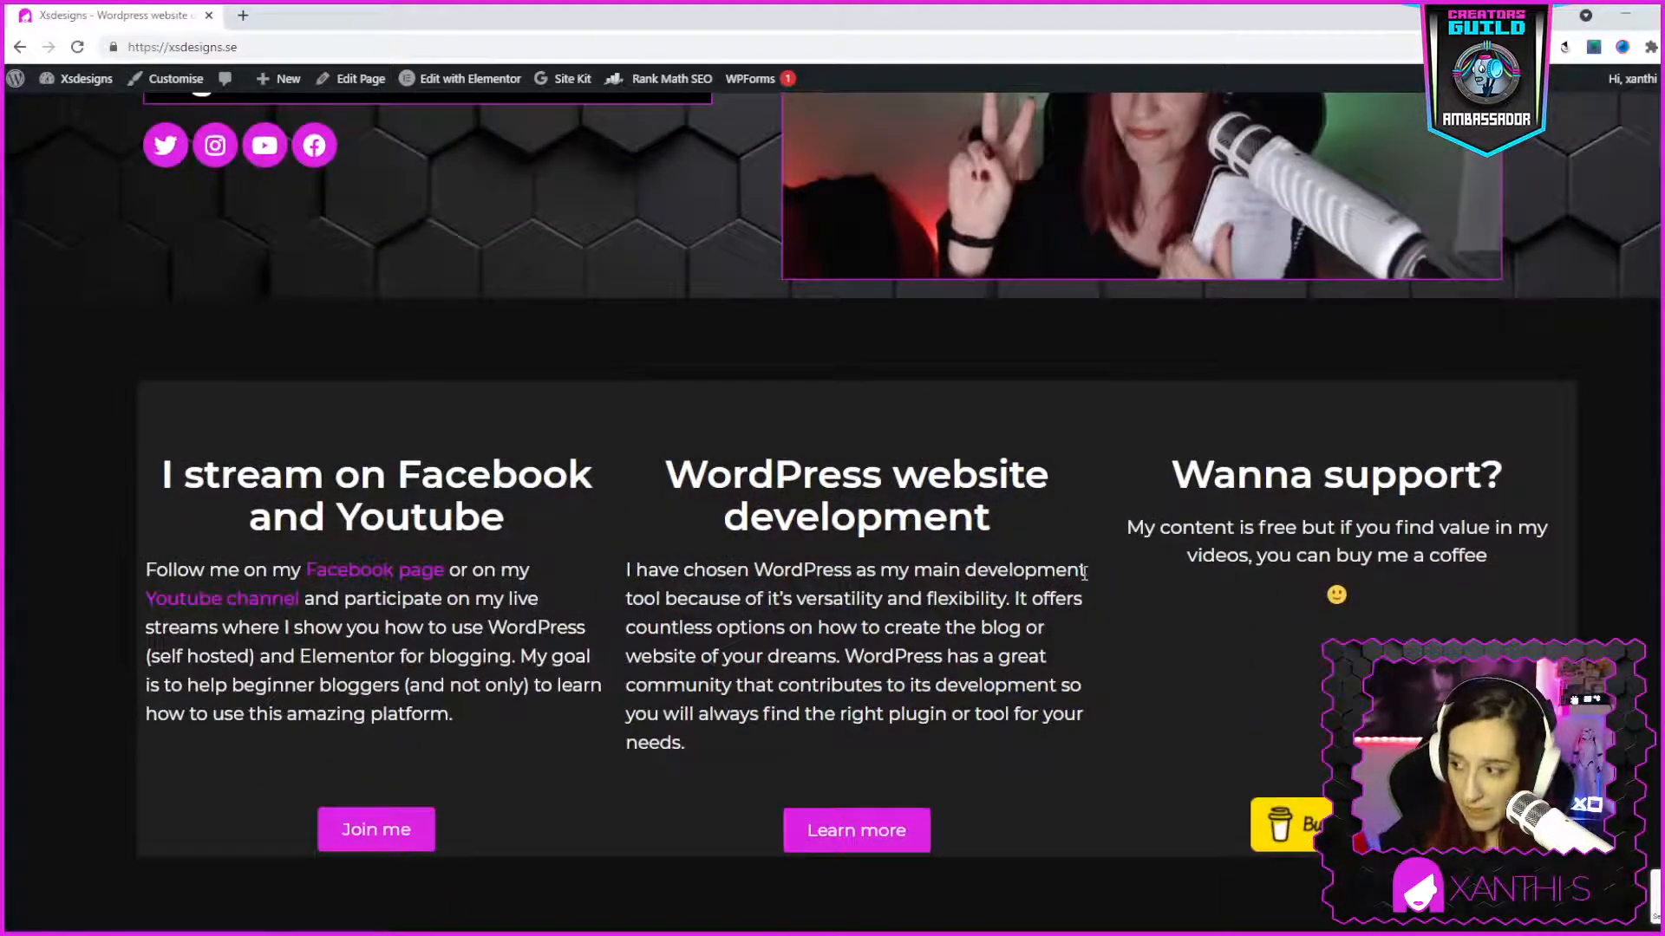
pyautogui.scroll(5, 1125, 586)
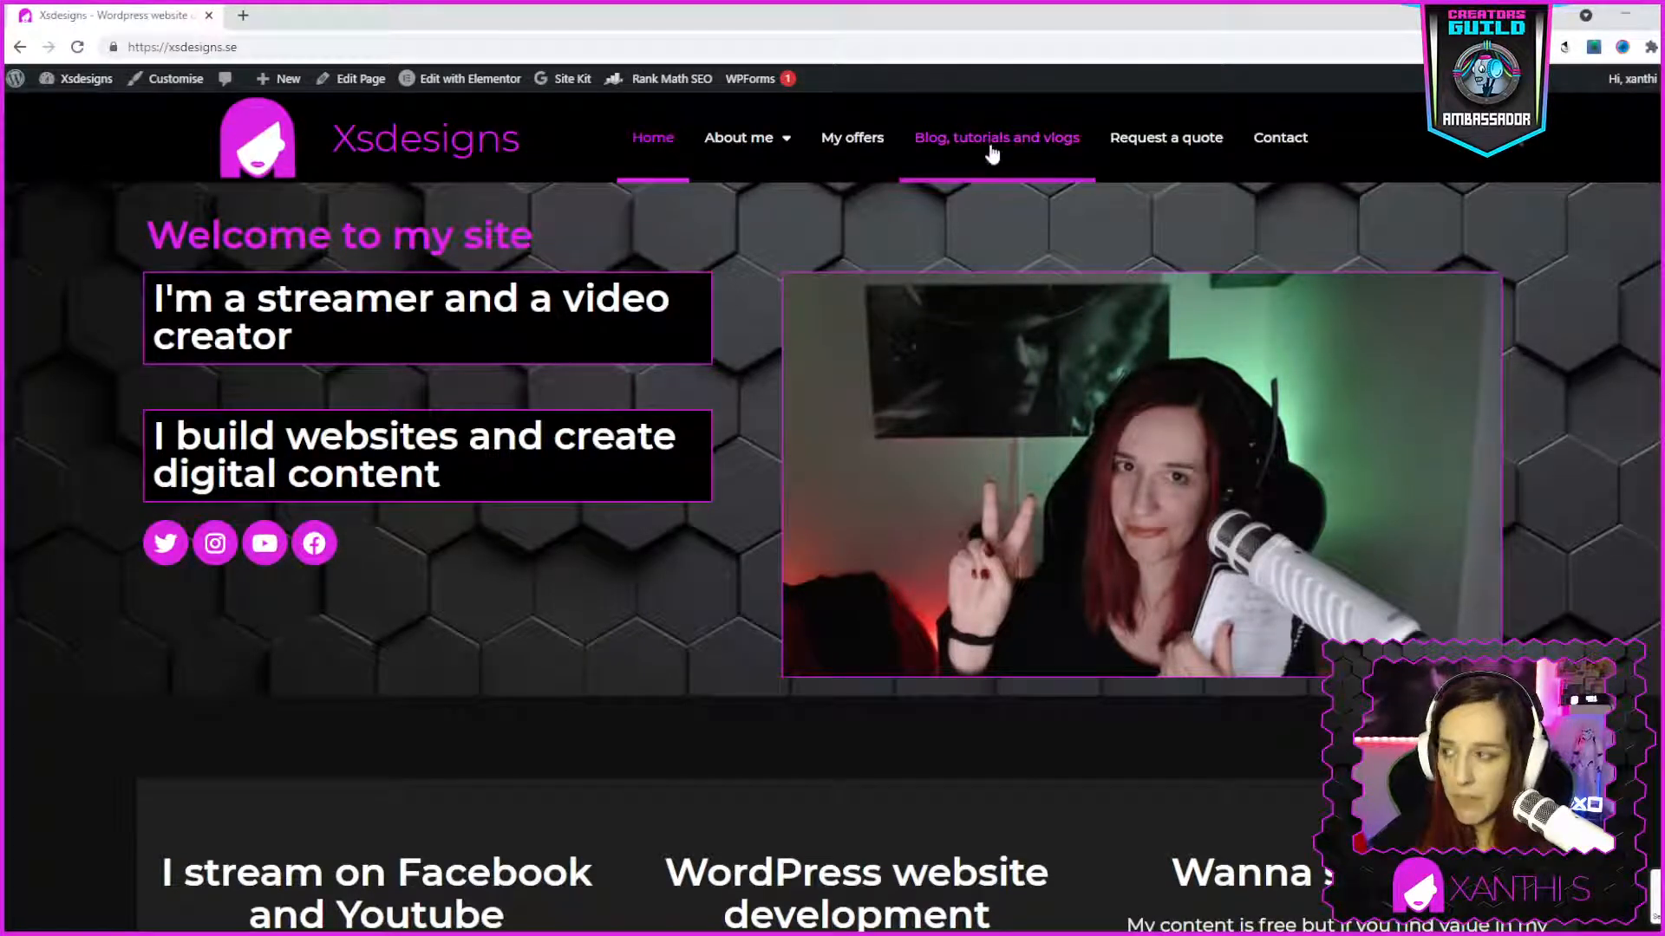
# Open the blog page and skim the post "How to start blogging in 2021 with WordPress – What you need"
pyautogui.click(1035, 161)
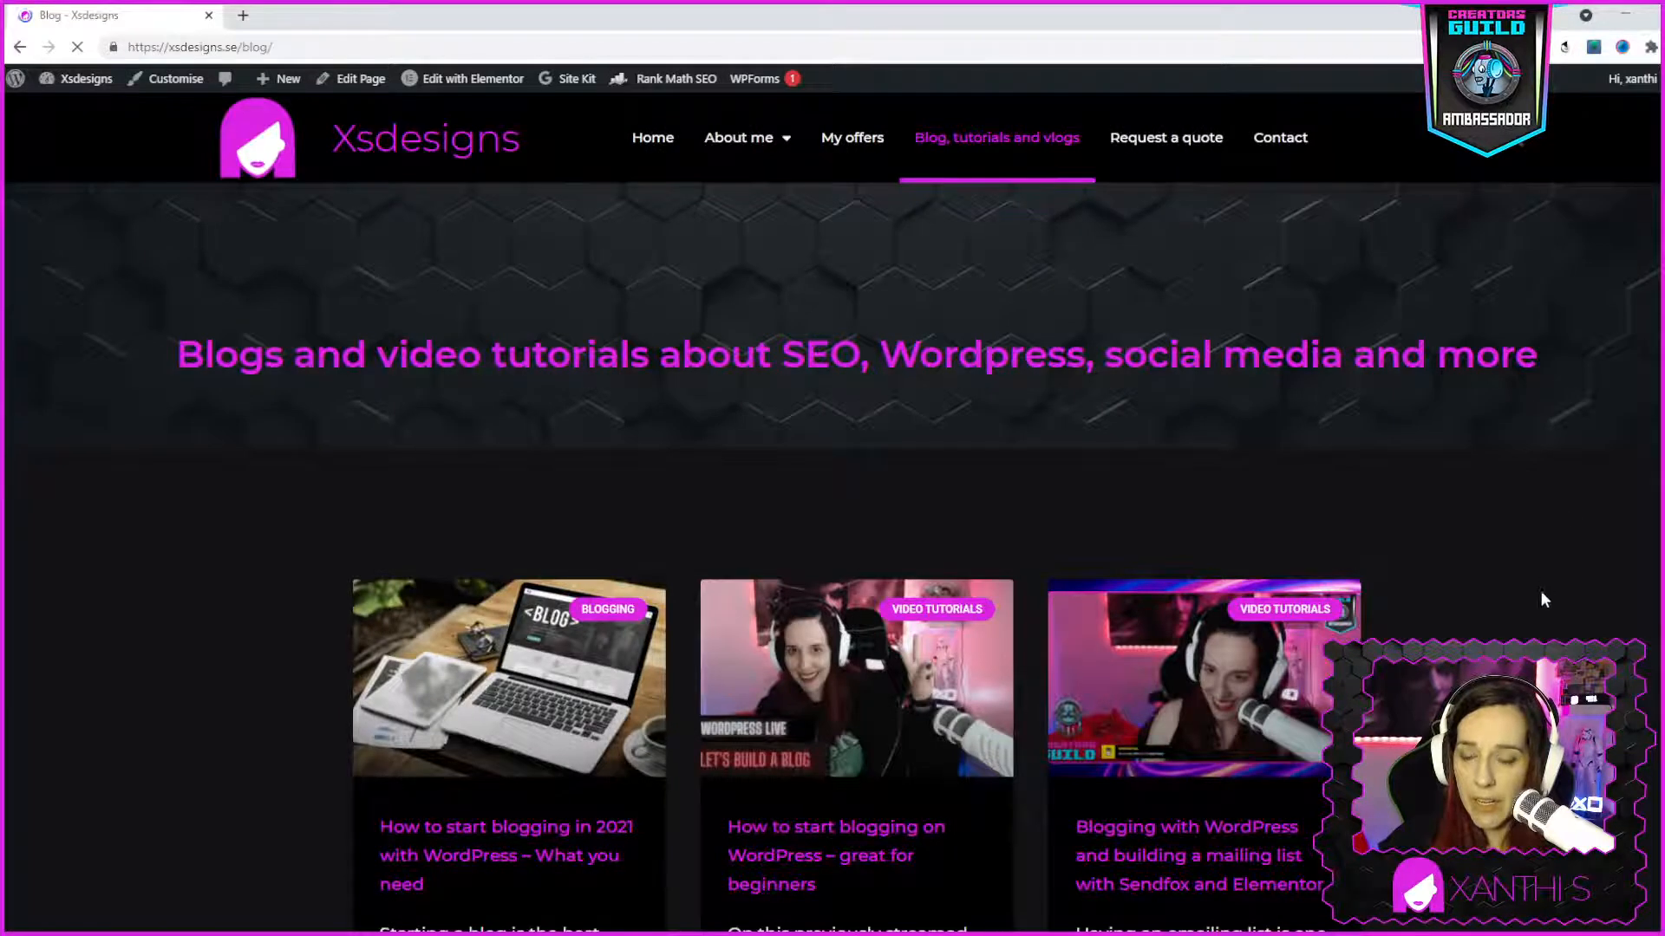
pyautogui.scroll(-4, 1555, 347)
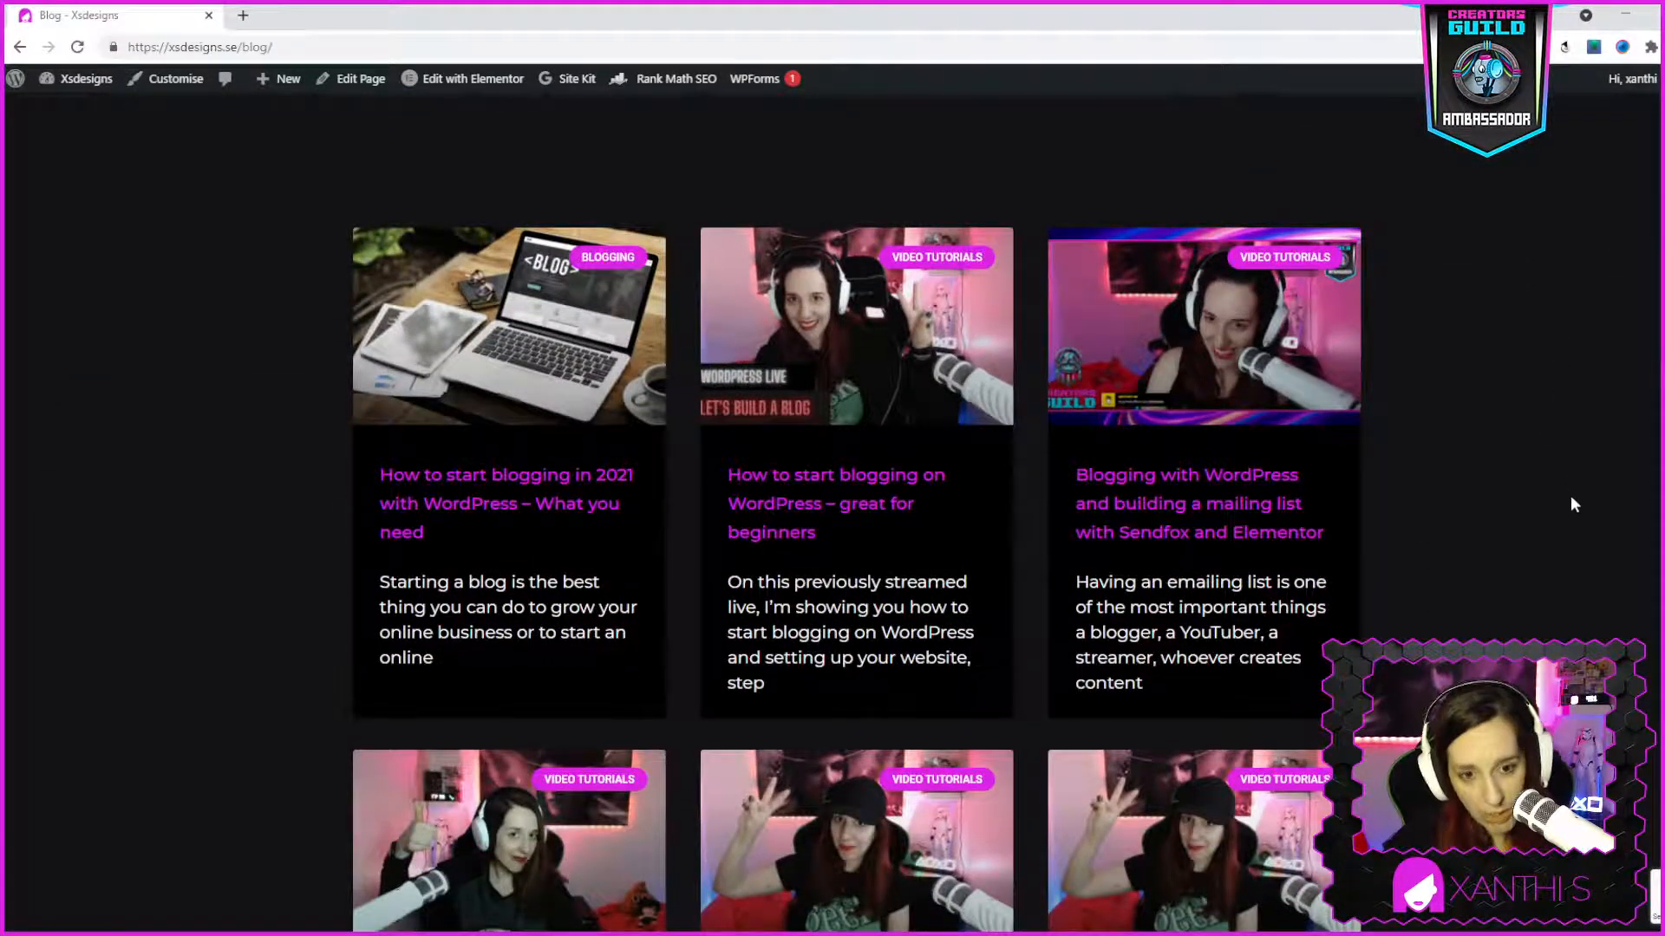
pyautogui.click(567, 518)
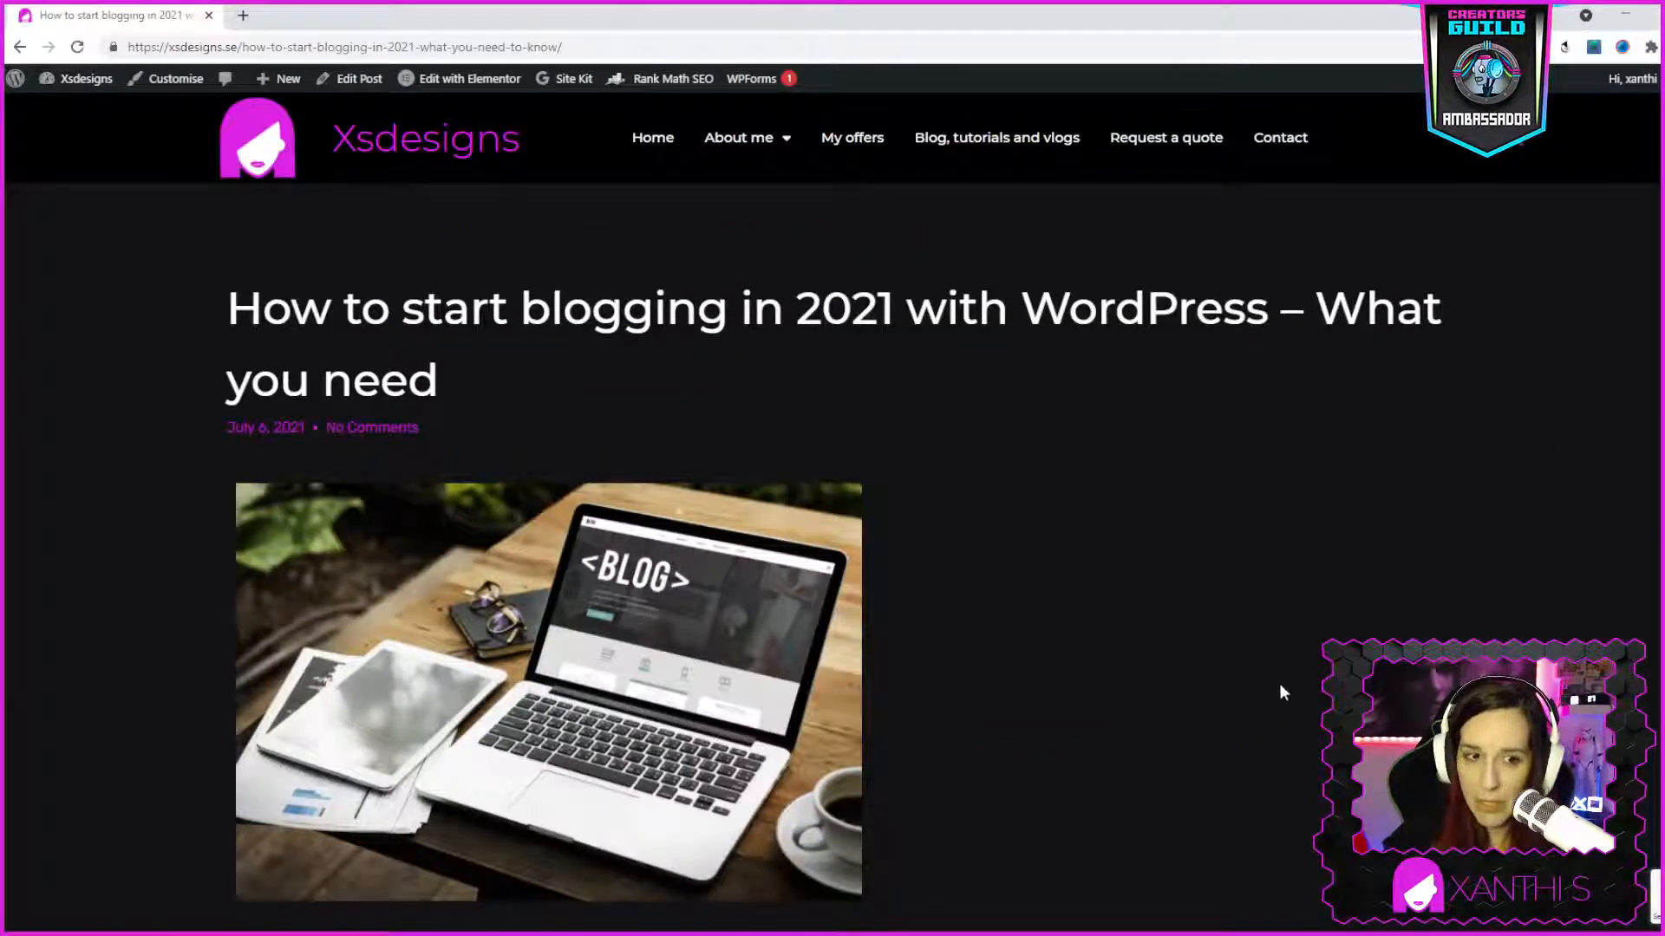
pyautogui.scroll(-8, 1281, 675)
pyautogui.scroll(-5, 1357, 477)
pyautogui.scroll(13, 1385, 411)
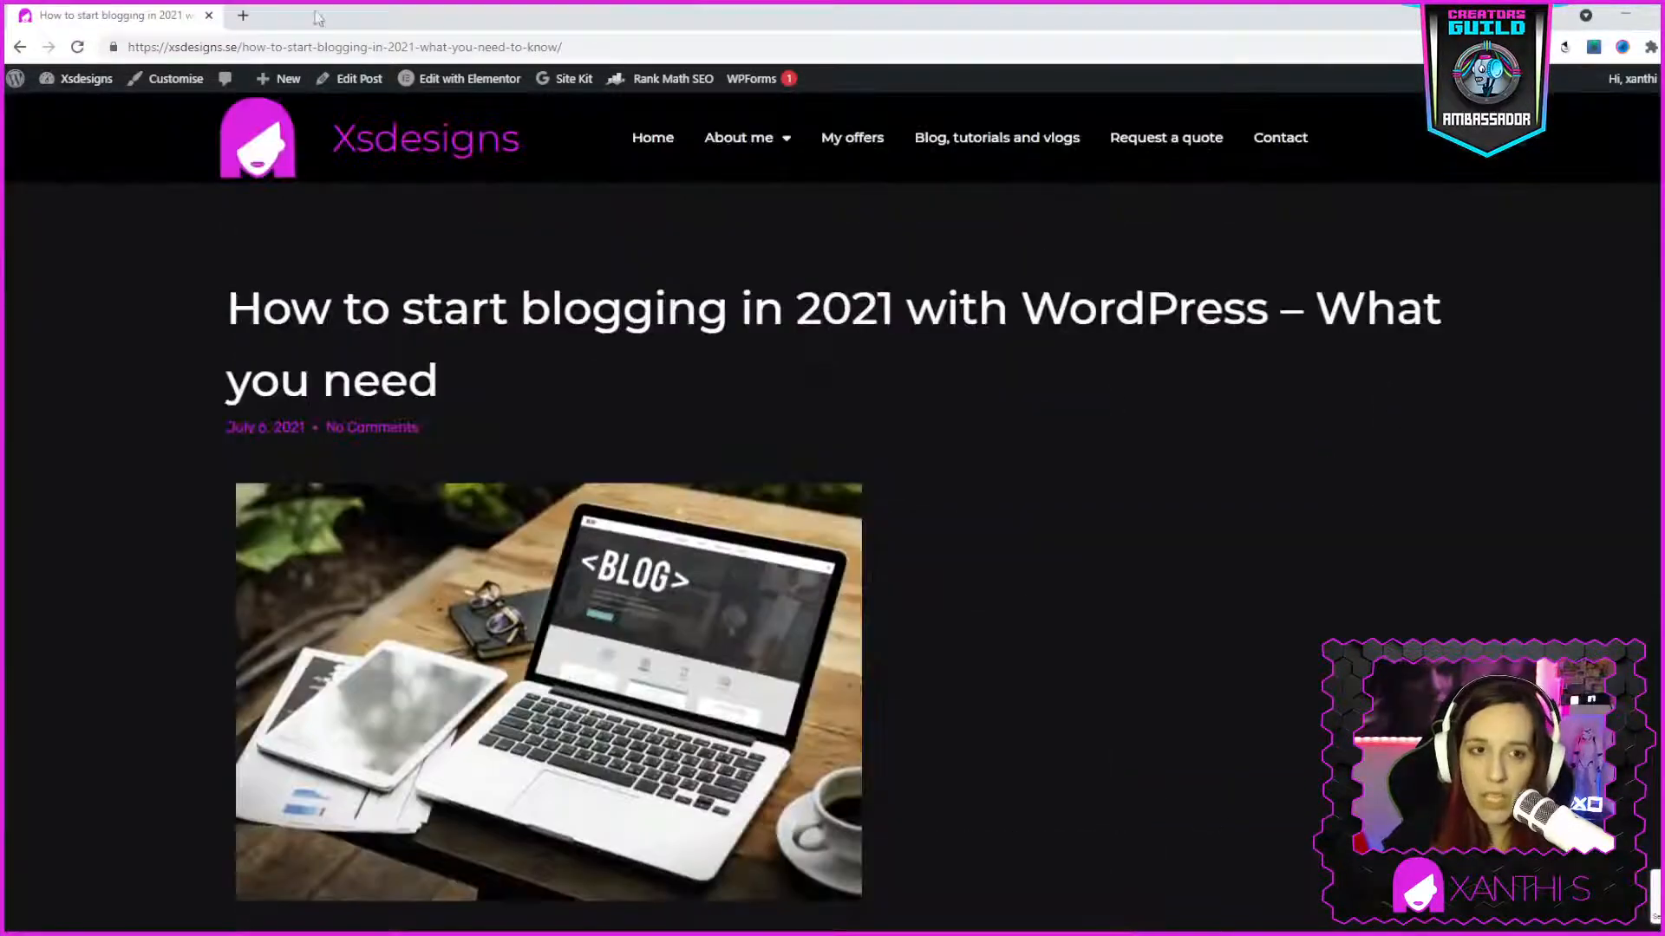
# Return to the blog listing and open the post "How to start blogging on WordPress – great for beginners"
pyautogui.click(20, 47)
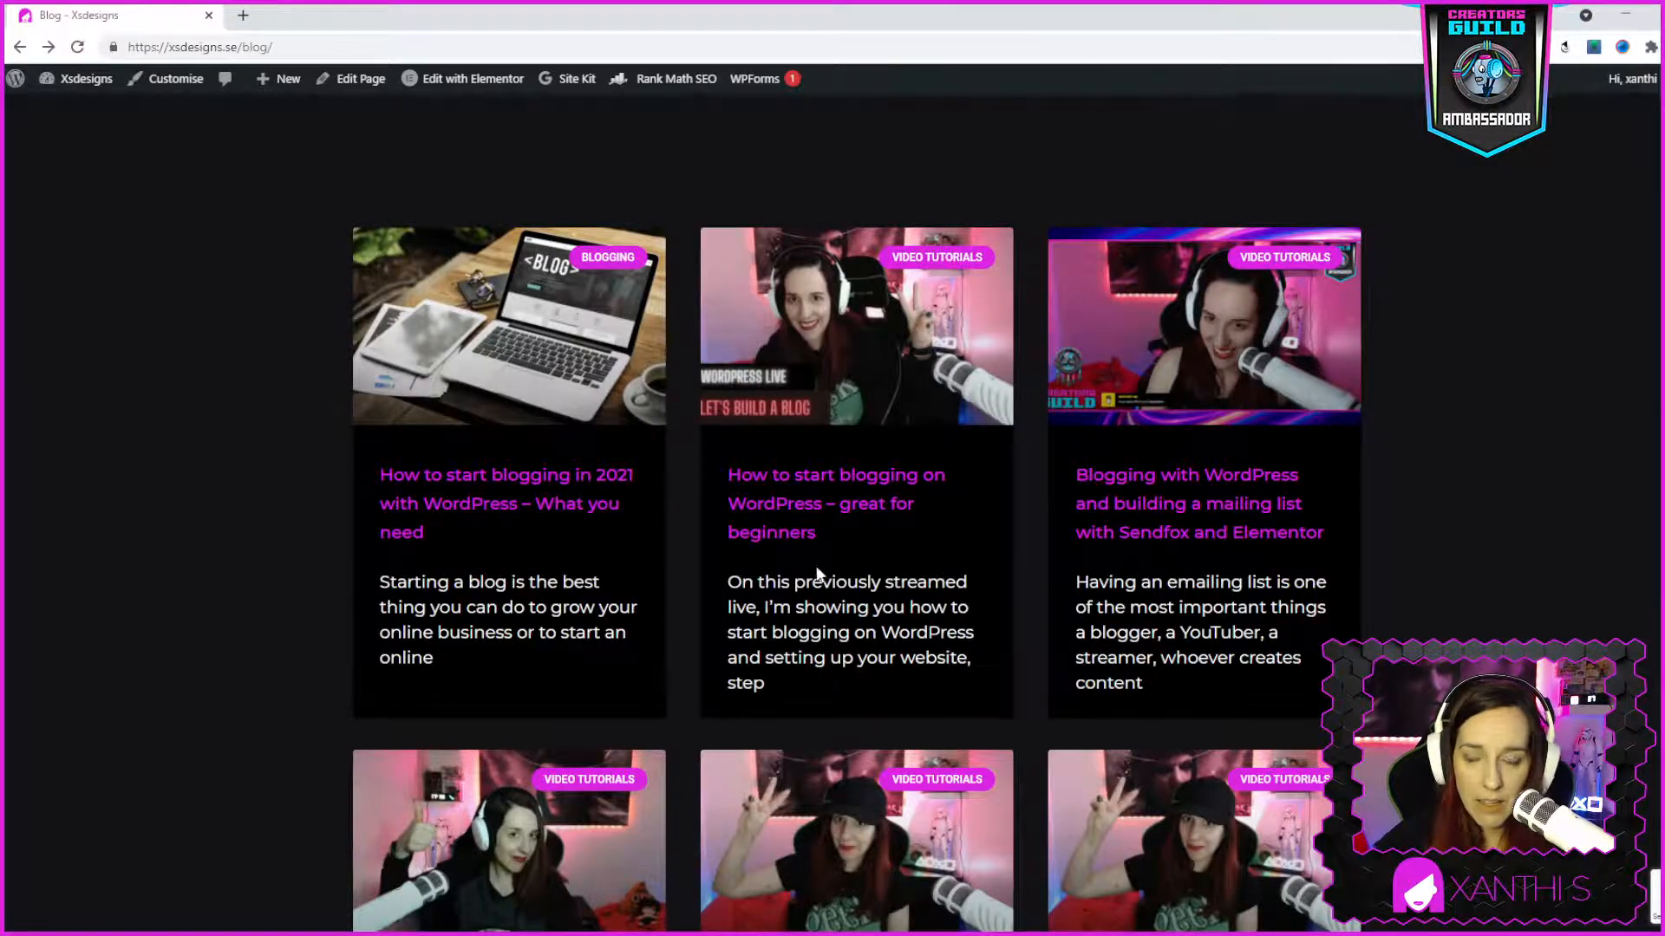
pyautogui.scroll(-3, 808, 485)
pyautogui.scroll(3, 845, 594)
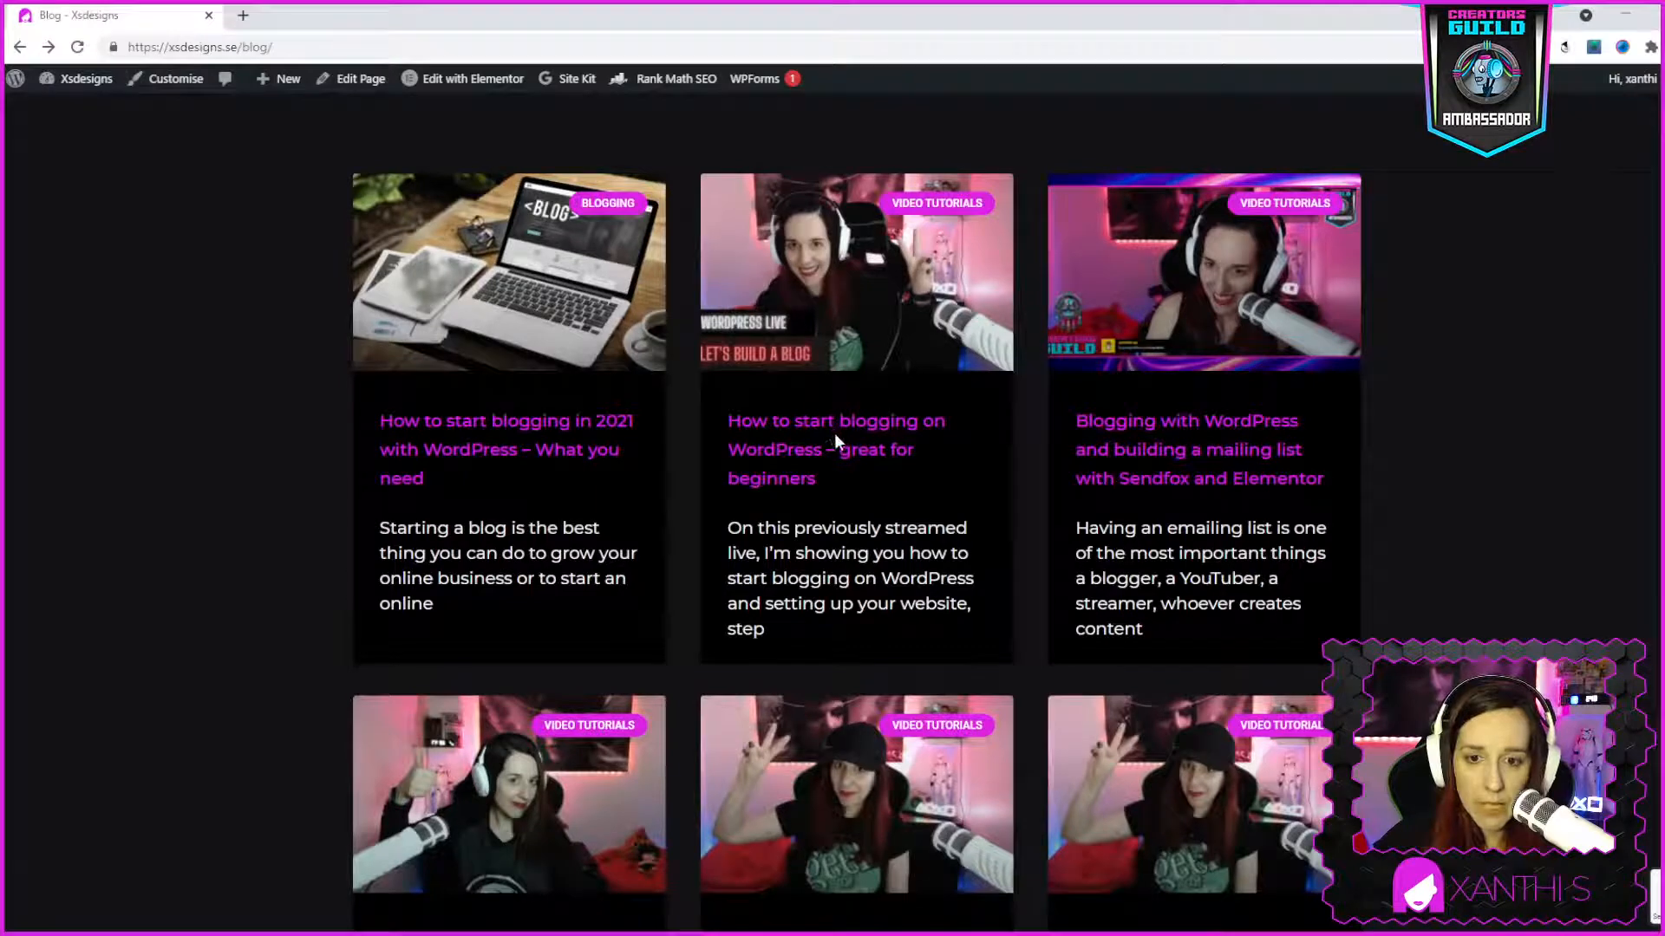
pyautogui.click(864, 430)
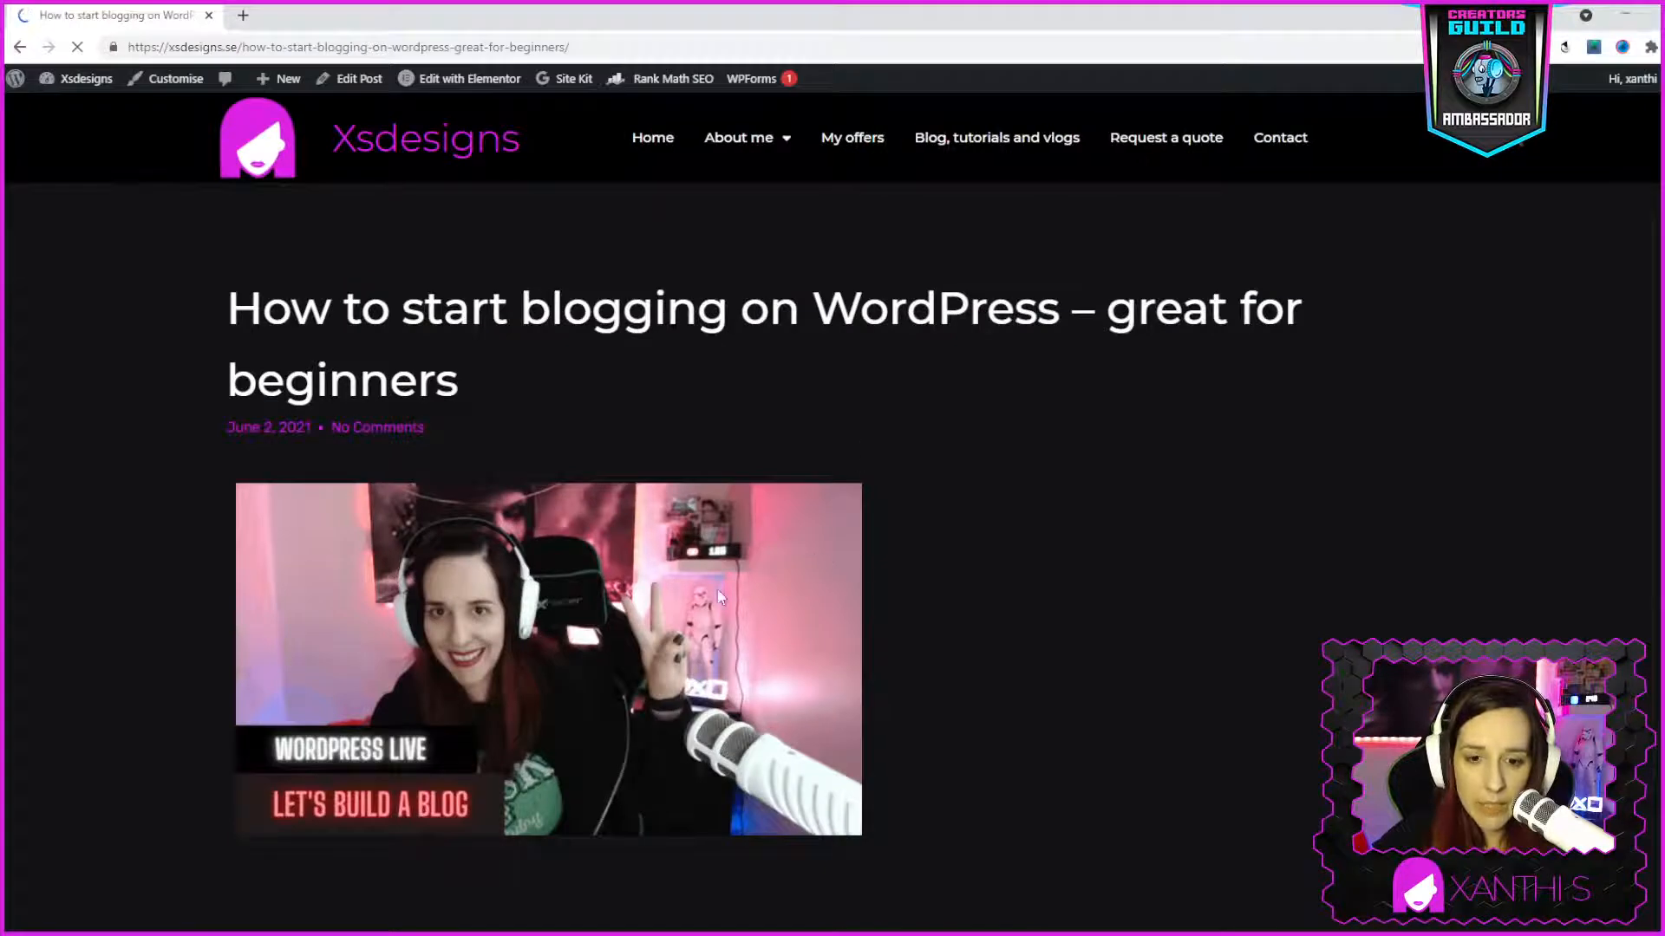
# Examine how the embedded video displays between the featured image and the text of the blog post
pyautogui.scroll(-3, 721, 588)
pyautogui.scroll(-3, 720, 588)
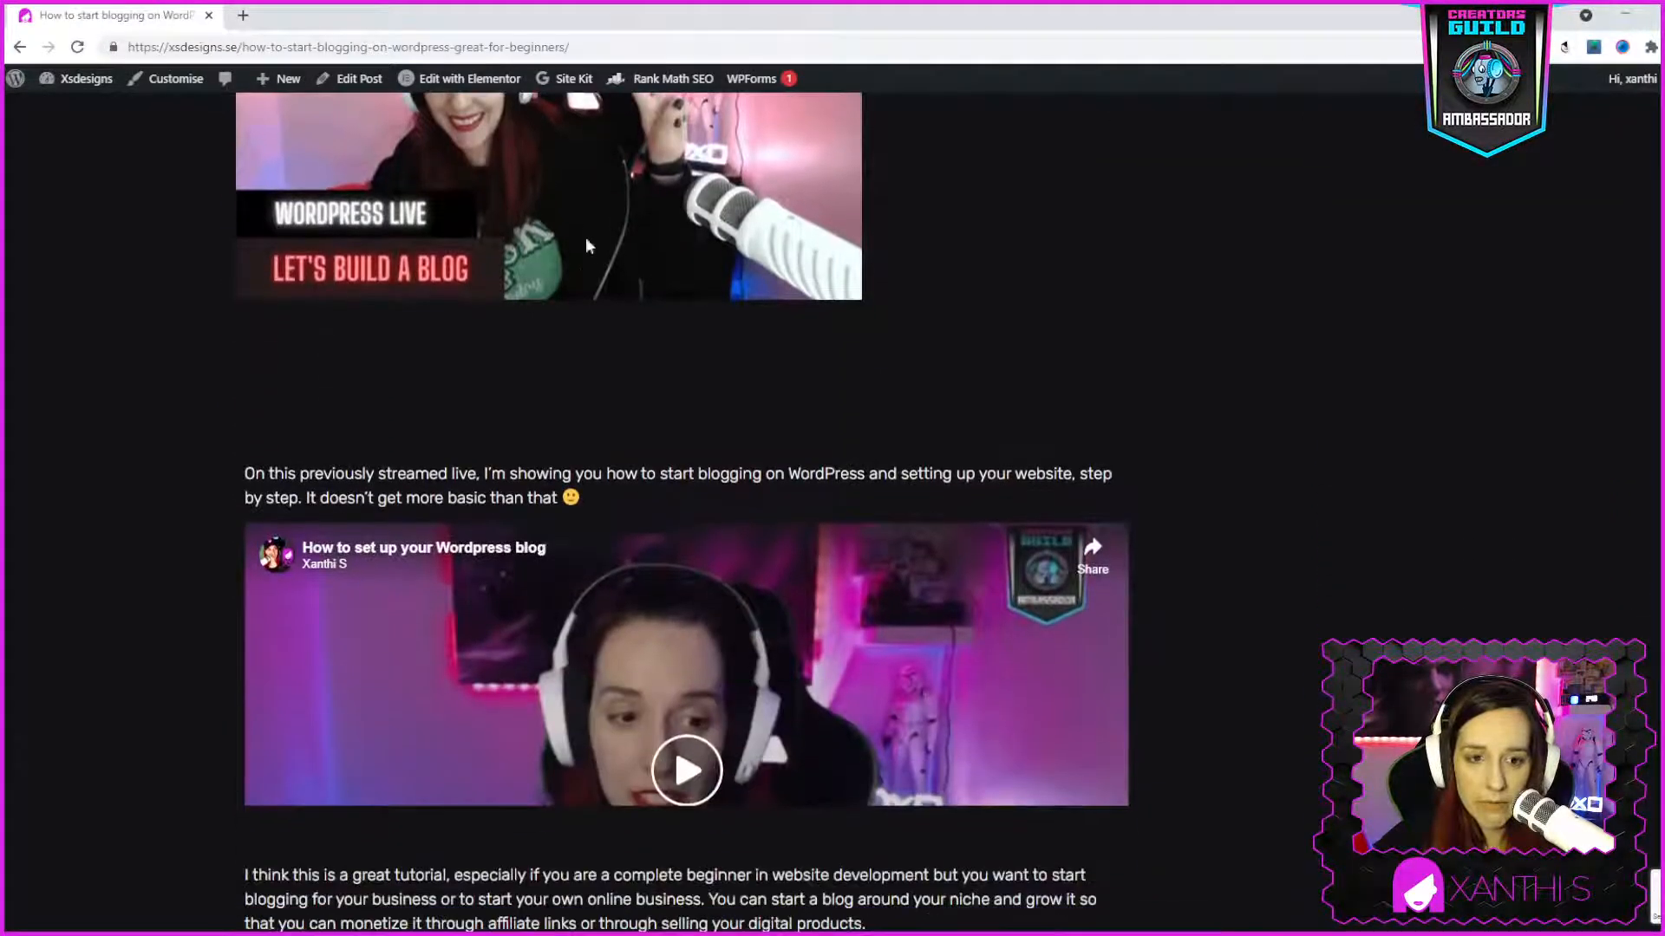
pyautogui.scroll(-2, 703, 446)
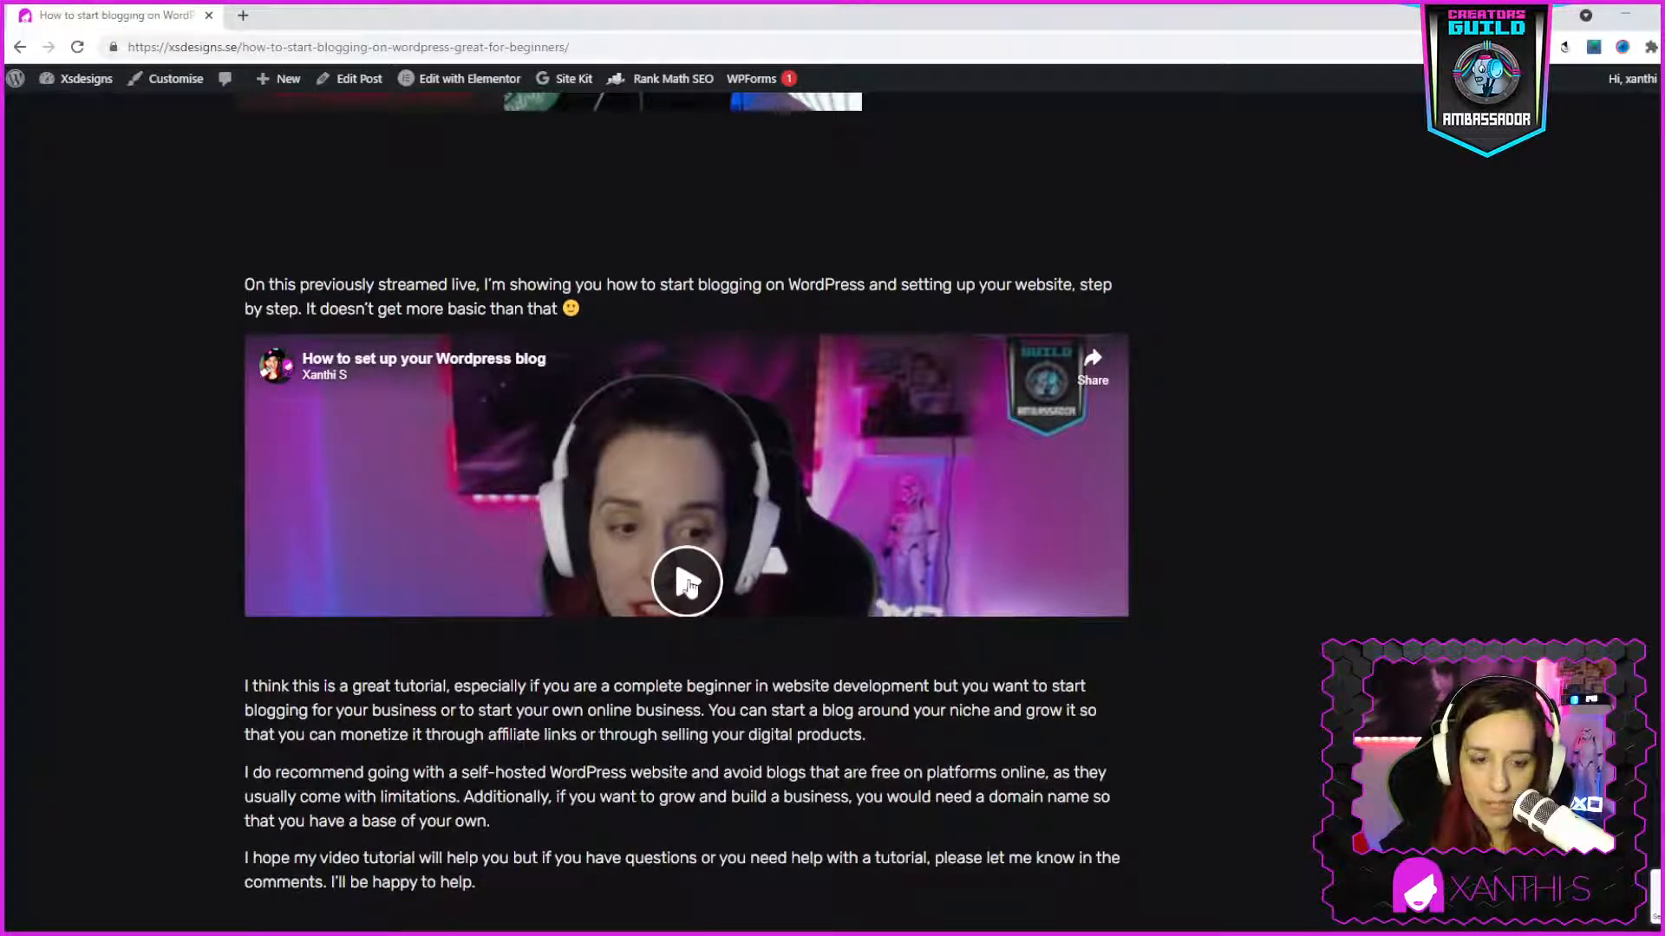
pyautogui.scroll(-2, 649, 468)
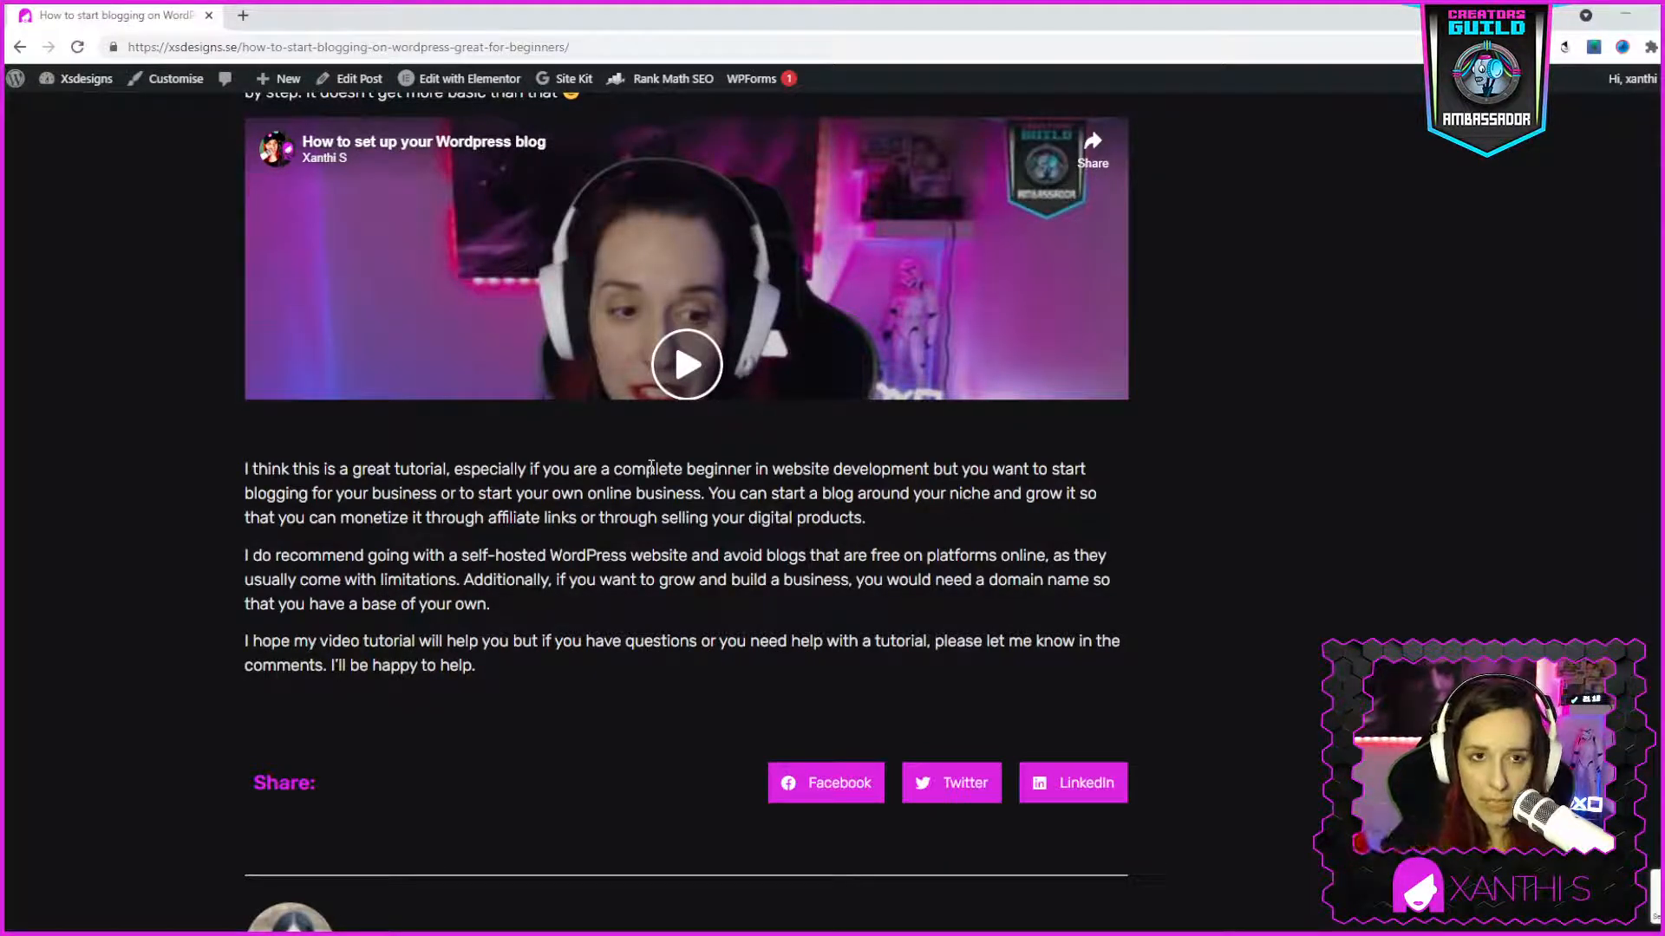
pyautogui.scroll(5, 710, 399)
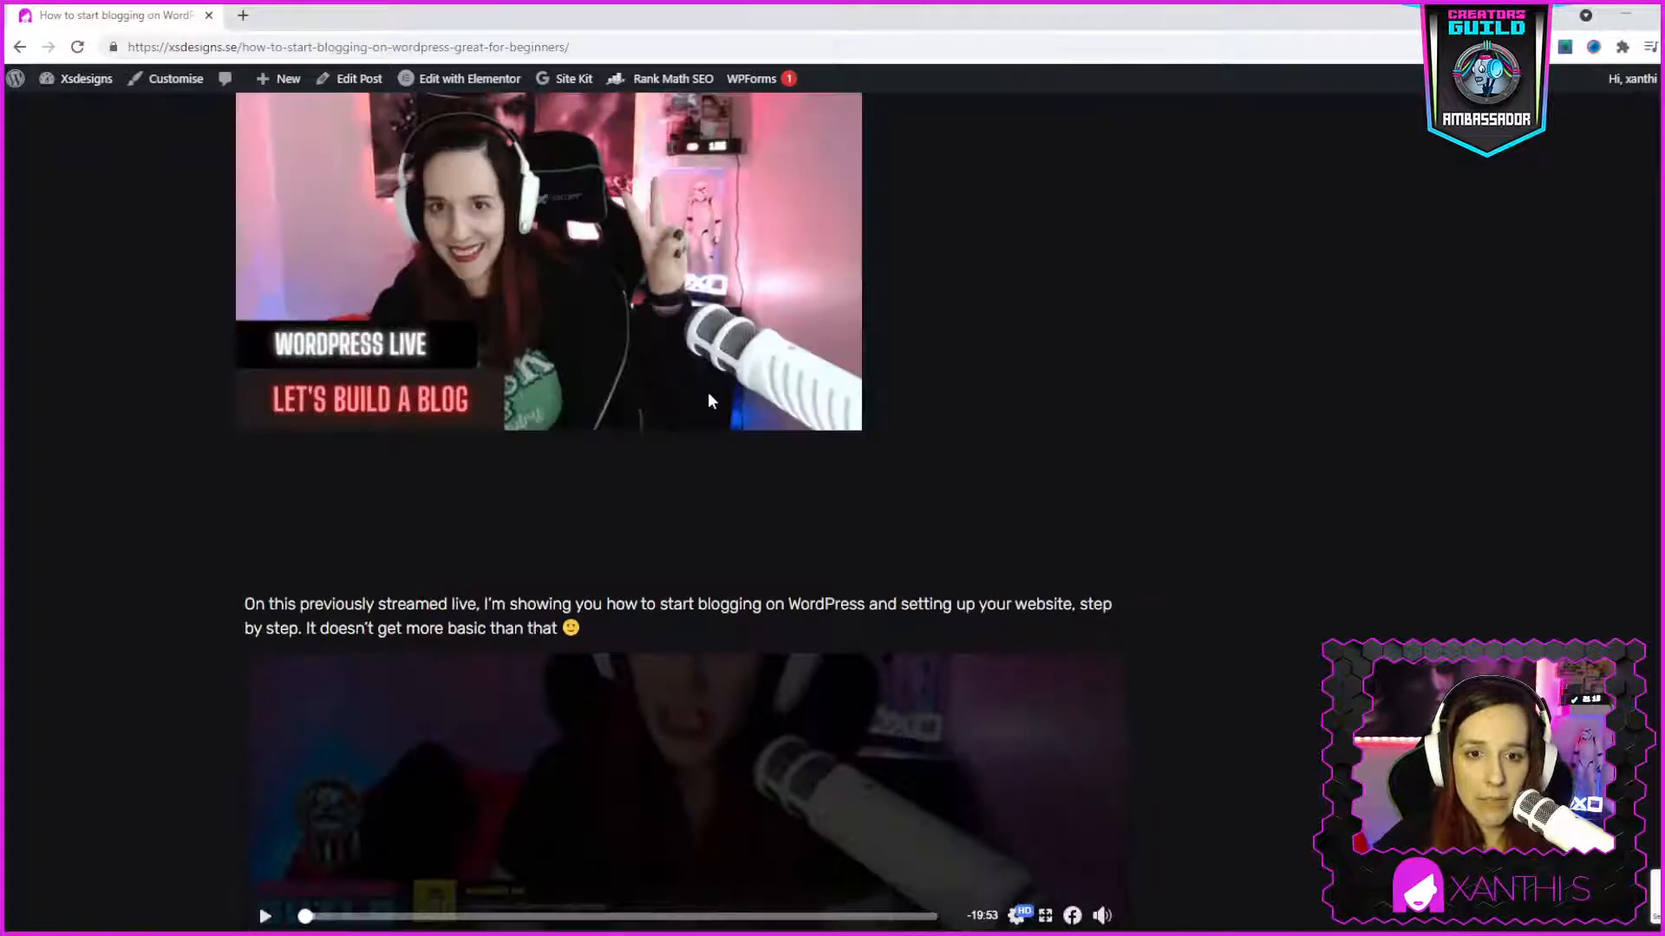
pyautogui.scroll(-3, 1131, 444)
pyautogui.scroll(-3, 247, 665)
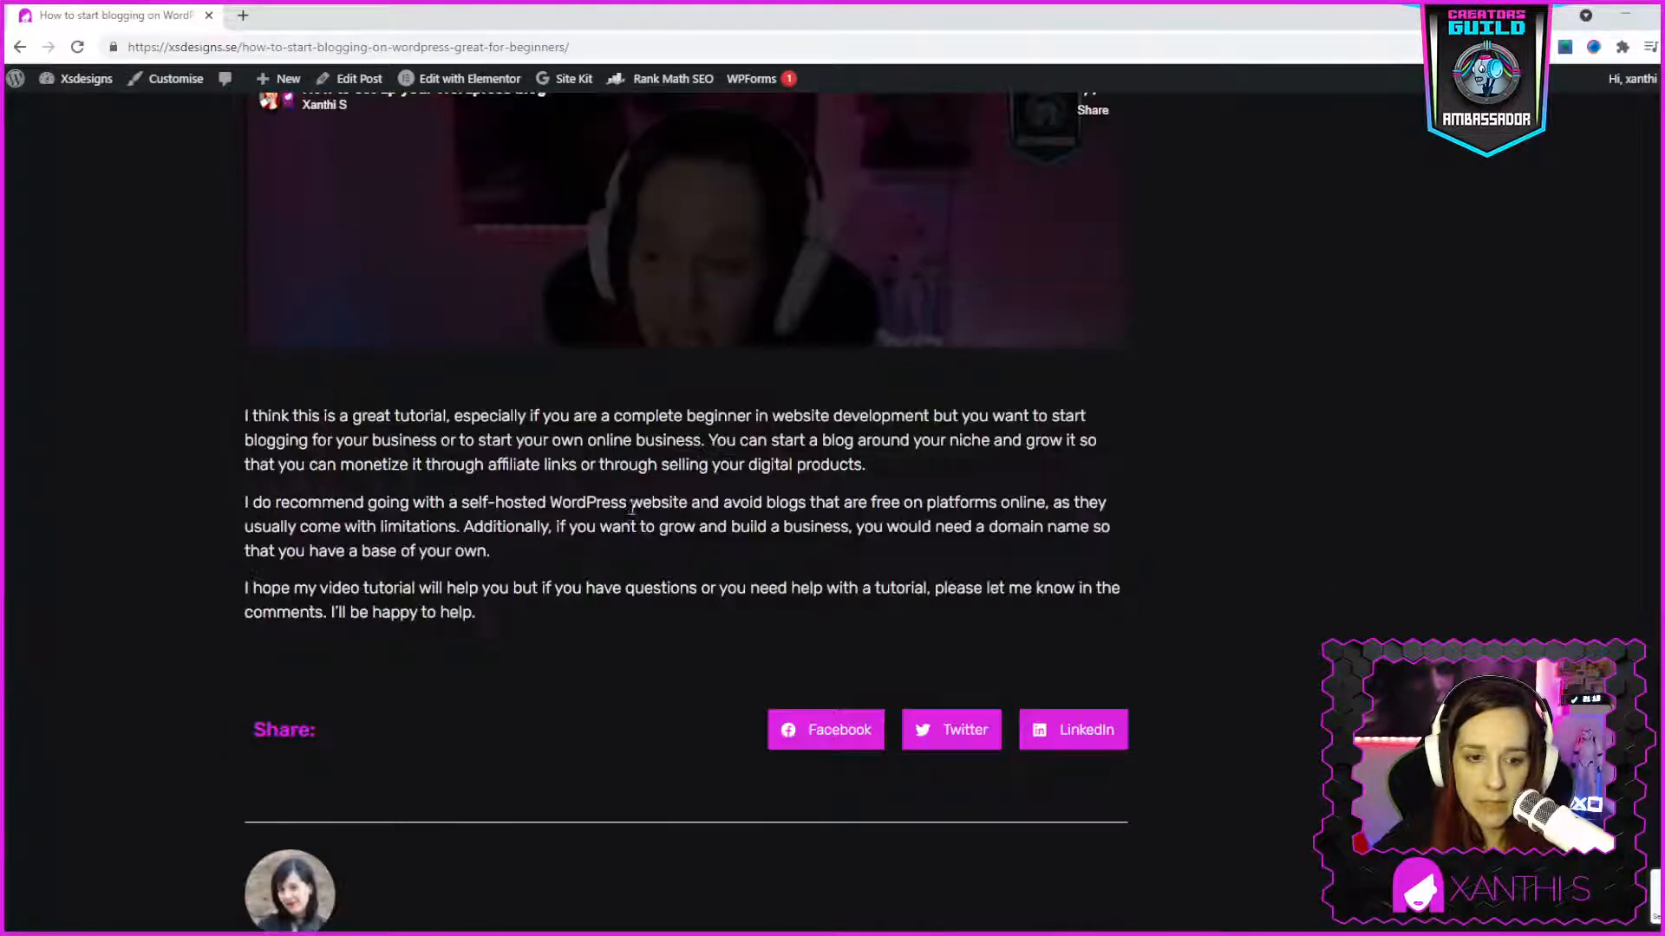
pyautogui.scroll(6, 689, 496)
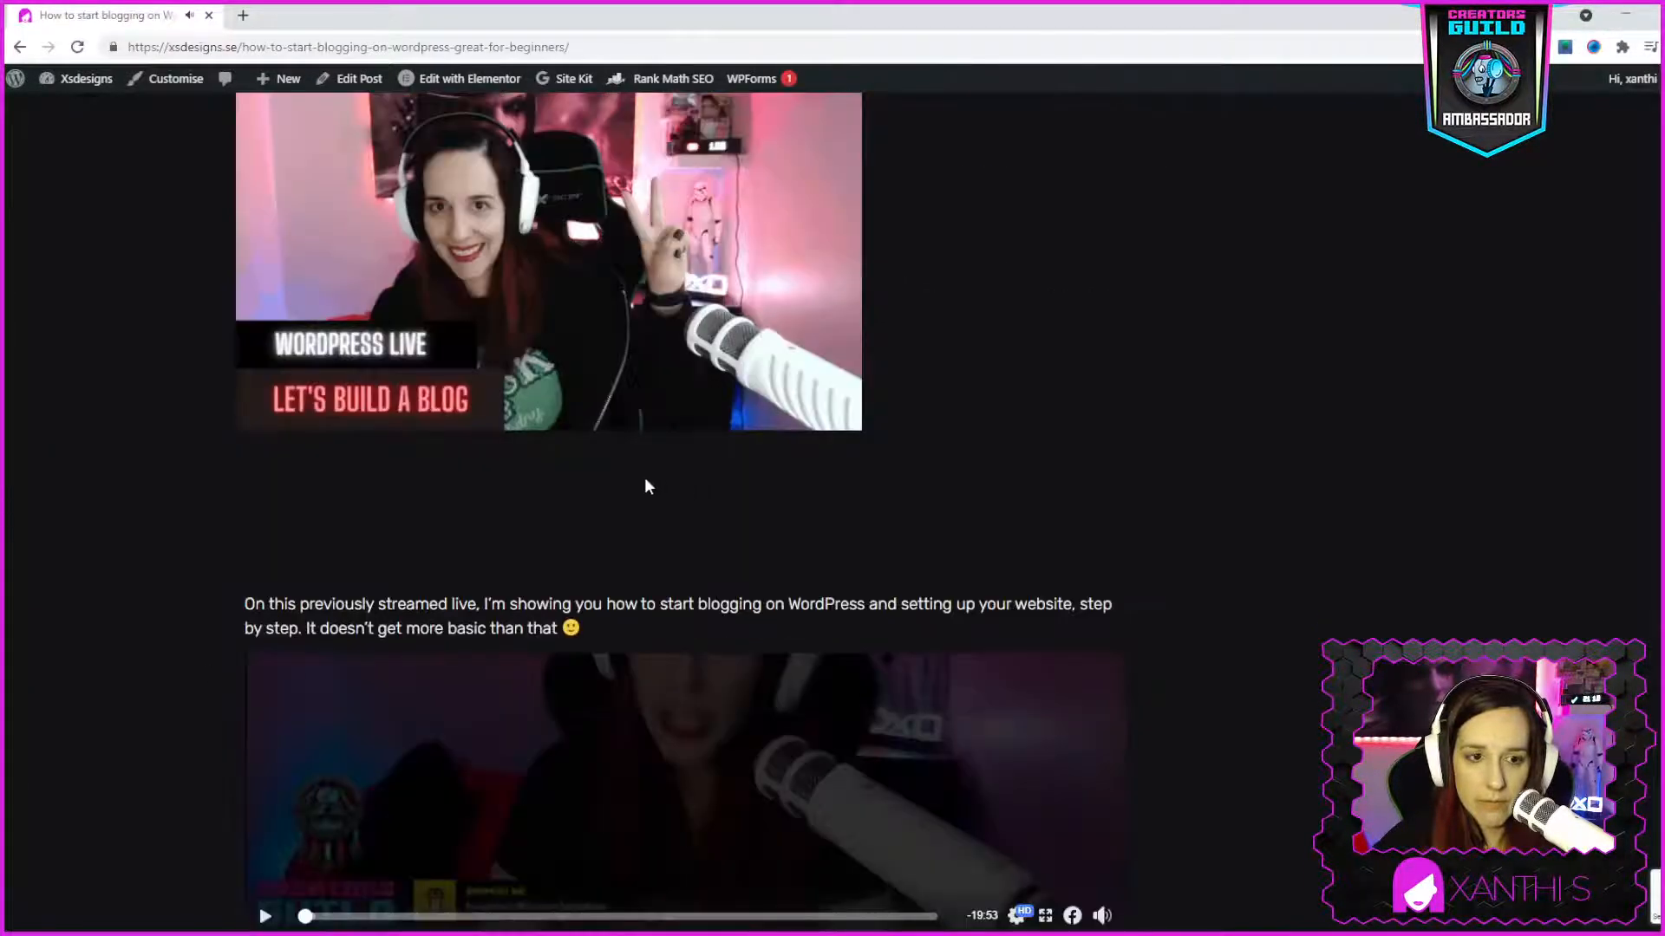
pyautogui.scroll(-2, 520, 573)
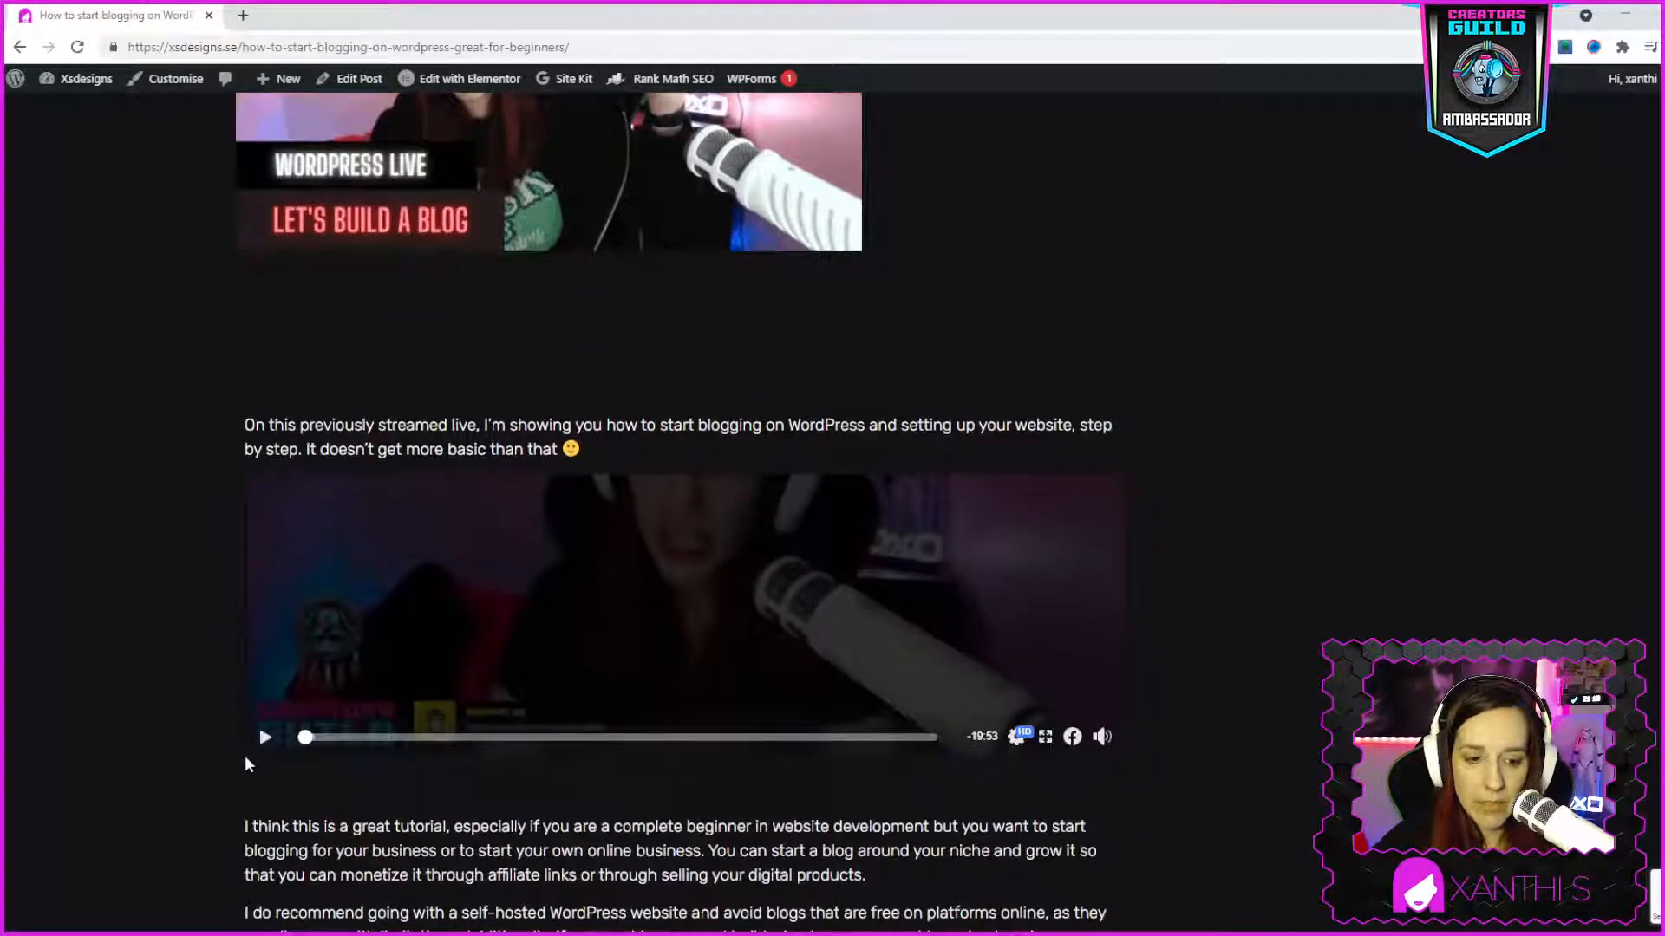
pyautogui.scroll(-5, 260, 746)
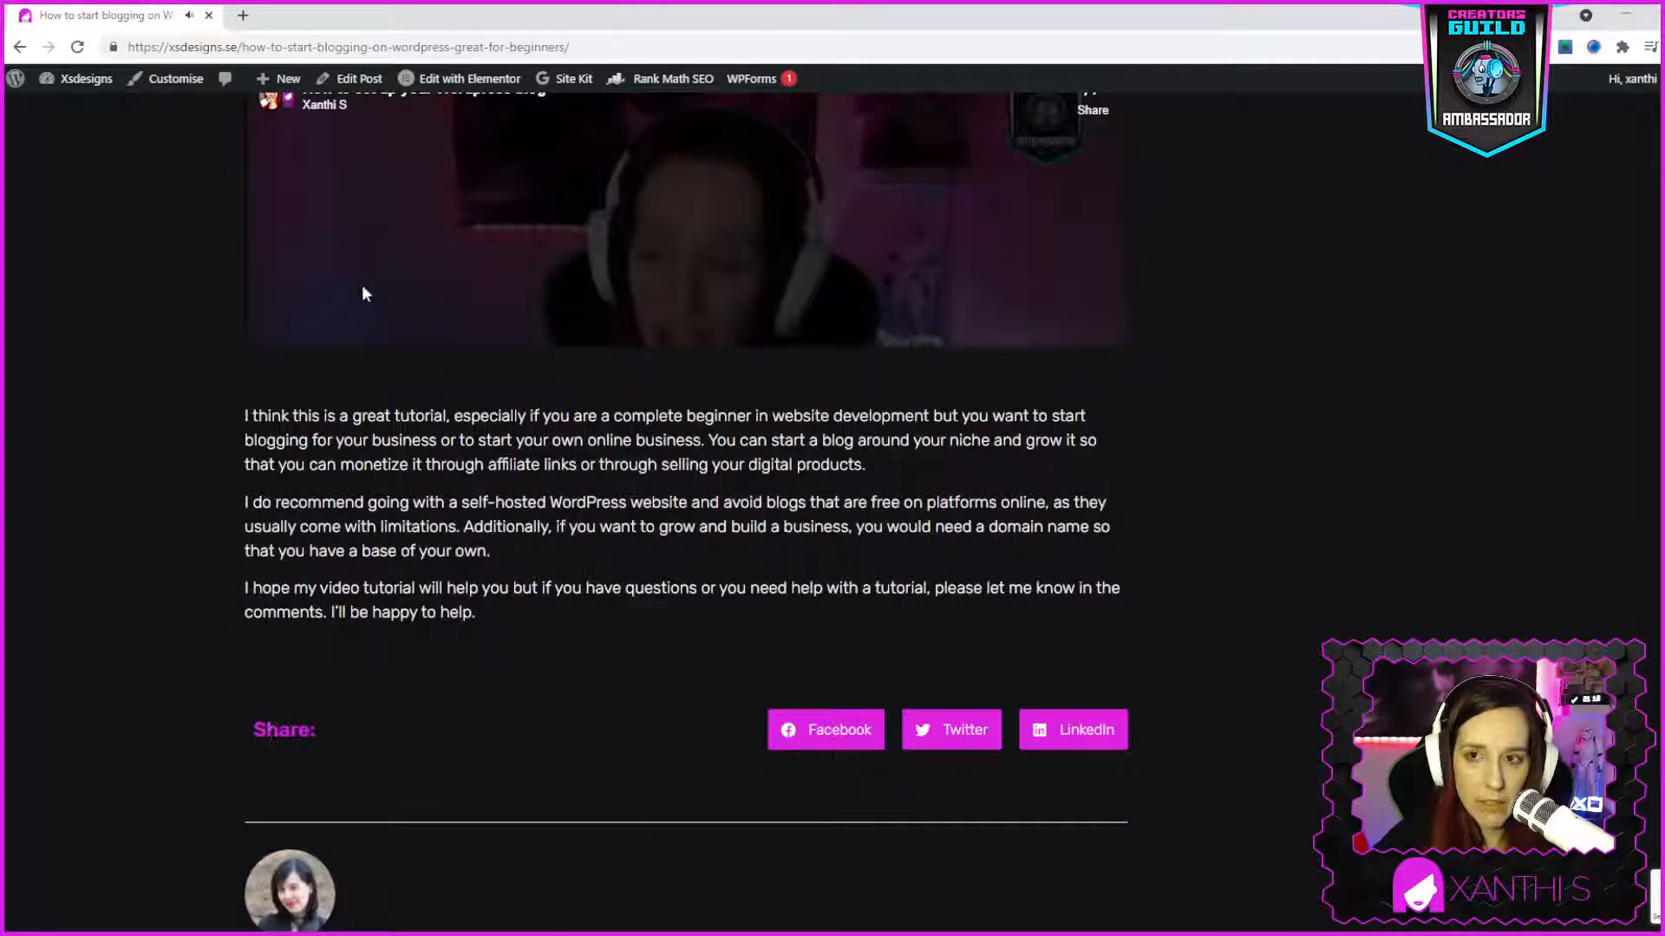
pyautogui.scroll(7, 369, 295)
pyautogui.scroll(-4, 770, 636)
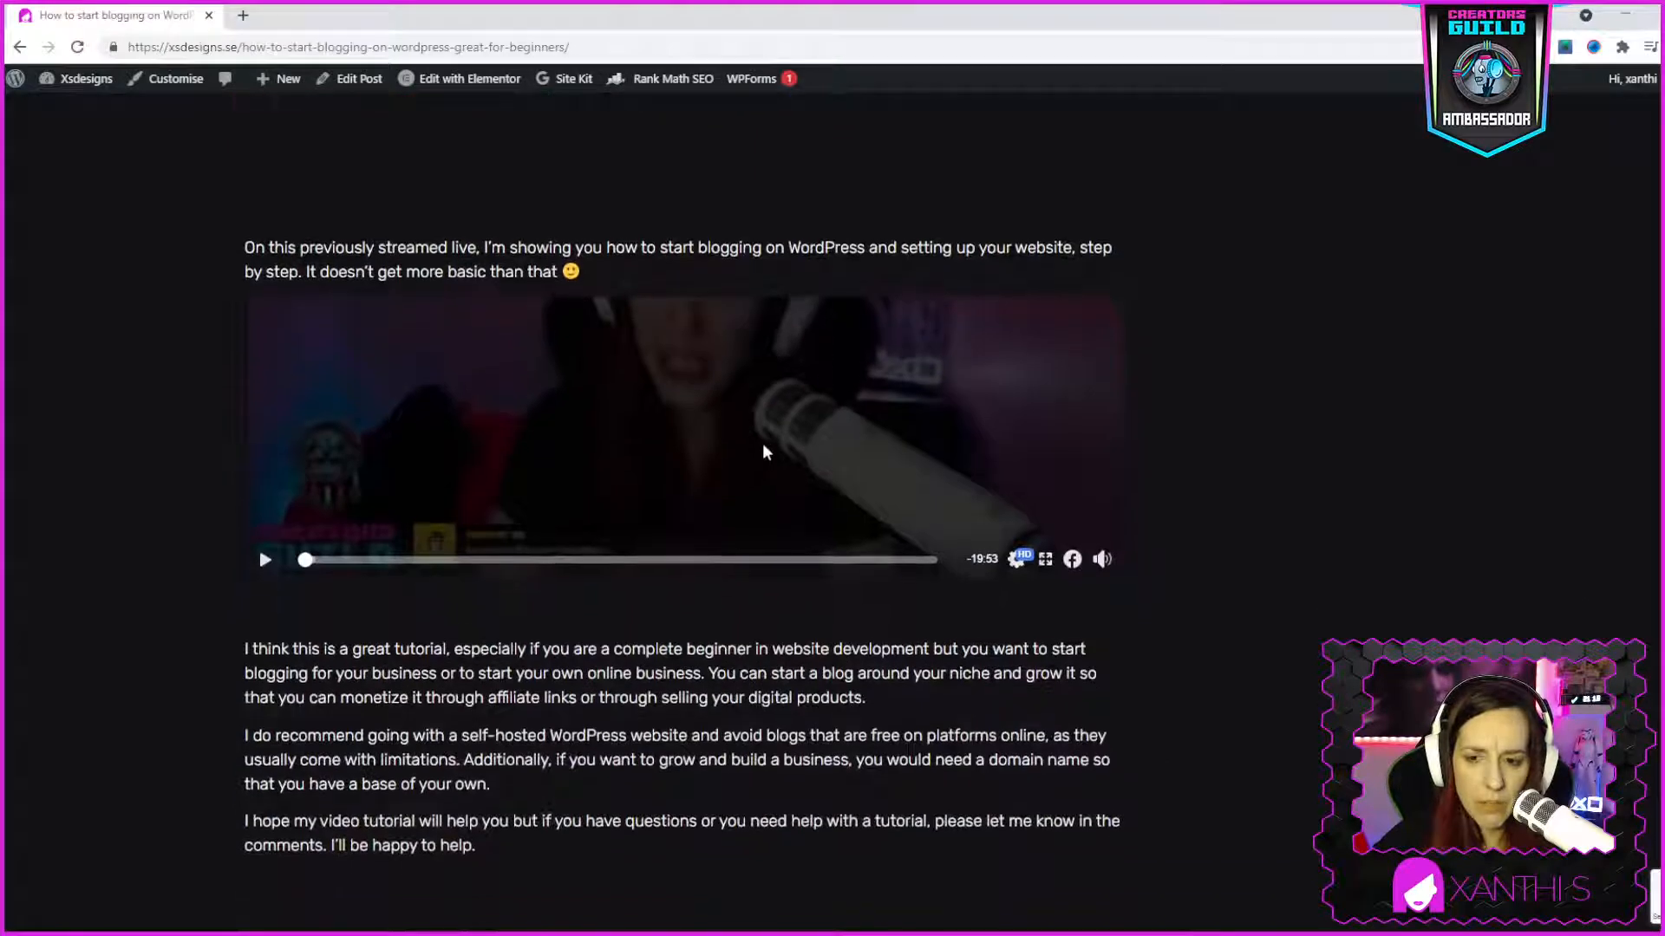
pyautogui.scroll(-3, 758, 450)
pyautogui.scroll(2, 799, 384)
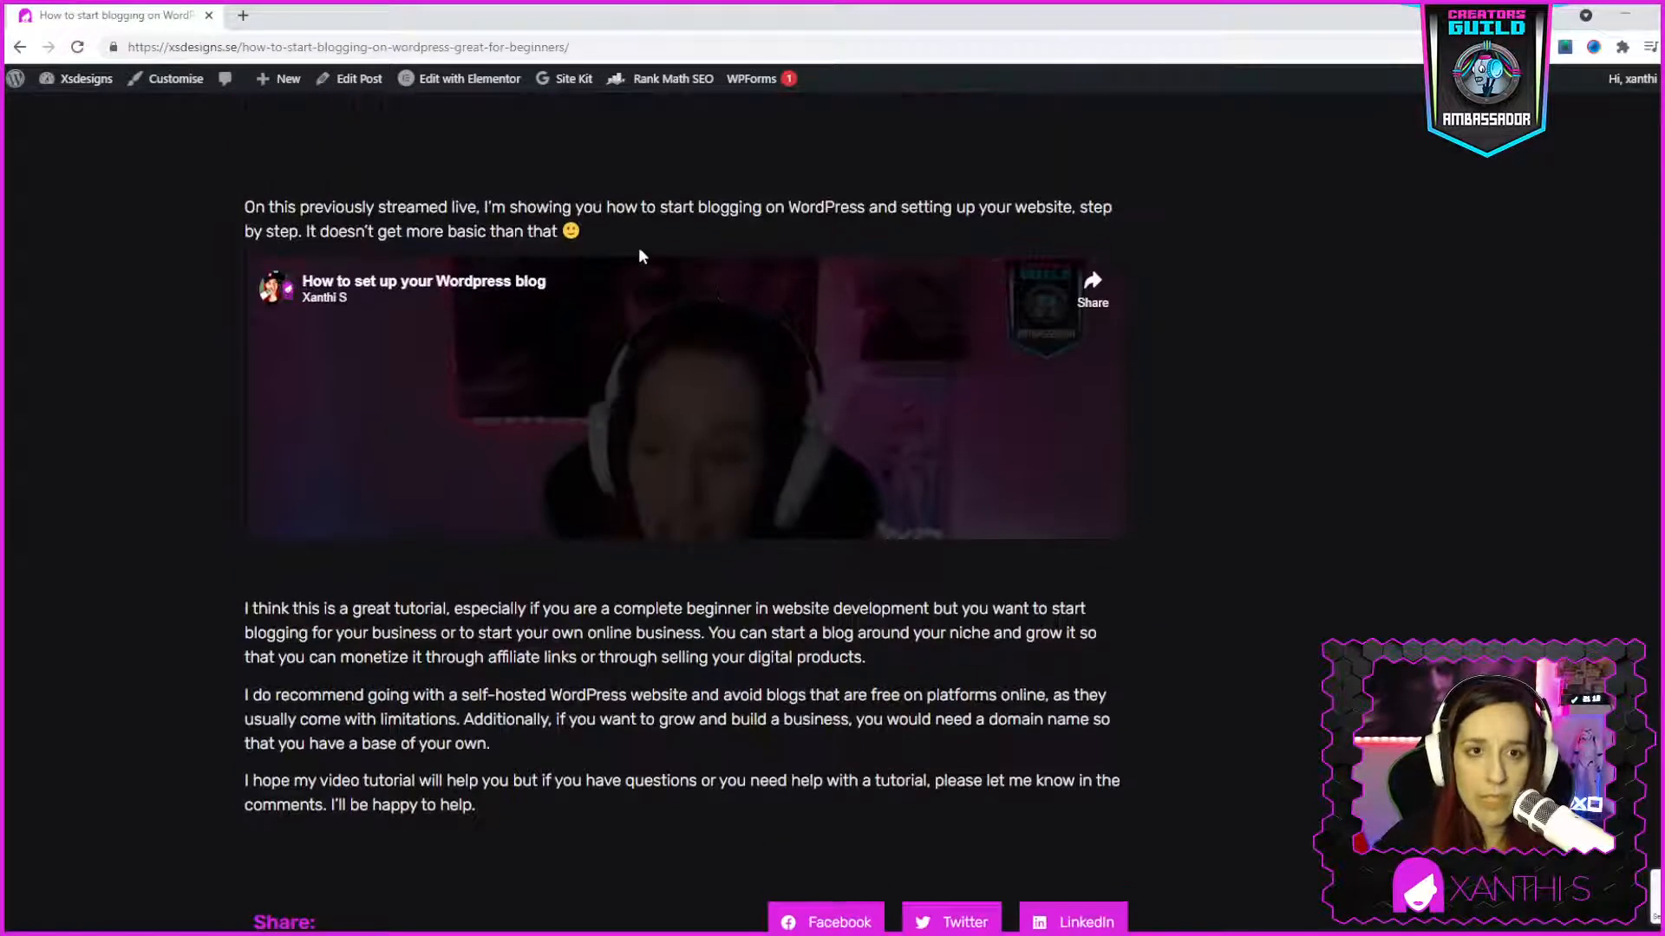
pyautogui.moveTo(462, 78)
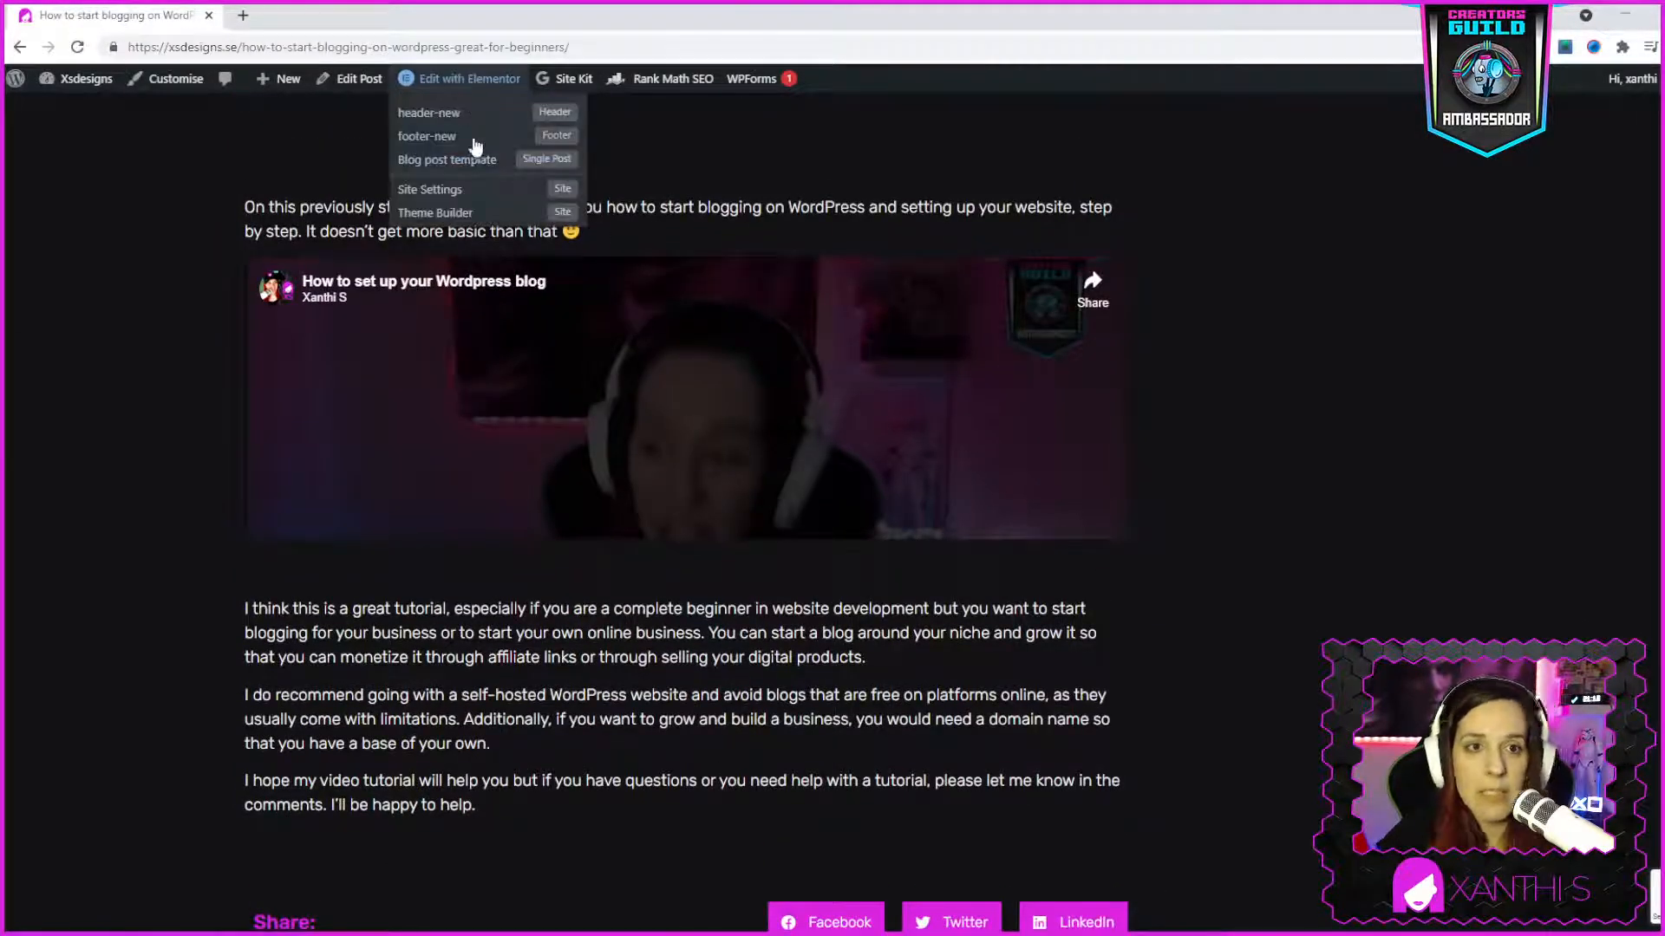
pyautogui.click(435, 120)
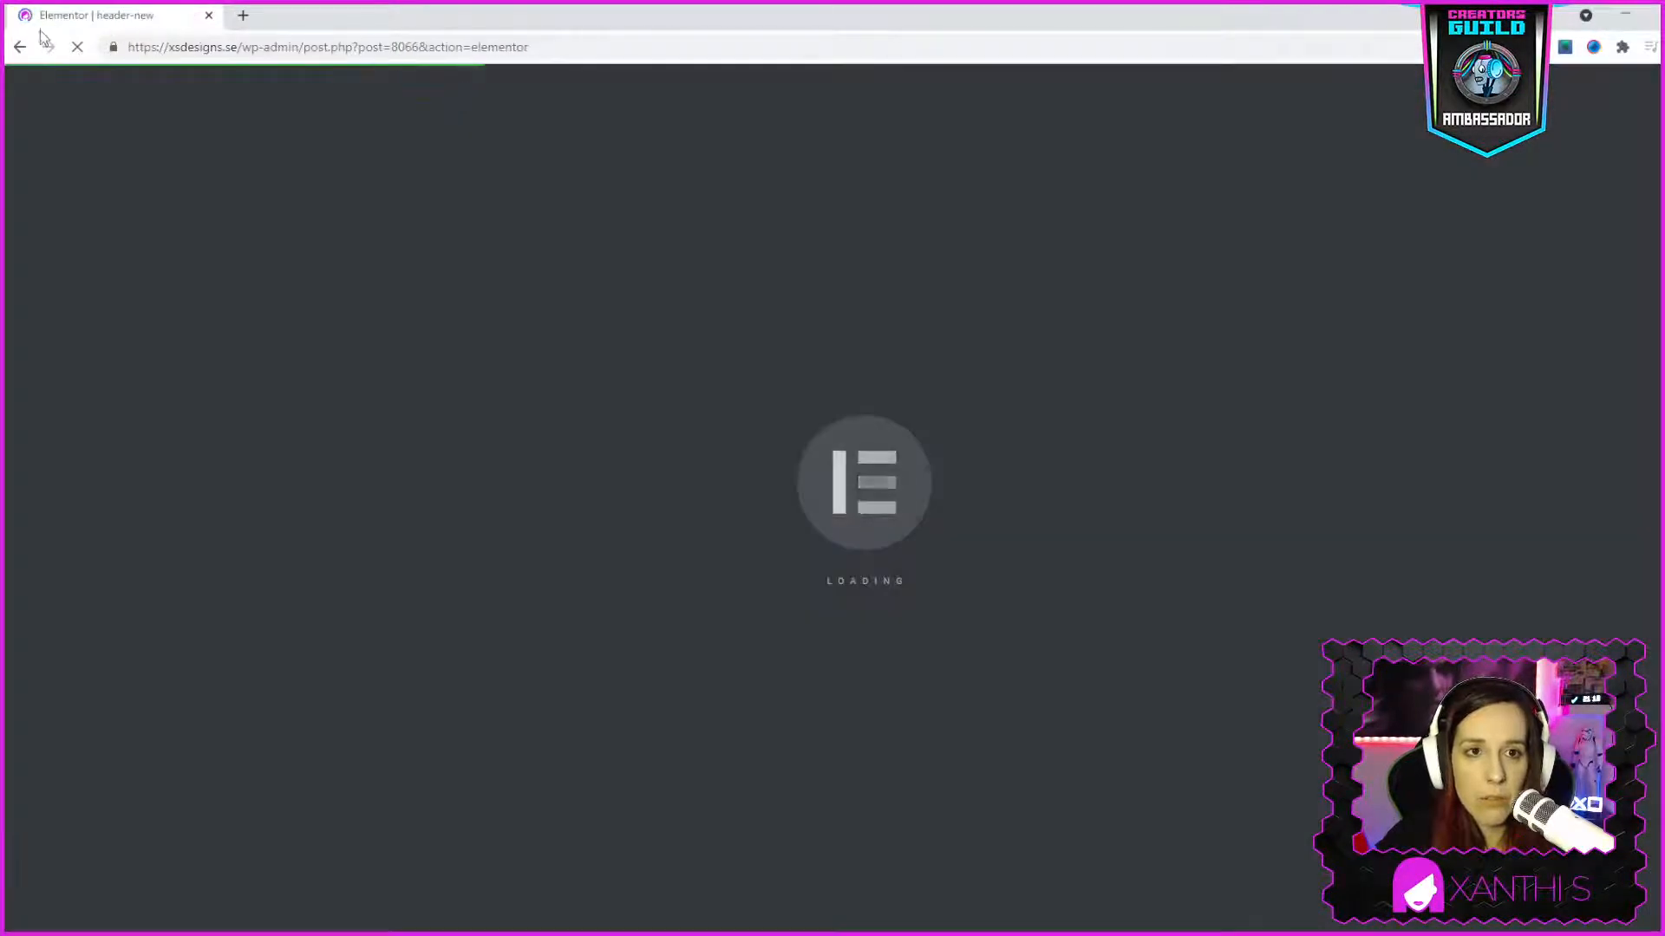
pyautogui.click(20, 48)
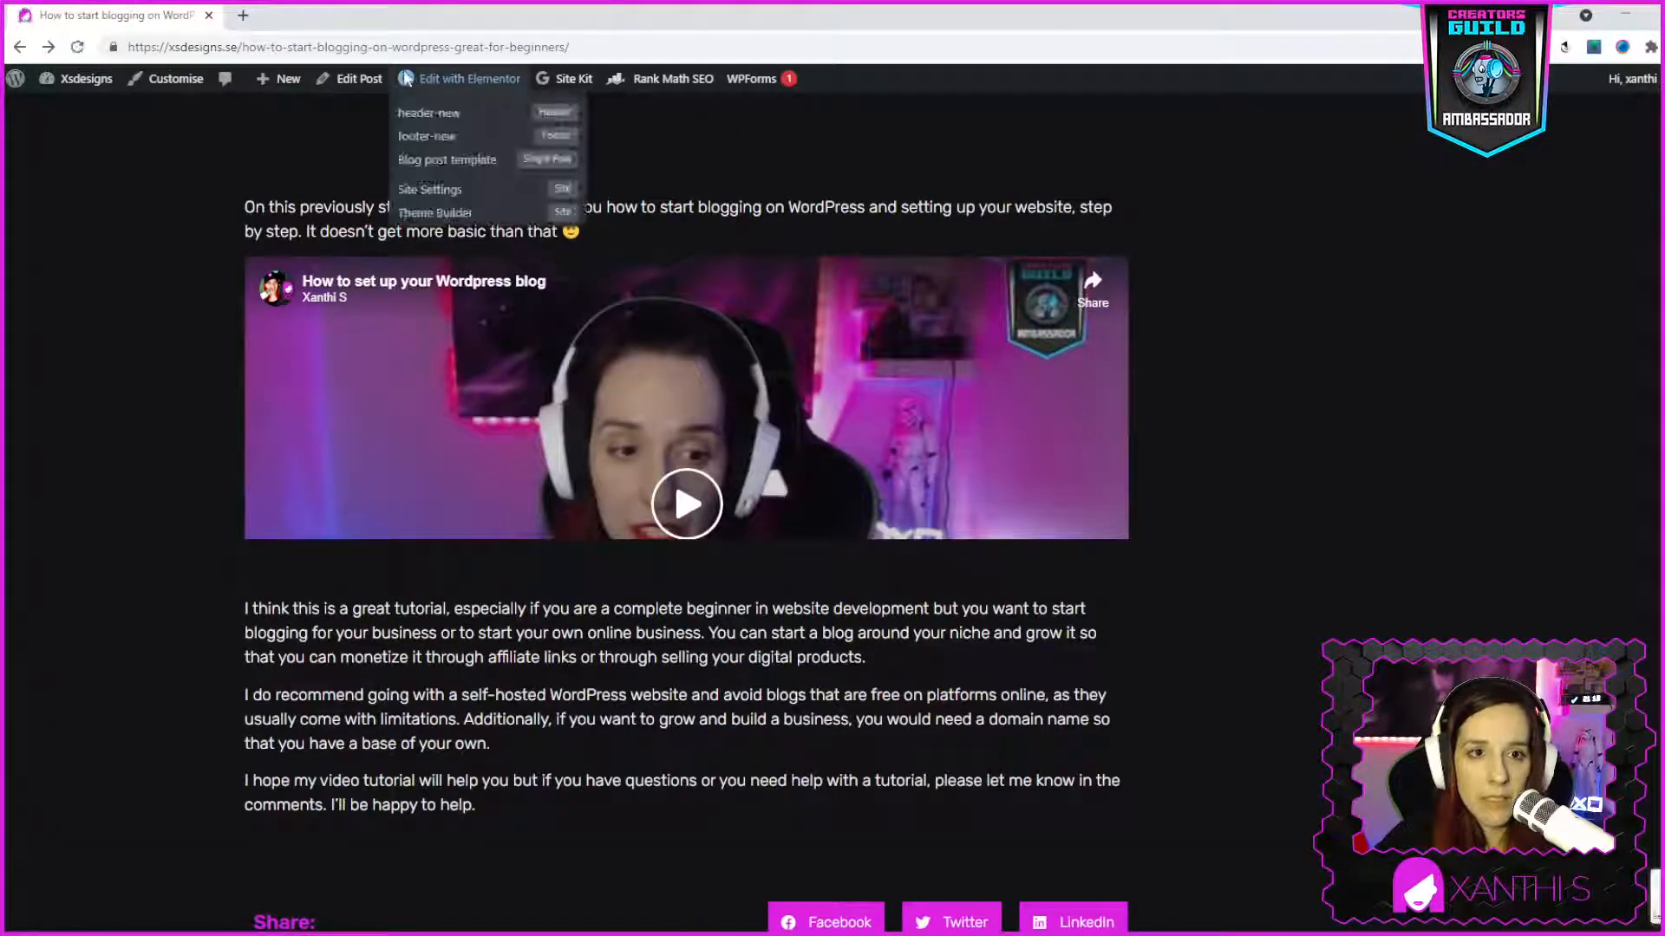
# Open the beginners' blogging post in the WordPress post editor
pyautogui.click(349, 81)
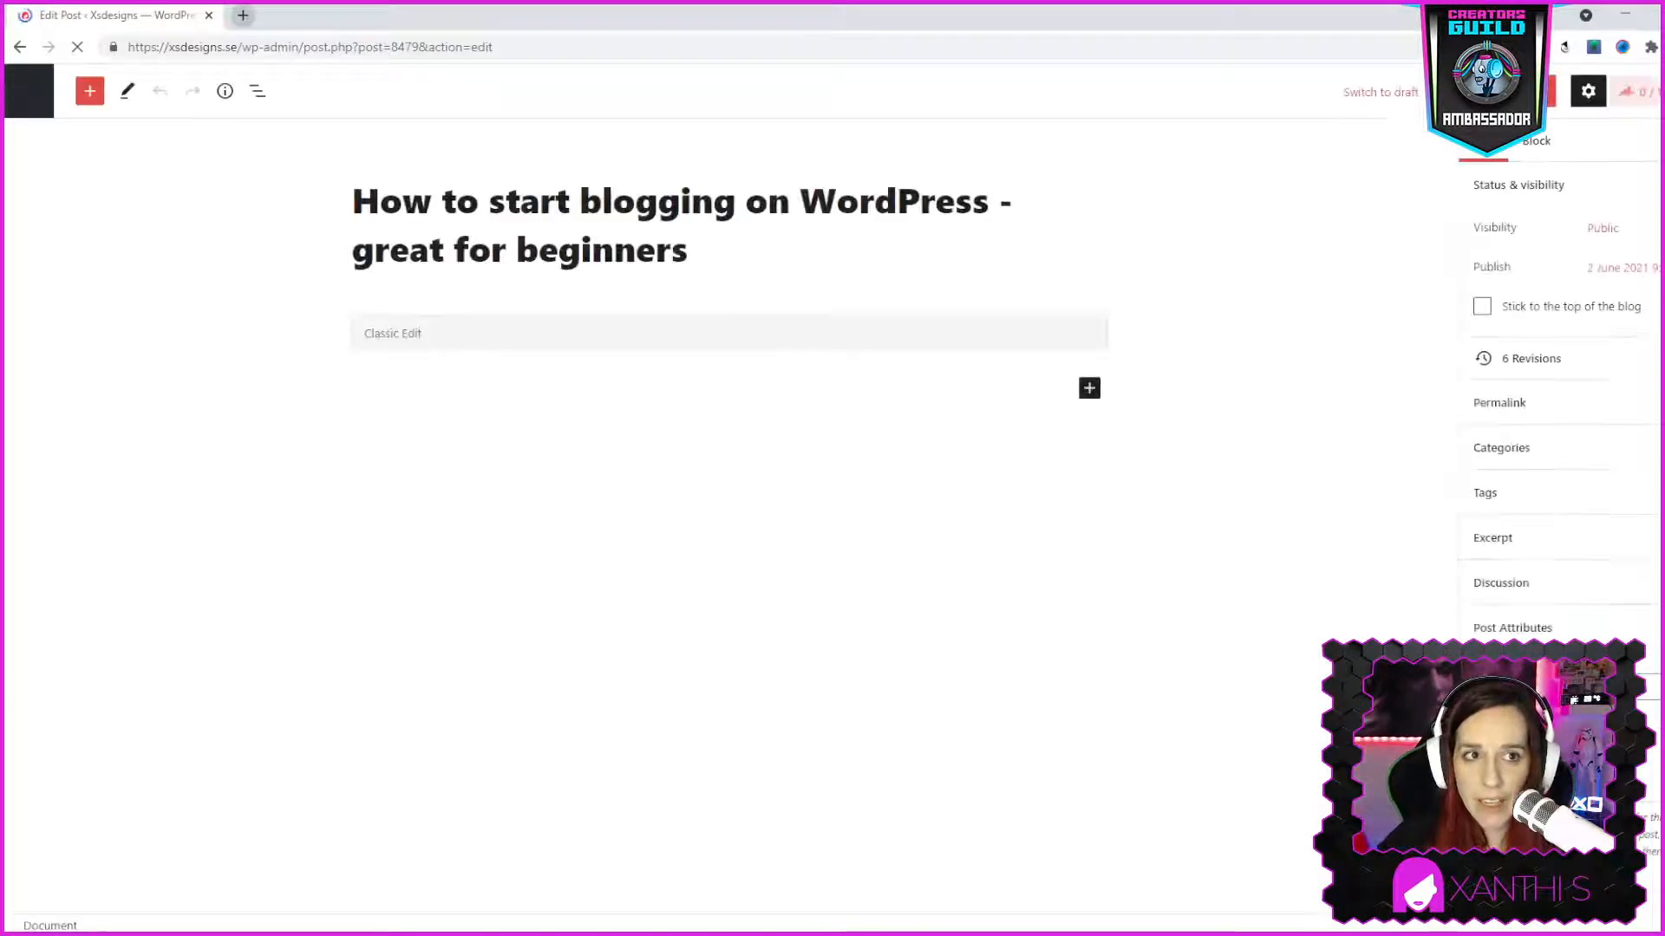
# Open YouTube in a new browser tab and go to your own channel page to view its uploads
pyautogui.click(243, 15)
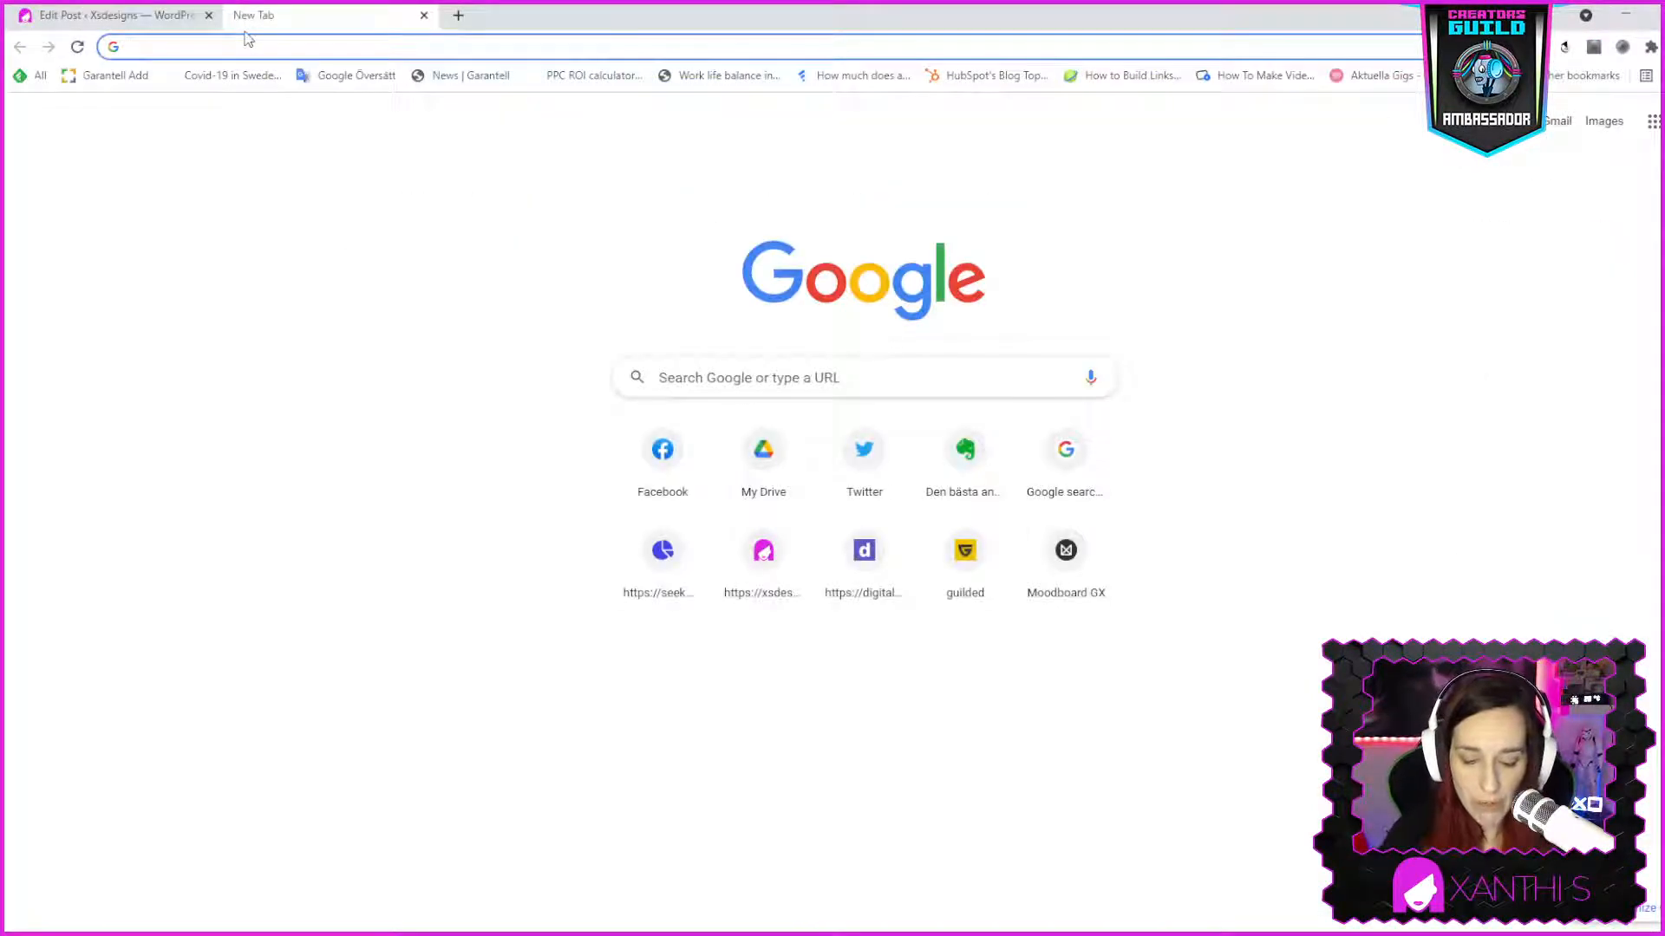
pyautogui.write('you')
pyautogui.press('Return')
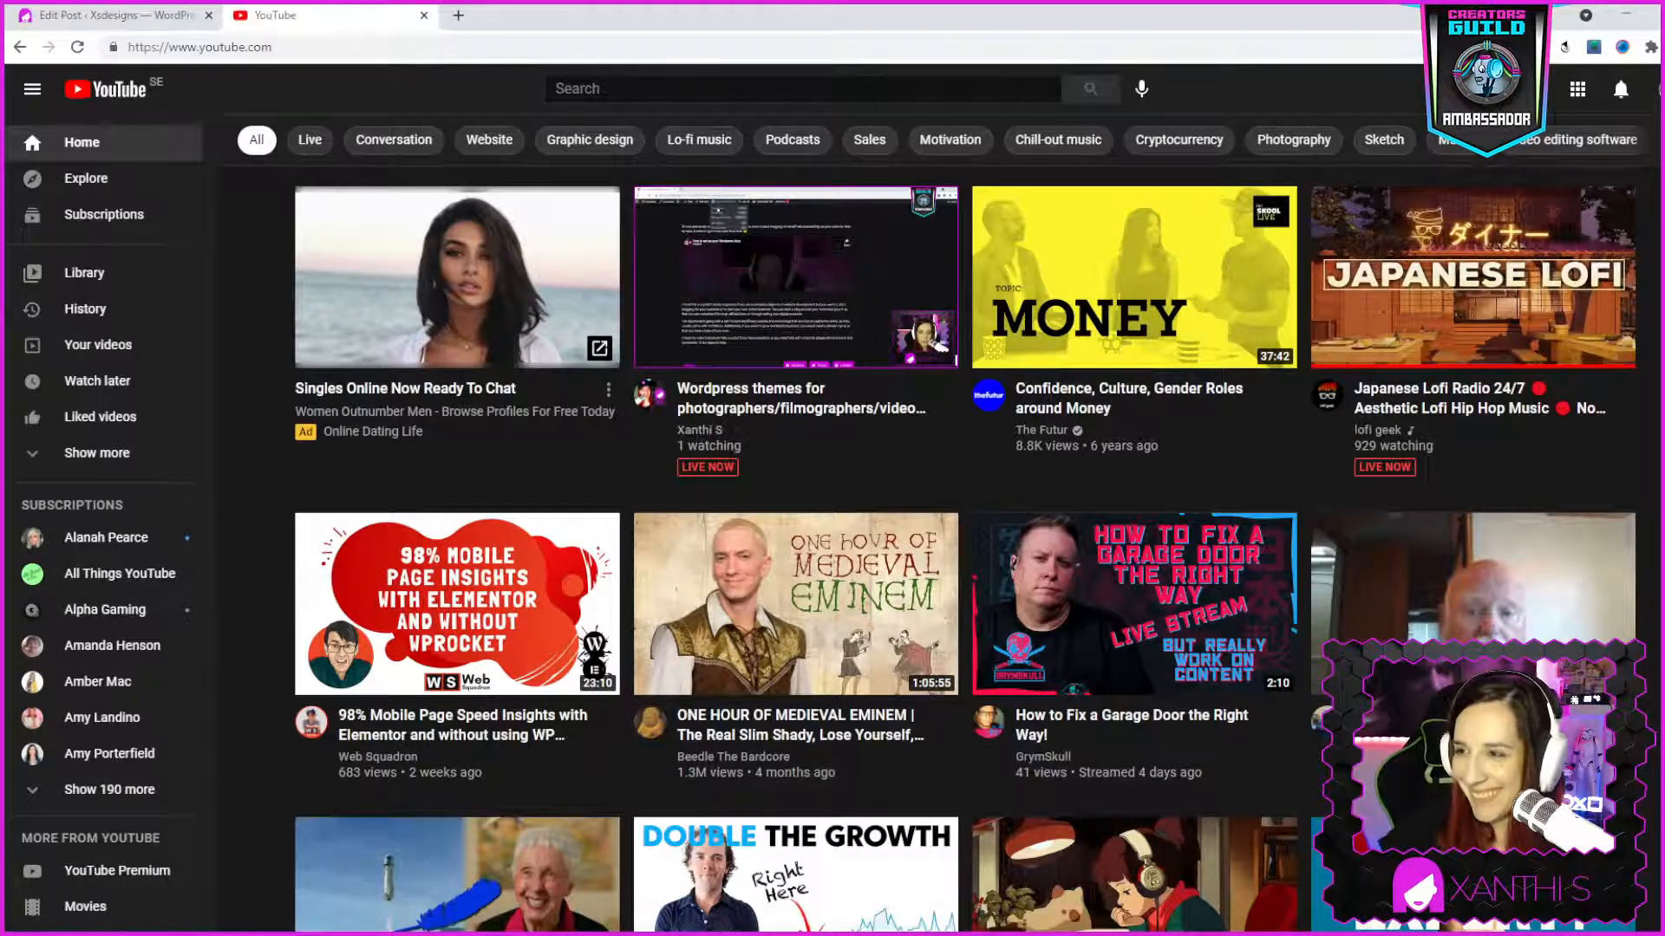
pyautogui.click(1653, 90)
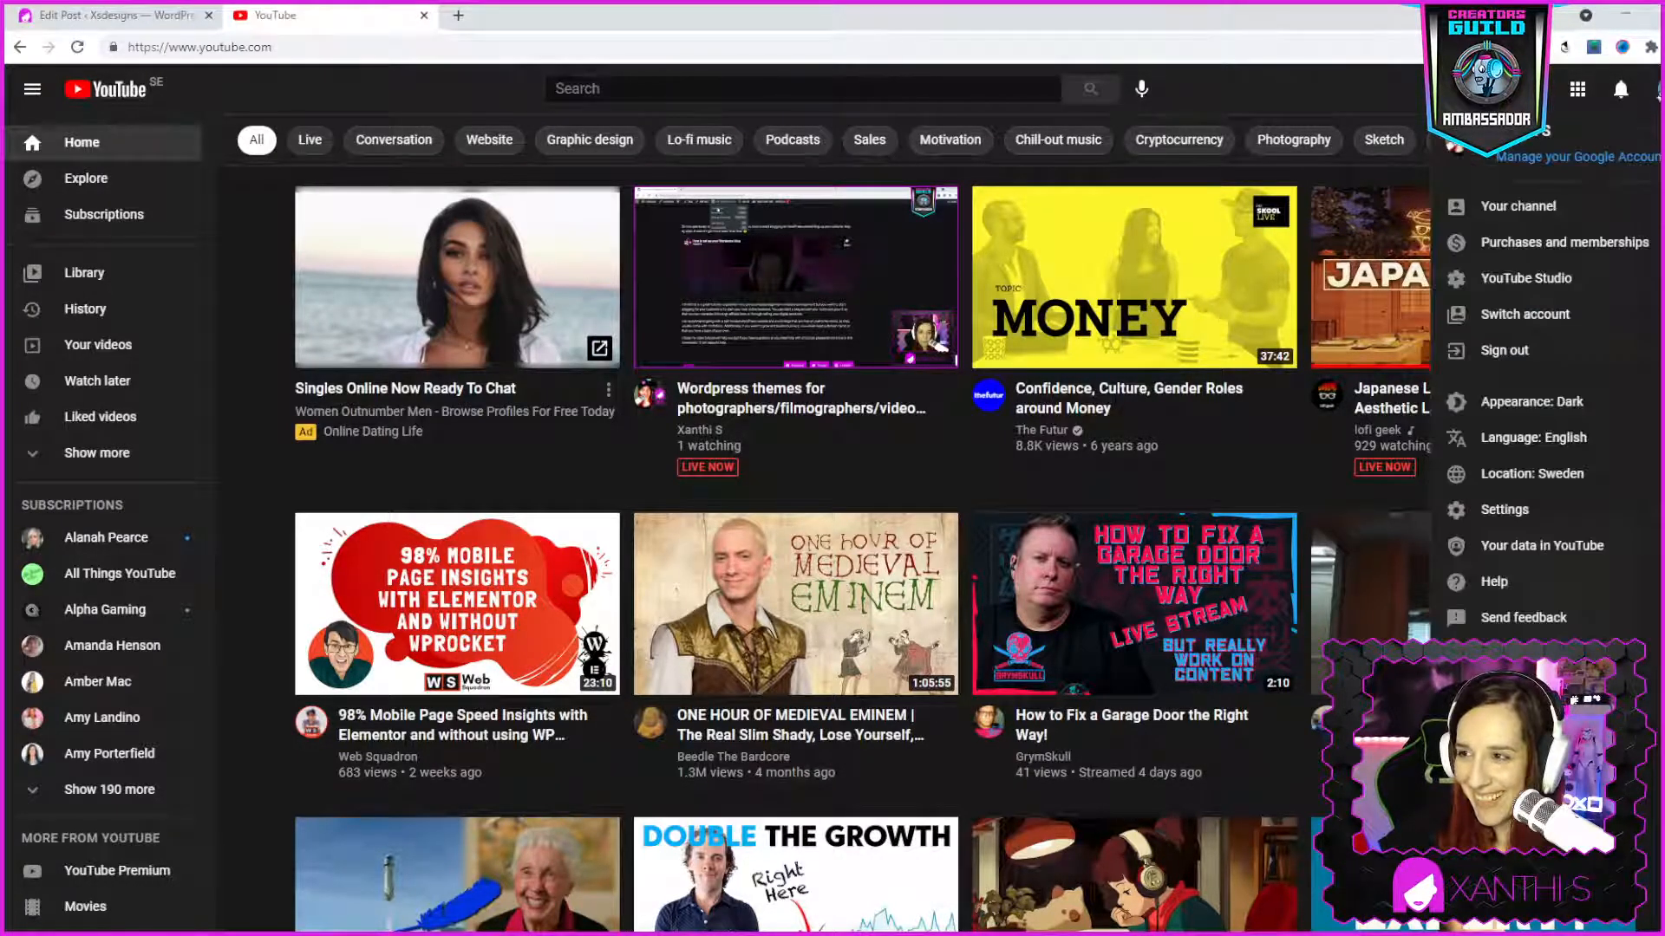
pyautogui.click(1519, 206)
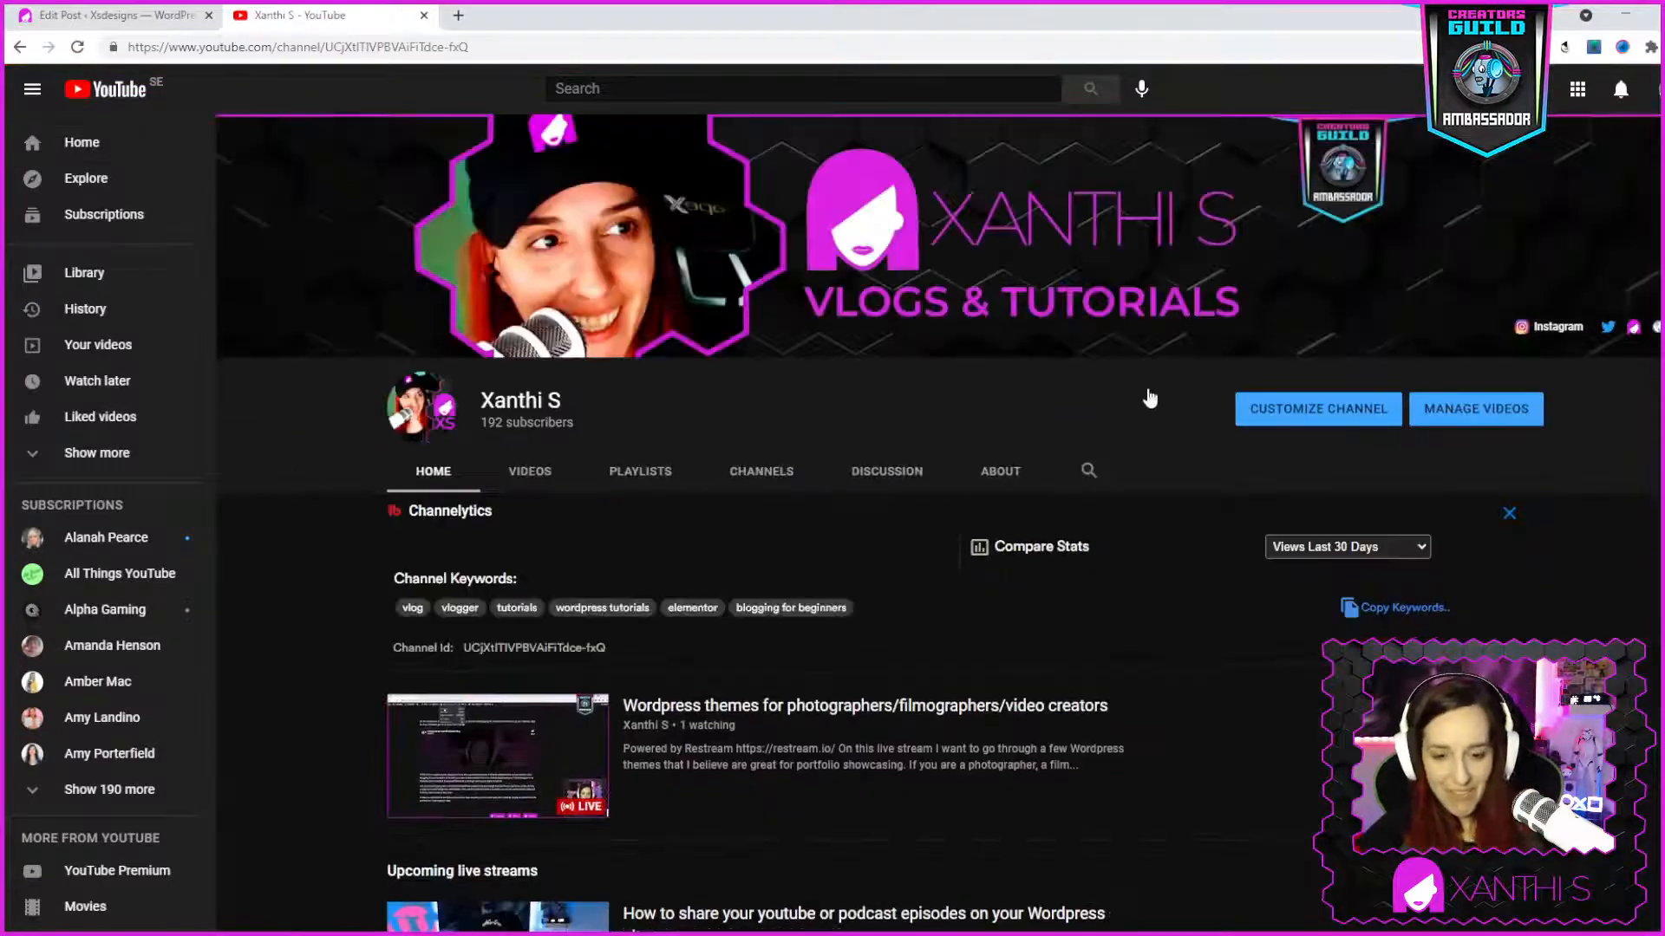
pyautogui.scroll(-3, 1136, 576)
pyautogui.scroll(-5, 1136, 575)
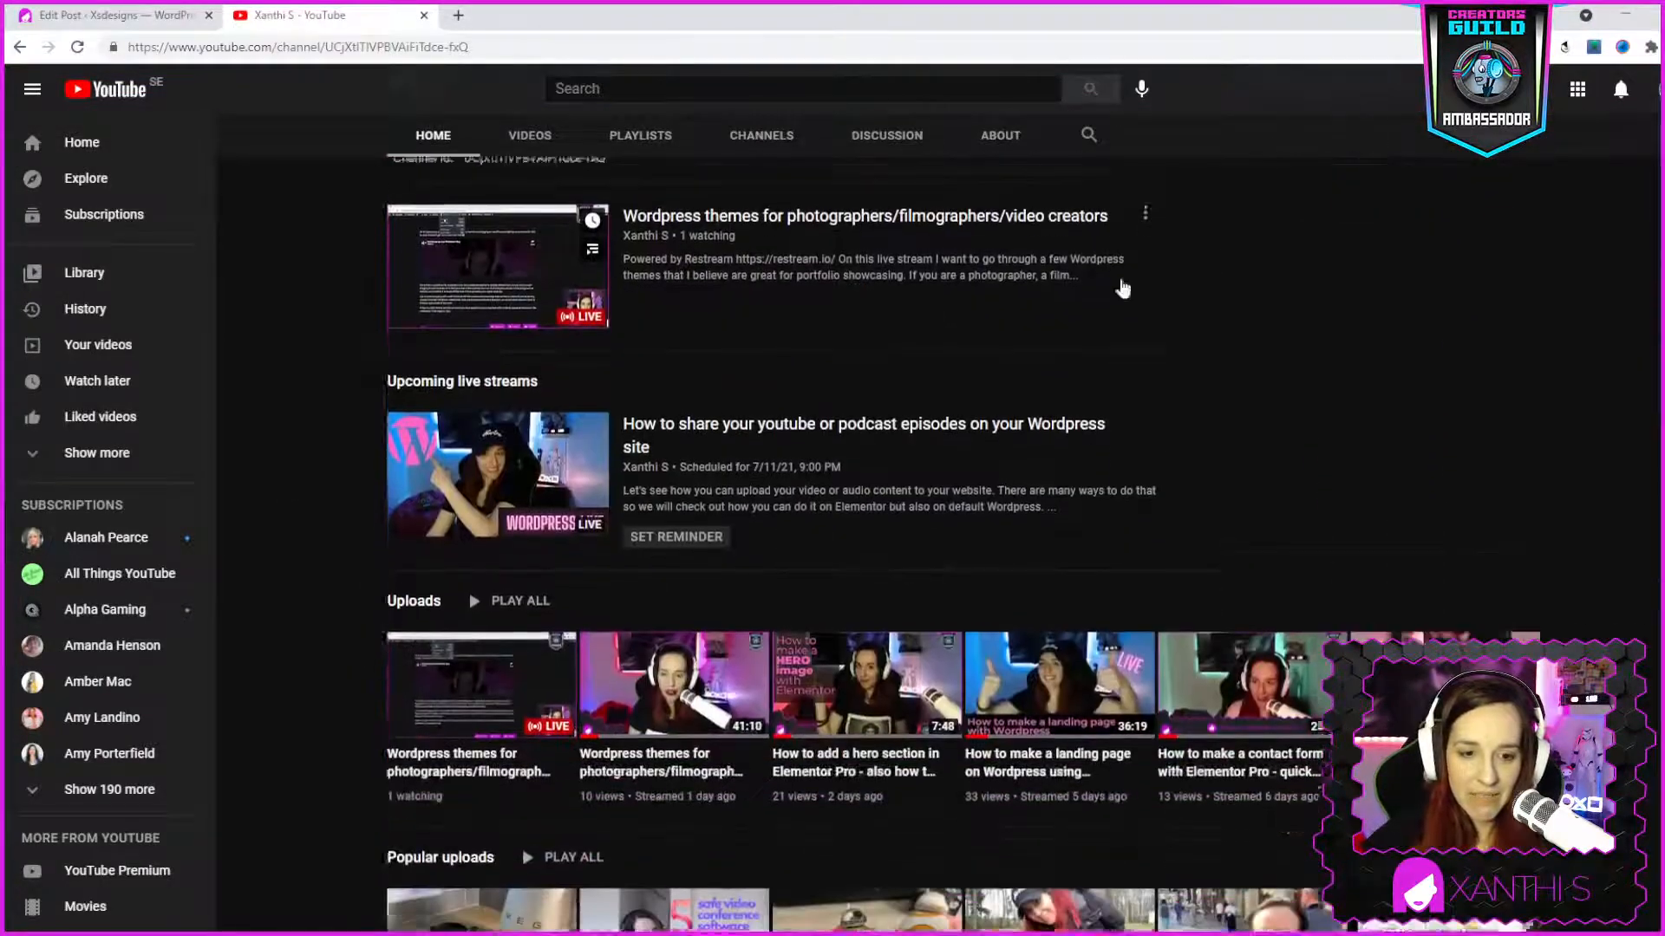
pyautogui.scroll(-1, 1162, 330)
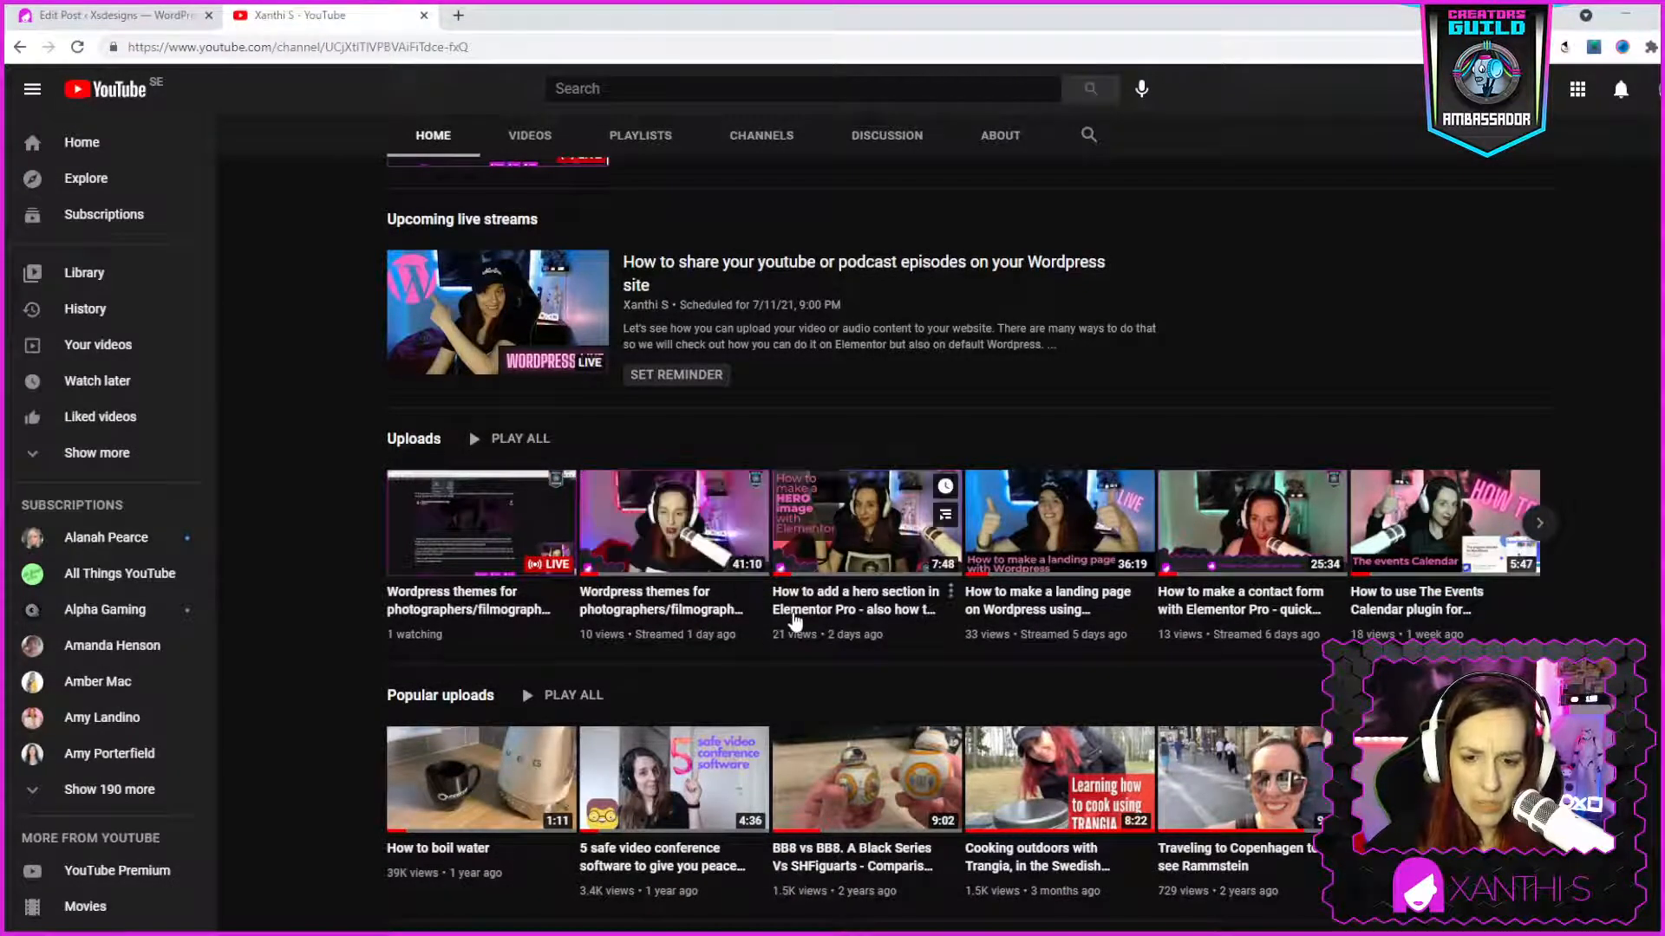
# Return to the WordPress post editor and examine how the embedded video sits within the post's Classic block
pyautogui.click(94, 19)
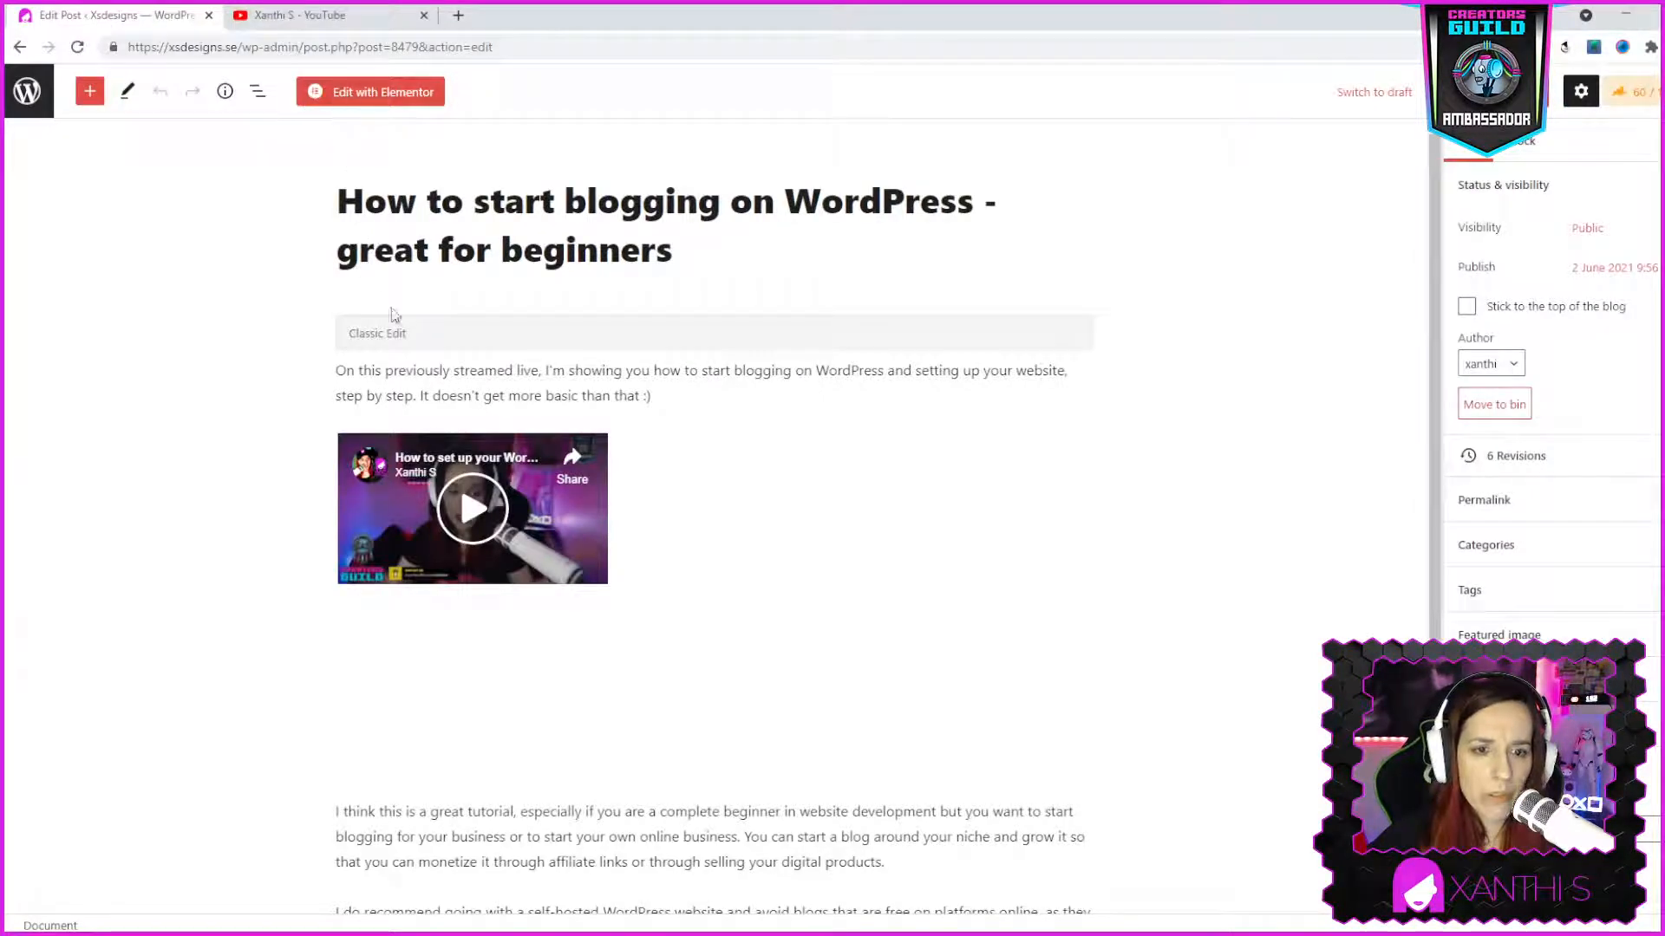
pyautogui.click(432, 461)
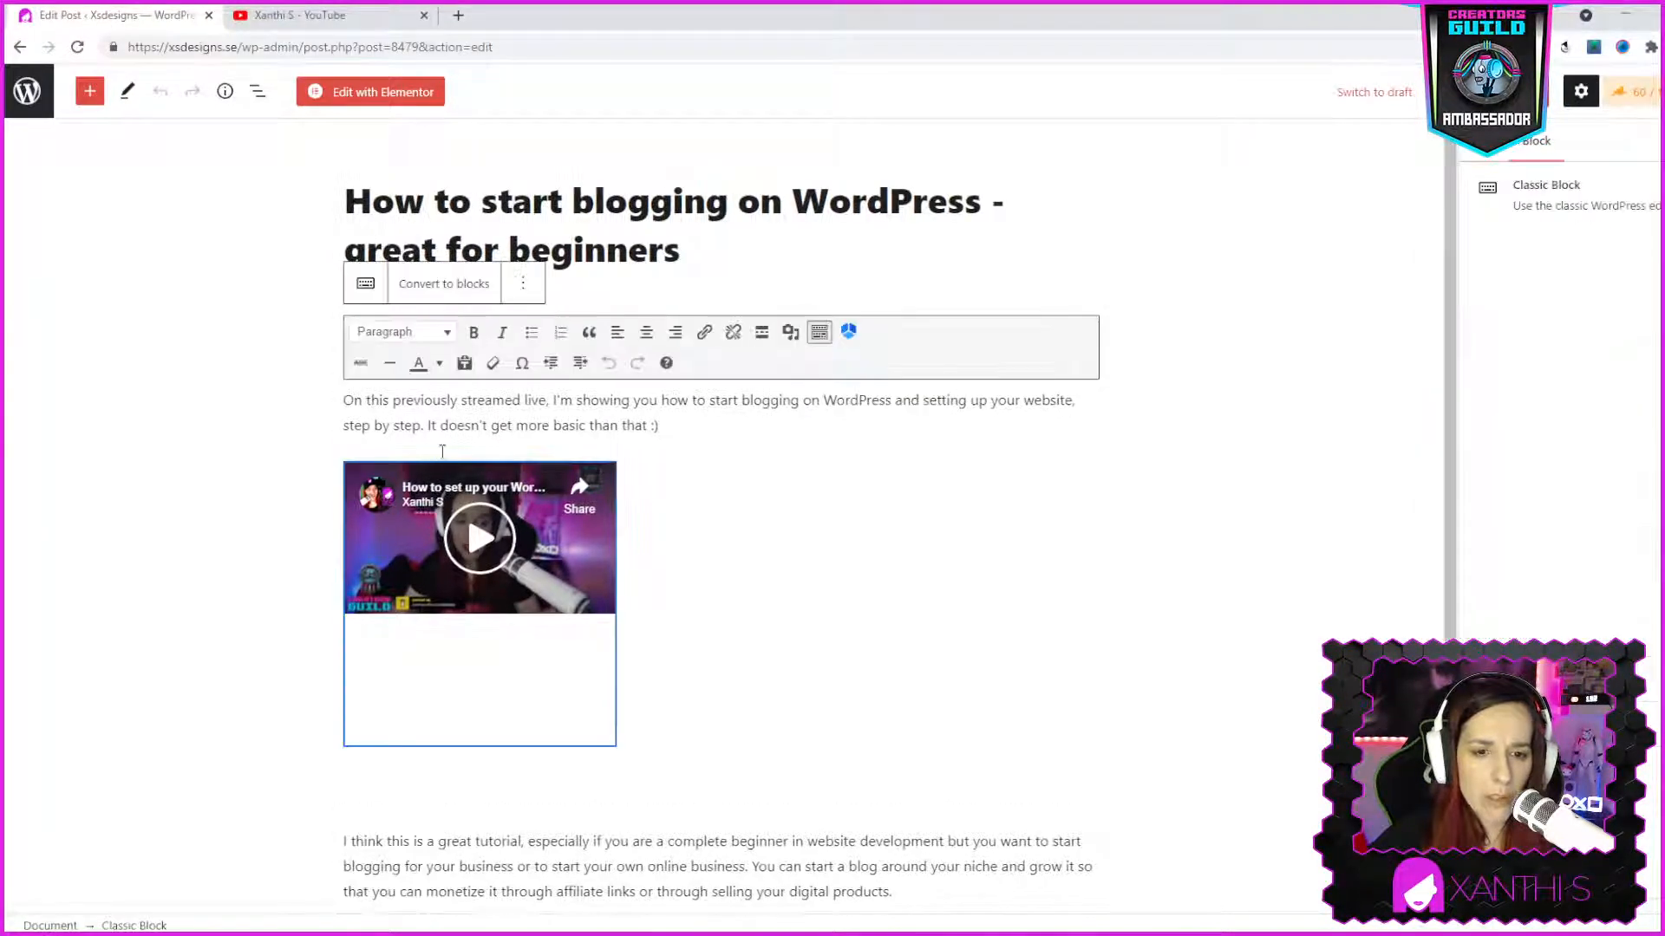
pyautogui.scroll(-2, 580, 511)
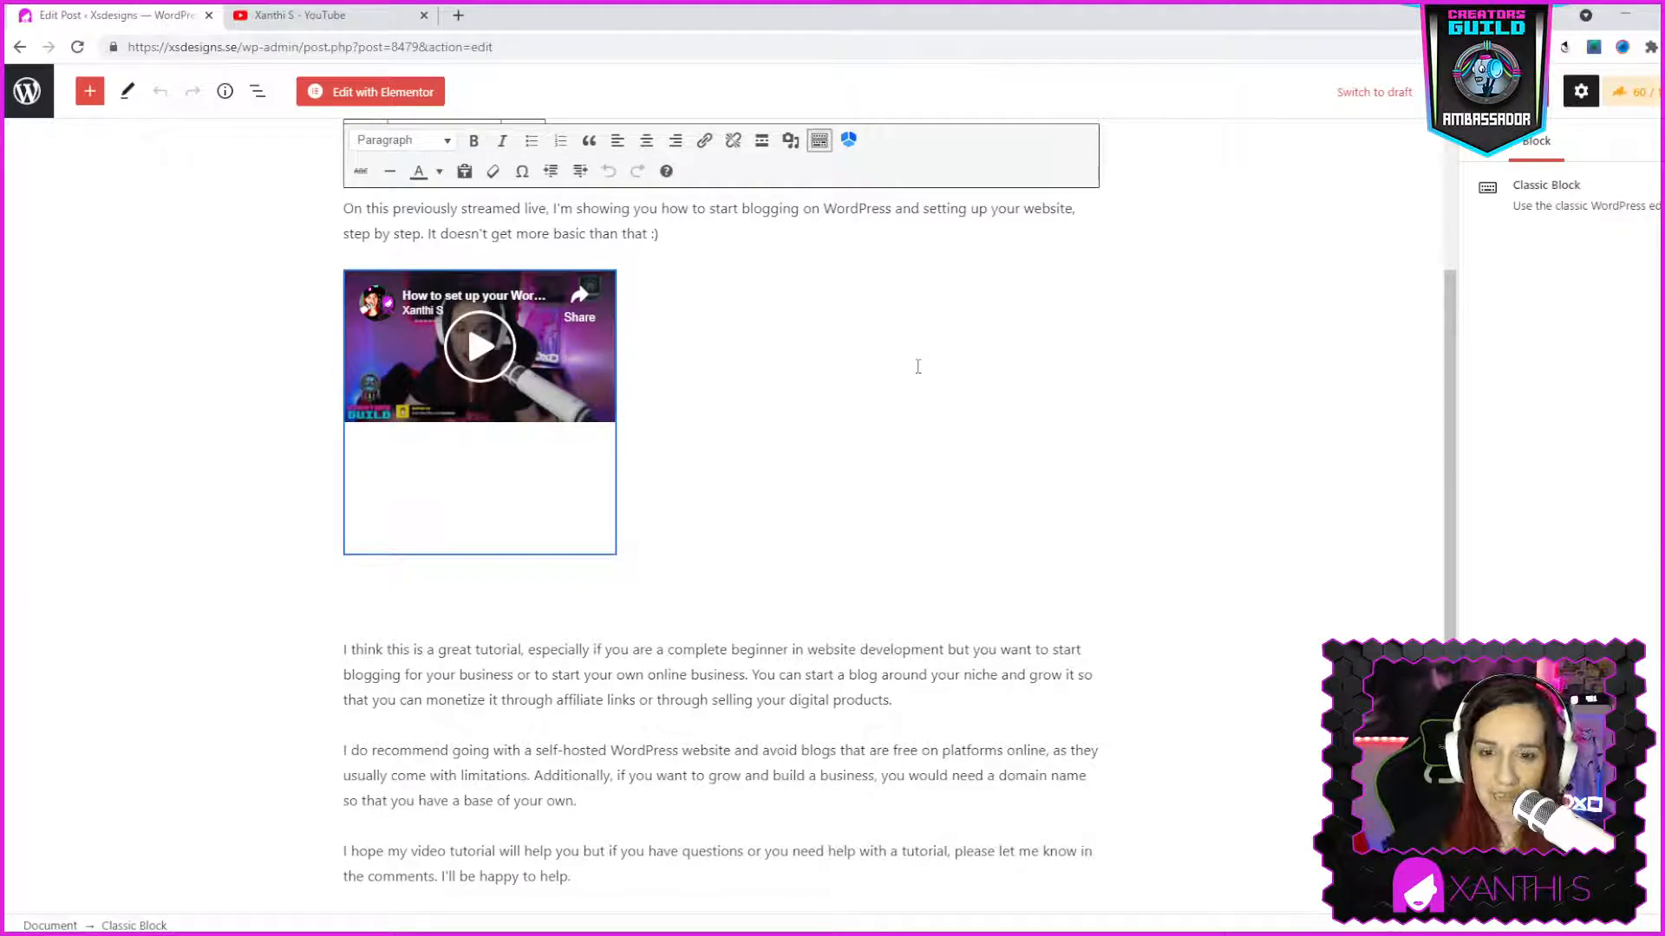
pyautogui.scroll(2, 752, 330)
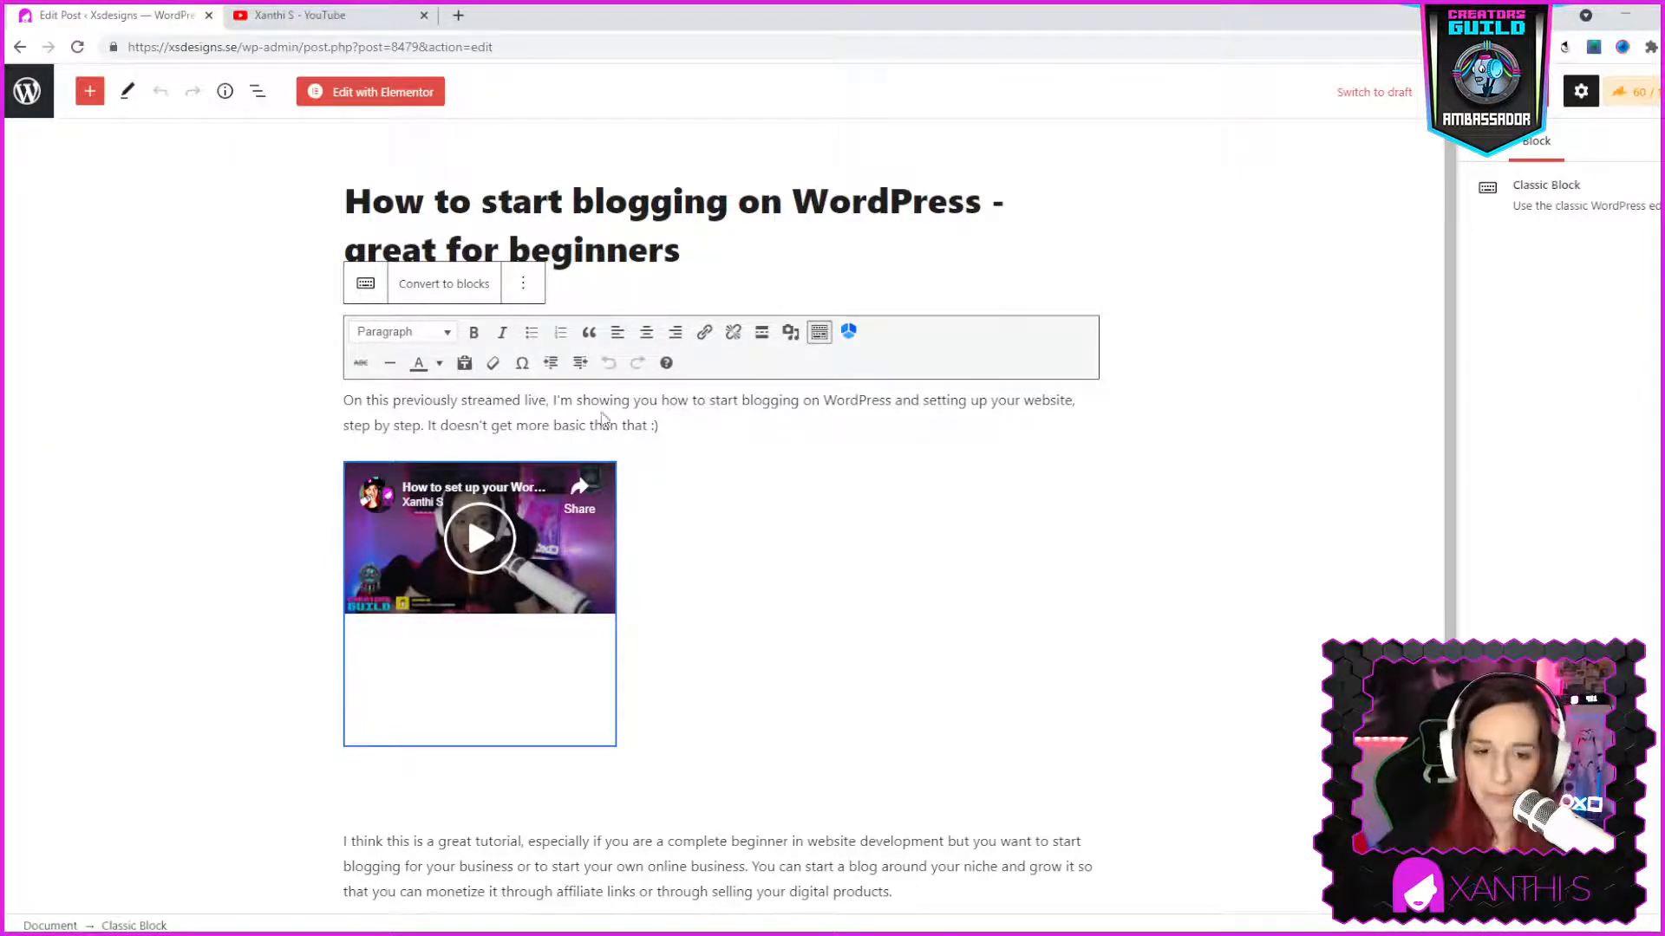
pyautogui.scroll(-4, 738, 435)
pyautogui.scroll(3, 871, 412)
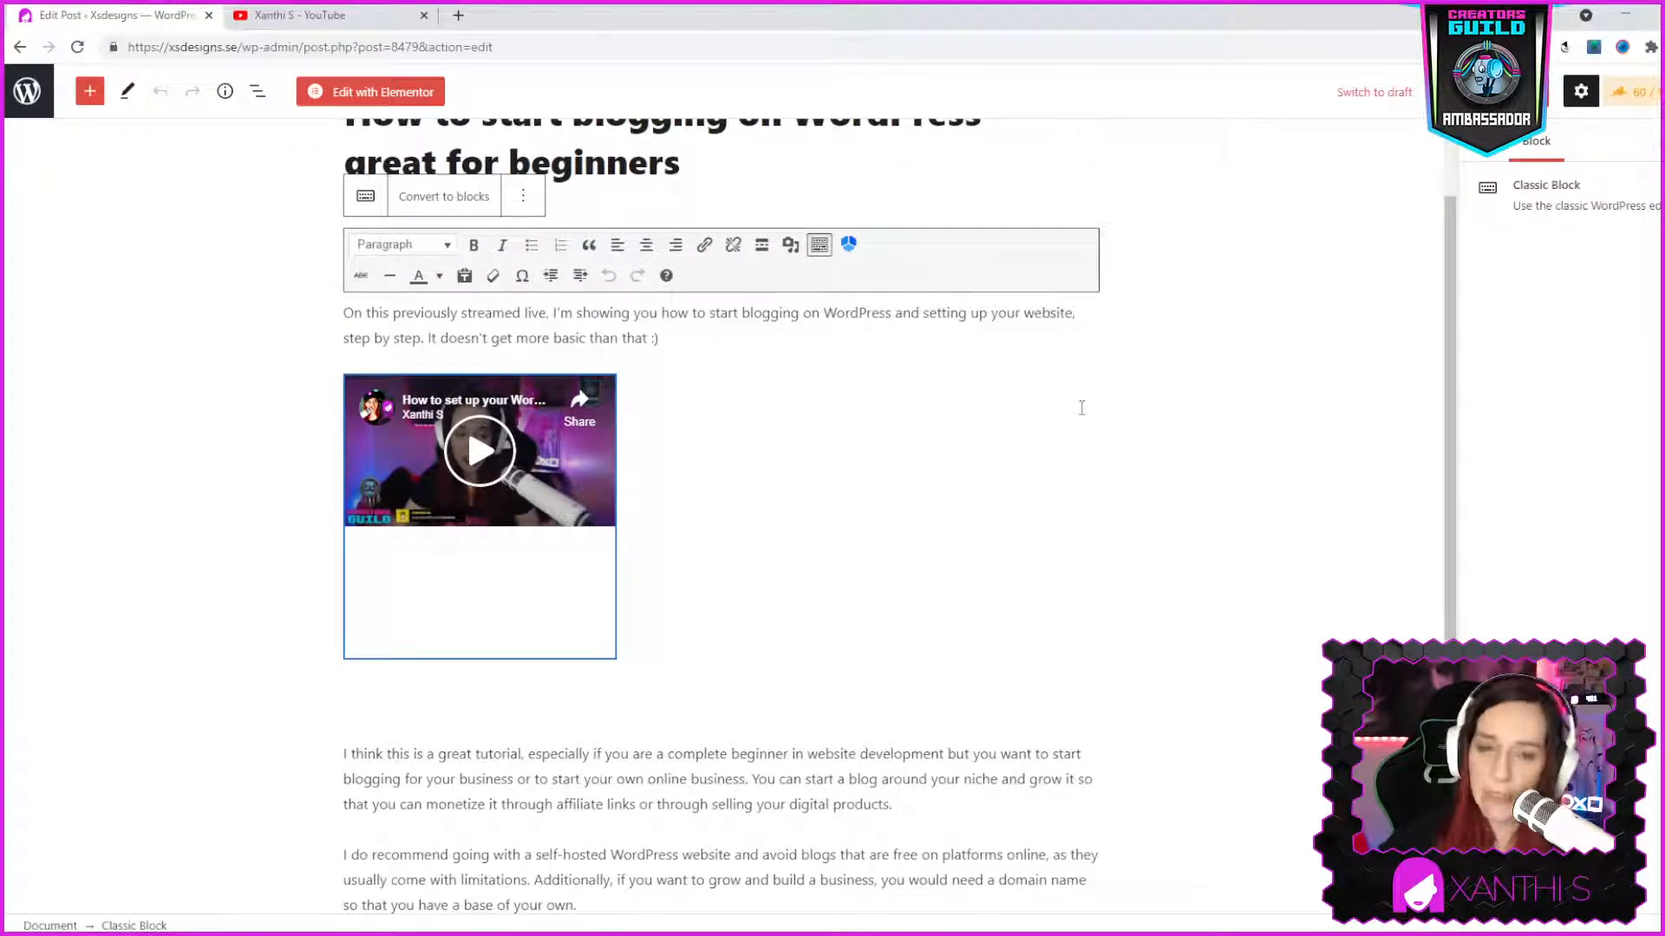
pyautogui.scroll(1, 918, 460)
pyautogui.scroll(-2, 954, 496)
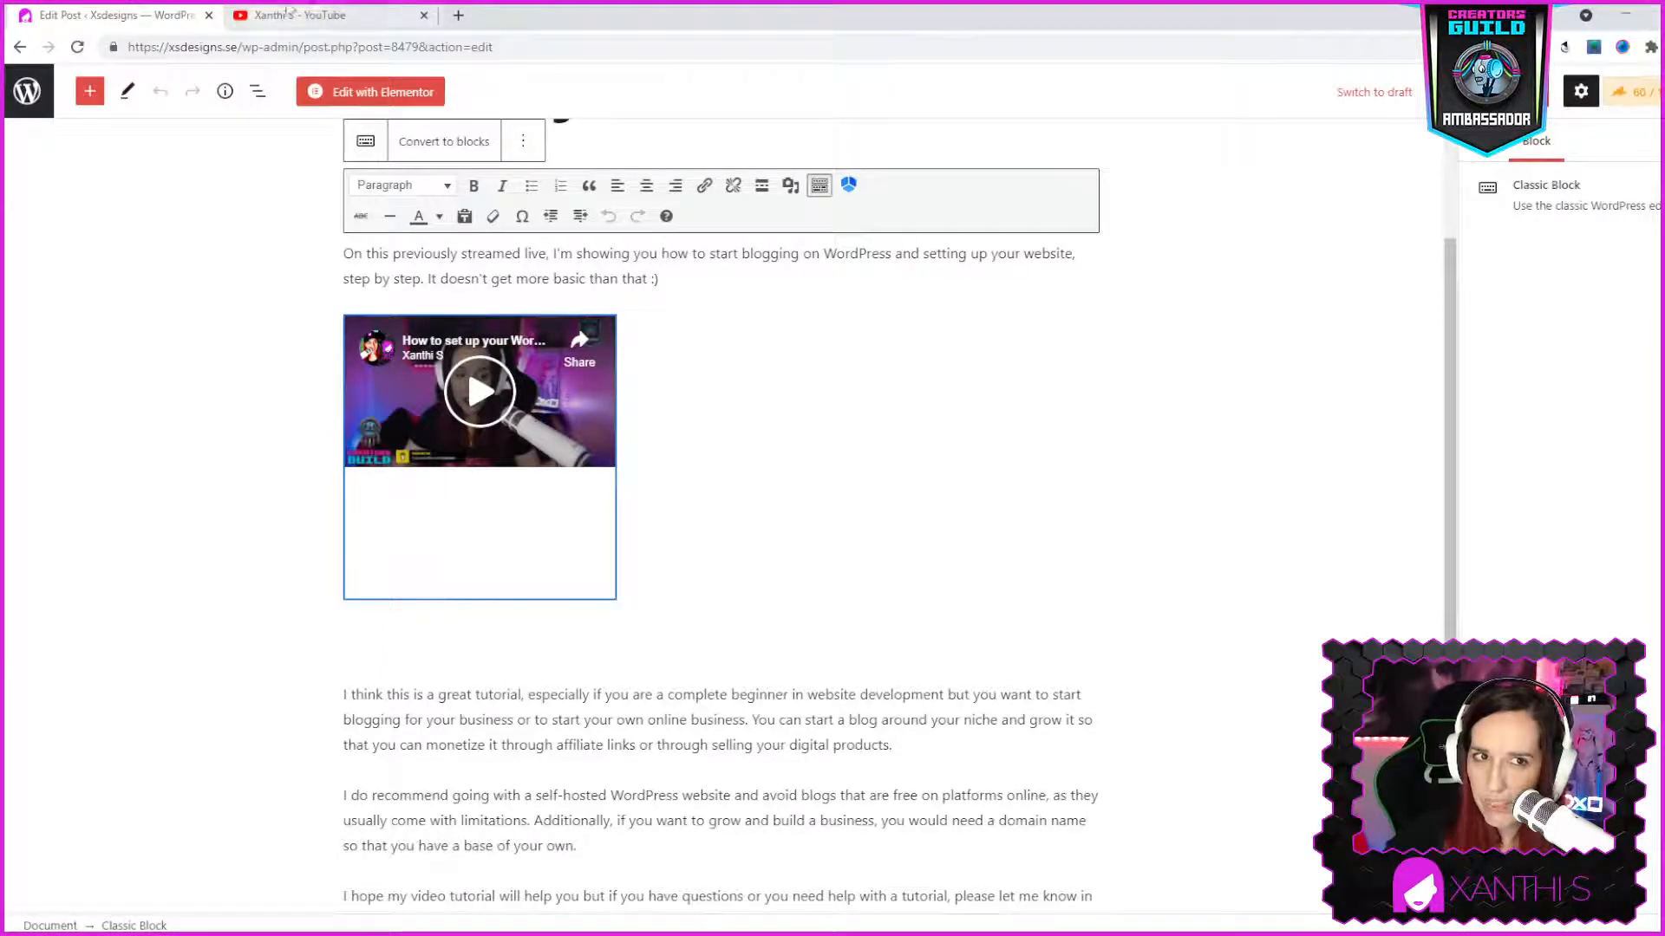
# Switch to the YouTube channel, open its full uploads list and look through the videos
pyautogui.click(286, 35)
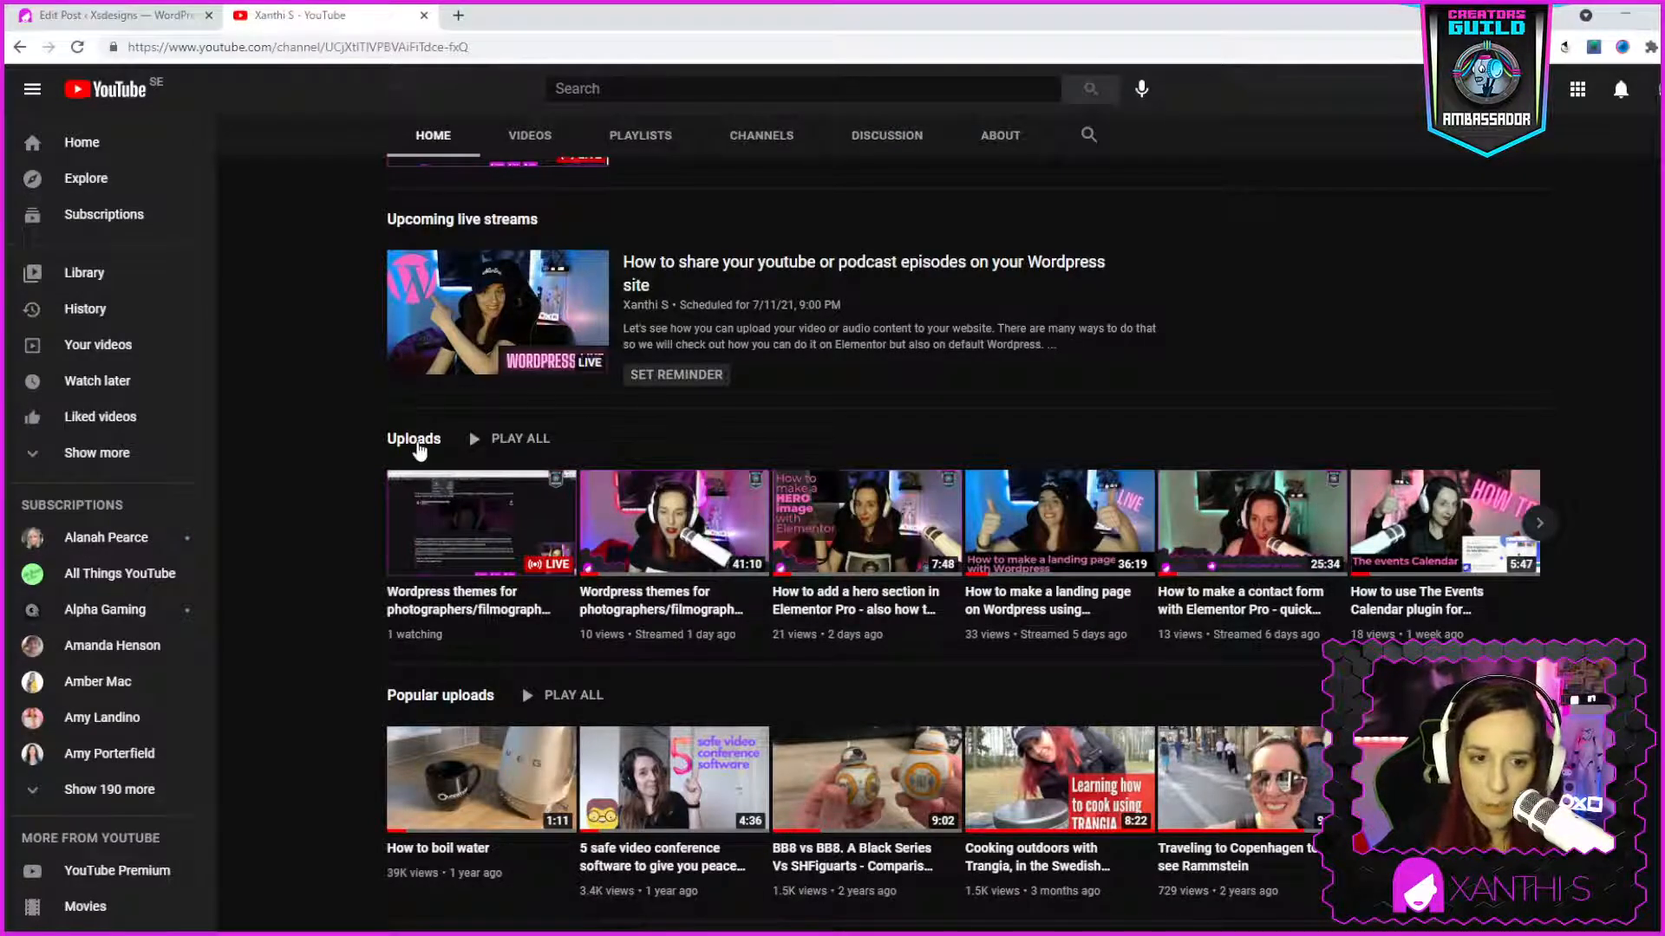
pyautogui.click(439, 440)
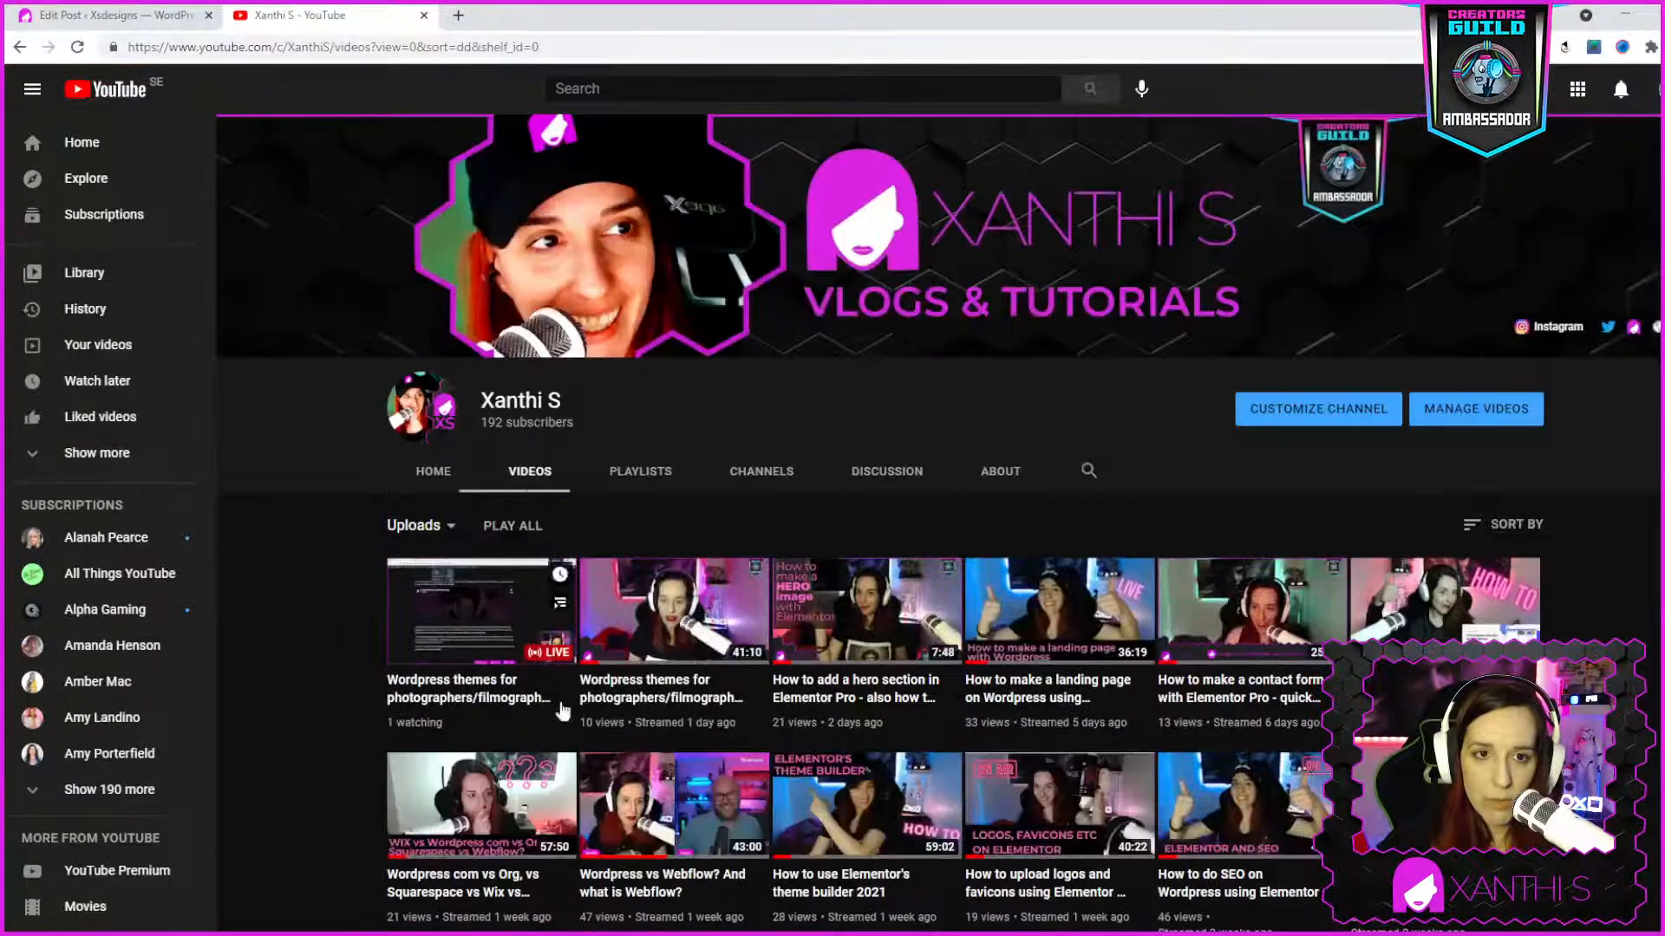
pyautogui.scroll(-3, 780, 598)
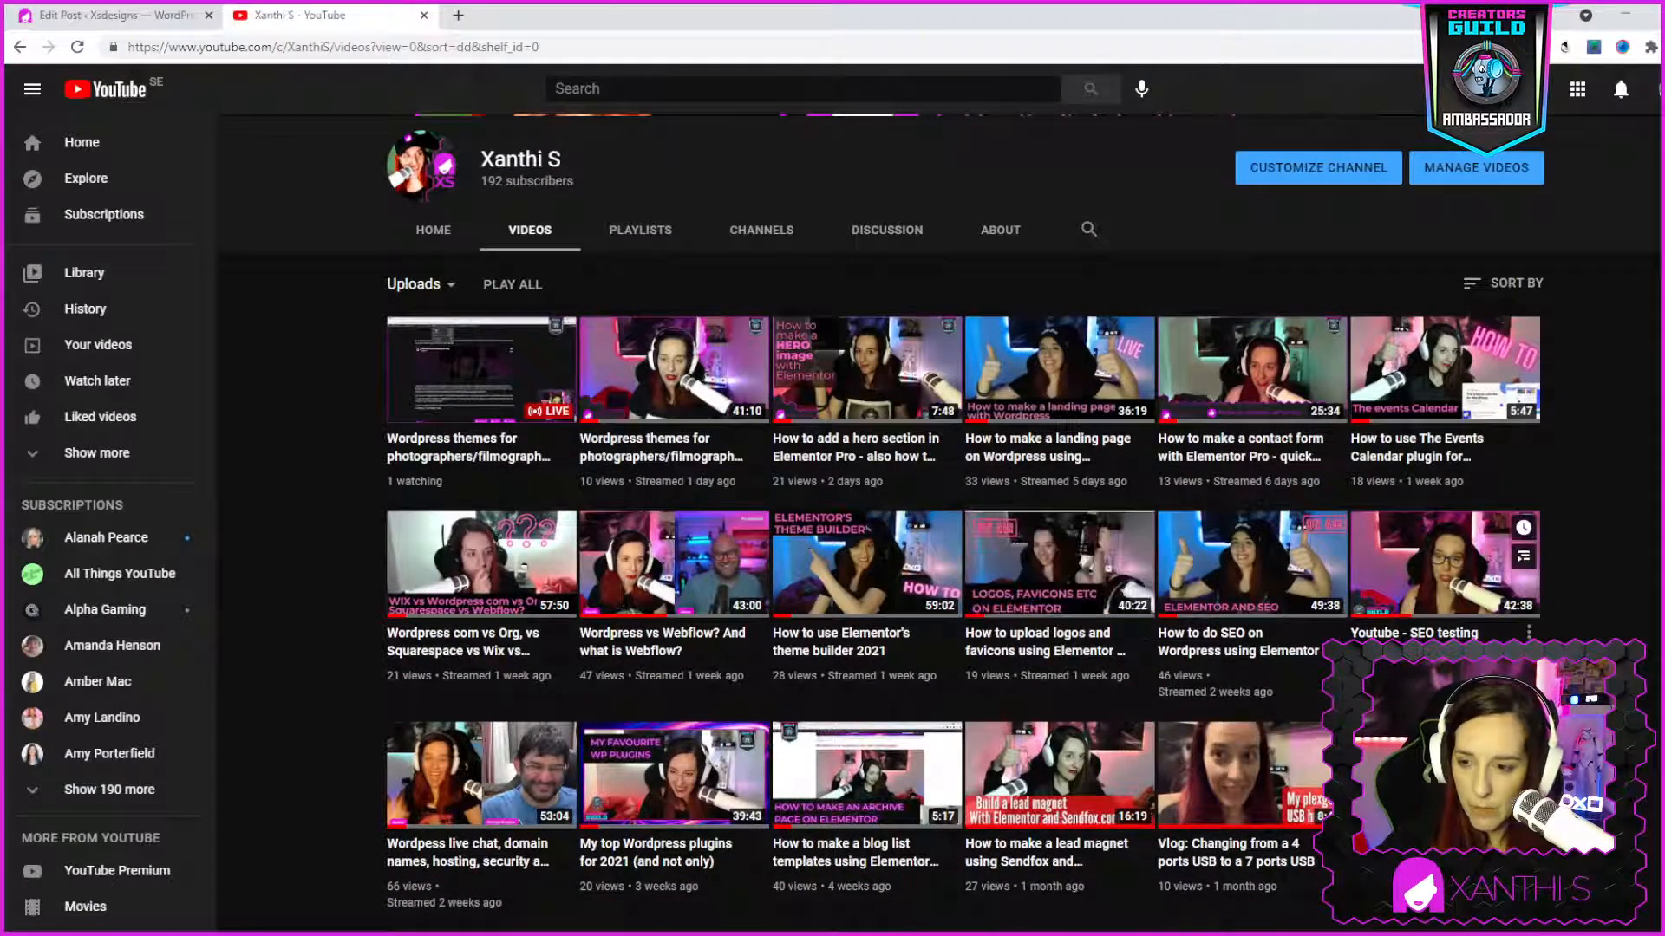
pyautogui.scroll(-2, 1300, 624)
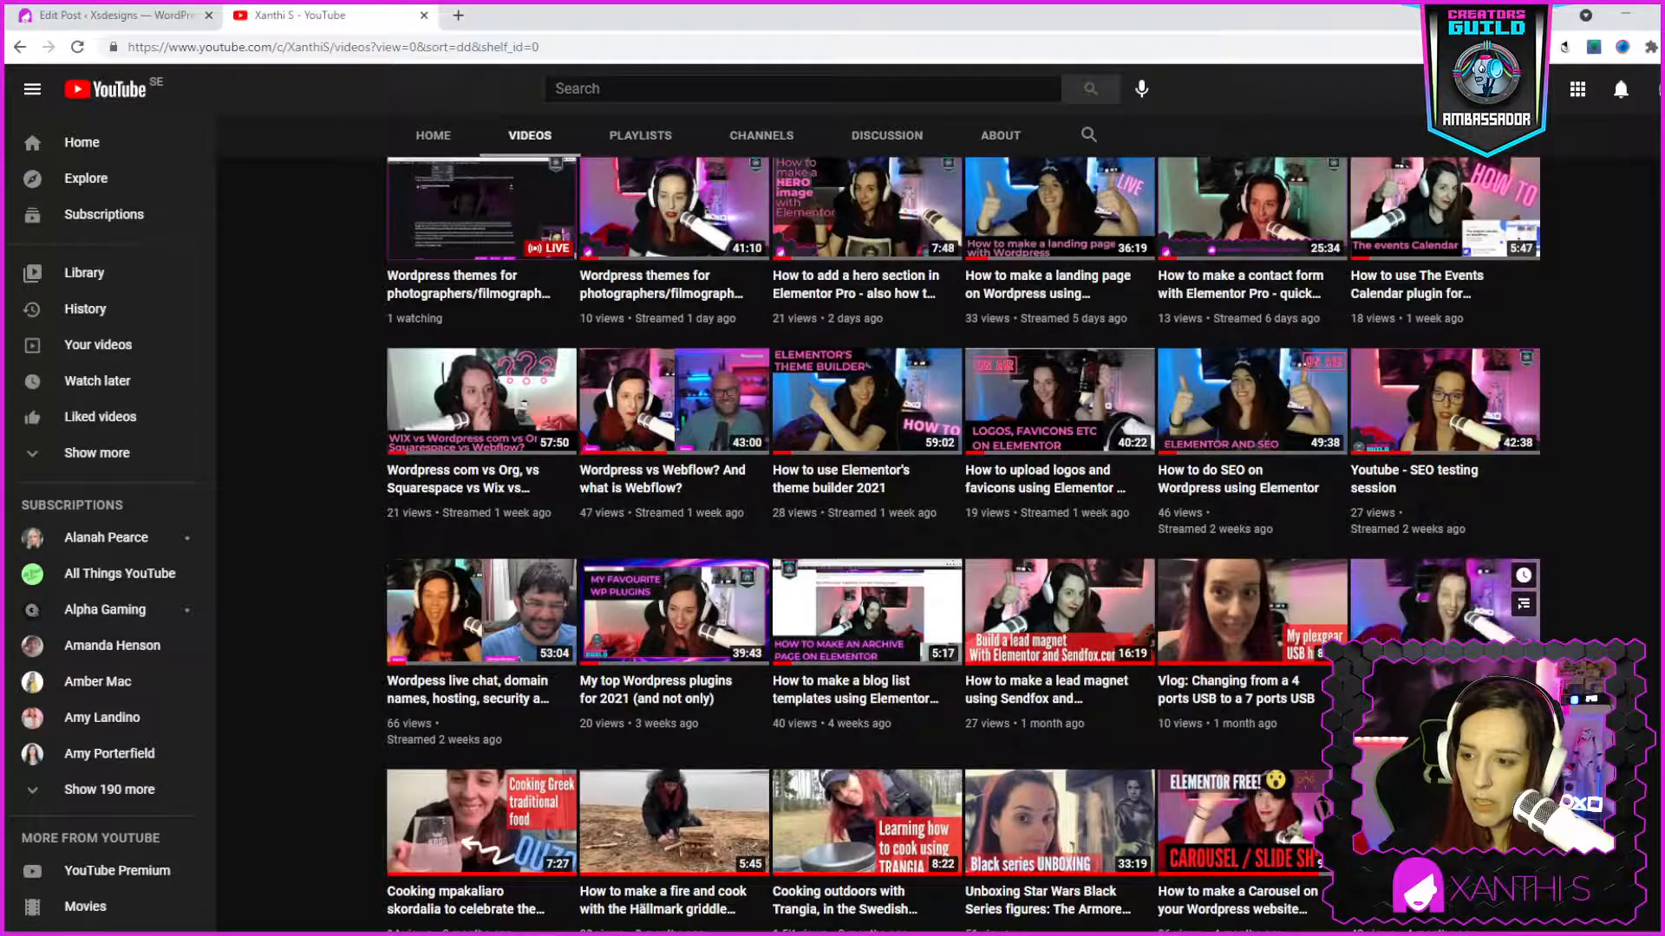
pyautogui.scroll(-2, 1249, 598)
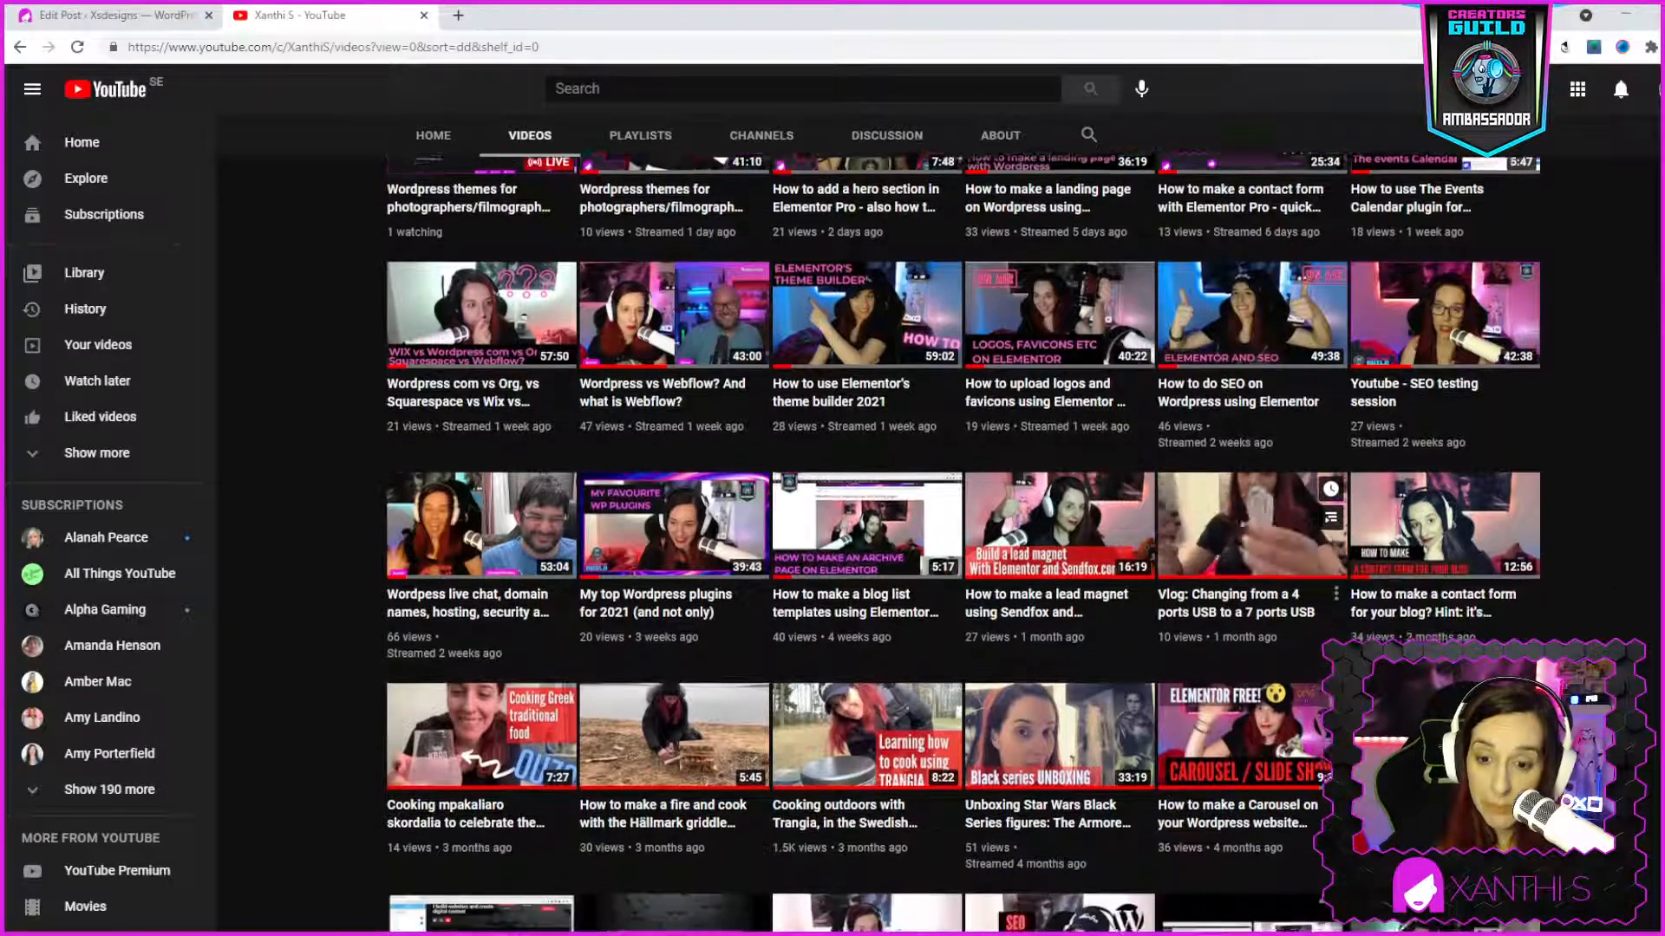
pyautogui.scroll(1, 1144, 492)
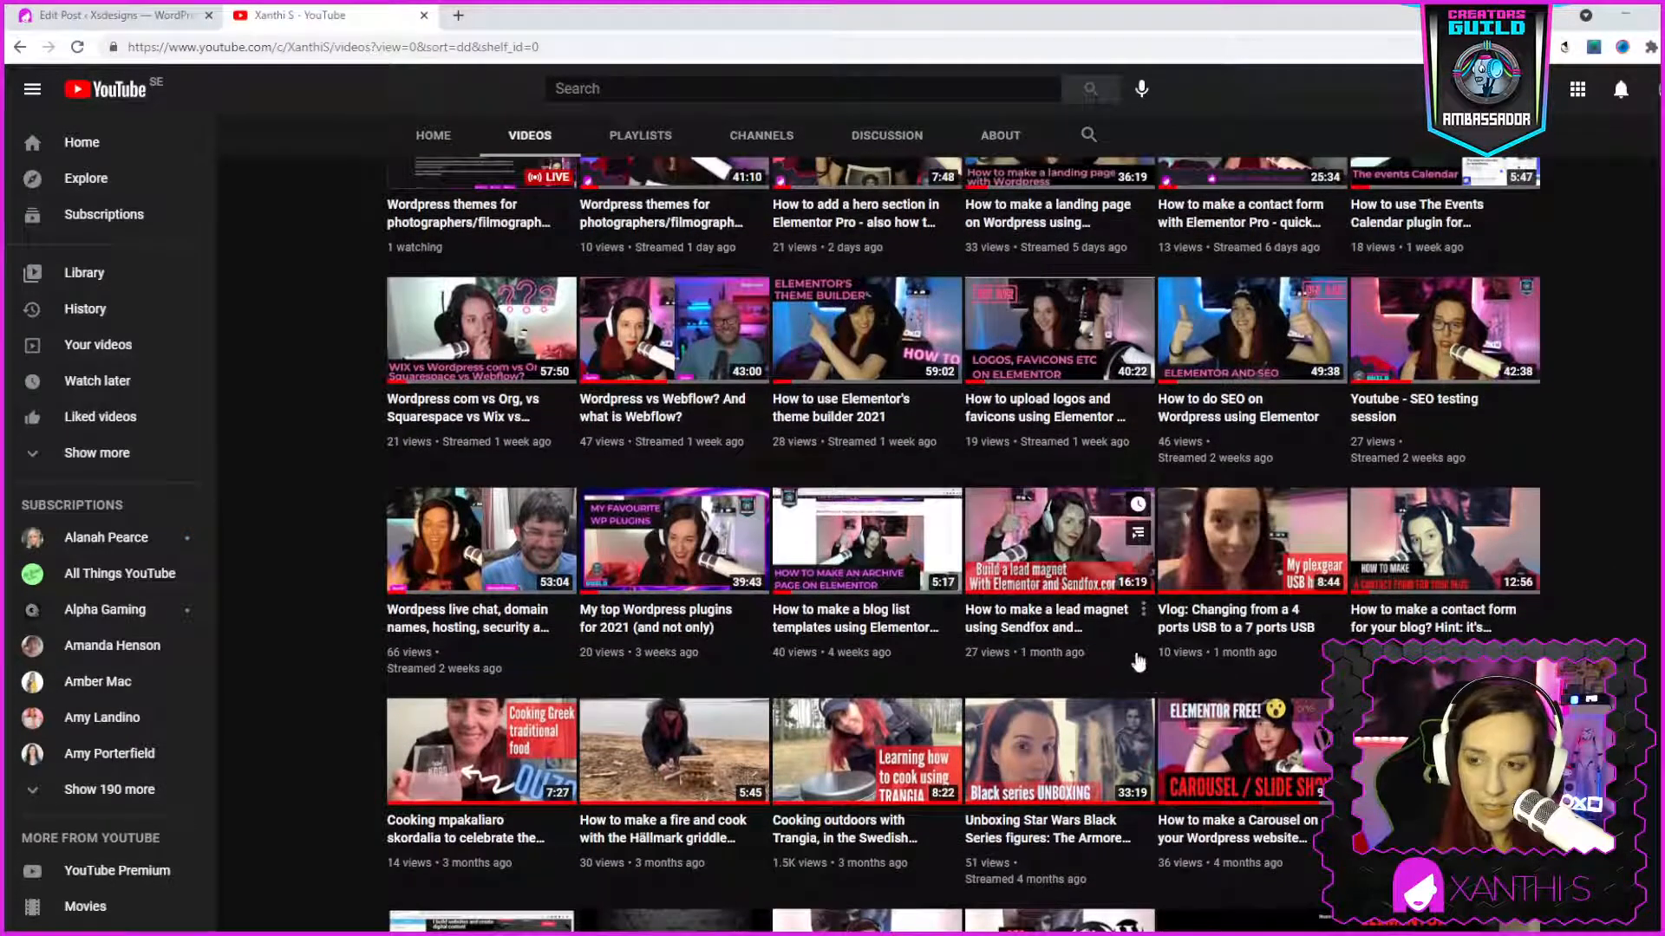
# Go back to the WordPress post editor and select the embedded video in the Classic block
pyautogui.click(130, 16)
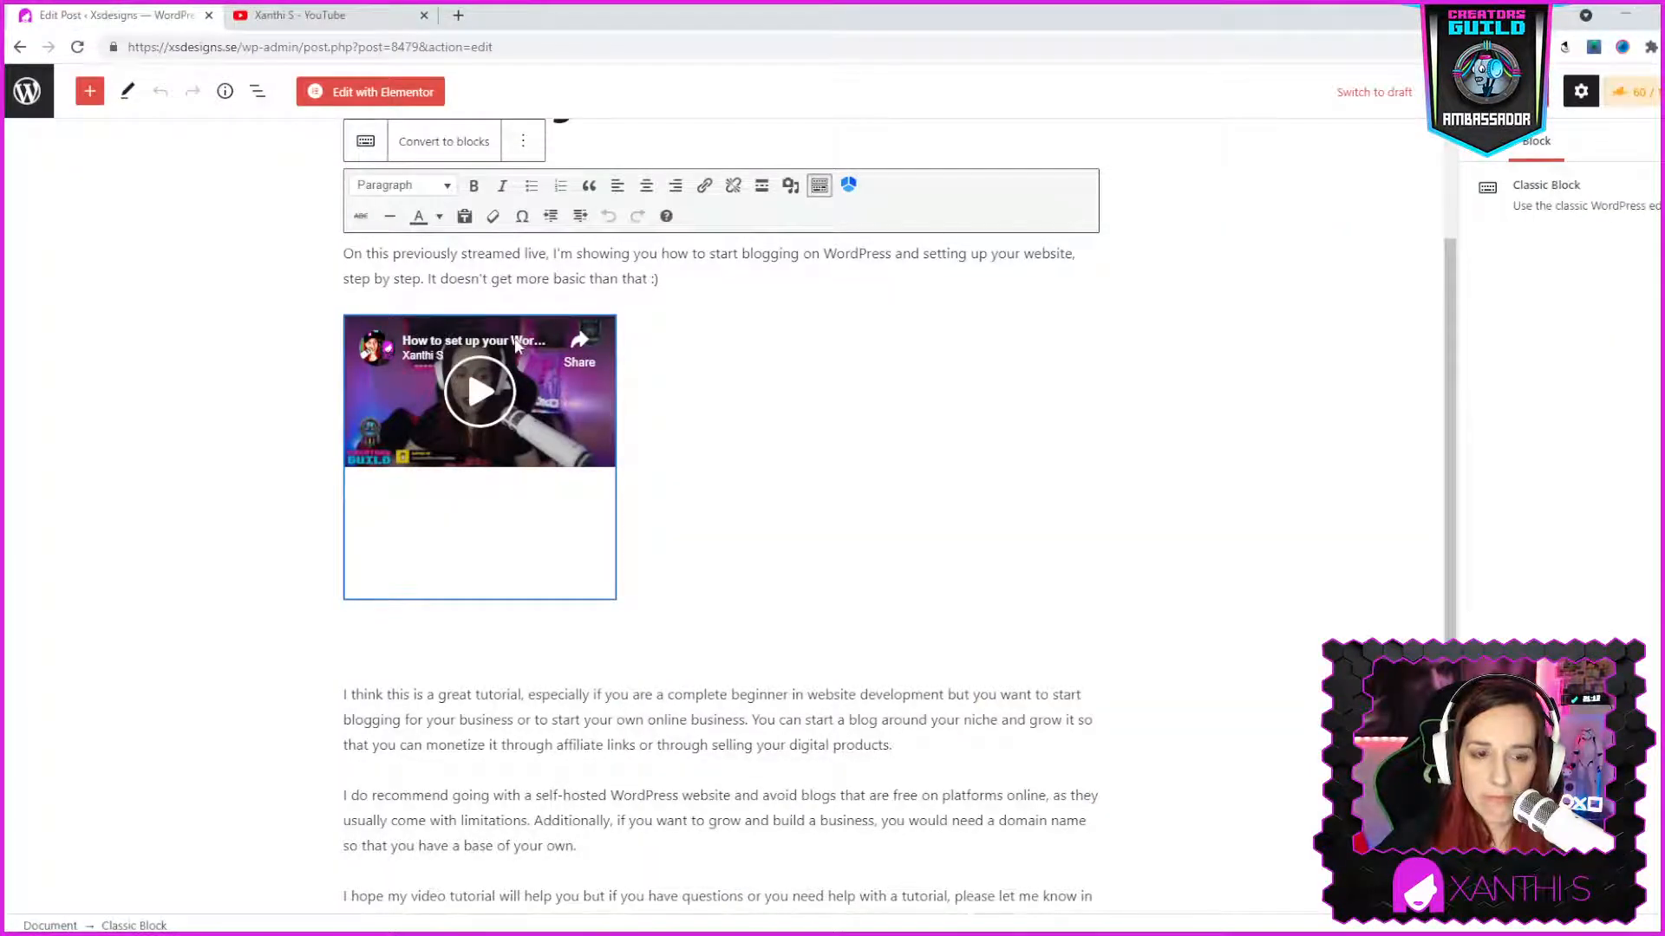
pyautogui.scroll(-1, 514, 338)
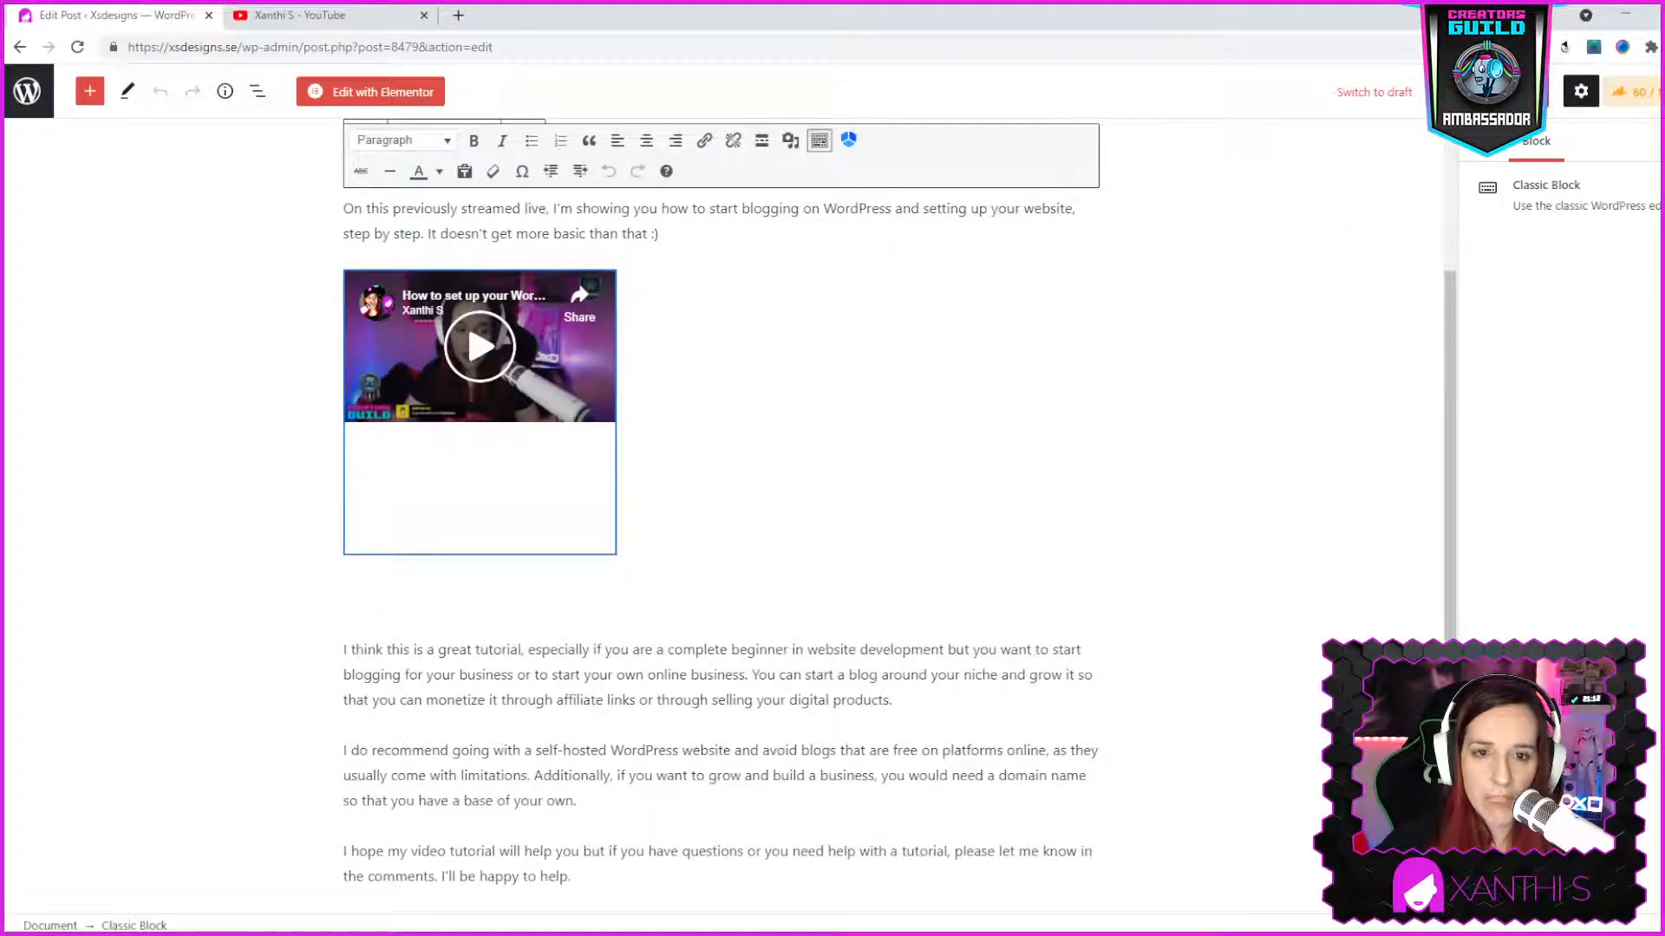
pyautogui.scroll(4, 1240, 316)
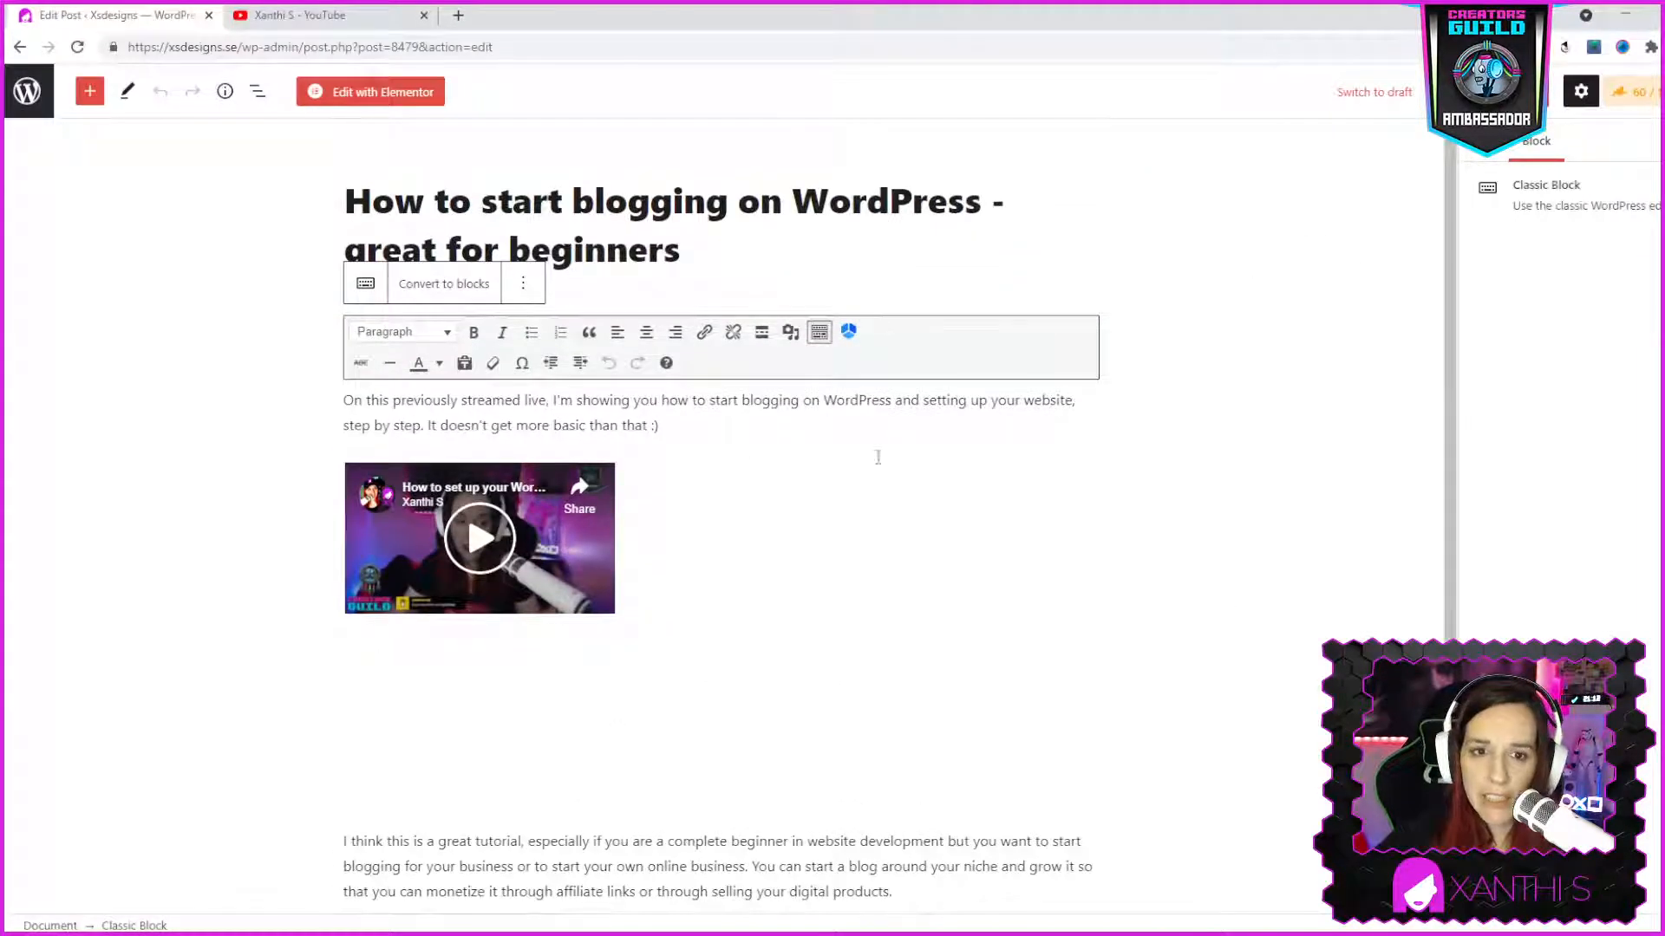
pyautogui.scroll(-4, 617, 739)
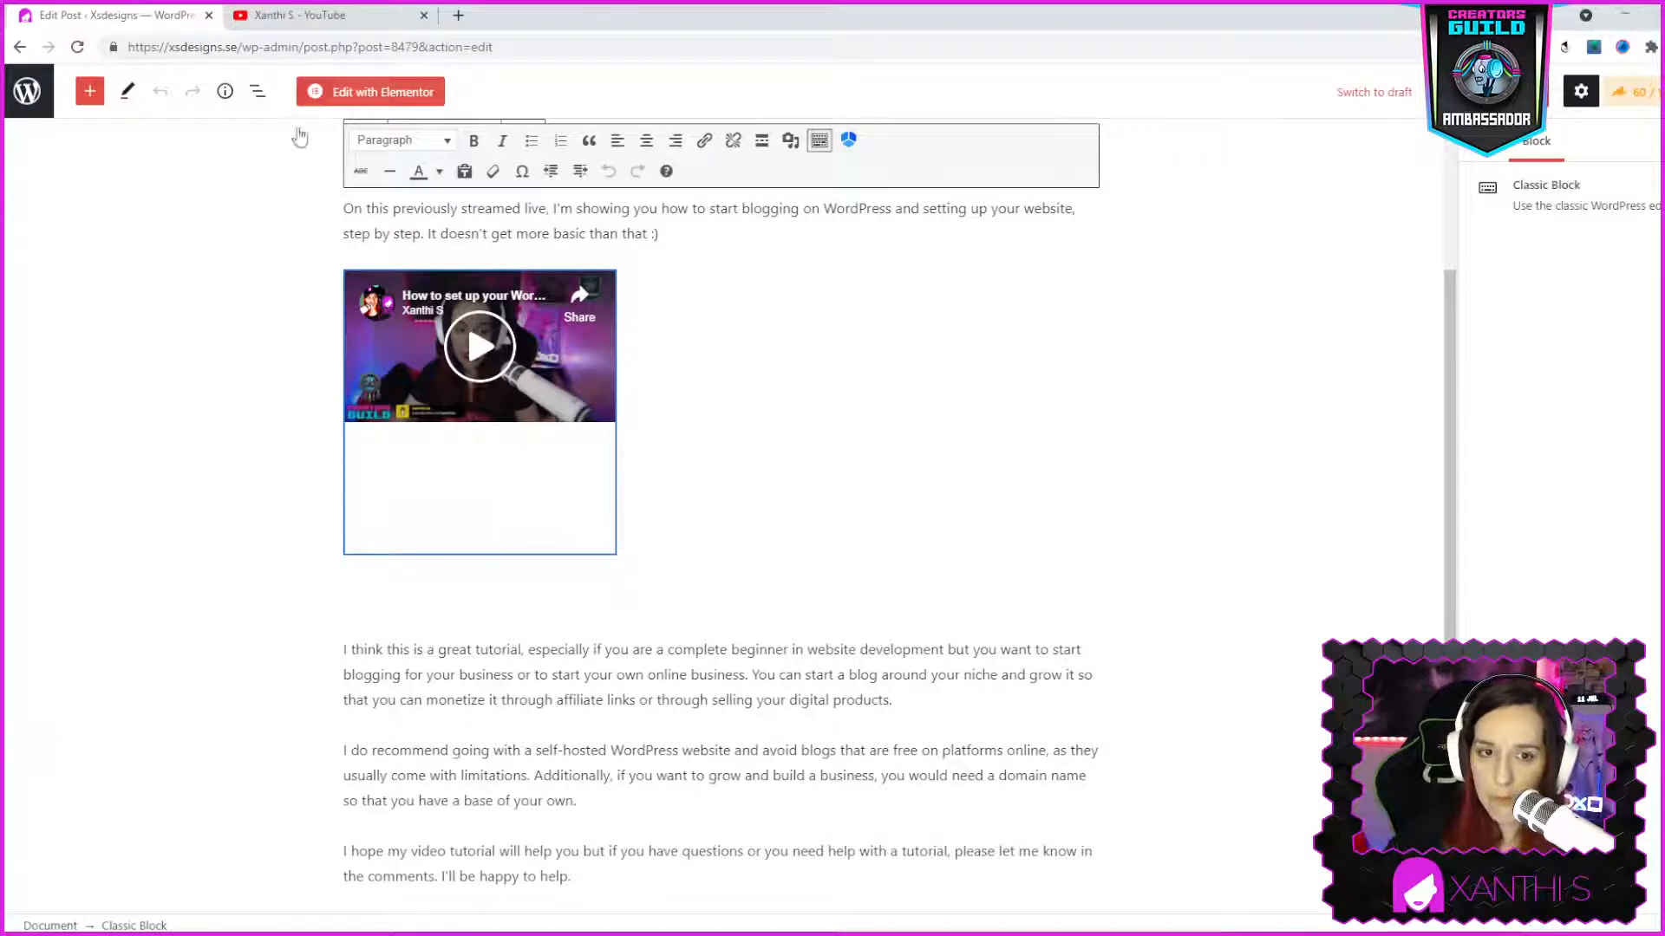
pyautogui.click(761, 458)
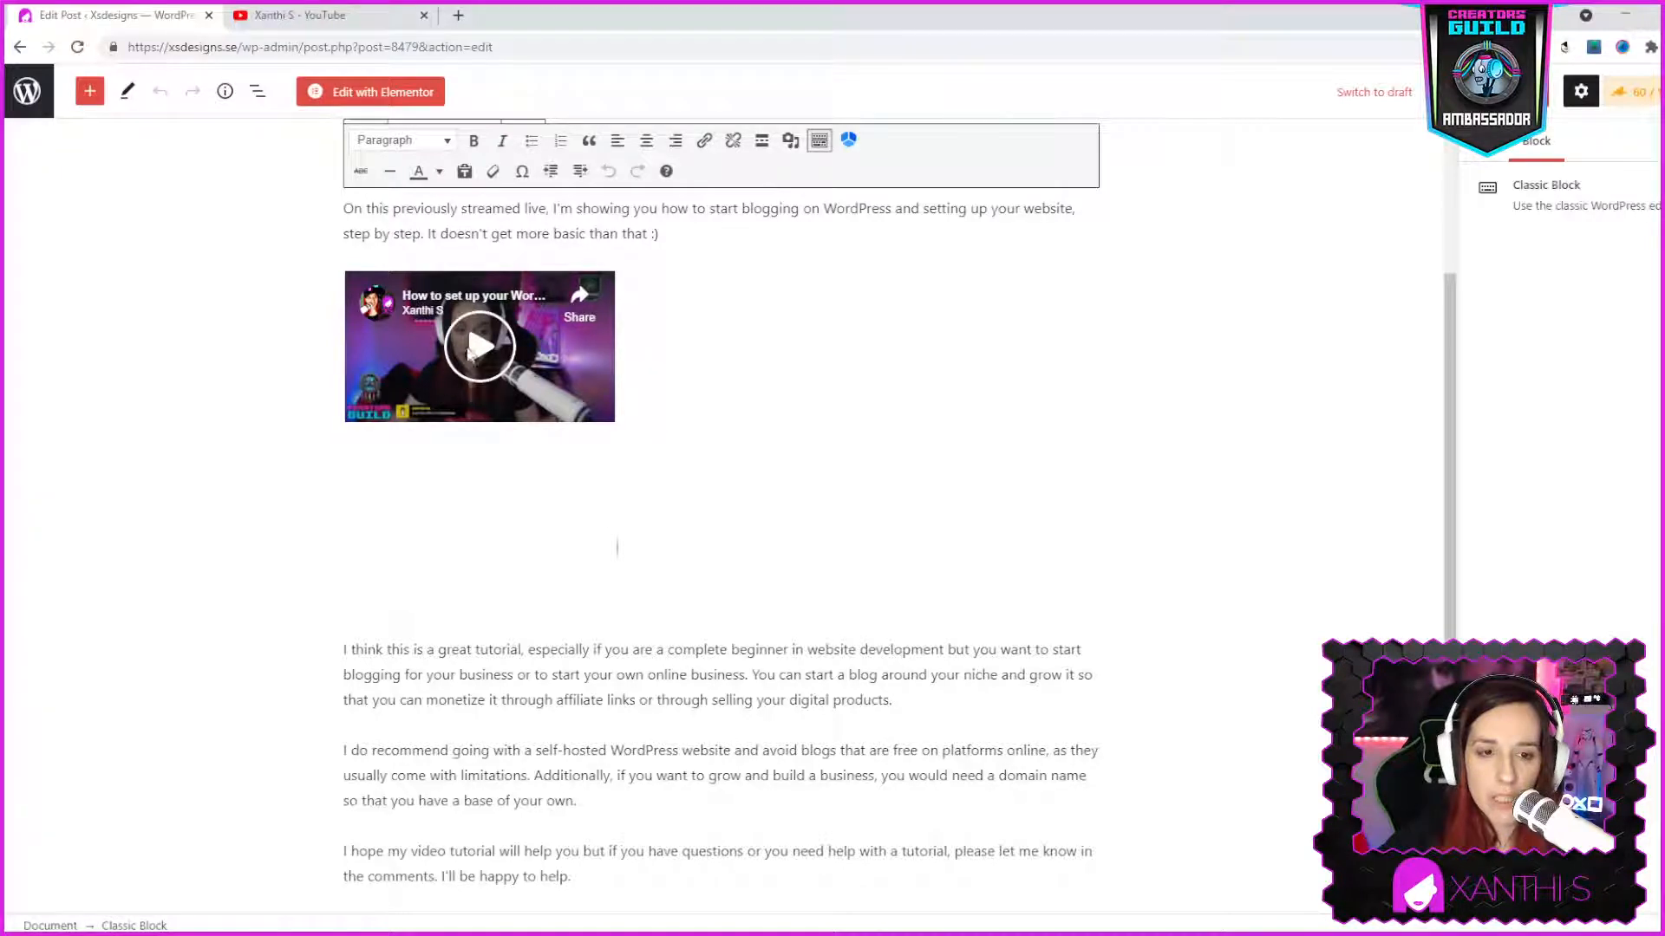
pyautogui.click(548, 305)
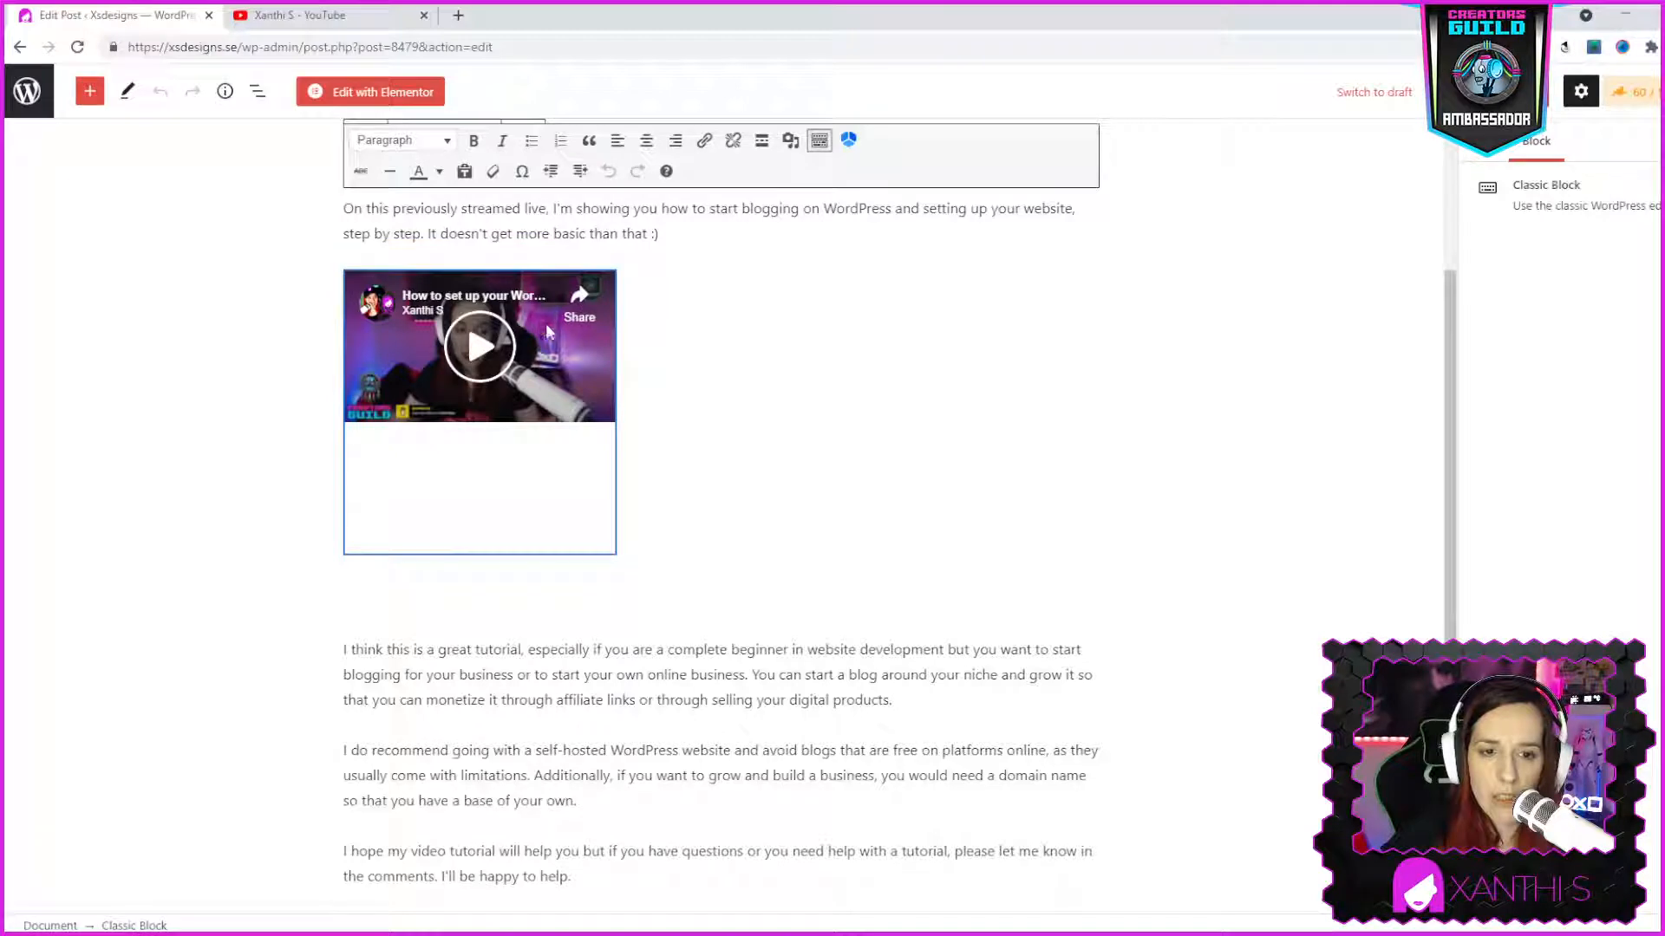
# Return to the YouTube channel's home page and find the Wordpress video section
pyautogui.click(313, 16)
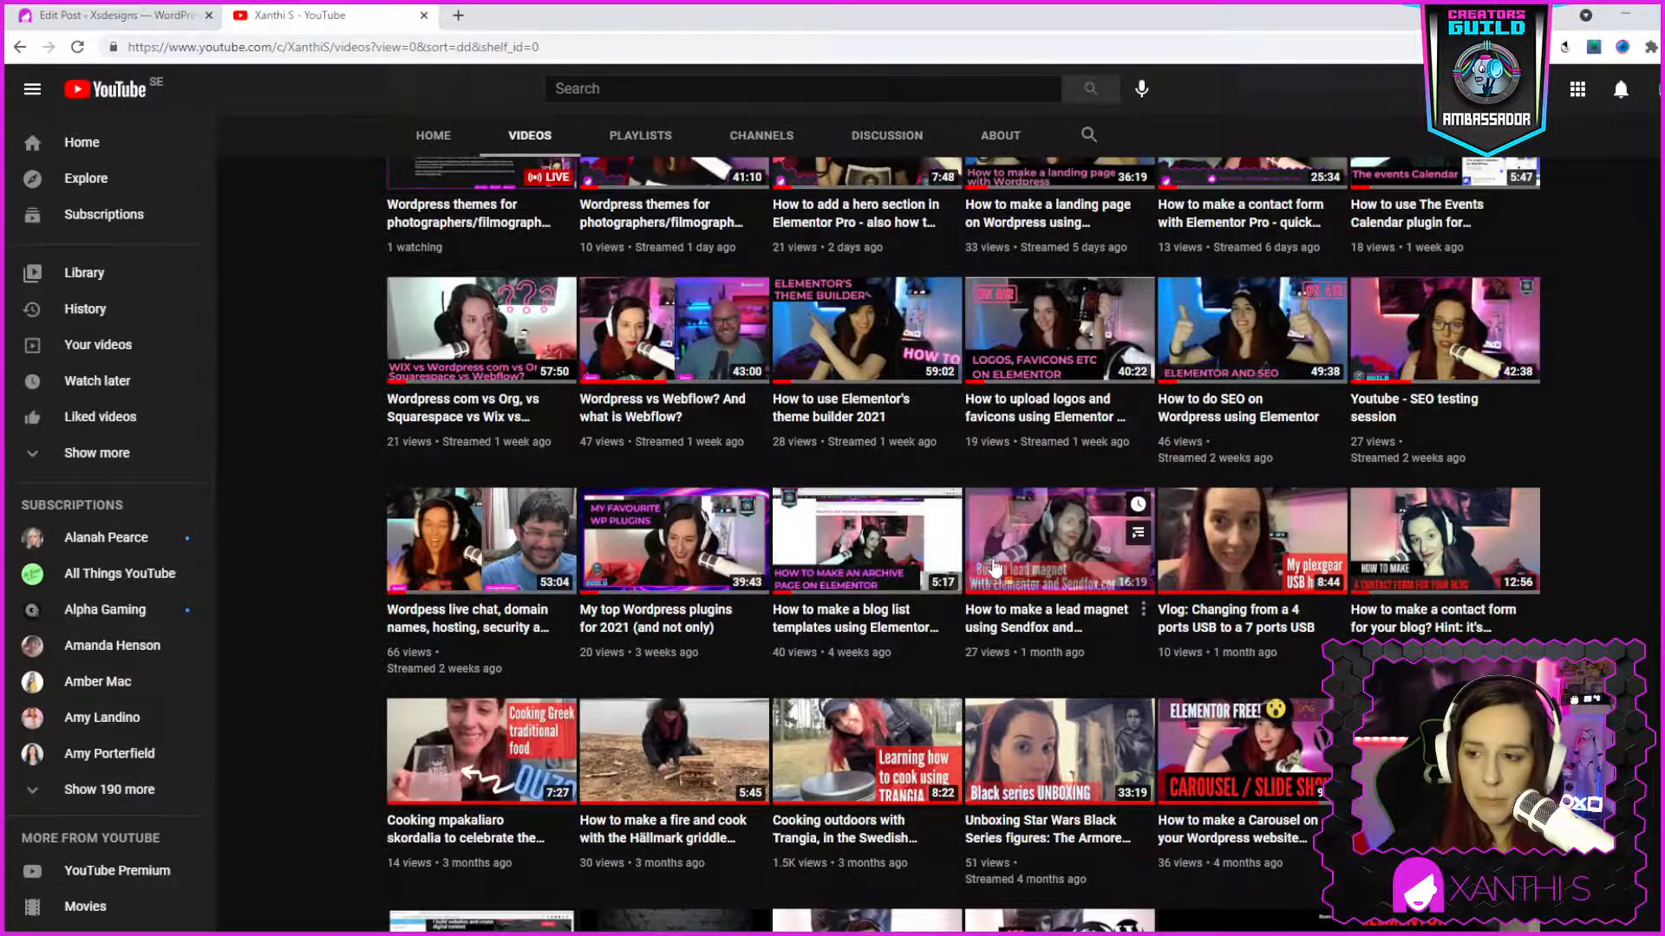
pyautogui.scroll(-2, 943, 575)
pyautogui.scroll(1, 943, 574)
pyautogui.scroll(6, 548, 377)
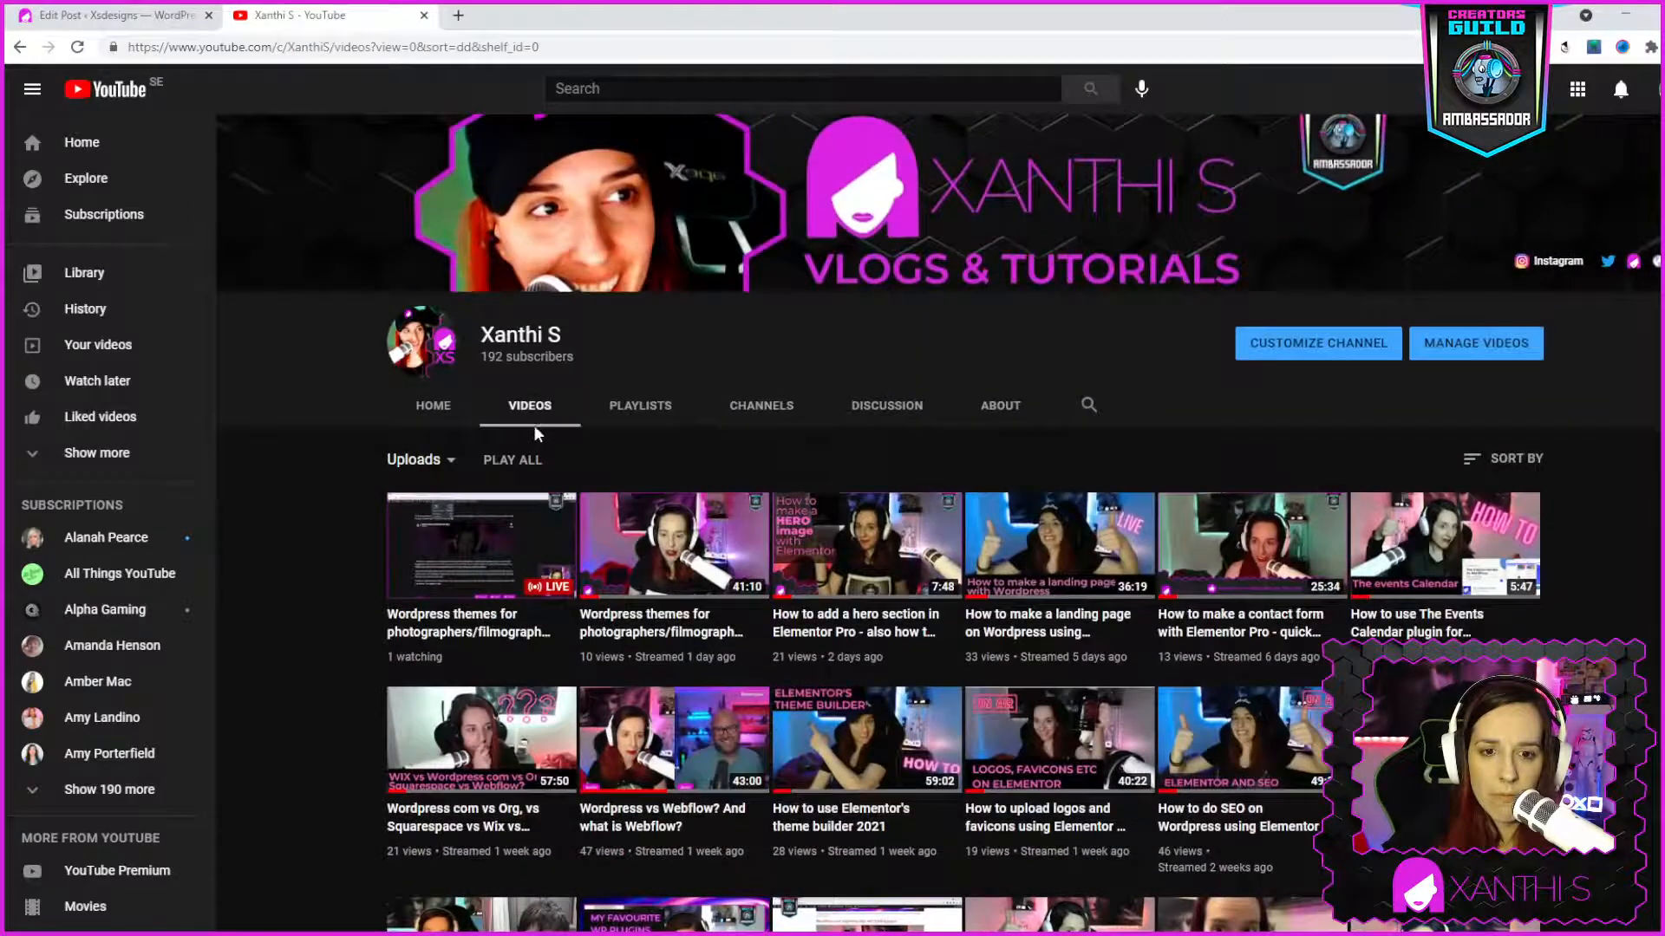
pyautogui.click(436, 406)
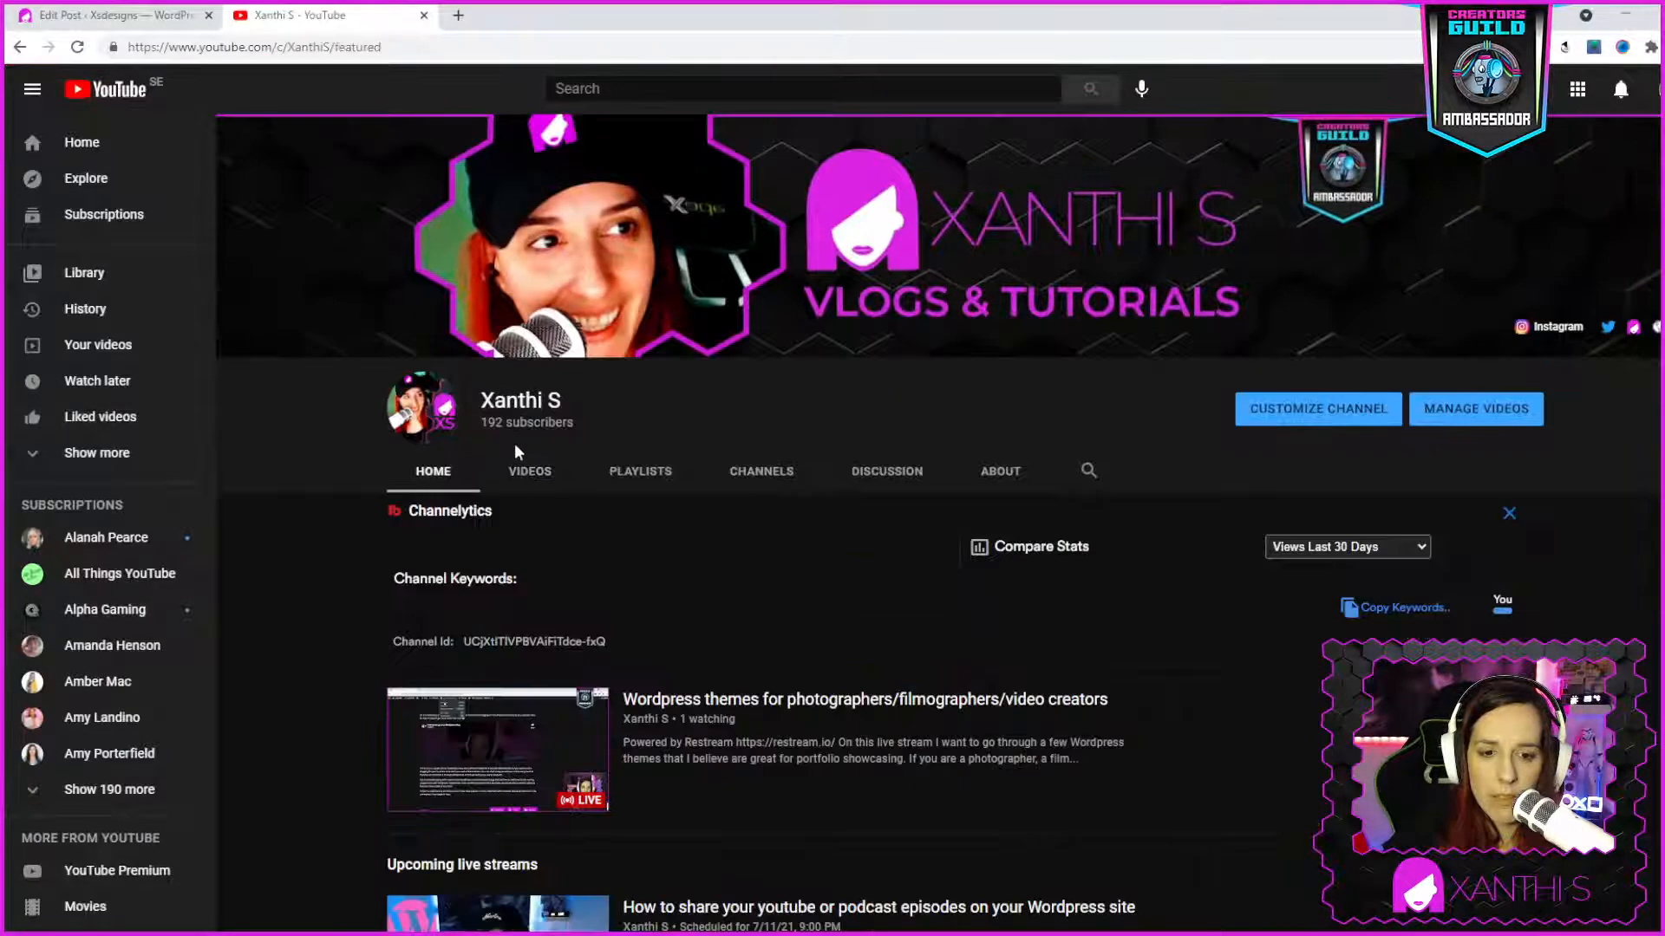
pyautogui.scroll(-3, 606, 314)
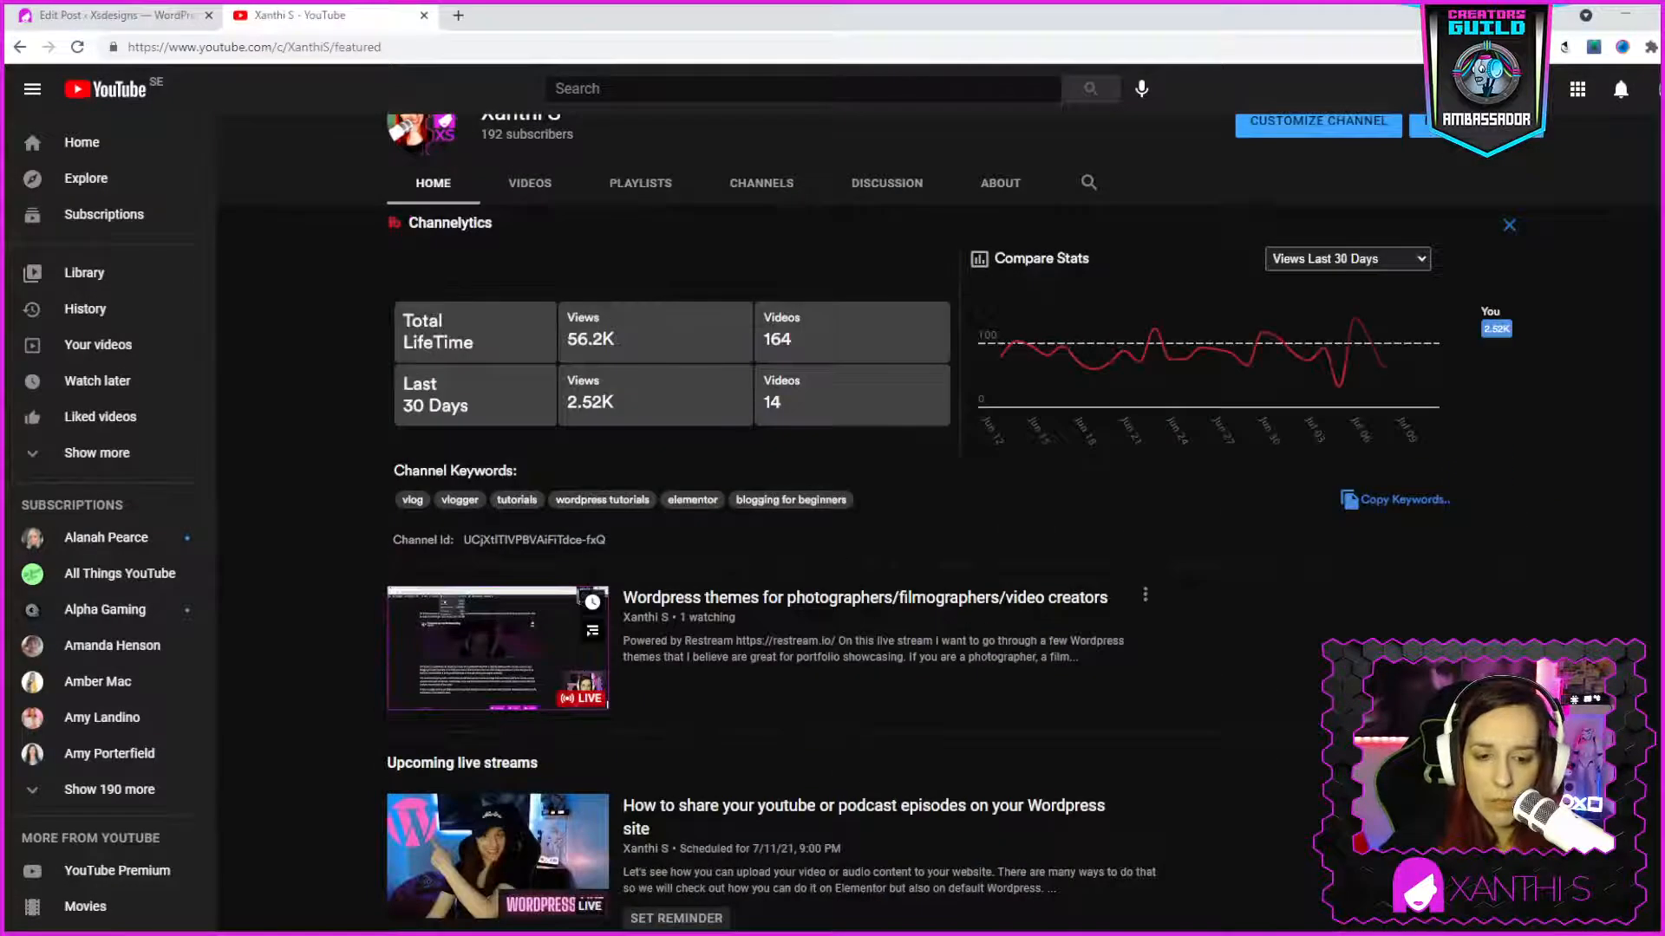
pyautogui.scroll(-7, 861, 641)
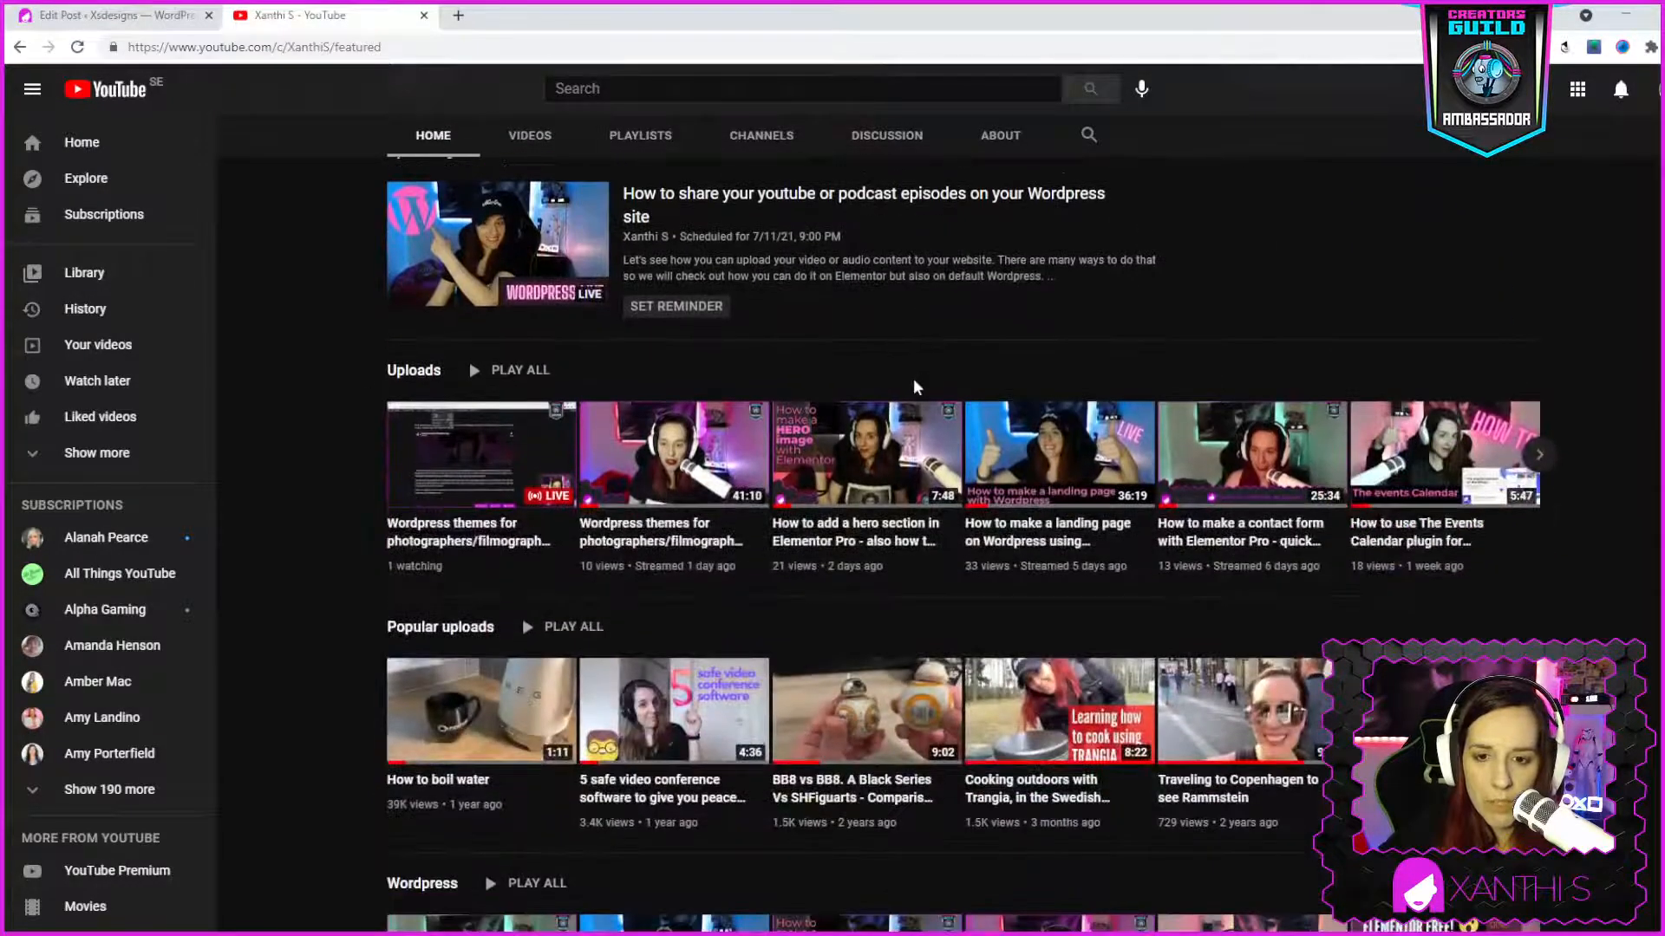
pyautogui.scroll(-5, 536, 388)
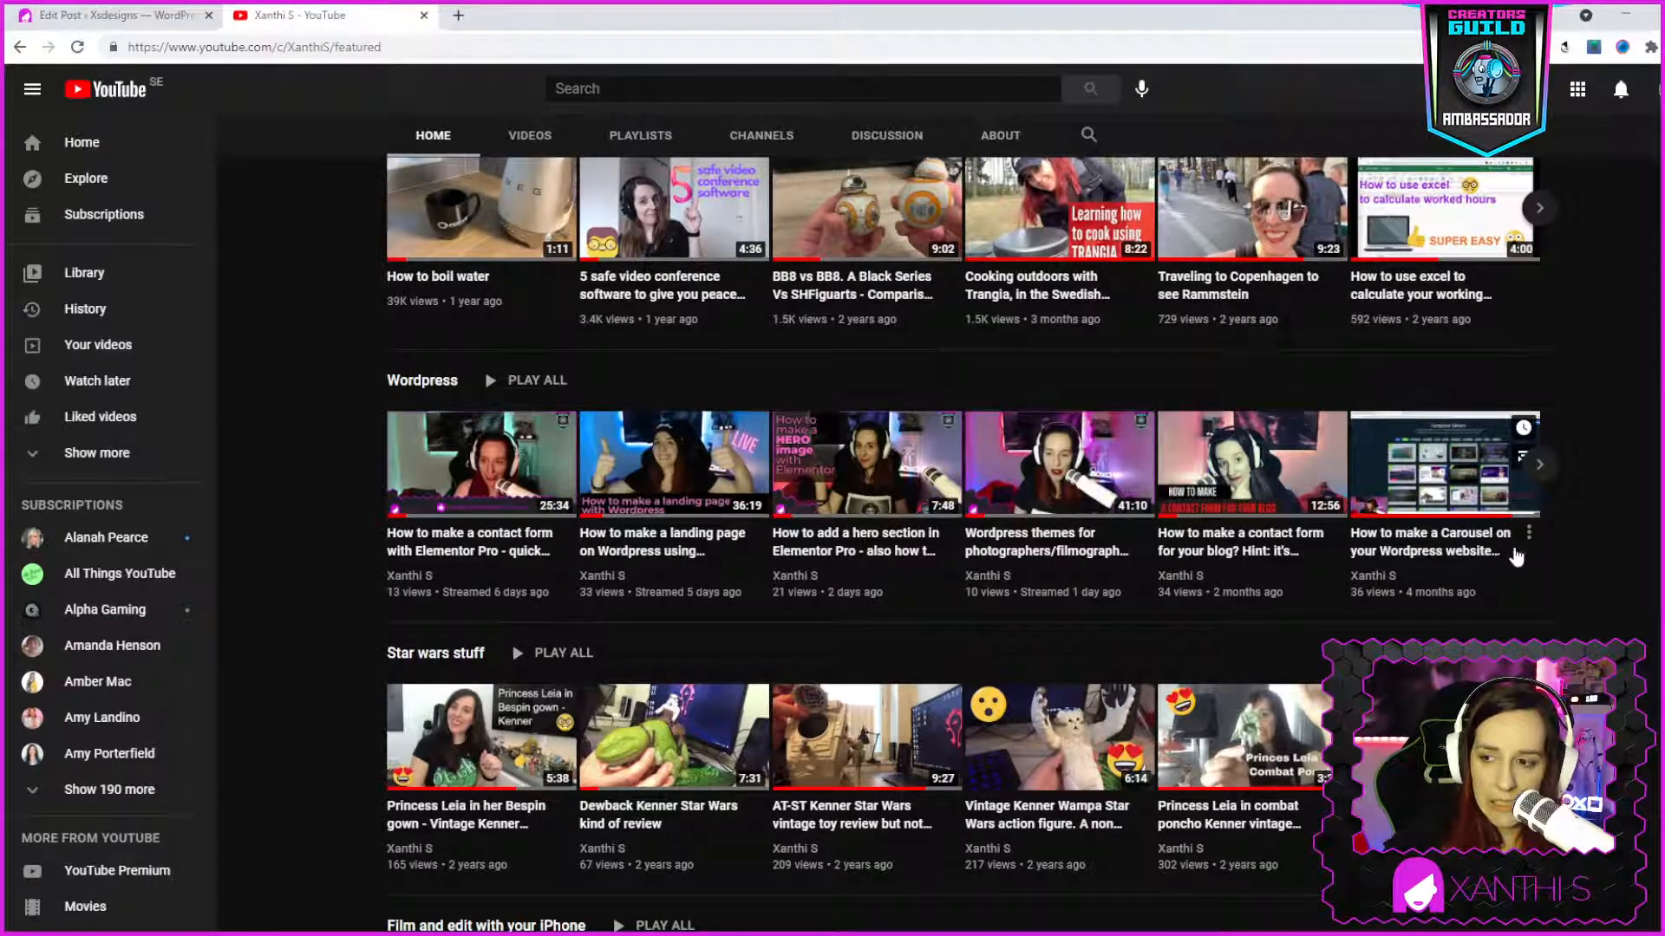
# Open the video "How to make a Carousel on your Wordpress website using the free Elementor version." and pause it
pyautogui.click(1528, 532)
pyautogui.click(1443, 553)
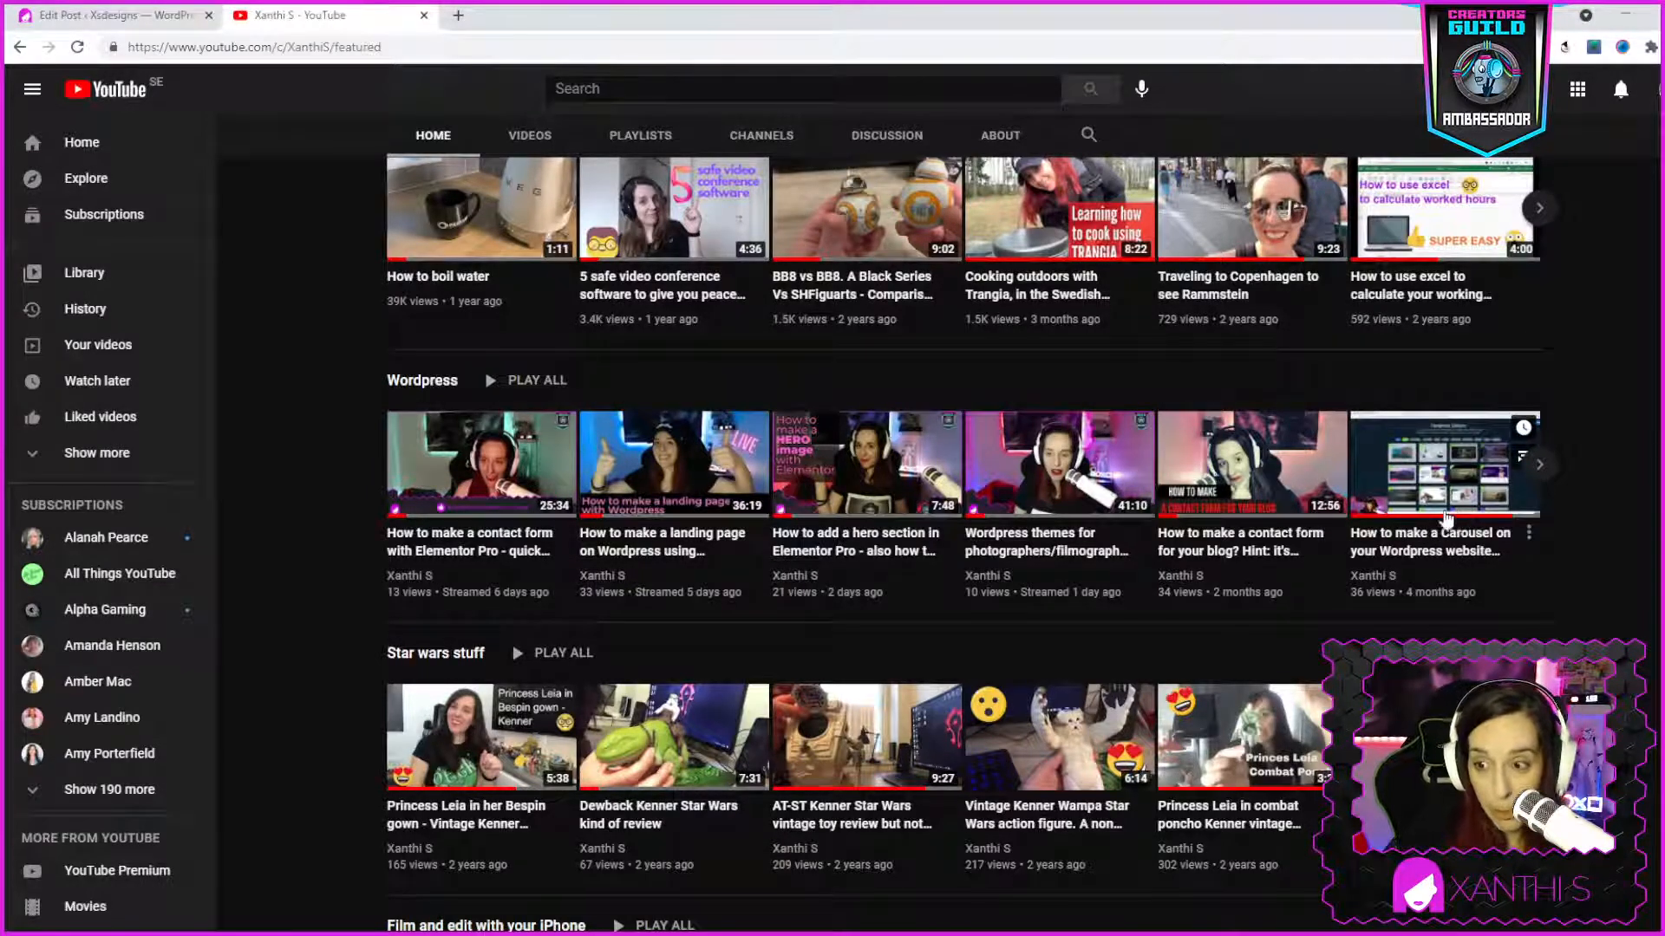
pyautogui.click(1424, 532)
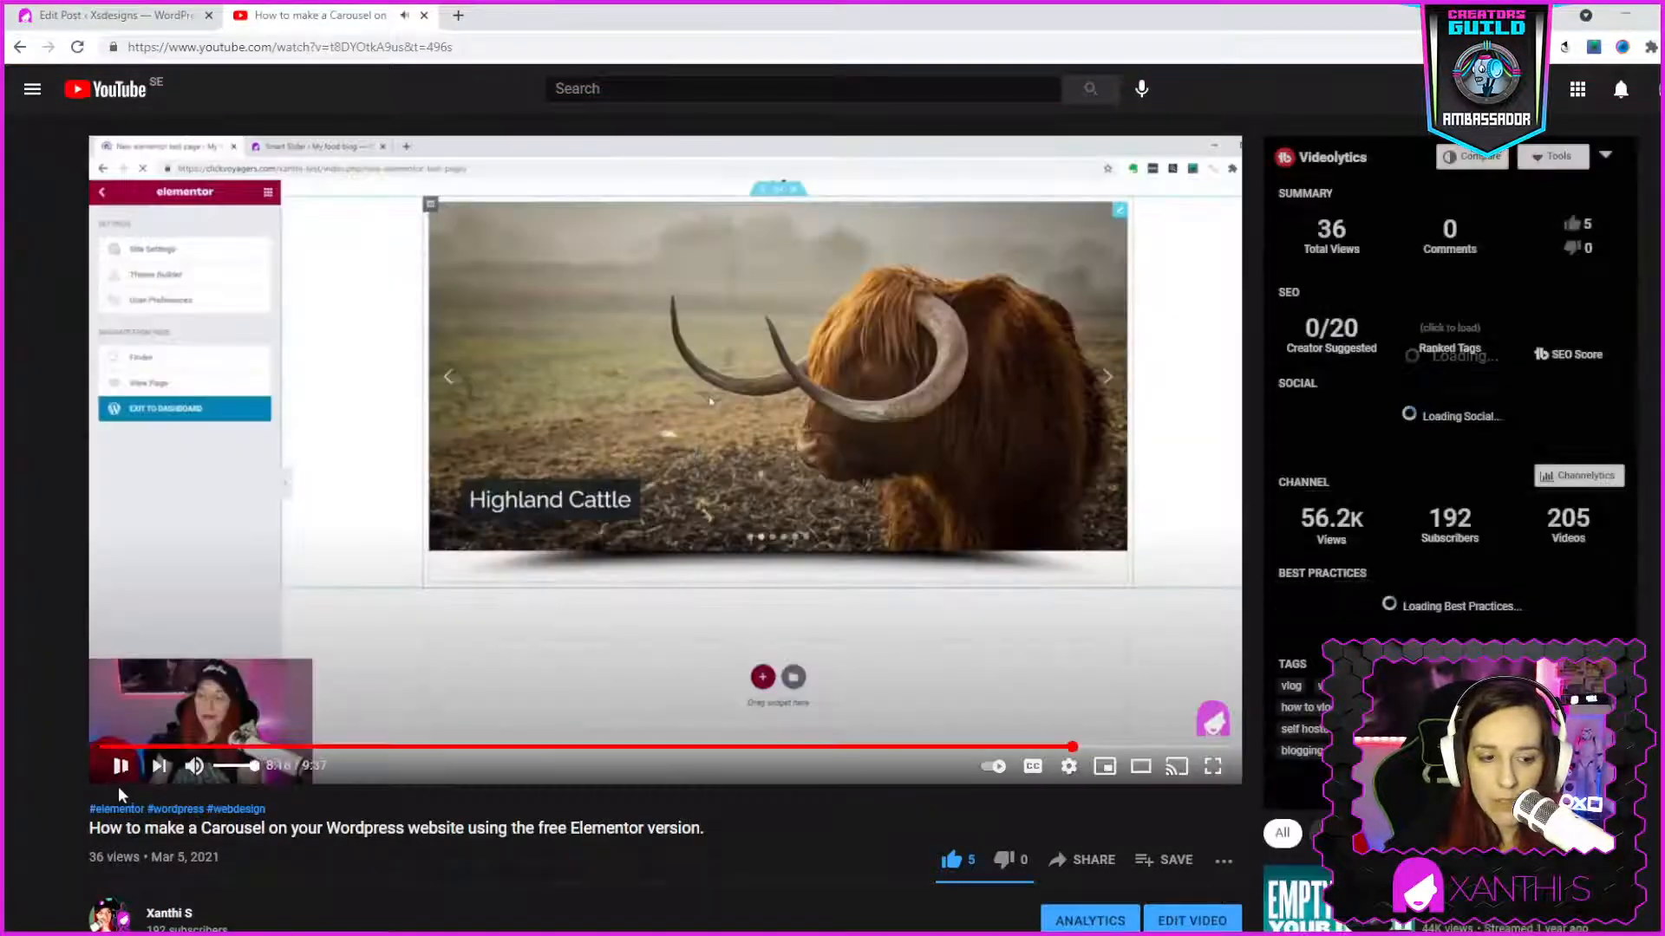
pyautogui.click(126, 783)
pyautogui.scroll(-2, 701, 228)
pyautogui.scroll(-1, 1101, 659)
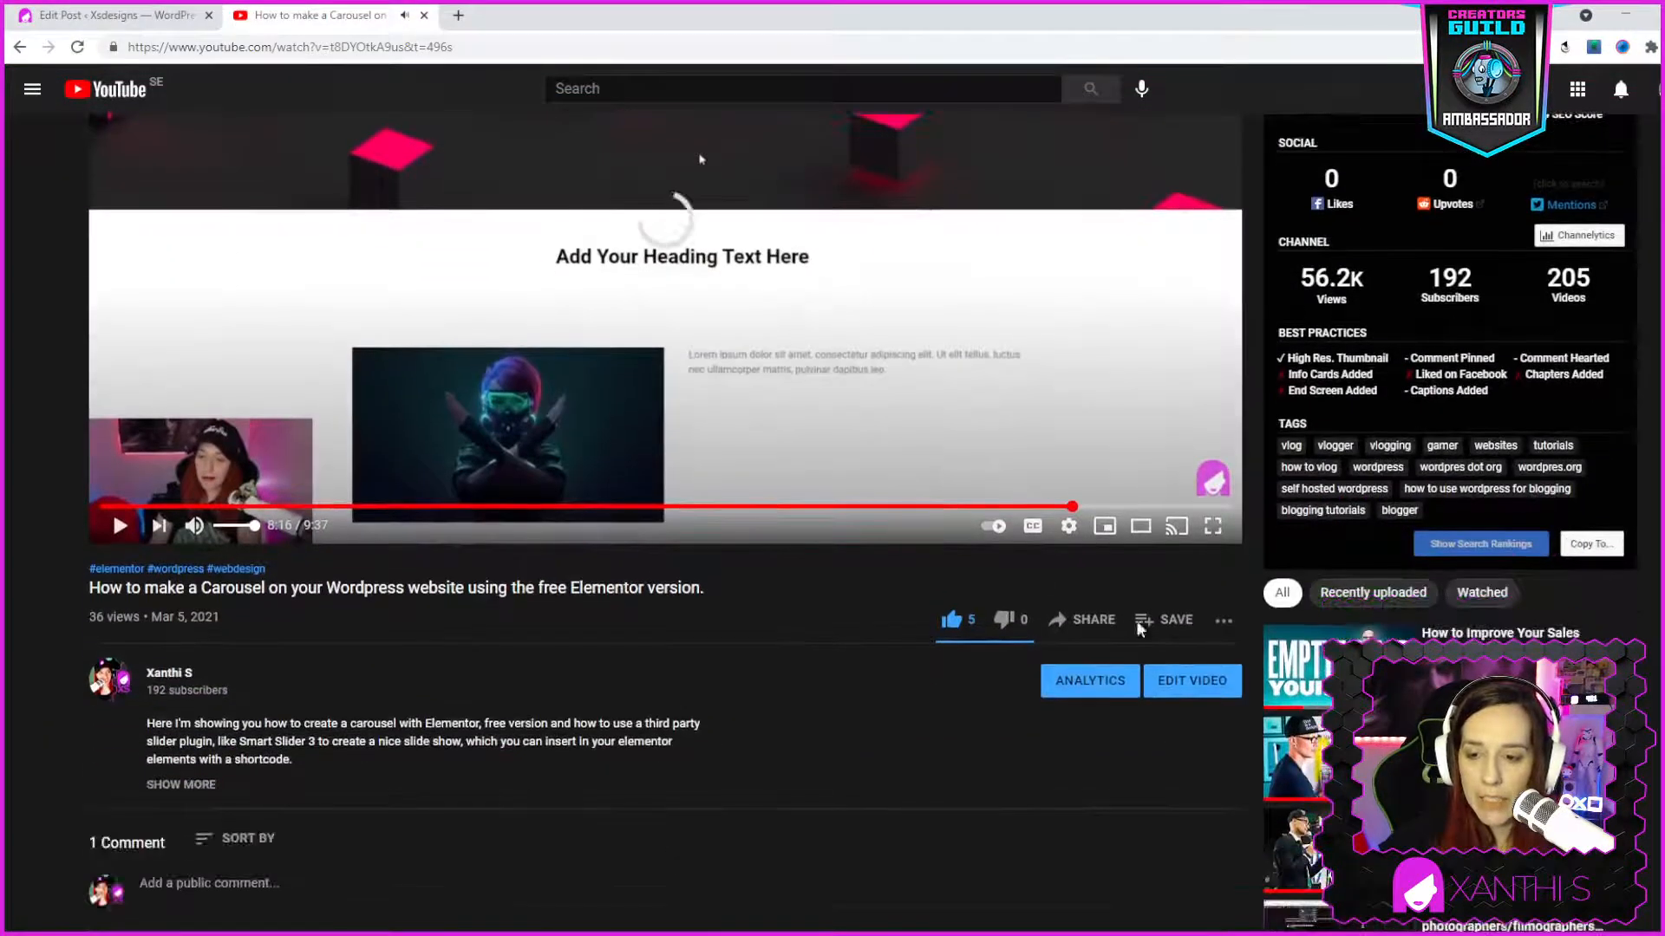
# Copy the carousel video's iframe embed code from its sharing options and close the embed dialog
pyautogui.click(1108, 631)
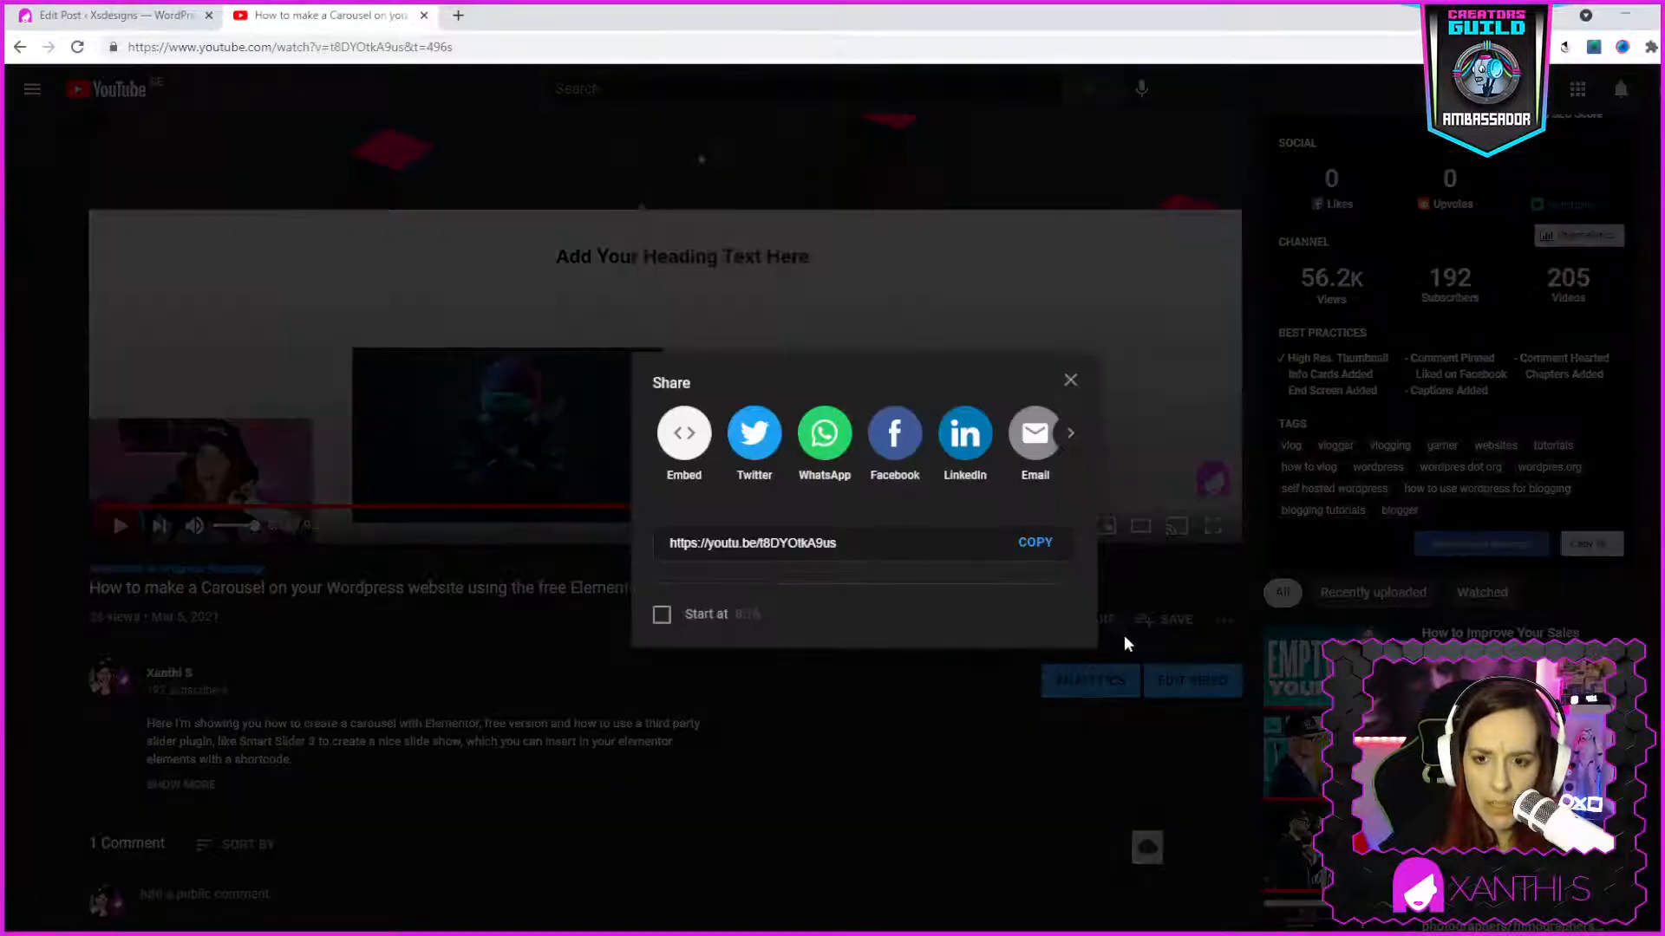
pyautogui.click(683, 444)
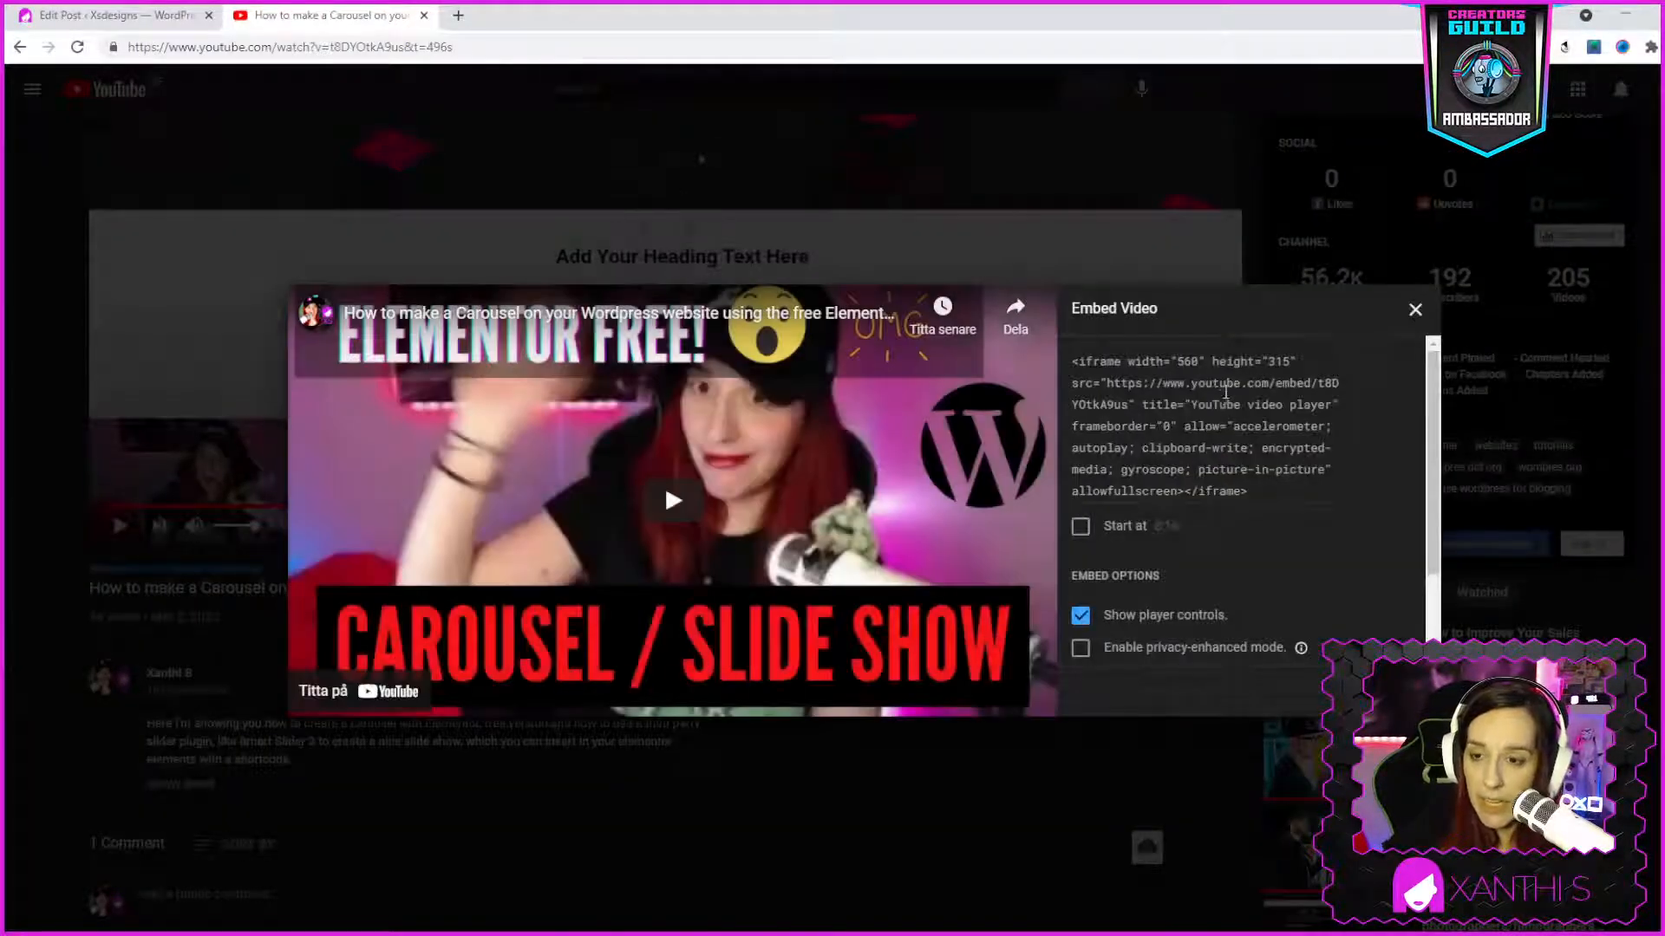
pyautogui.click(1199, 449)
pyautogui.hotkey('ctrl', 'c')
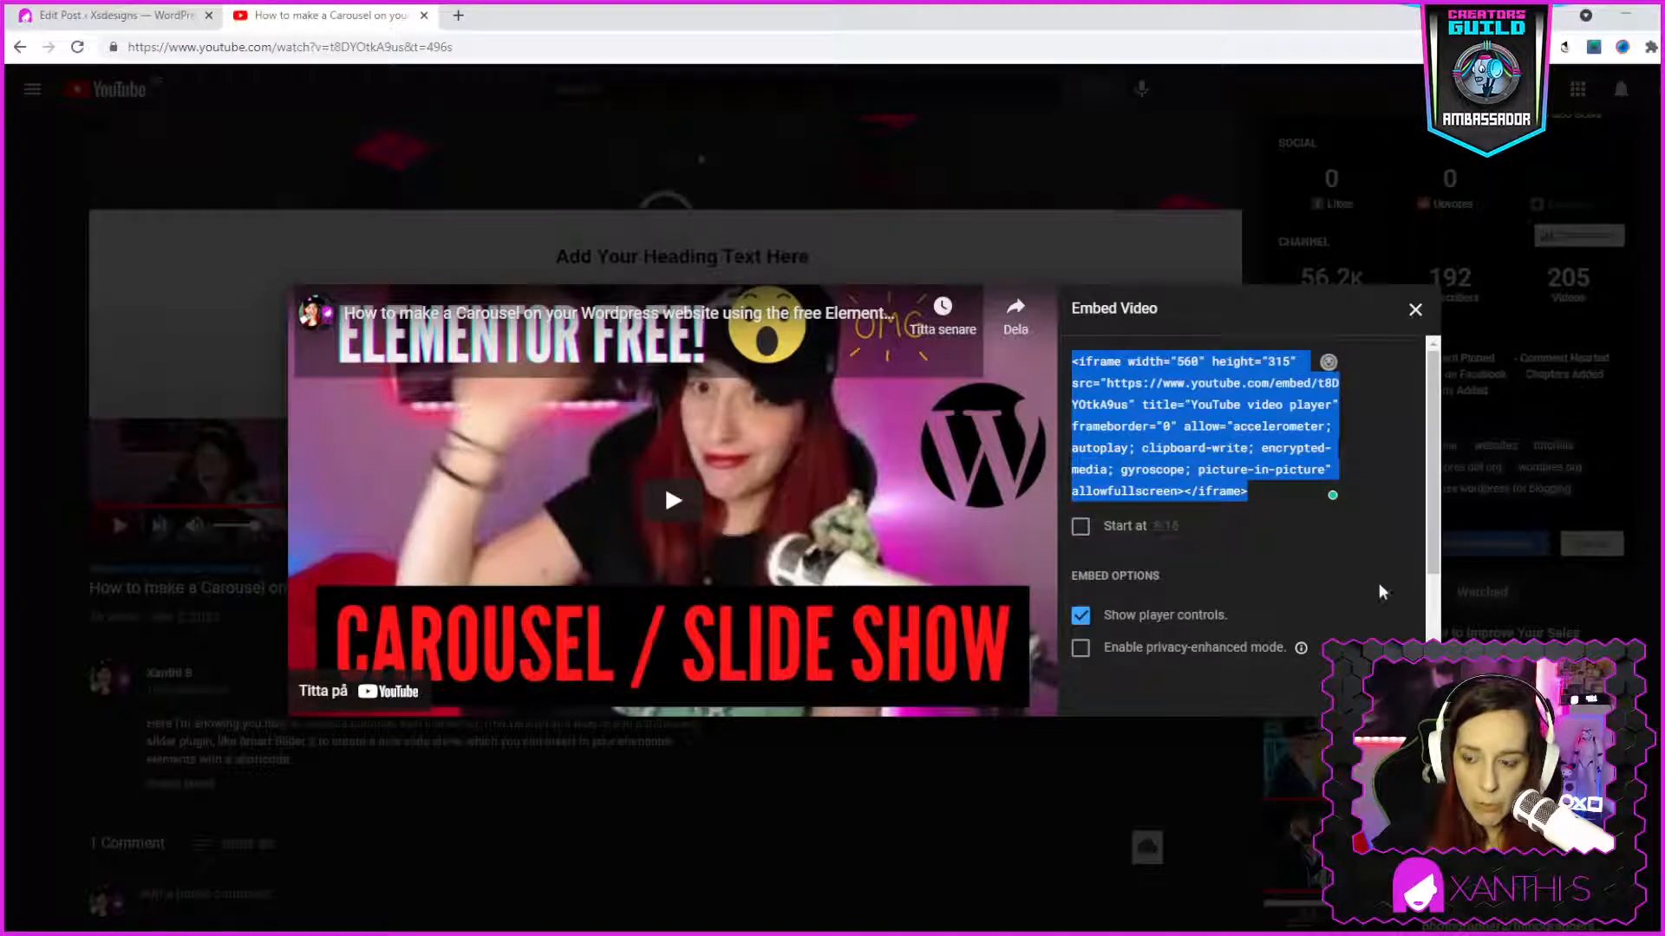
pyautogui.click(1415, 311)
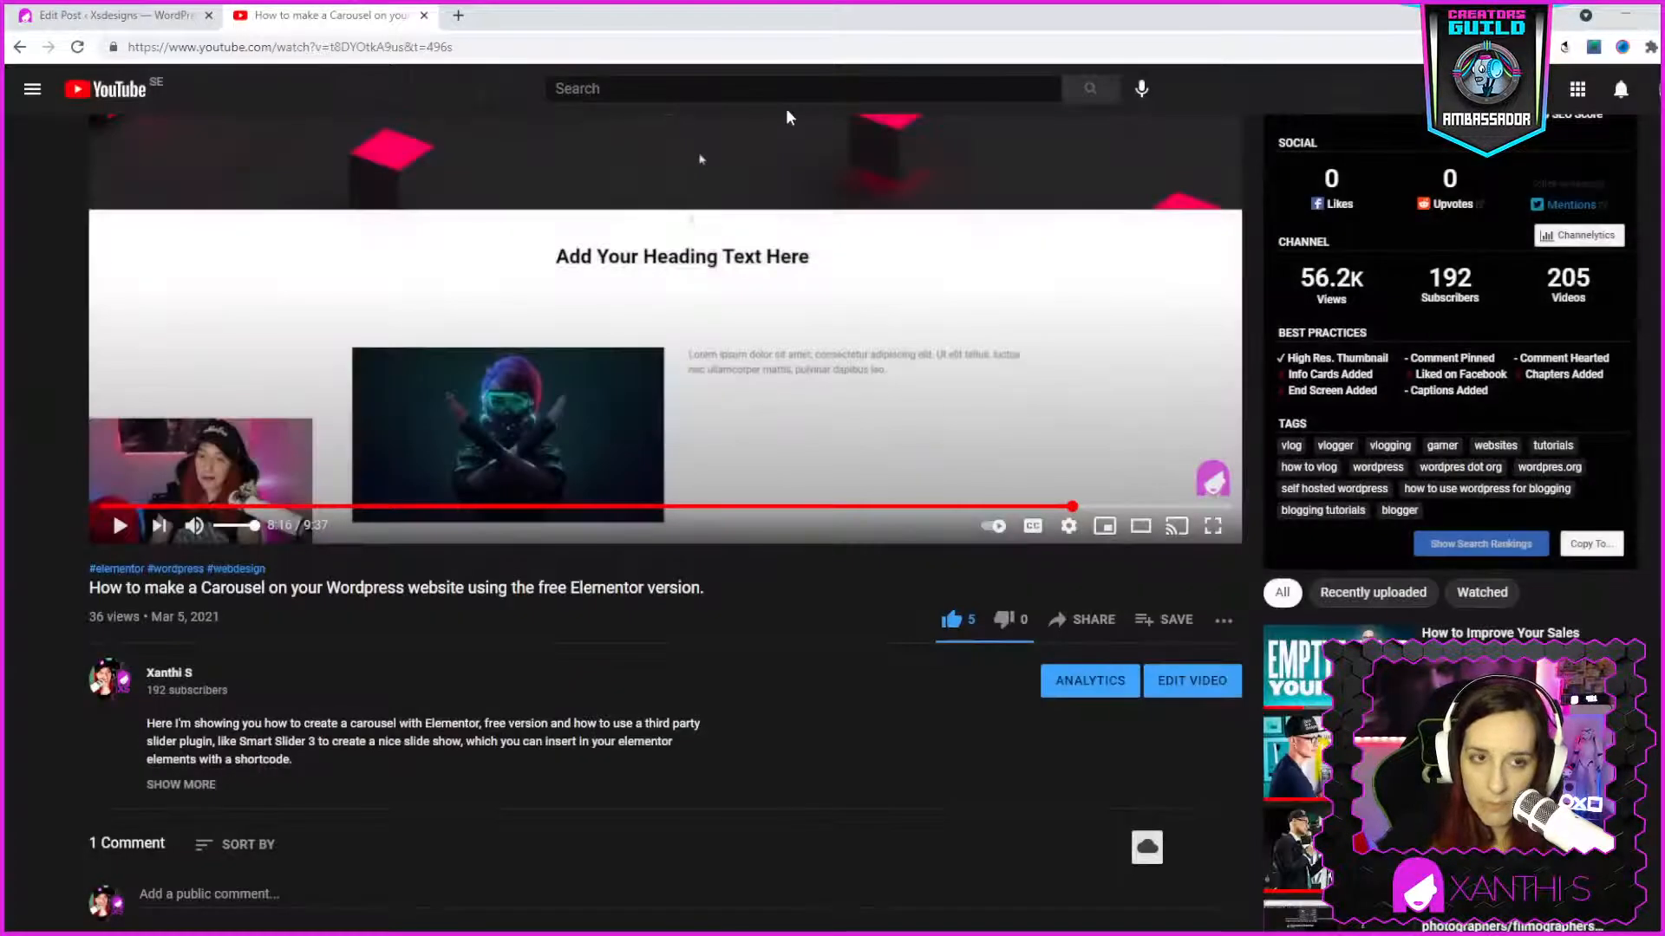
# Return to the WordPress post editor and delete the embedded video from the Classic block
pyautogui.click(118, 20)
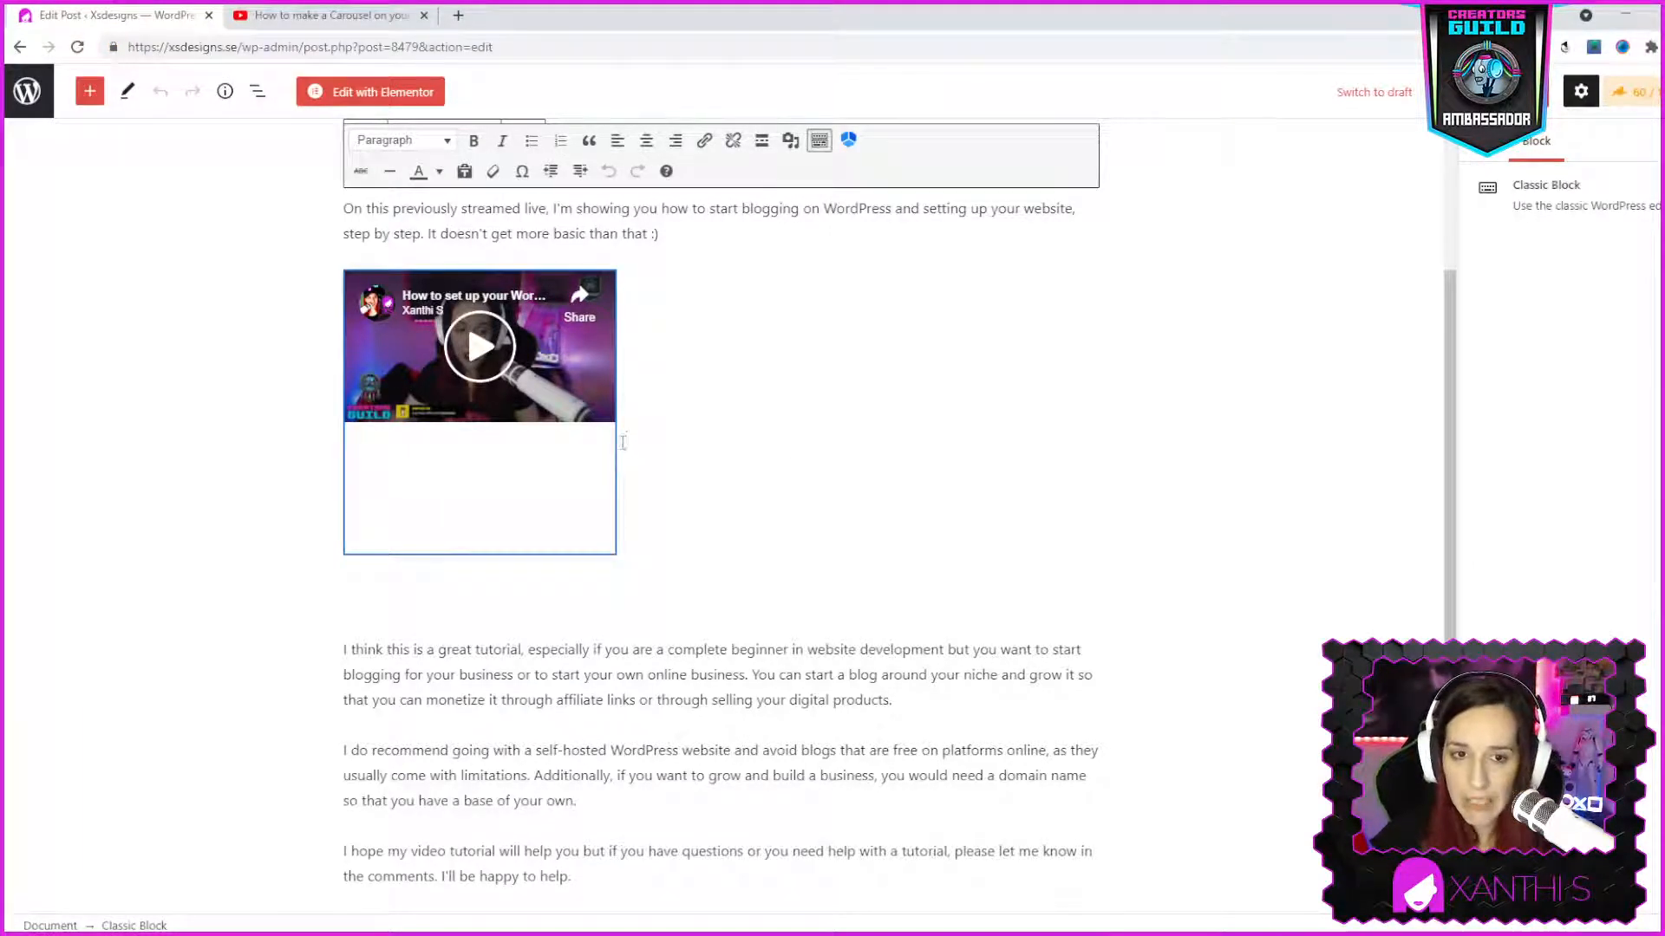
pyautogui.press('Delete')
pyautogui.click(647, 628)
# Add an Embed block below the Classic block at the end of the post
pyautogui.scroll(-2, 618, 533)
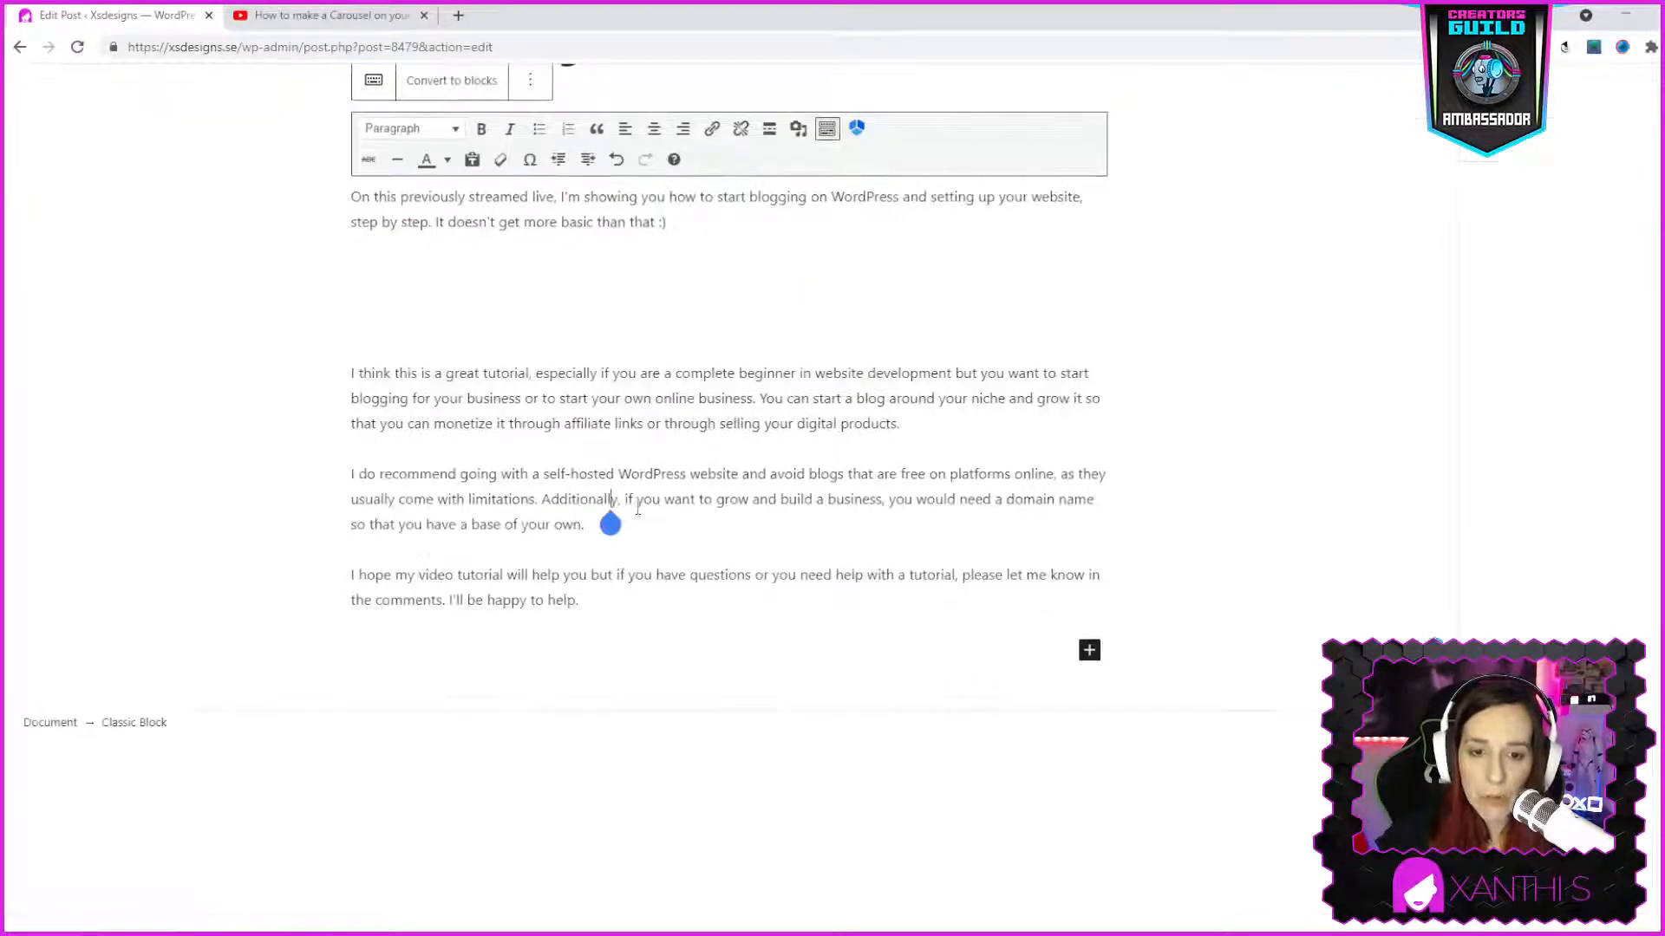
pyautogui.click(626, 328)
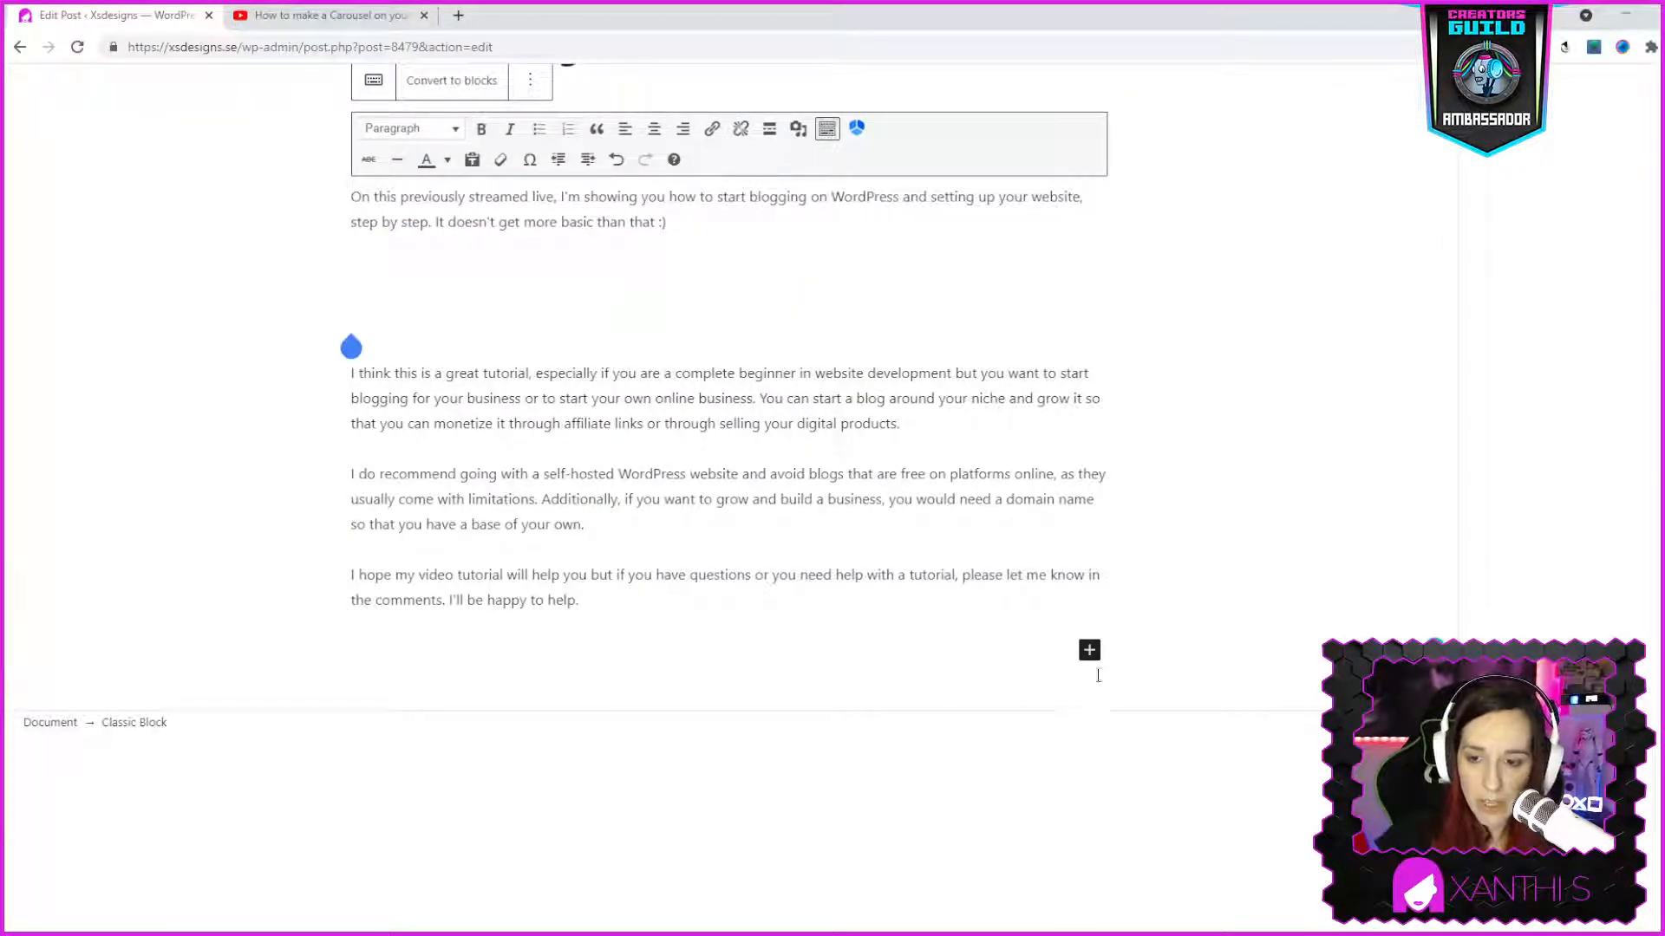
pyautogui.click(1089, 650)
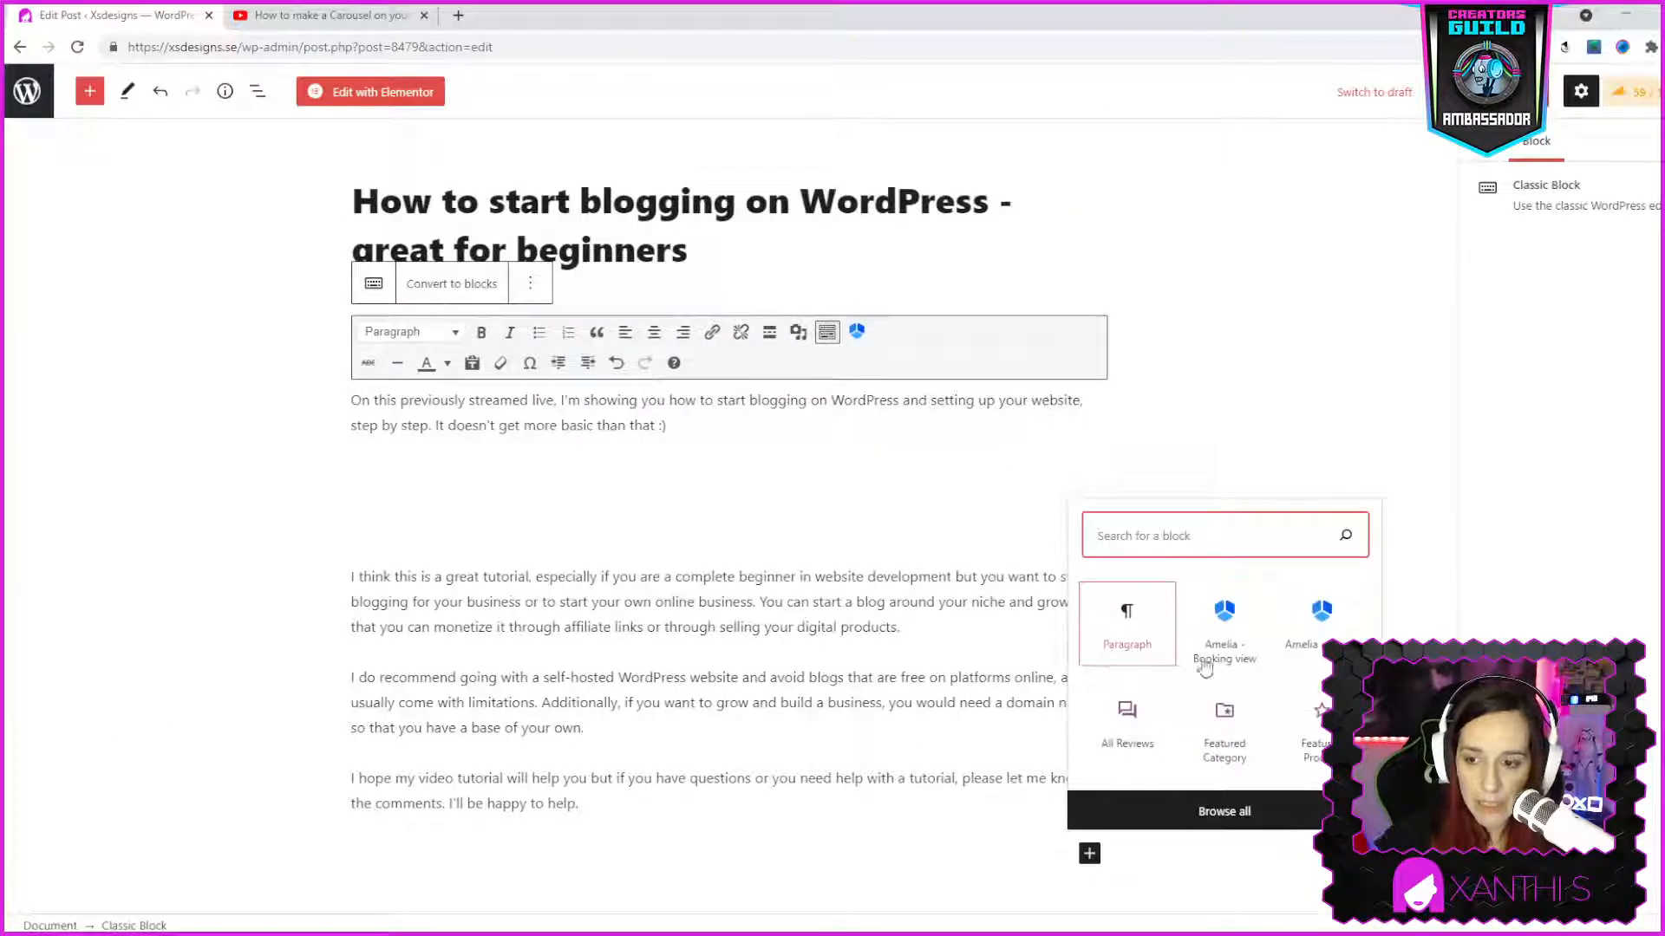
pyautogui.write('e')
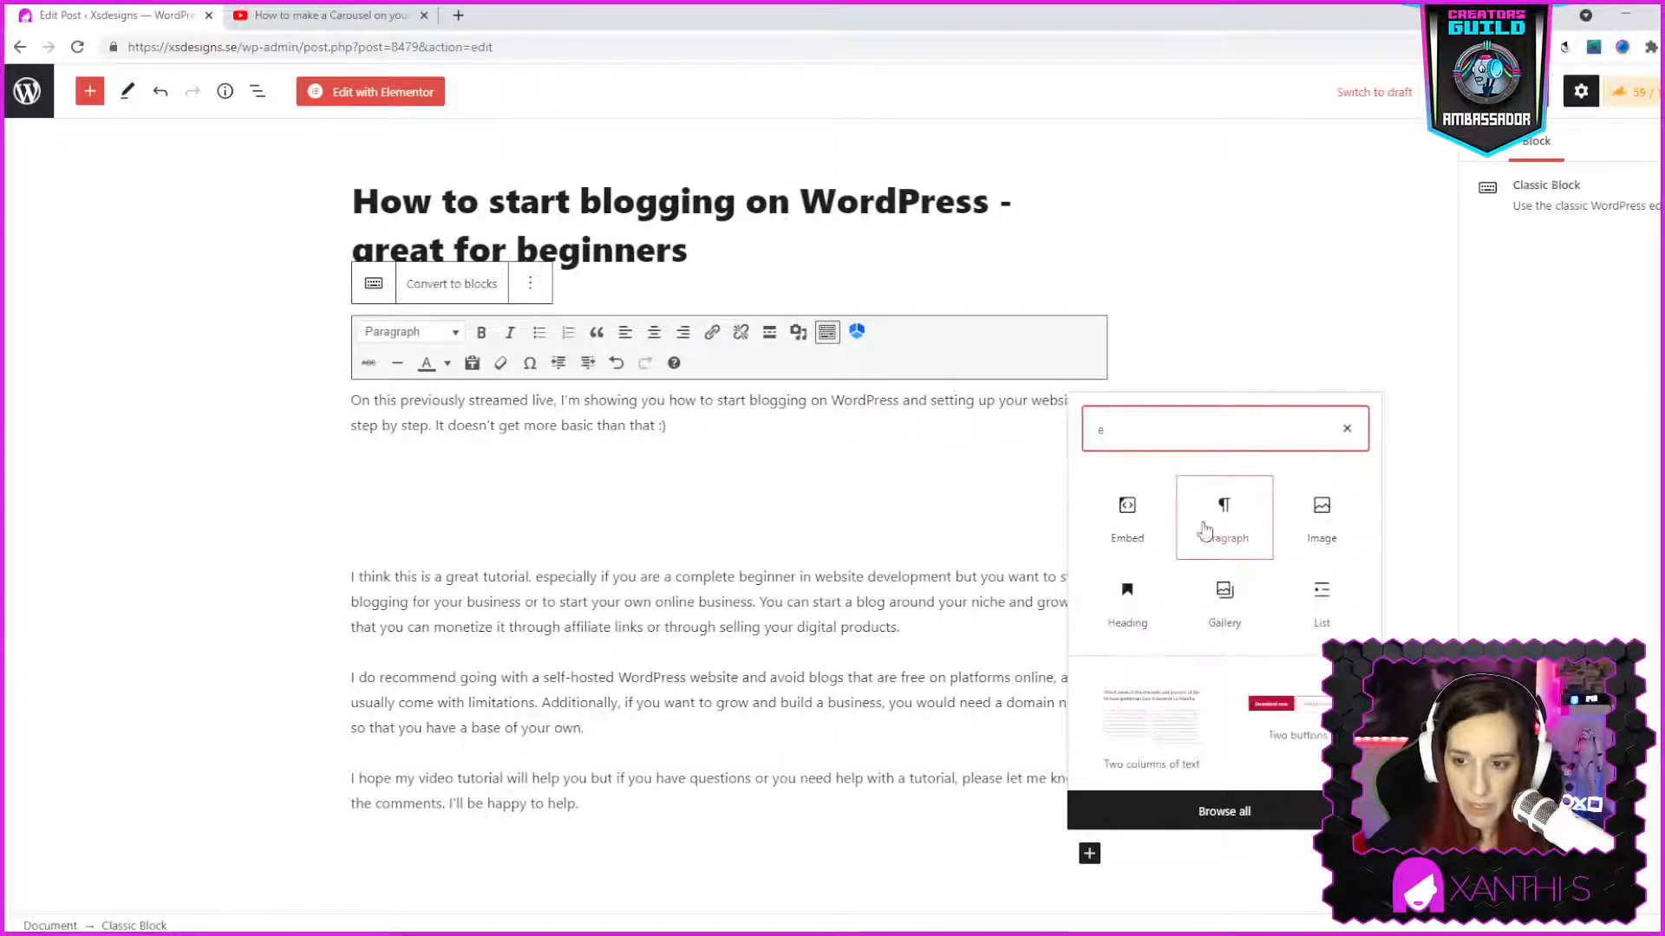
pyautogui.click(1127, 520)
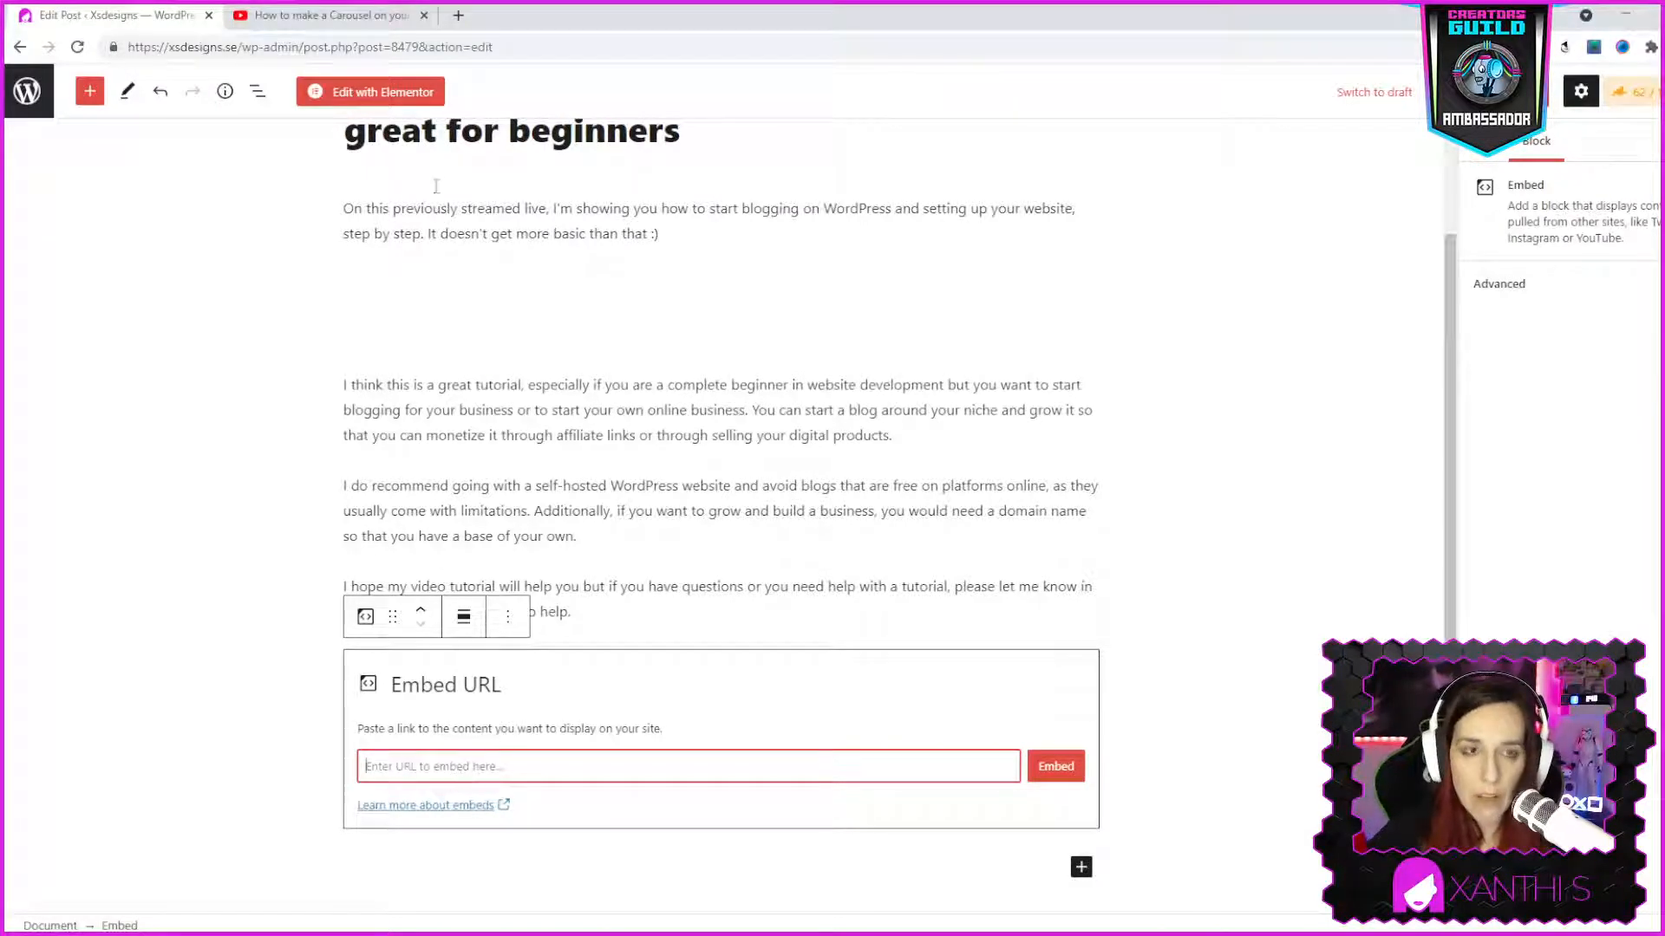
# Switch to YouTube and copy the share link of the carousel tutorial video
pyautogui.click(330, 14)
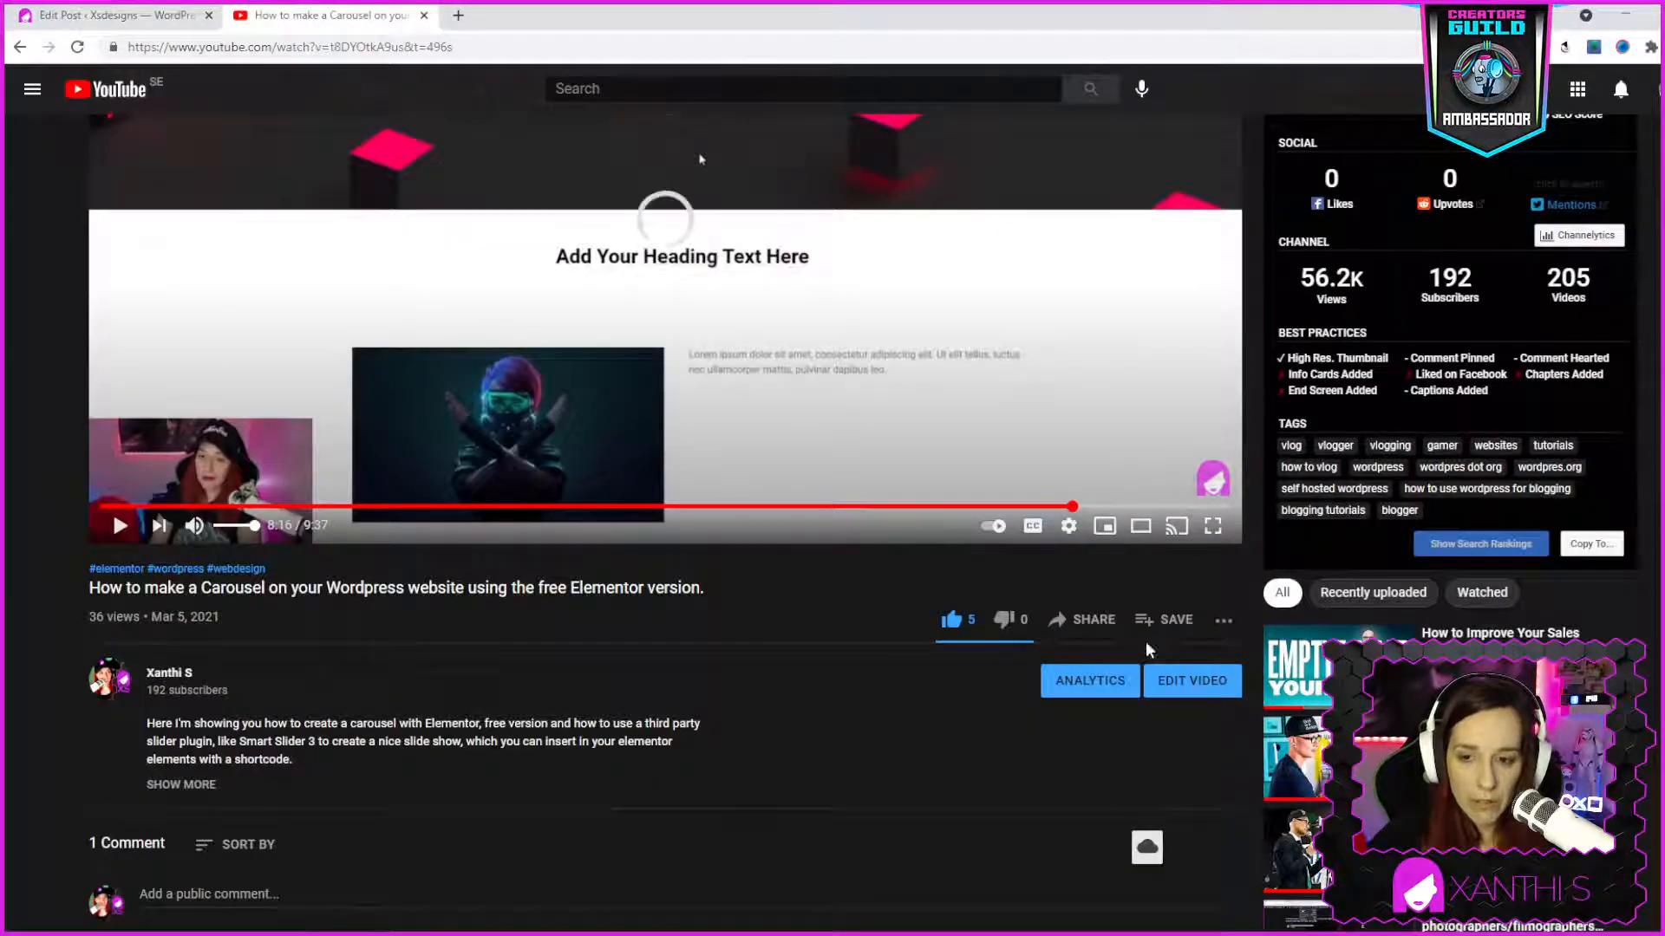
pyautogui.click(1086, 620)
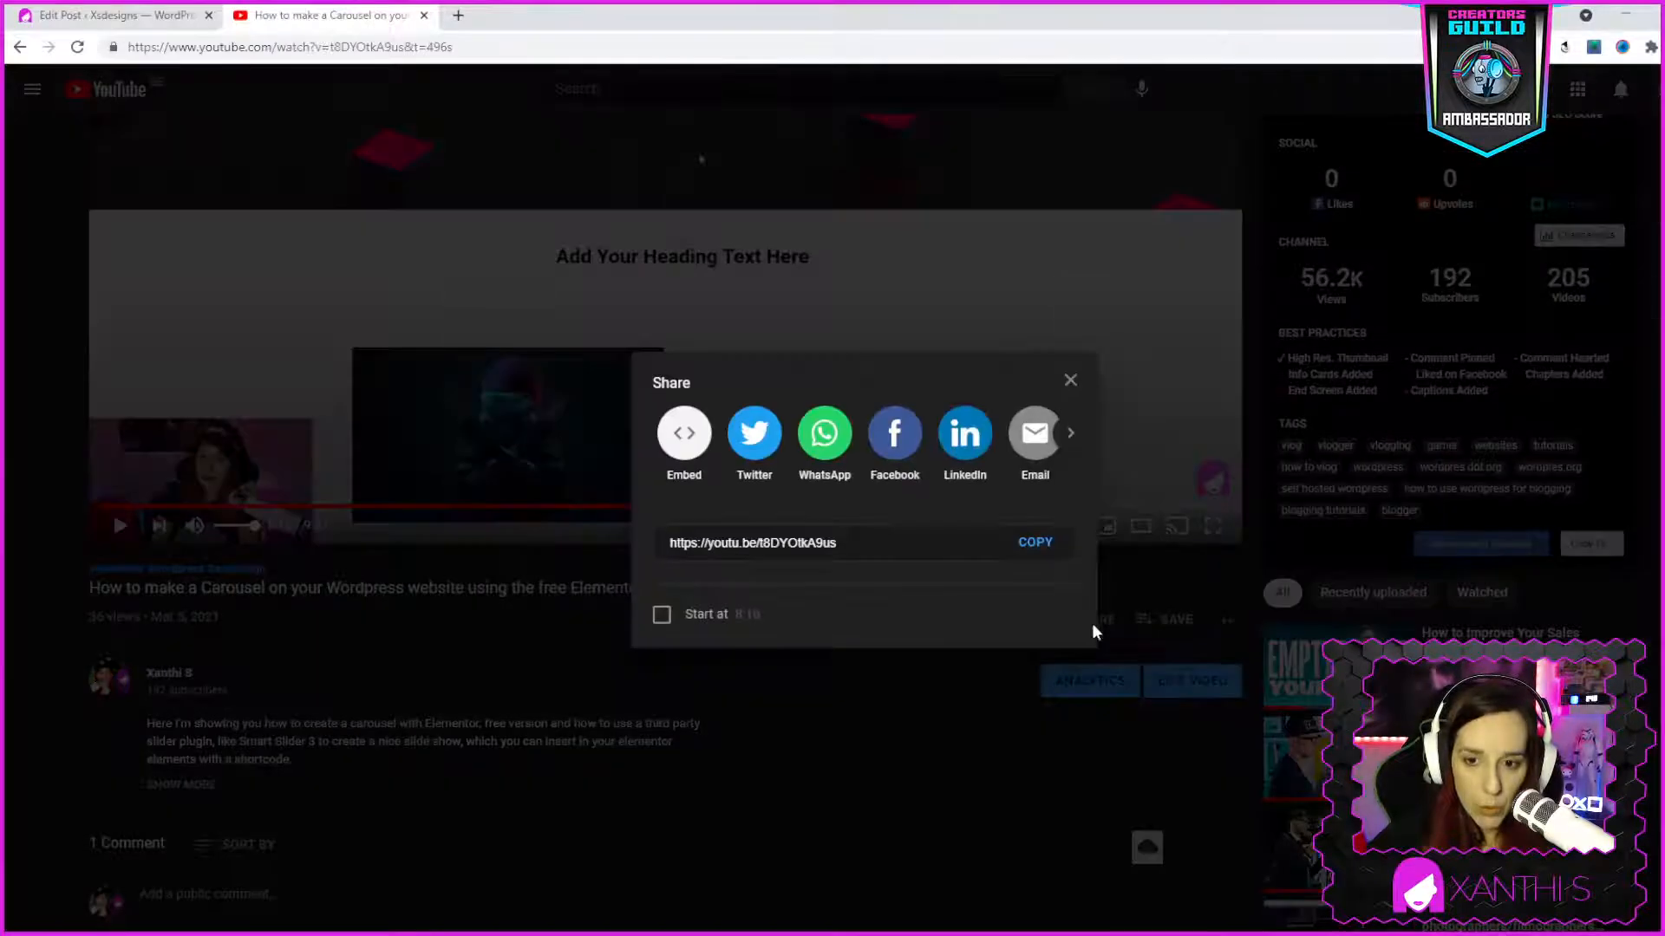
pyautogui.click(1040, 548)
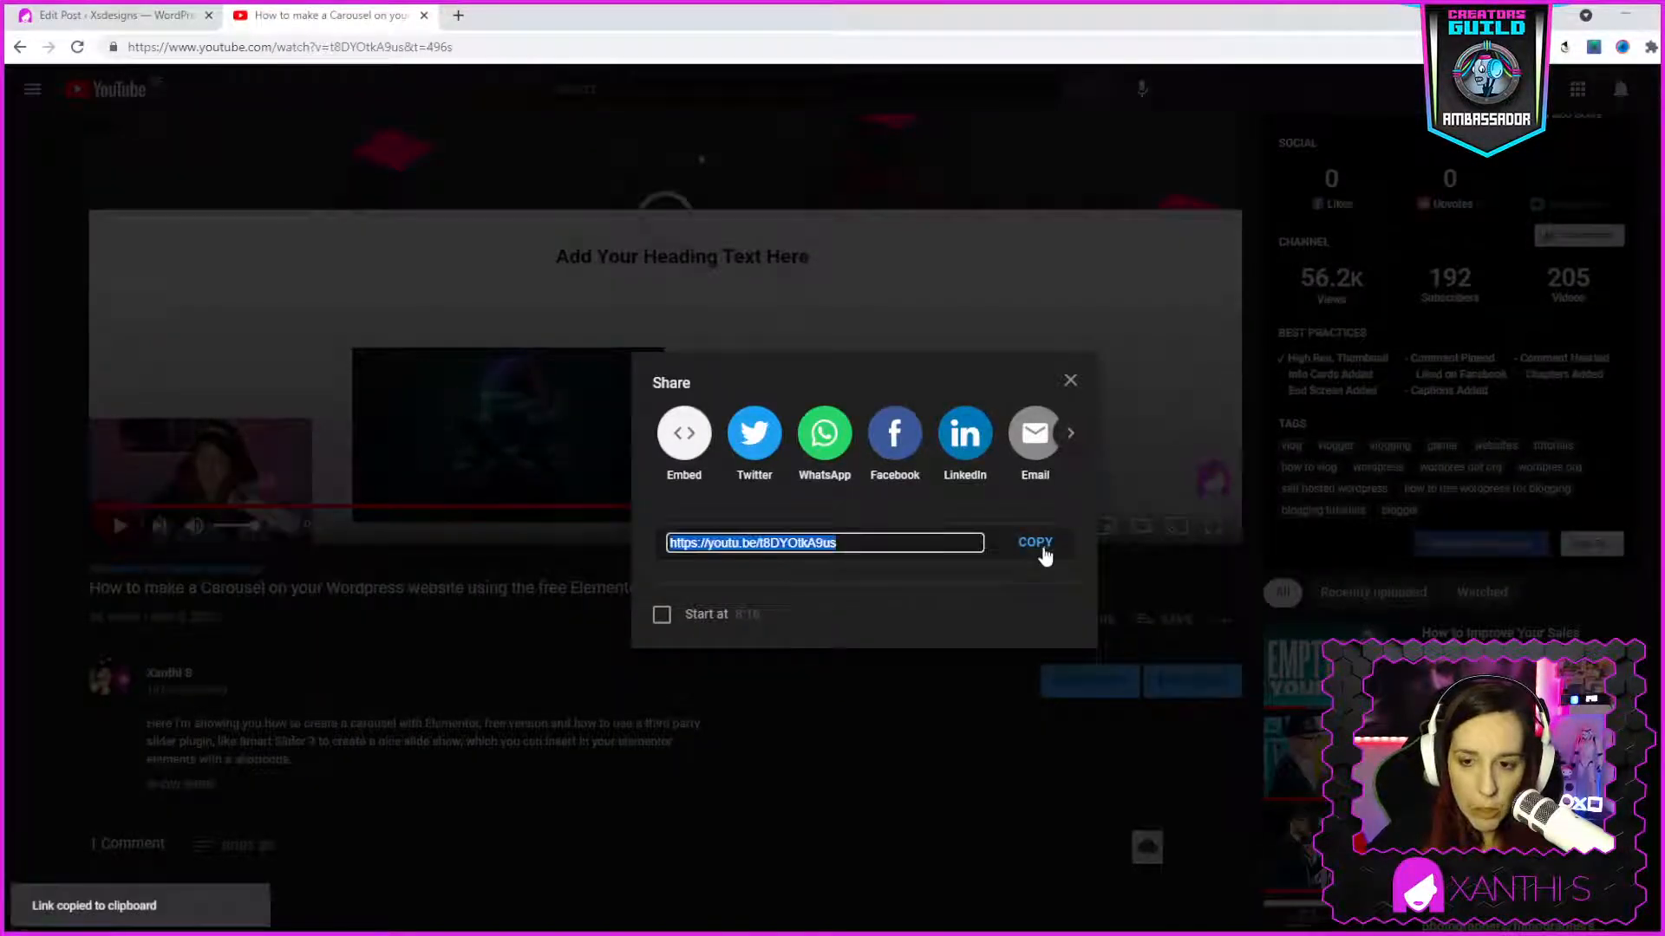
# Return to the WordPress post and embed the video using the copied link in the Embed URL block
pyautogui.click(130, 16)
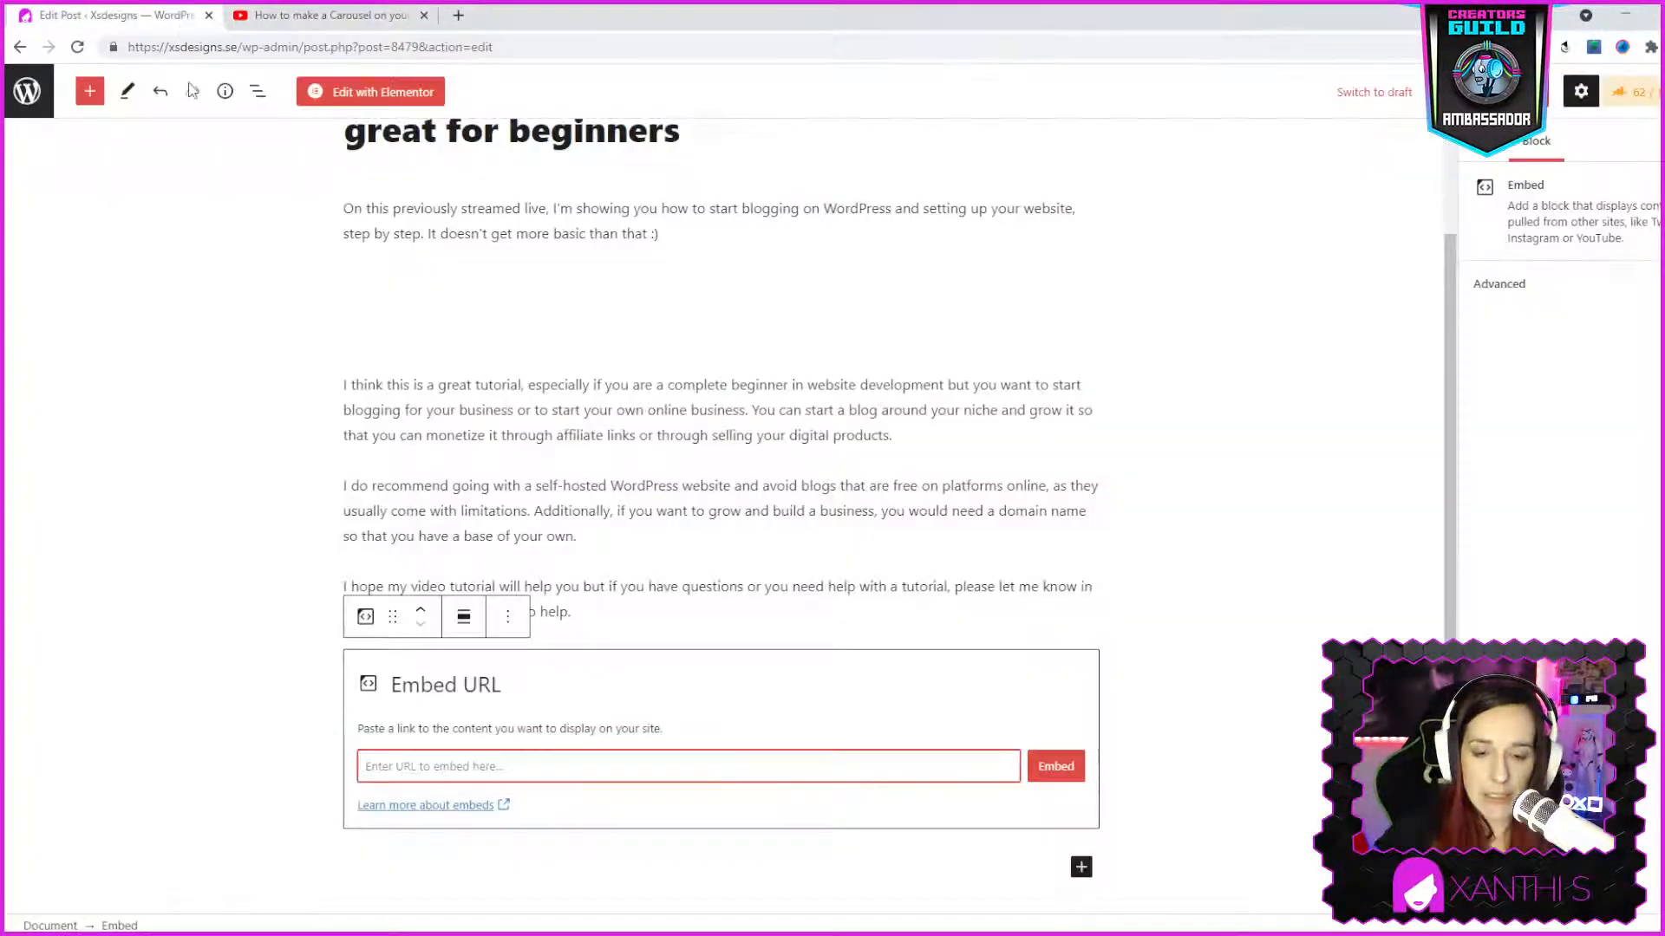
pyautogui.hotkey('ctrl', 'v')
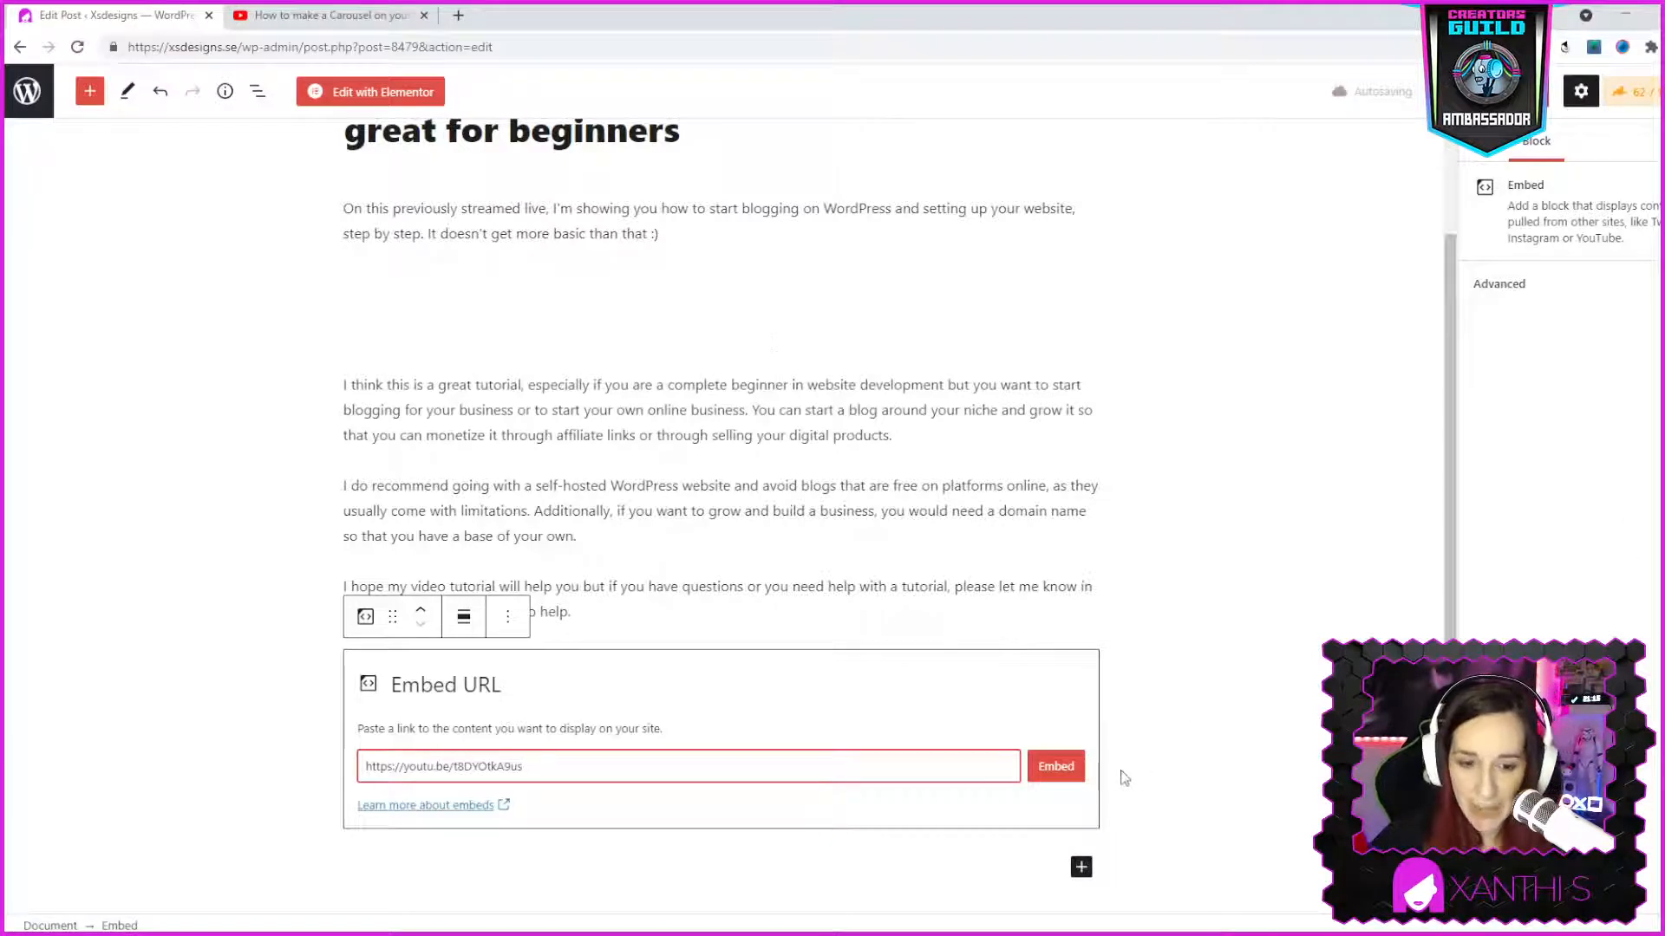
pyautogui.click(1056, 769)
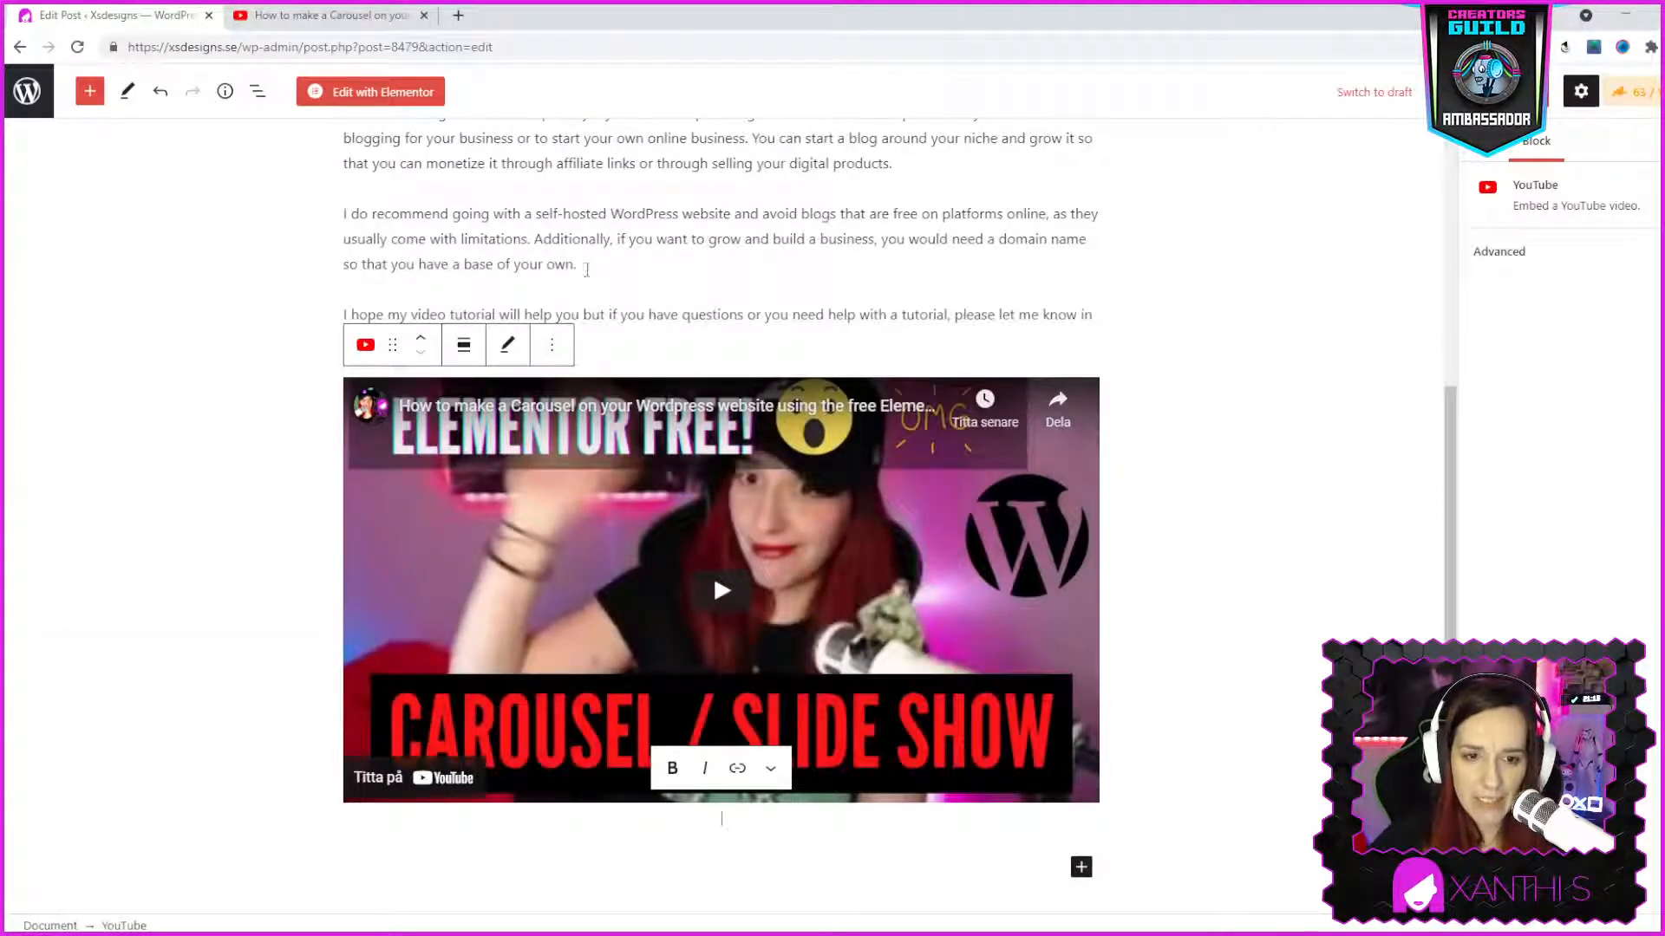
# Delete the blank lines between the first and second paragraphs of the Classic block
pyautogui.scroll(5, 672, 228)
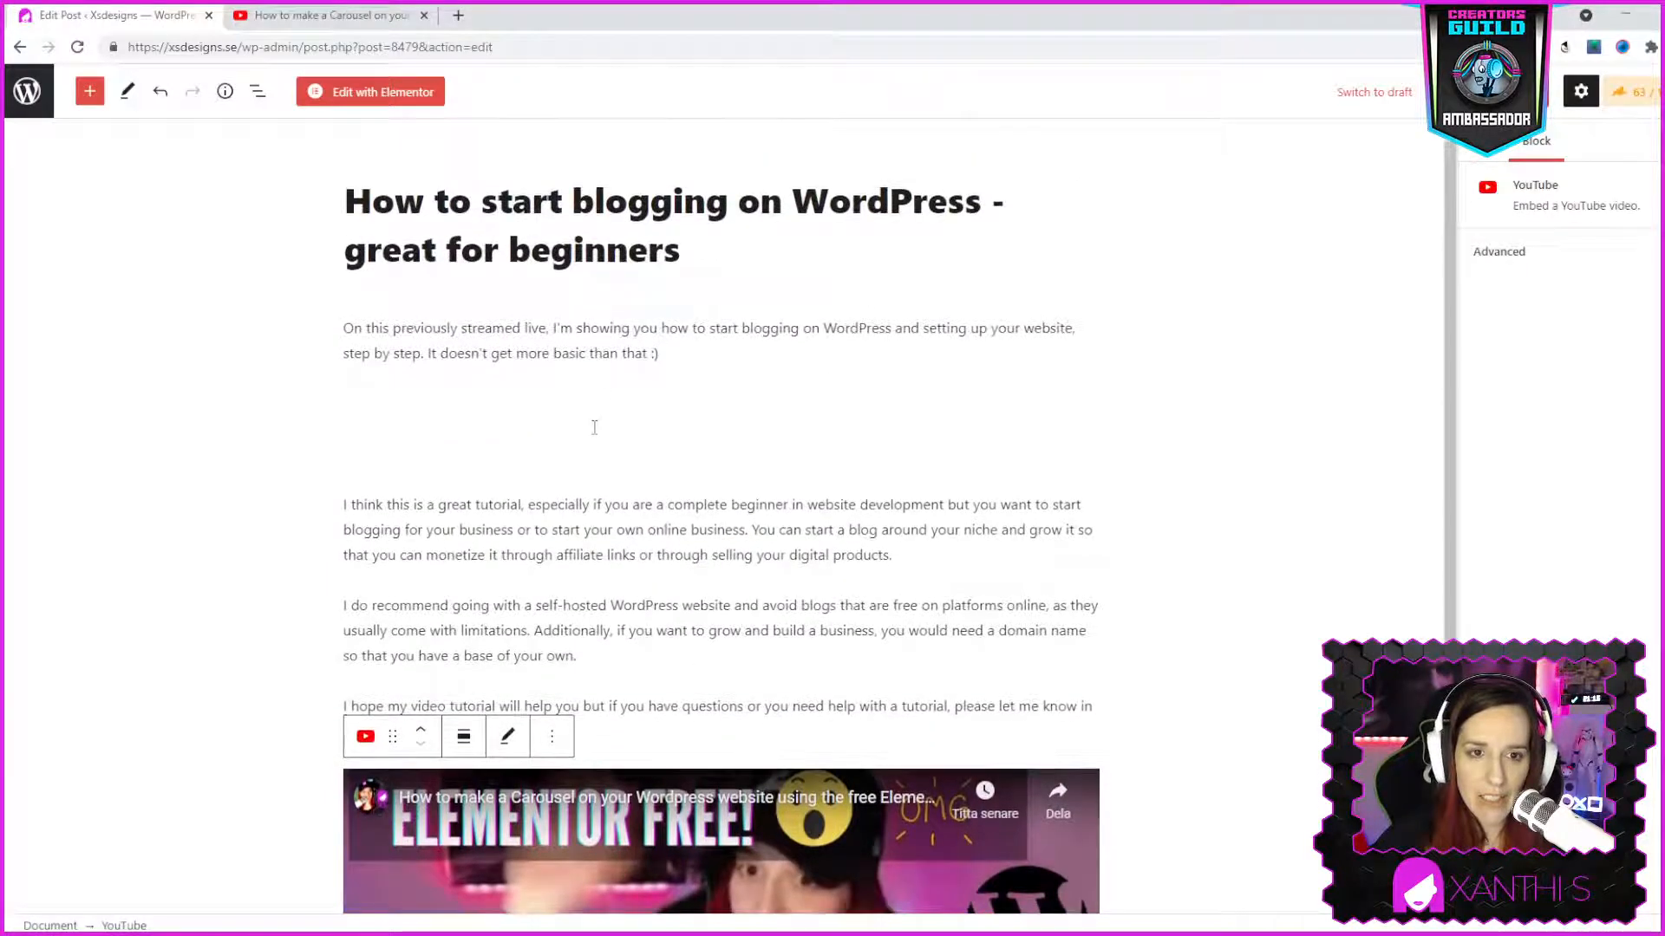
pyautogui.click(613, 438)
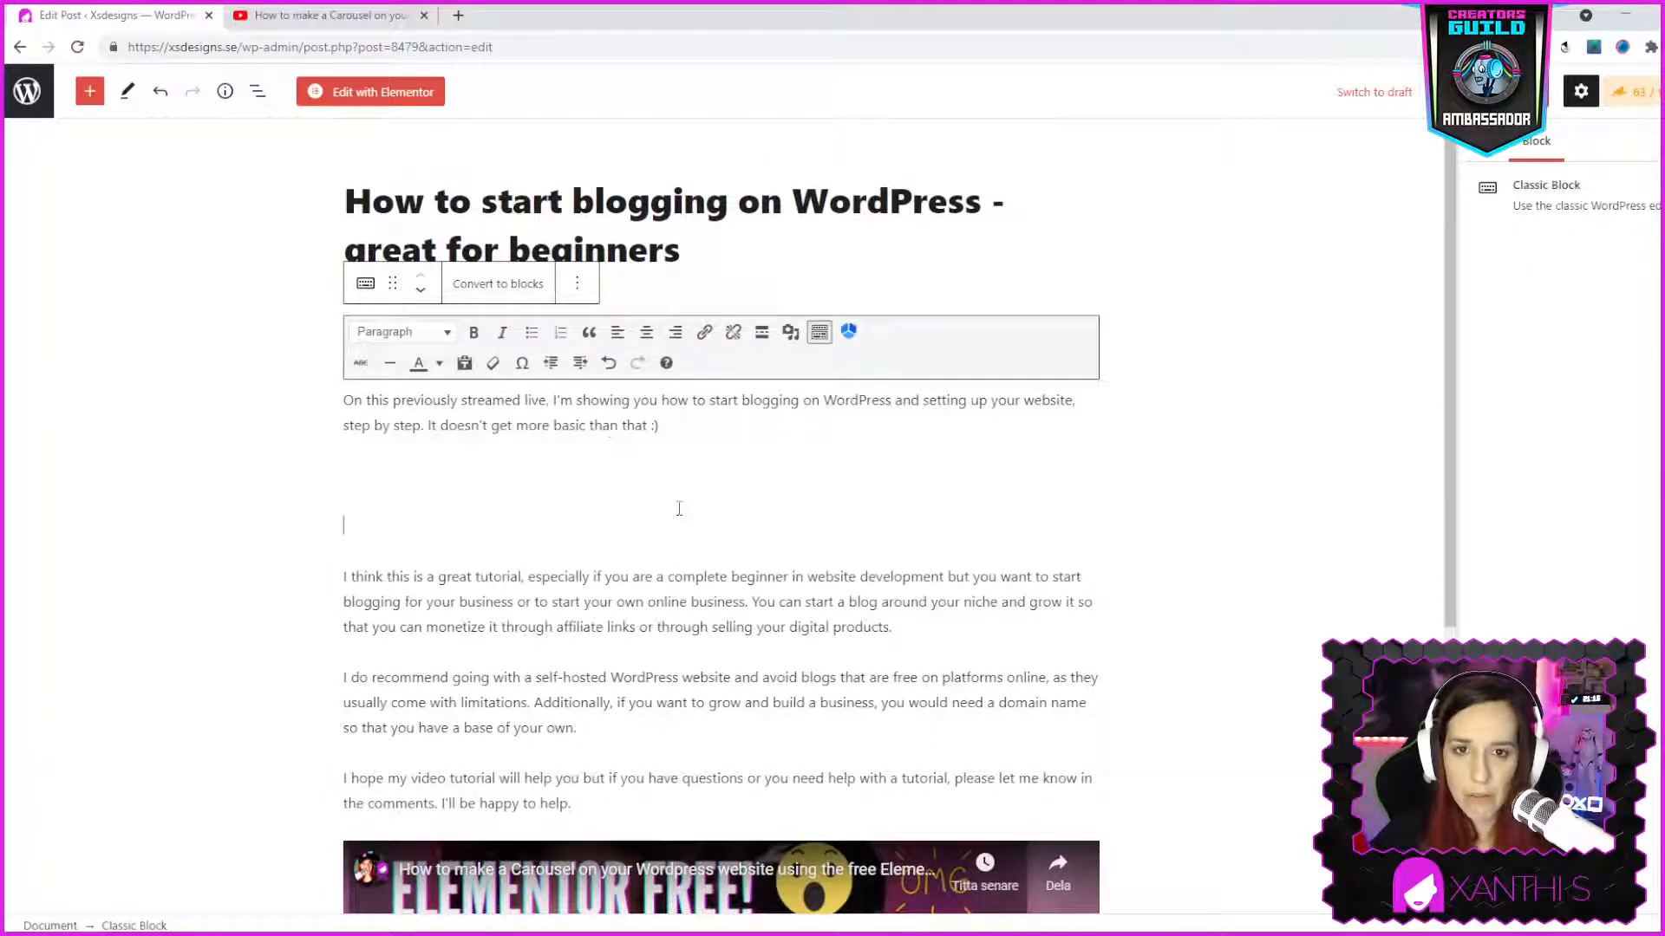
pyautogui.press('BackSpace')
pyautogui.press('BackSpace')
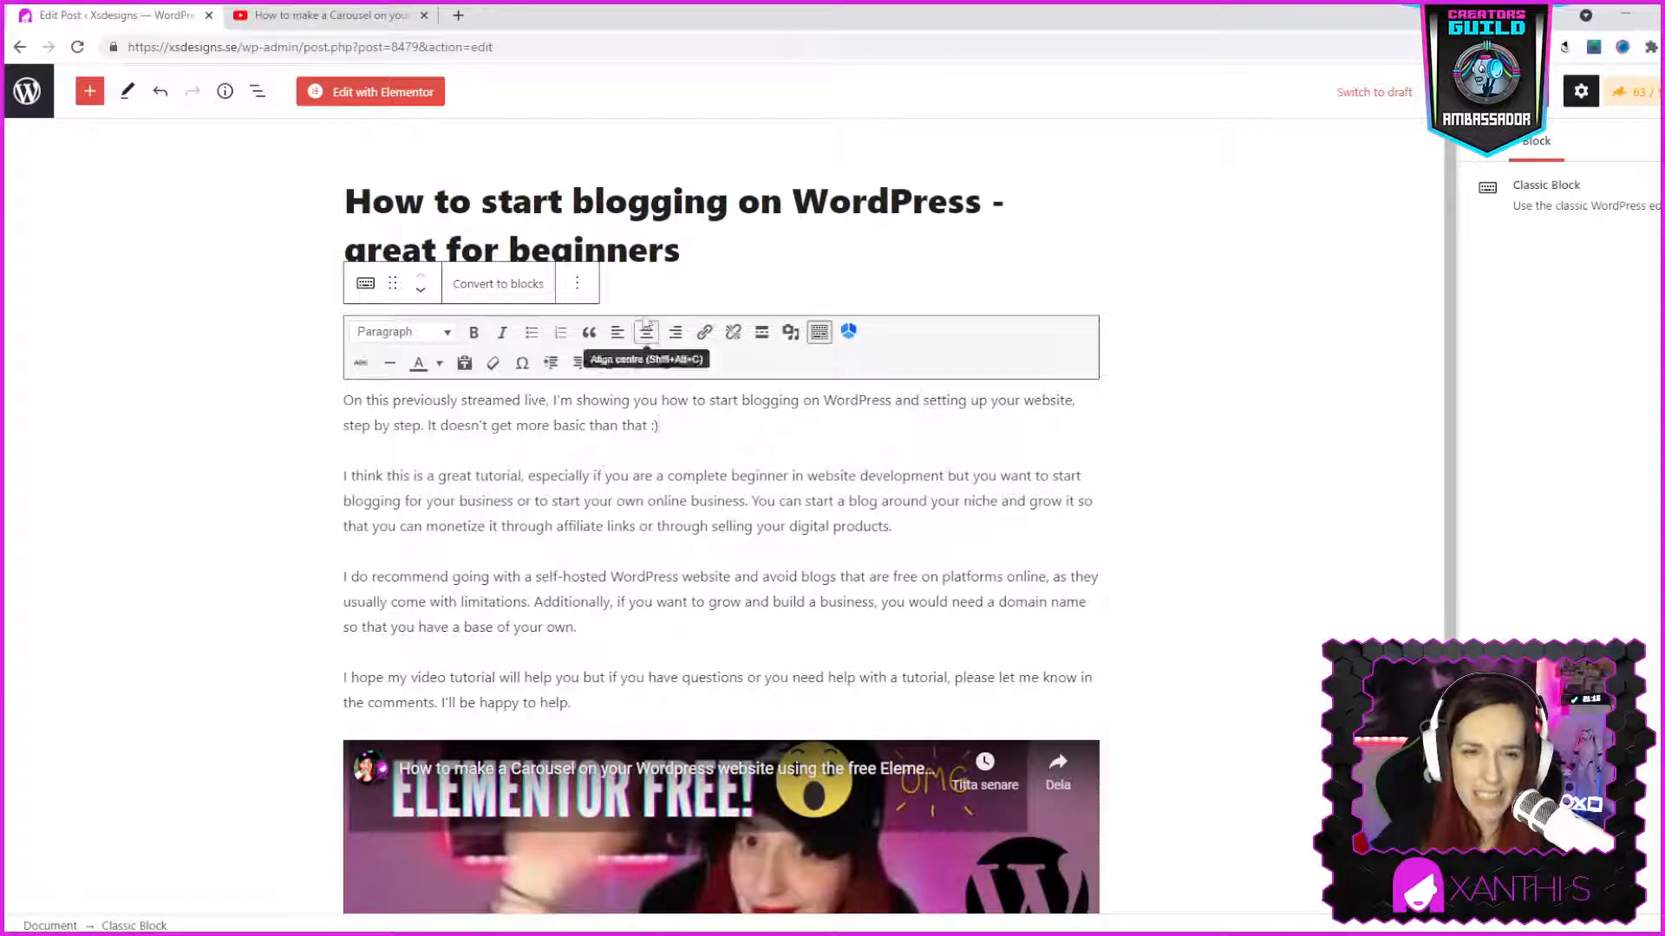
# Switch to YouTube, close the carousel video's share dialog and go back to the channel page
pyautogui.click(329, 15)
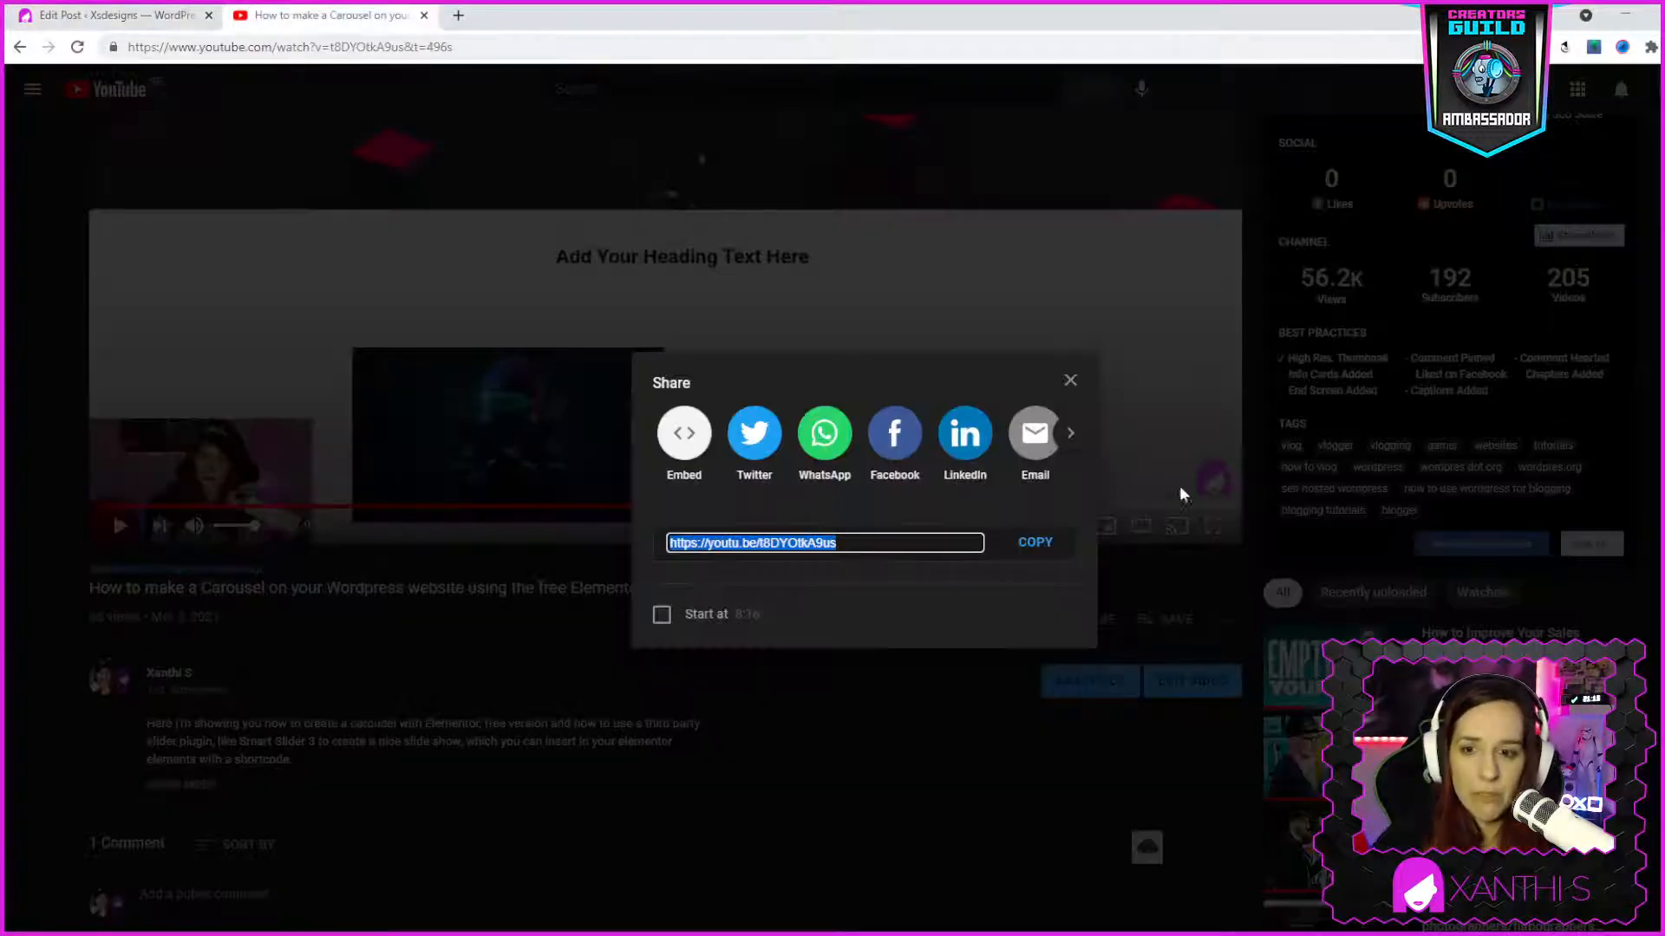
pyautogui.click(1070, 382)
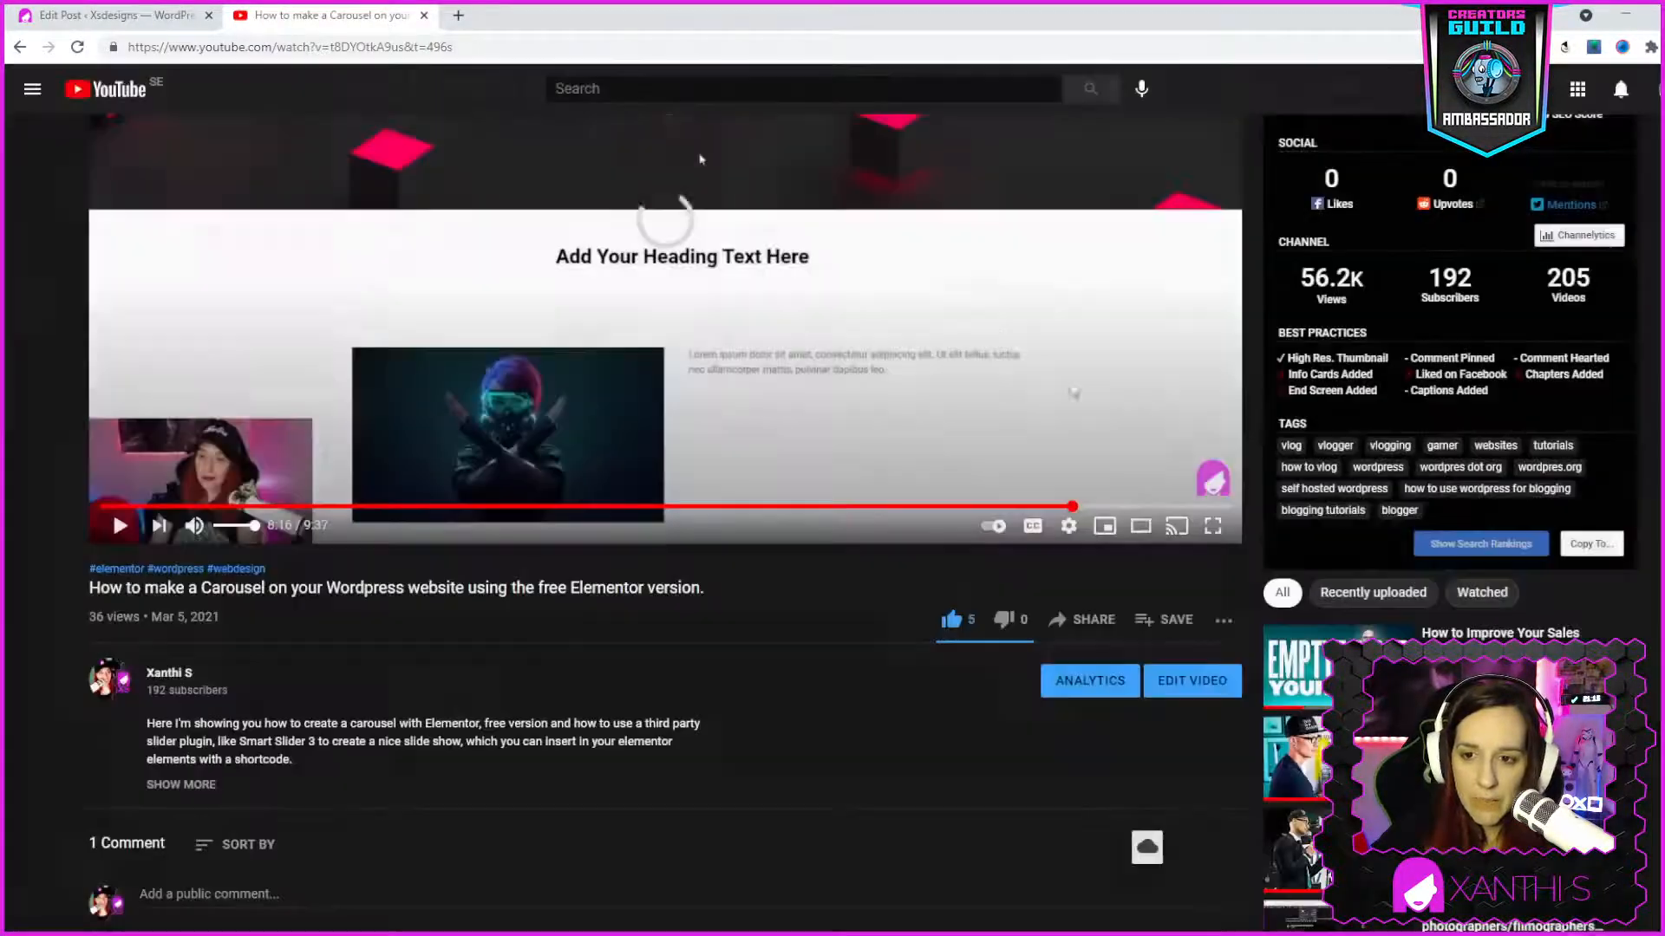
pyautogui.click(22, 46)
# Check the post in WordPress, and search the YouTube channel for "how to start blogging"
pyautogui.click(96, 15)
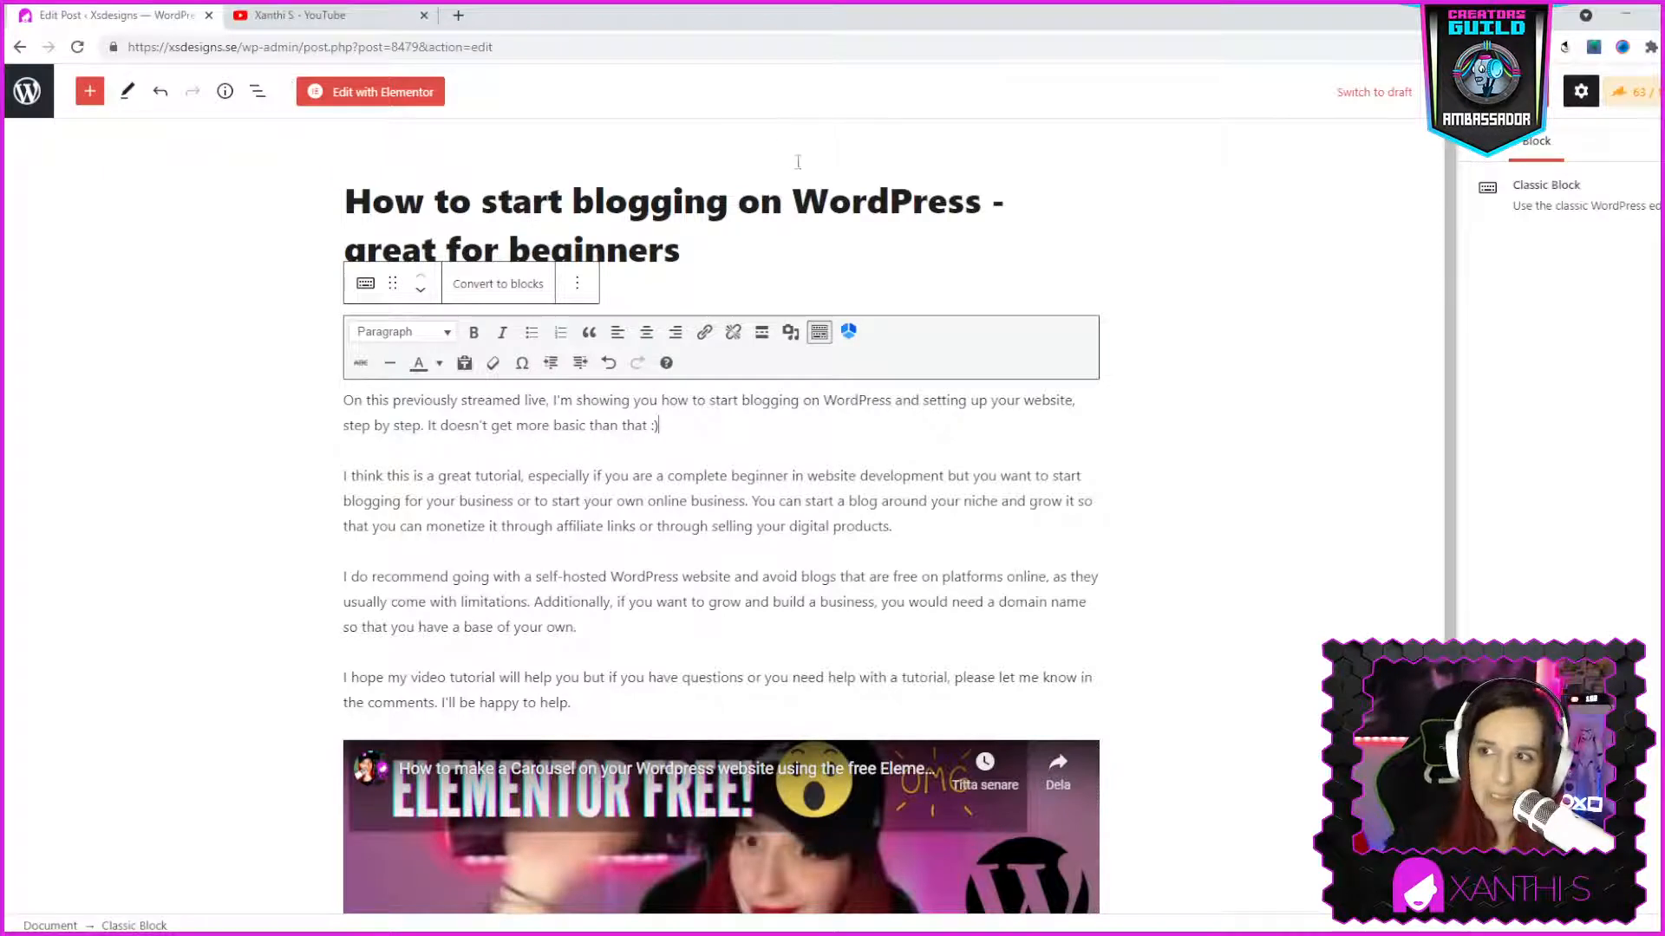
pyautogui.click(351, 15)
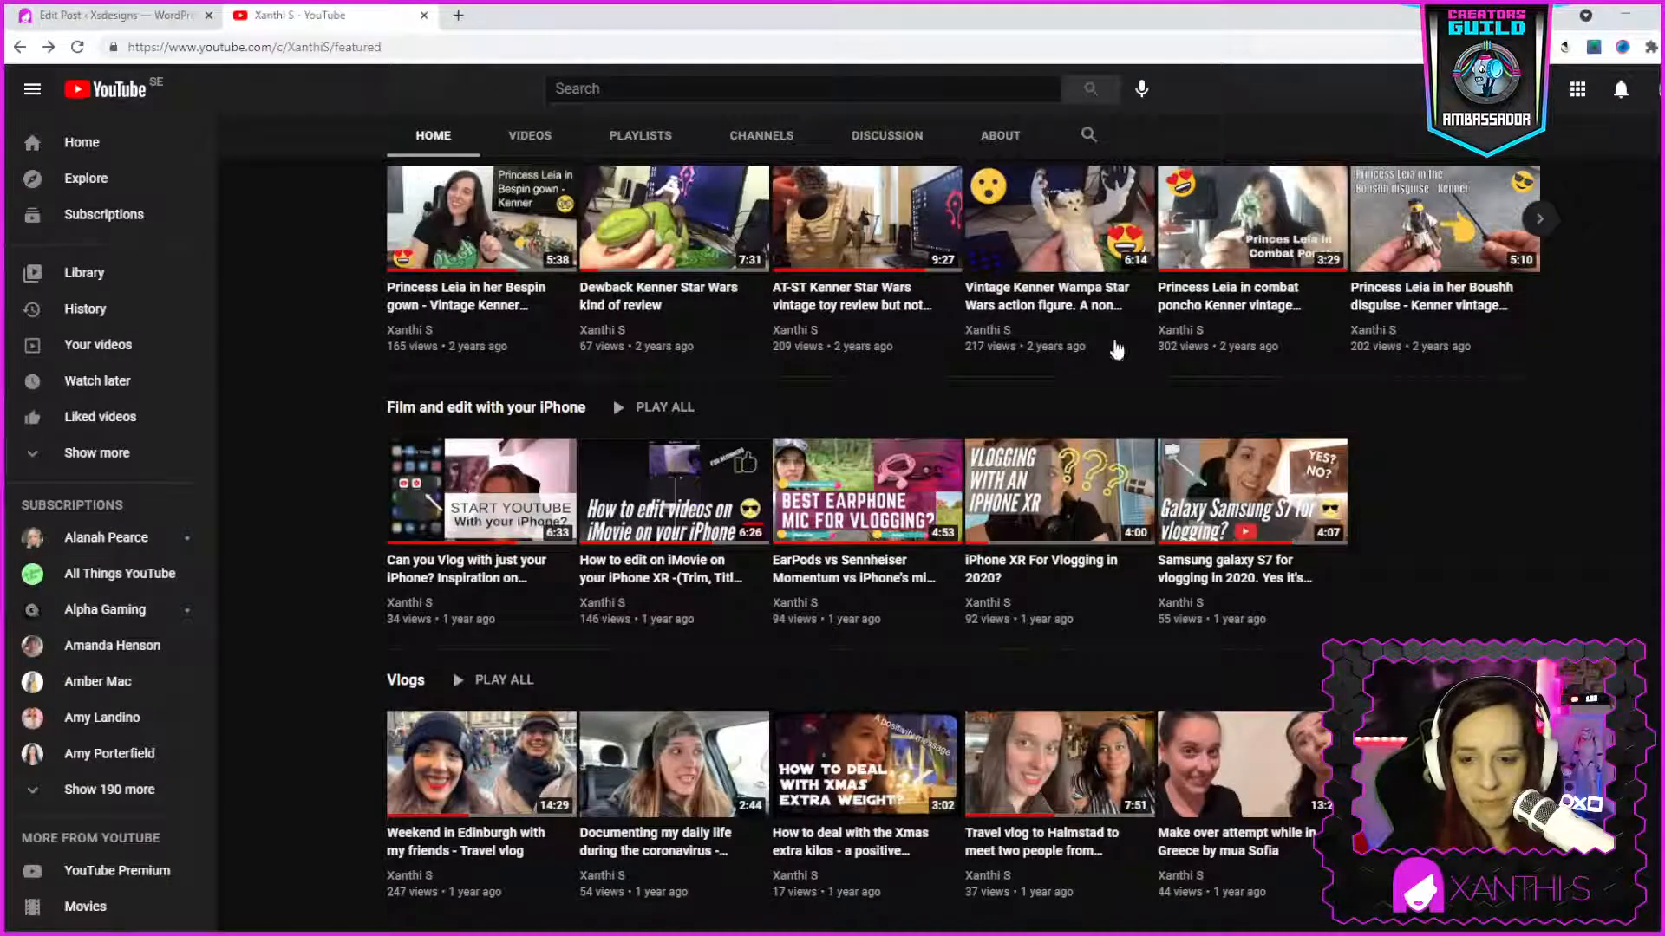
pyautogui.scroll(7, 1129, 409)
pyautogui.scroll(7, 1089, 346)
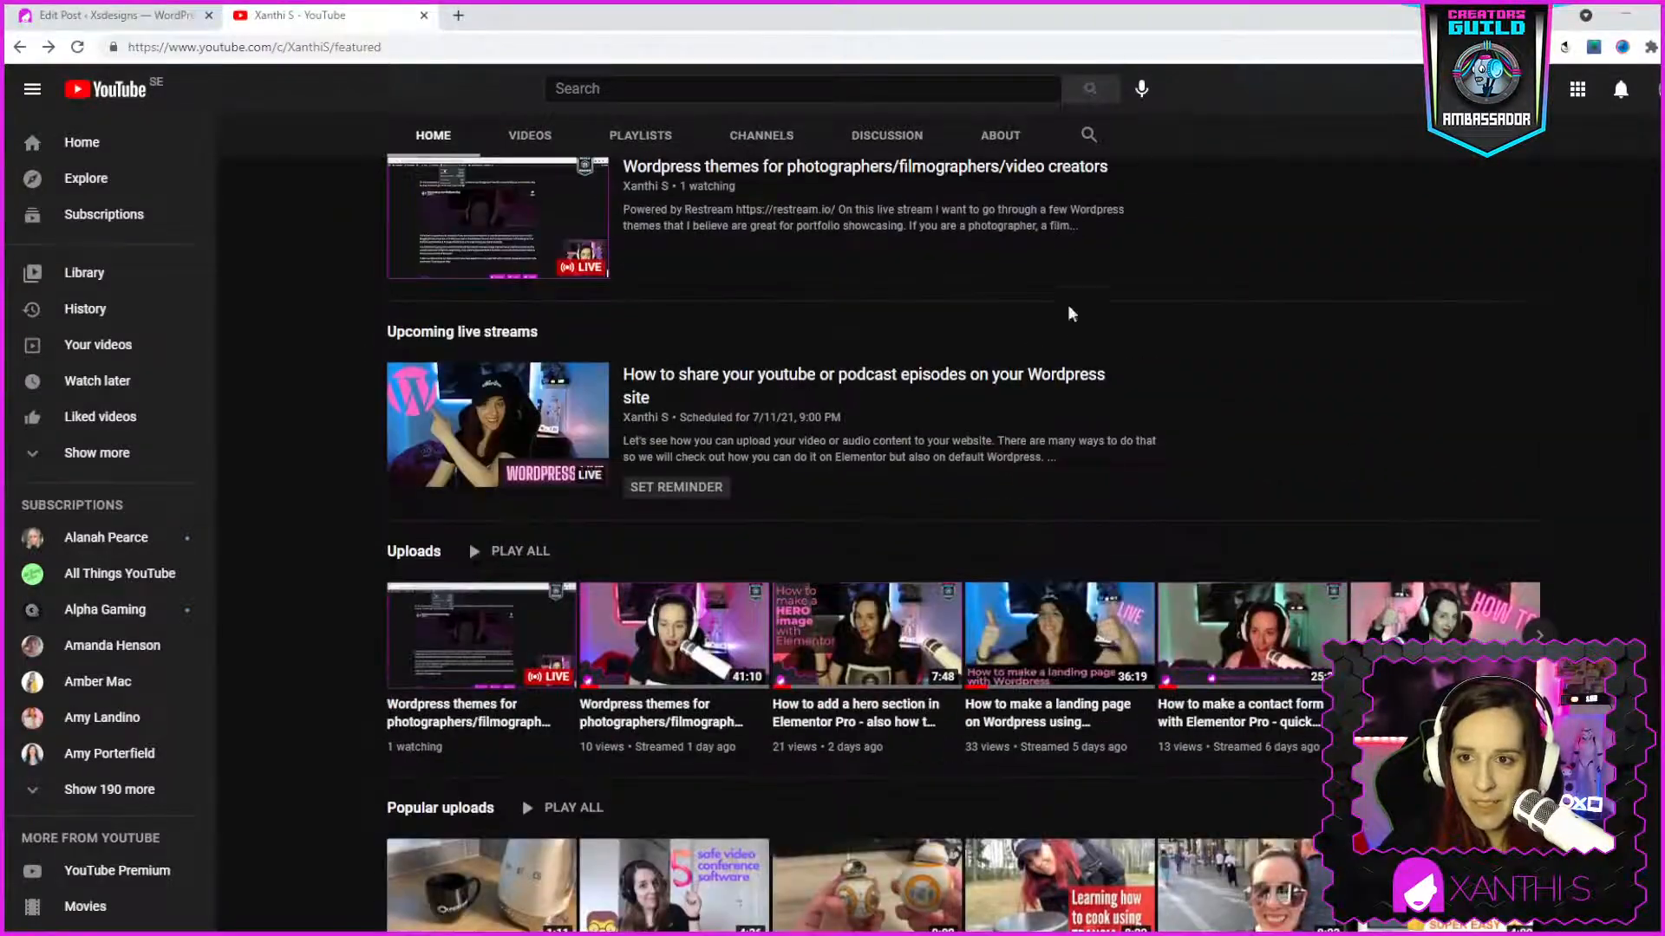
pyautogui.click(1088, 137)
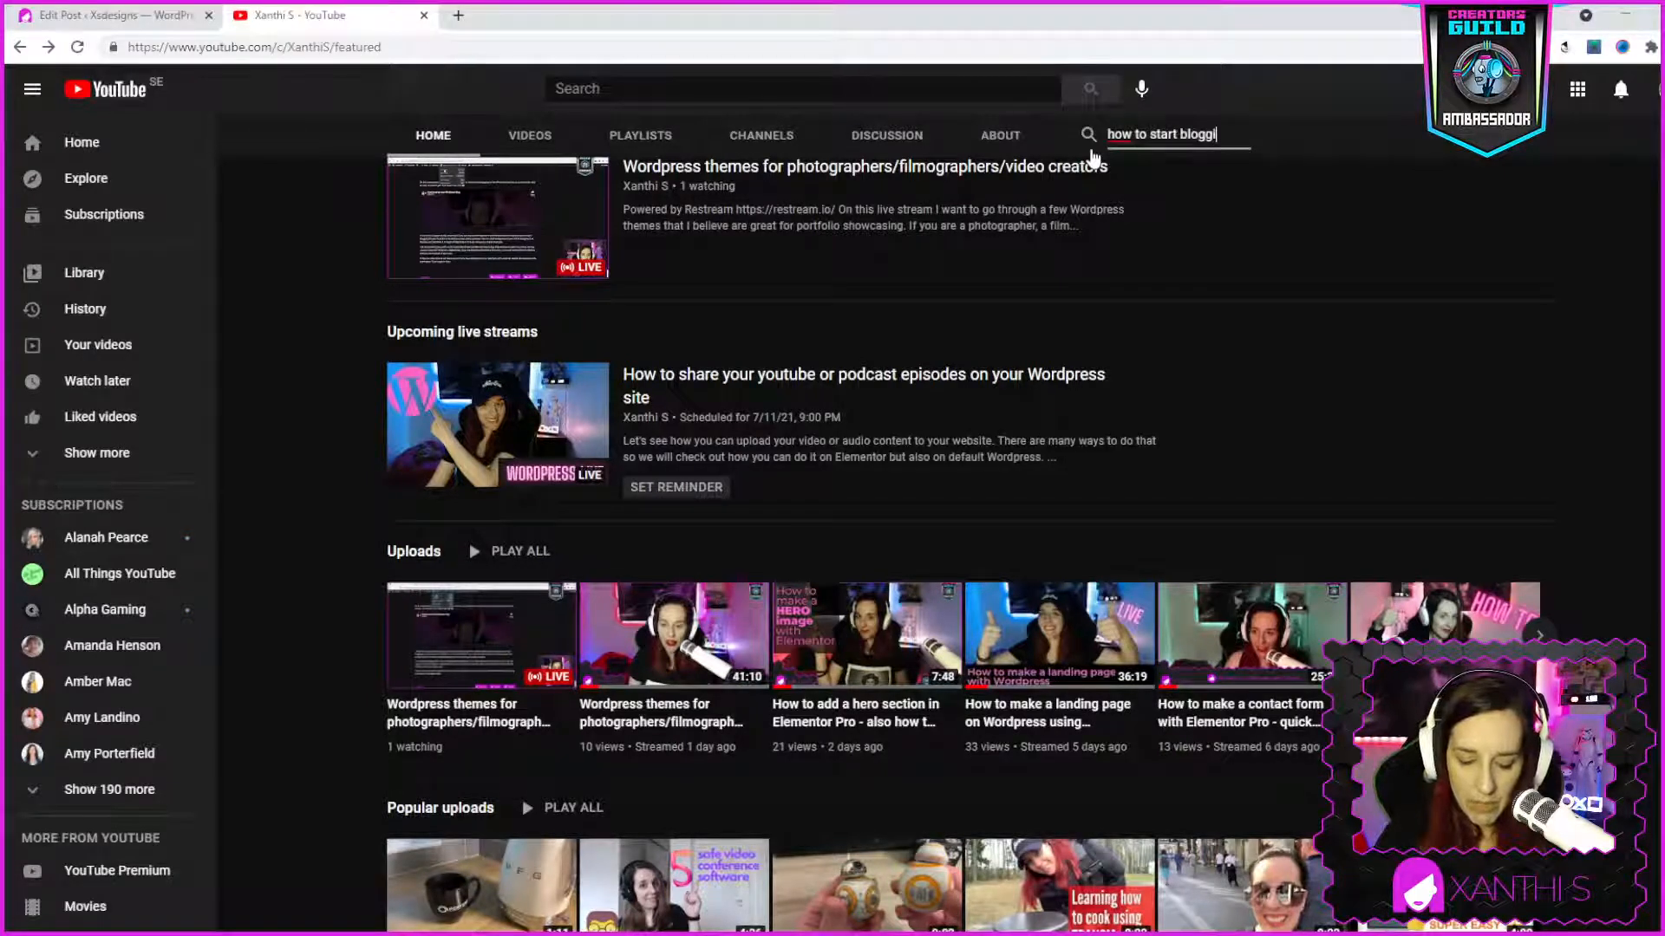
pyautogui.press('Return')
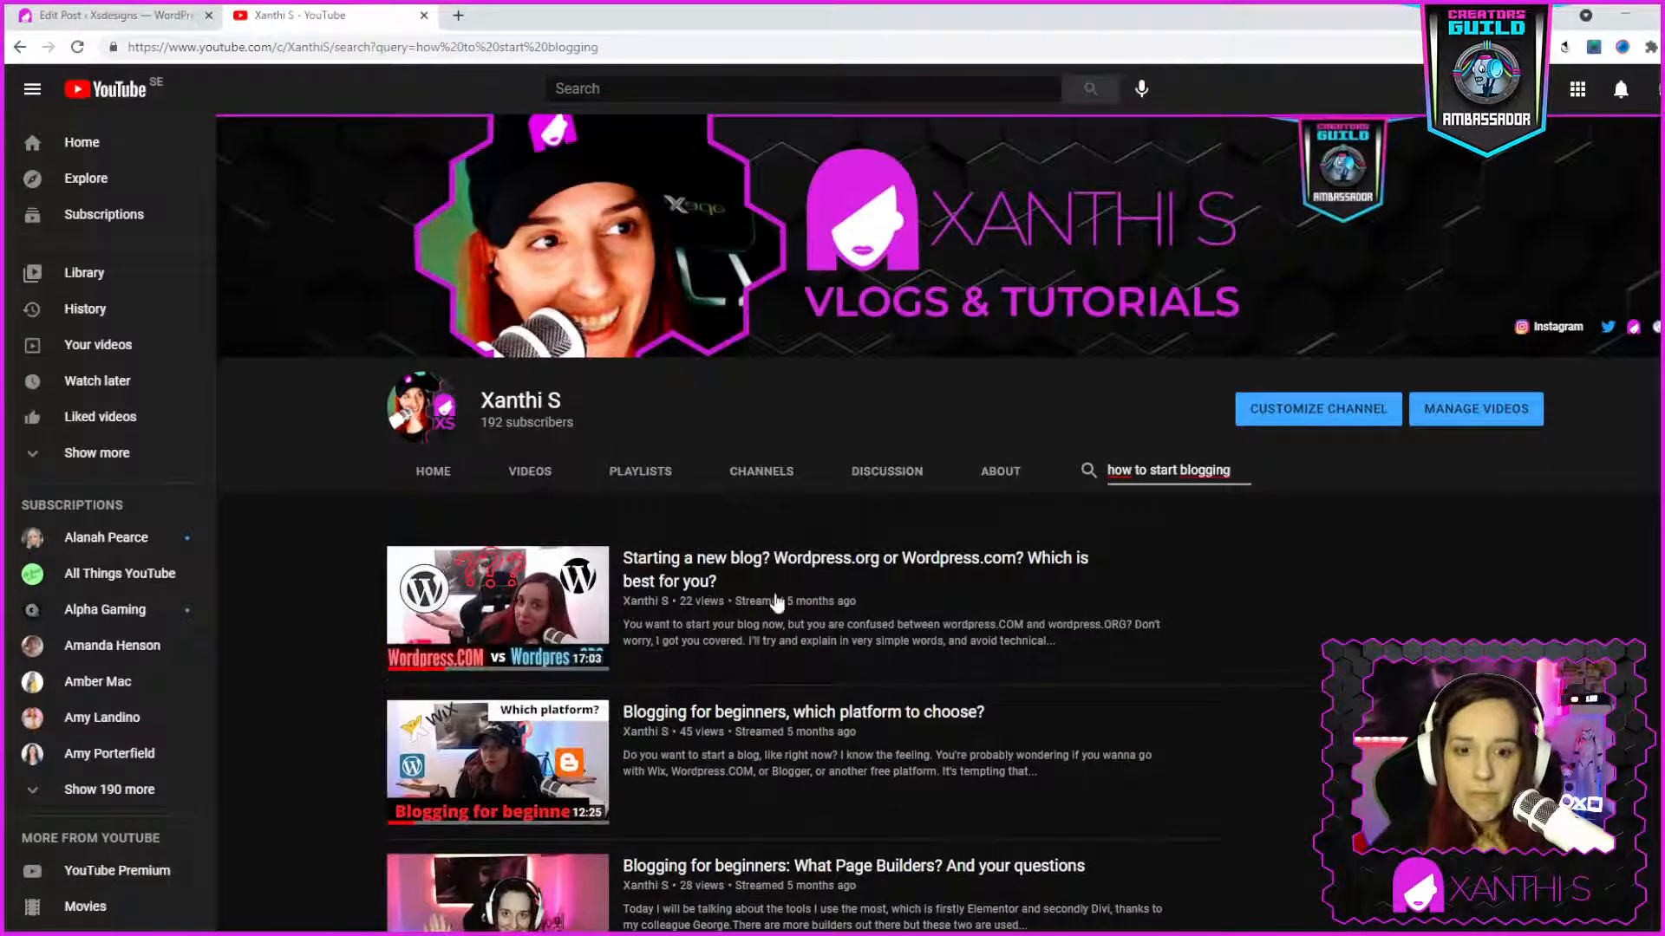
# Compare the search results with the post topic, and open and pause the video "Blogging for beginners, which platform to choose?"
pyautogui.scroll(-2, 885, 681)
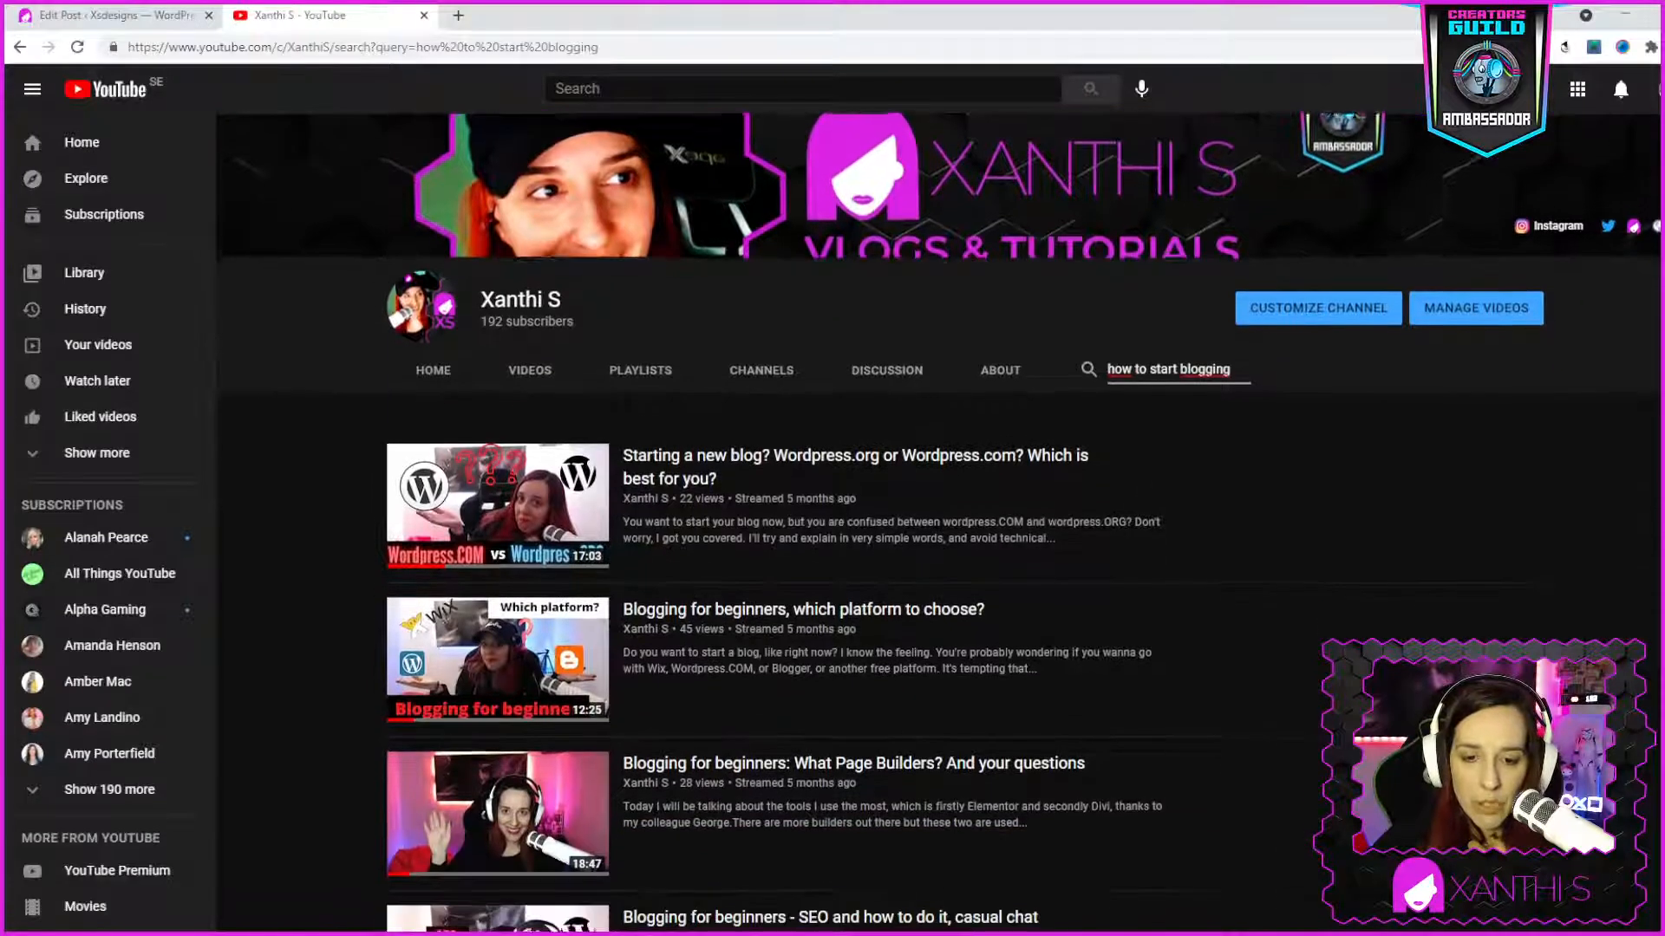
pyautogui.scroll(-1, 910, 569)
pyautogui.scroll(-2, 910, 538)
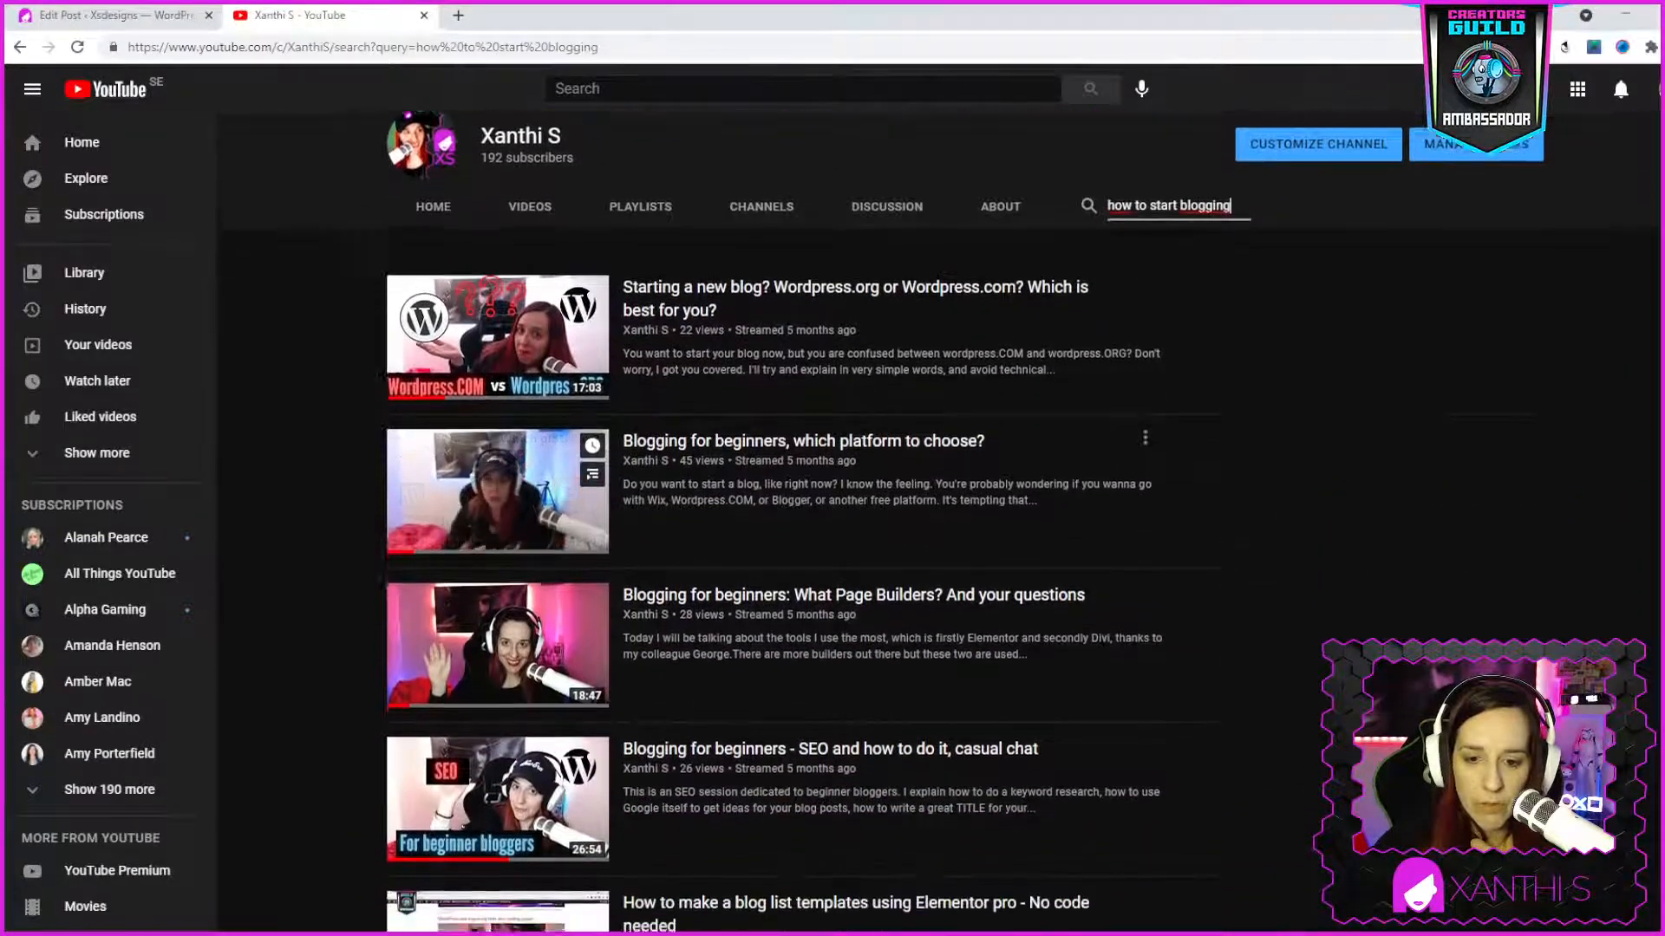
pyautogui.scroll(-1, 914, 496)
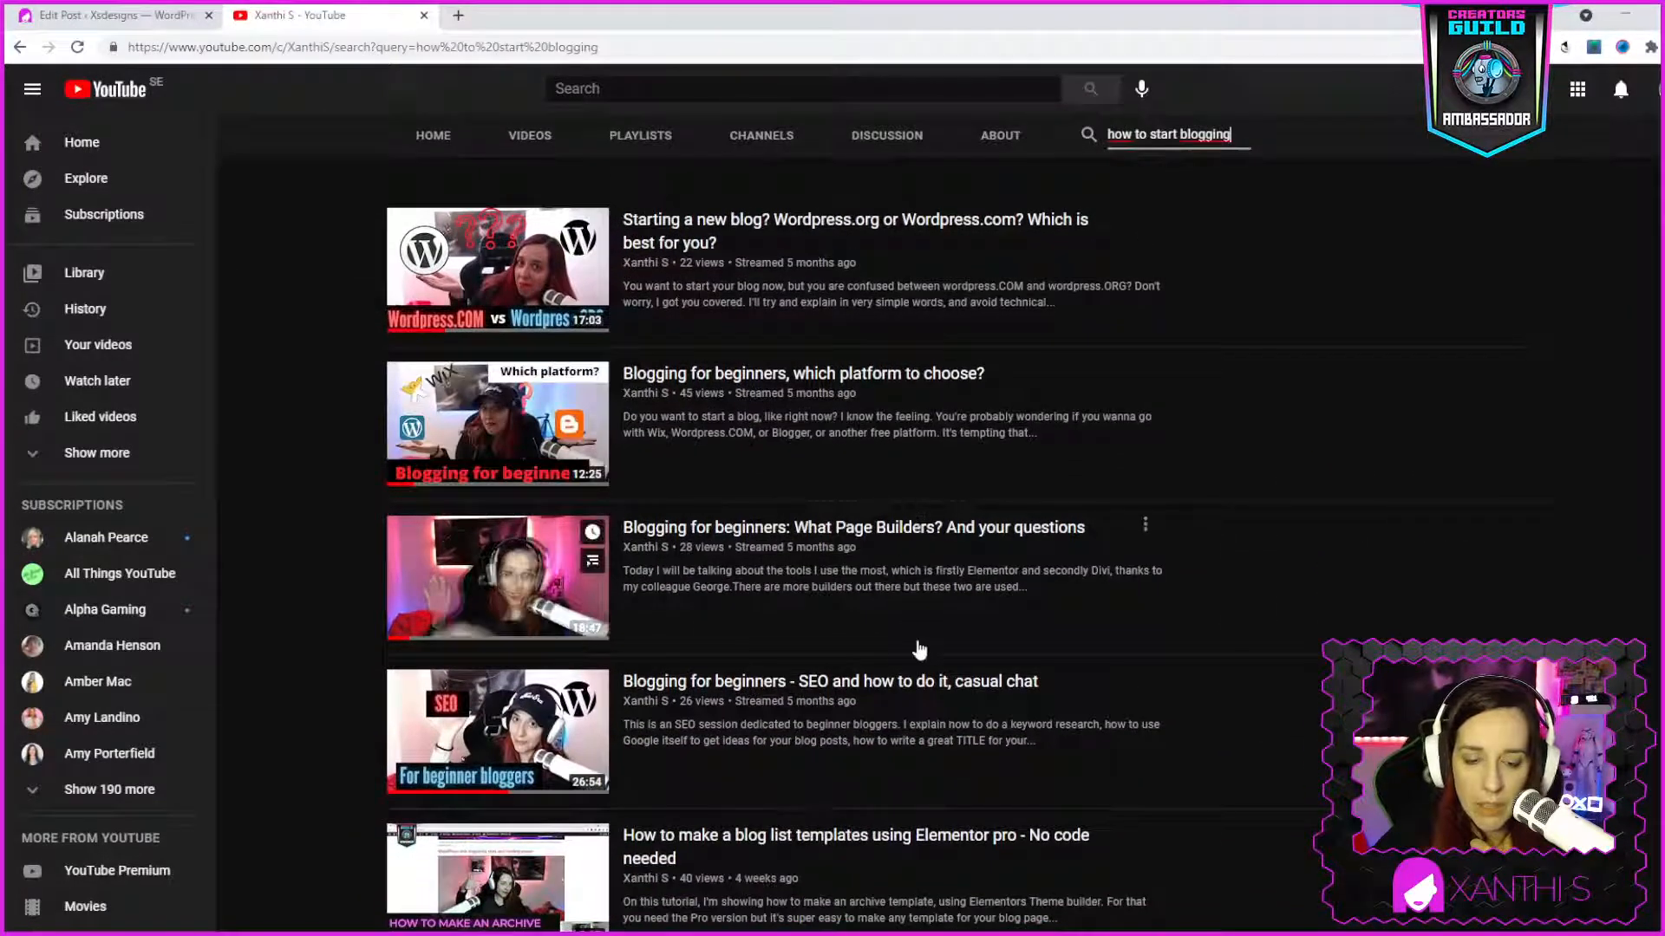
pyautogui.click(127, 11)
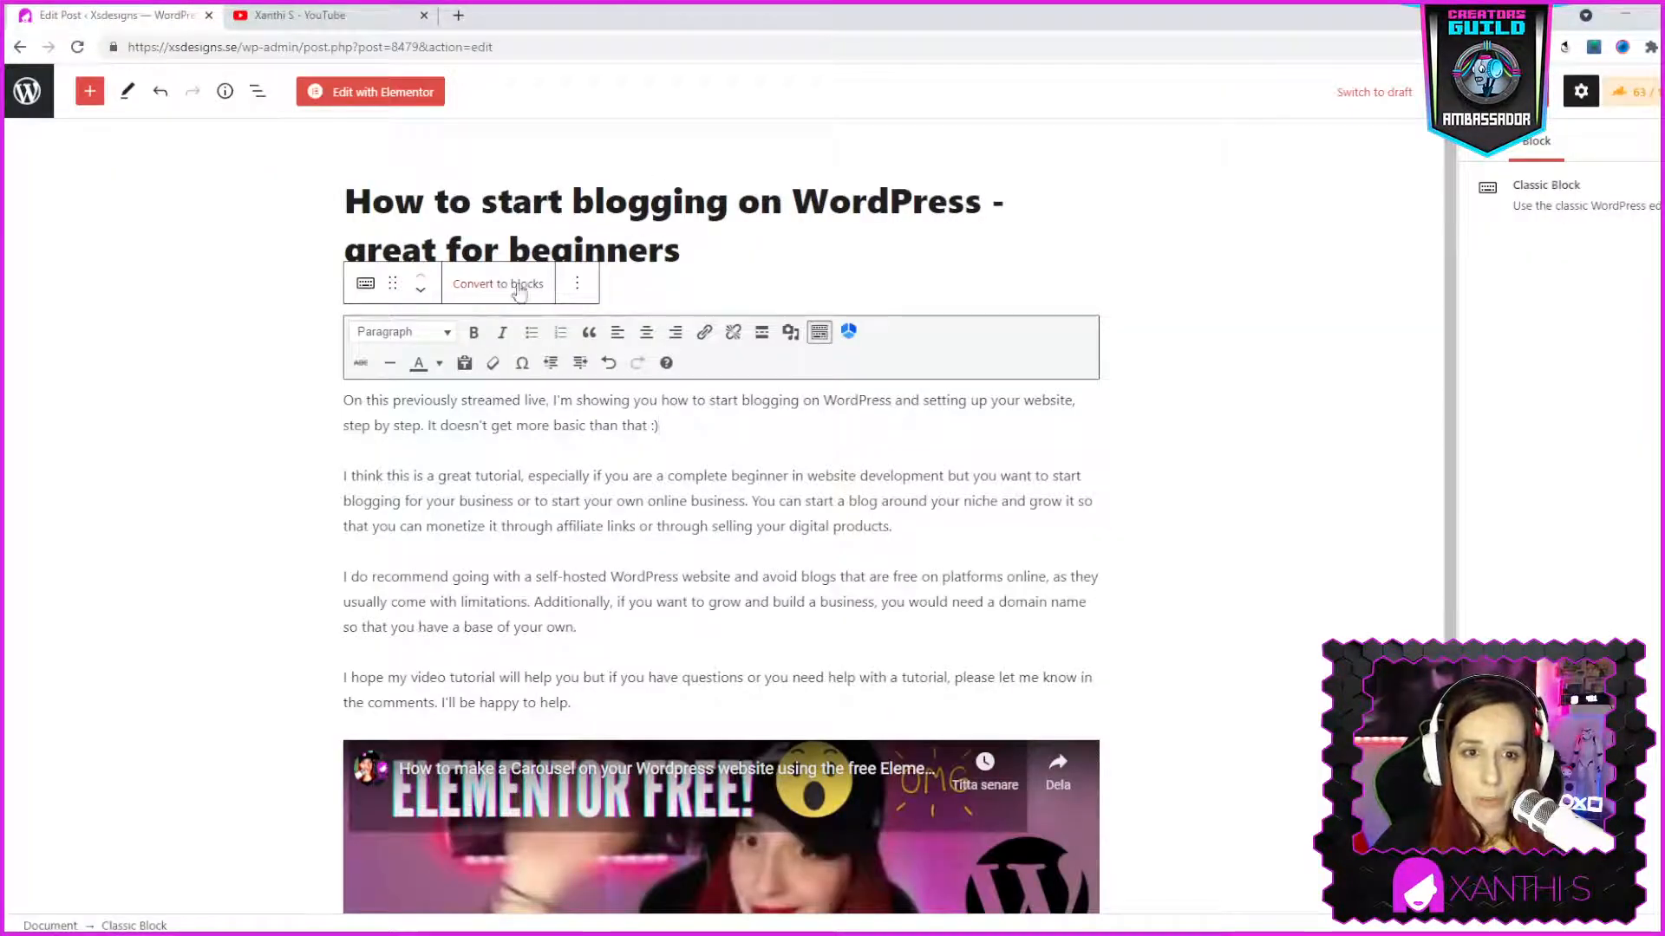
pyautogui.click(325, 15)
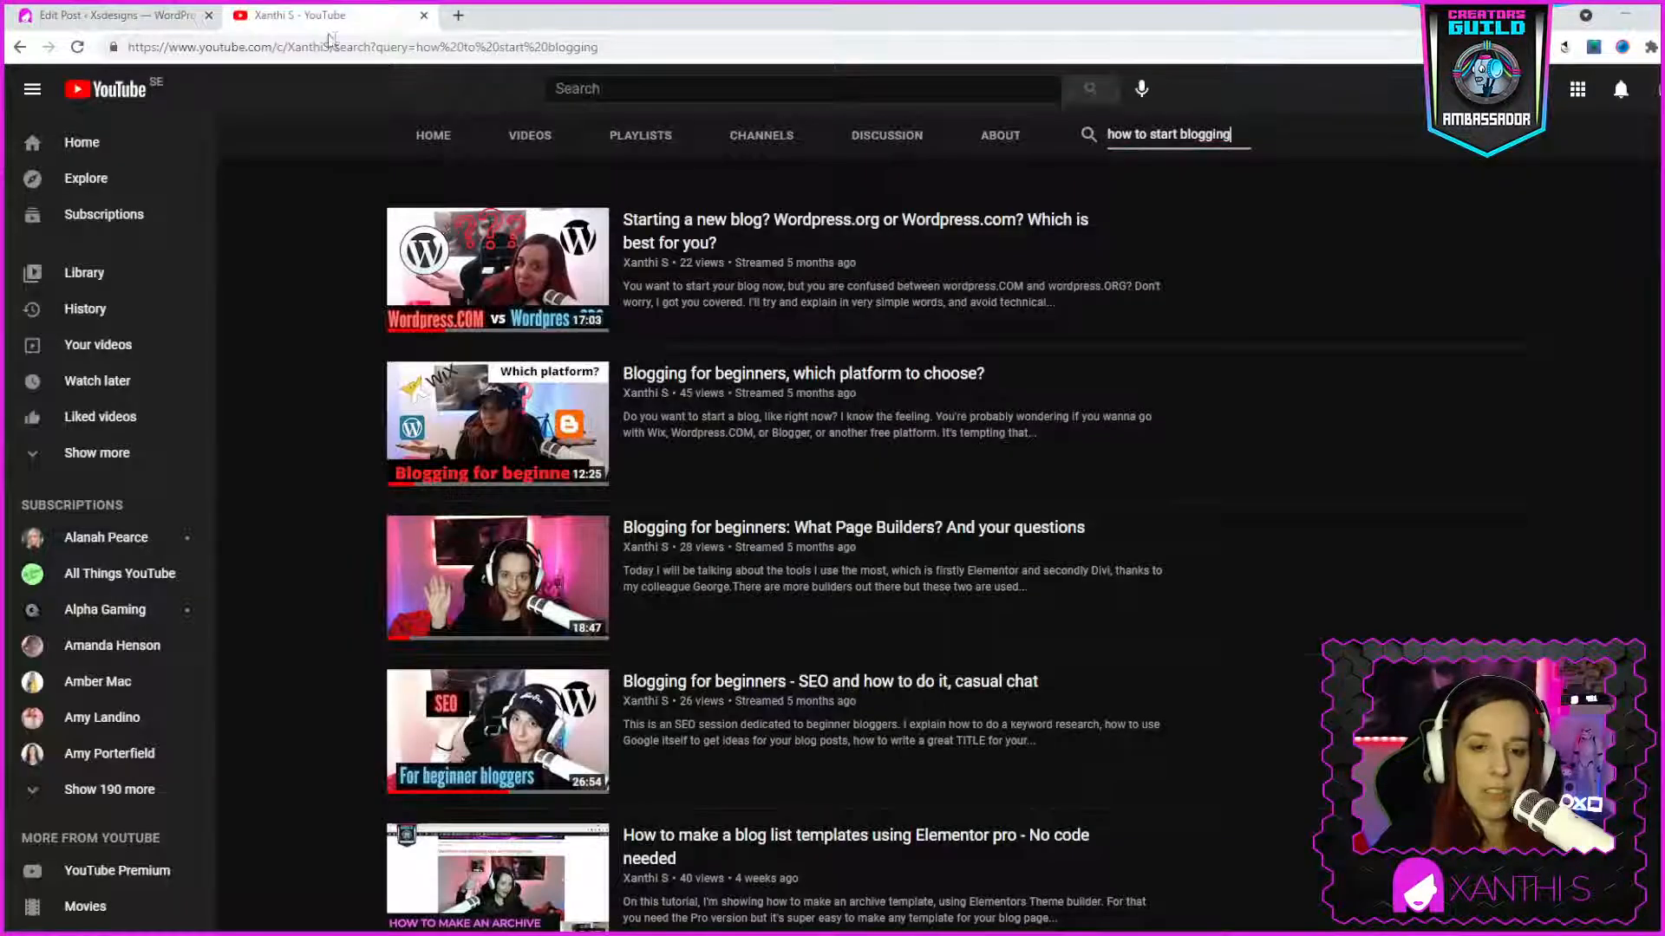
pyautogui.click(1144, 377)
pyautogui.click(897, 373)
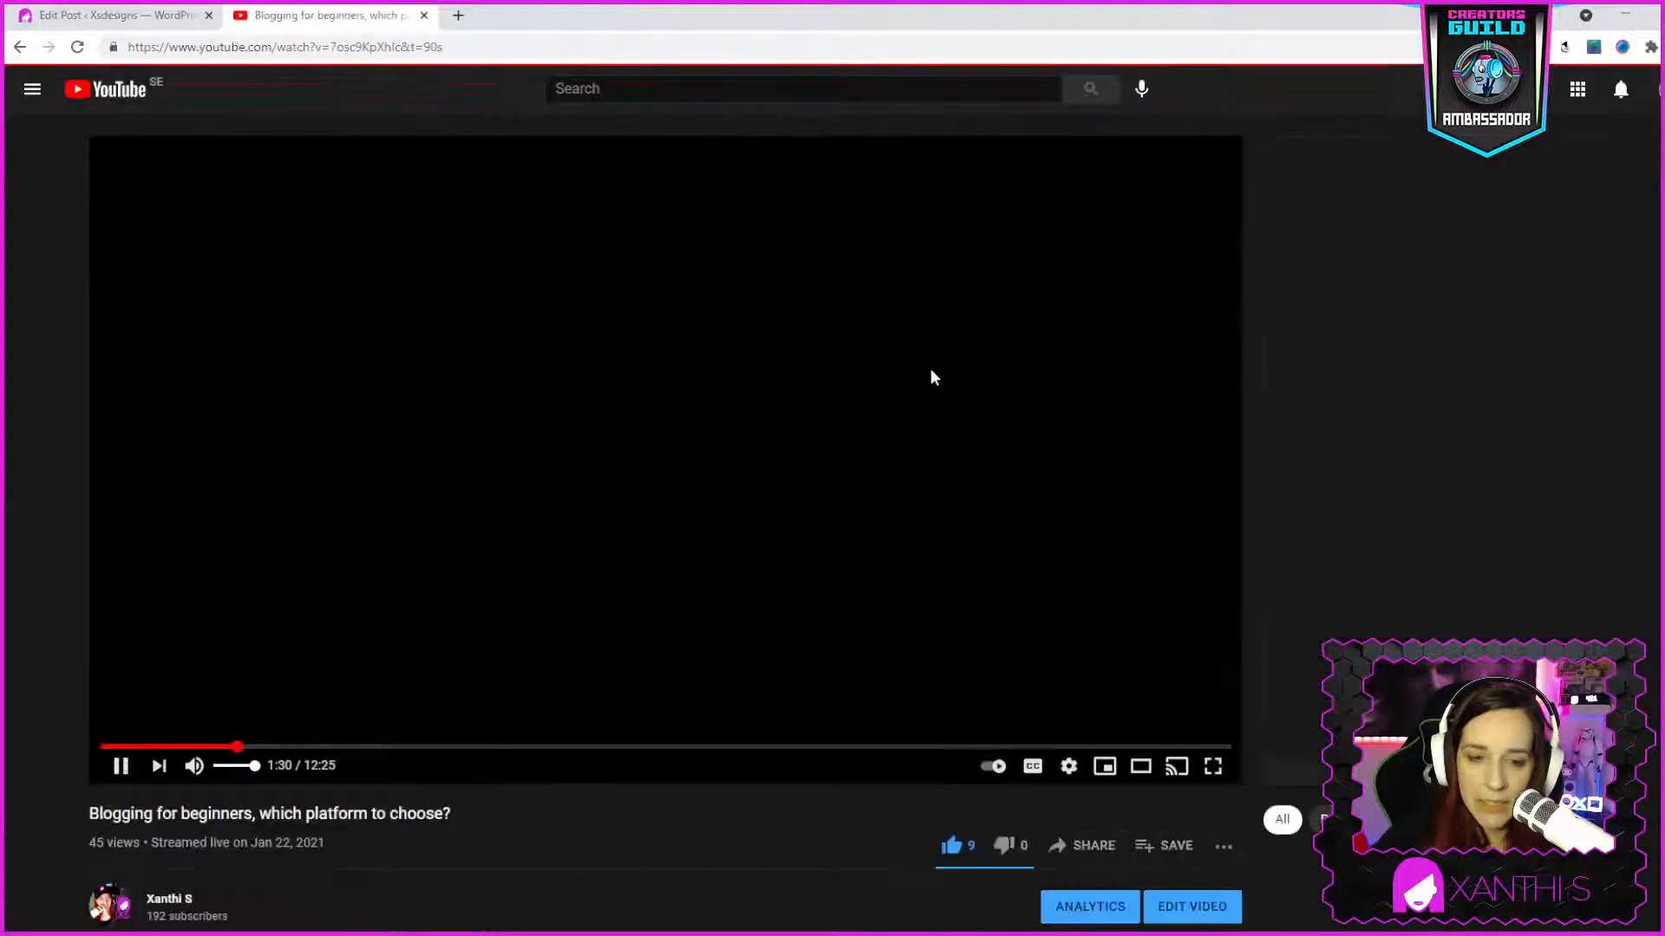
pyautogui.press('space')
# Copy the blogging video's share link, close the share dialog and return to the WordPress post editor
pyautogui.click(1100, 839)
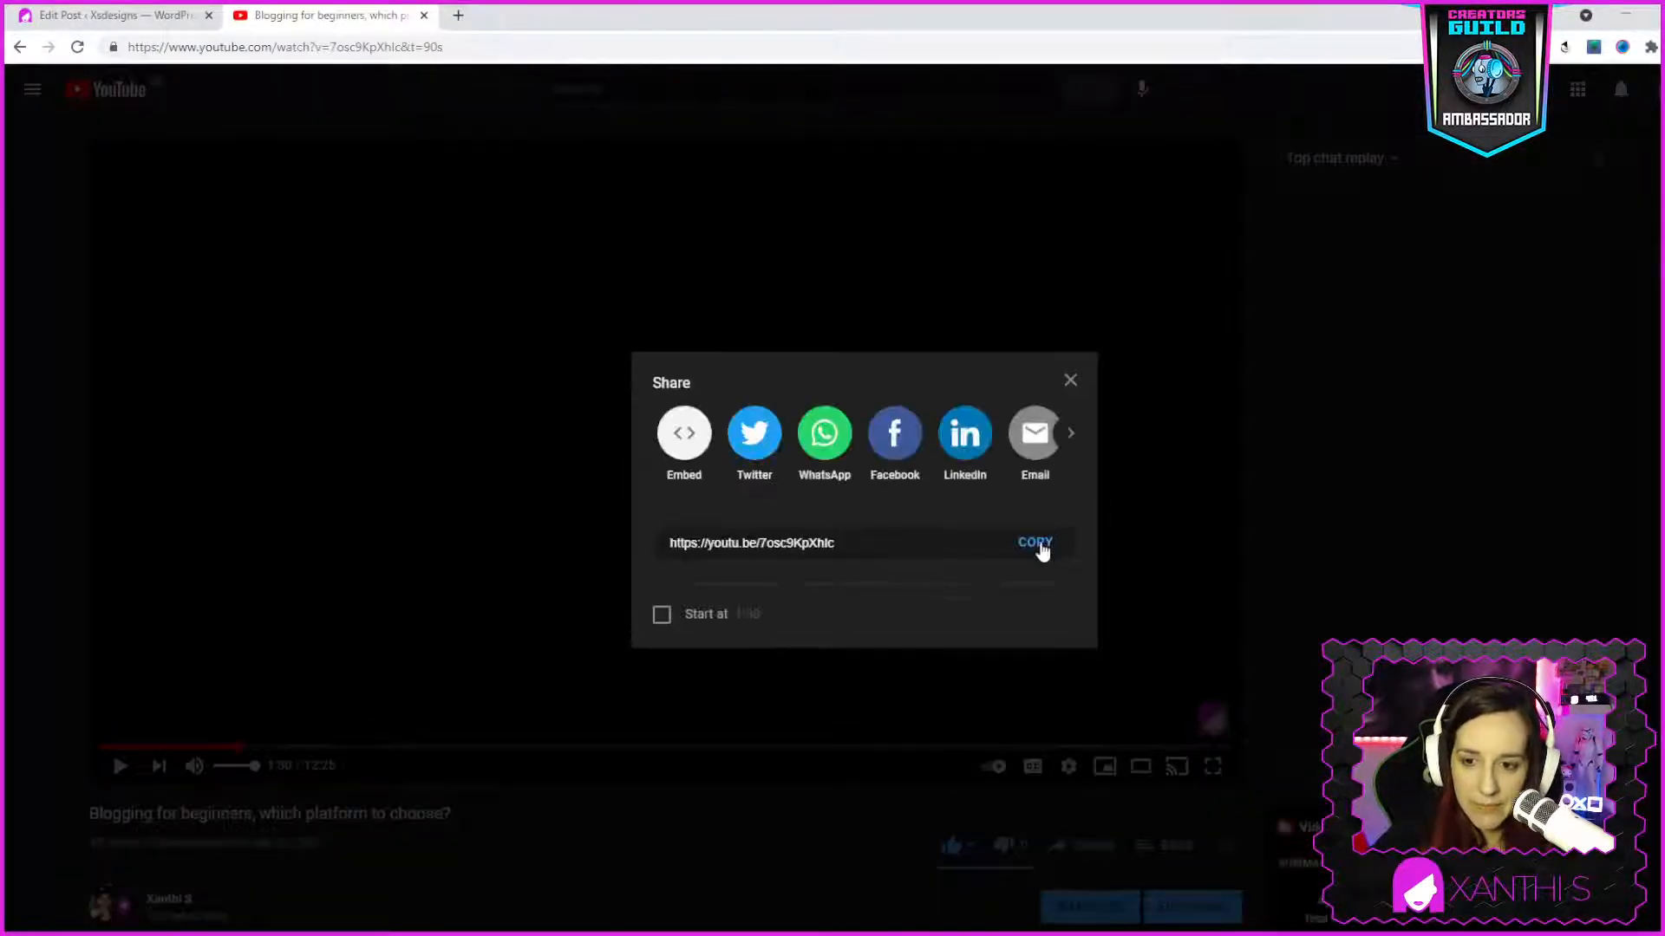
pyautogui.click(1037, 549)
pyautogui.click(1072, 386)
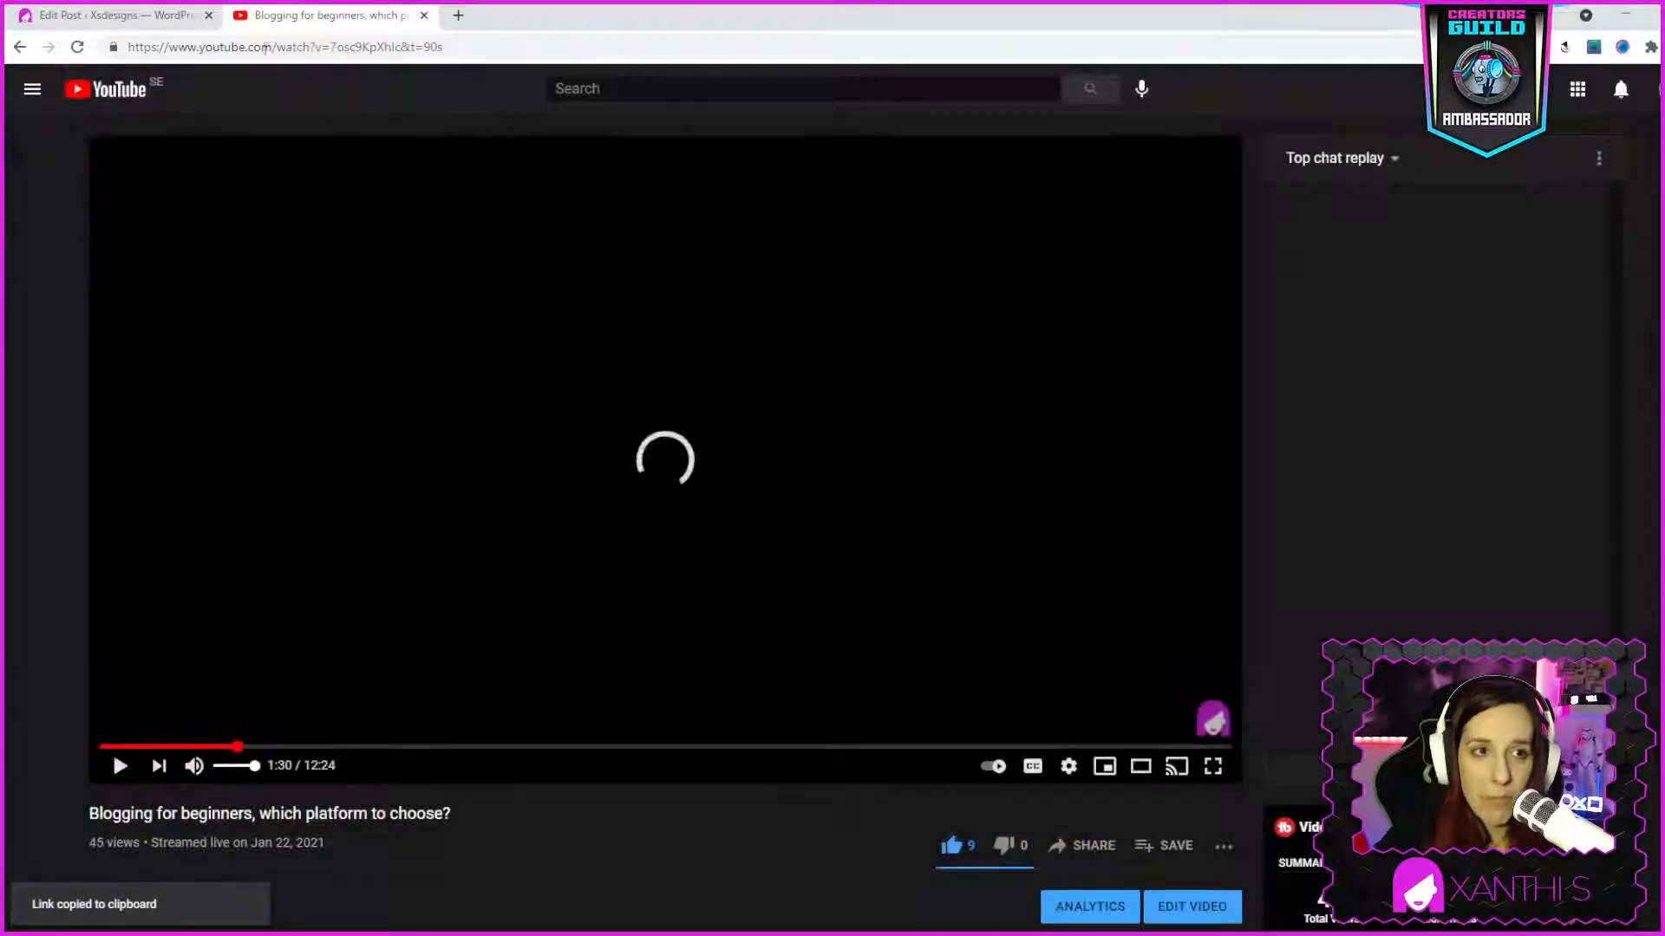
pyautogui.click(113, 15)
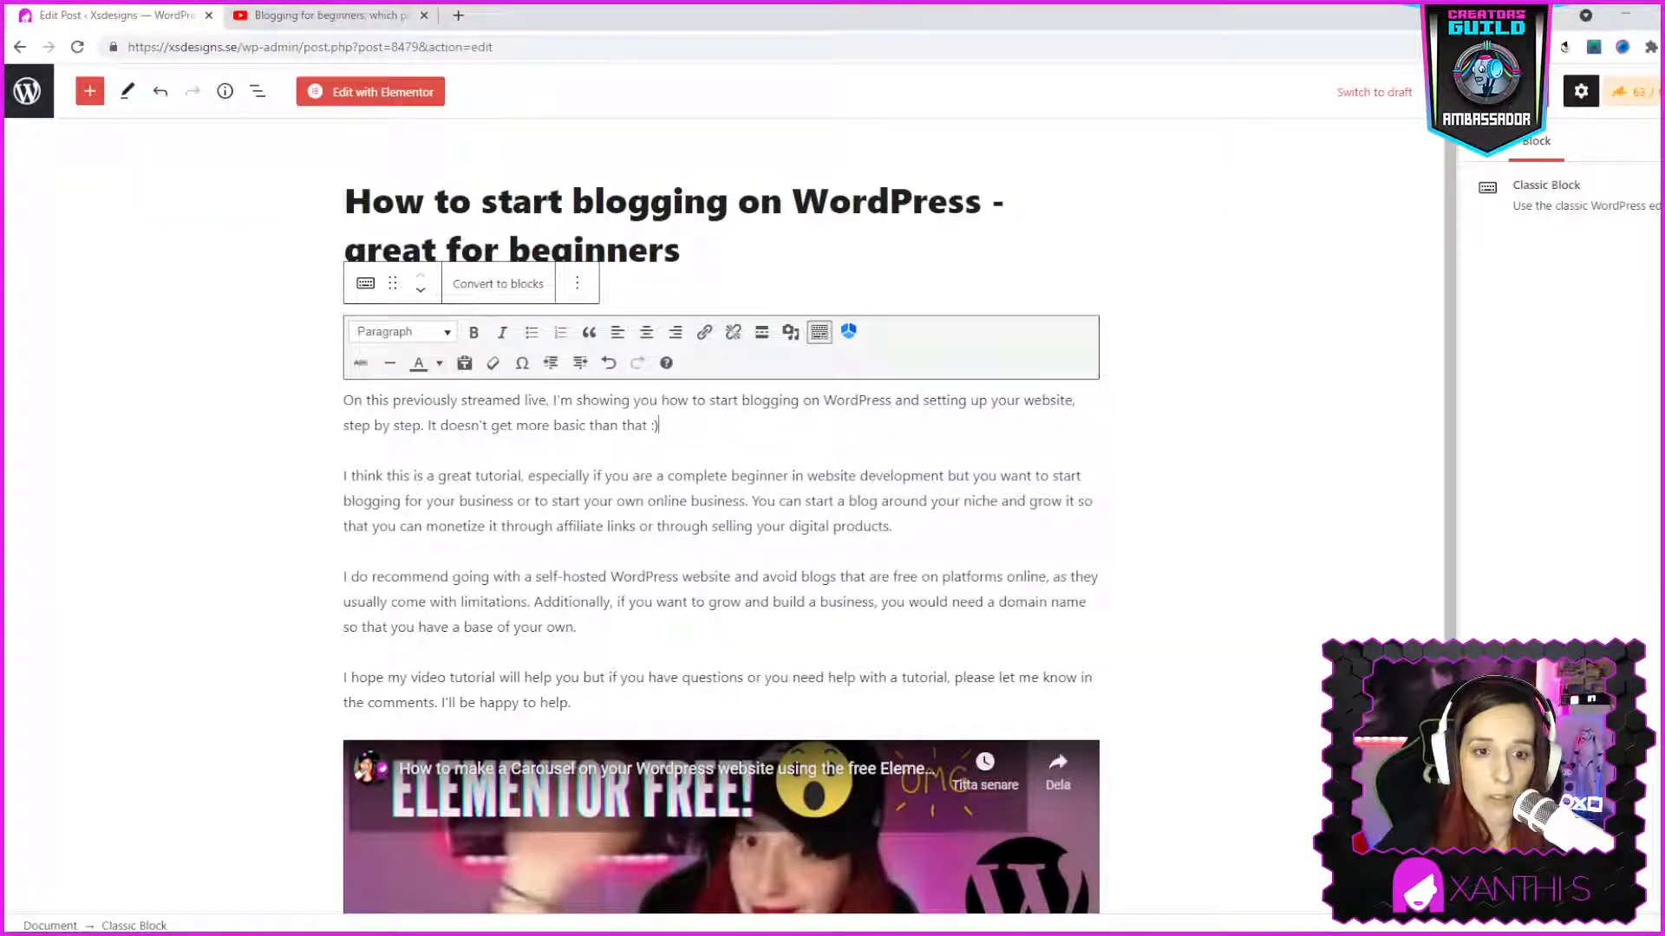
# Remove the YouTube block with the carousel video from the post
pyautogui.click(779, 872)
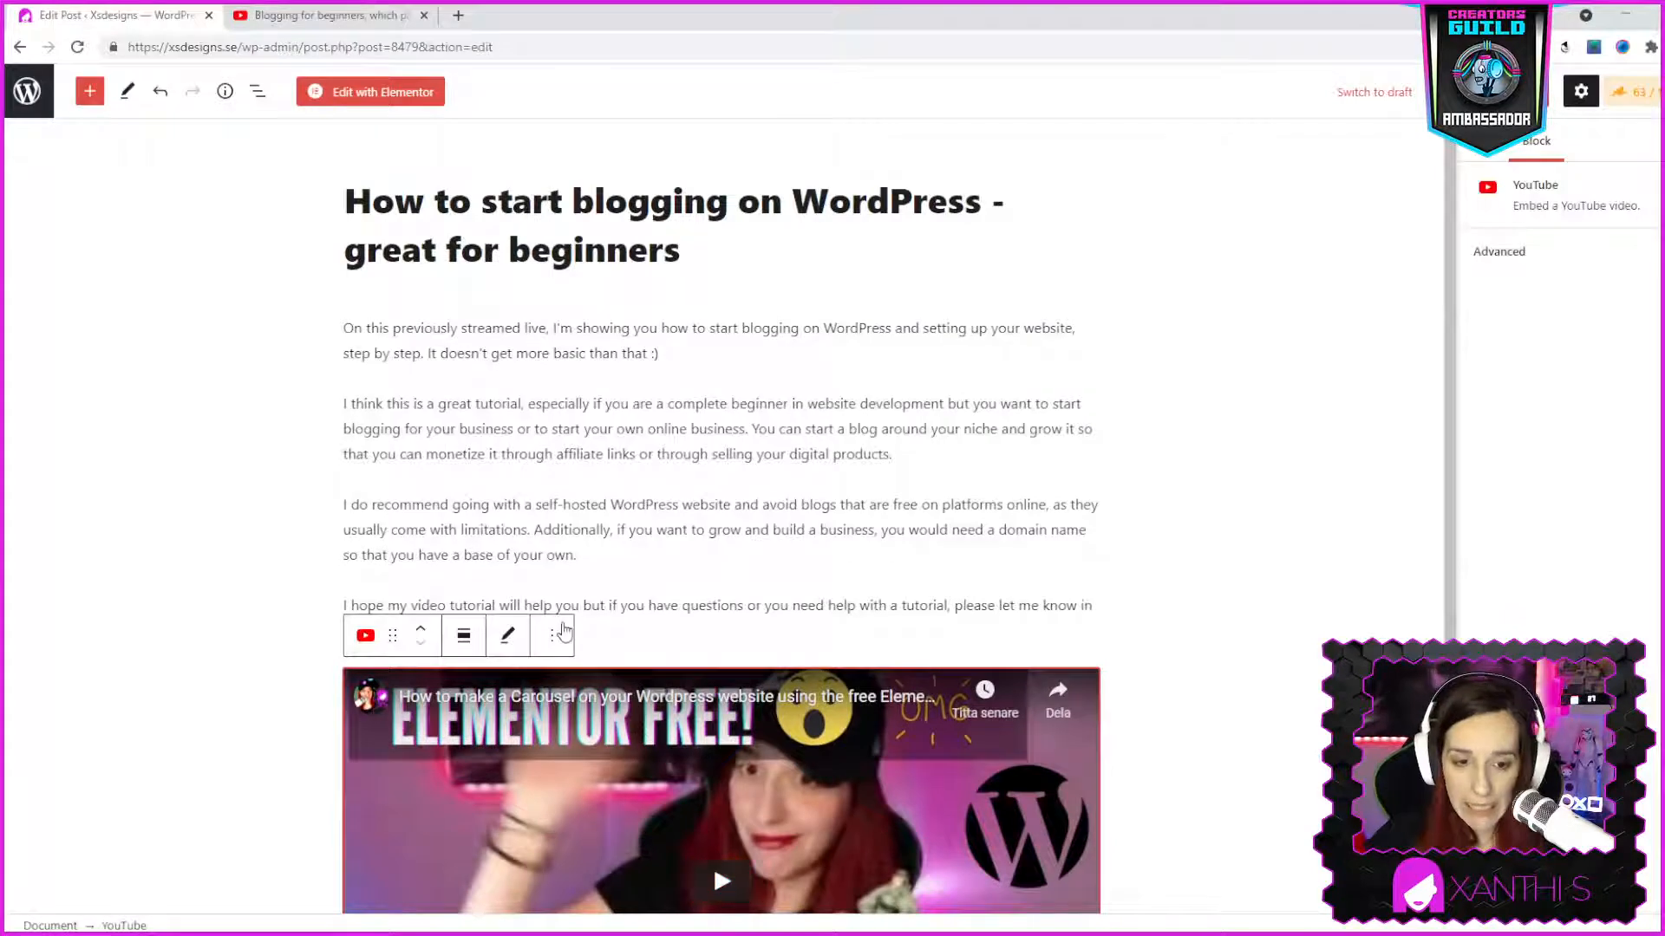
pyautogui.click(552, 635)
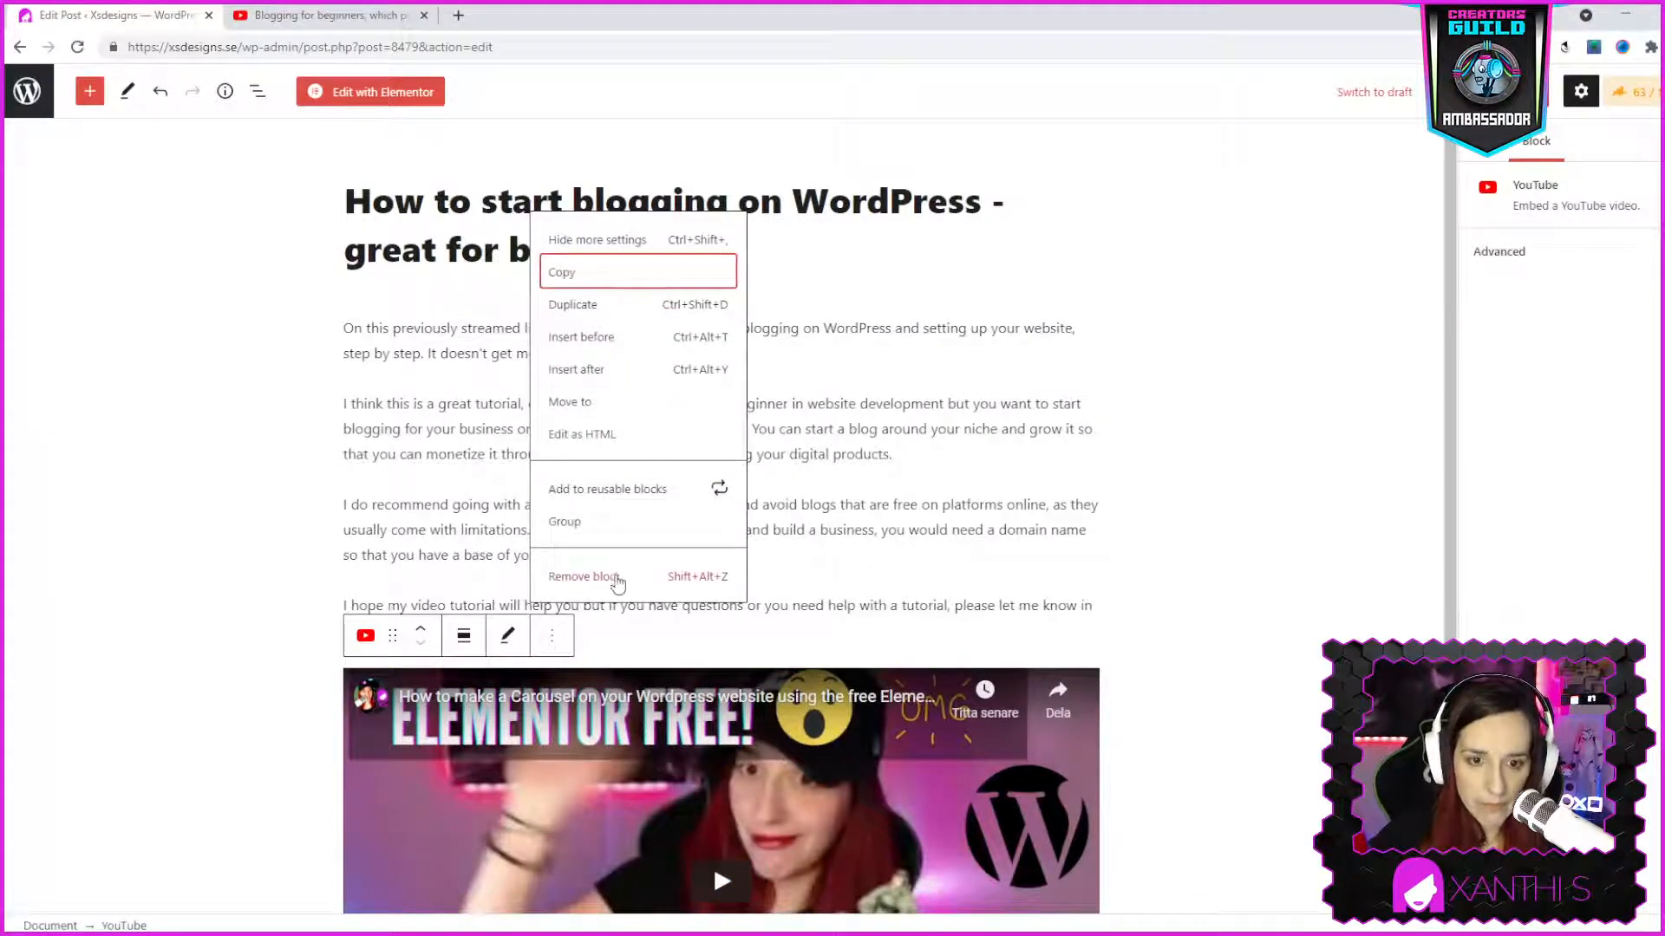
pyautogui.click(611, 577)
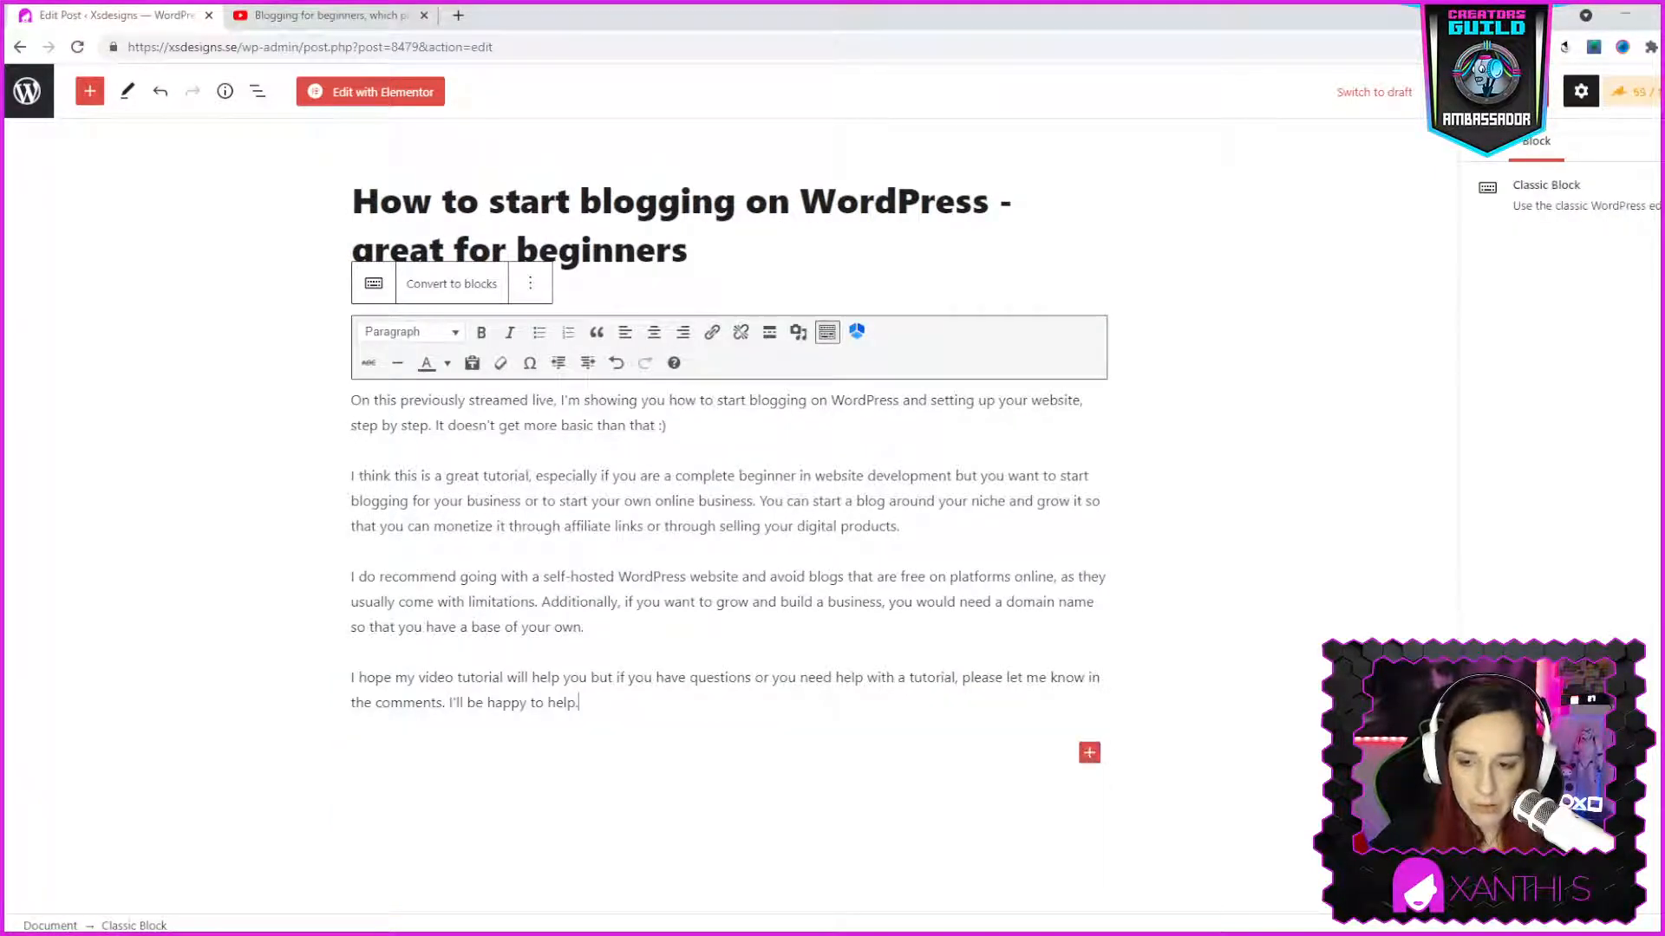
# Insert a new Embed block below the post's last paragraph
pyautogui.click(1089, 751)
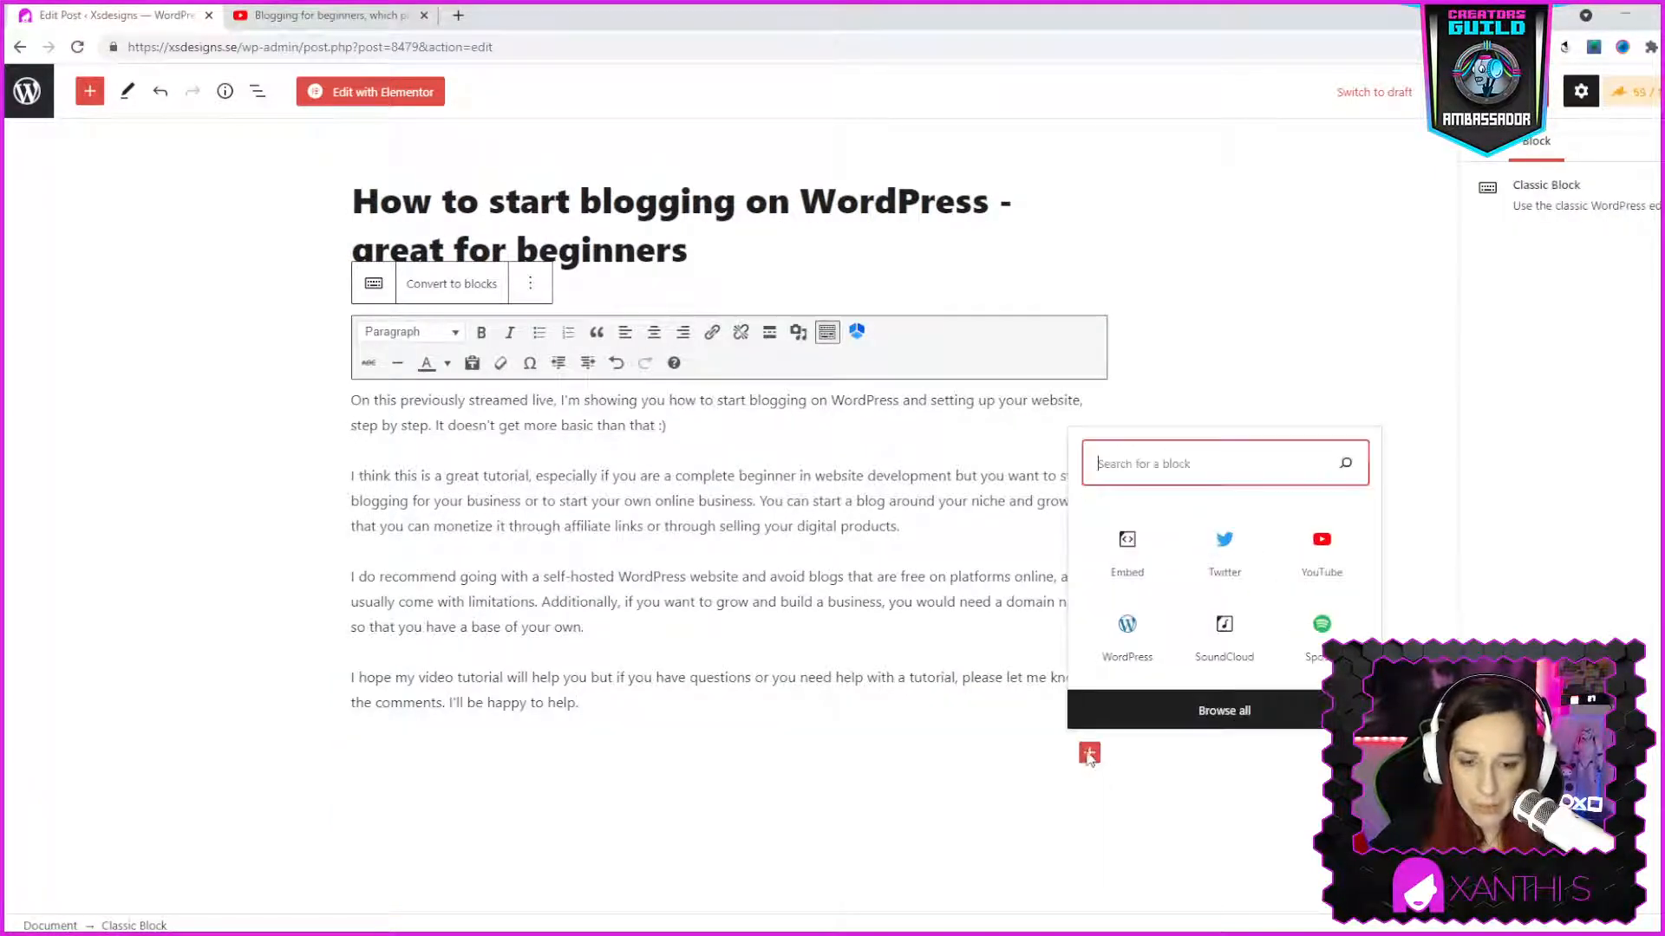
pyautogui.click(1126, 559)
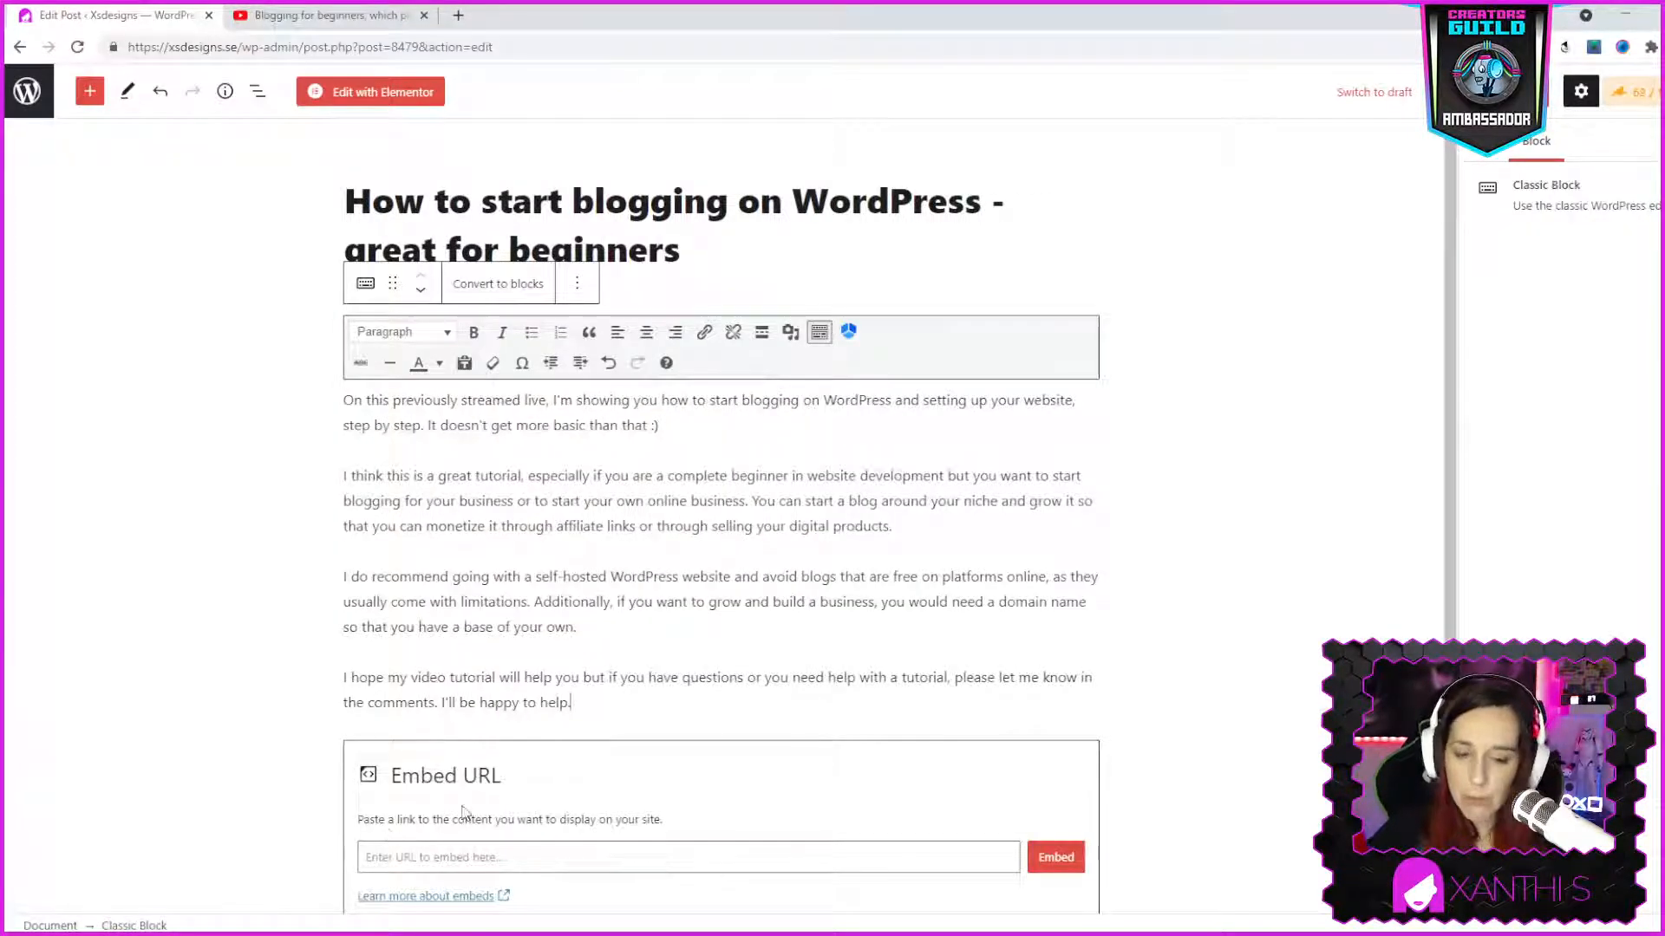
# Embed the copied YouTube link in the Embed block below the post's last paragraph
pyautogui.press('Return')
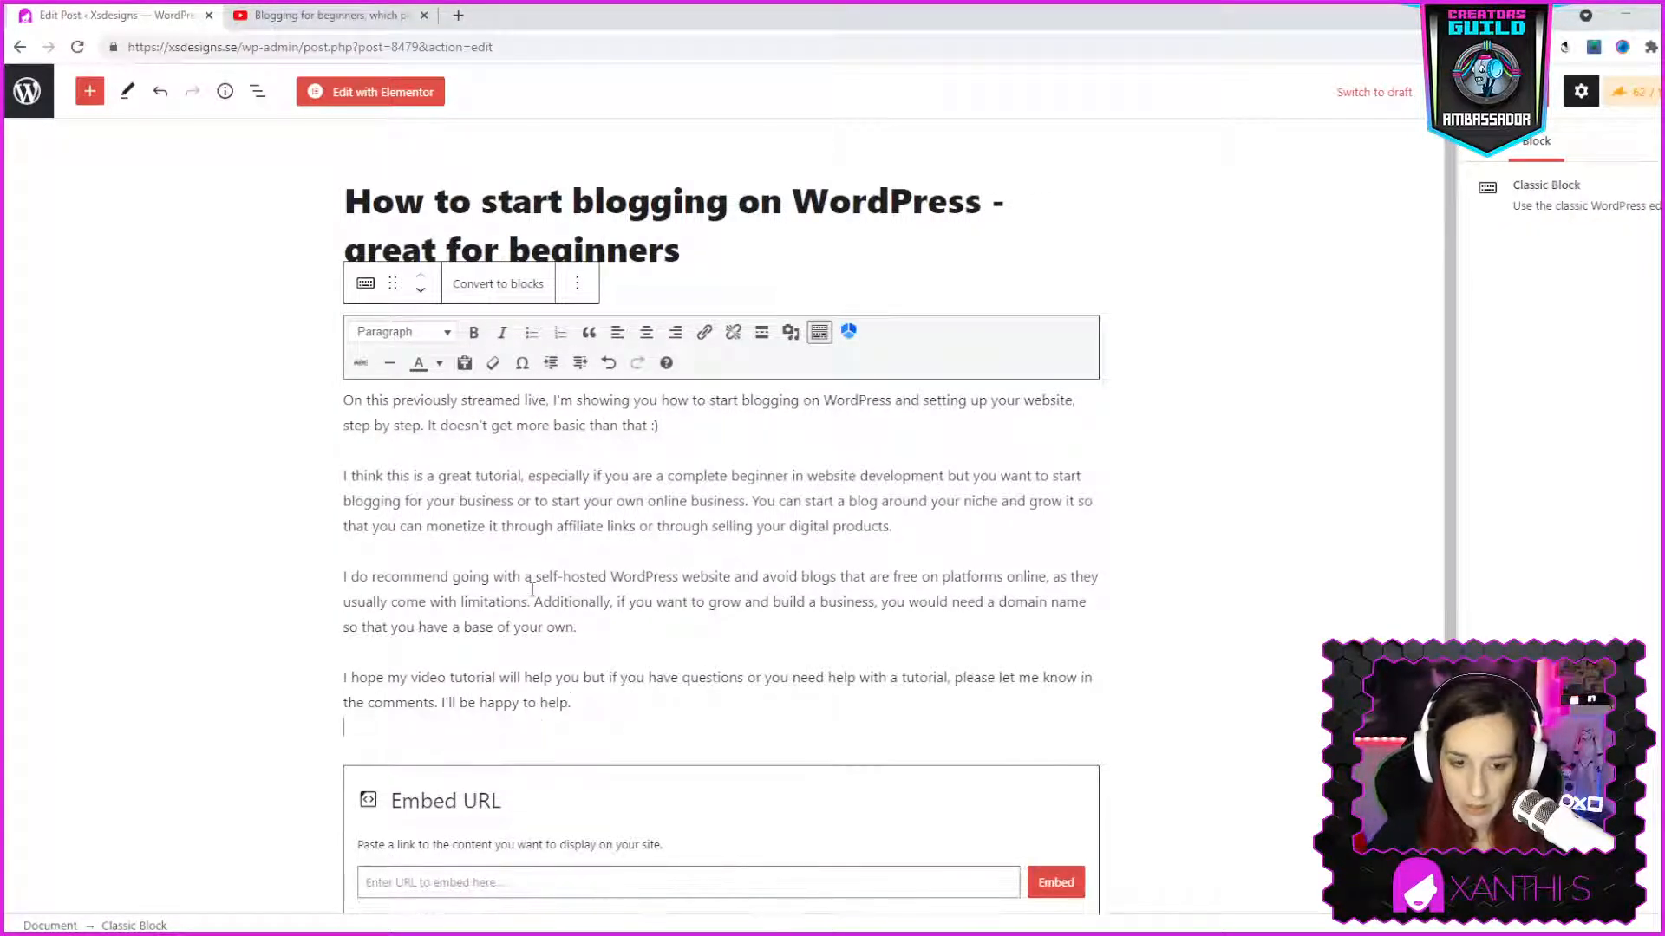
pyautogui.click(646, 881)
pyautogui.hotkey('ctrl', 'v')
pyautogui.click(1055, 810)
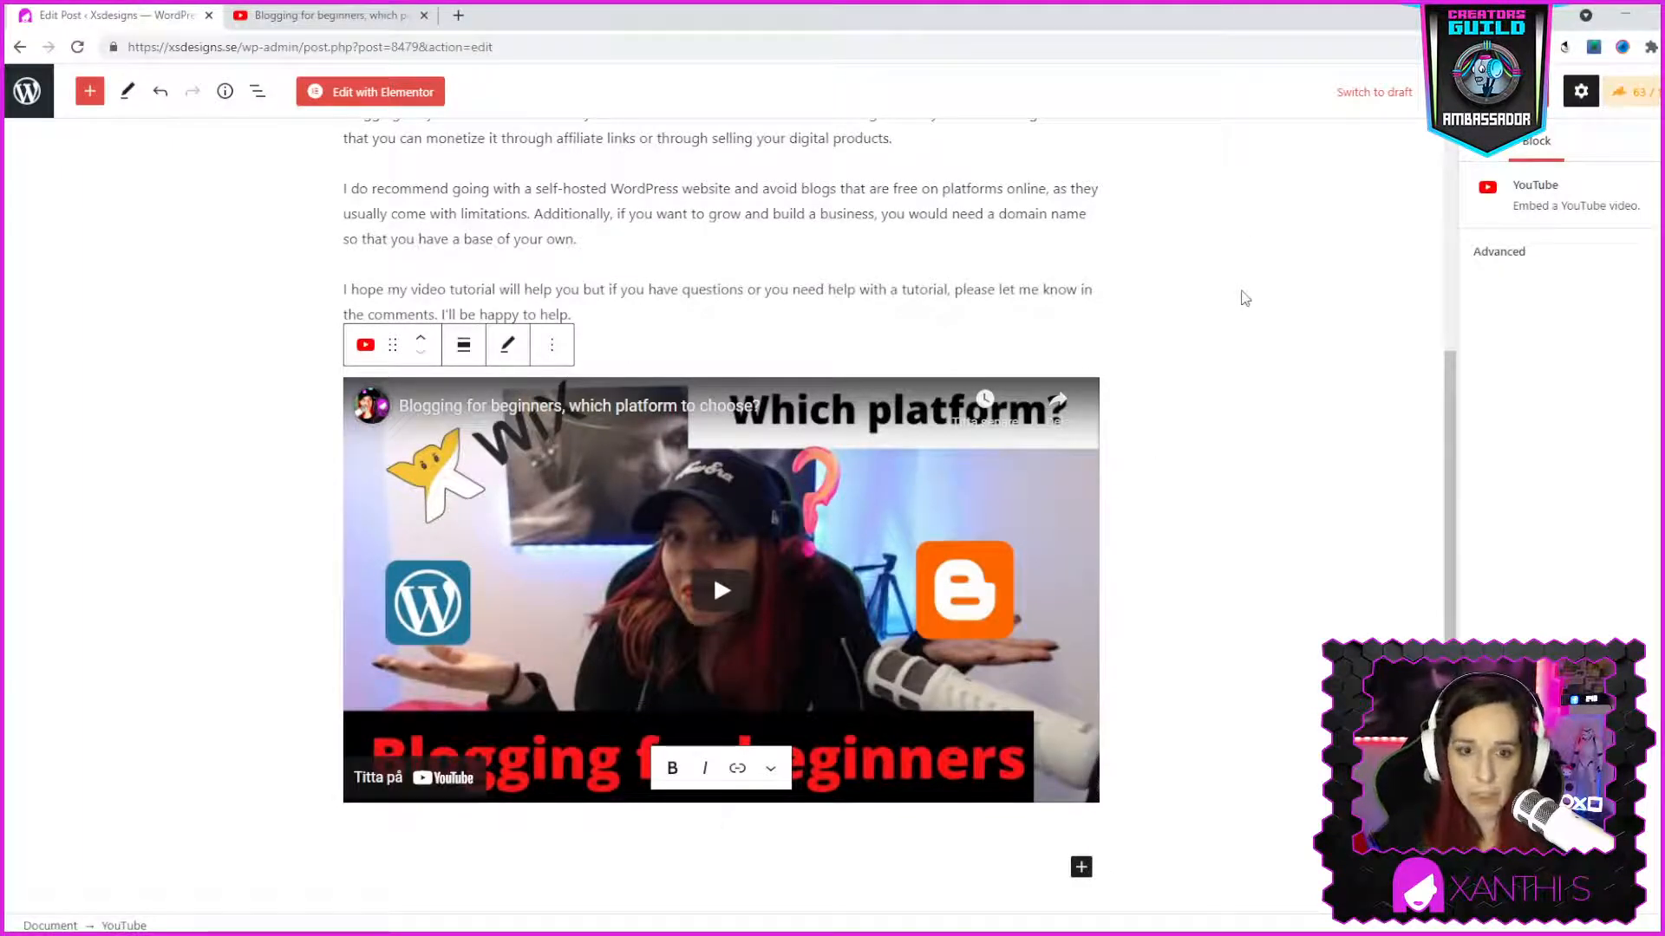
pyautogui.scroll(3, 1245, 298)
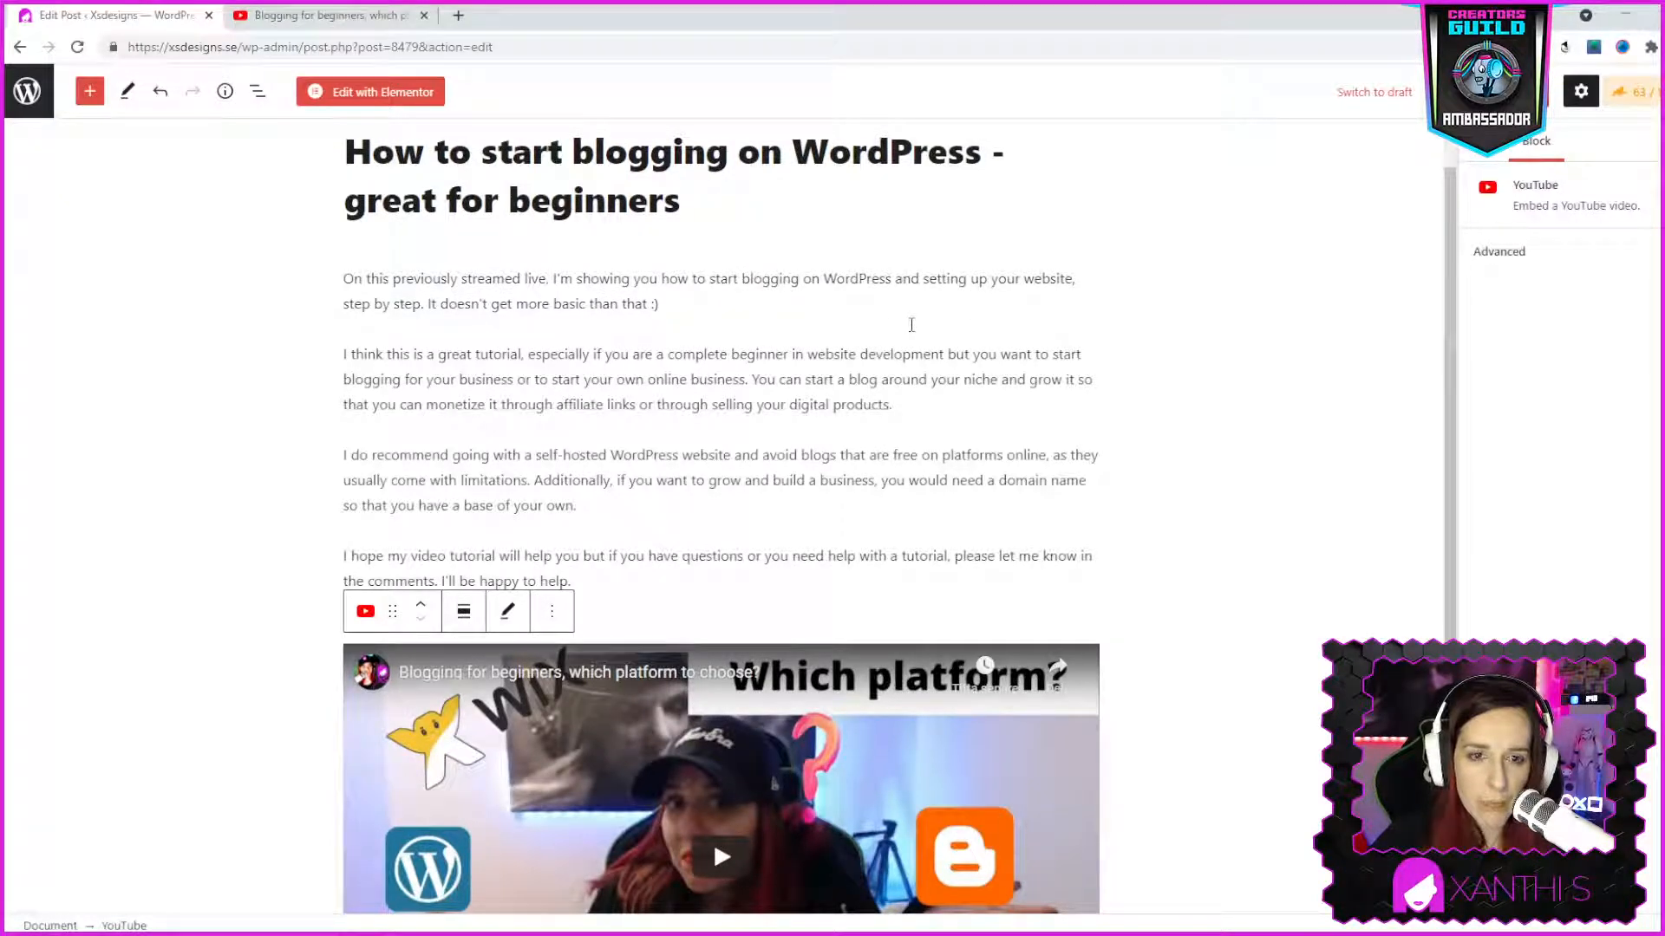
# Look through the YouTube channel's search results for blogging videos and its uploaded videos
pyautogui.click(294, 19)
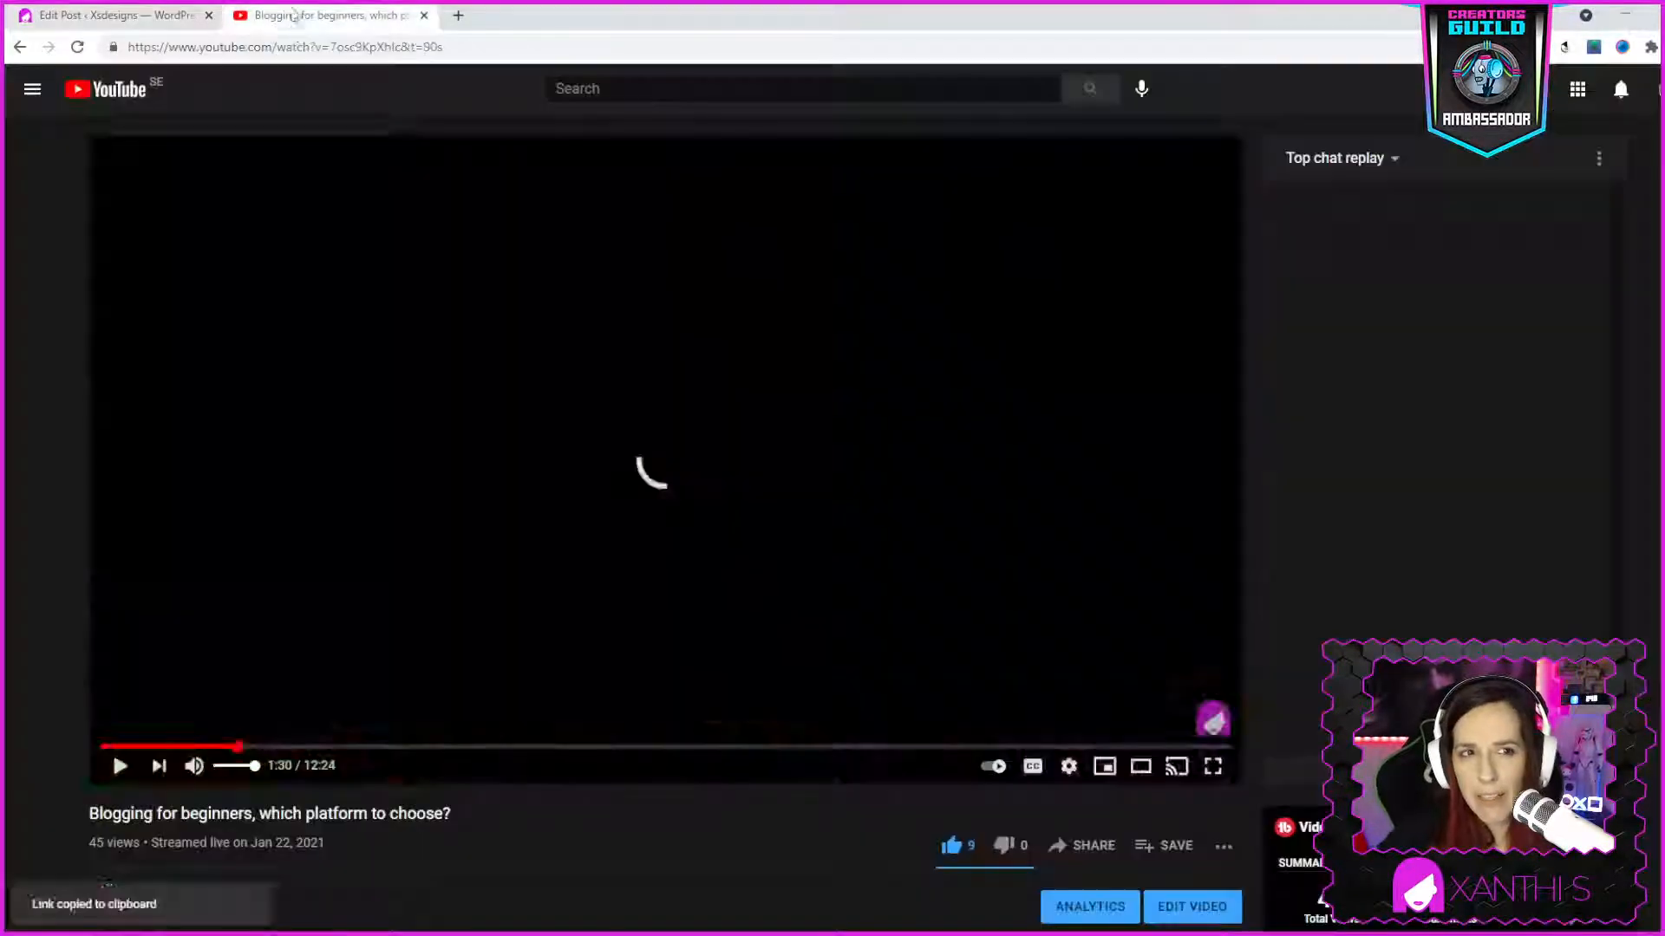
pyautogui.click(173, 17)
pyautogui.click(260, 17)
pyautogui.click(19, 47)
pyautogui.scroll(3, 753, 431)
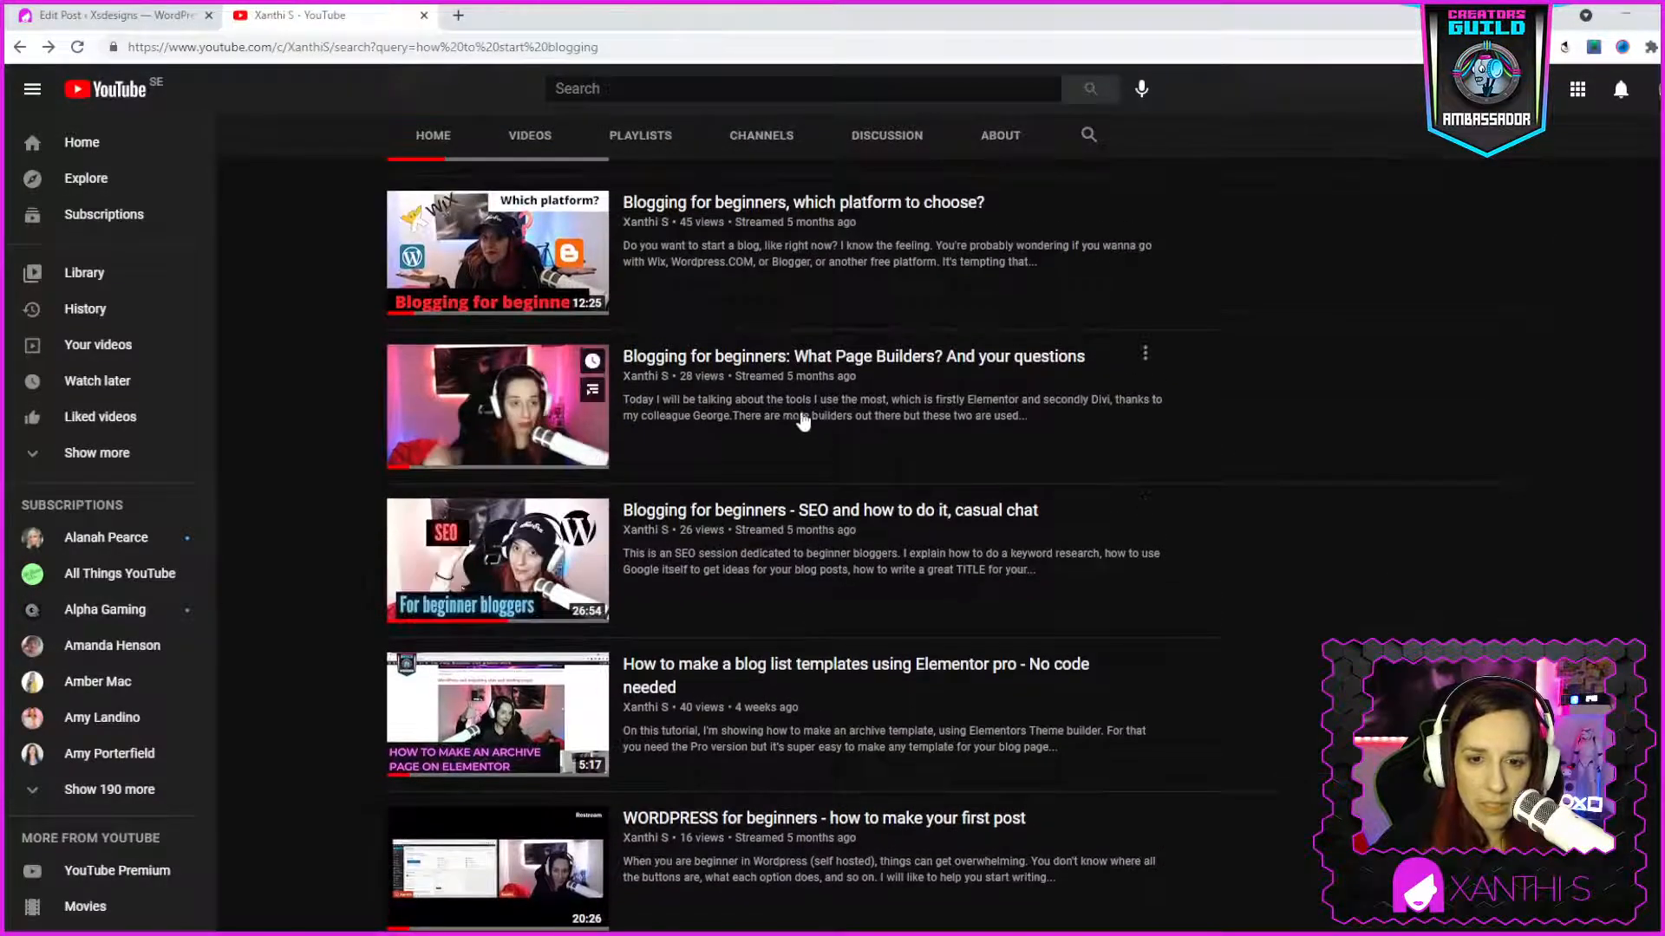
pyautogui.scroll(3, 789, 362)
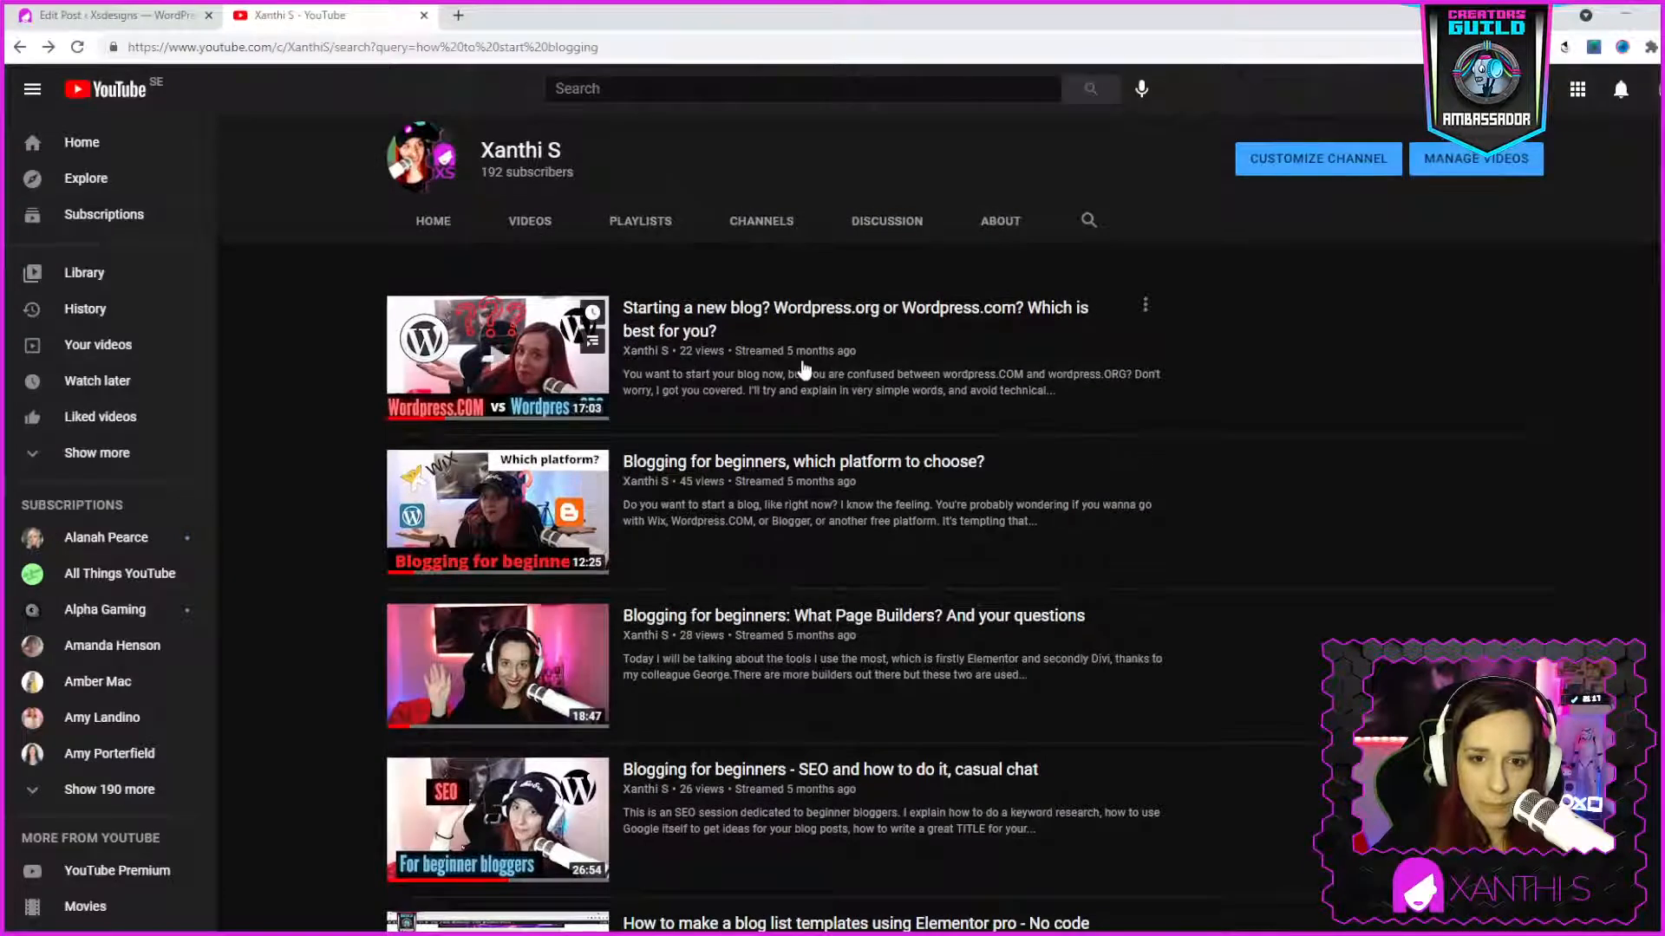
pyautogui.click(517, 222)
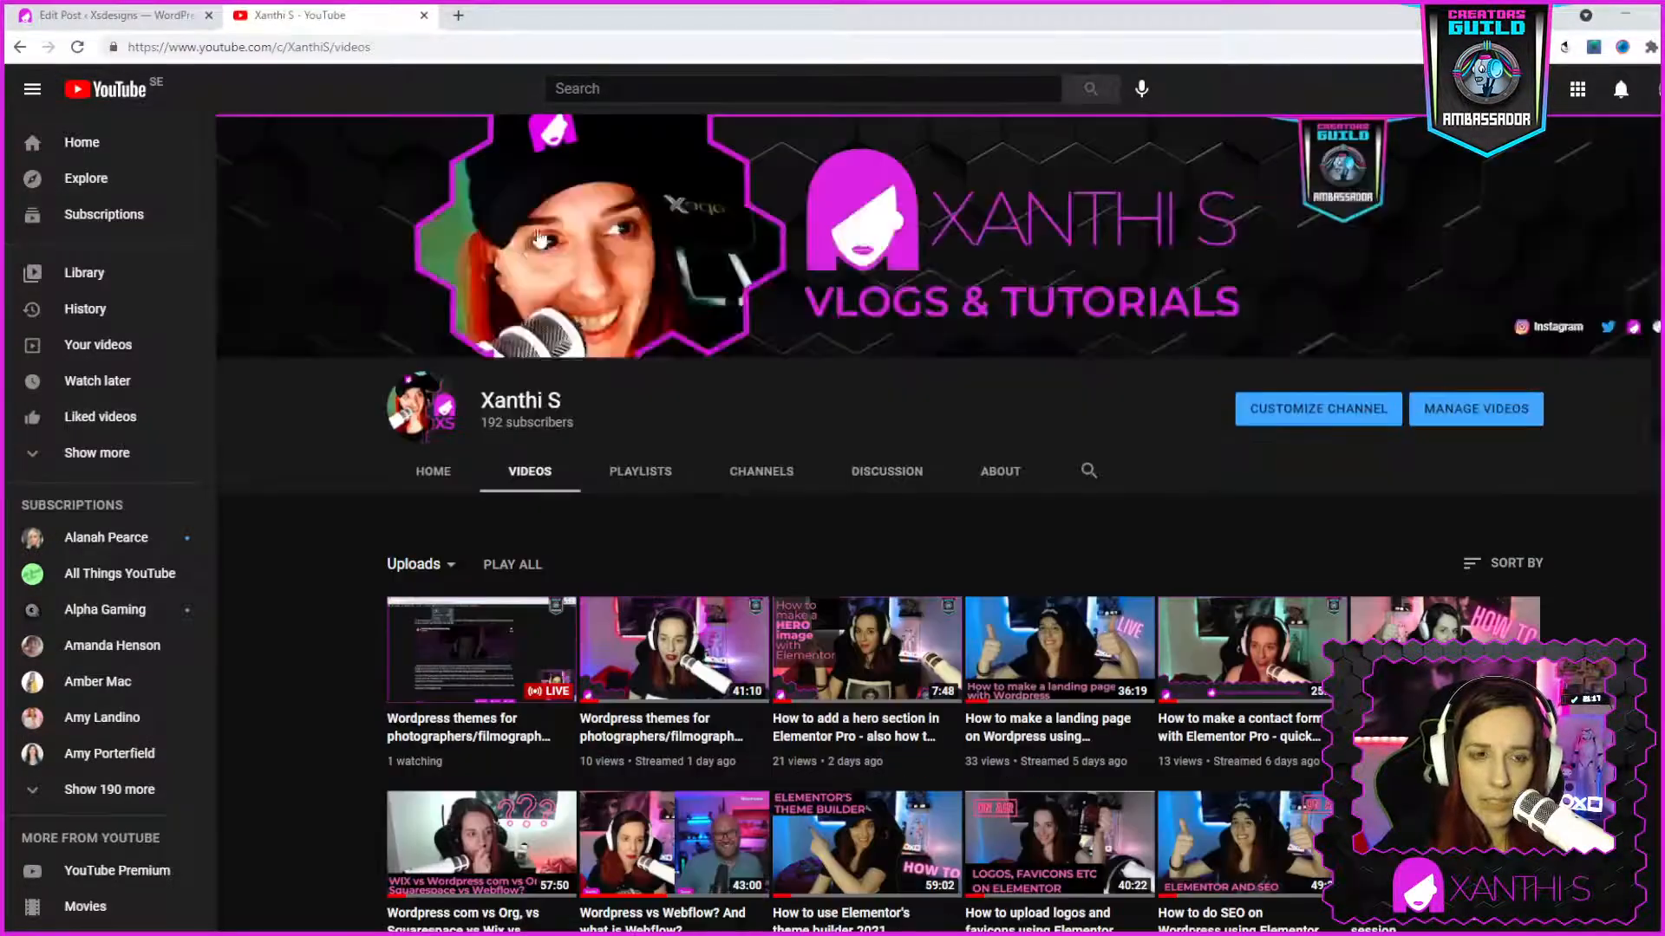
pyautogui.scroll(-3, 902, 610)
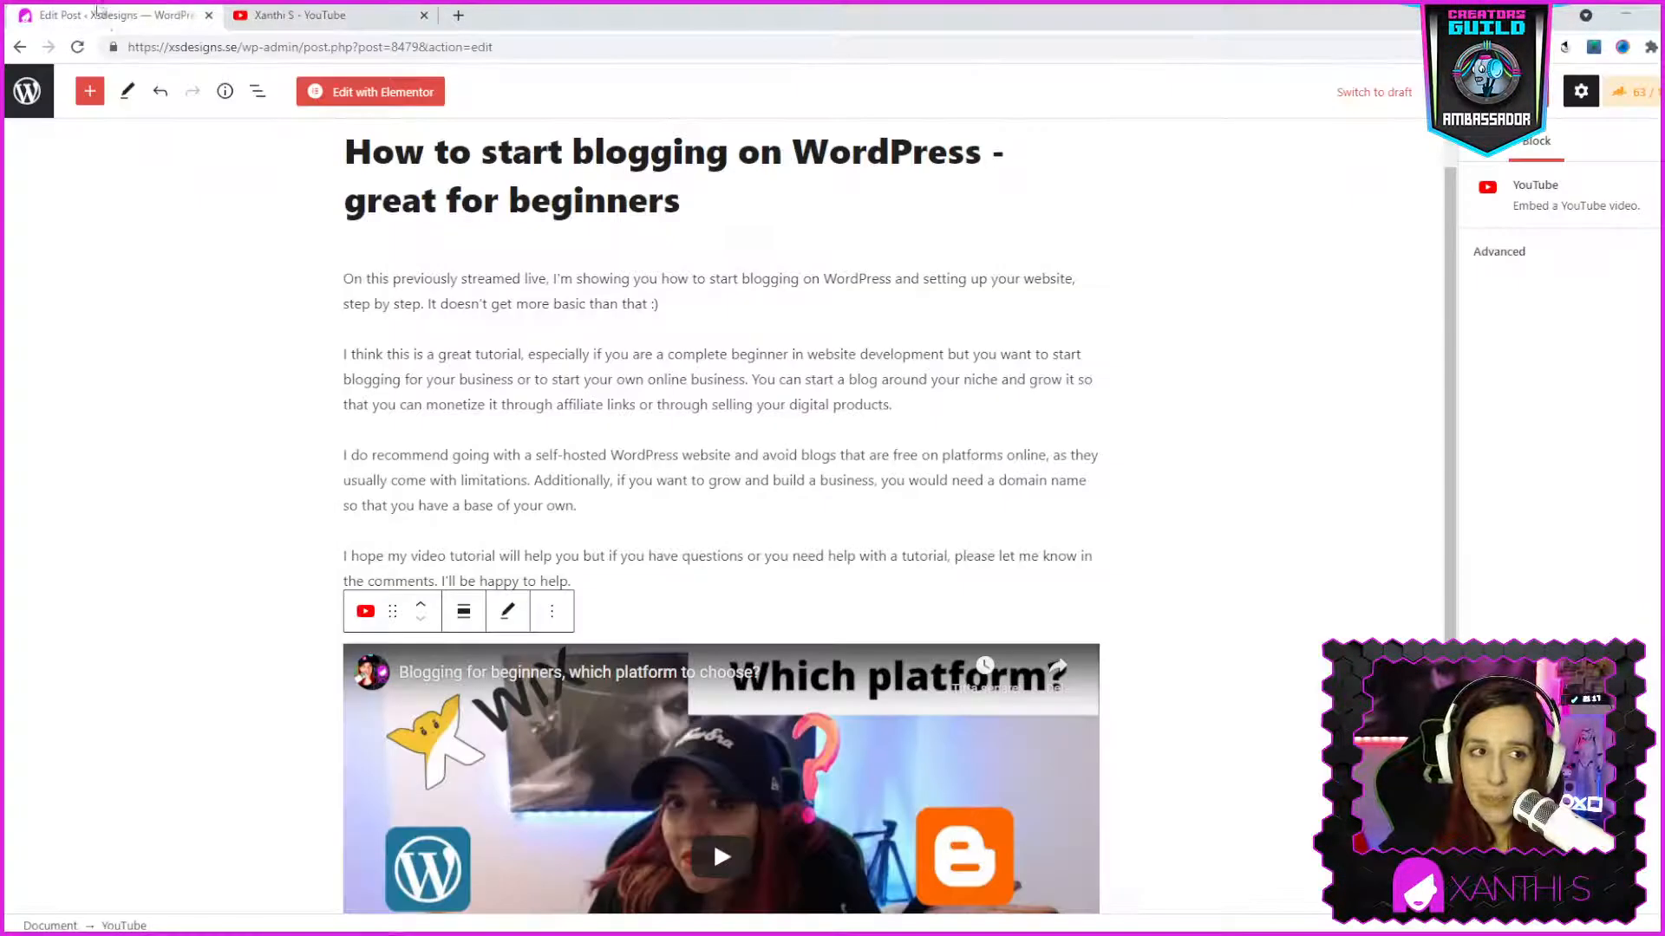
# Return to the WordPress post editor and save the updated blogging post
pyautogui.click(99, 15)
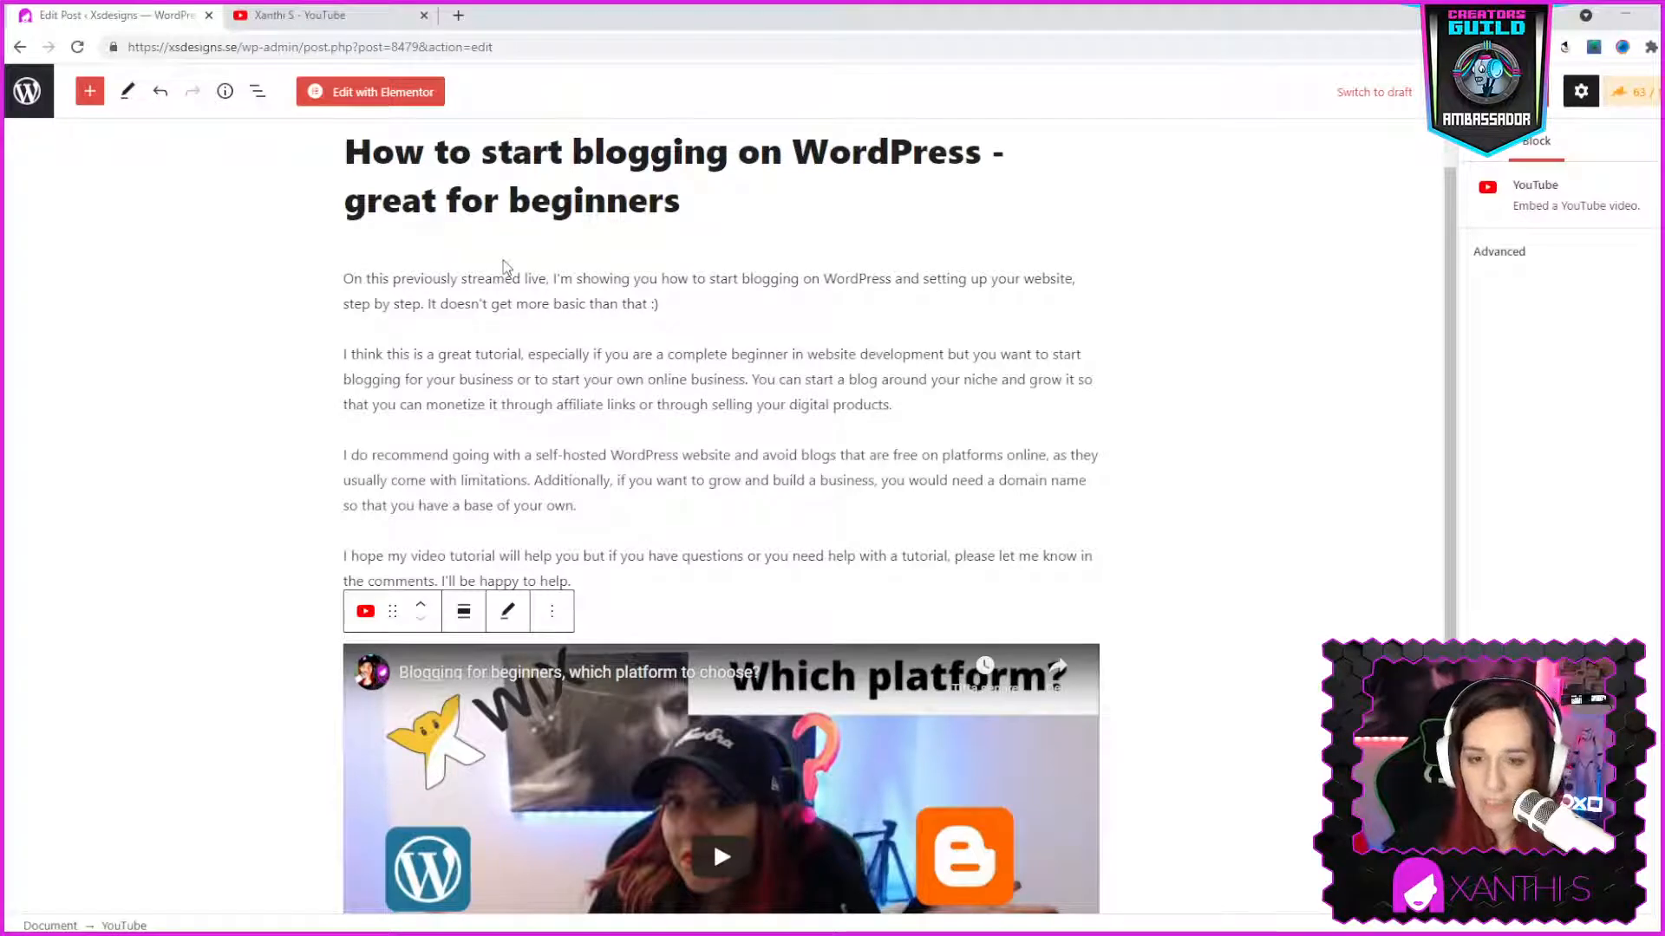
pyautogui.press('Return')
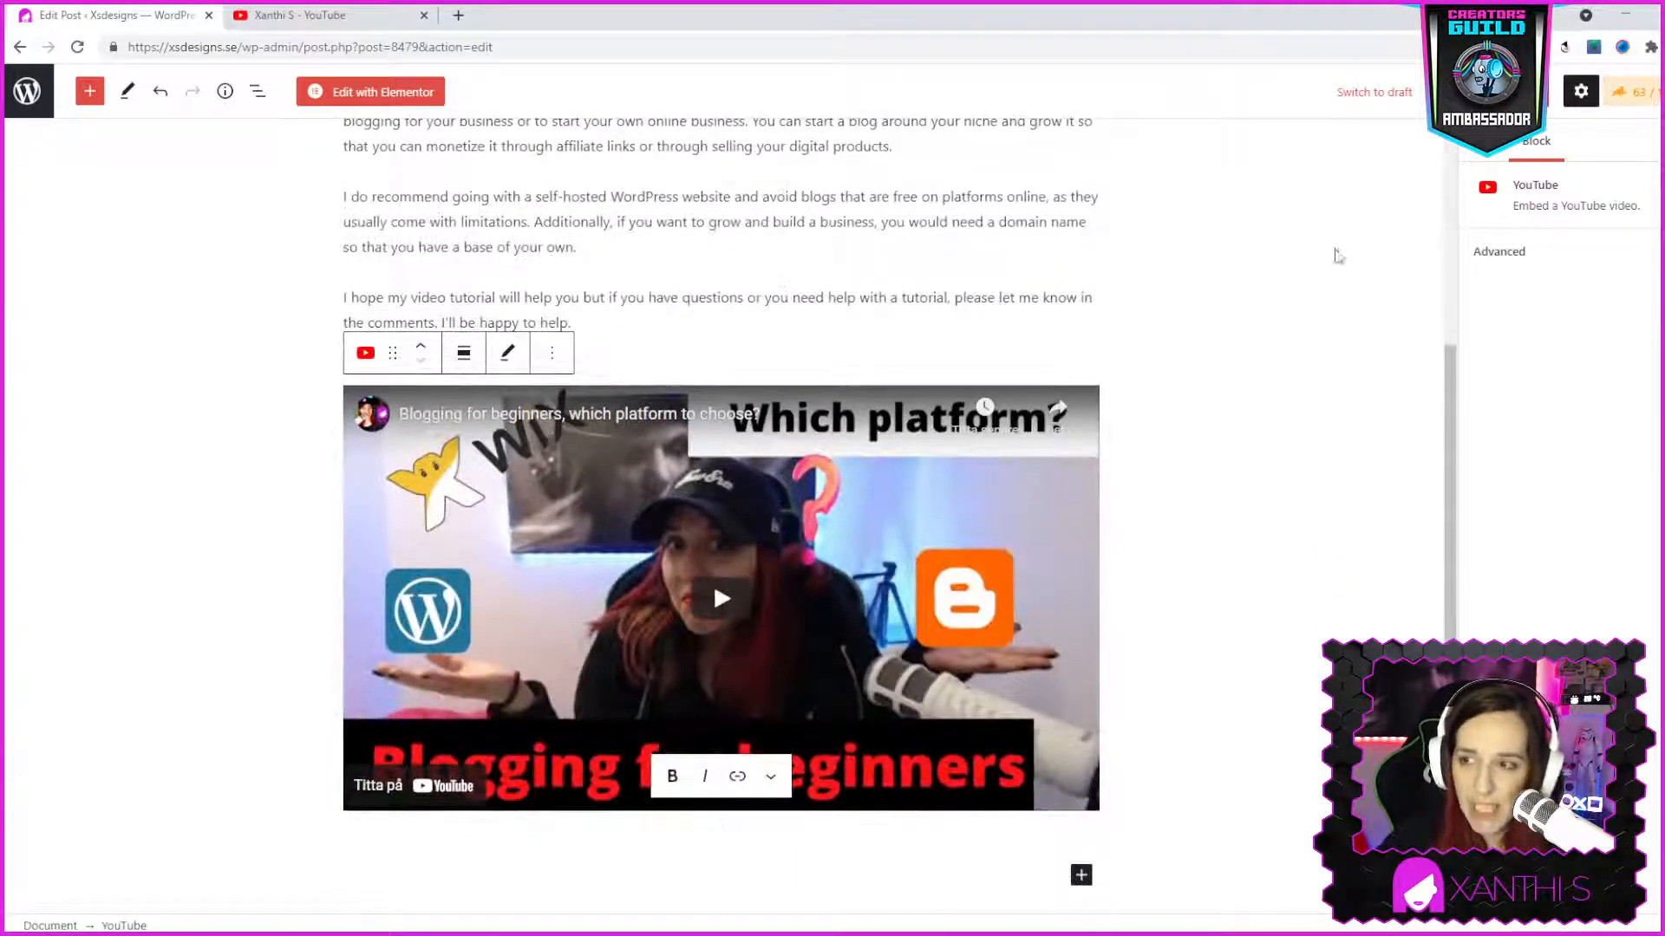
pyautogui.hotkey('ctrl', 's')
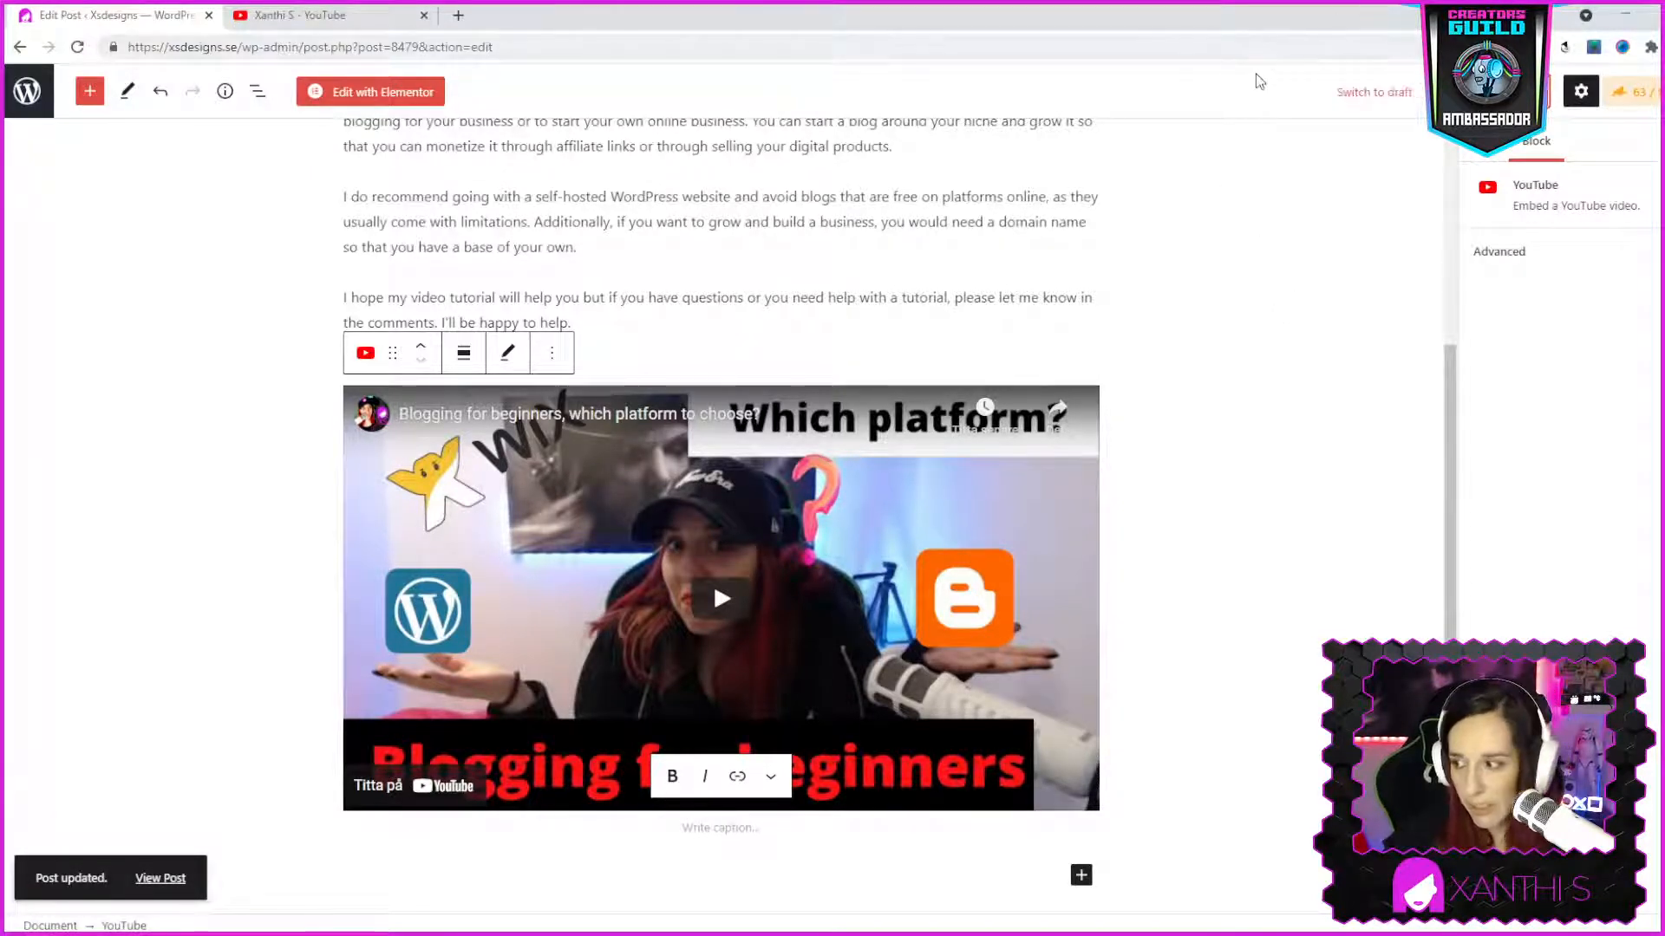
pyautogui.scroll(3, 546, 222)
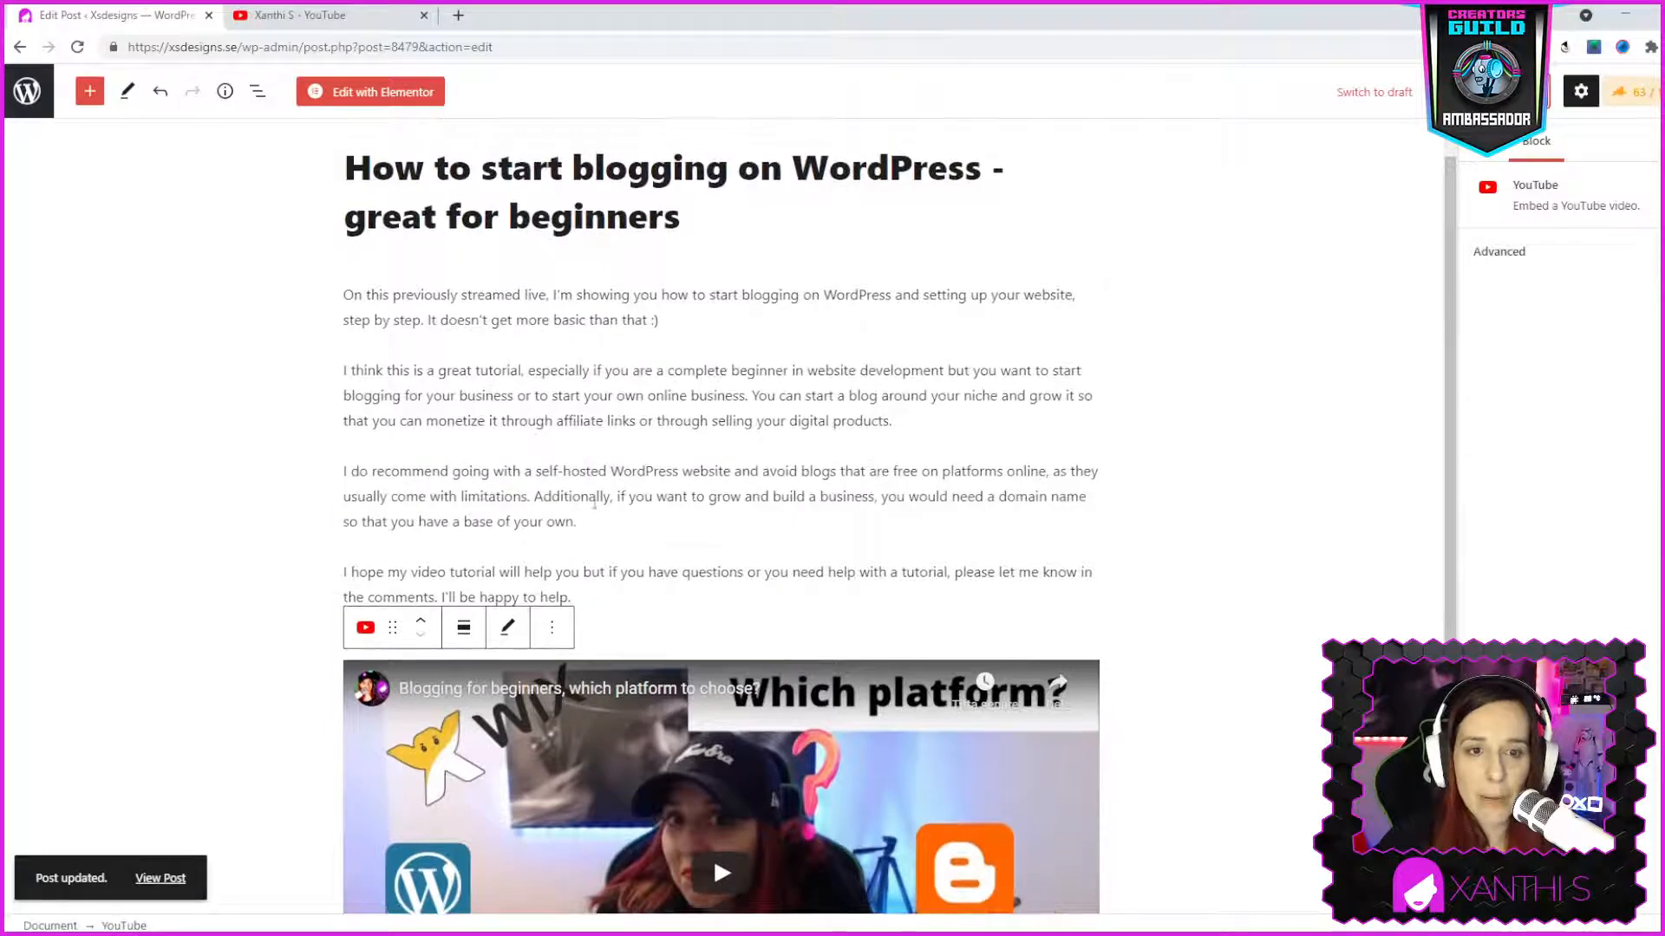
pyautogui.scroll(-3, 644, 289)
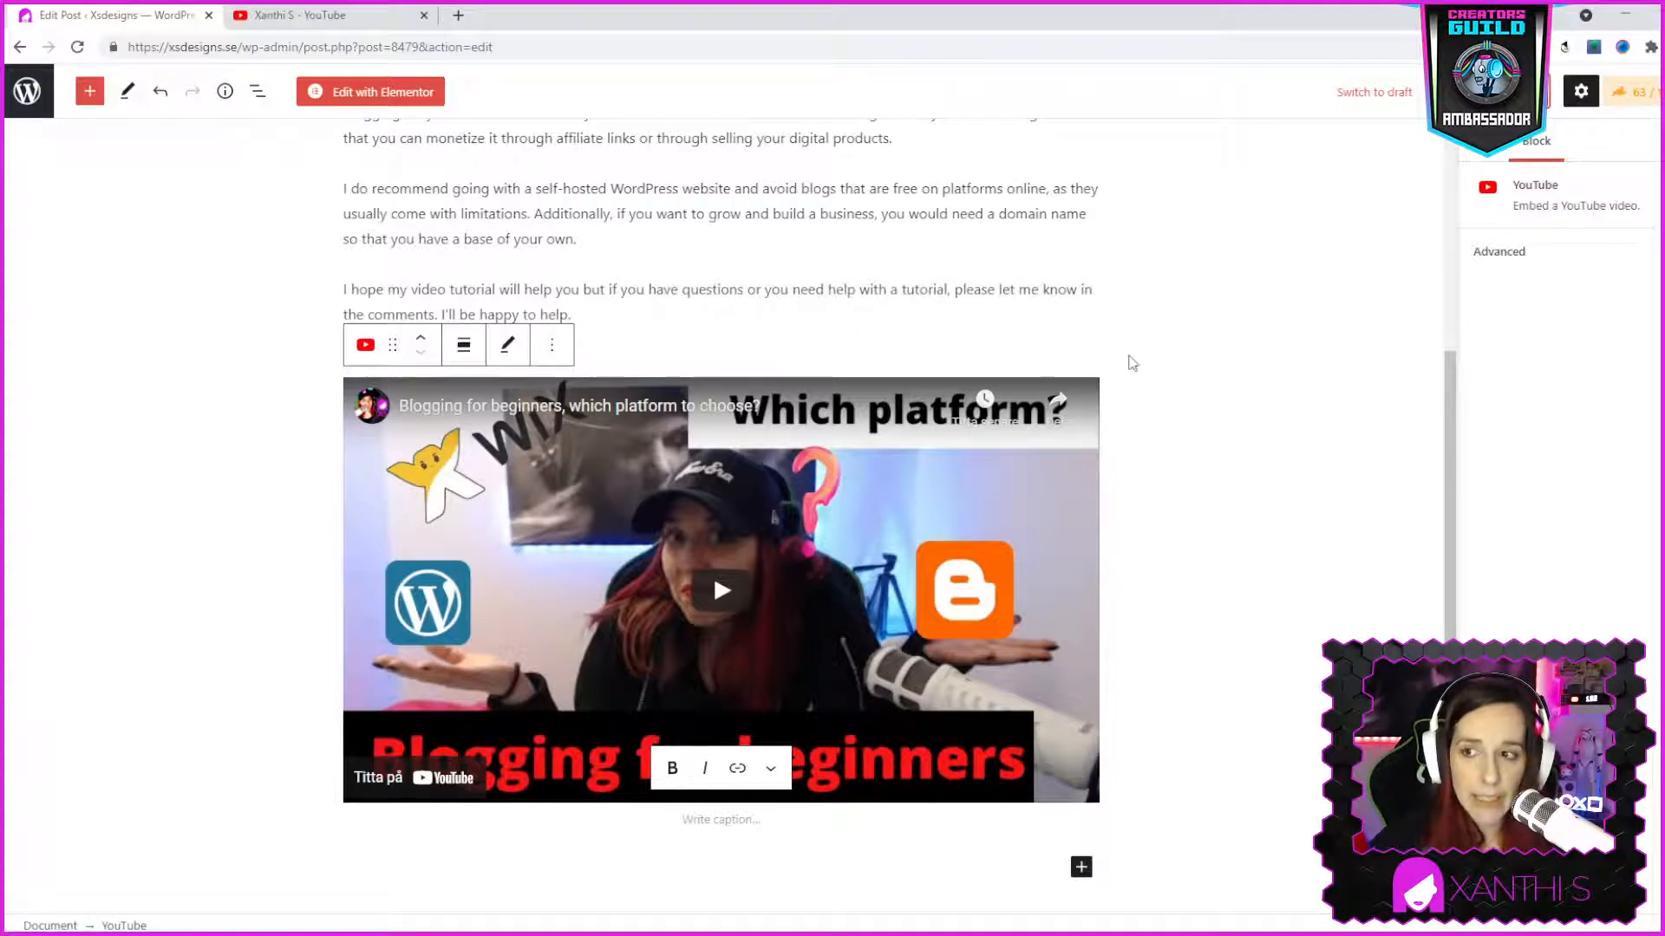
pyautogui.scroll(3, 1187, 612)
pyautogui.scroll(1, 1187, 611)
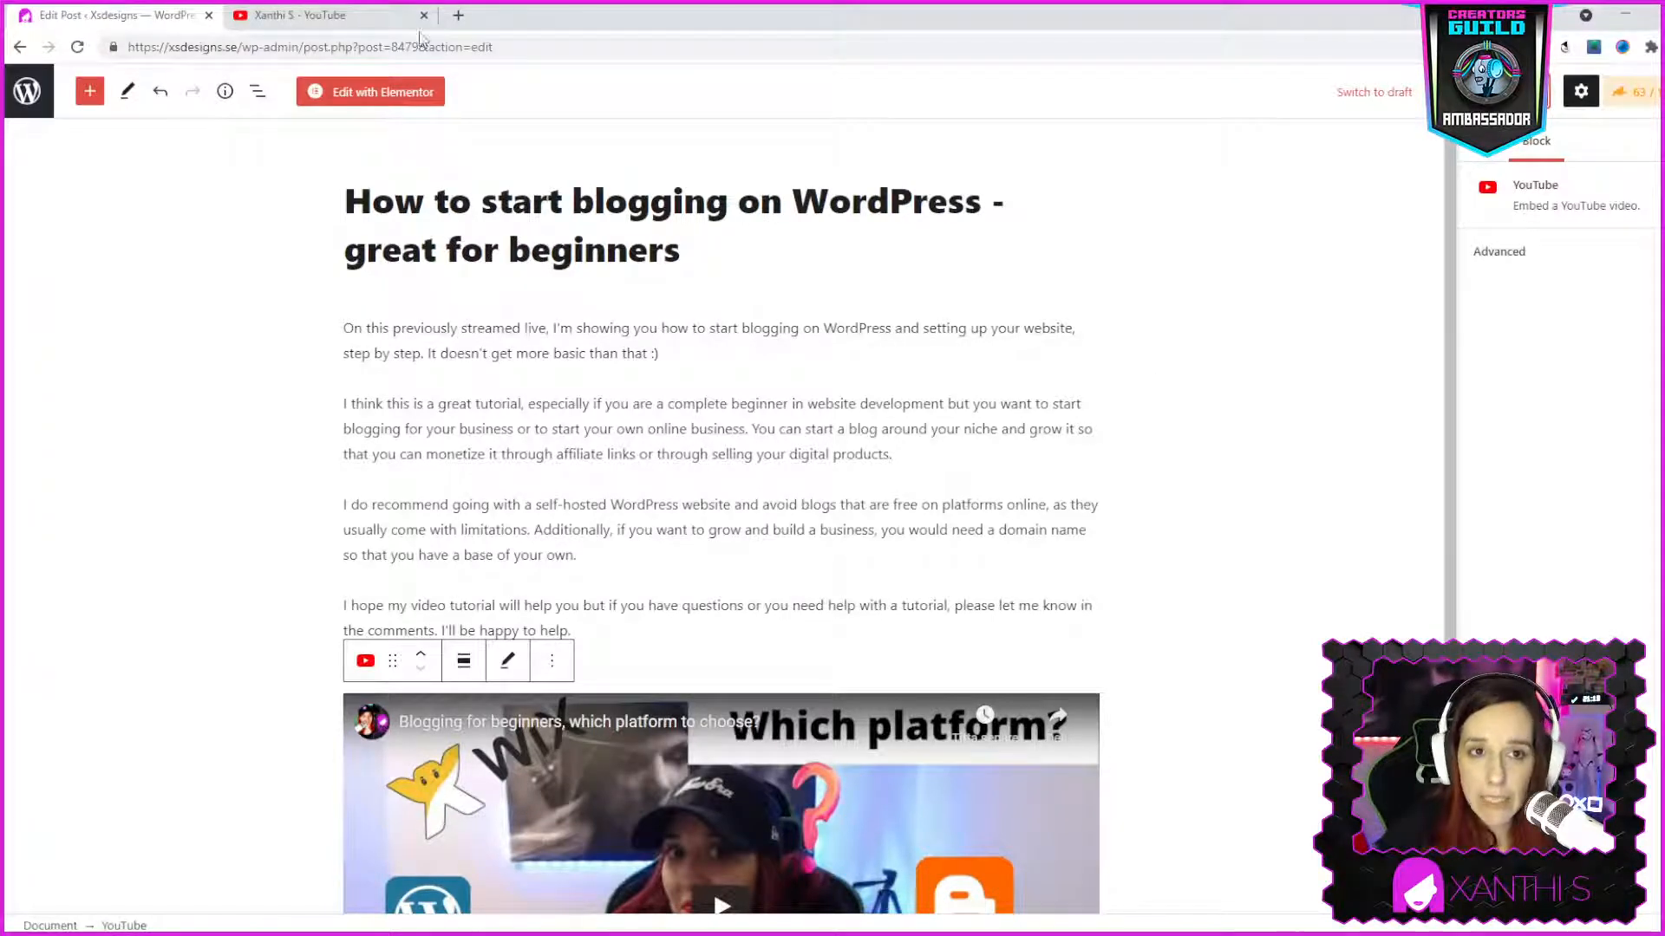
pyautogui.click(223, 356)
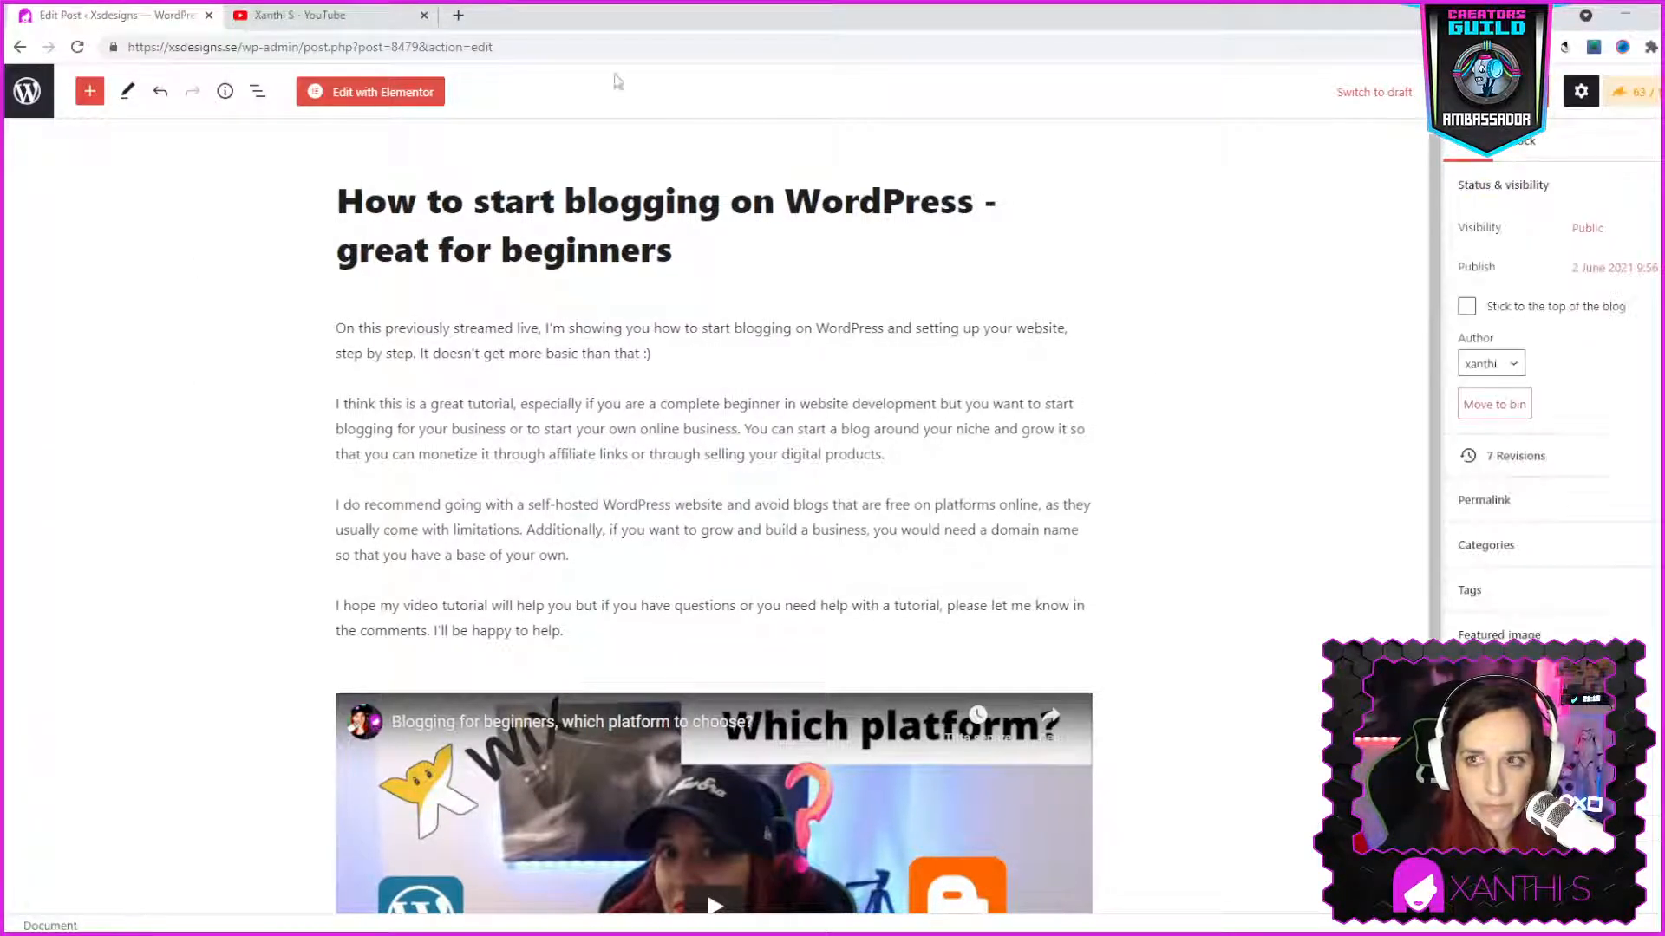
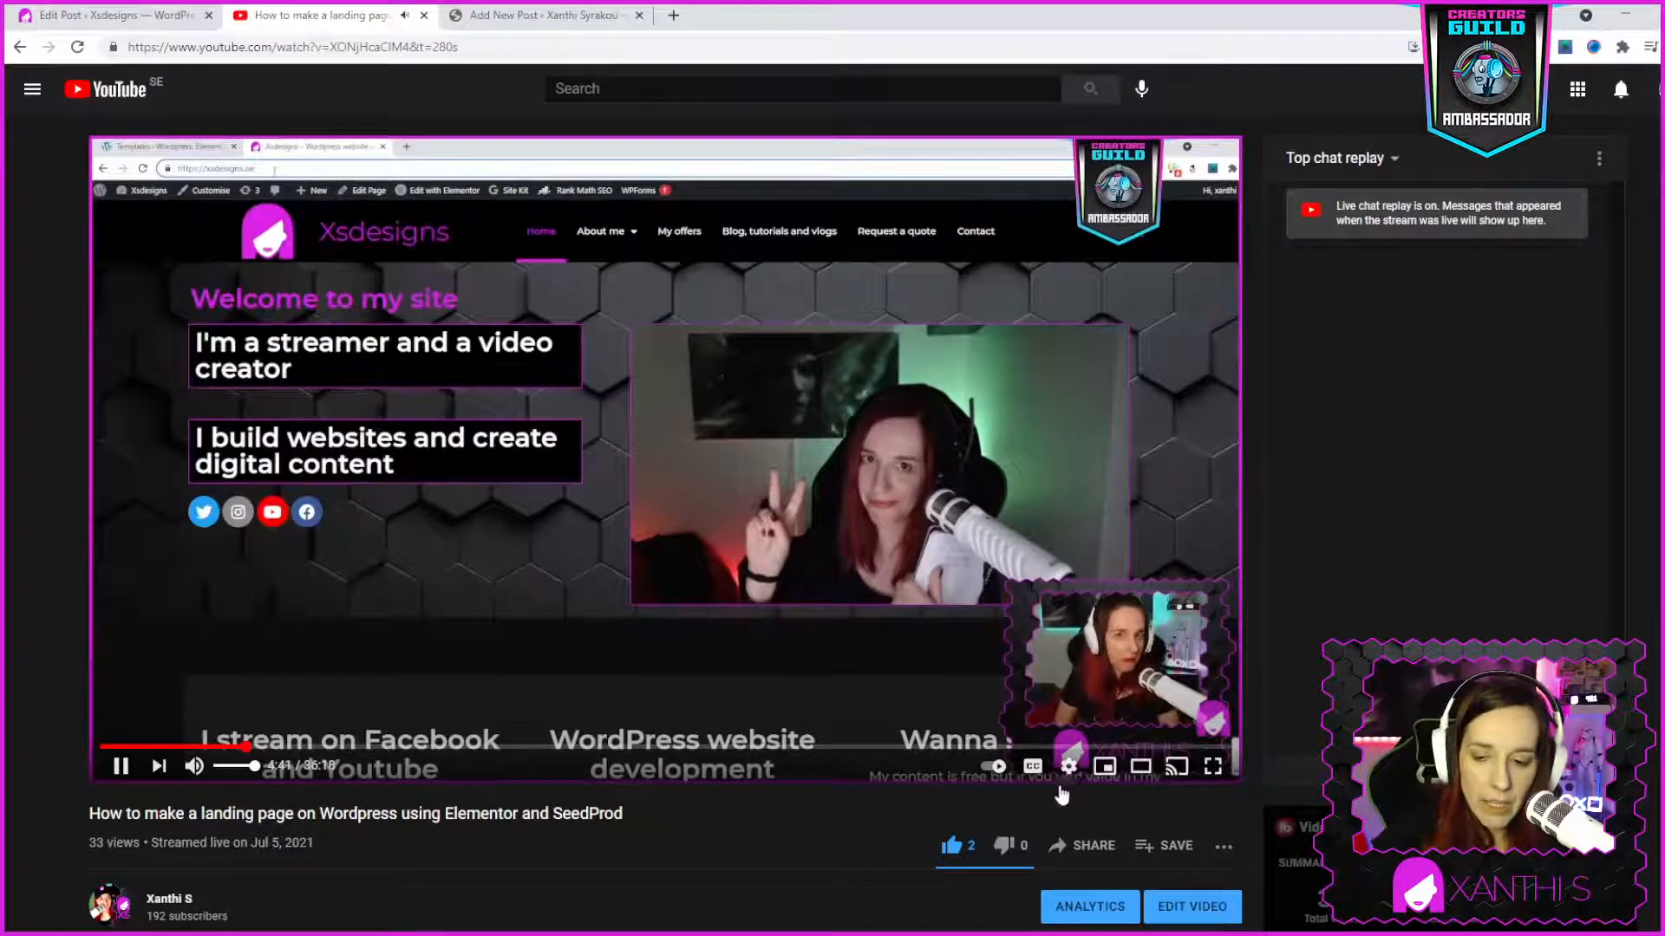
# Copy the share link of the landing page video, close the share dialog and switch to the new WordPress post
pyautogui.click(1082, 846)
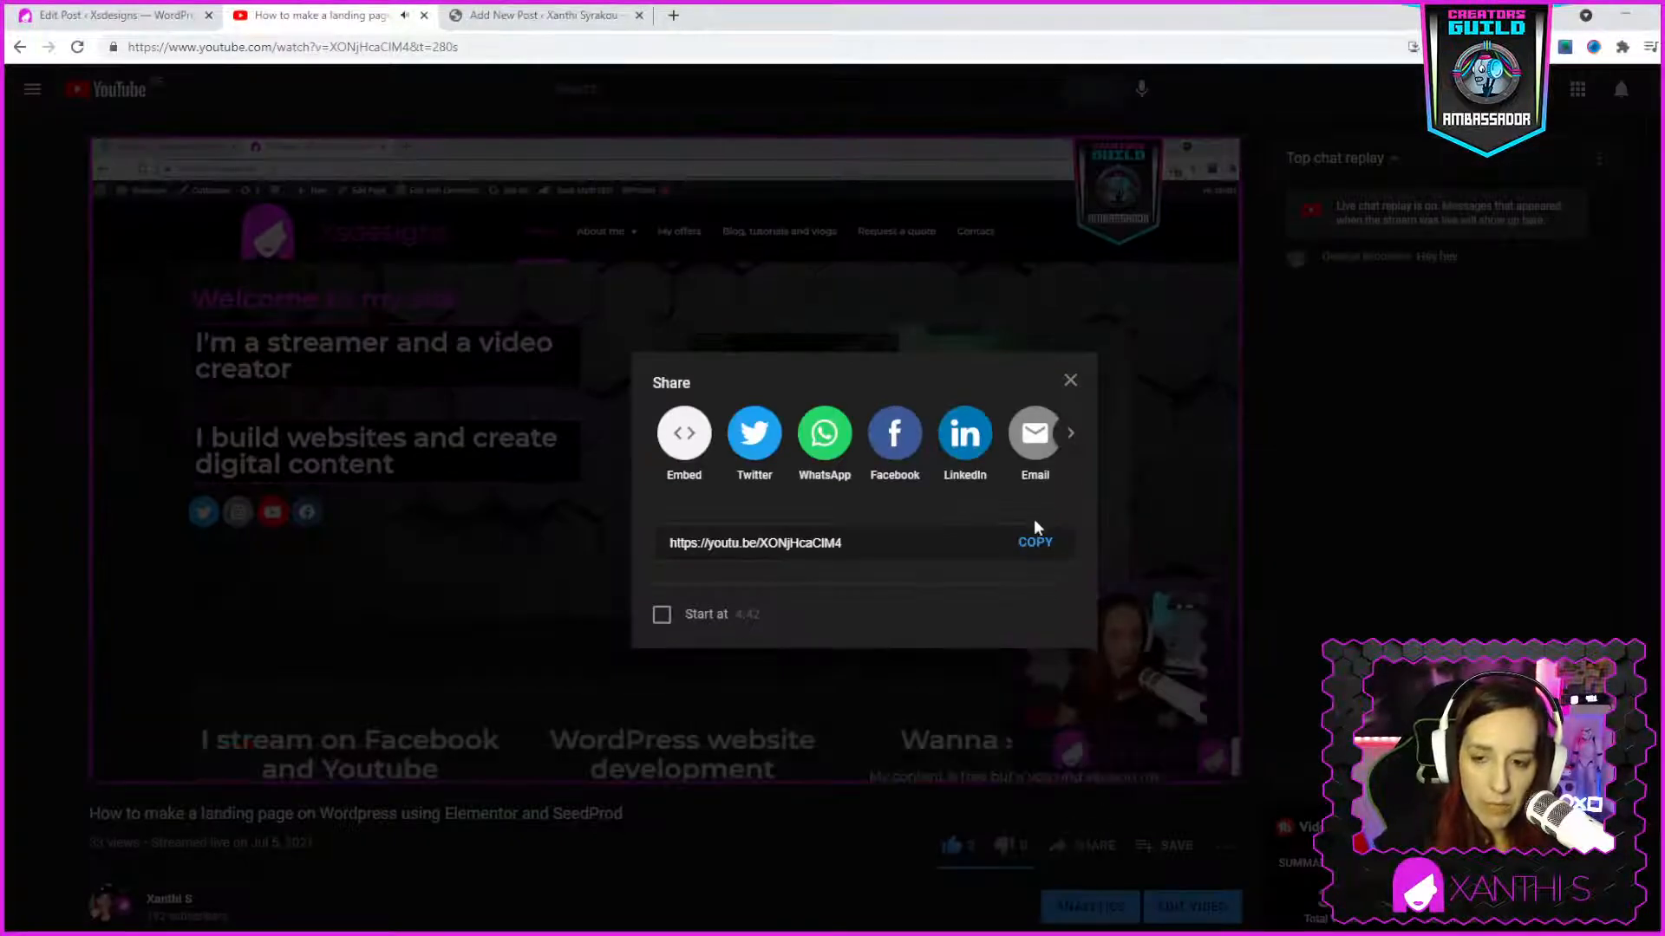
pyautogui.click(1035, 543)
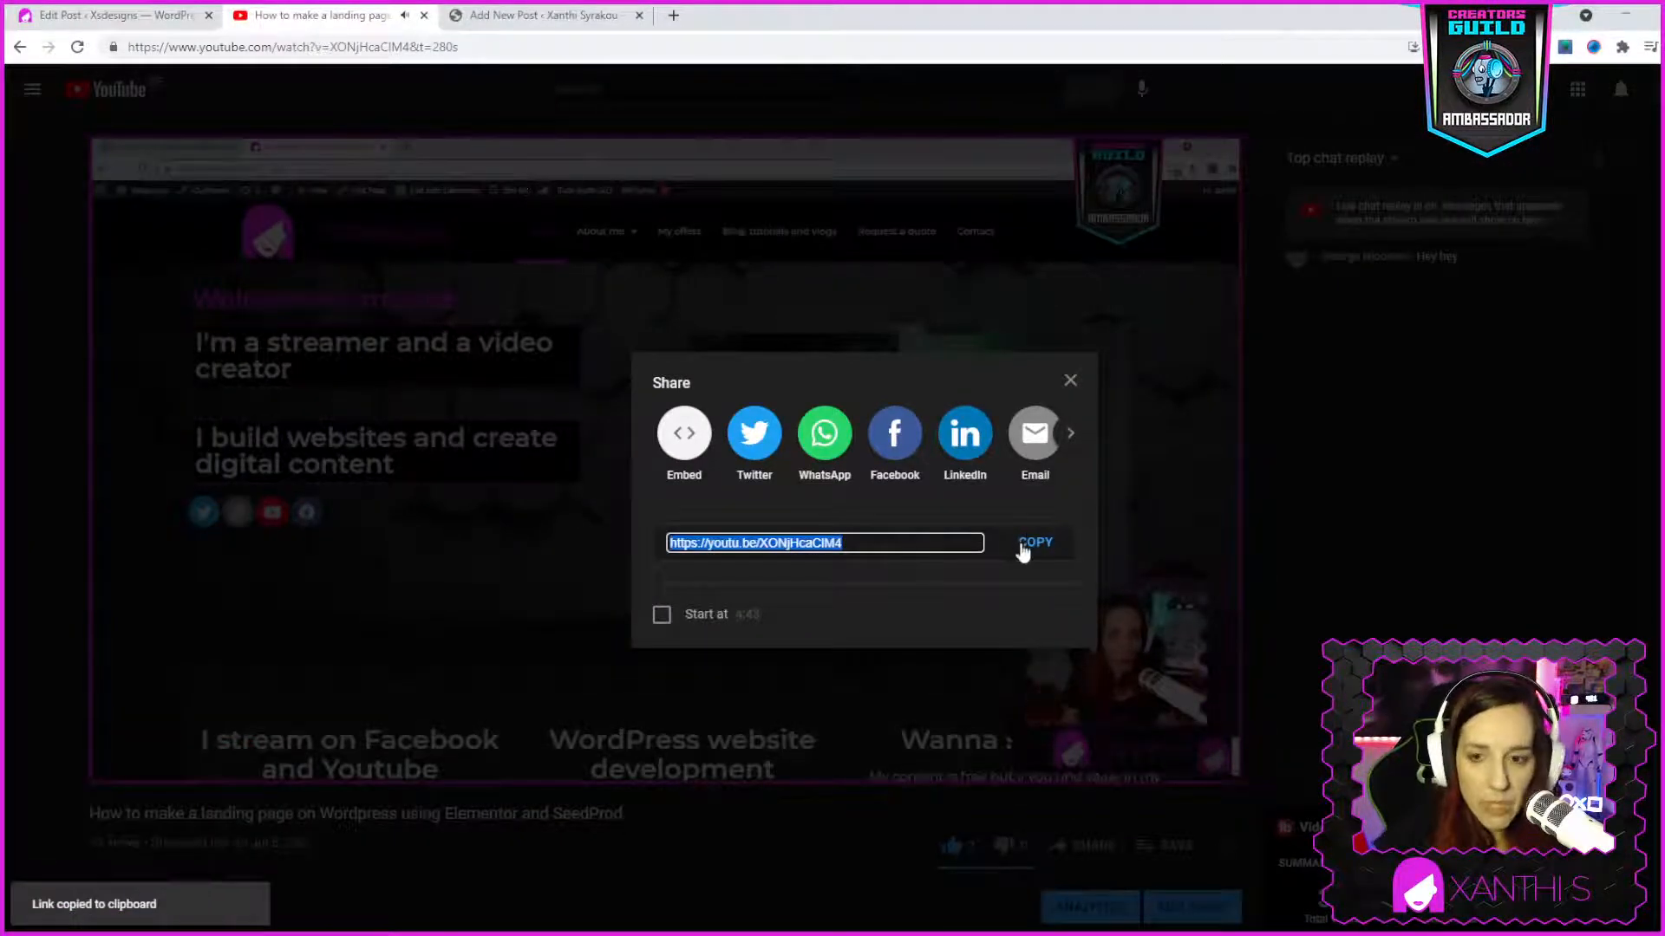
pyautogui.click(1070, 380)
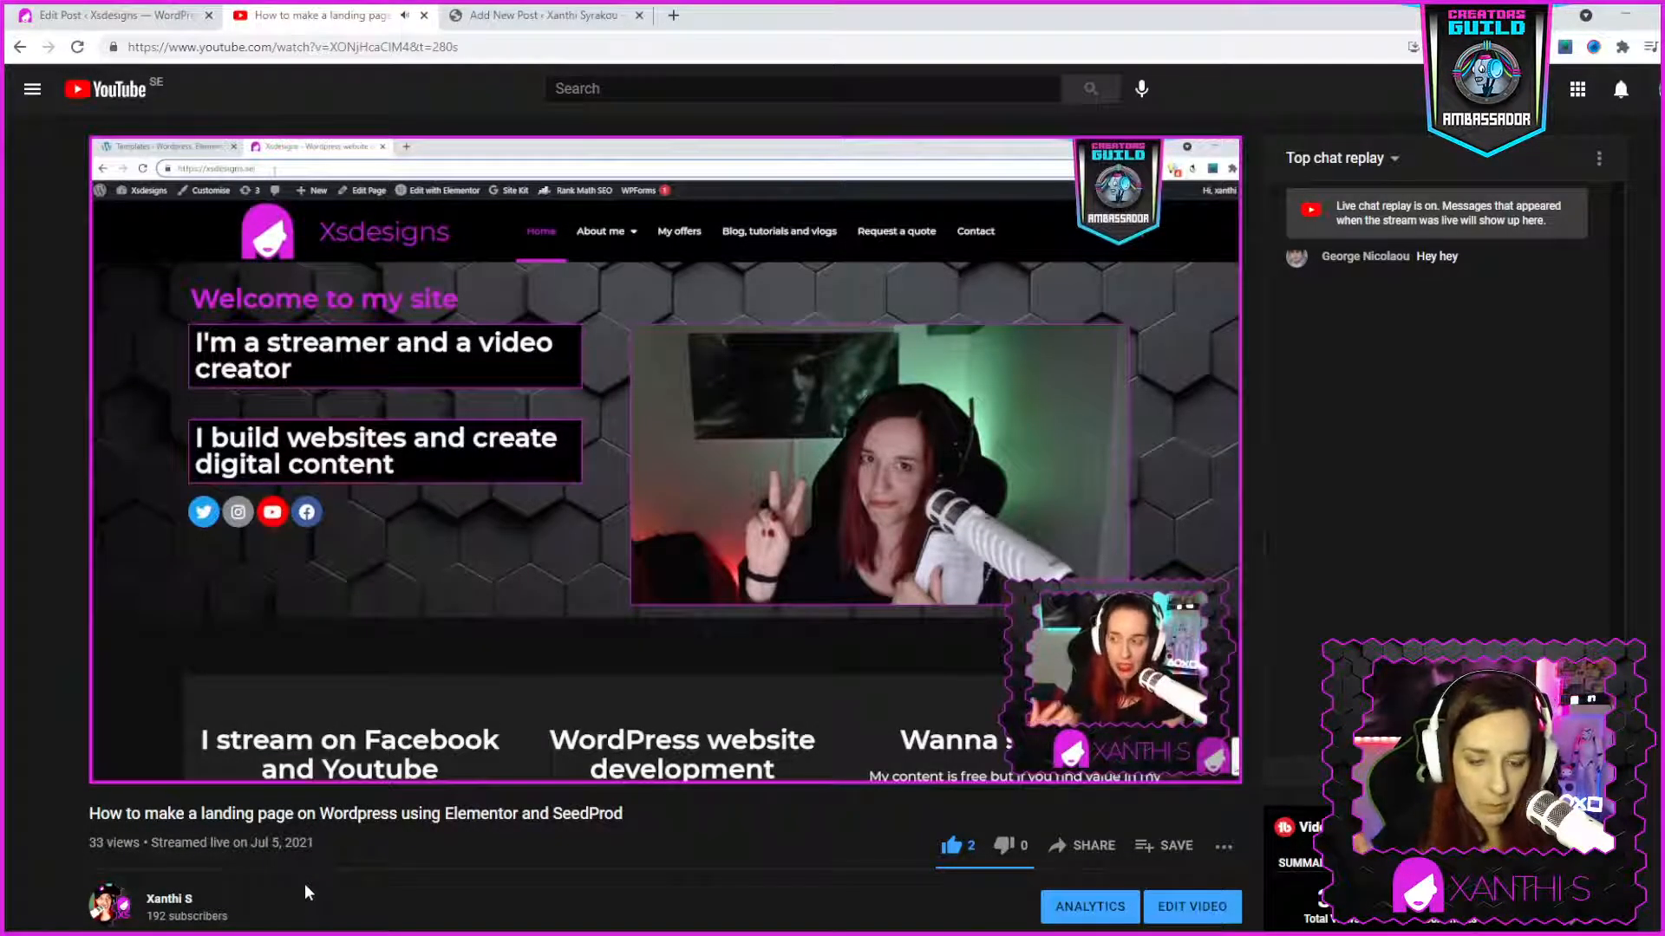
pyautogui.click(548, 21)
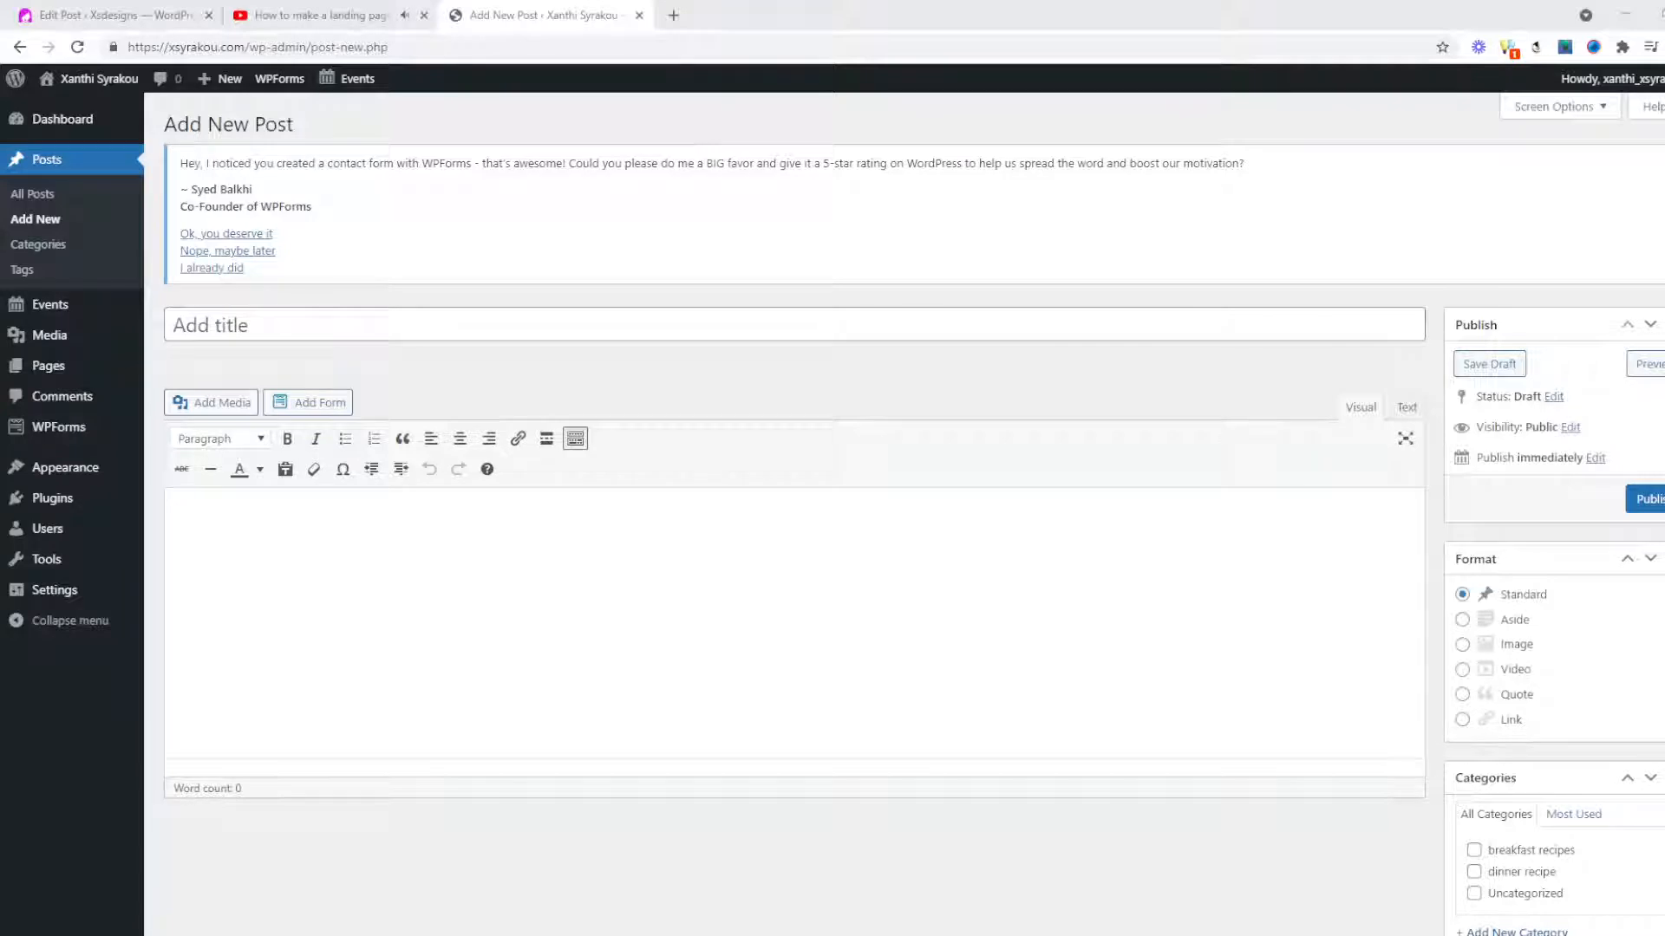
# Set the post format to Video and embed the copied video link in the body through the text view, returning to the visual view
pyautogui.click(1513, 670)
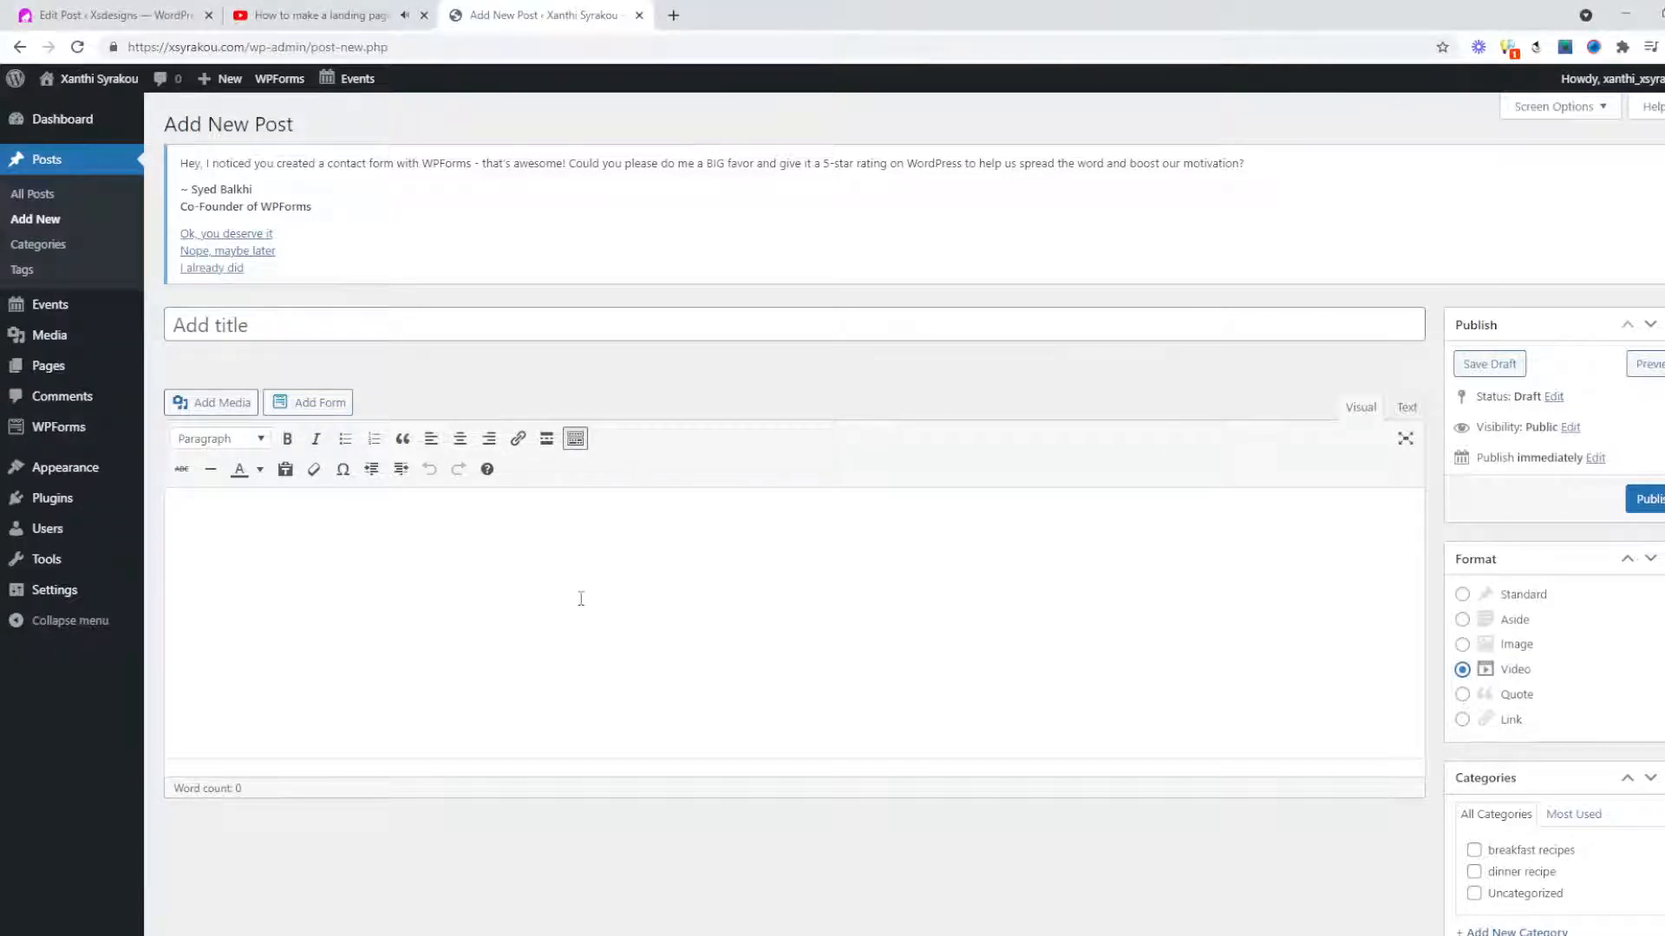
pyautogui.click(617, 577)
pyautogui.click(1407, 408)
pyautogui.hotkey('ctrl', 'v')
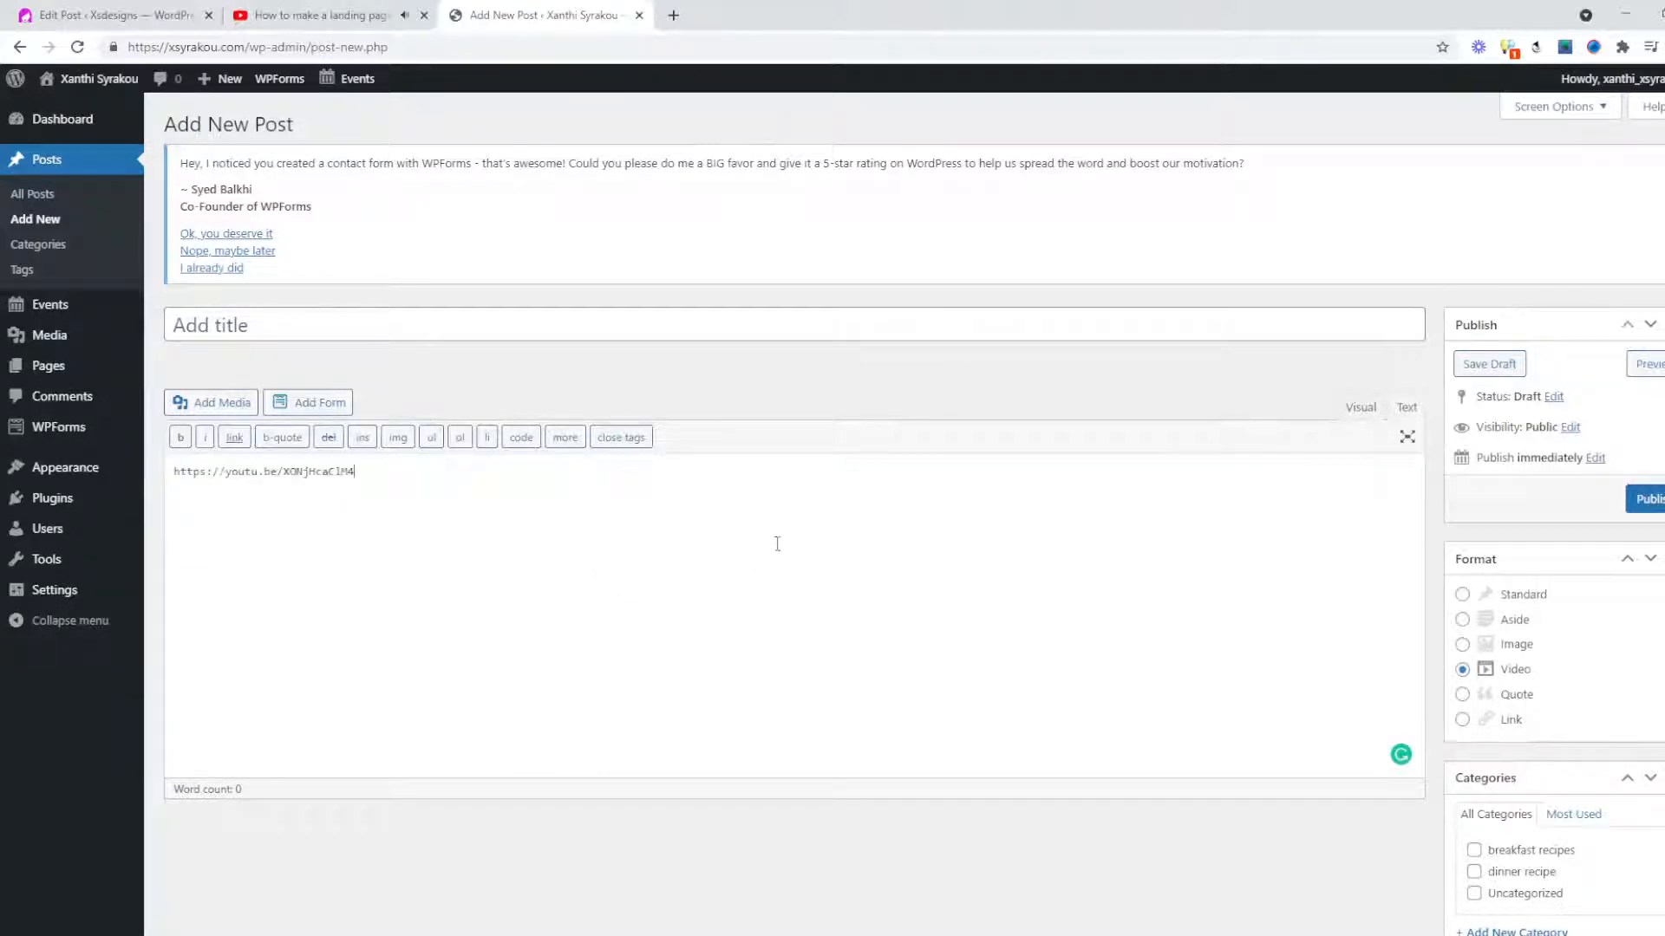
pyautogui.click(1360, 407)
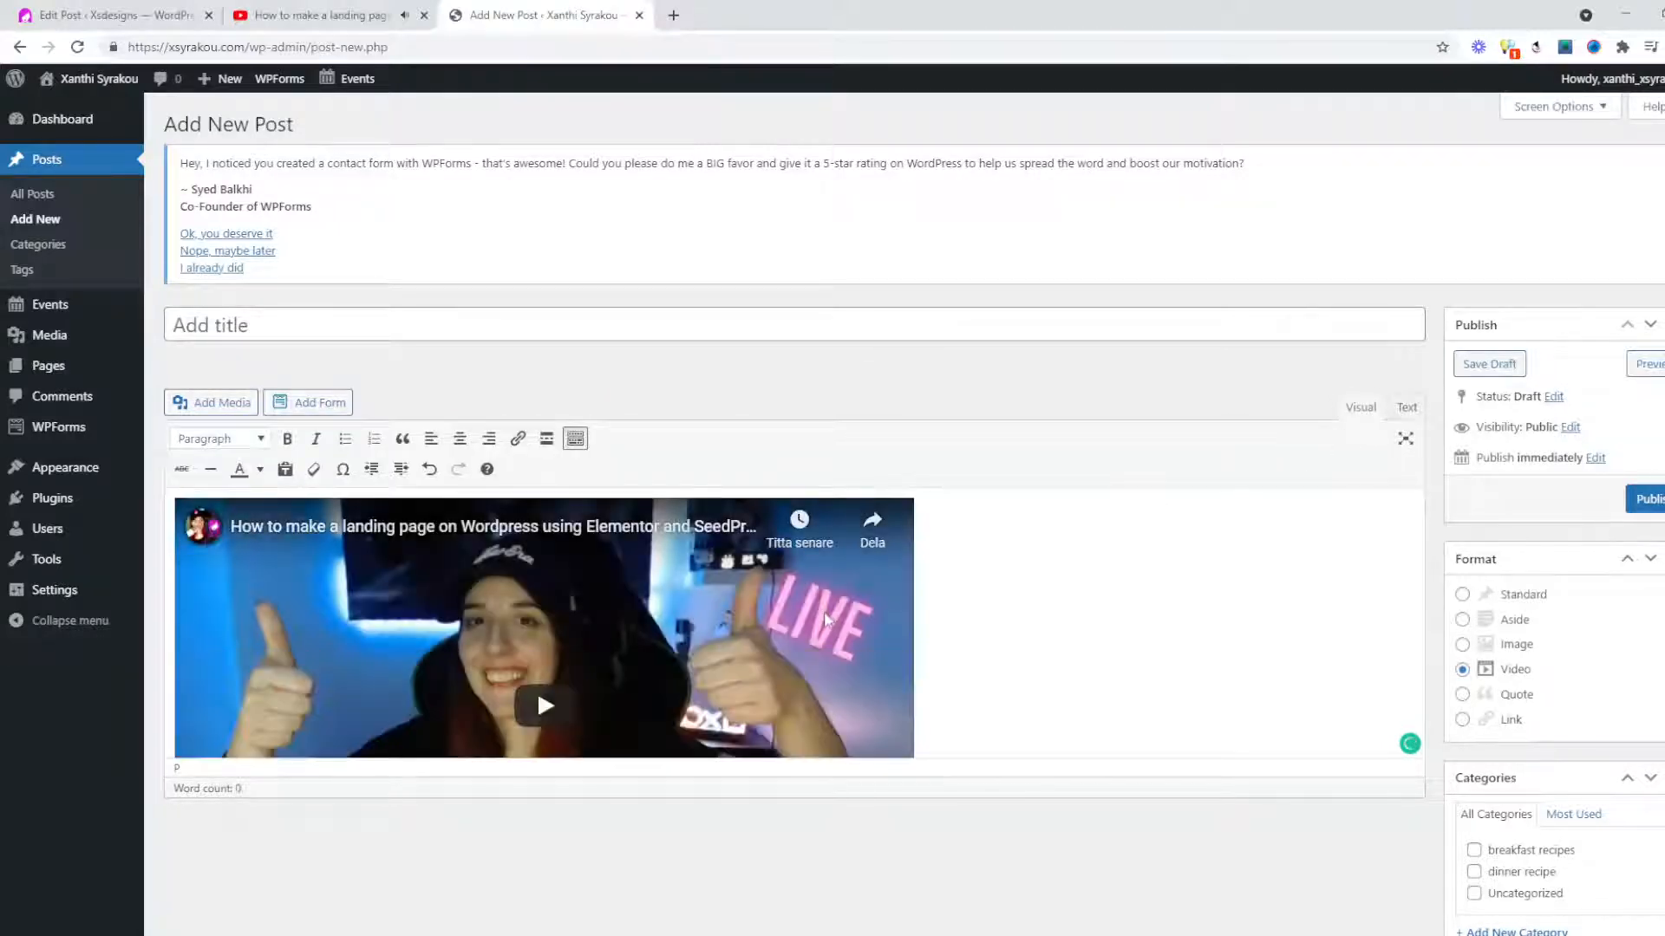
# Title the post "How to make a landing page using Wordpress and elementor" and publish it
pyautogui.scroll(-2, 1647, 436)
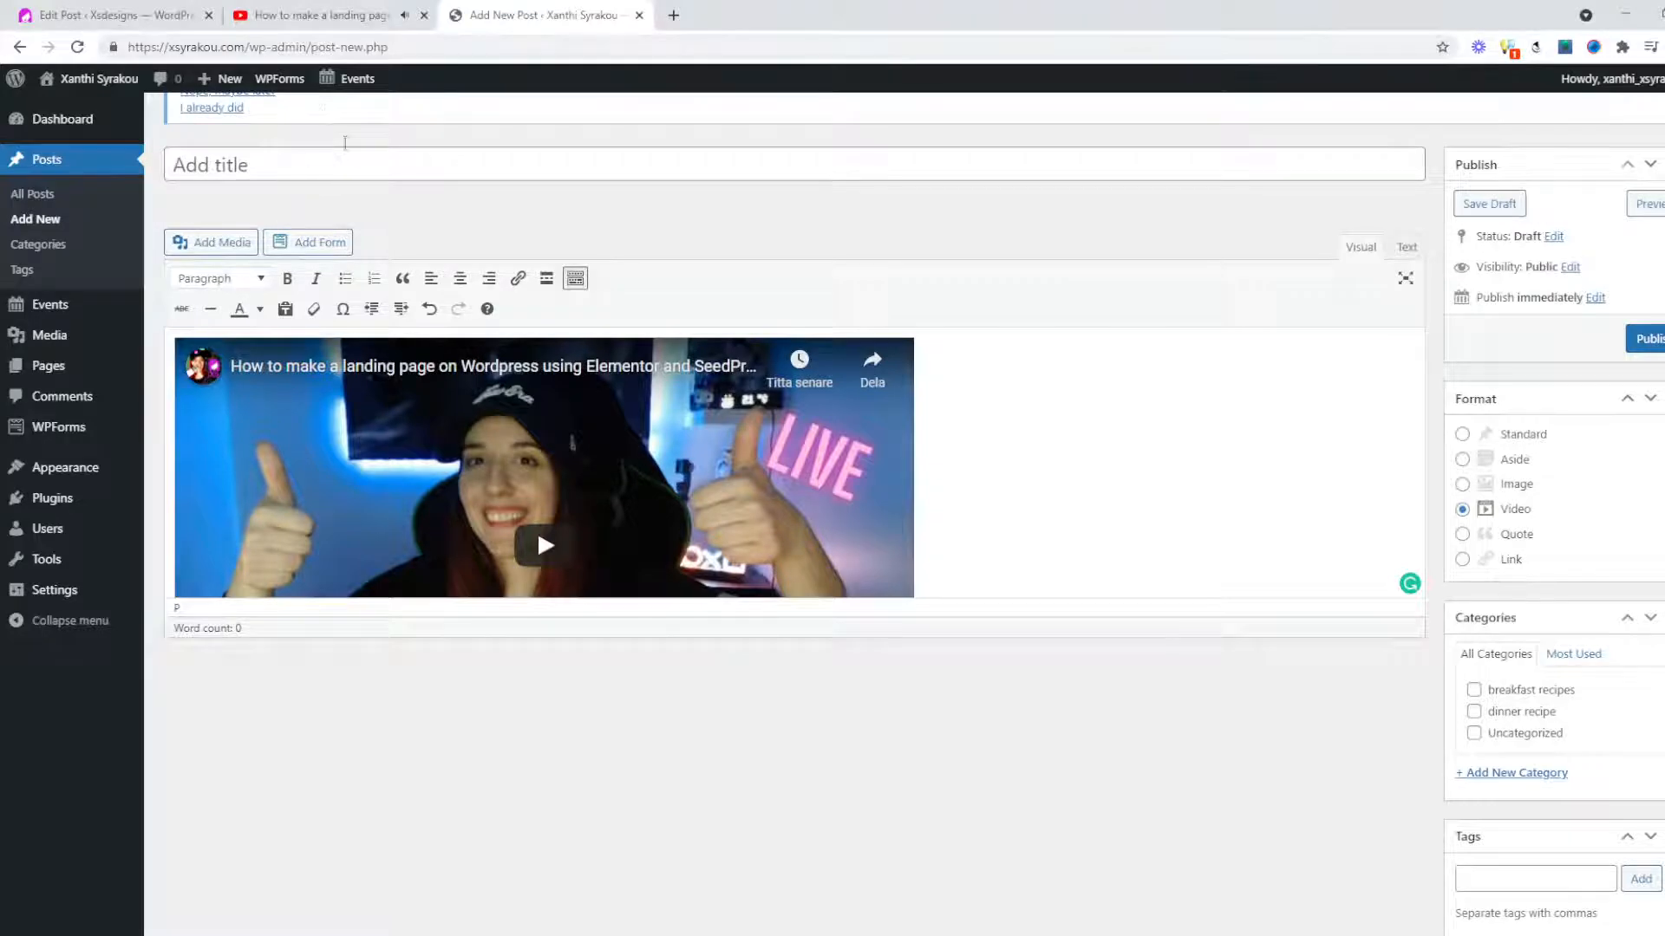
pyautogui.click(322, 164)
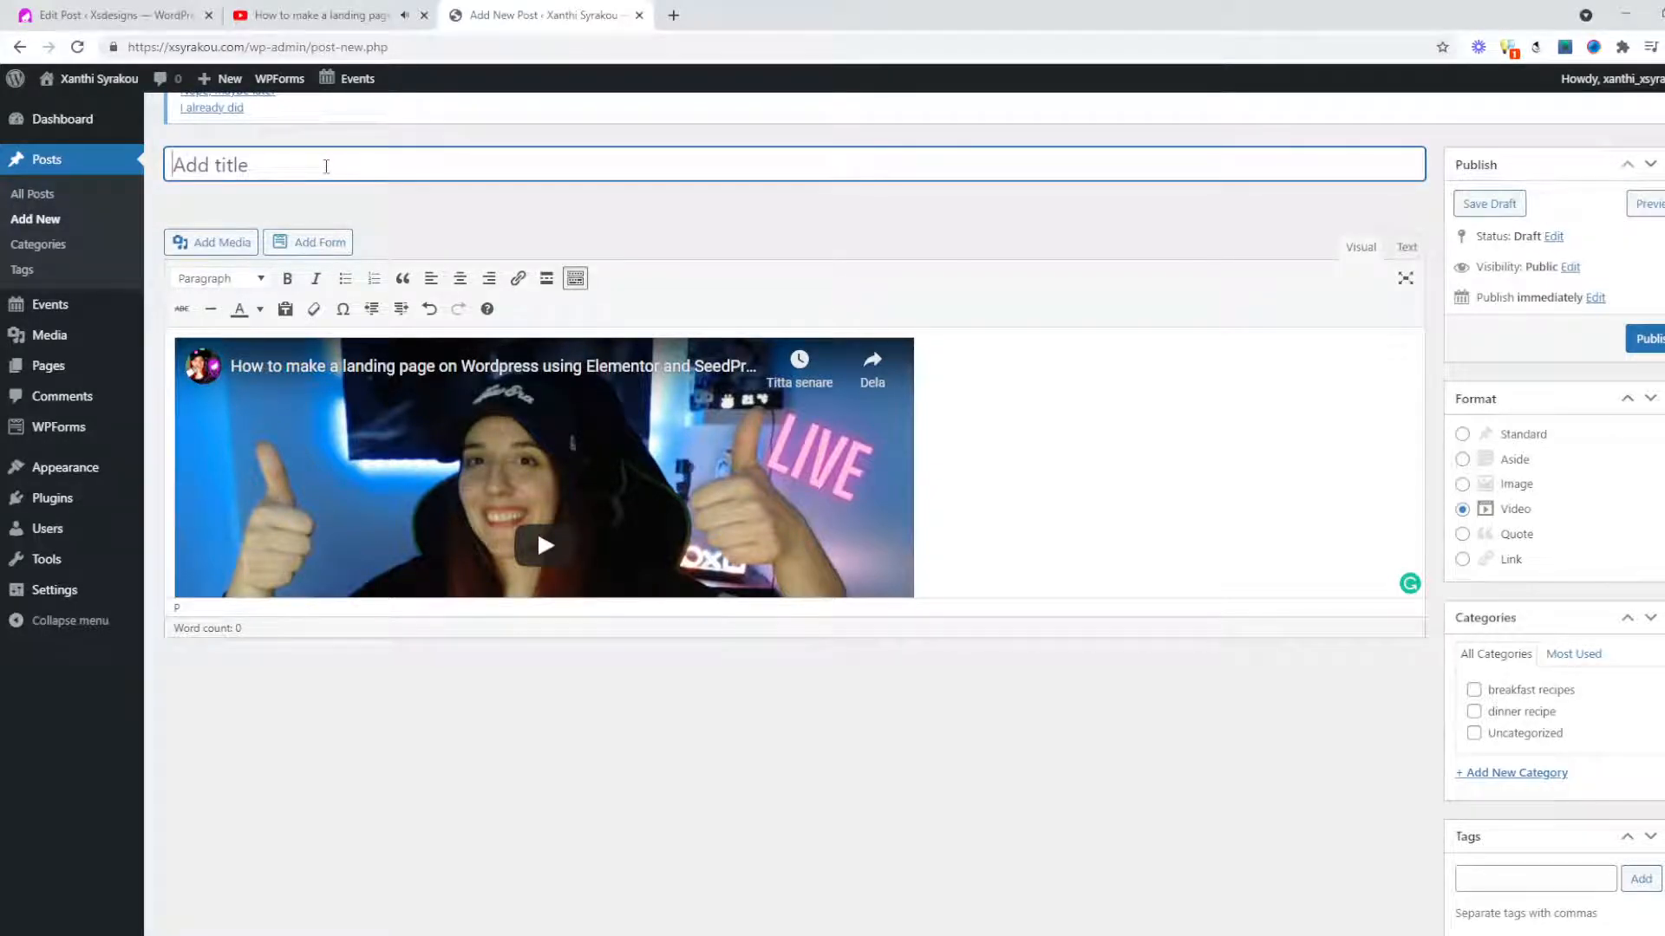
pyautogui.write('How to make a lan')
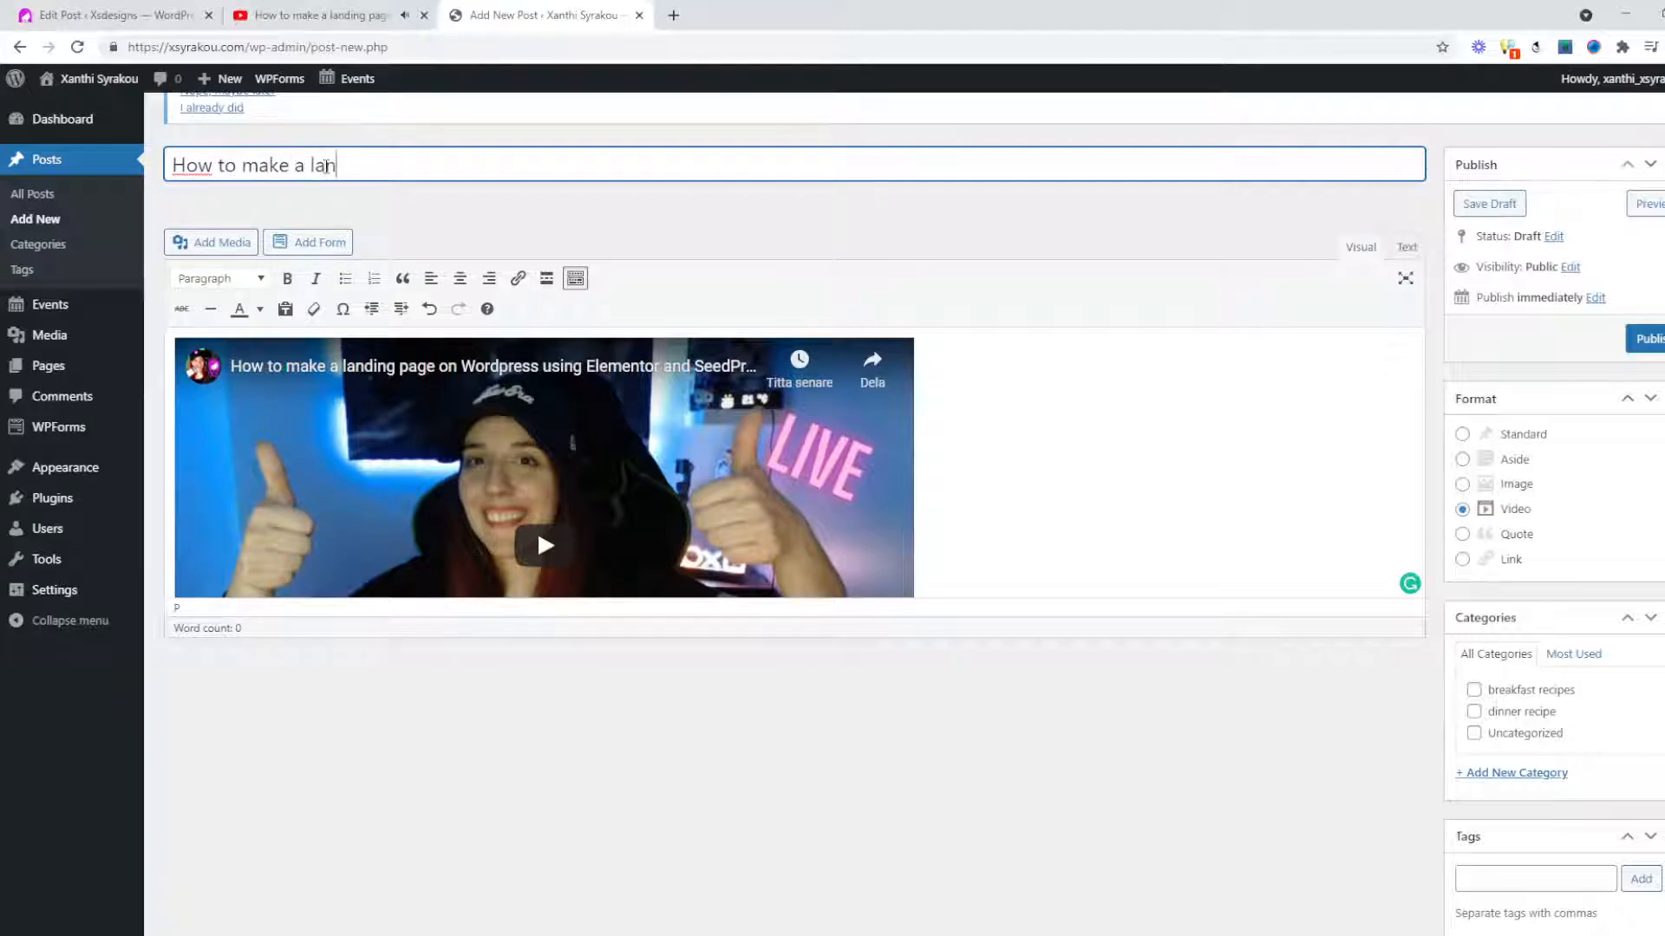
pyautogui.write('ding page using Wo')
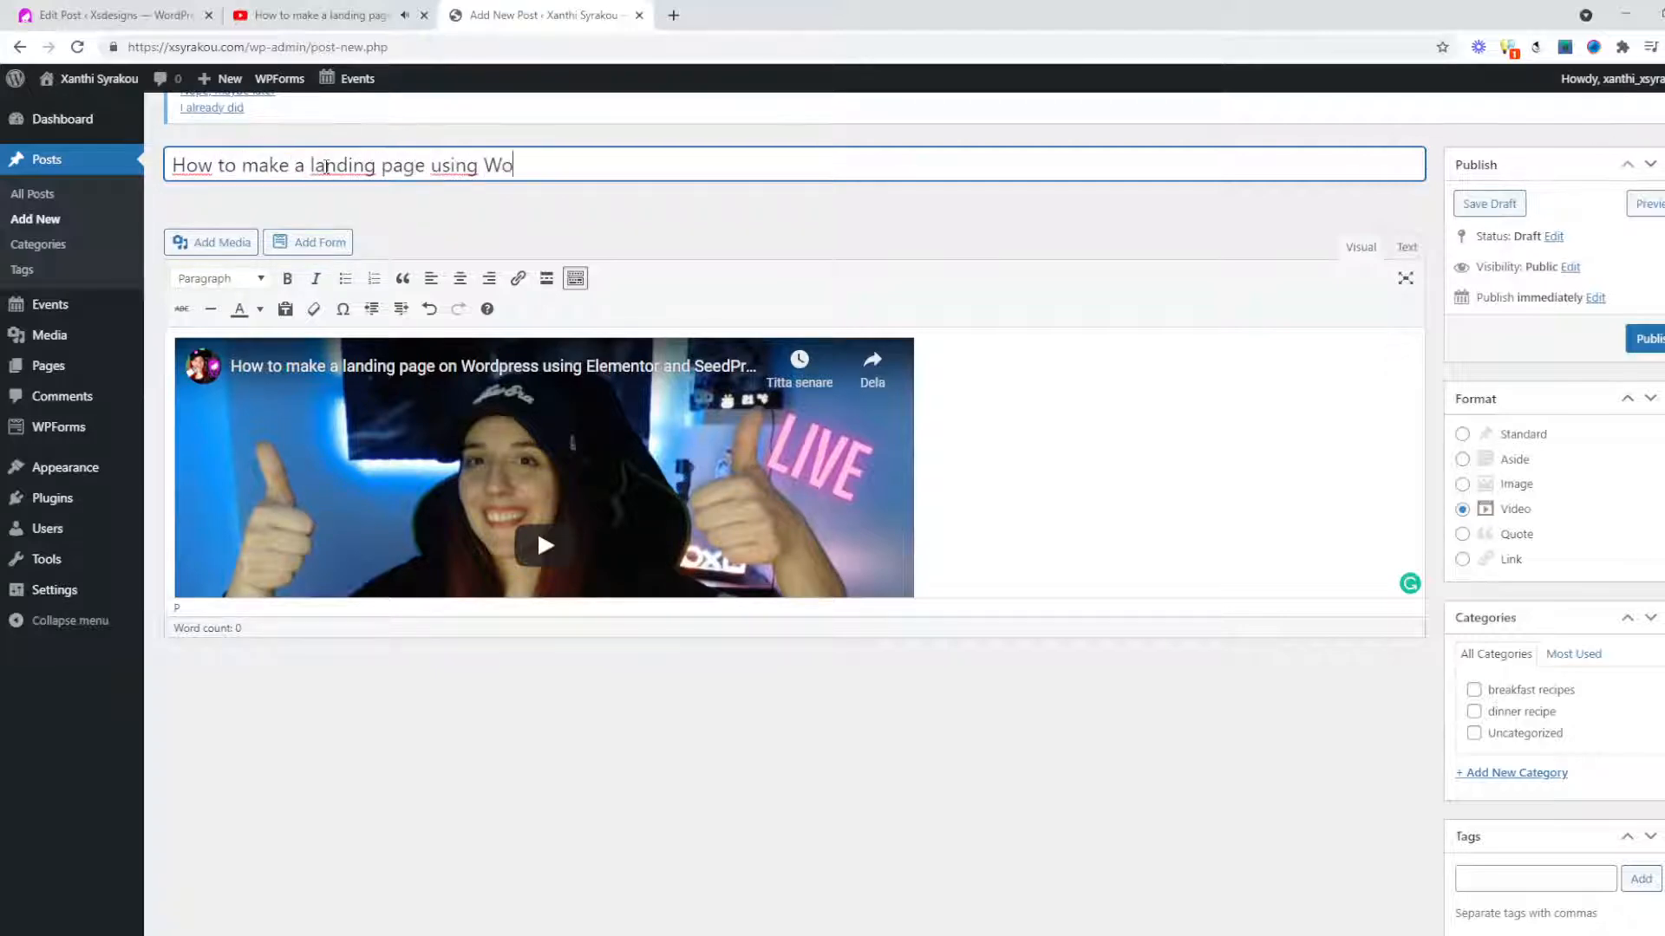
pyautogui.write('rdpress and elementor')
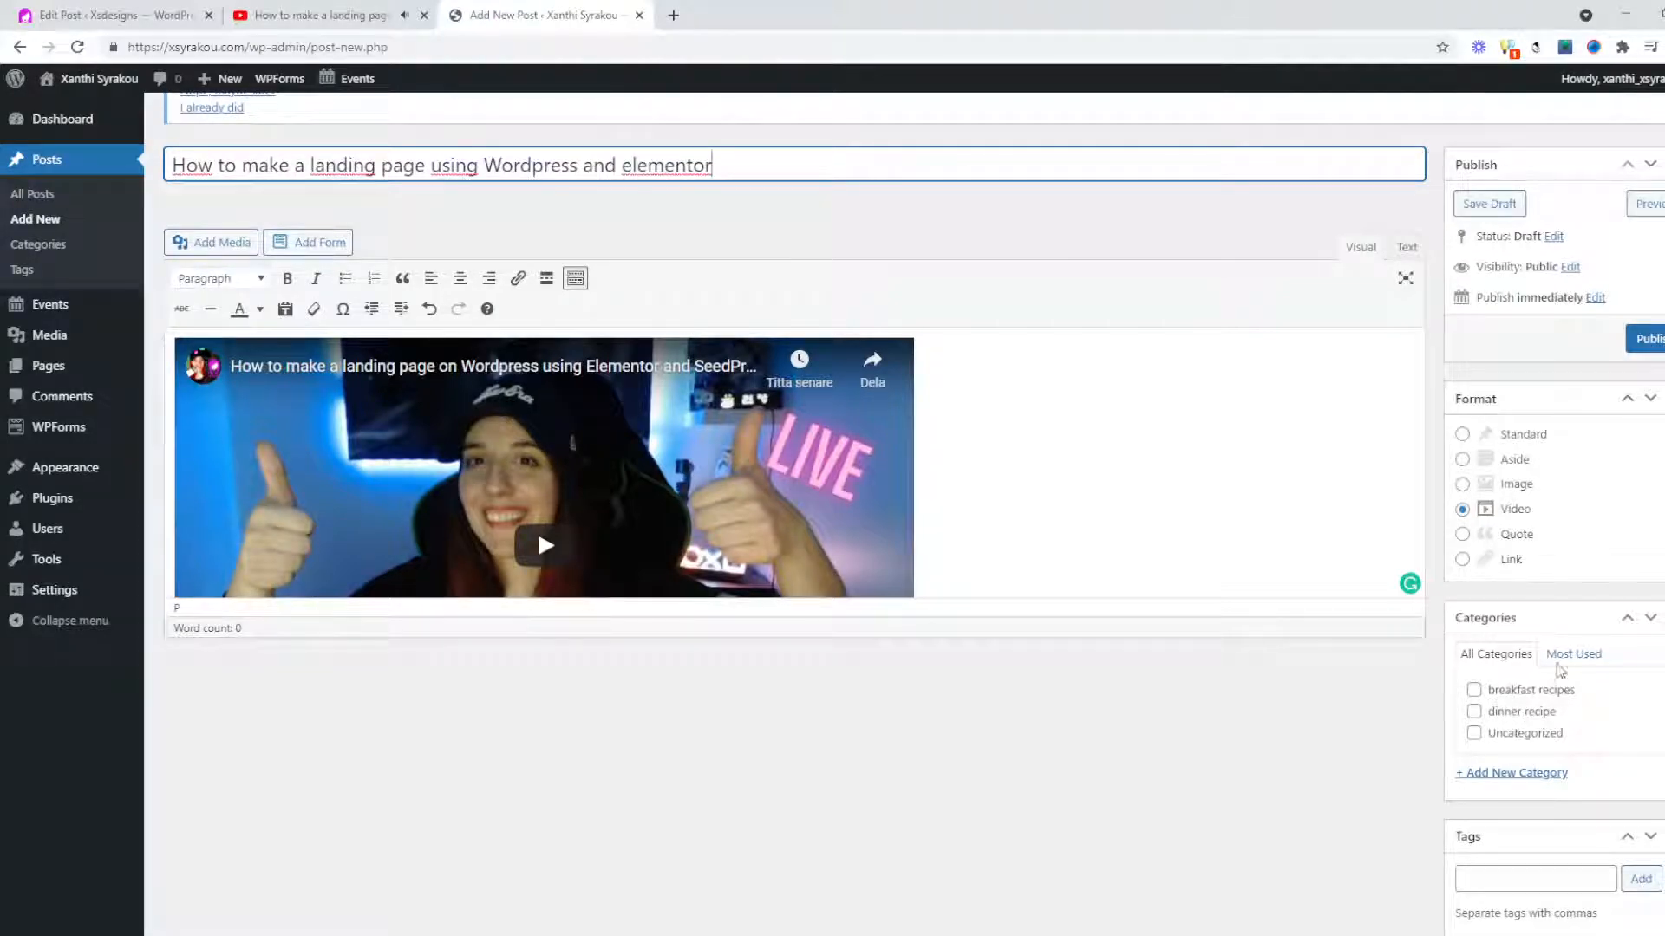
pyautogui.click(1651, 346)
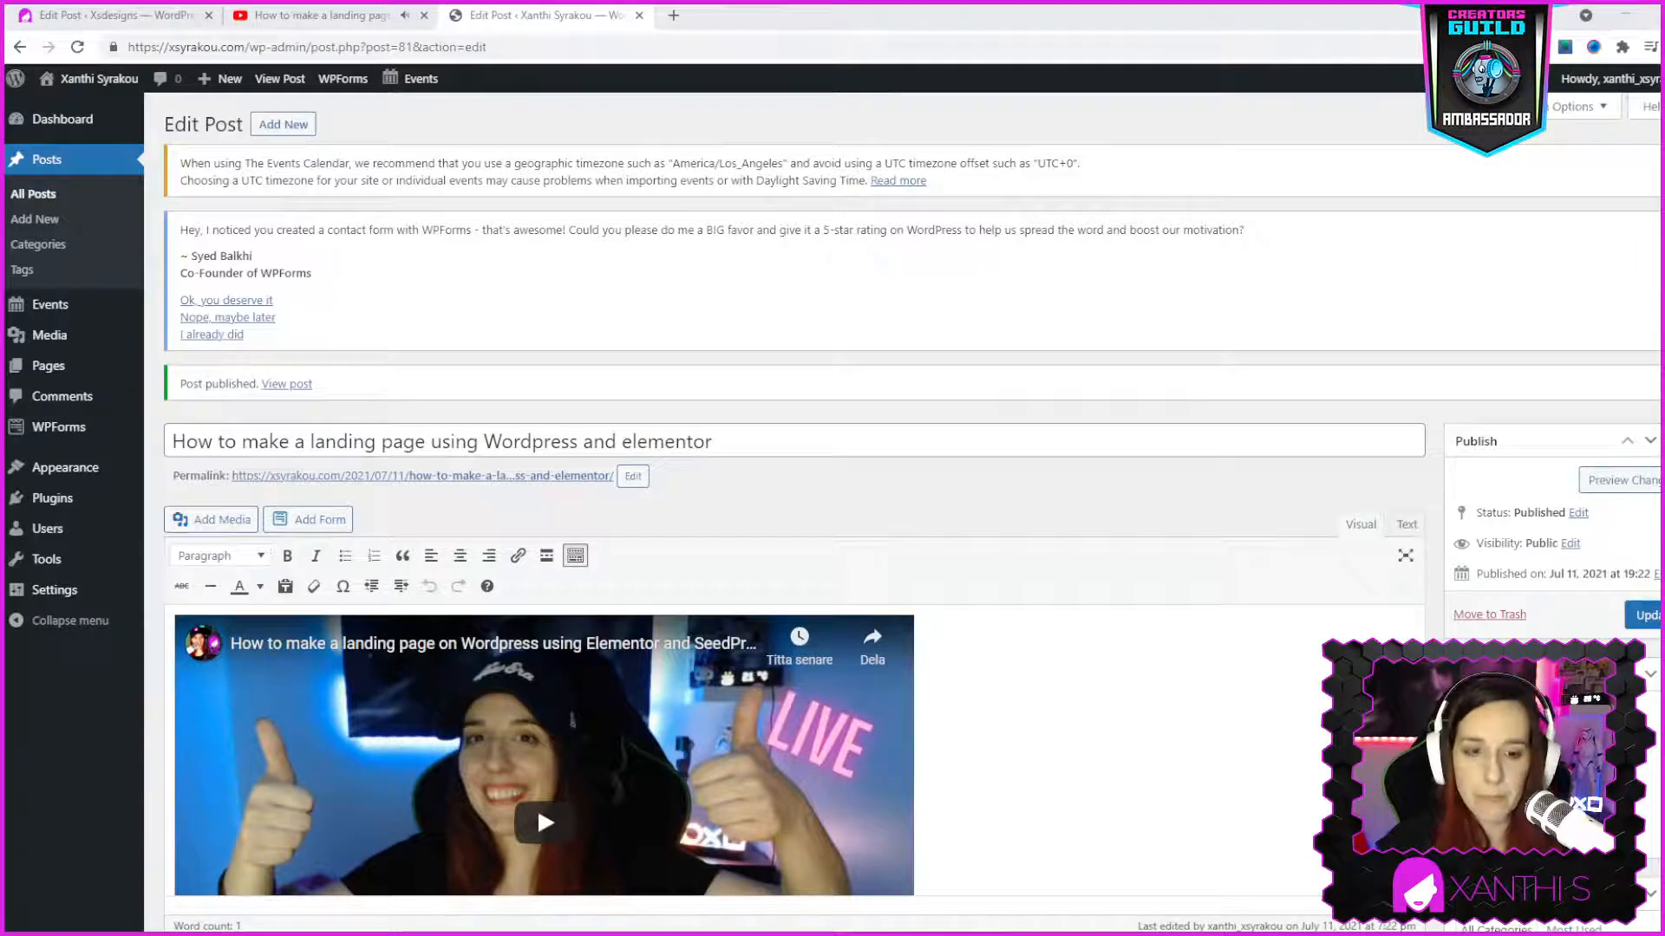
# Check the embedded video by playing and pausing it on the published post, and view it on the Blog page
pyautogui.click(288, 384)
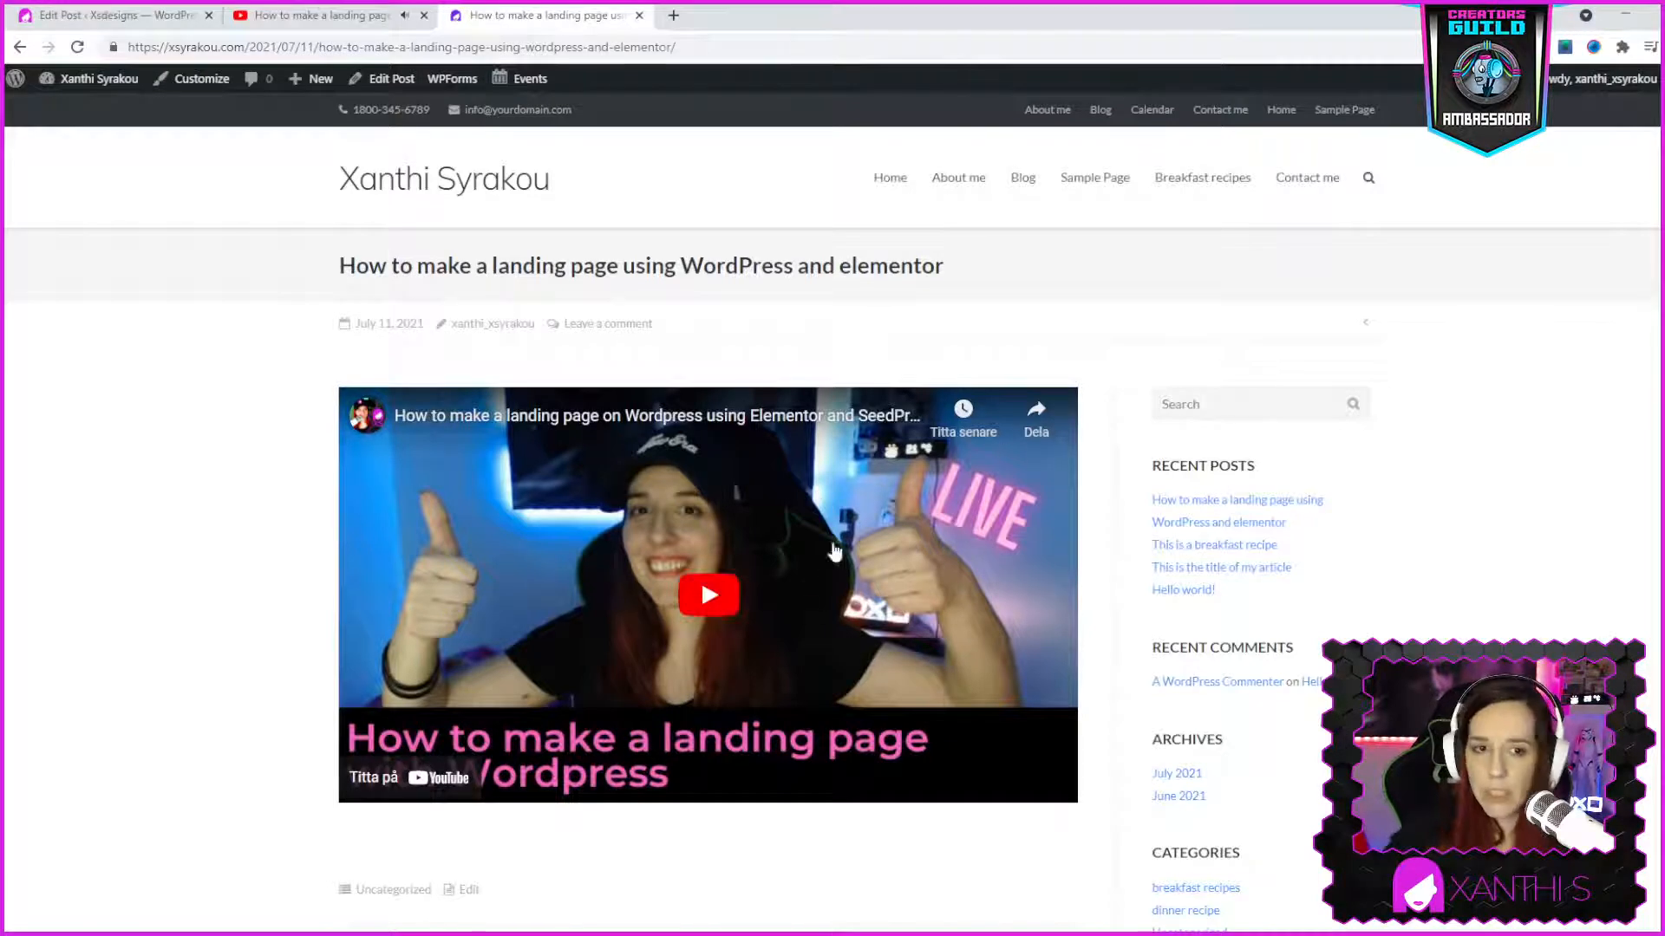
pyautogui.scroll(-2, 704, 586)
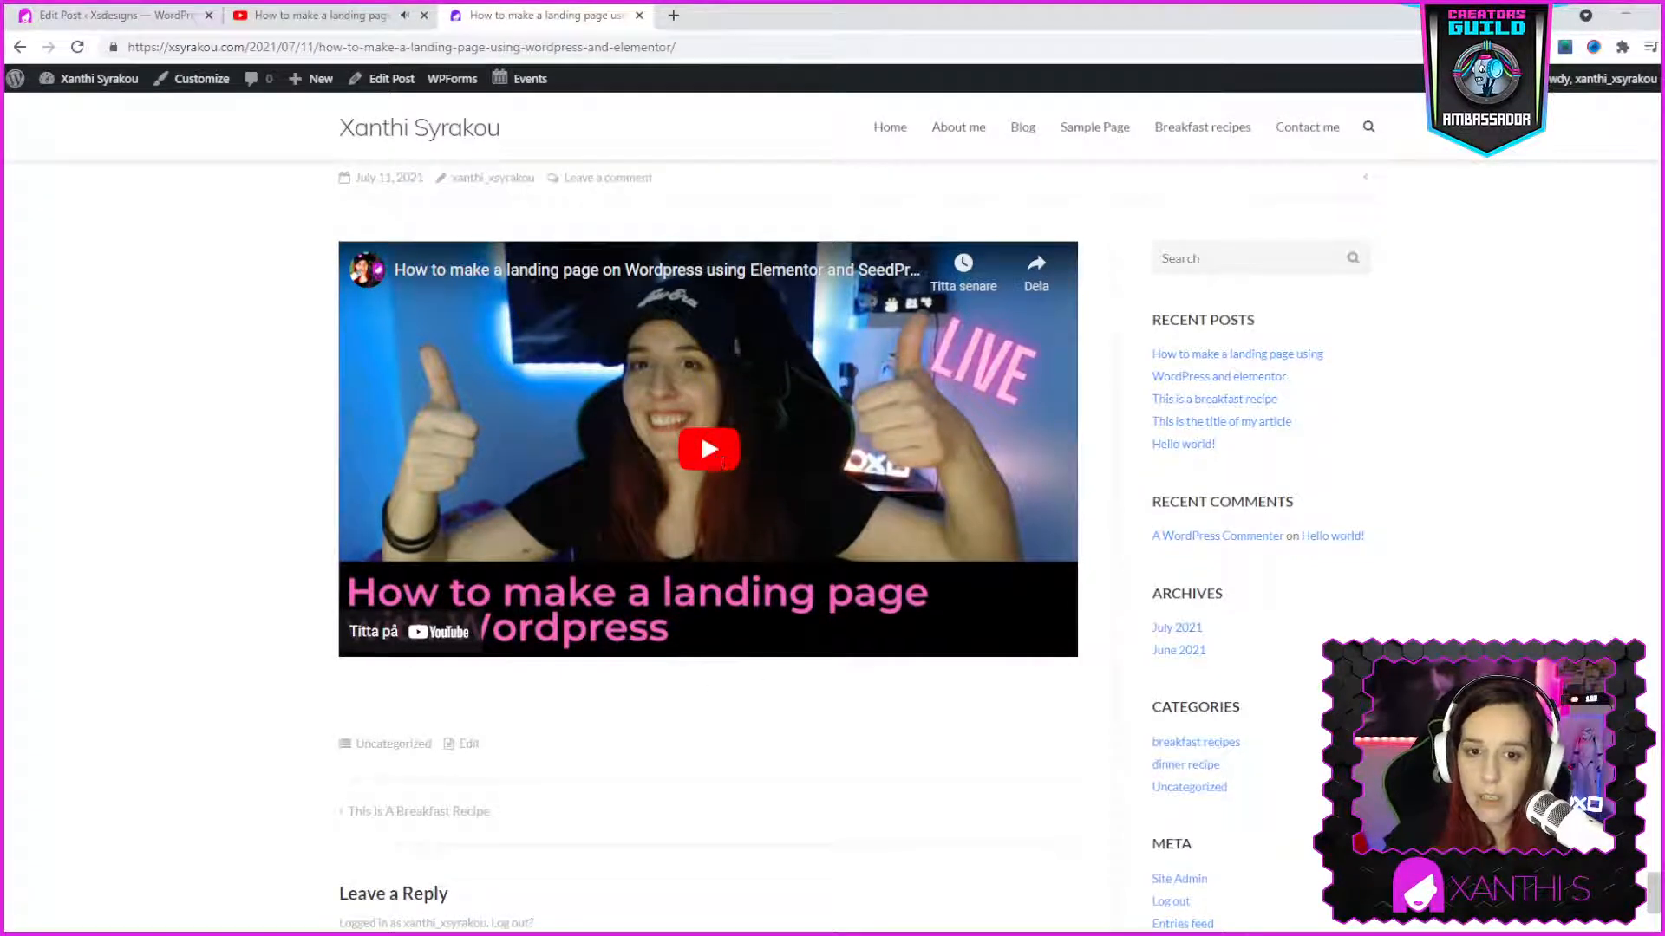
pyautogui.click(710, 455)
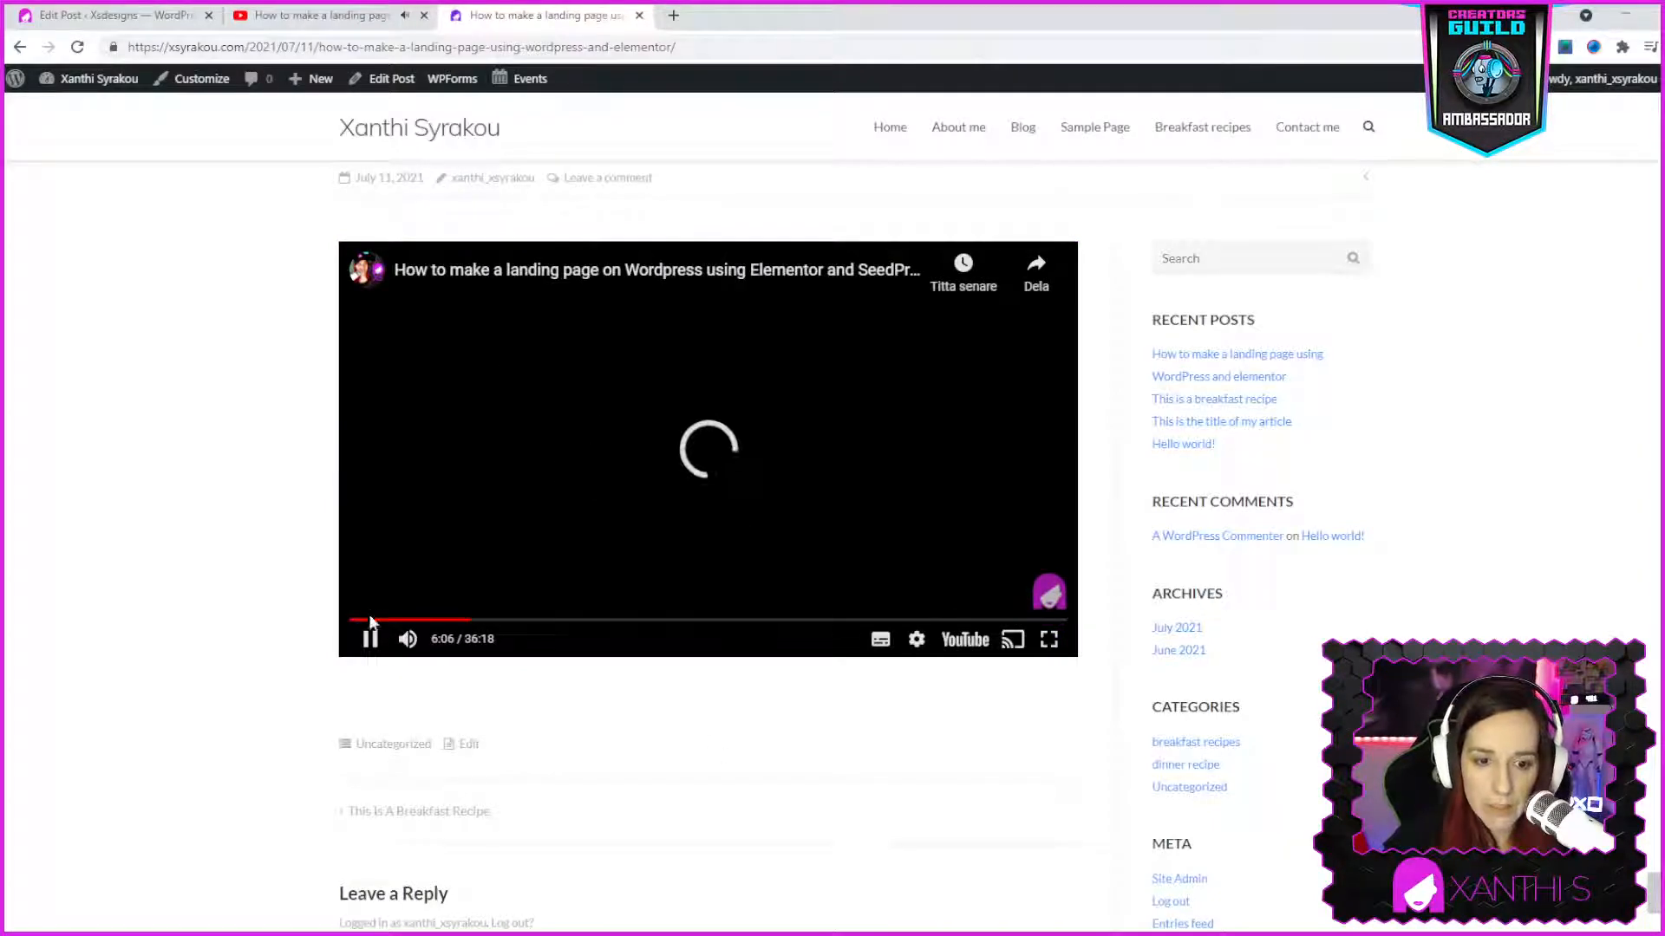
pyautogui.click(372, 655)
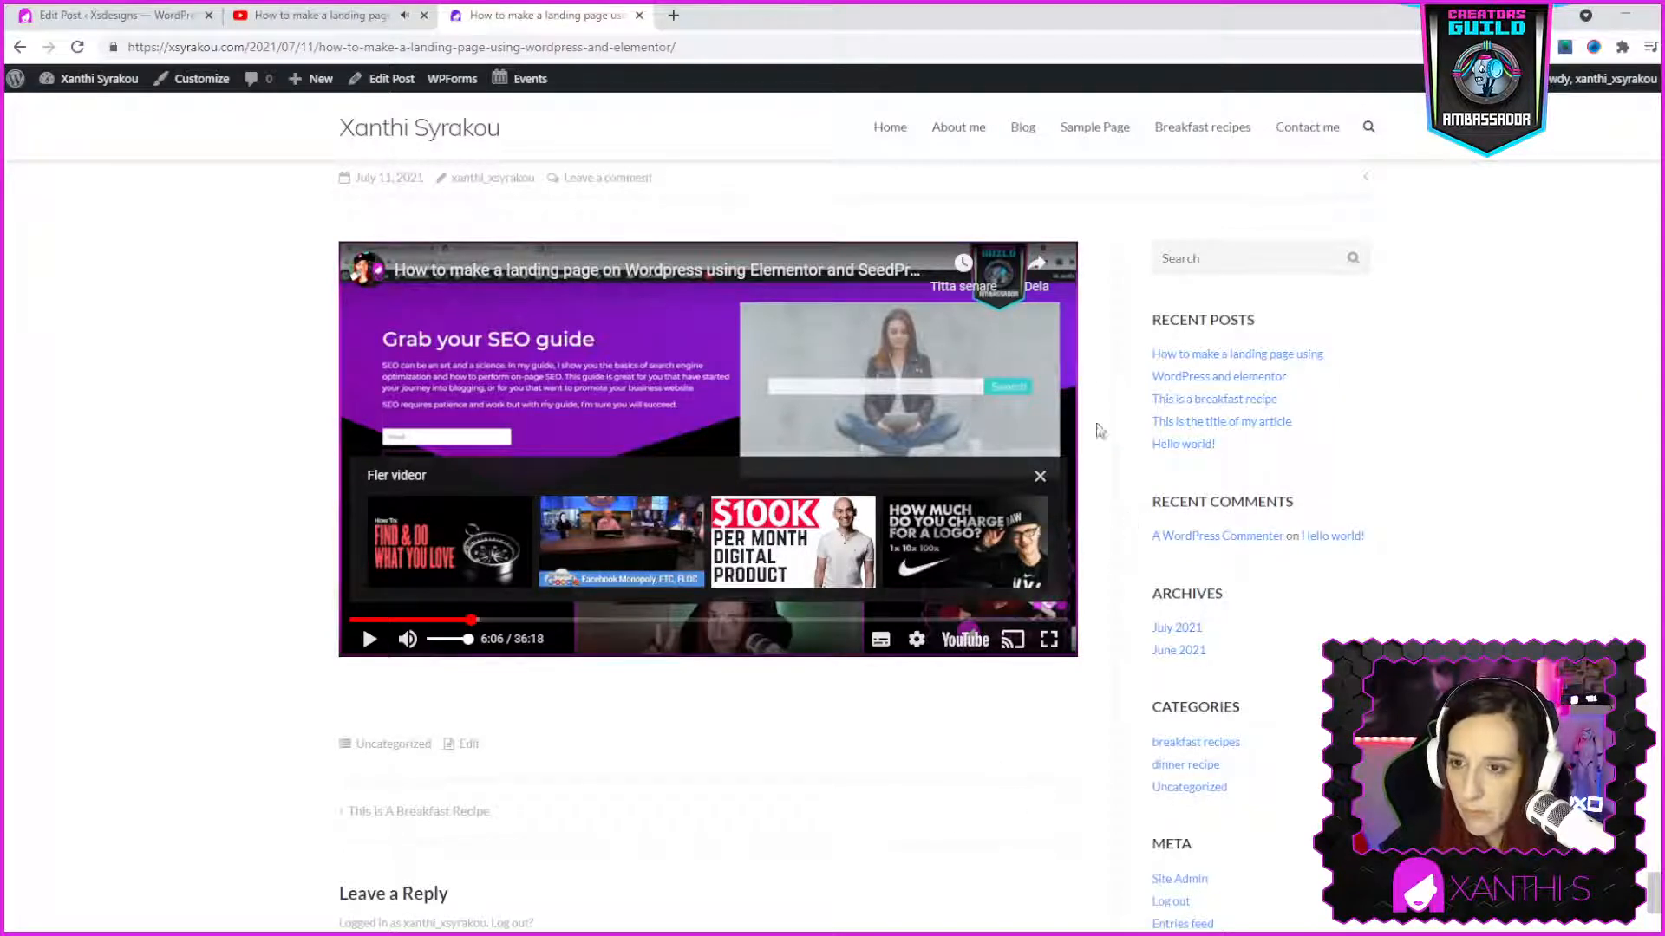
pyautogui.click(1022, 128)
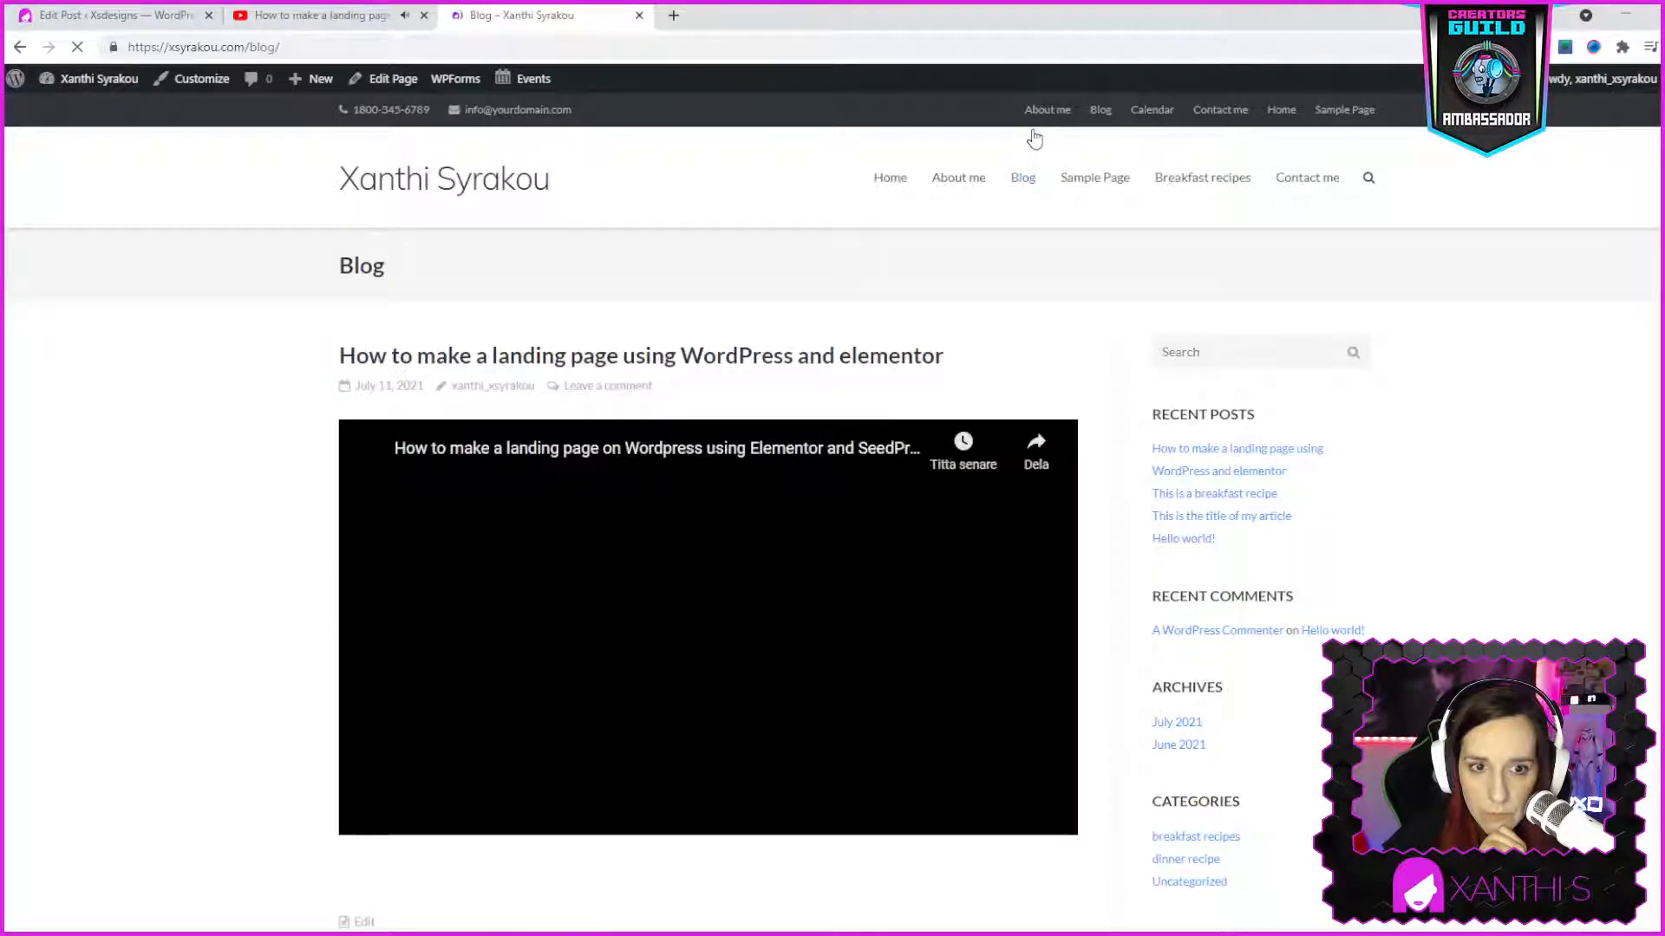
pyautogui.scroll(-3, 709, 705)
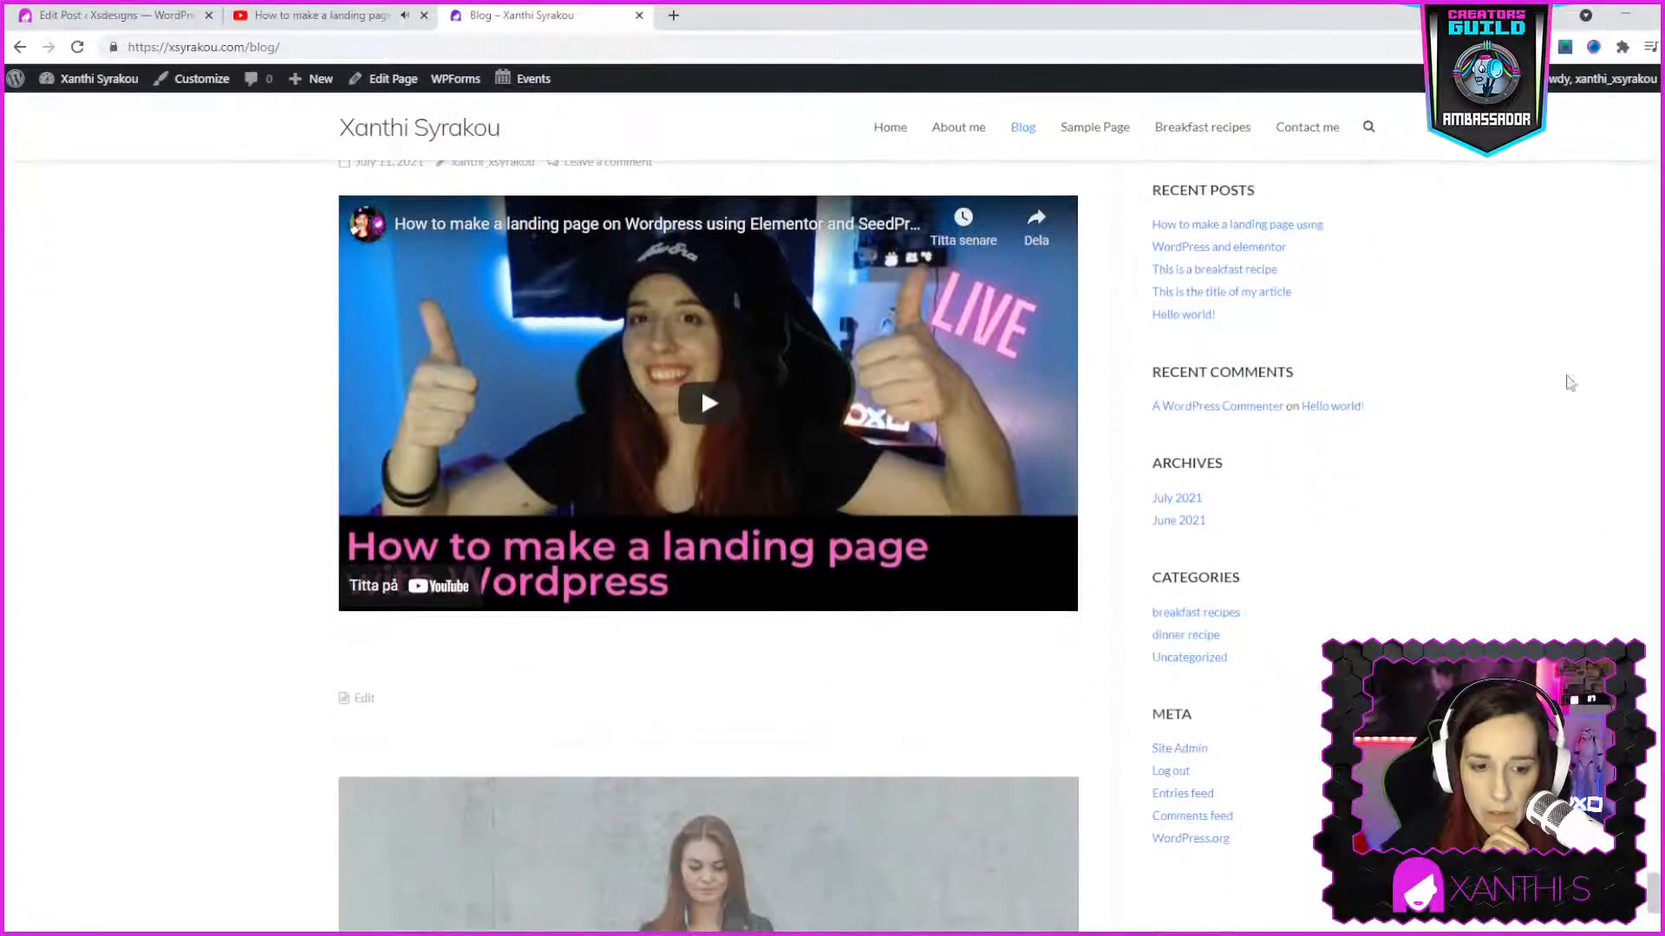
# Look through the posts on the Blog page, and return to the editor of the landing page post
pyautogui.scroll(-7, 709, 705)
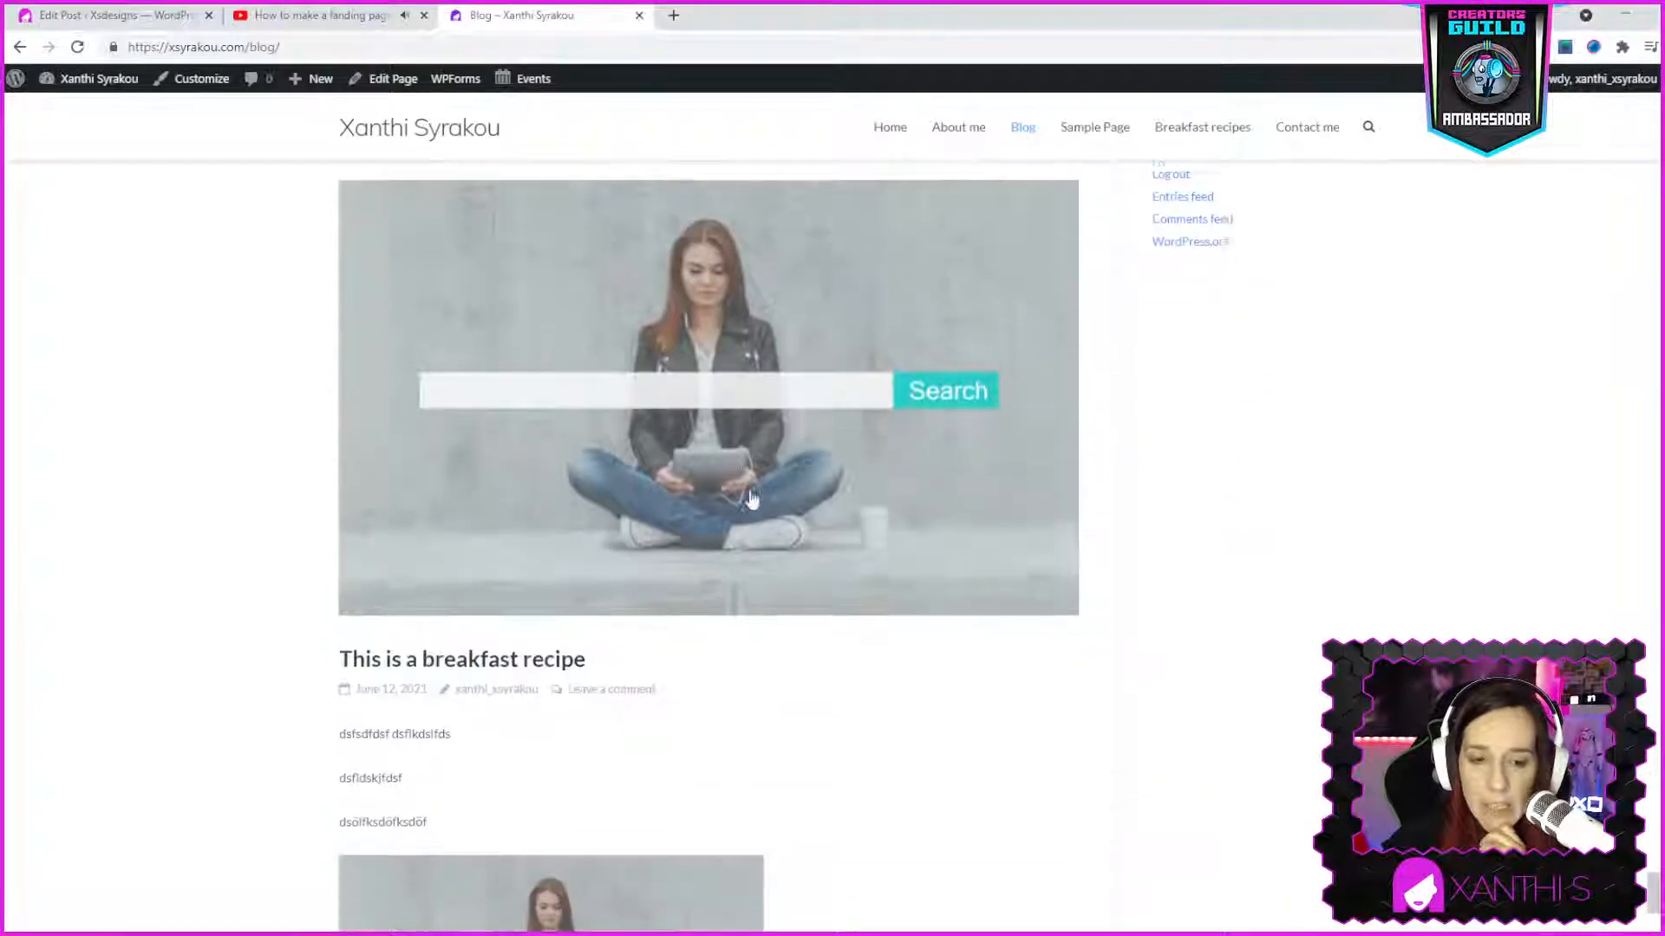
pyautogui.scroll(10, 778, 496)
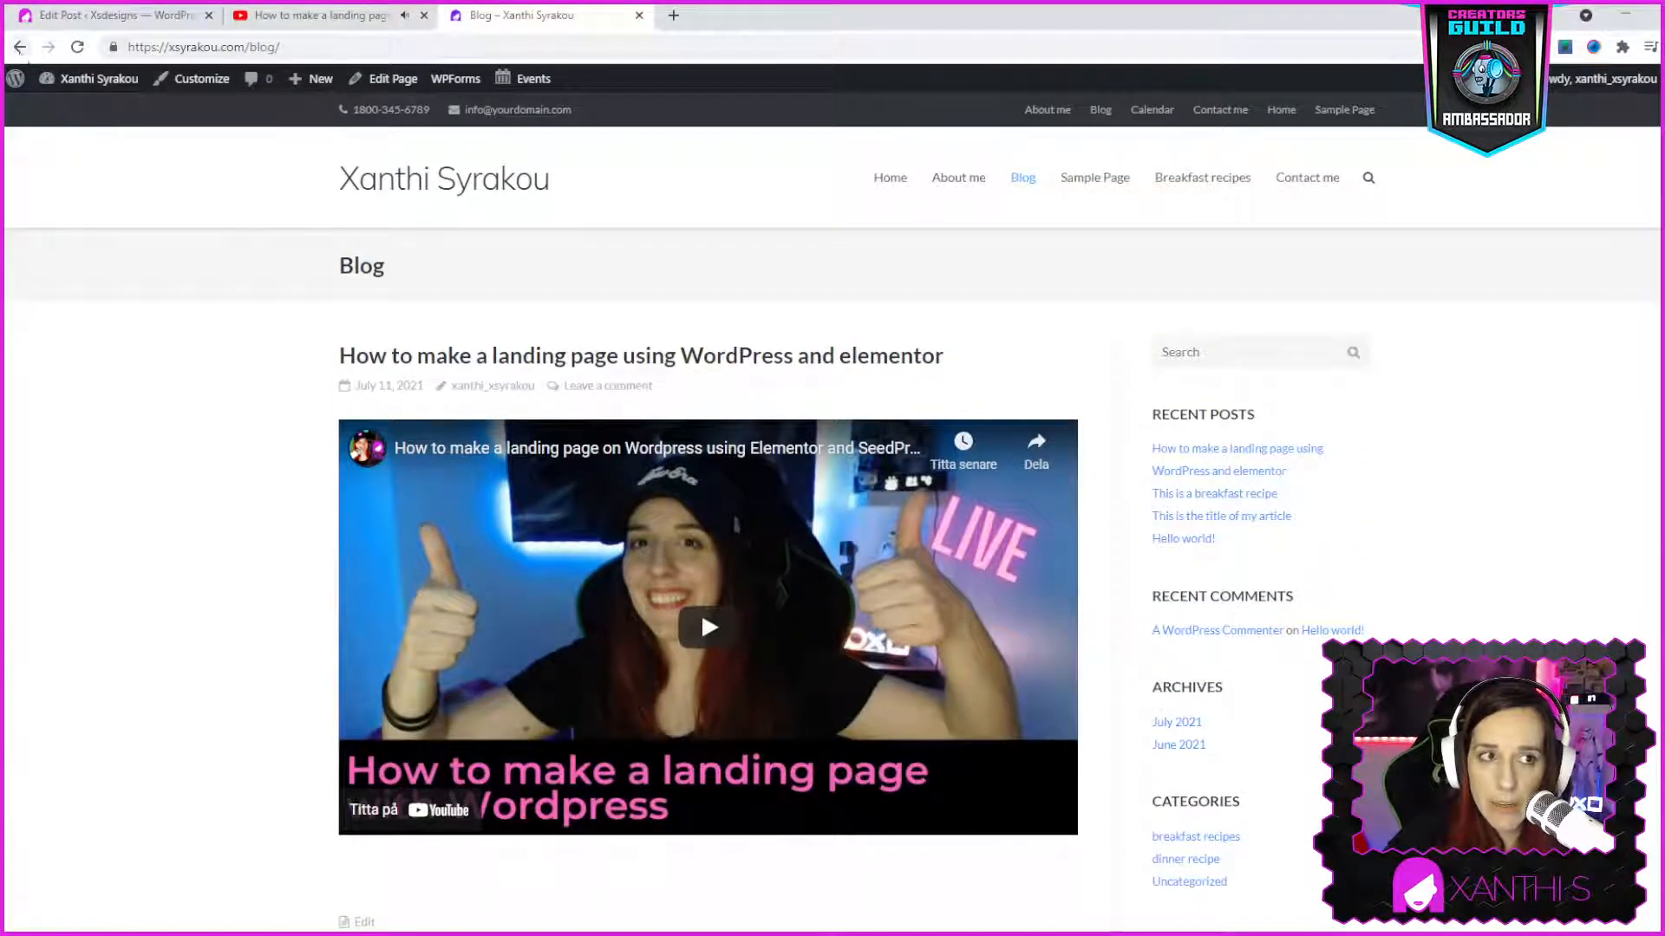
pyautogui.click(20, 47)
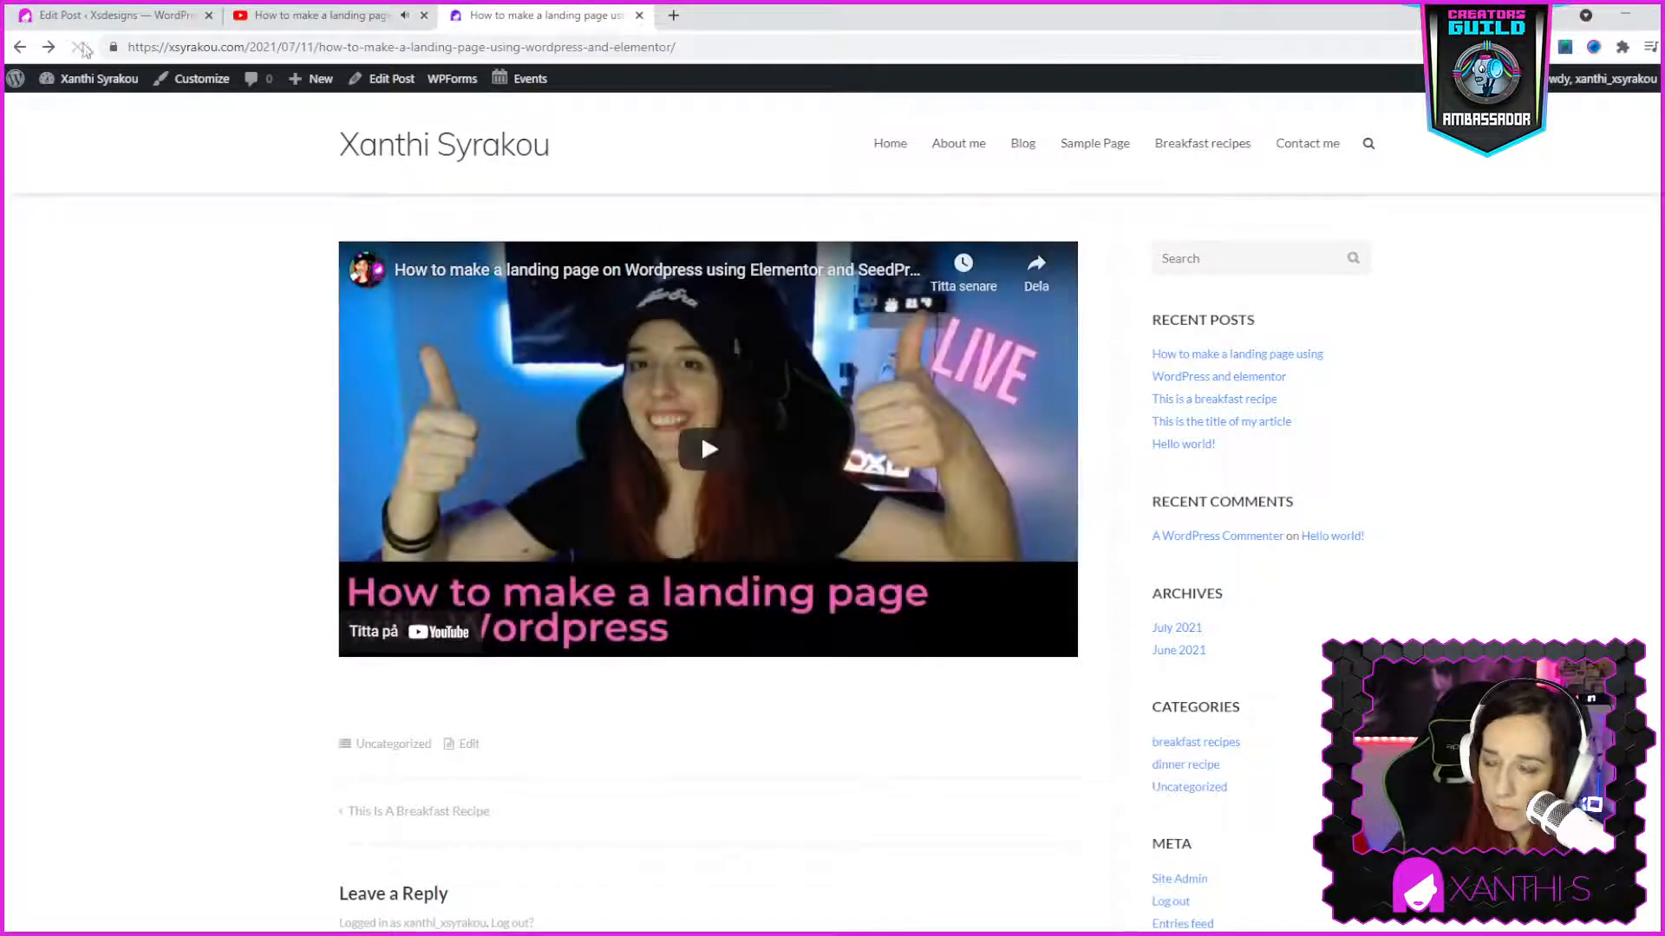
pyautogui.click(19, 47)
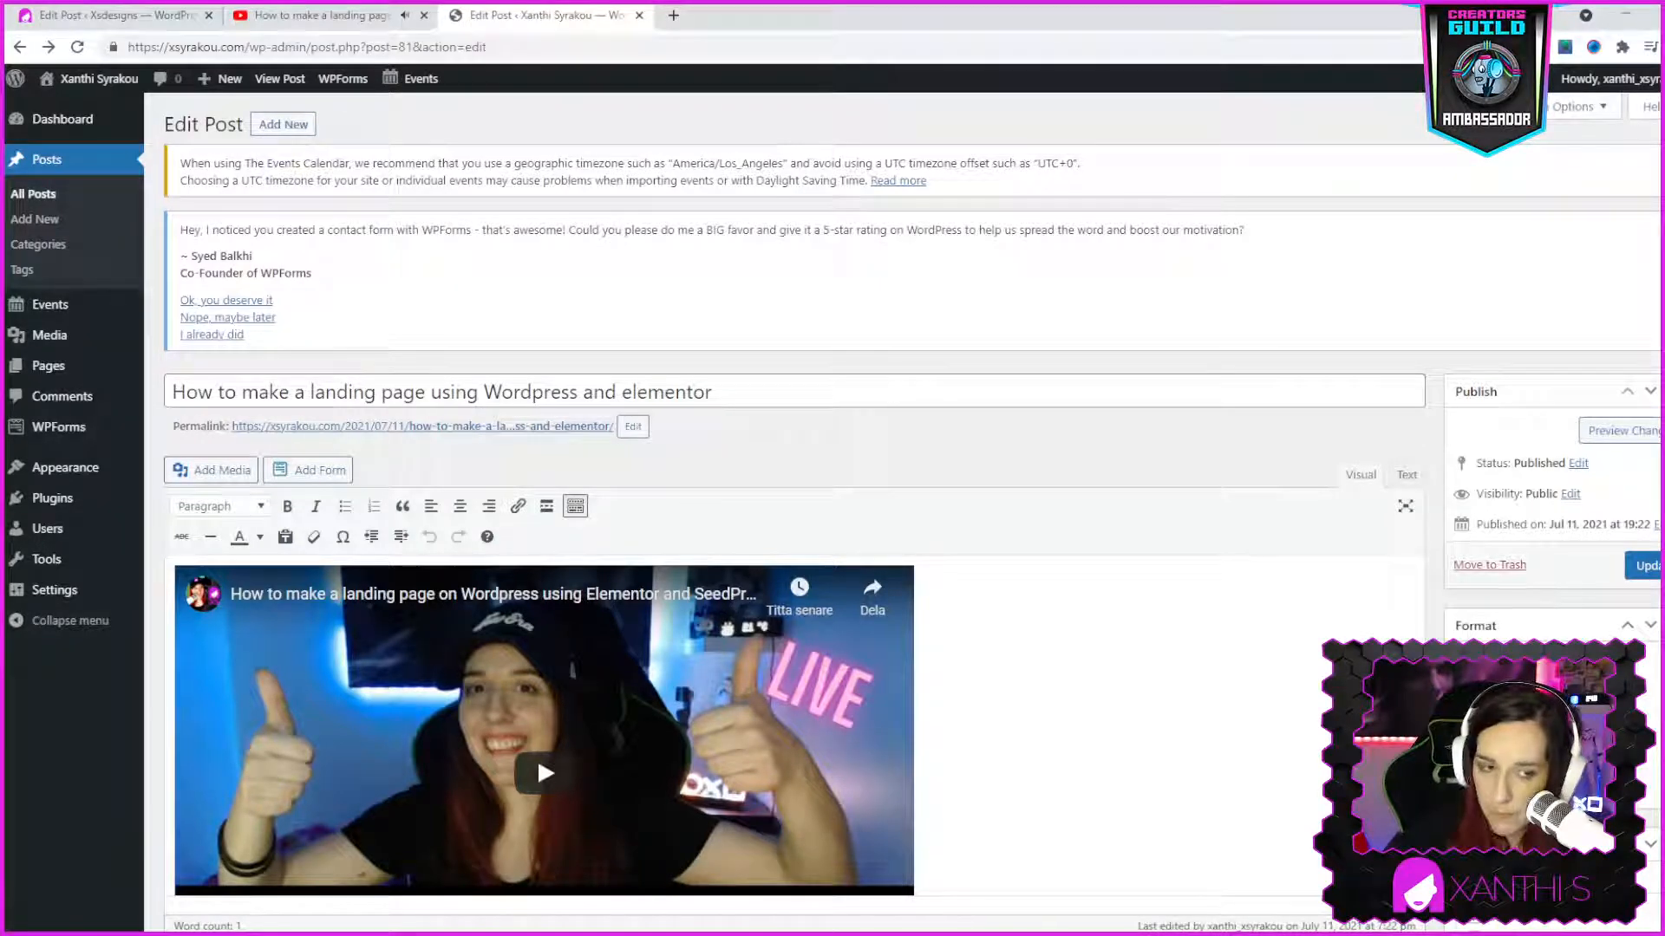
# Activate the installed Twenty Nineteen theme for the site
pyautogui.click(65, 467)
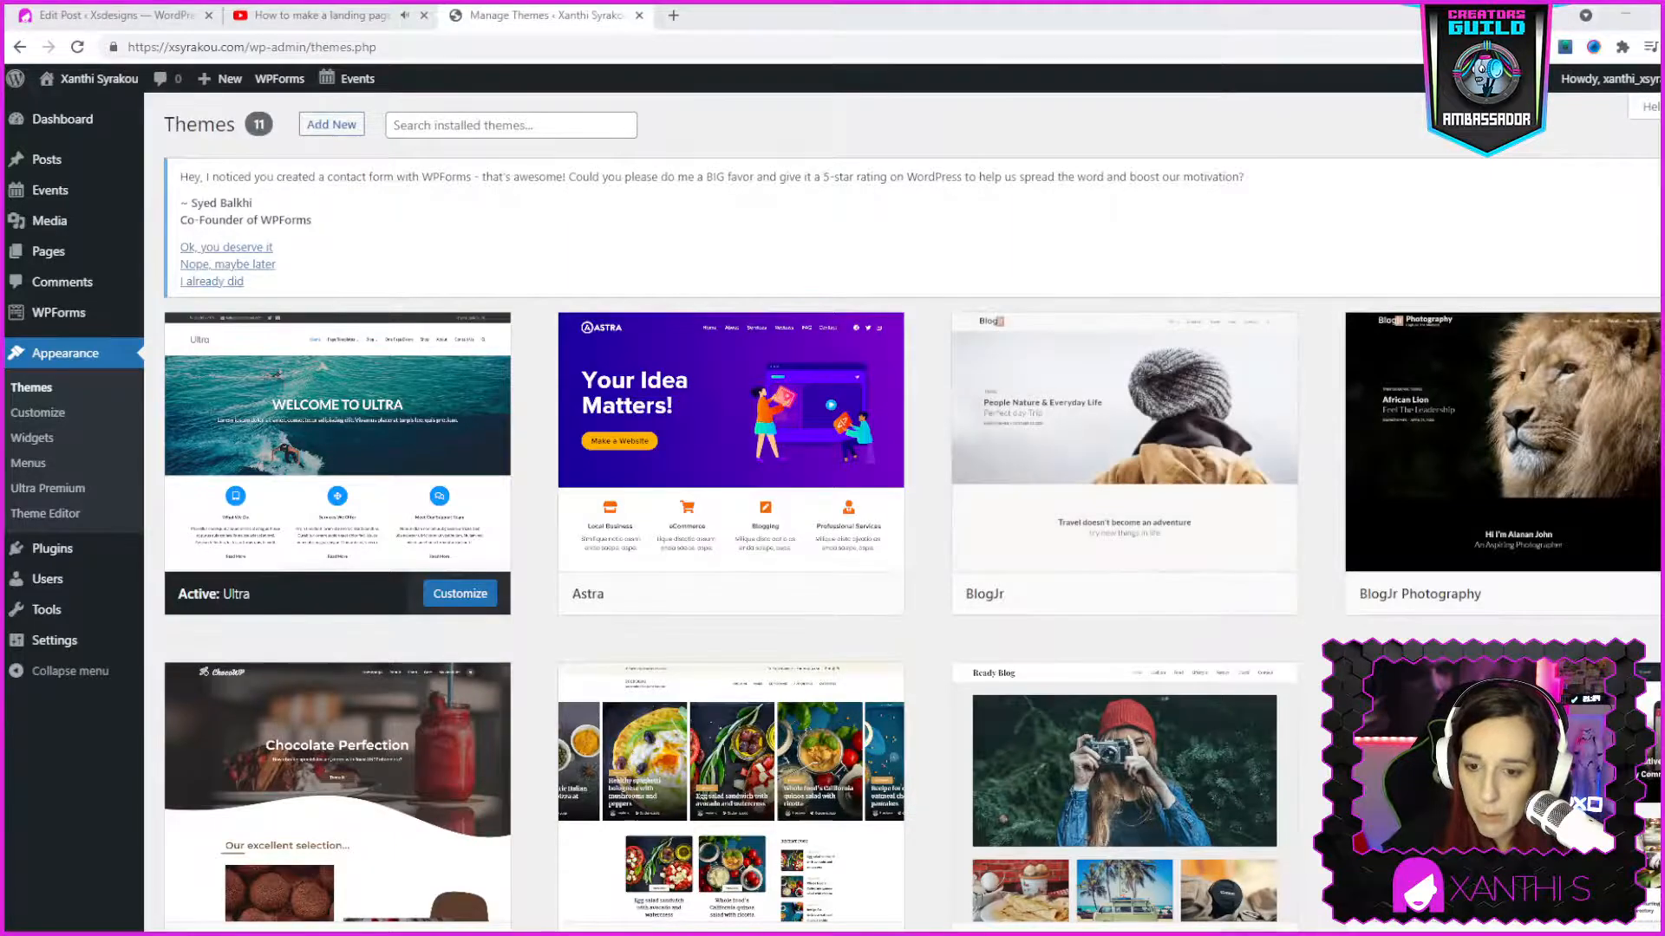
pyautogui.scroll(-3, 1064, 739)
pyautogui.scroll(-3, 1064, 739)
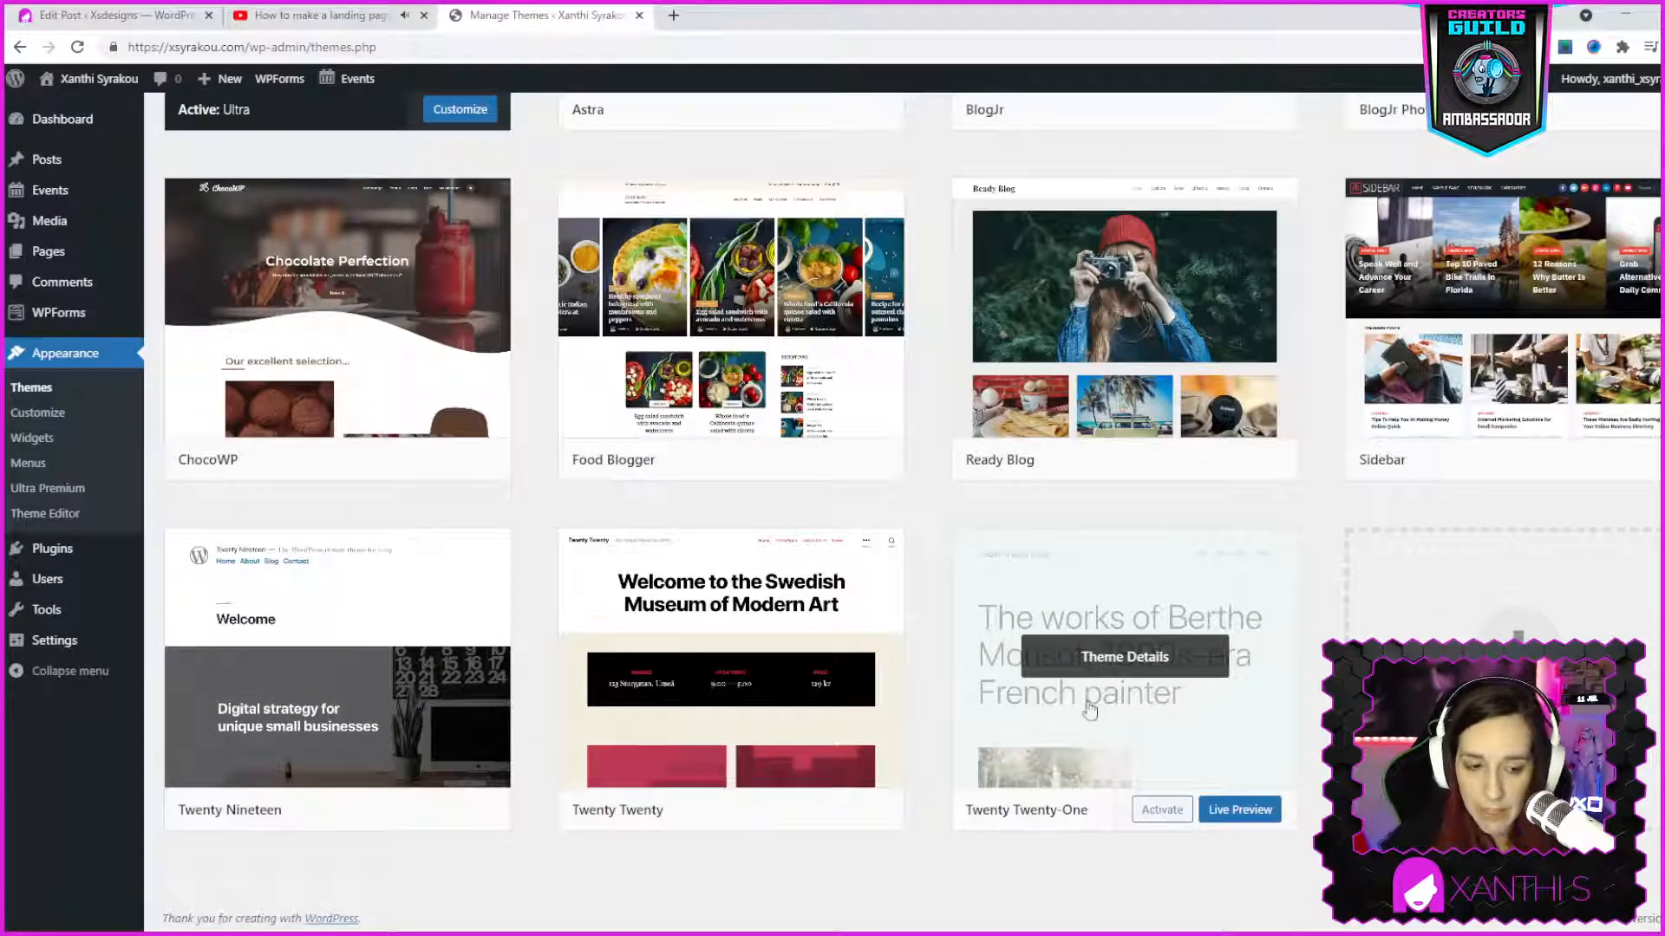
pyautogui.moveTo(225, 793)
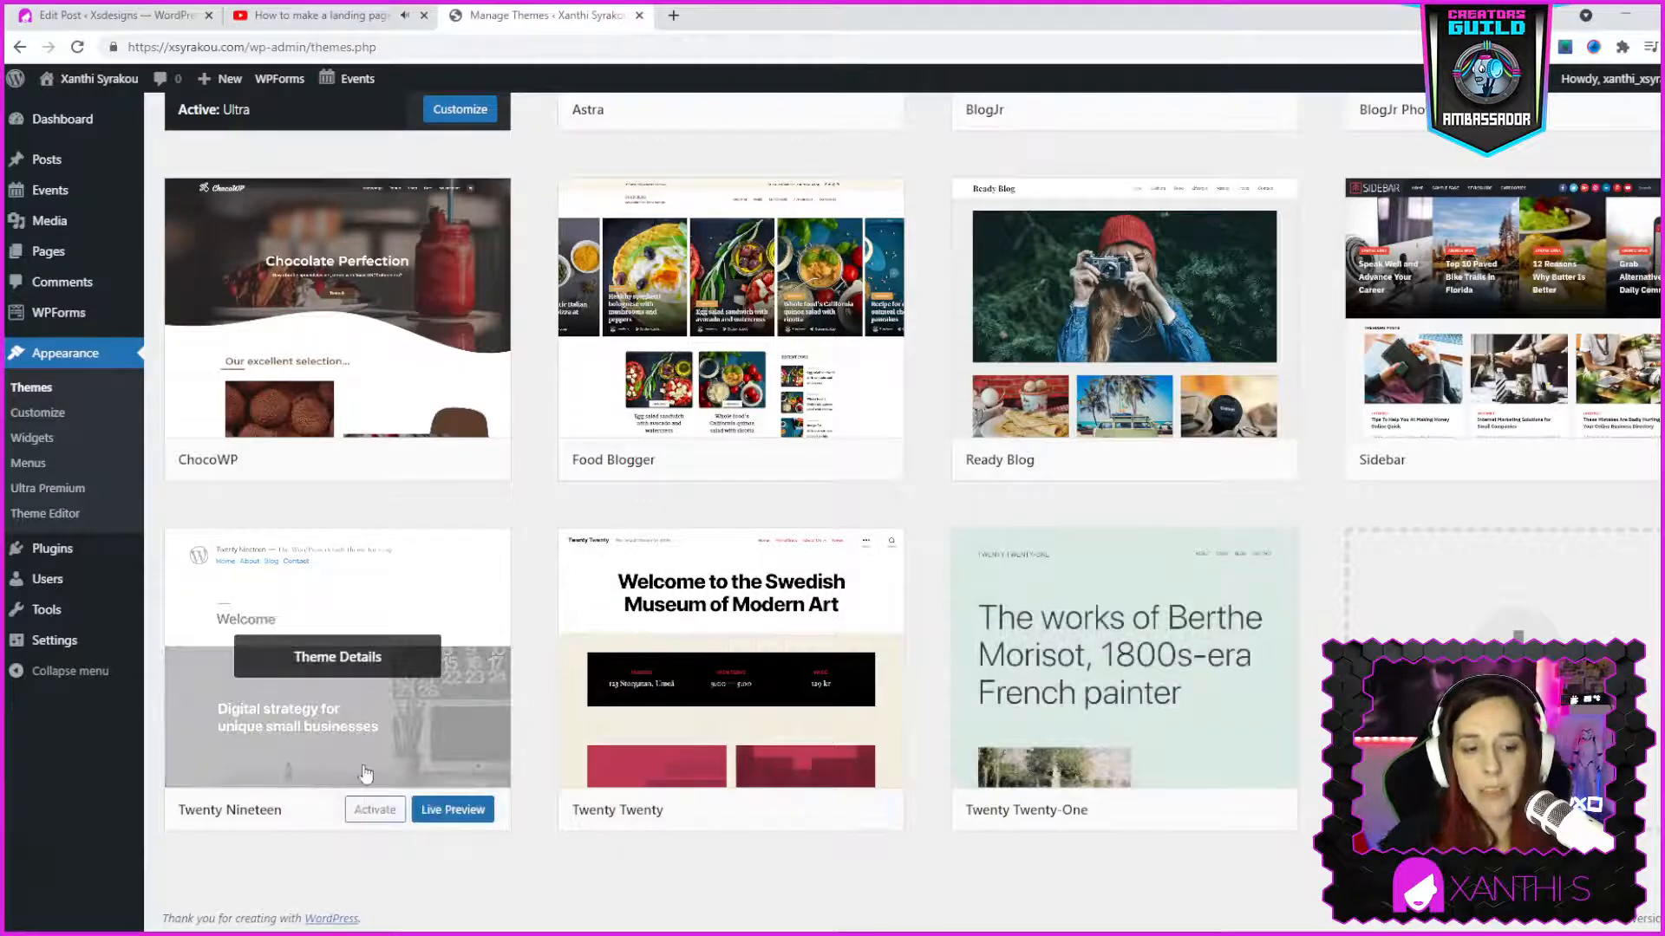
pyautogui.click(474, 808)
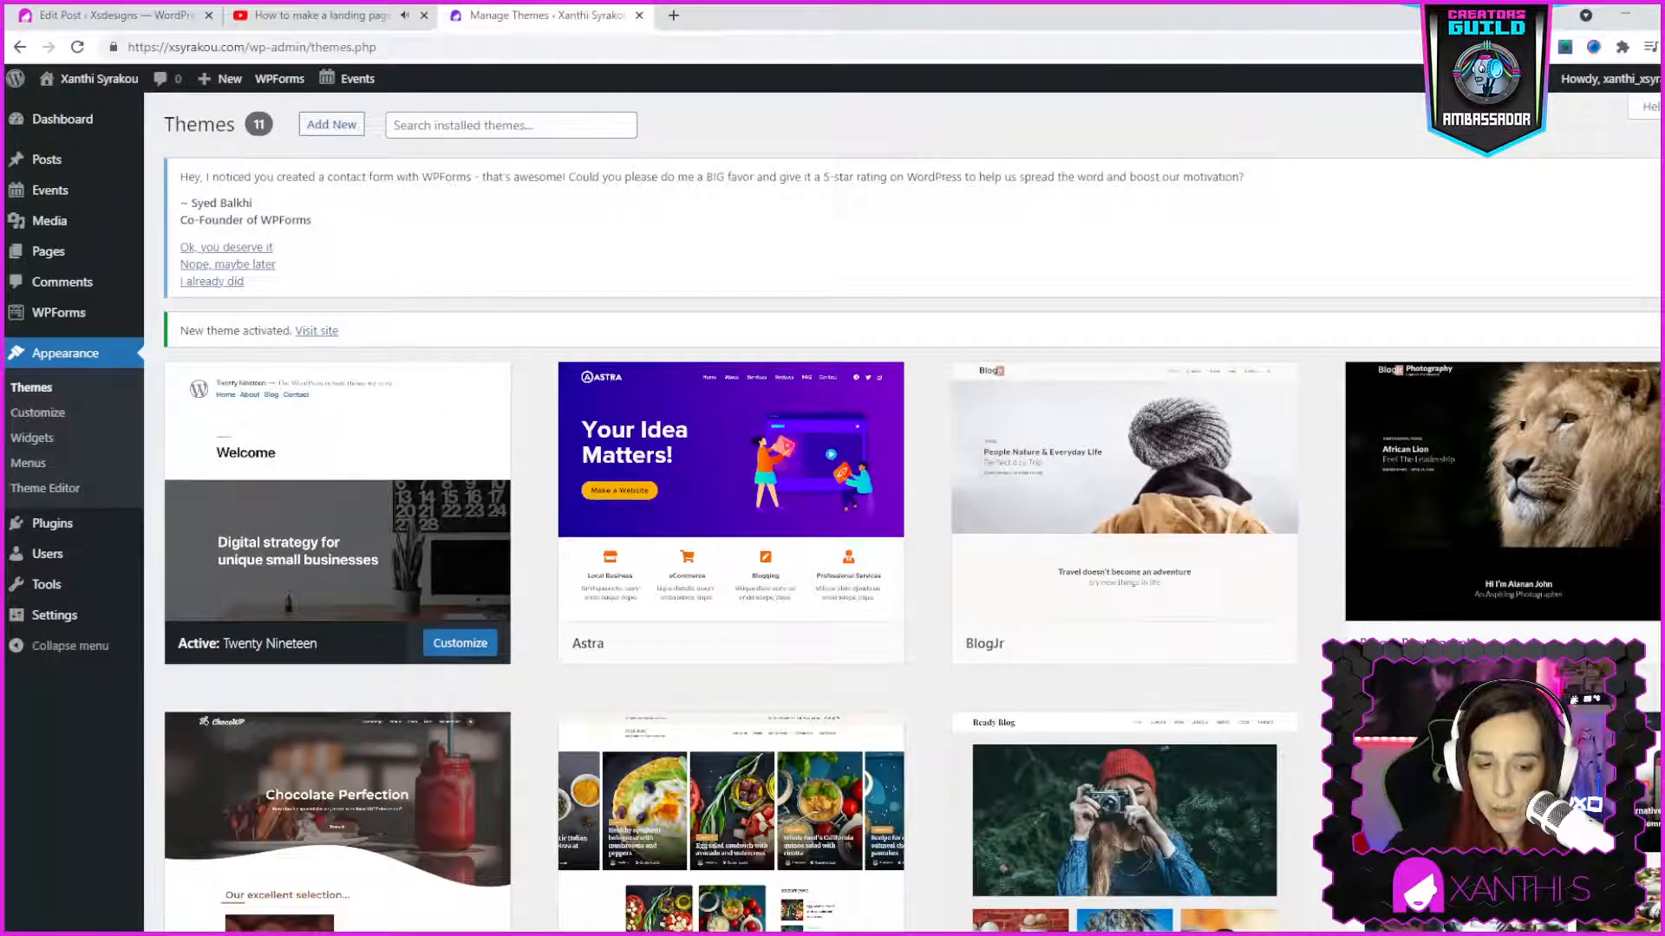
# Activate the Twenty Twenty theme, and switch the site back to Twenty Nineteen
pyautogui.scroll(-6, 575, 487)
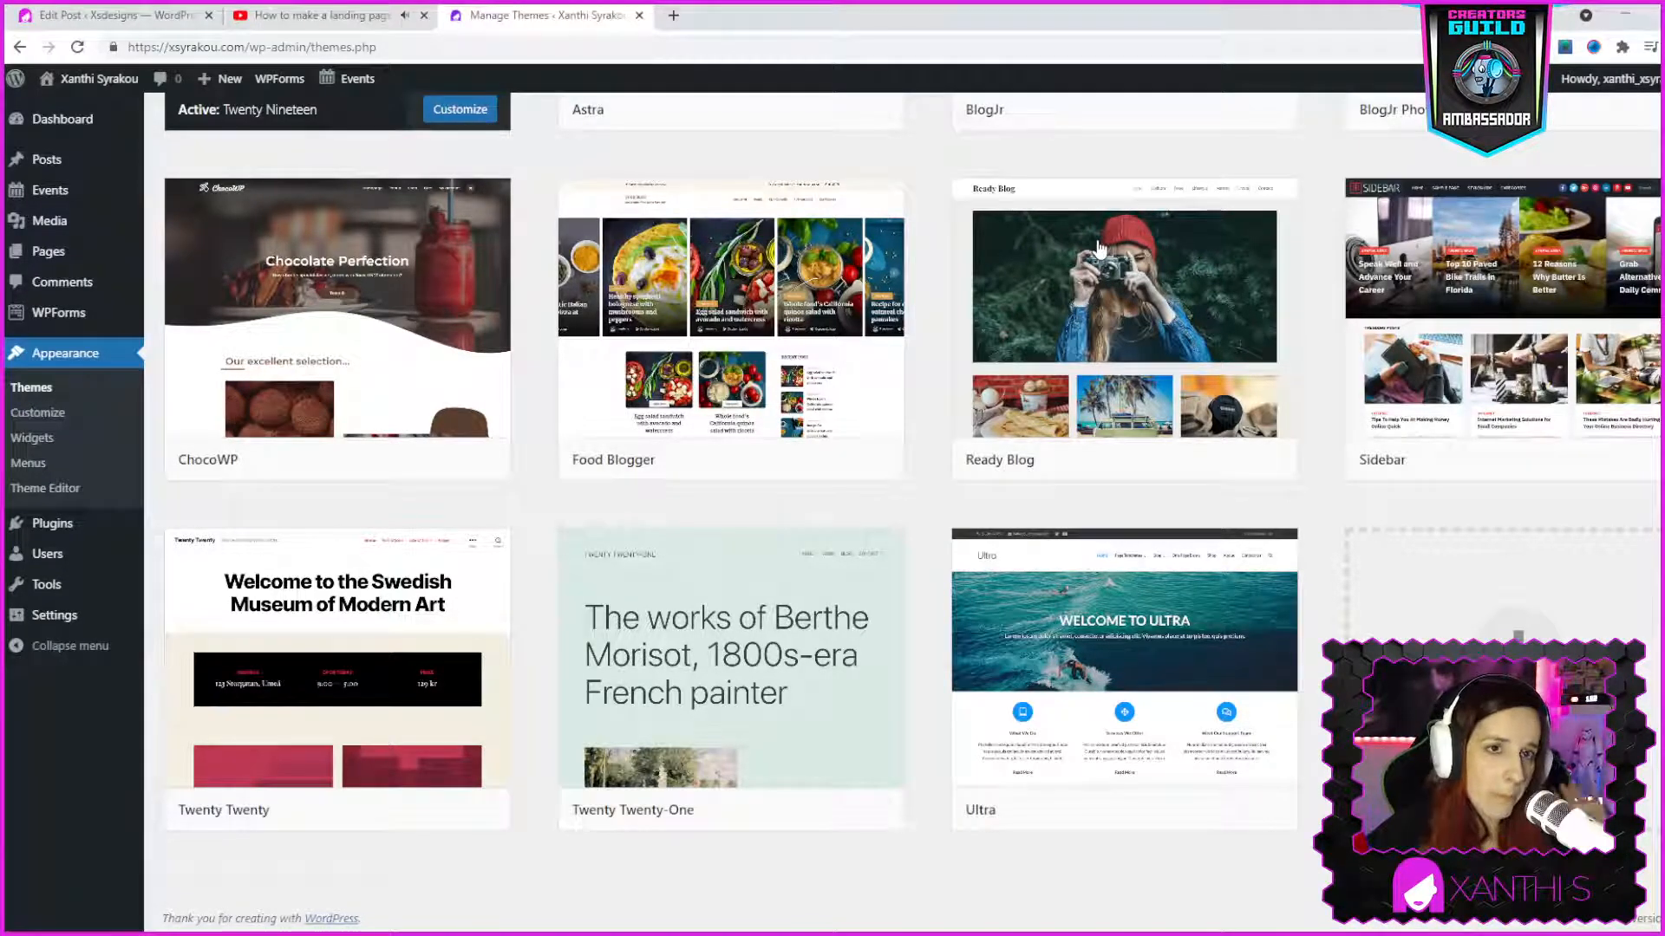
pyautogui.moveTo(802, 704)
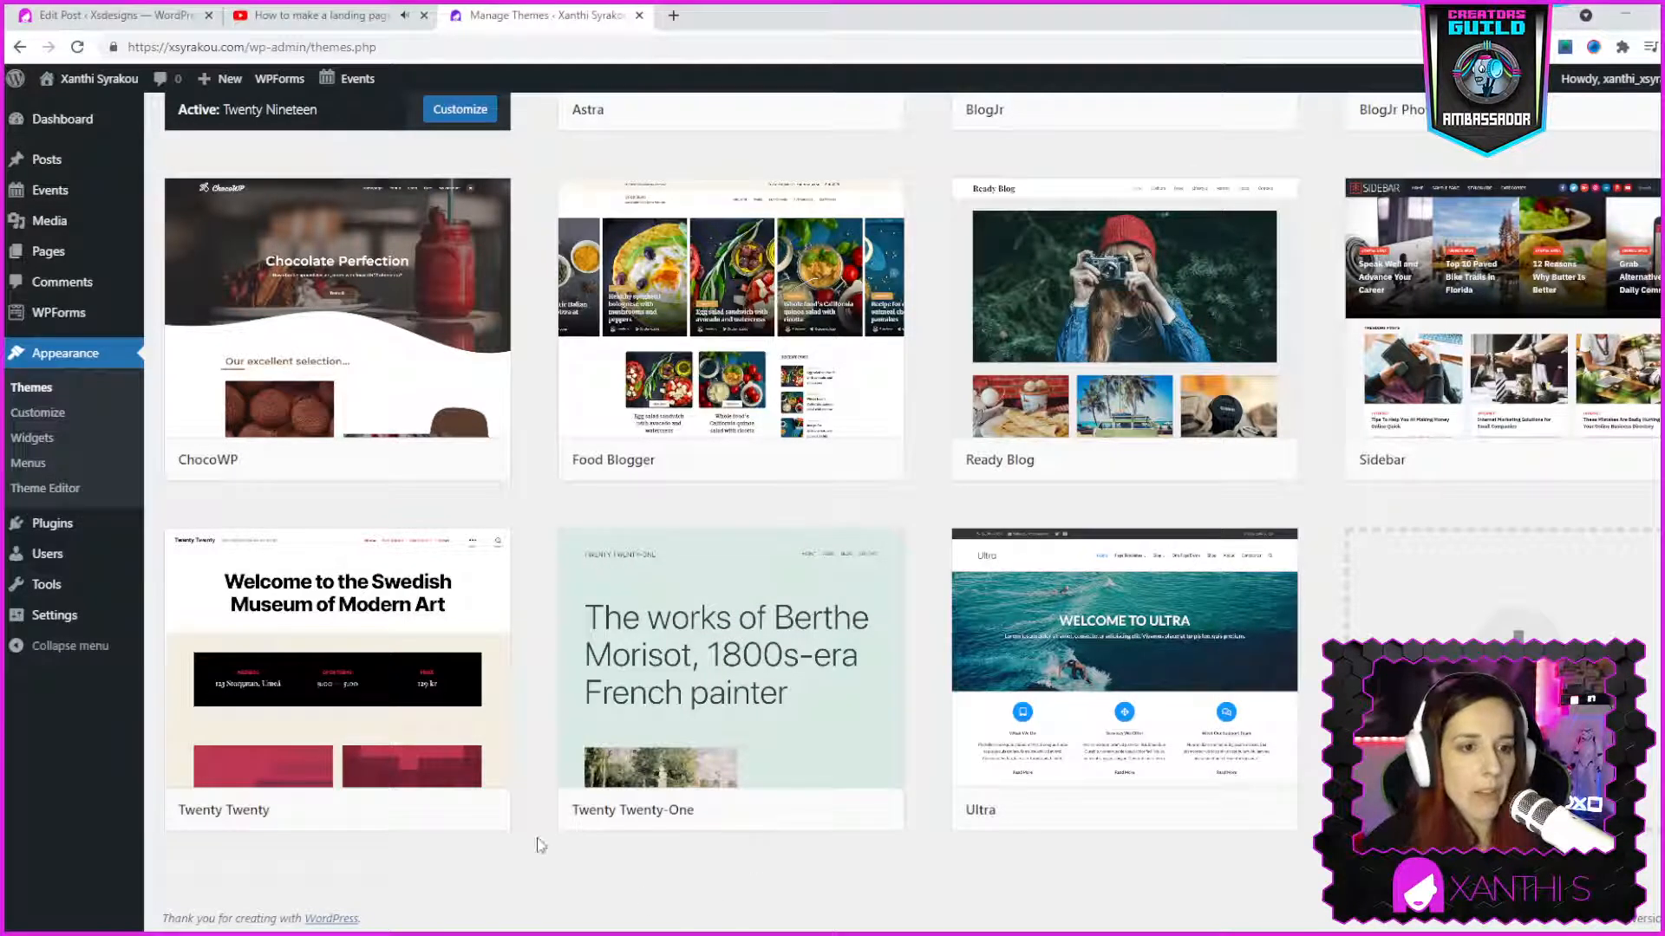
pyautogui.moveTo(256, 589)
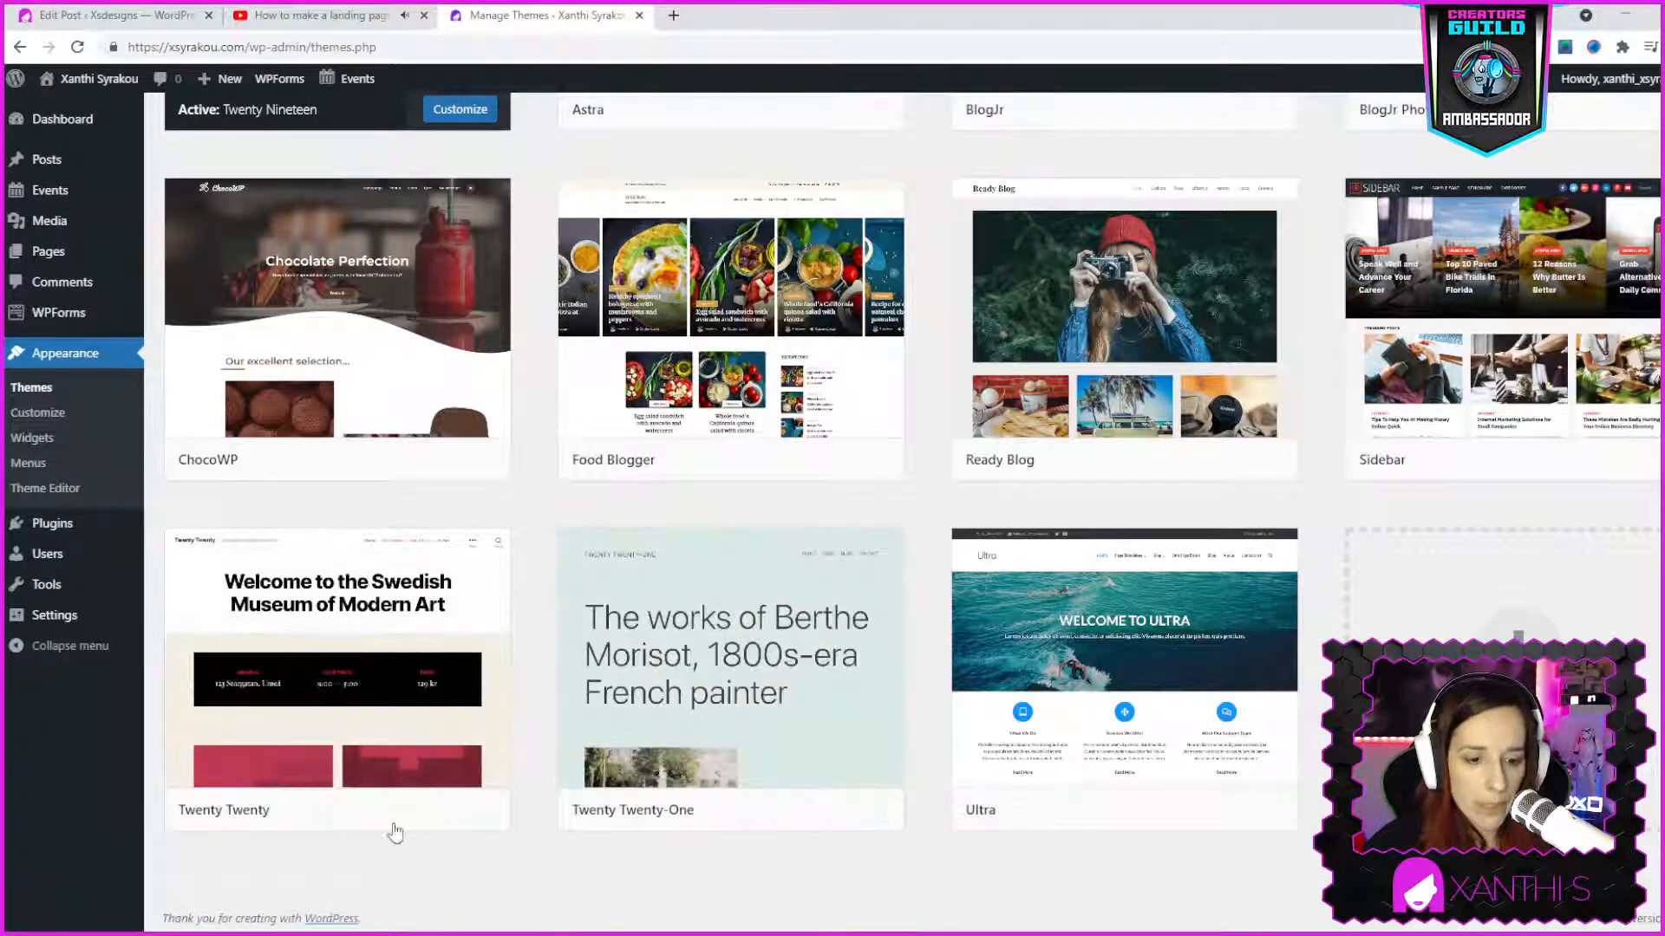
pyautogui.click(375, 811)
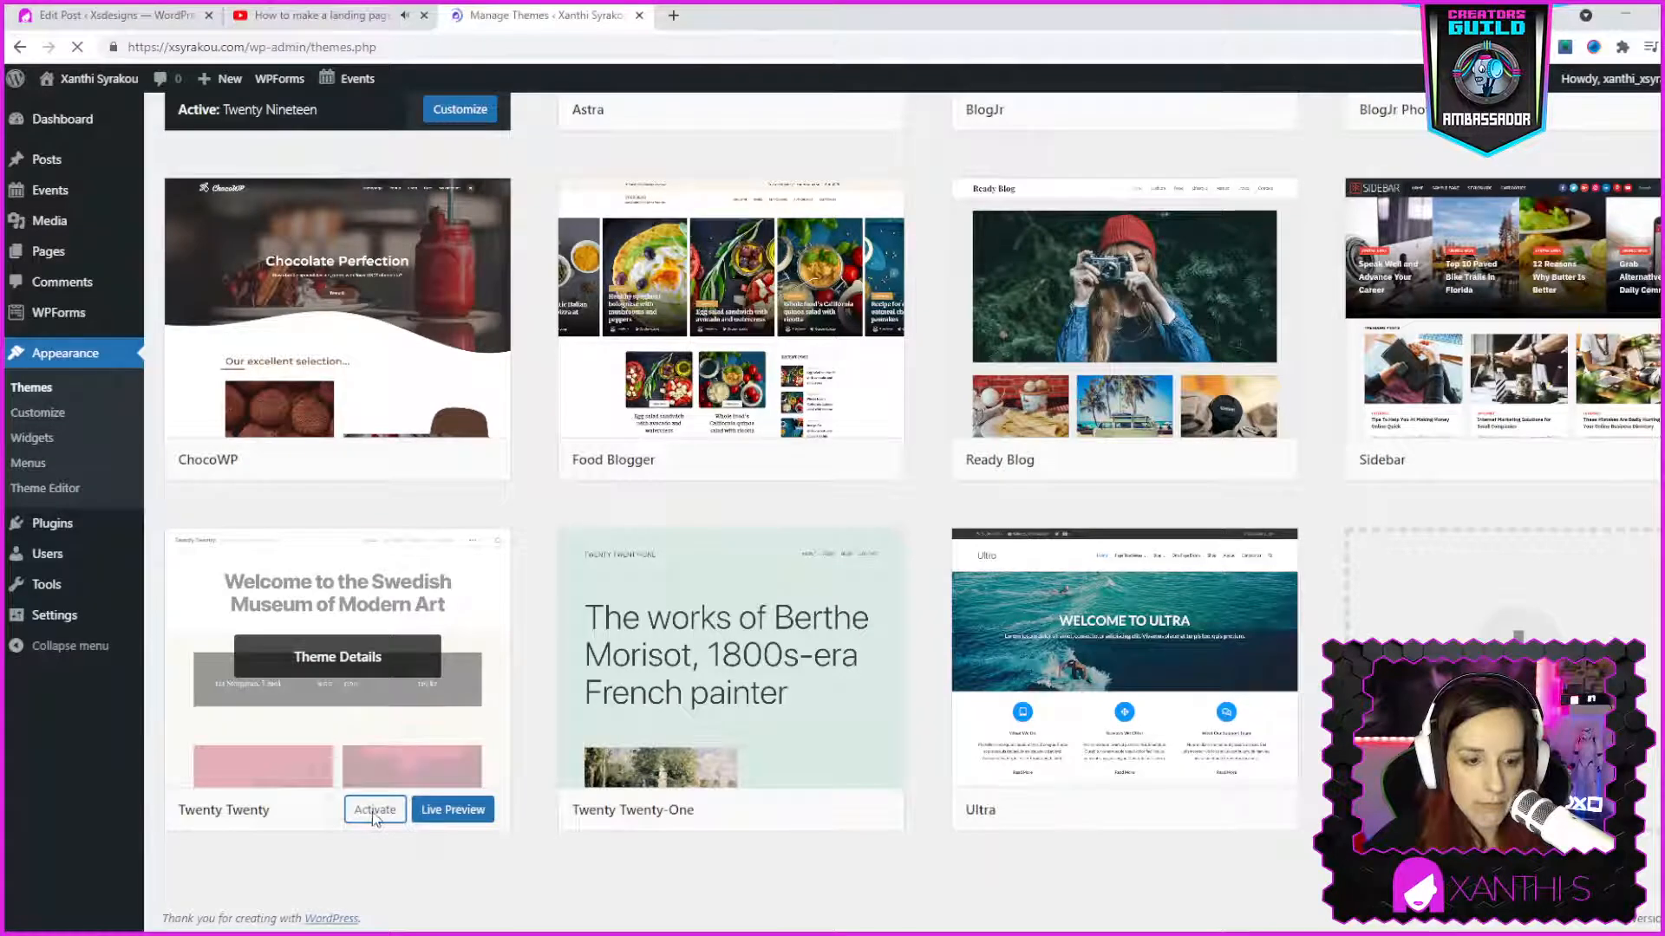
pyautogui.scroll(-6, 251, 633)
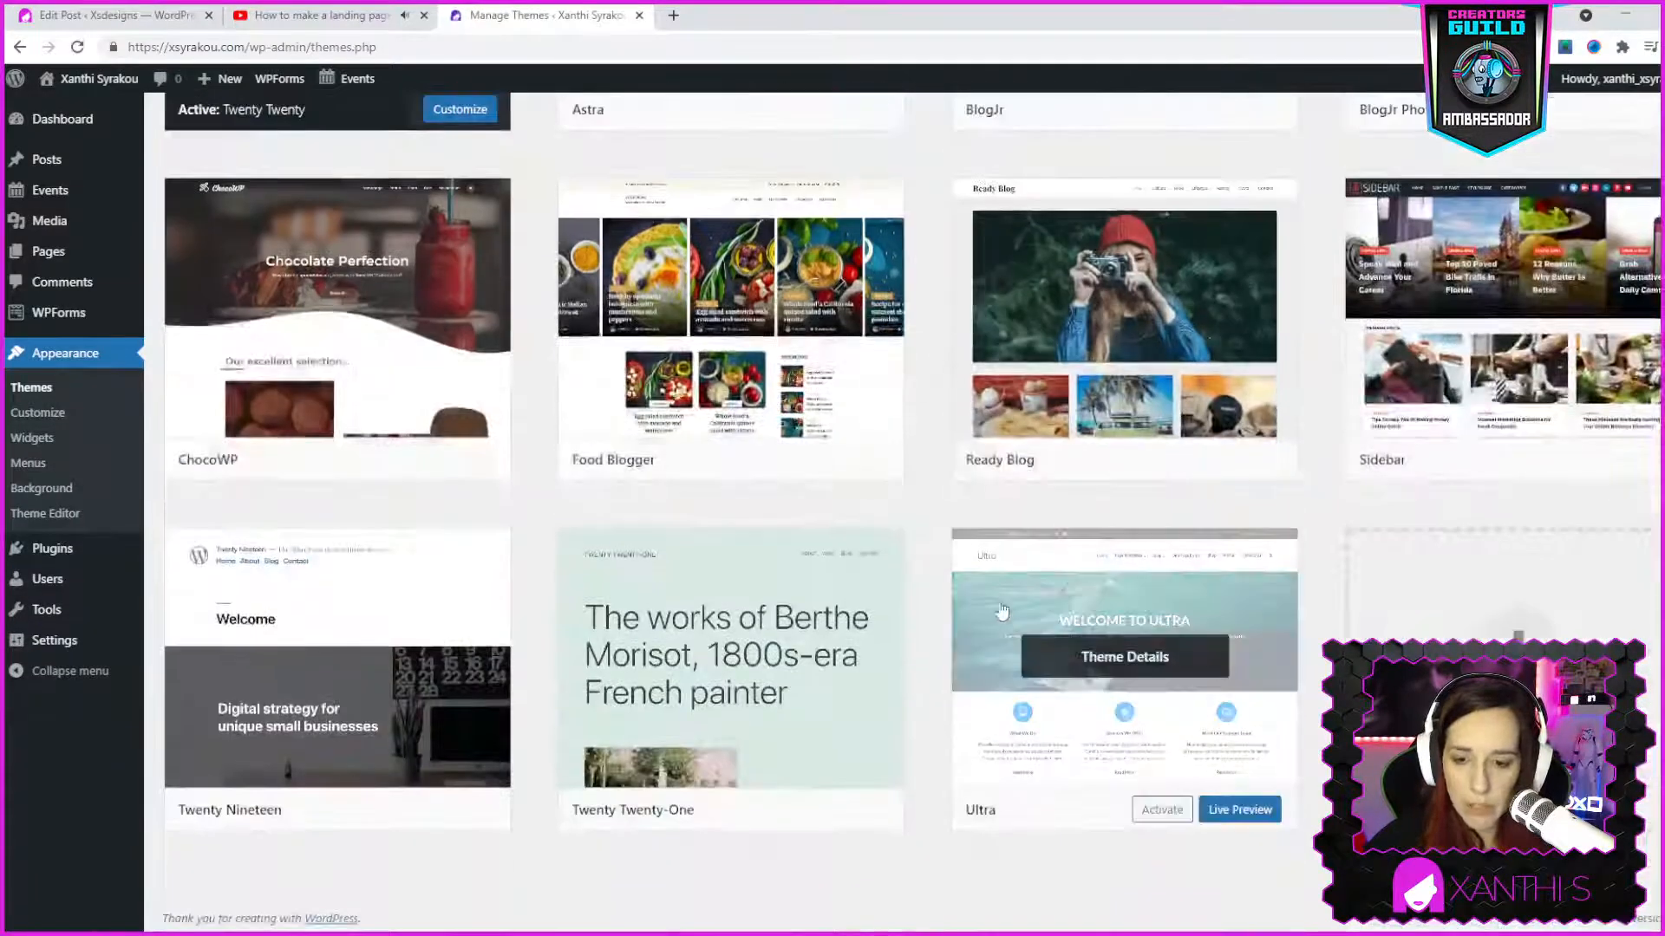
pyautogui.click(374, 813)
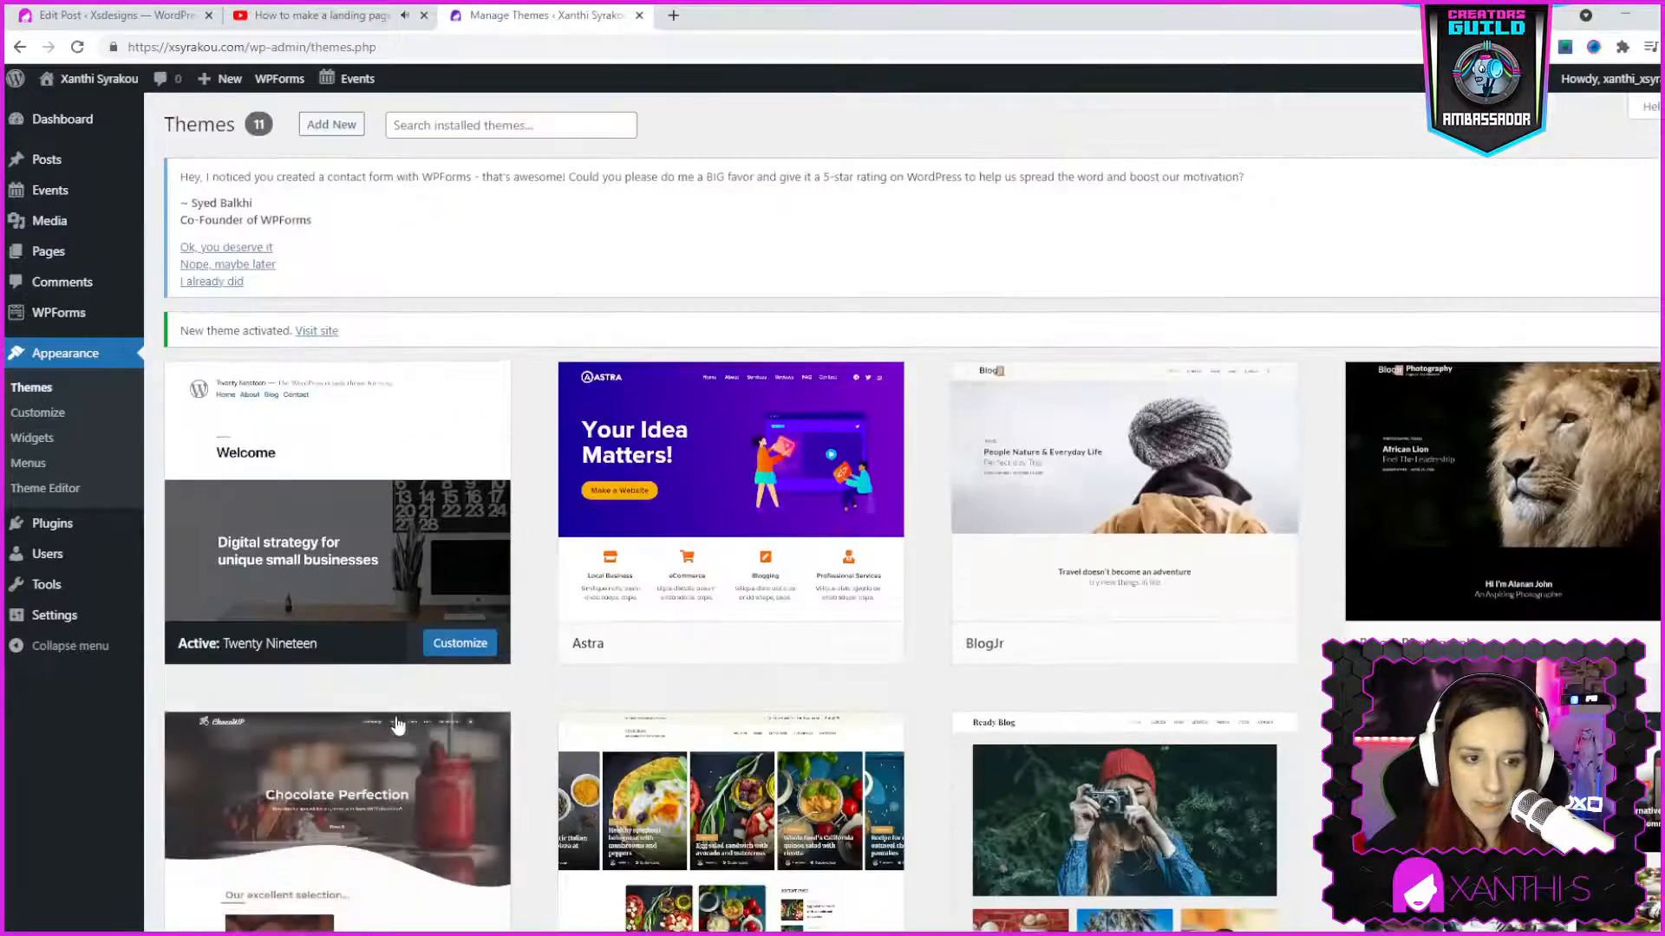
# Visit the live site and look over its home page in the Twenty Nineteen theme
pyautogui.click(104, 108)
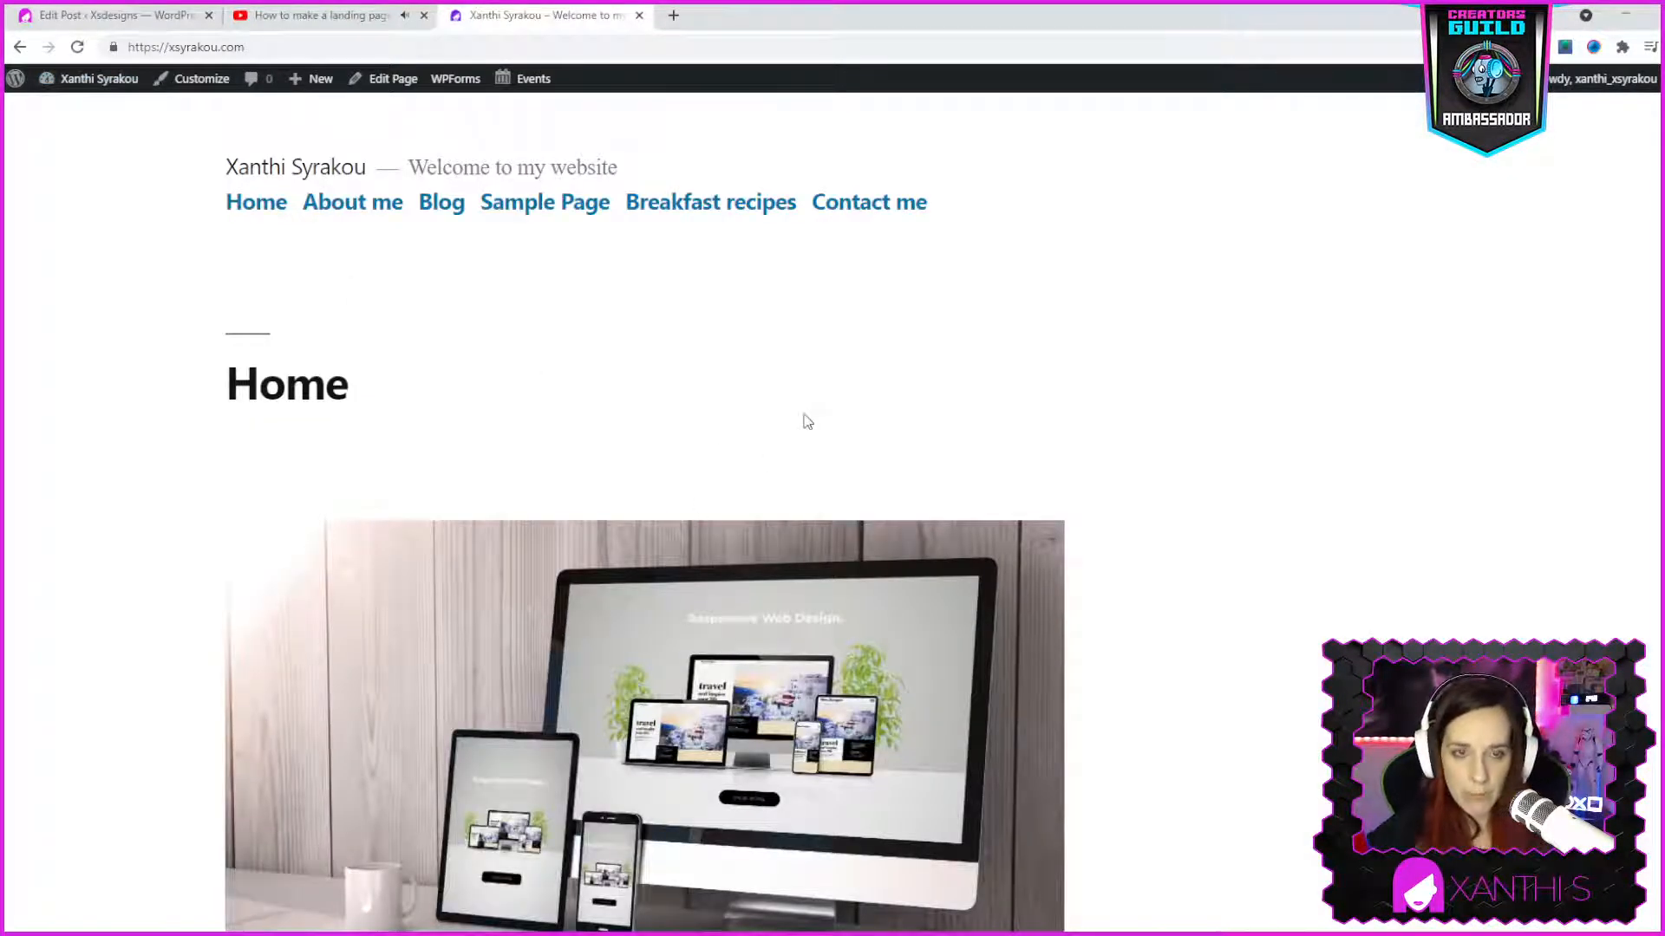
pyautogui.scroll(-10, 1029, 542)
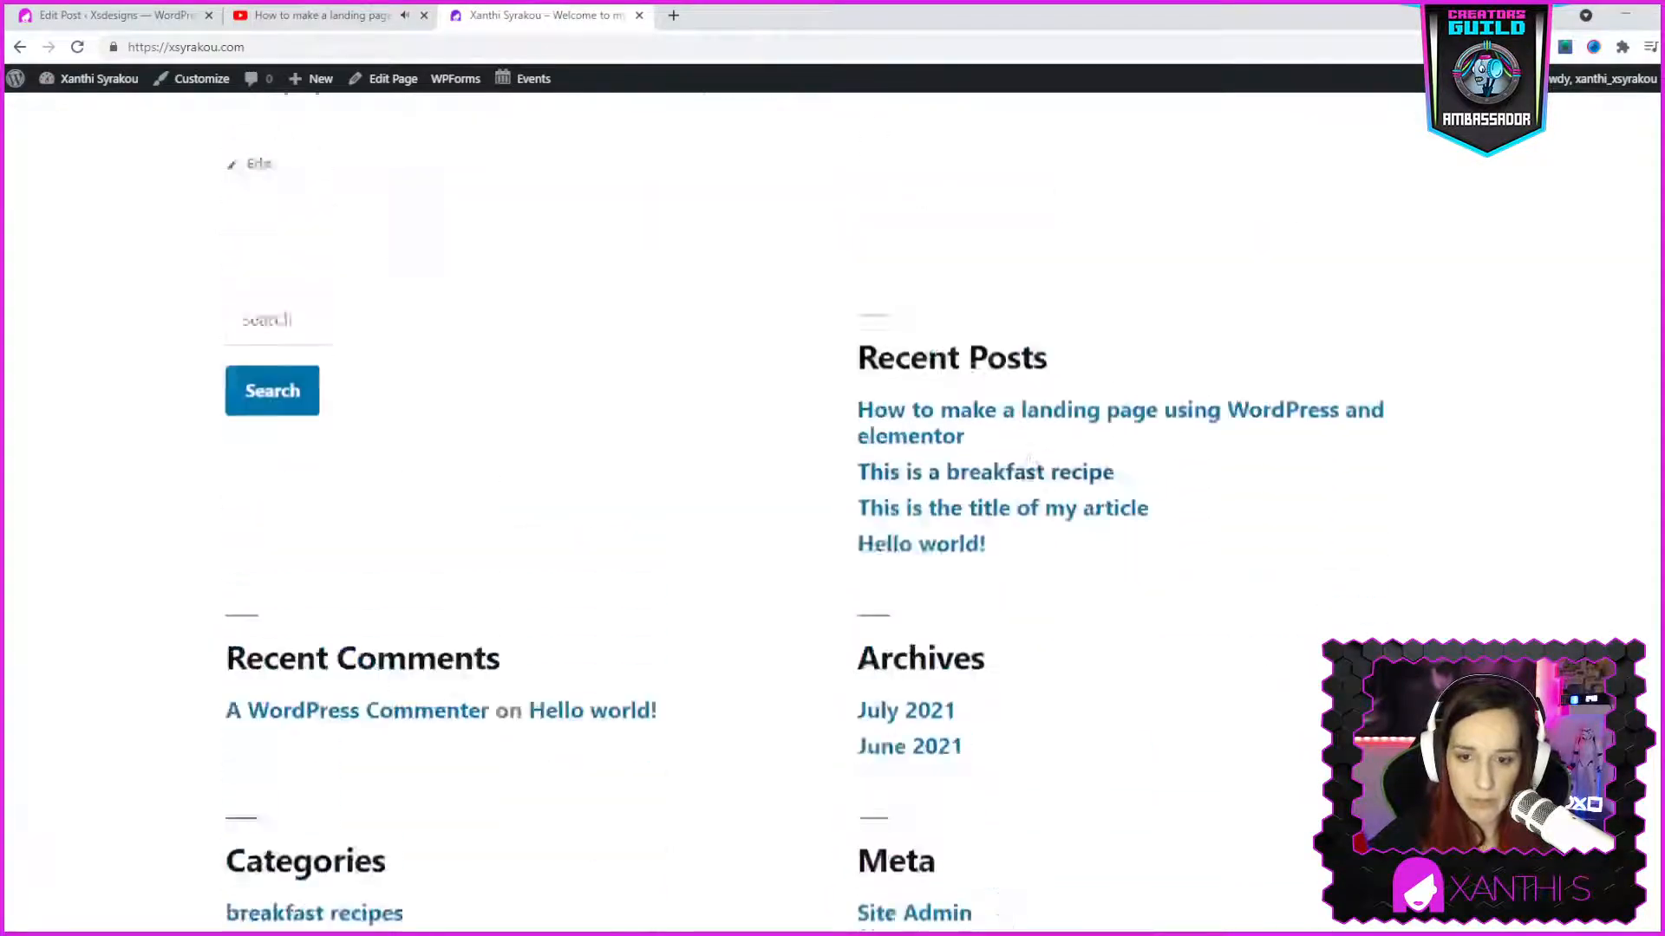
pyautogui.scroll(15, 1029, 542)
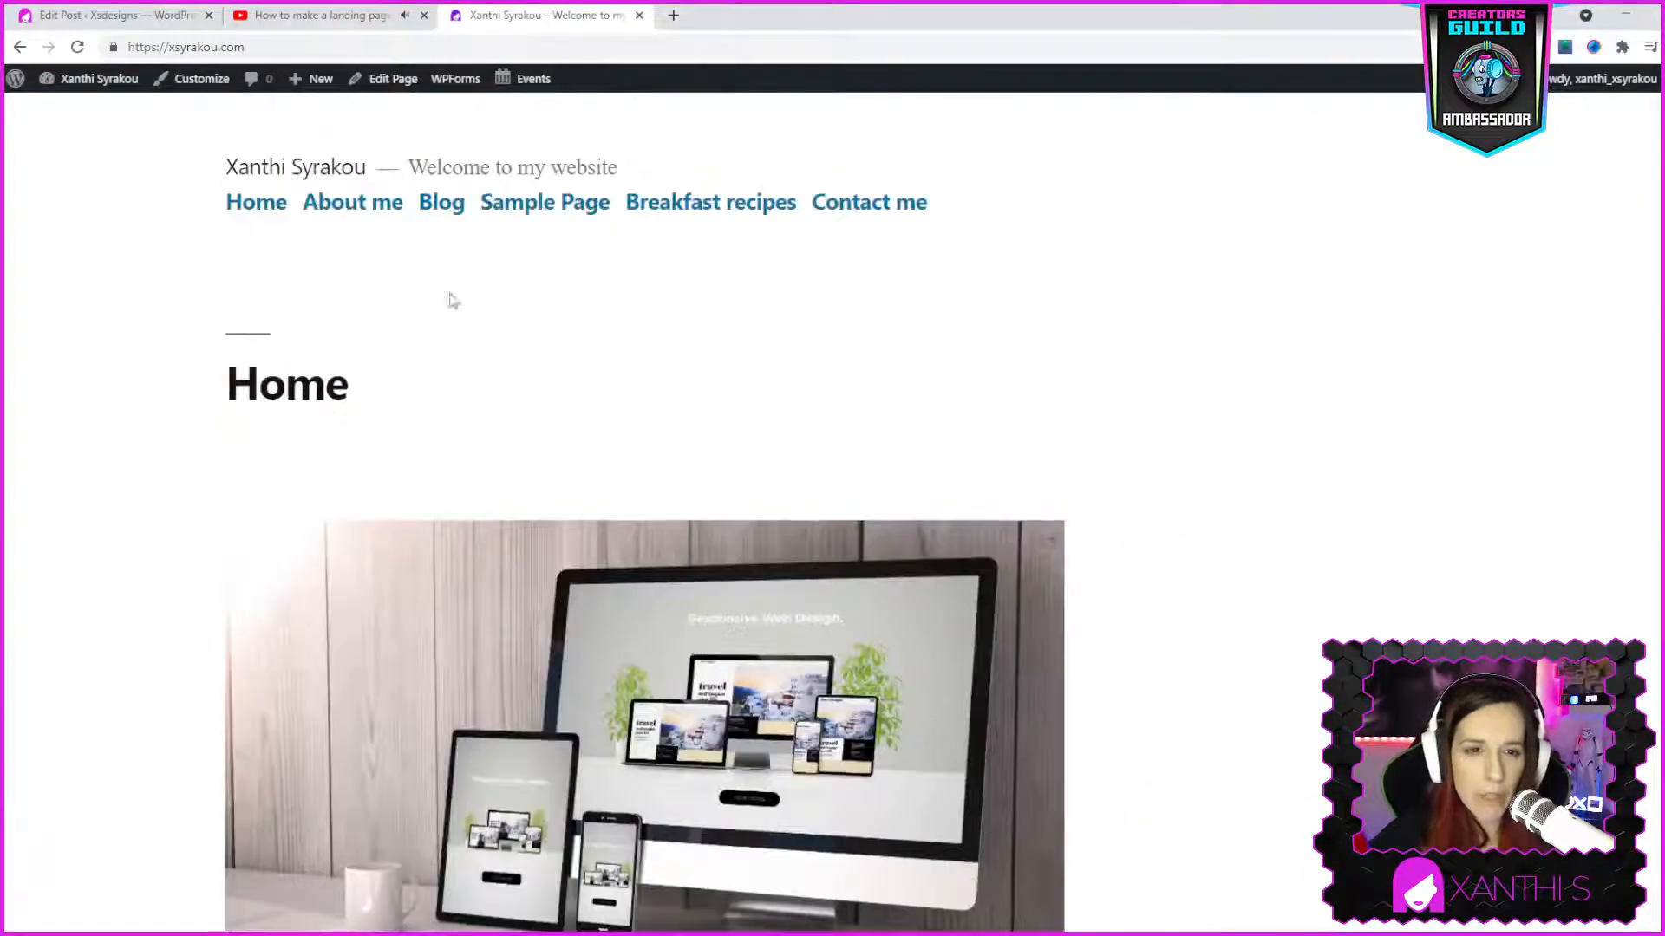
# Open the Blog page and compare how the video post and the breakfast recipe post are displayed
pyautogui.click(441, 199)
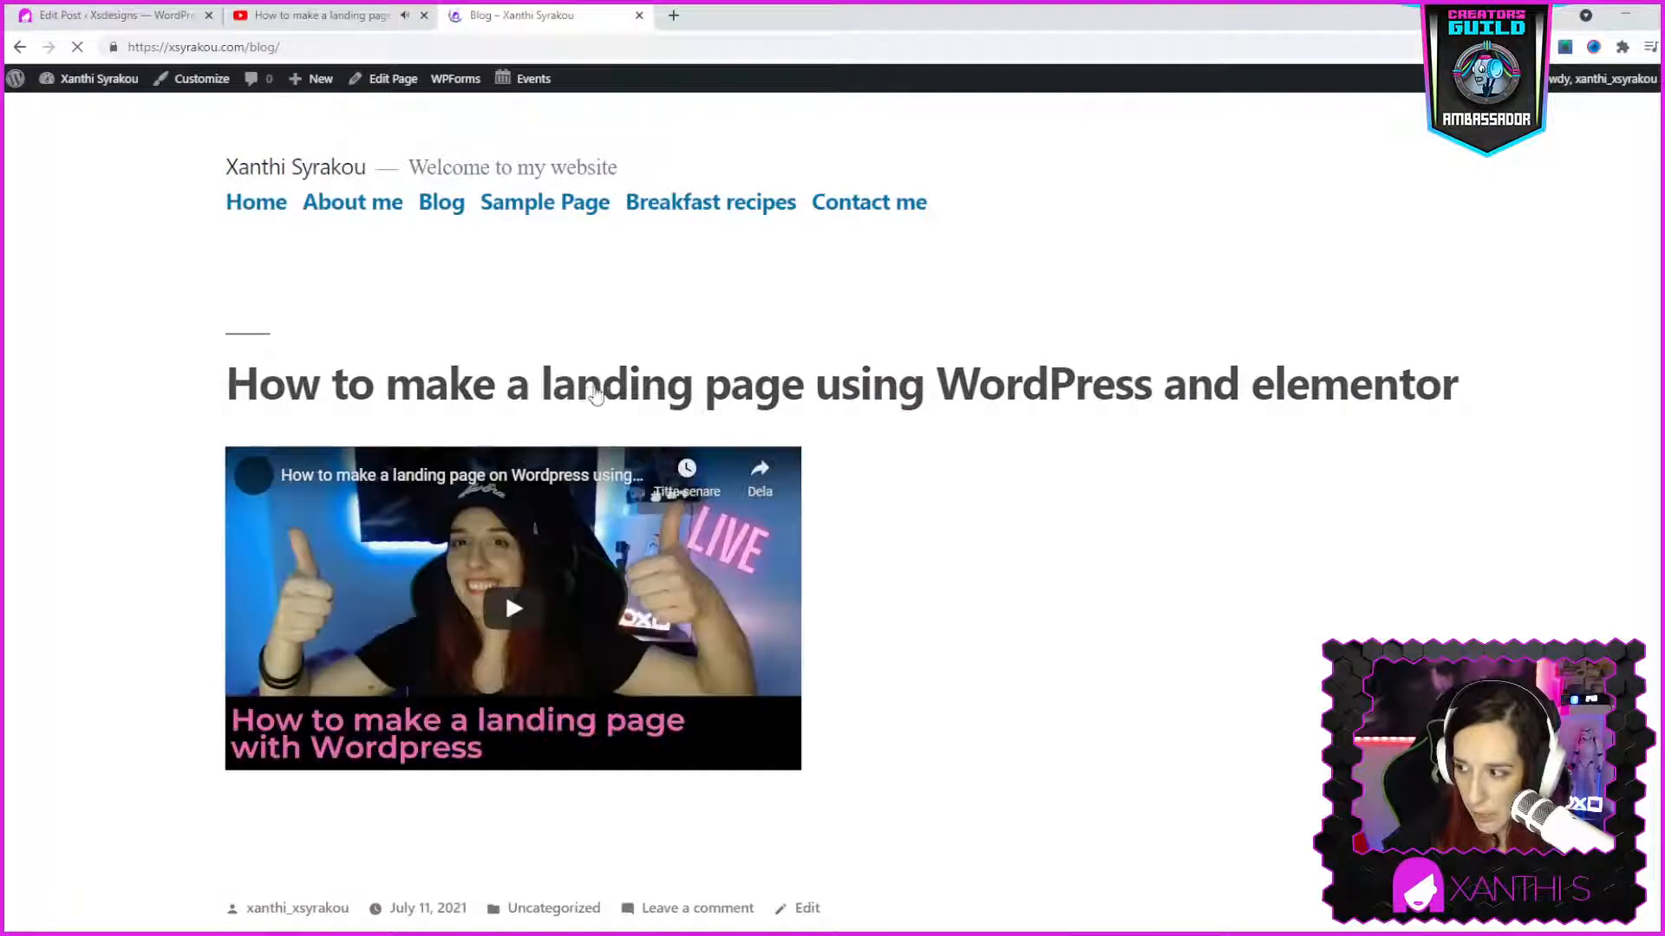
pyautogui.scroll(-2, 1189, 584)
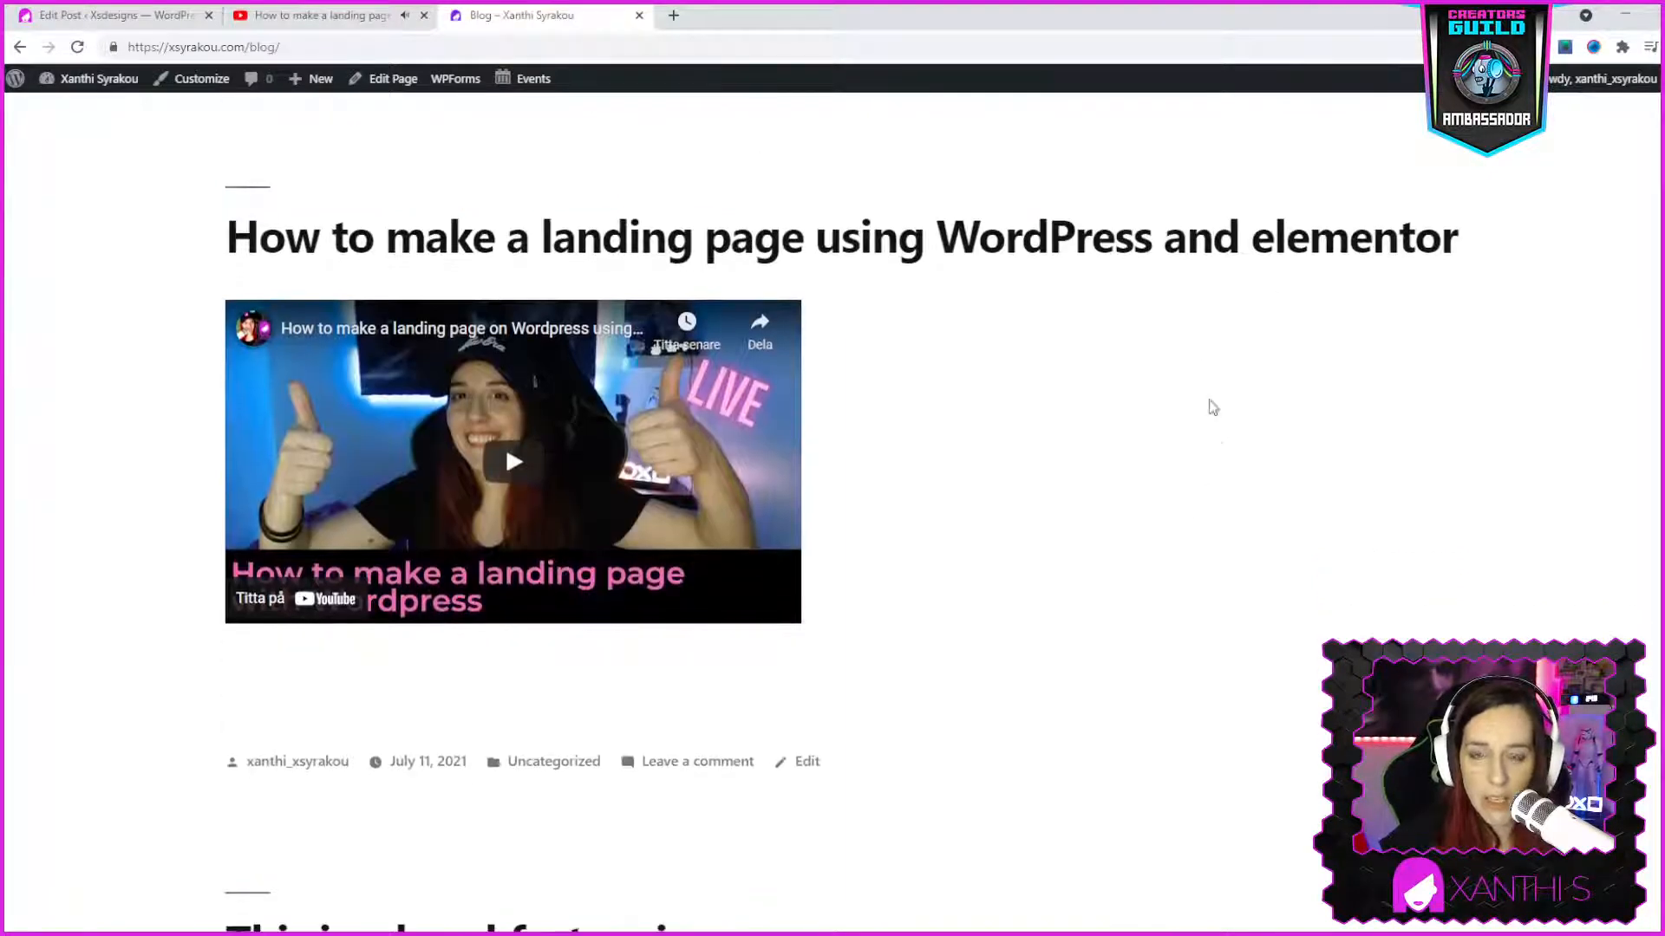
pyautogui.scroll(-3, 1172, 266)
pyautogui.scroll(-10, 1172, 265)
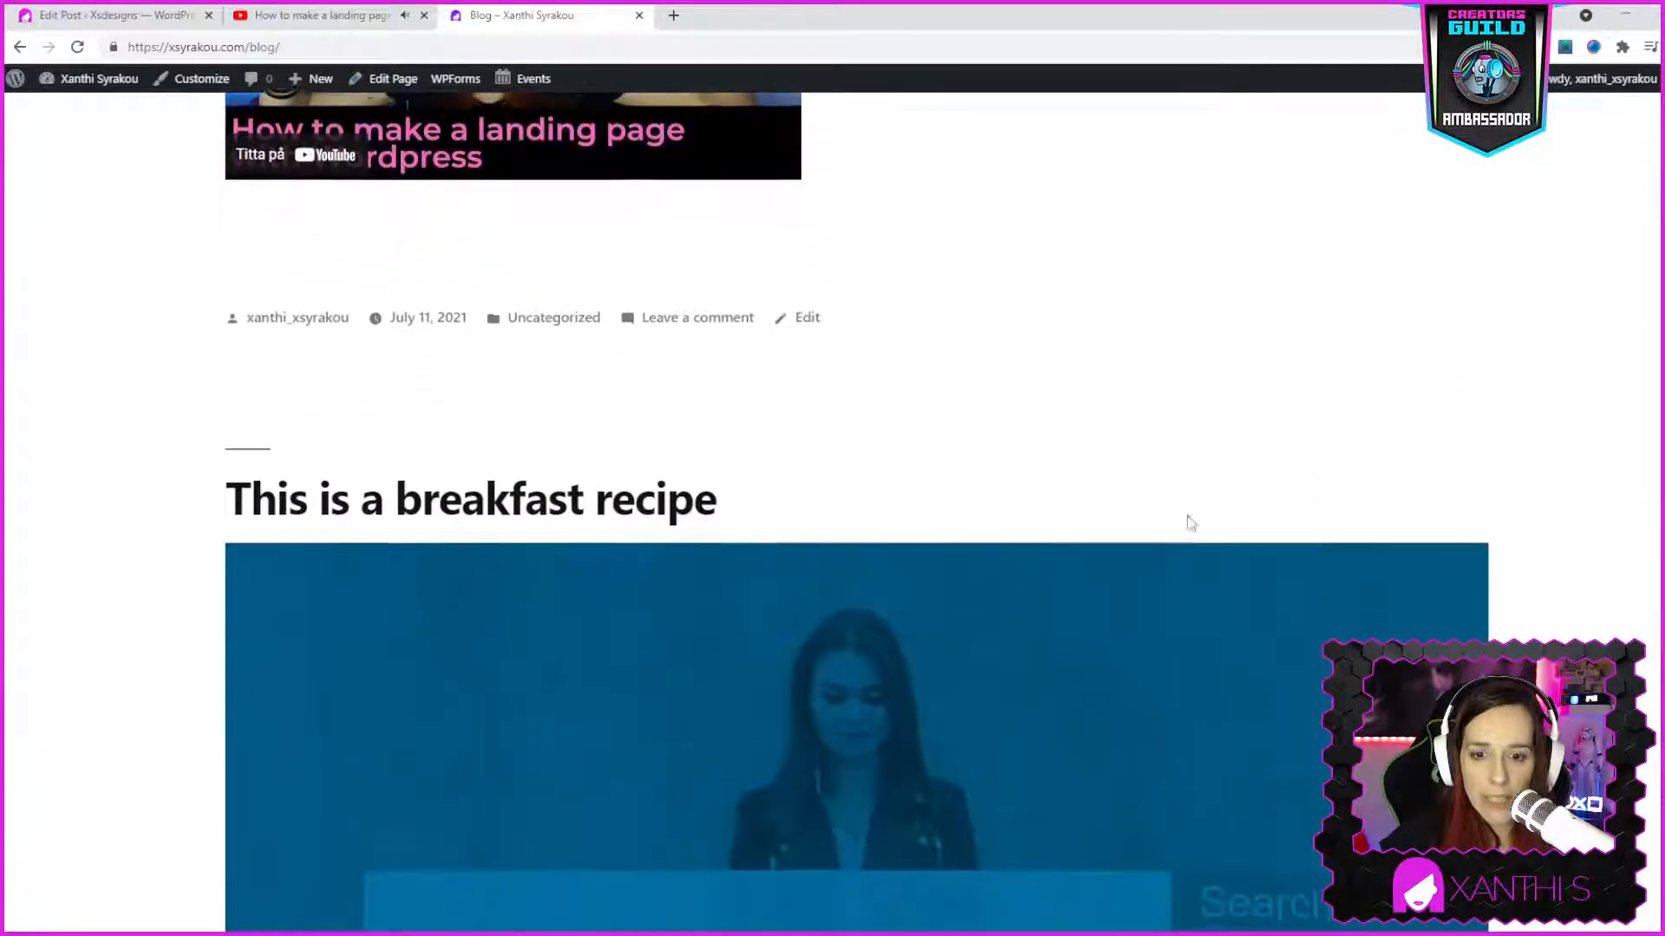
pyautogui.scroll(-3, 1231, 358)
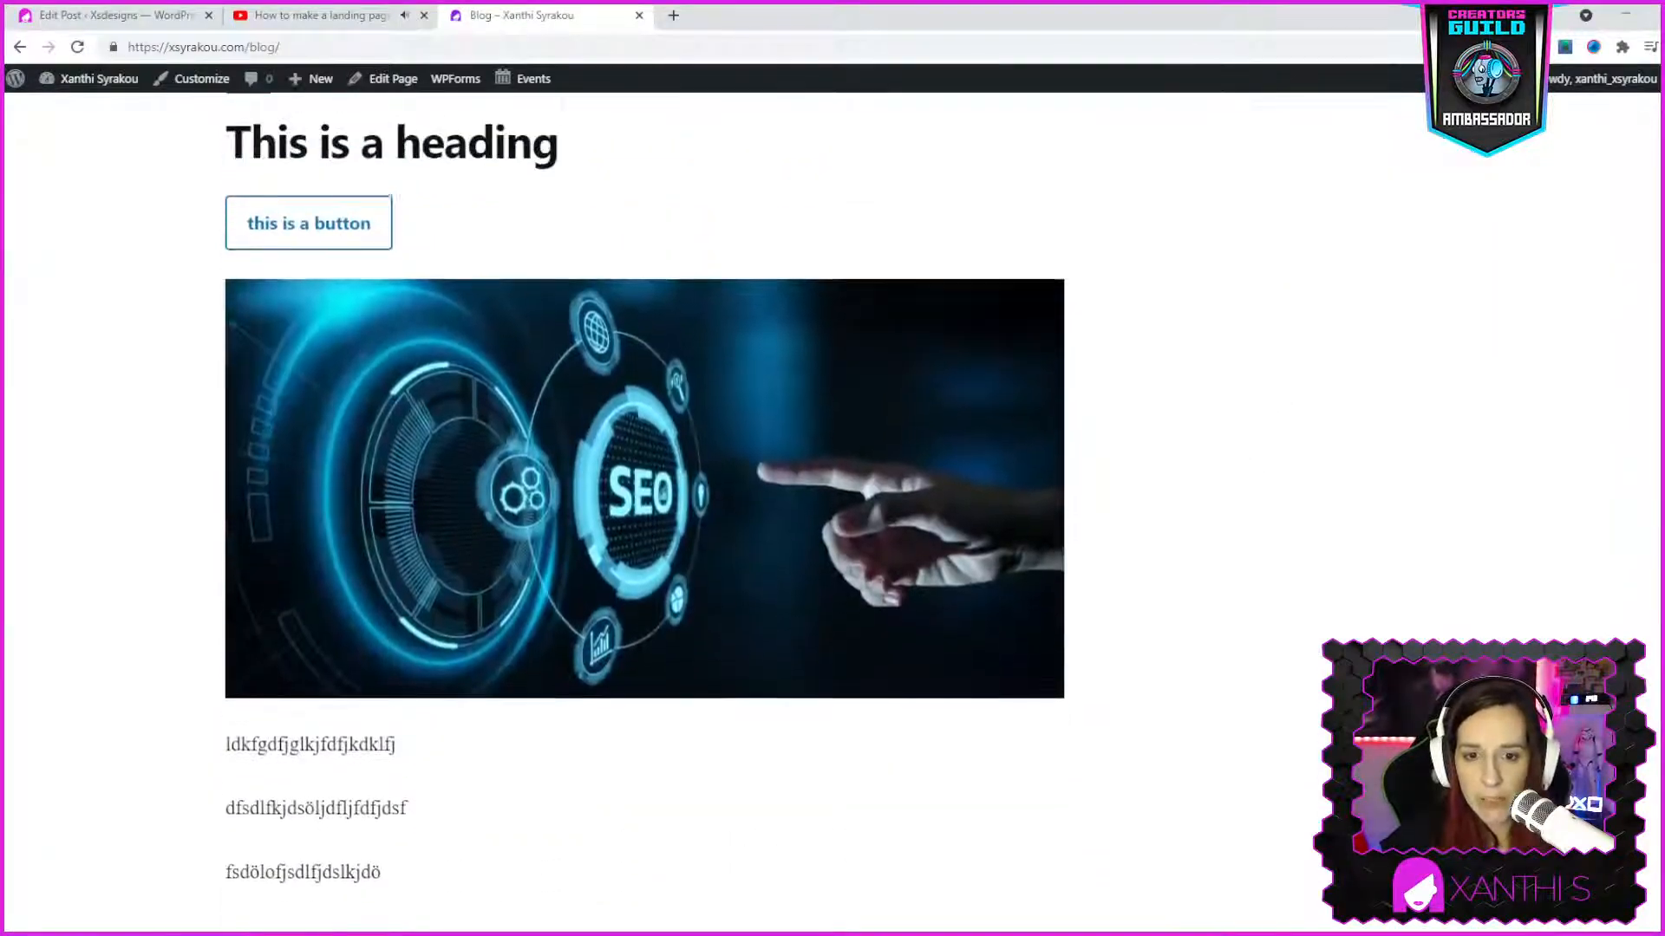
pyautogui.scroll(9, 1212, 338)
pyautogui.scroll(8, 1238, 681)
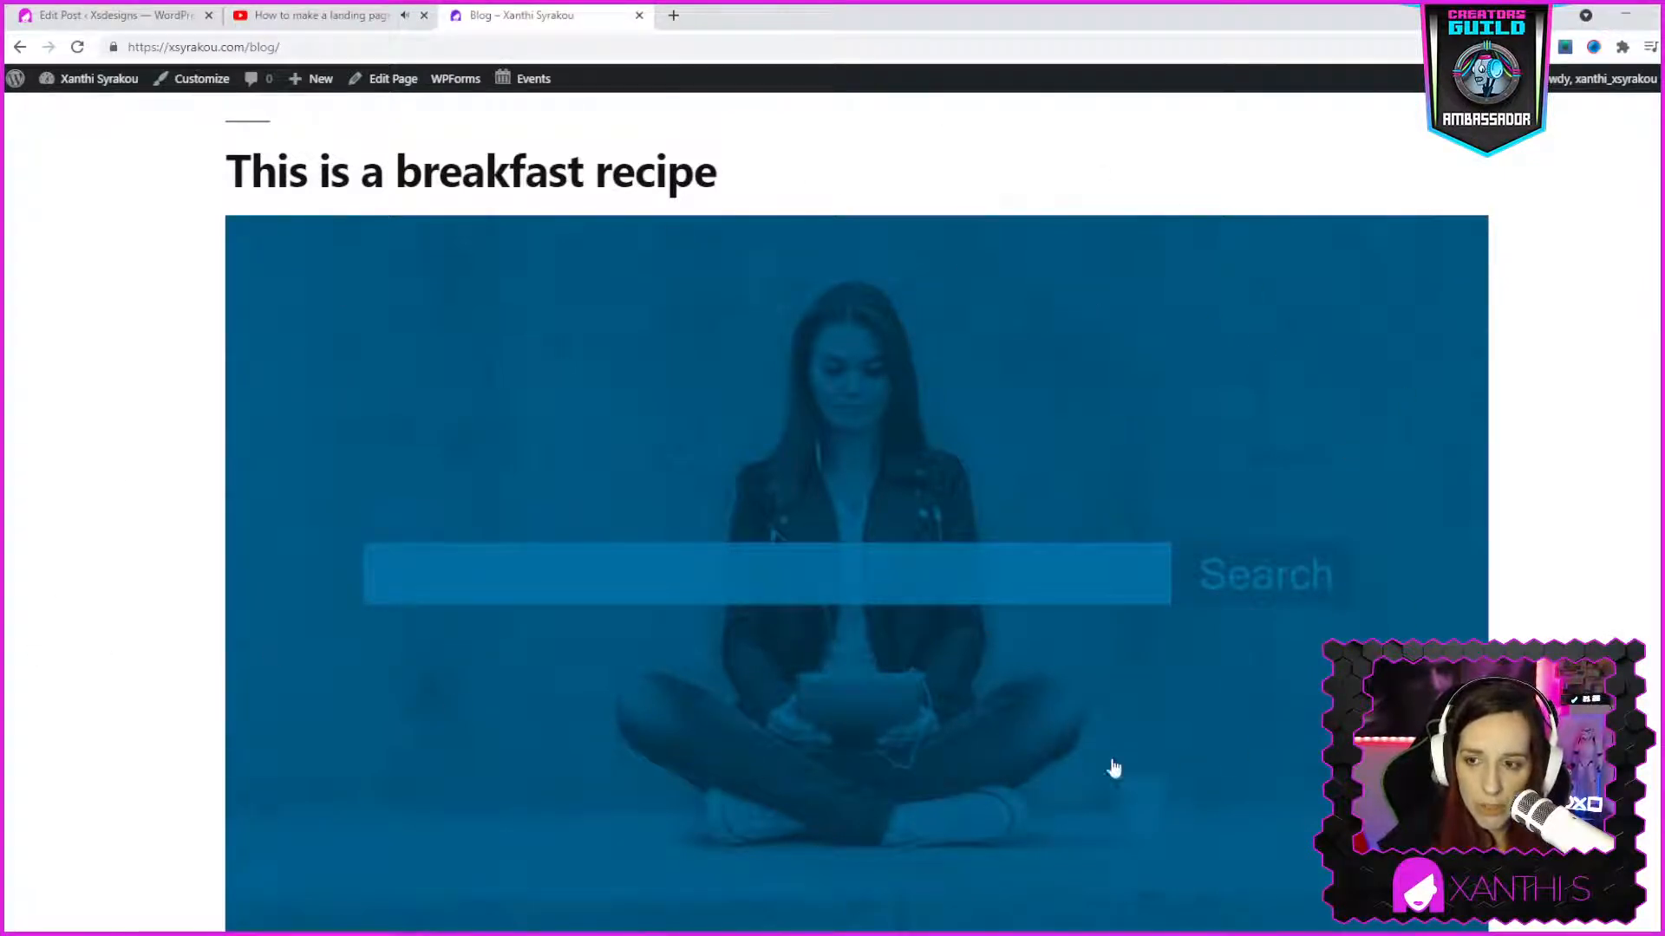
pyautogui.scroll(-1, 1114, 768)
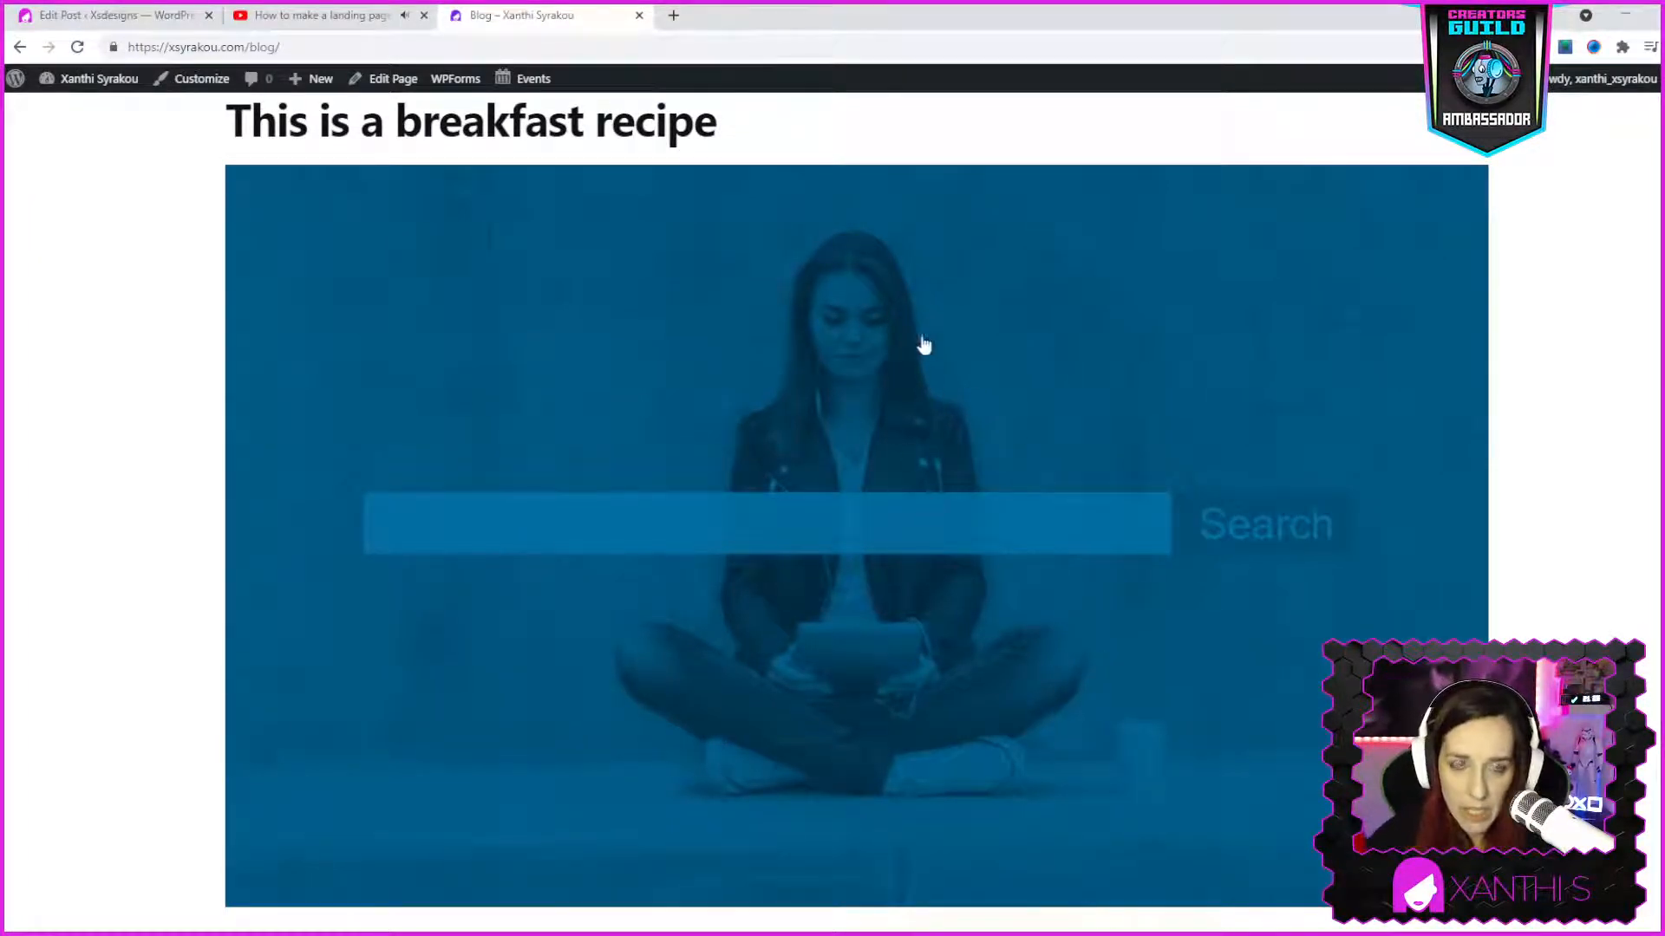
pyautogui.scroll(10, 923, 345)
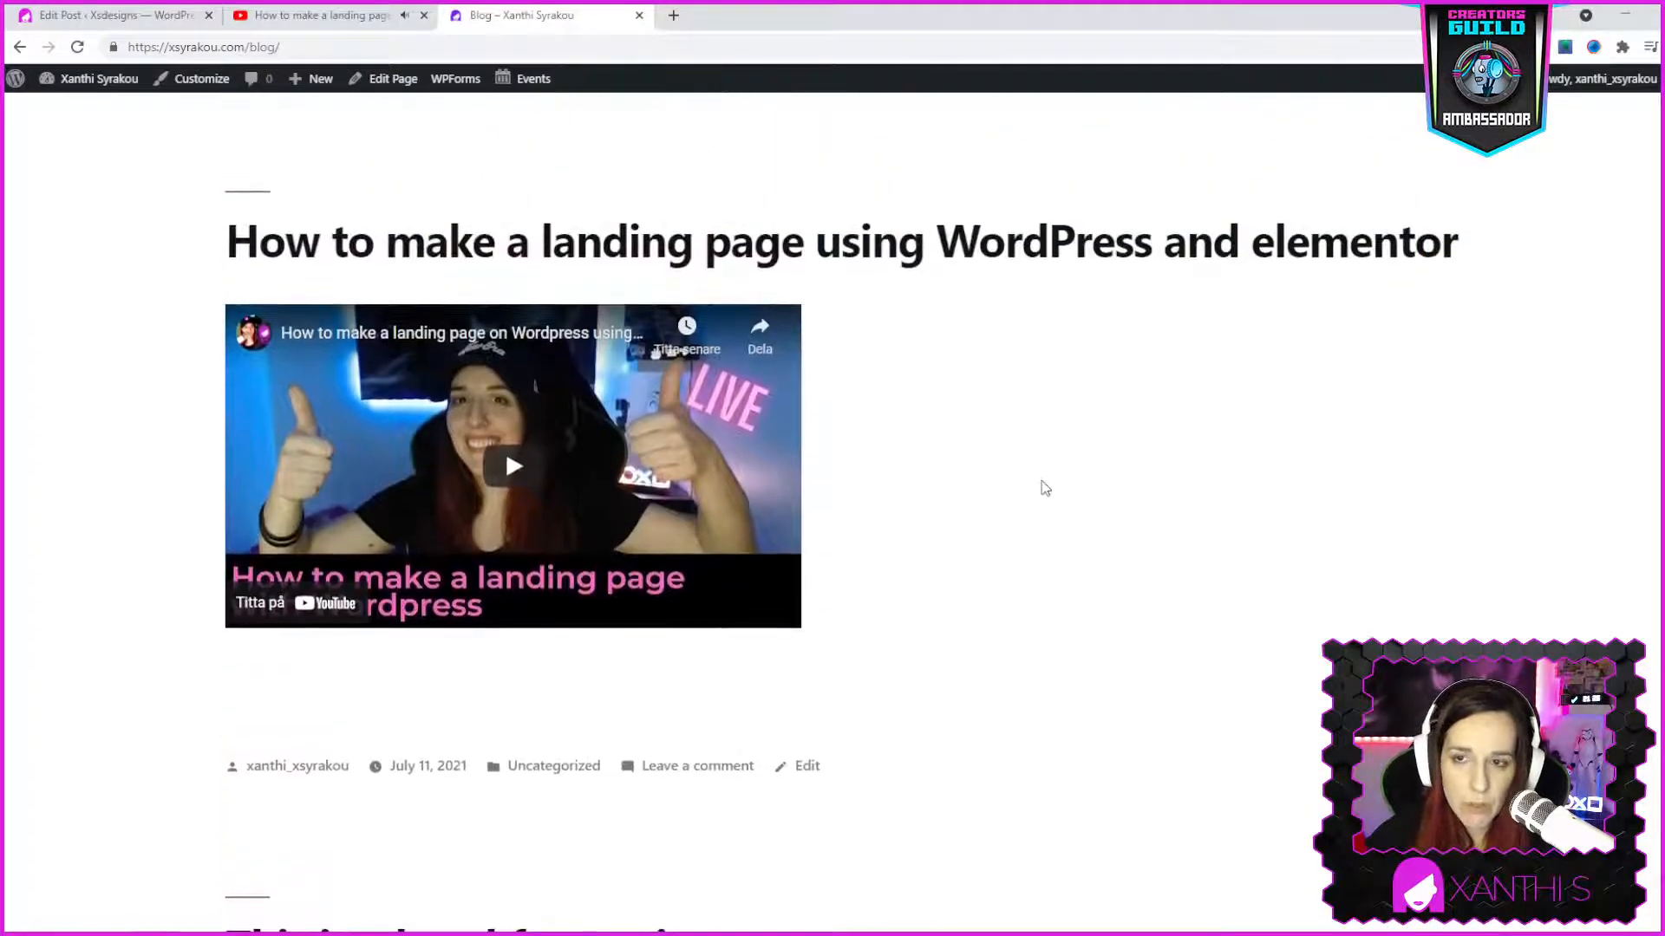
pyautogui.scroll(2, 1037, 419)
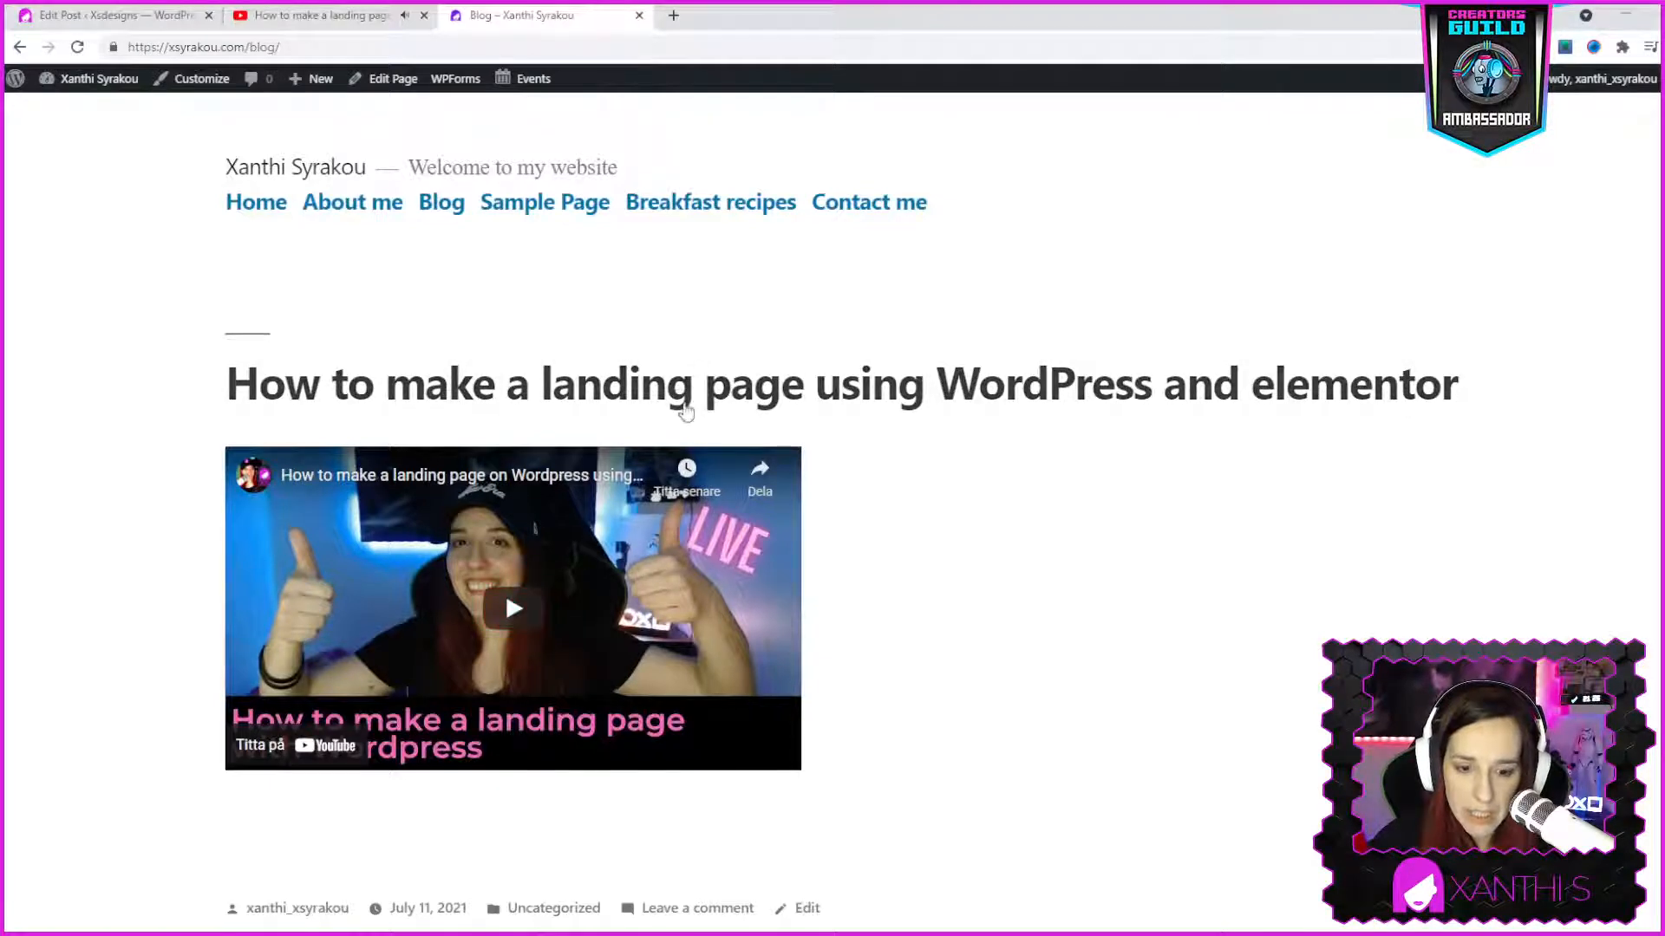
# Open the landing page post from the blog and examine its layout with the embedded video
pyautogui.click(674, 392)
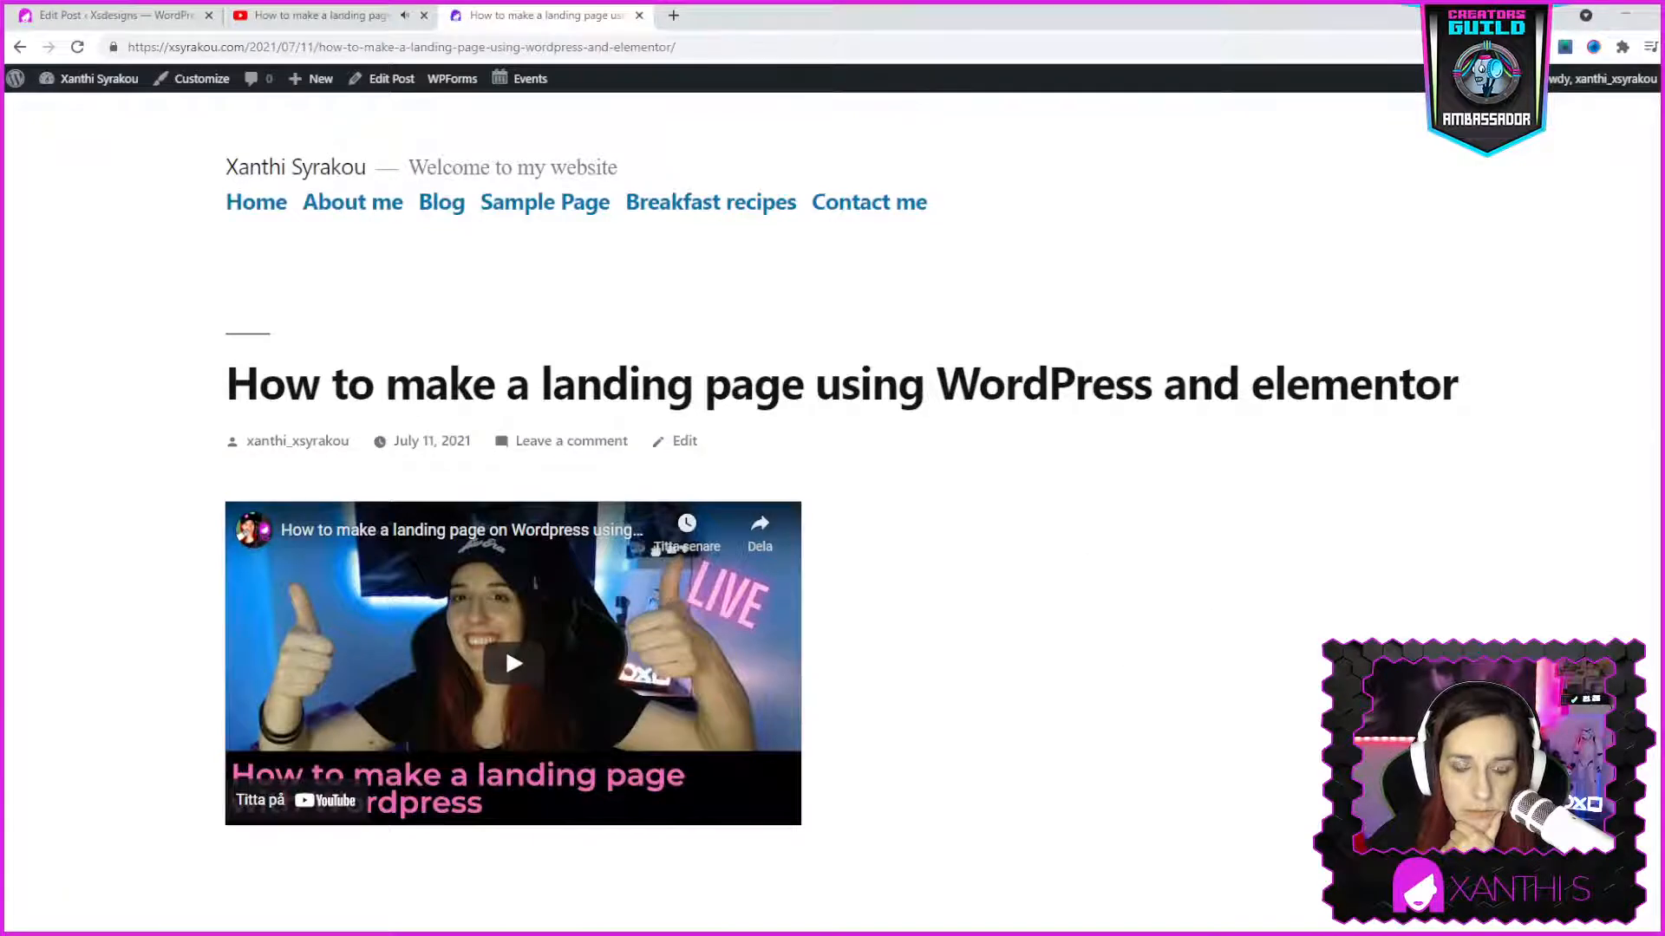
pyautogui.scroll(-6, 1182, 375)
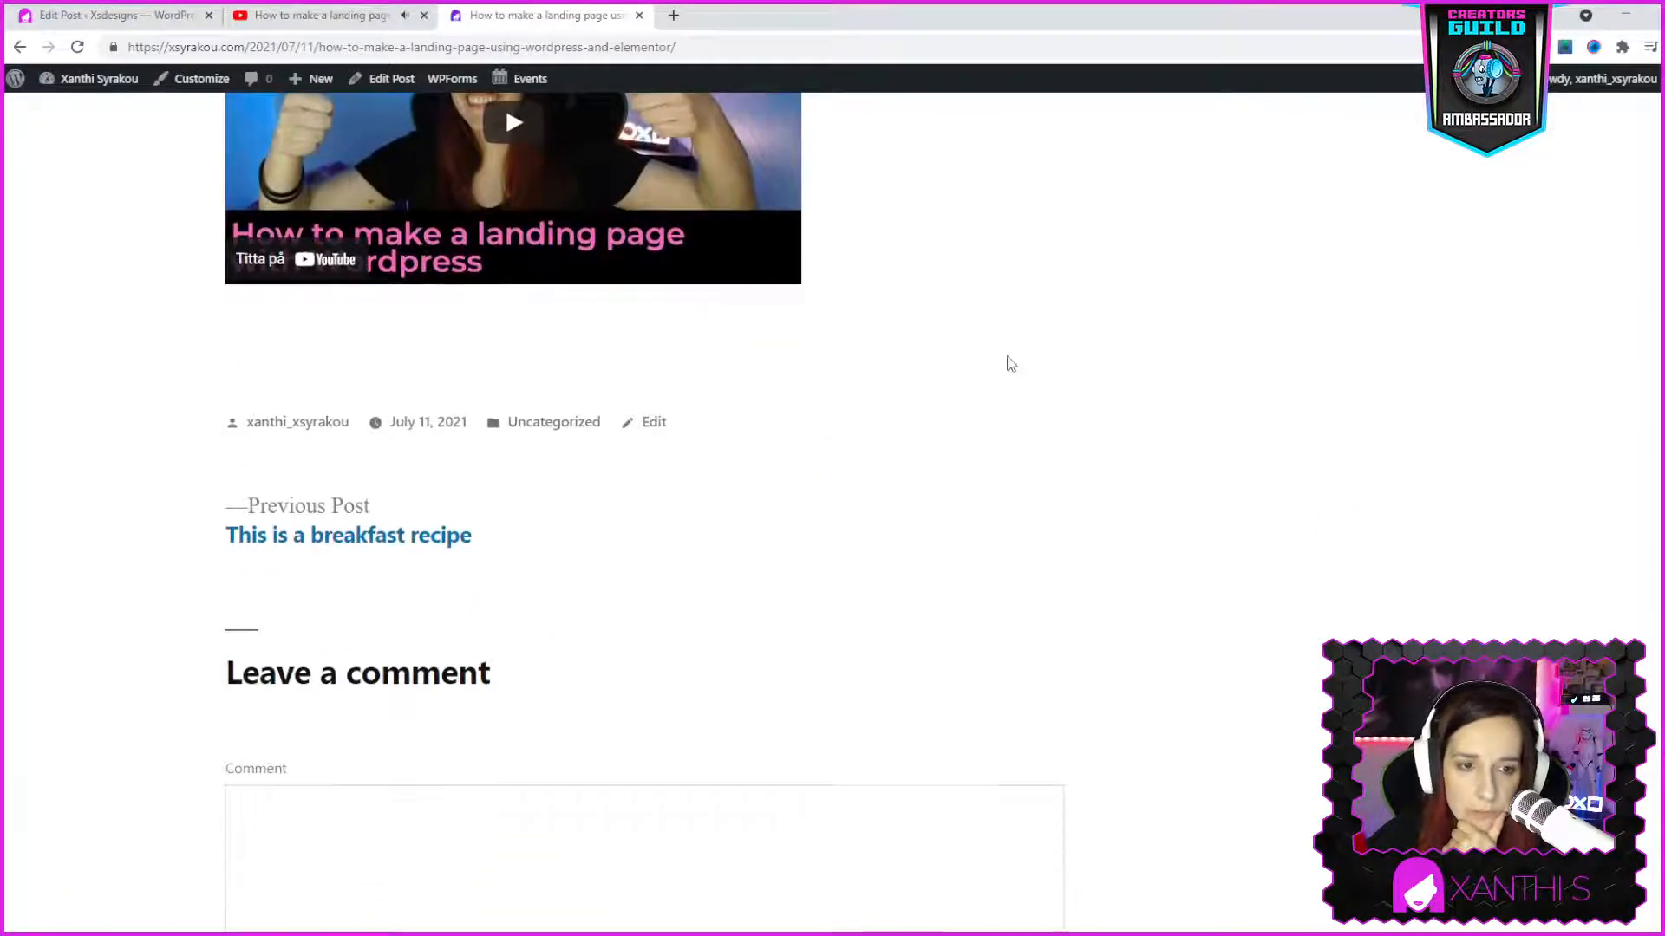
pyautogui.scroll(4, 1011, 364)
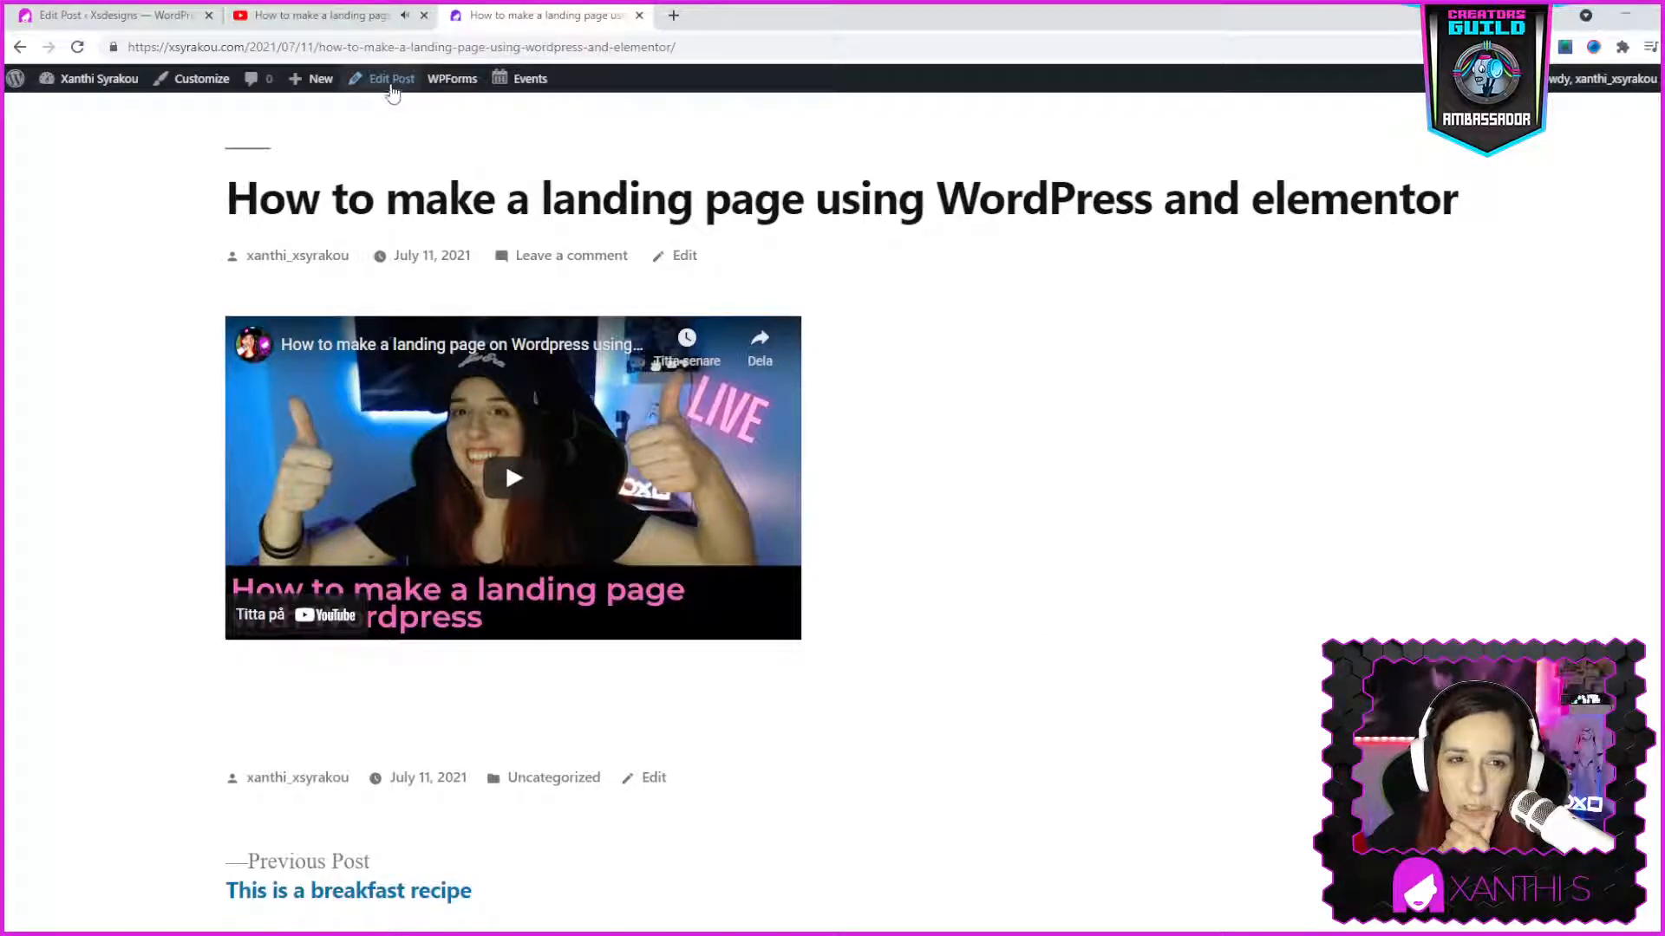
# Open the landing page post for editing, examine its settings boxes and Screen Options, and go to the installed themes
pyautogui.click(393, 81)
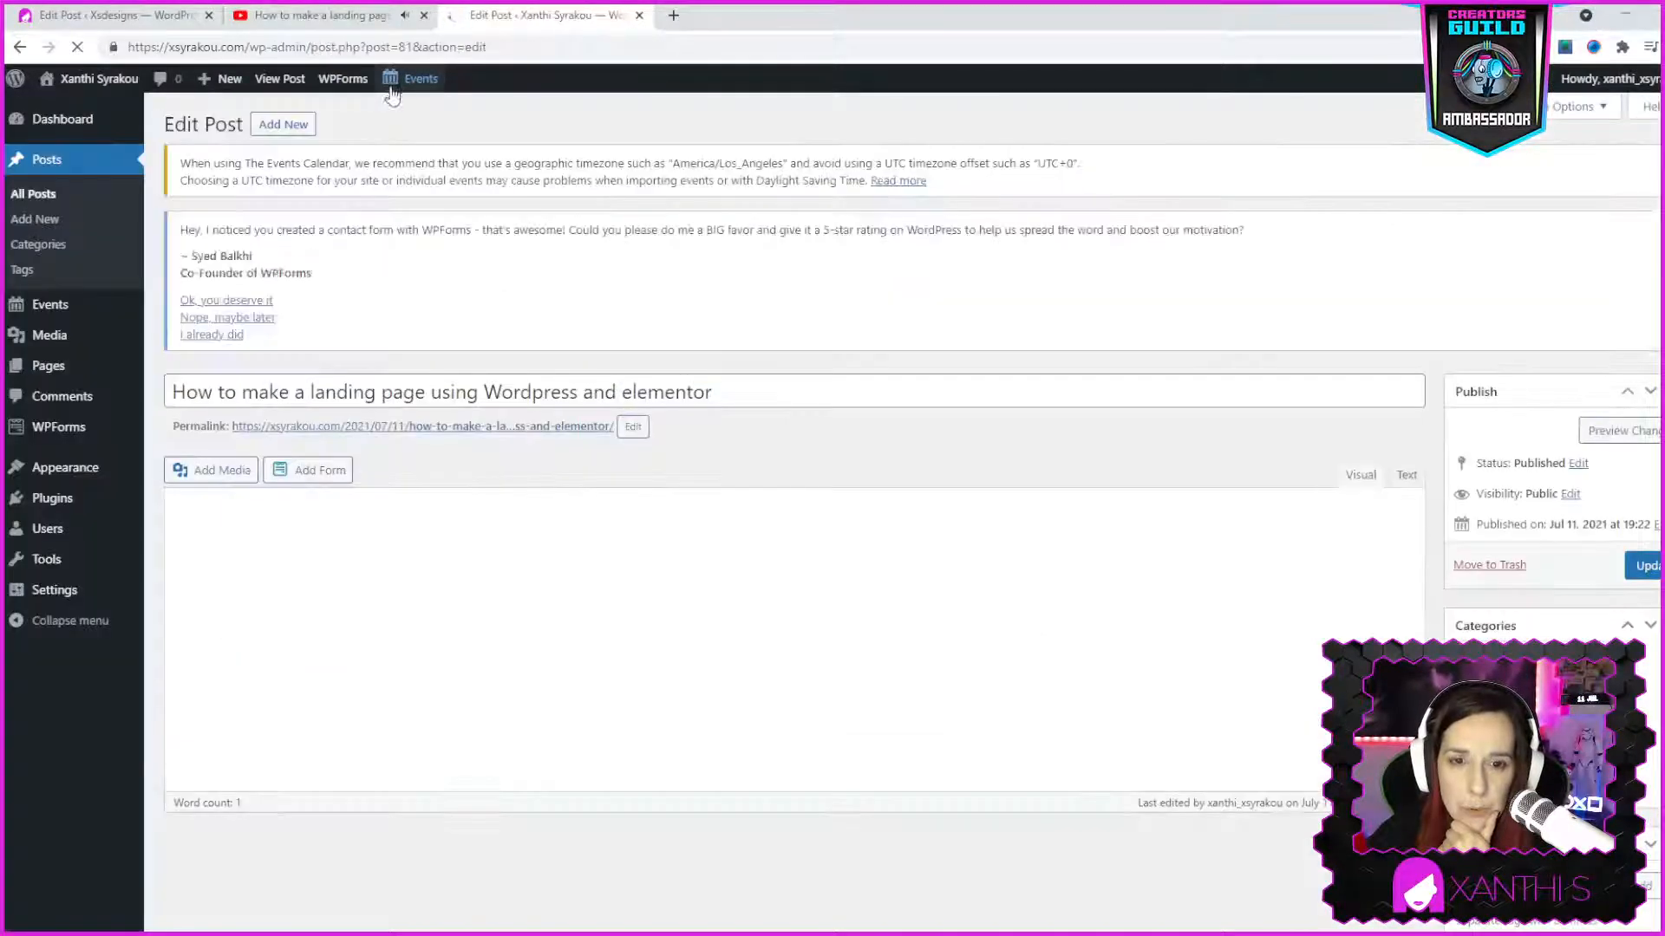
pyautogui.scroll(-3, 1515, 572)
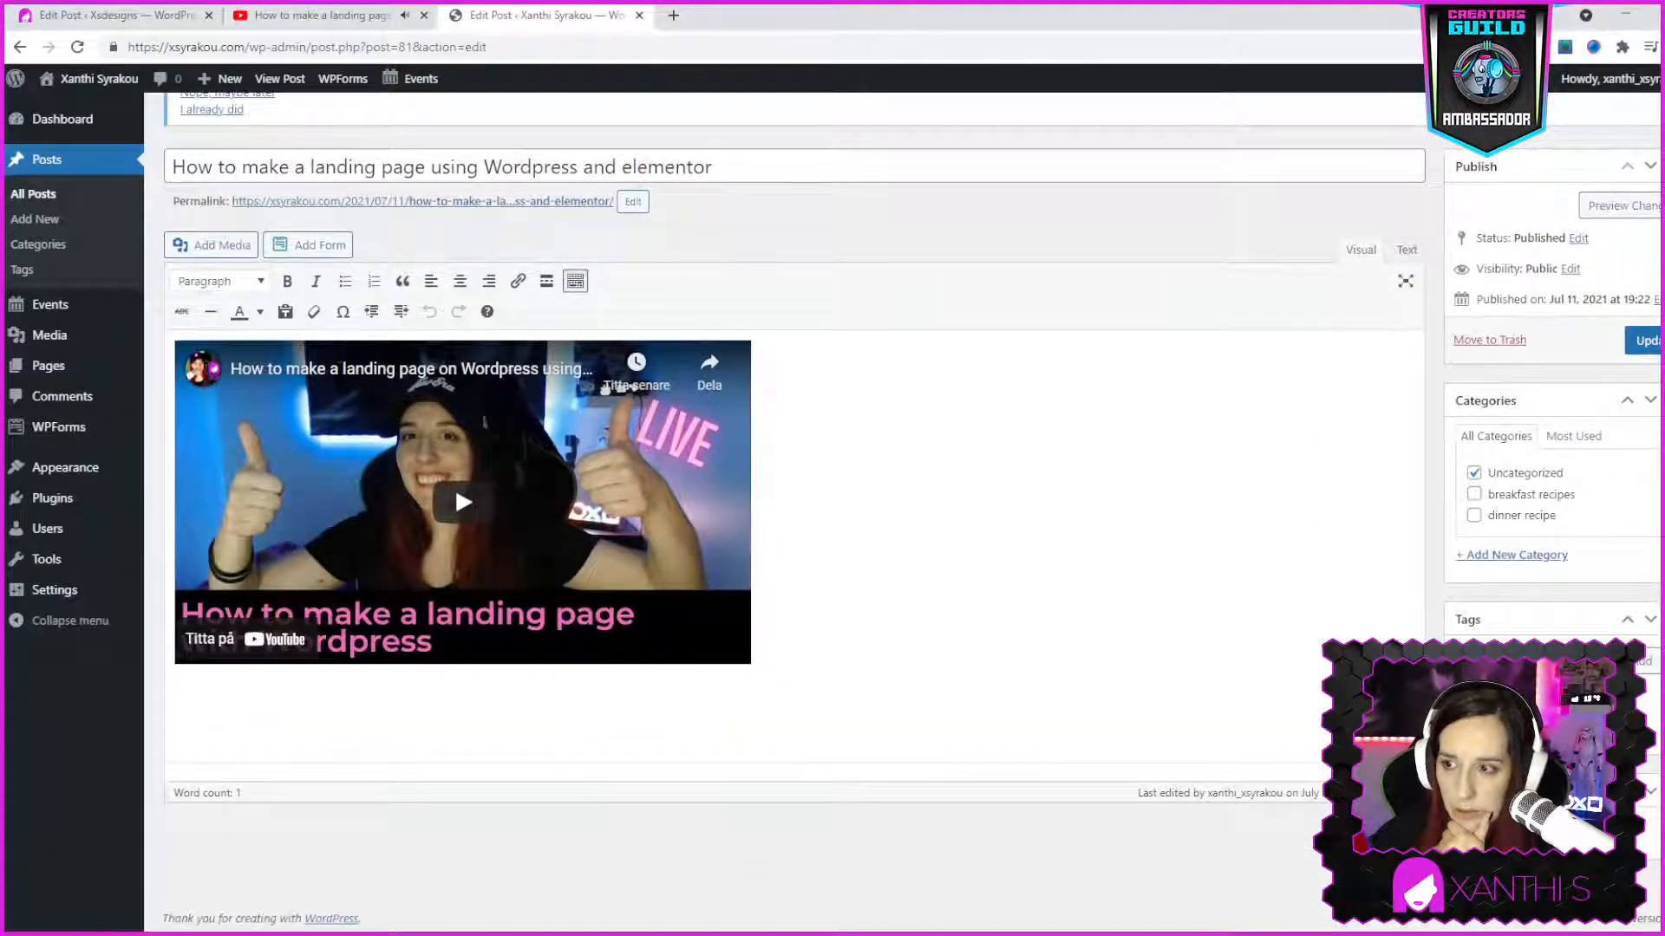
pyautogui.scroll(3, 1629, 500)
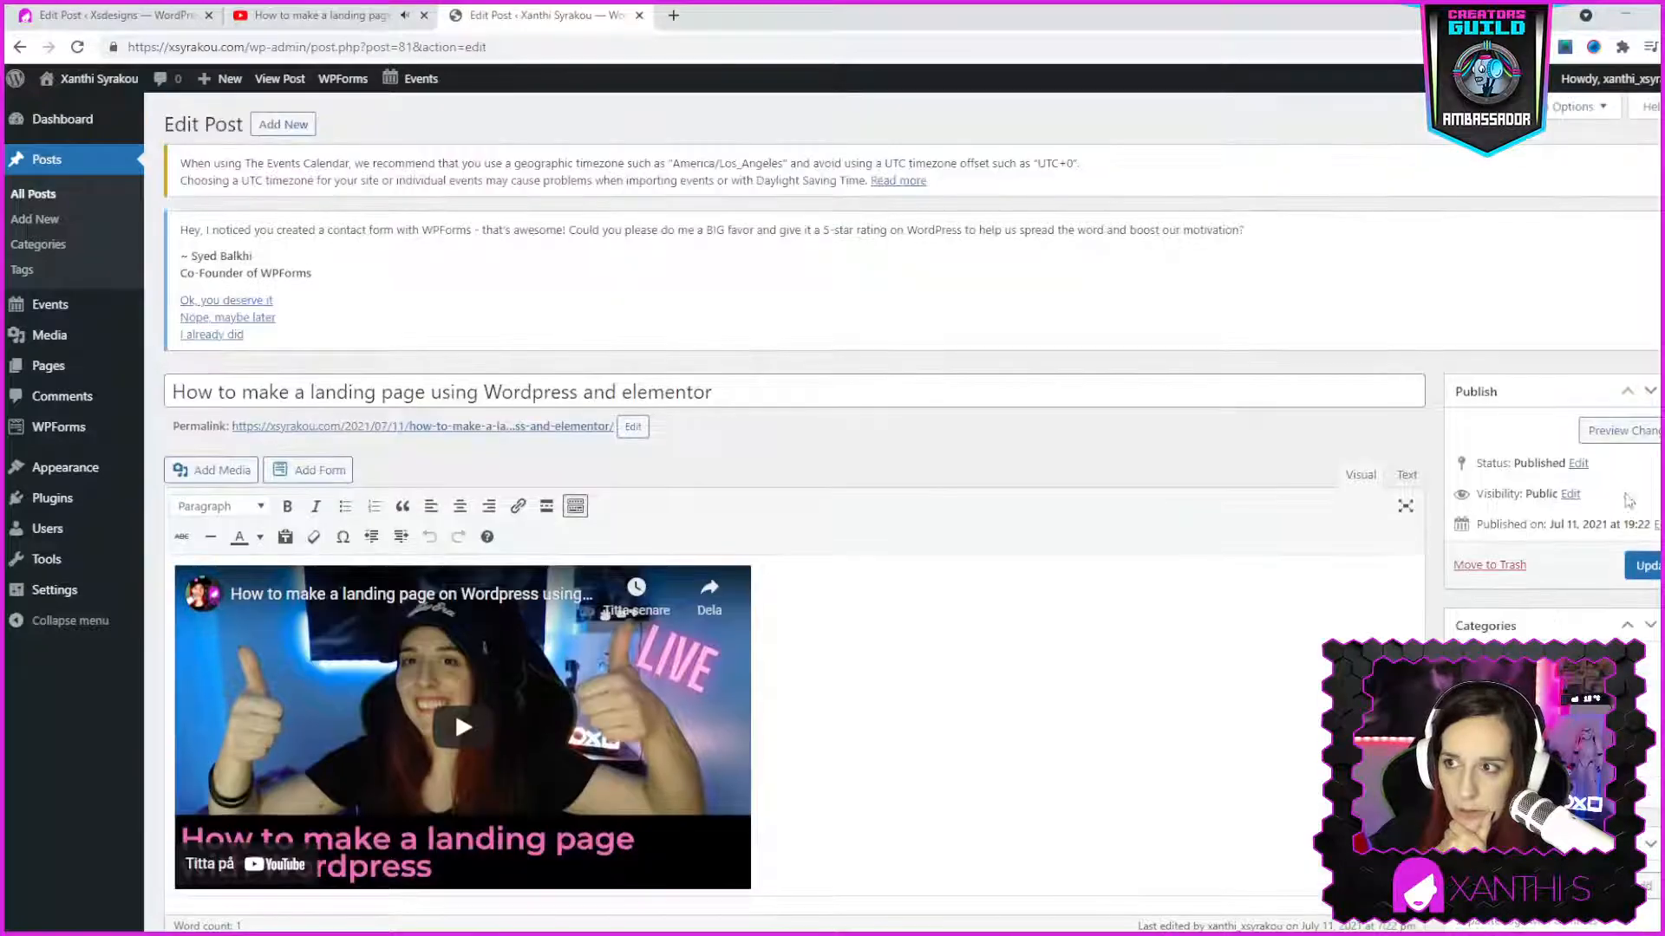
pyautogui.click(1579, 108)
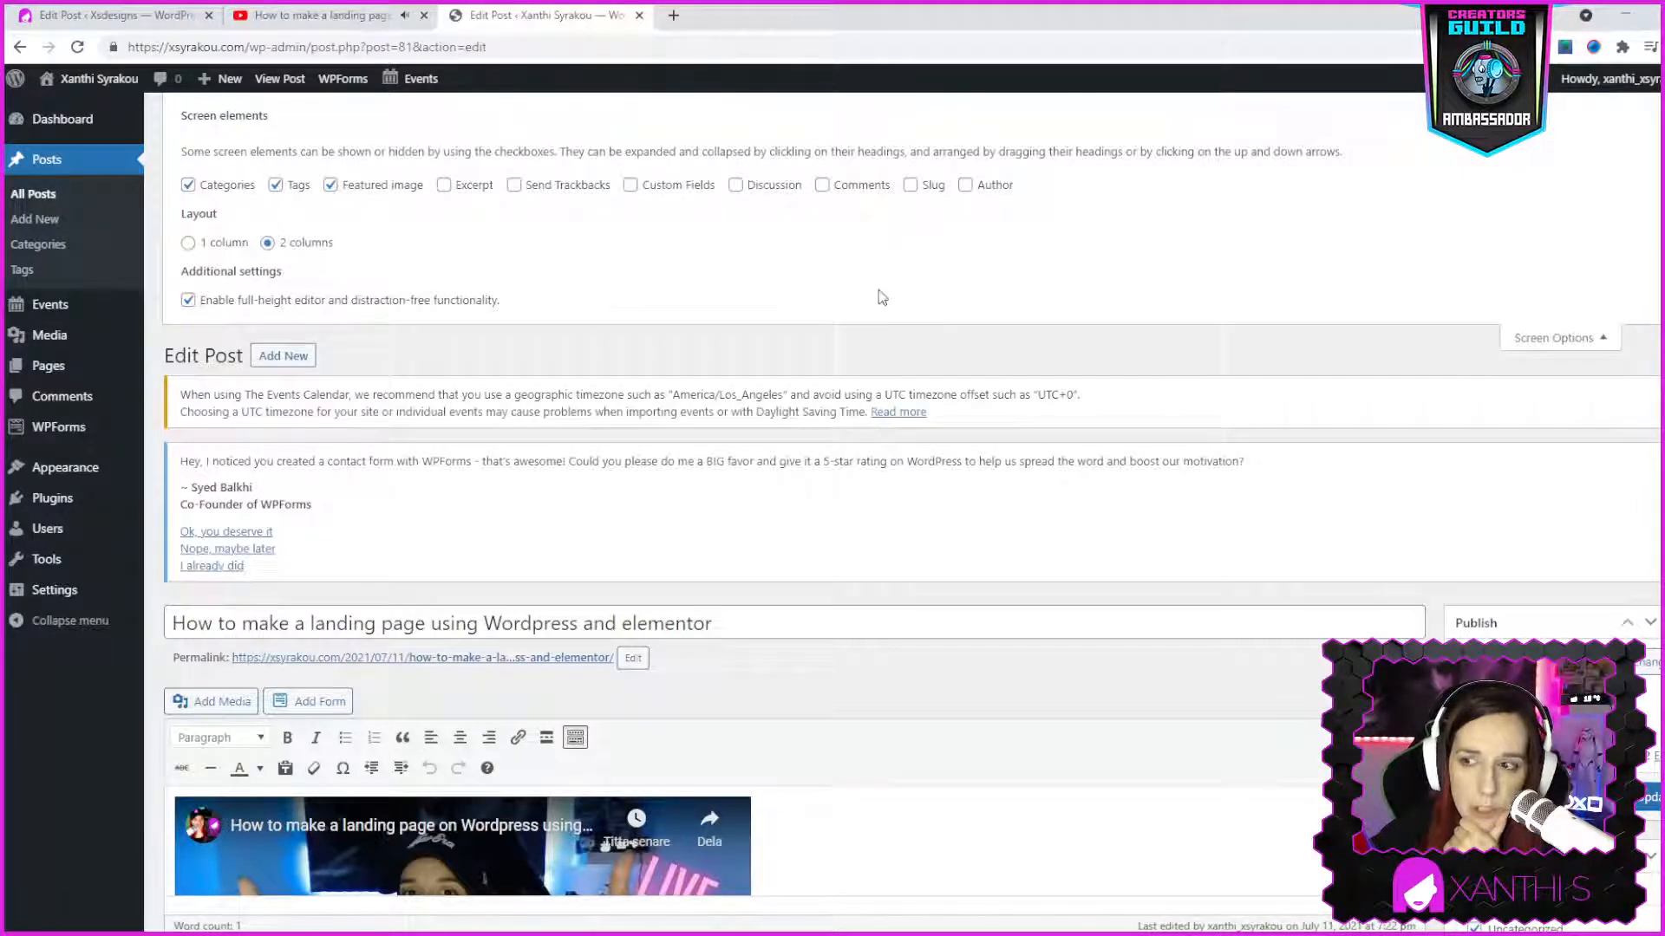
pyautogui.scroll(-2, 1653, 763)
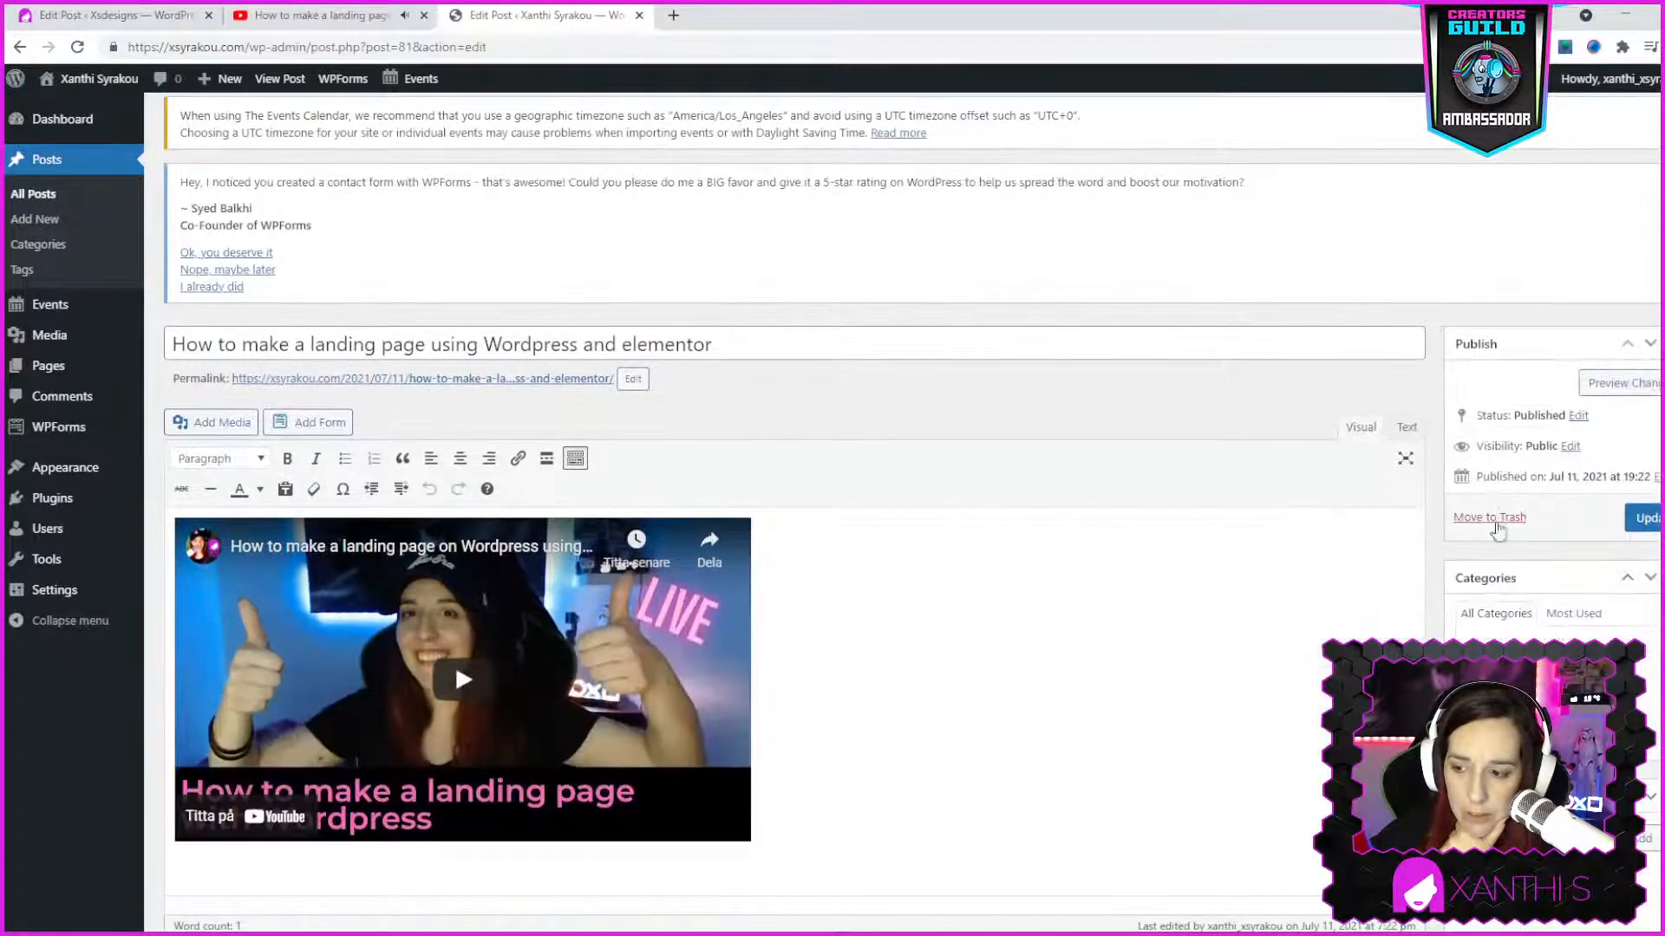
pyautogui.scroll(2, 911, 520)
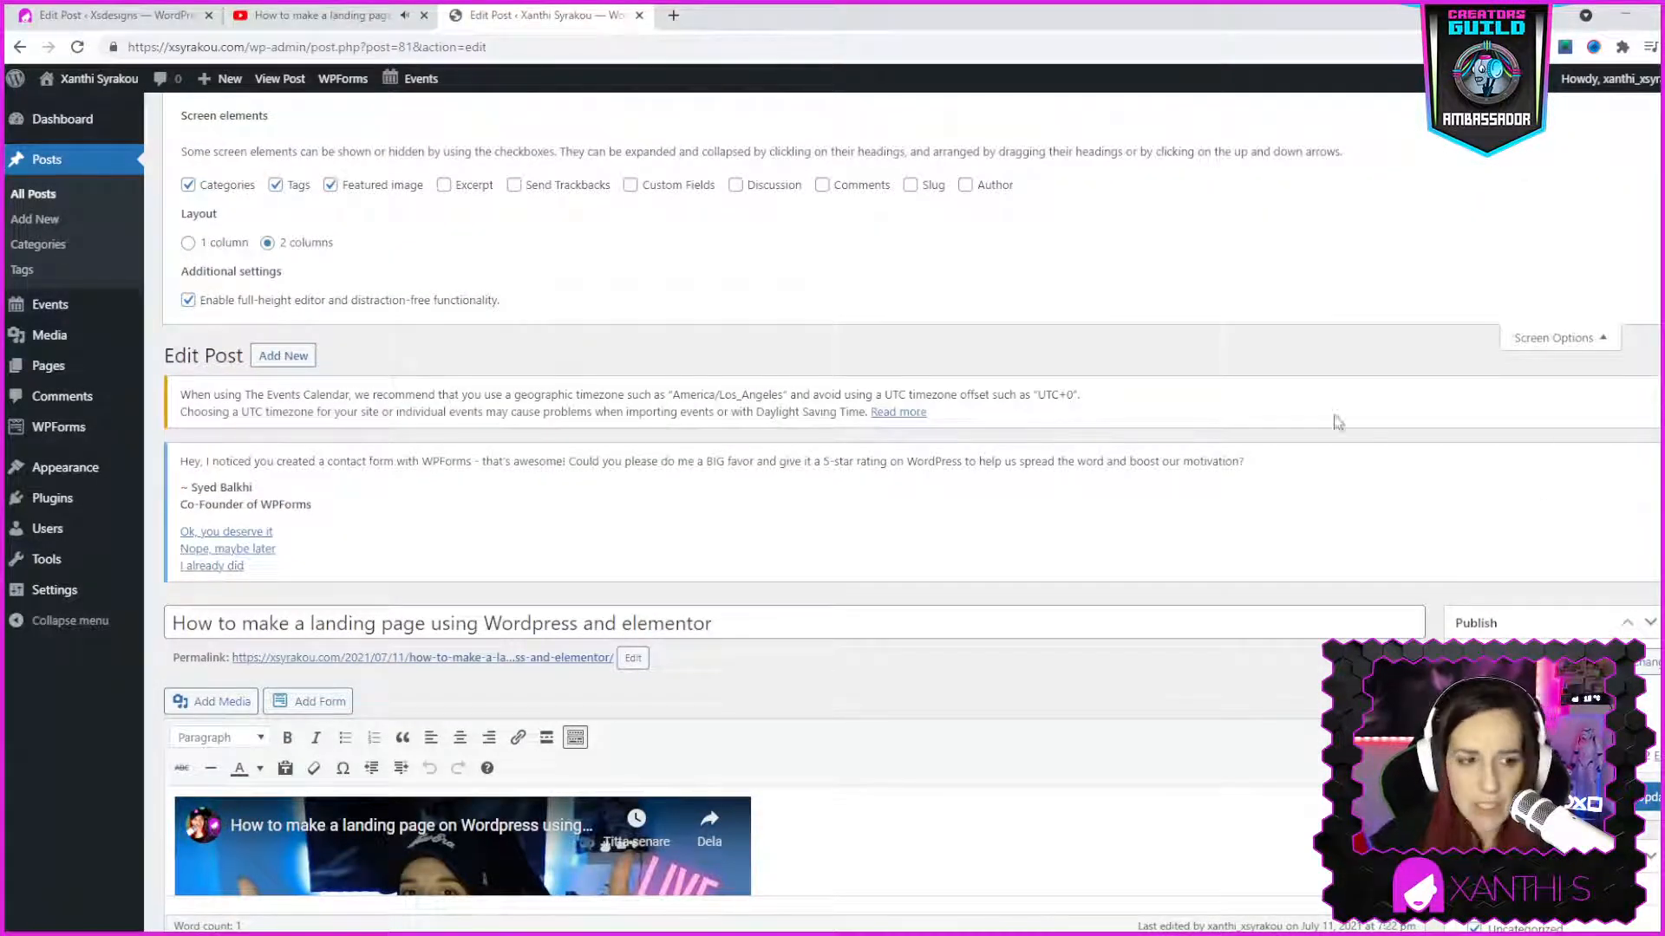
pyautogui.click(97, 468)
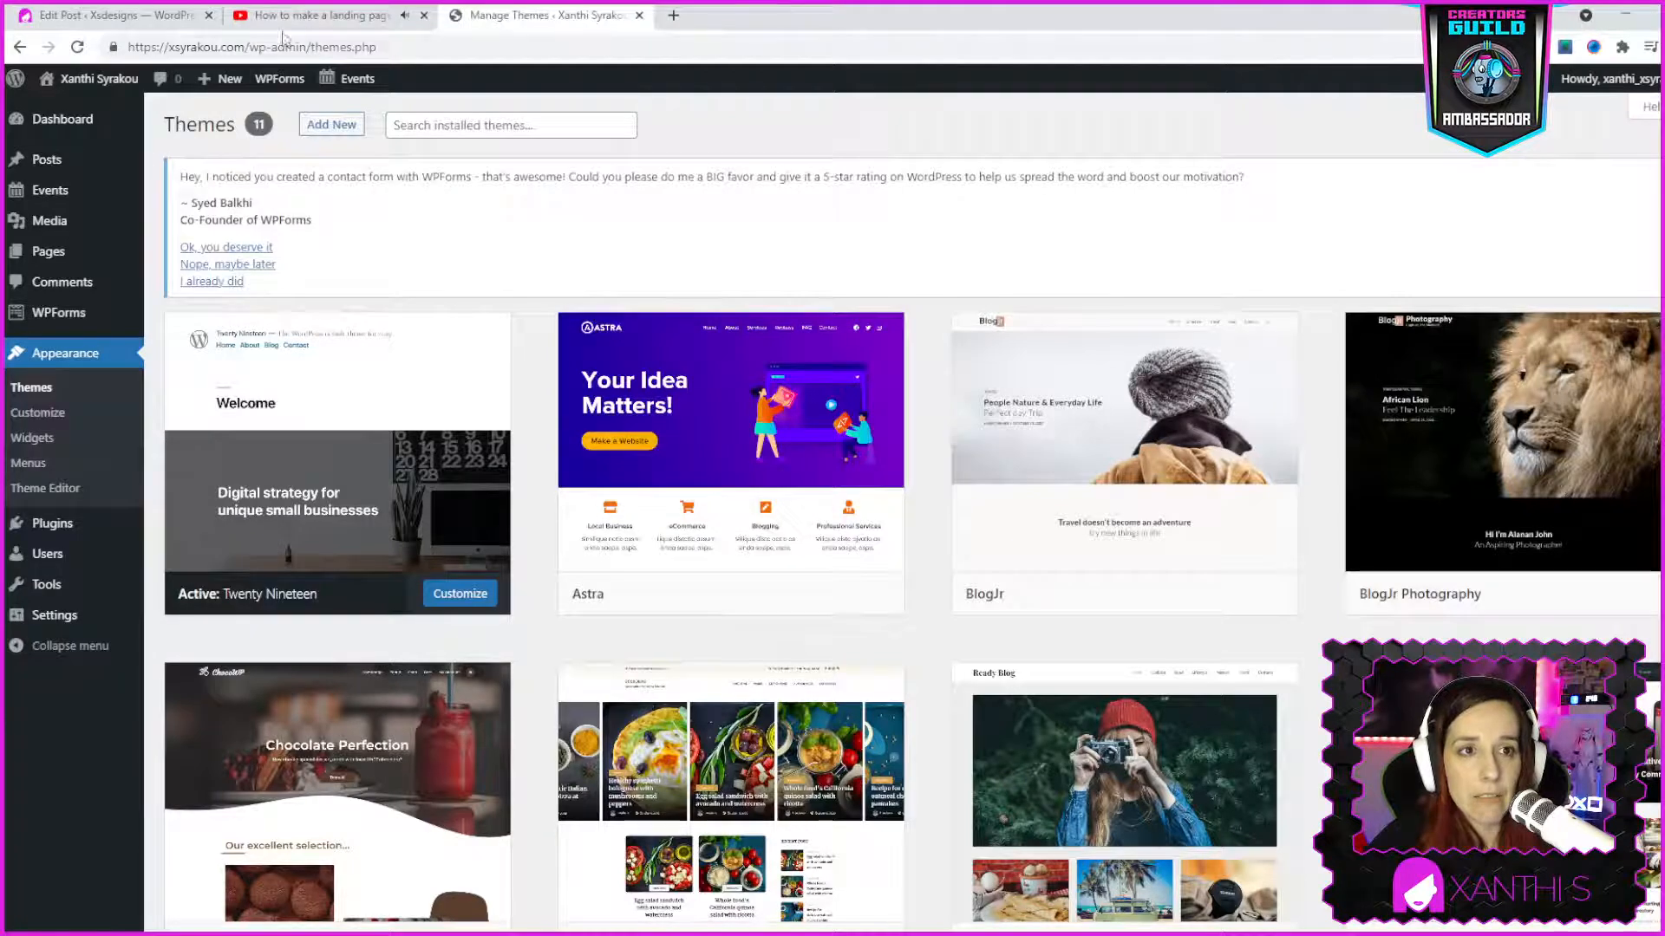
# Close the YouTube video tab, then leave the Xsdesigns post editor for that site's posts list
pyautogui.click(320, 22)
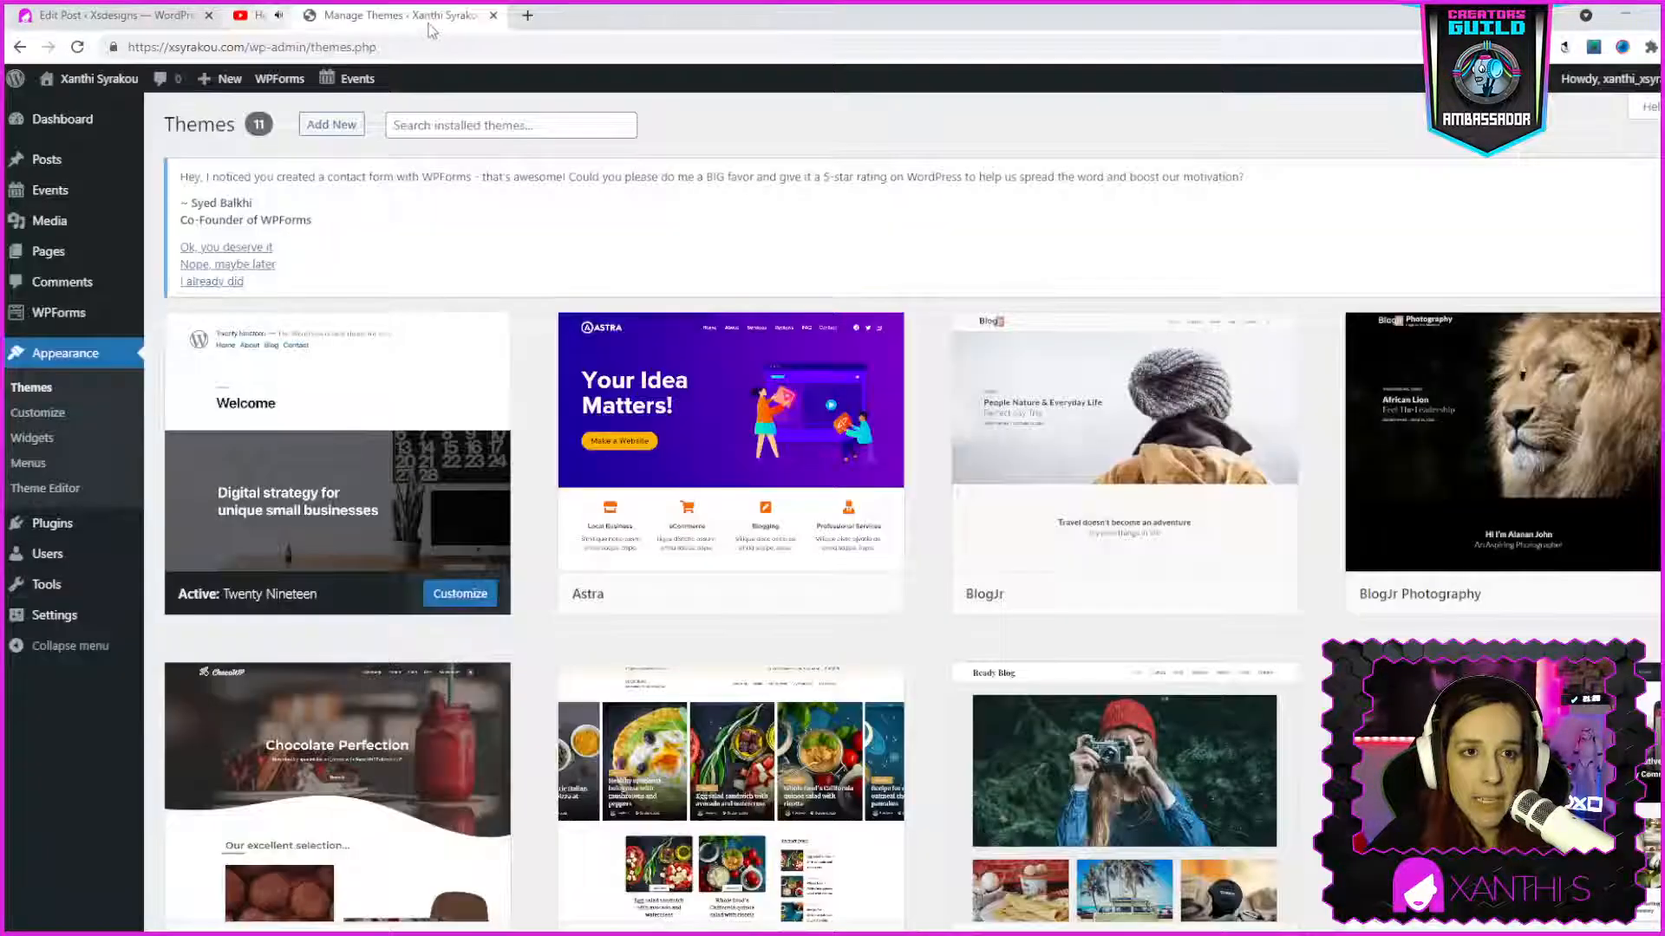
pyautogui.click(424, 15)
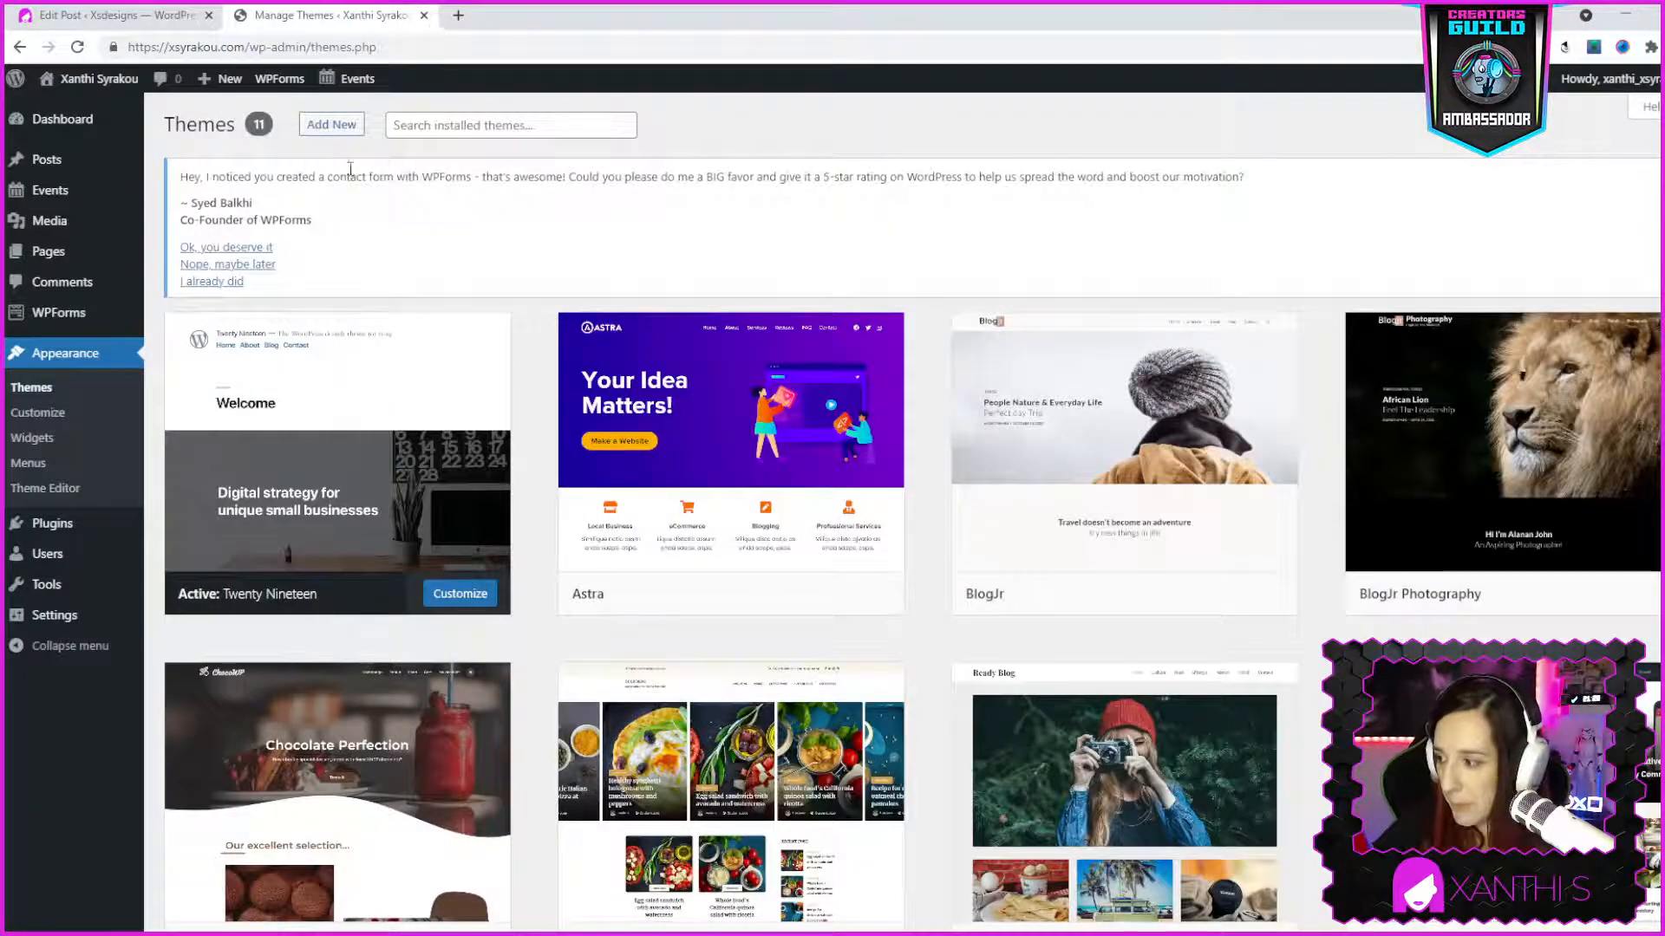
pyautogui.click(80, 14)
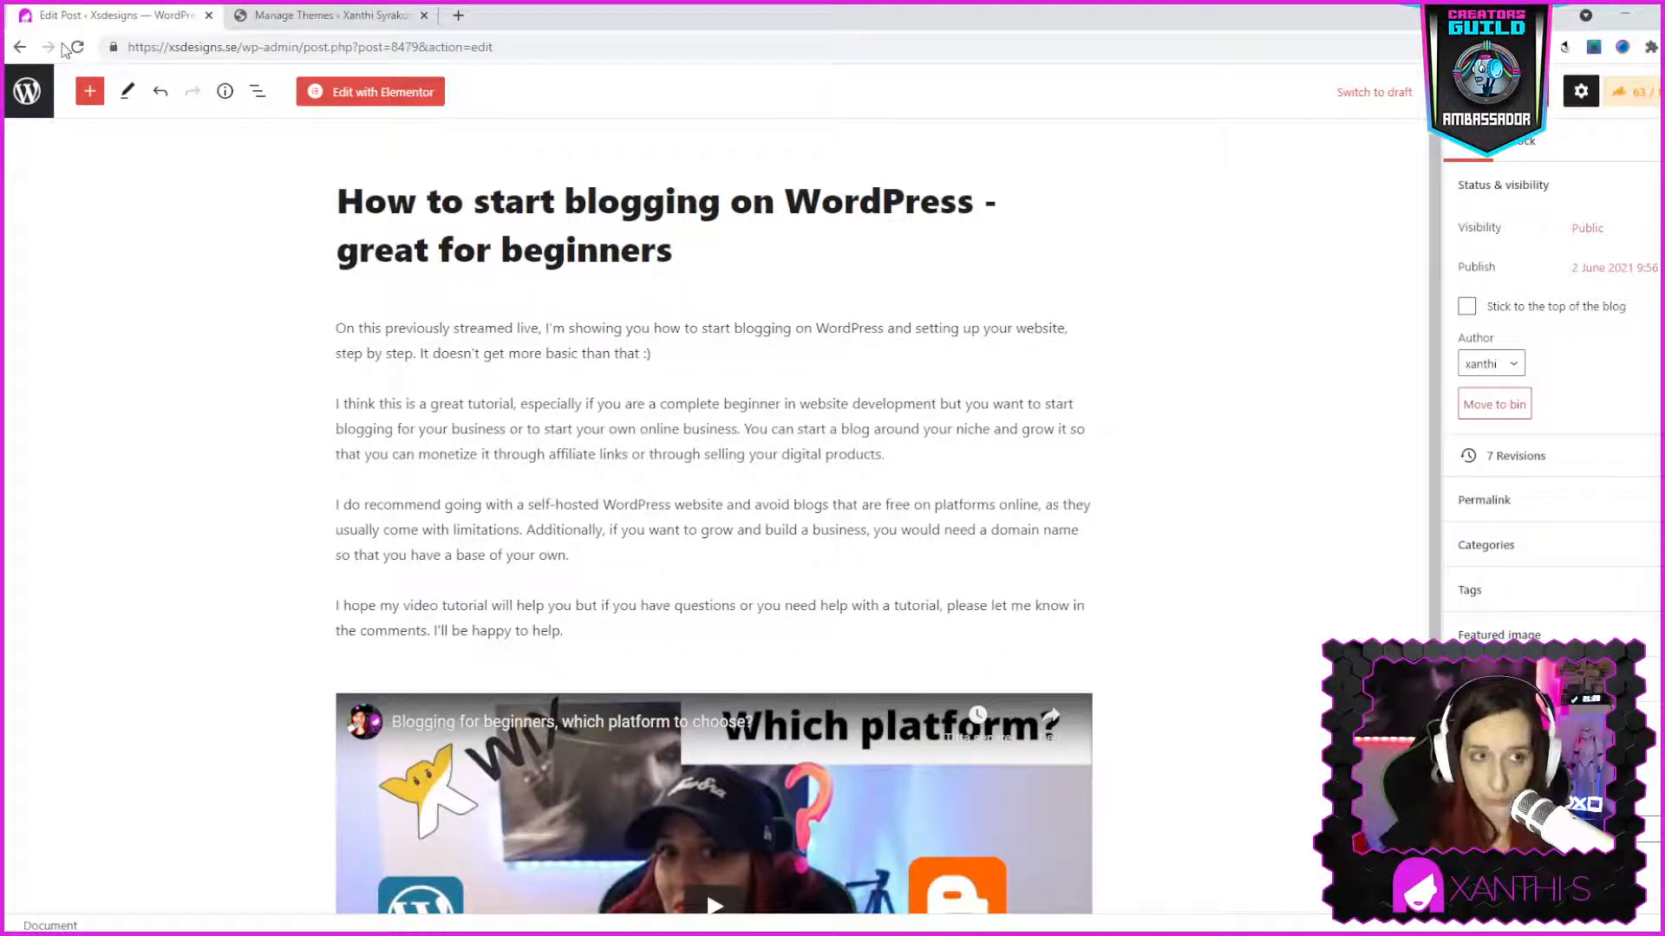
pyautogui.click(43, 103)
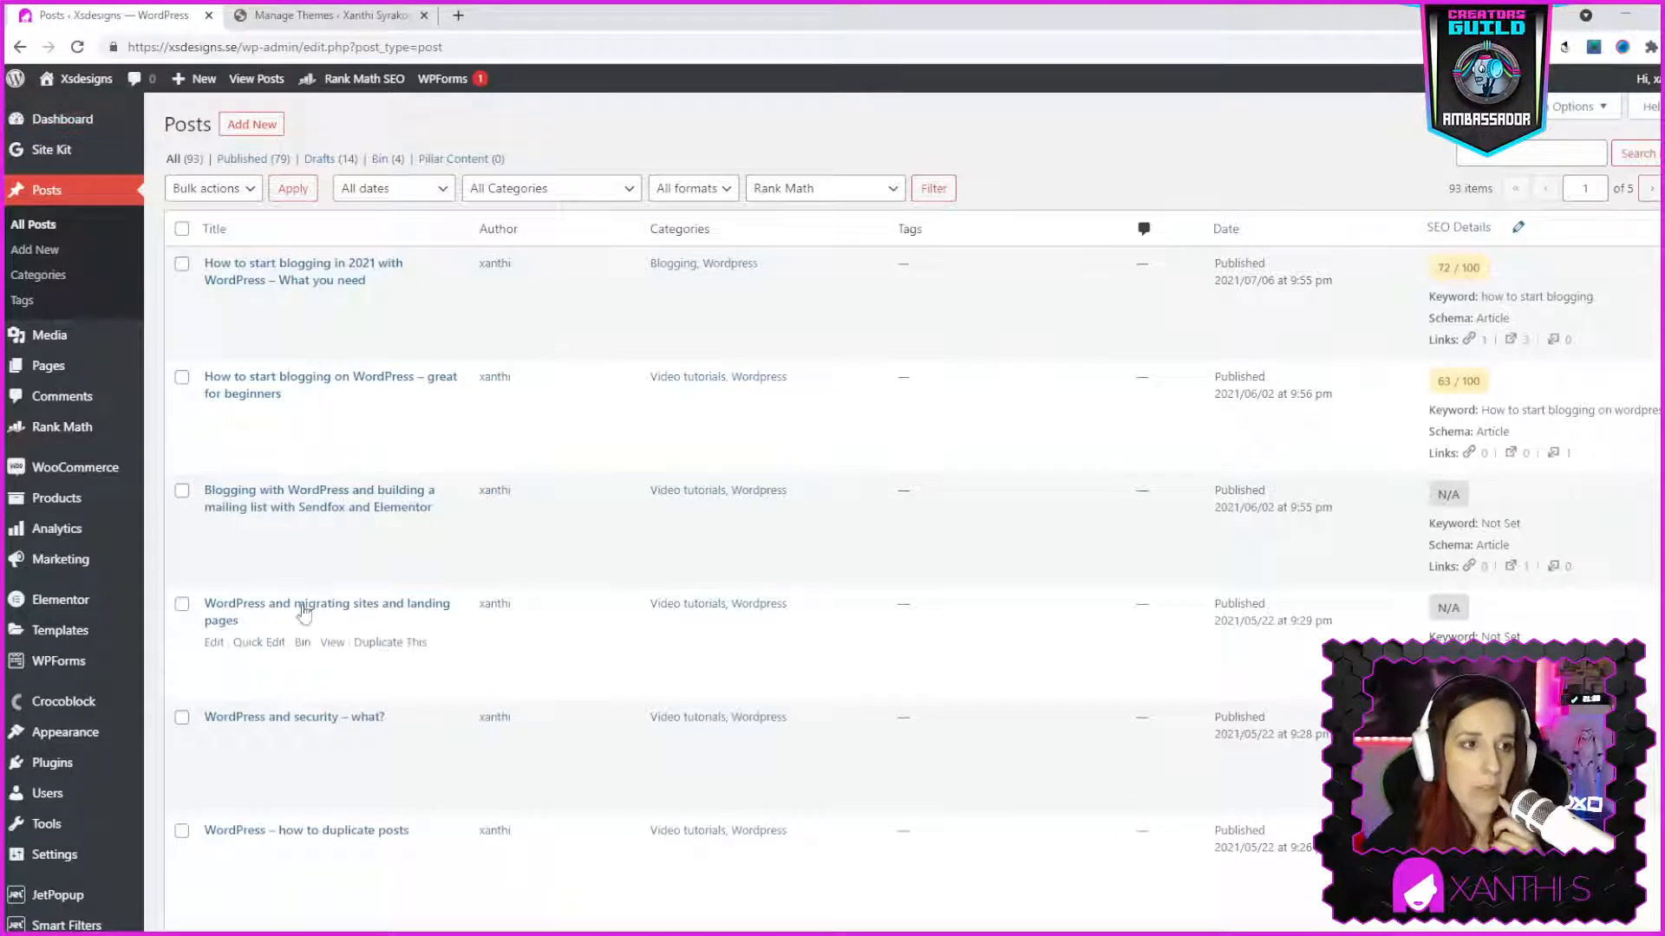
# Visit the live Xsdesigns home page and look over its sections down to the "Join me on Youtube" videos
pyautogui.click(78, 80)
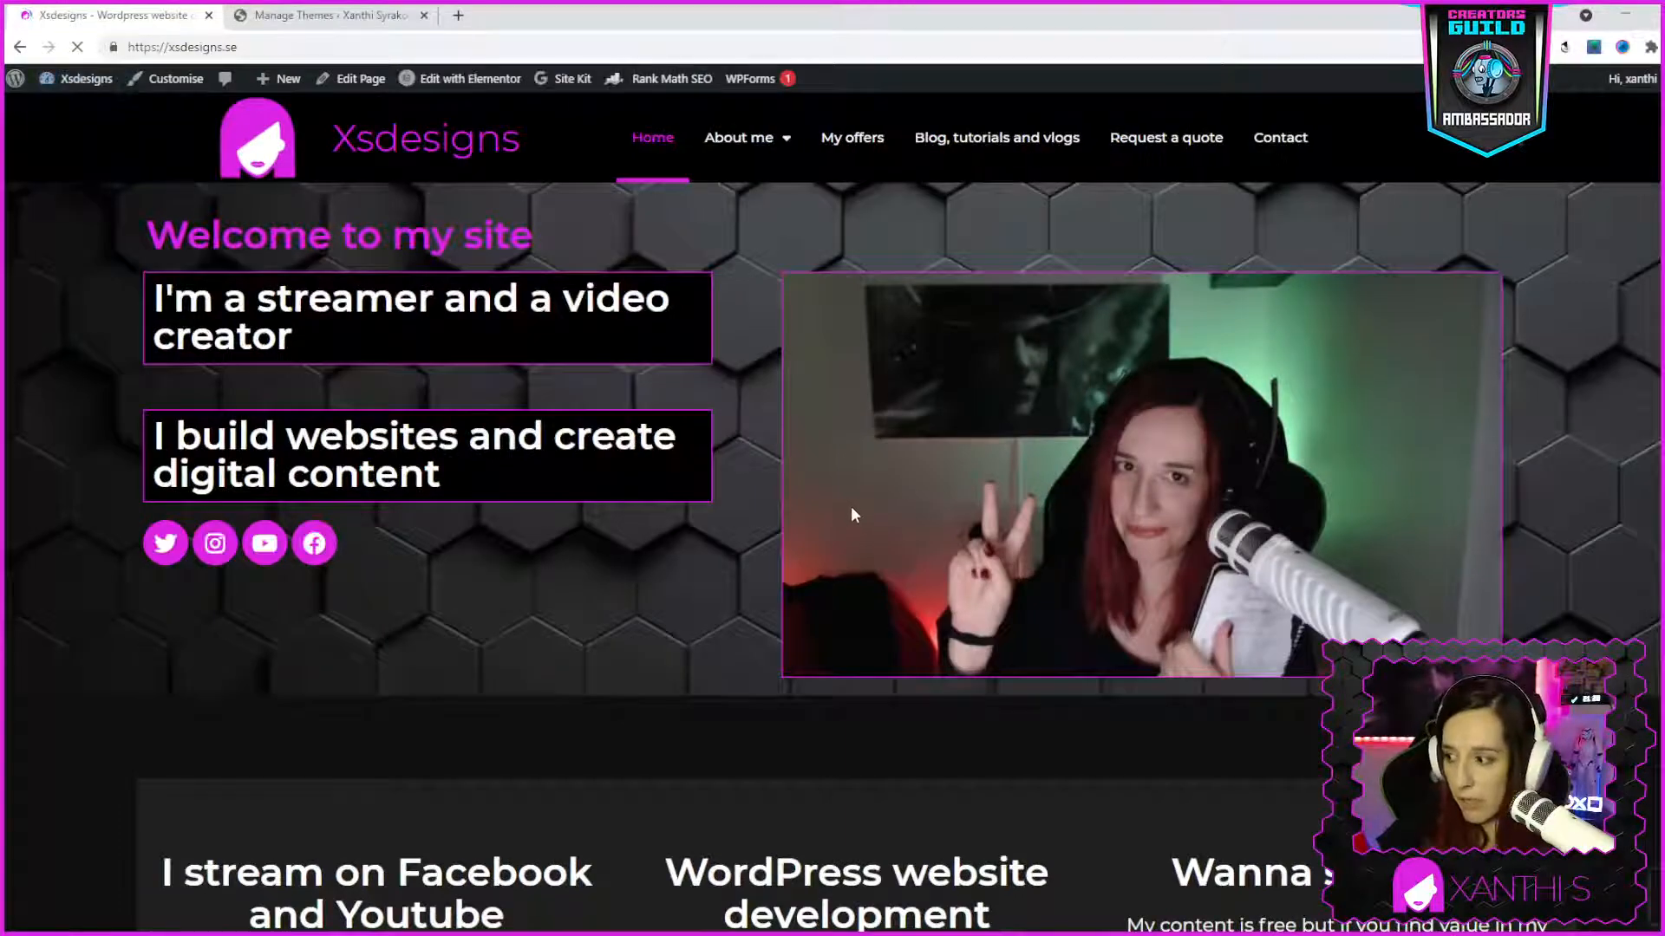
pyautogui.scroll(-8, 854, 707)
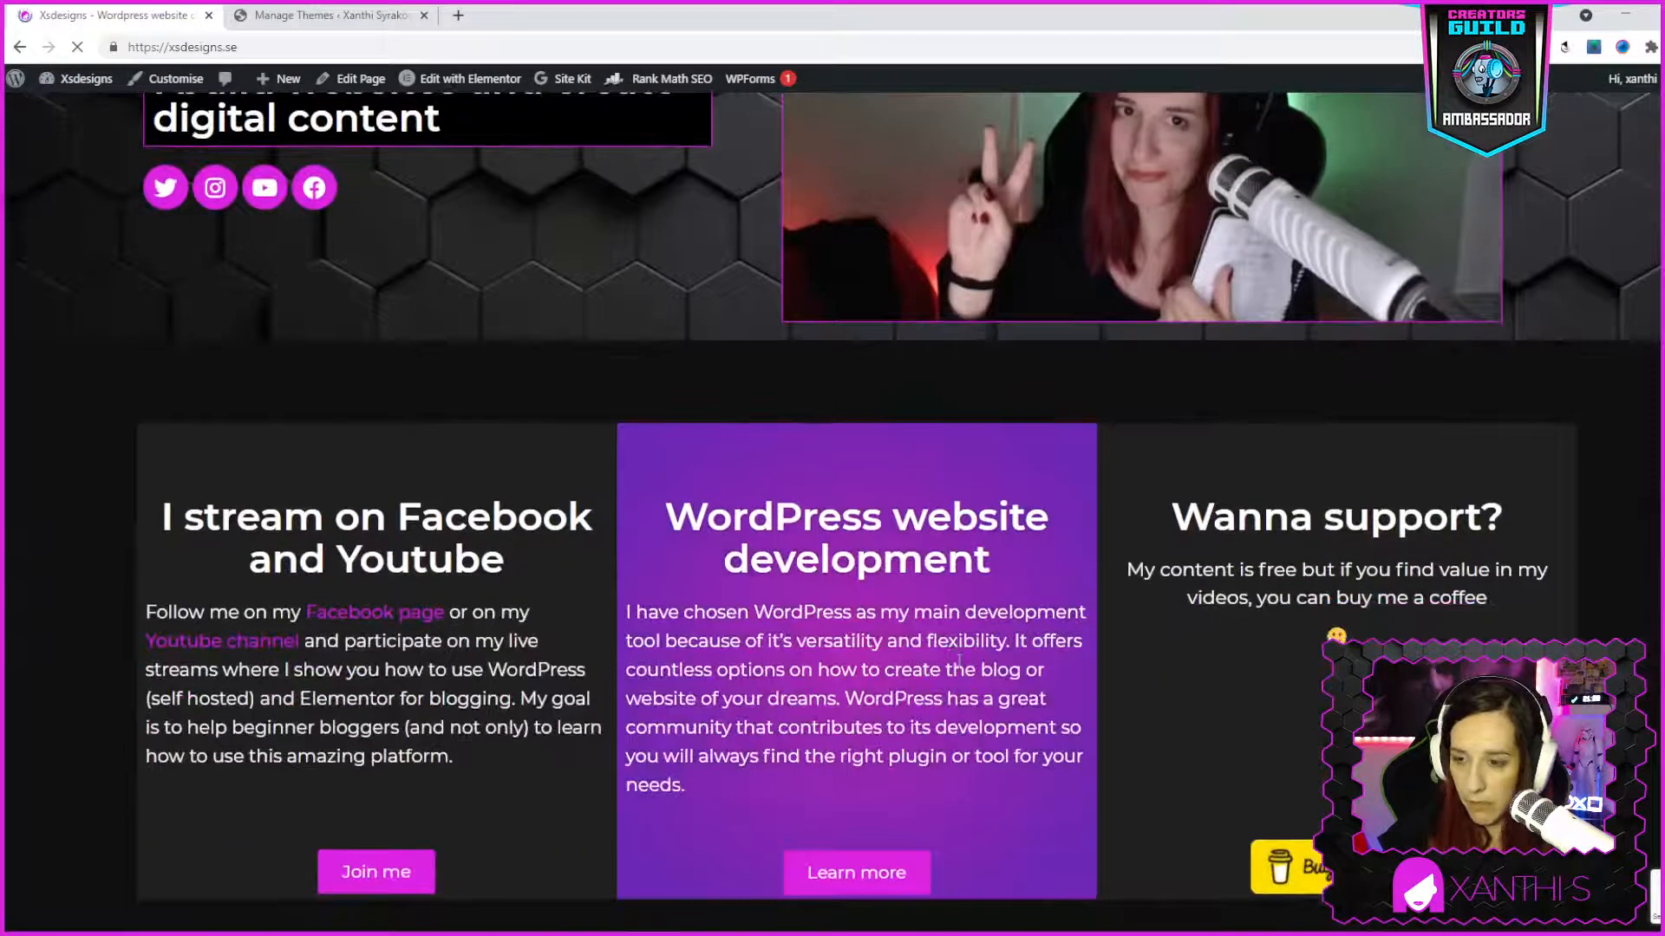
pyautogui.scroll(-8, 974, 693)
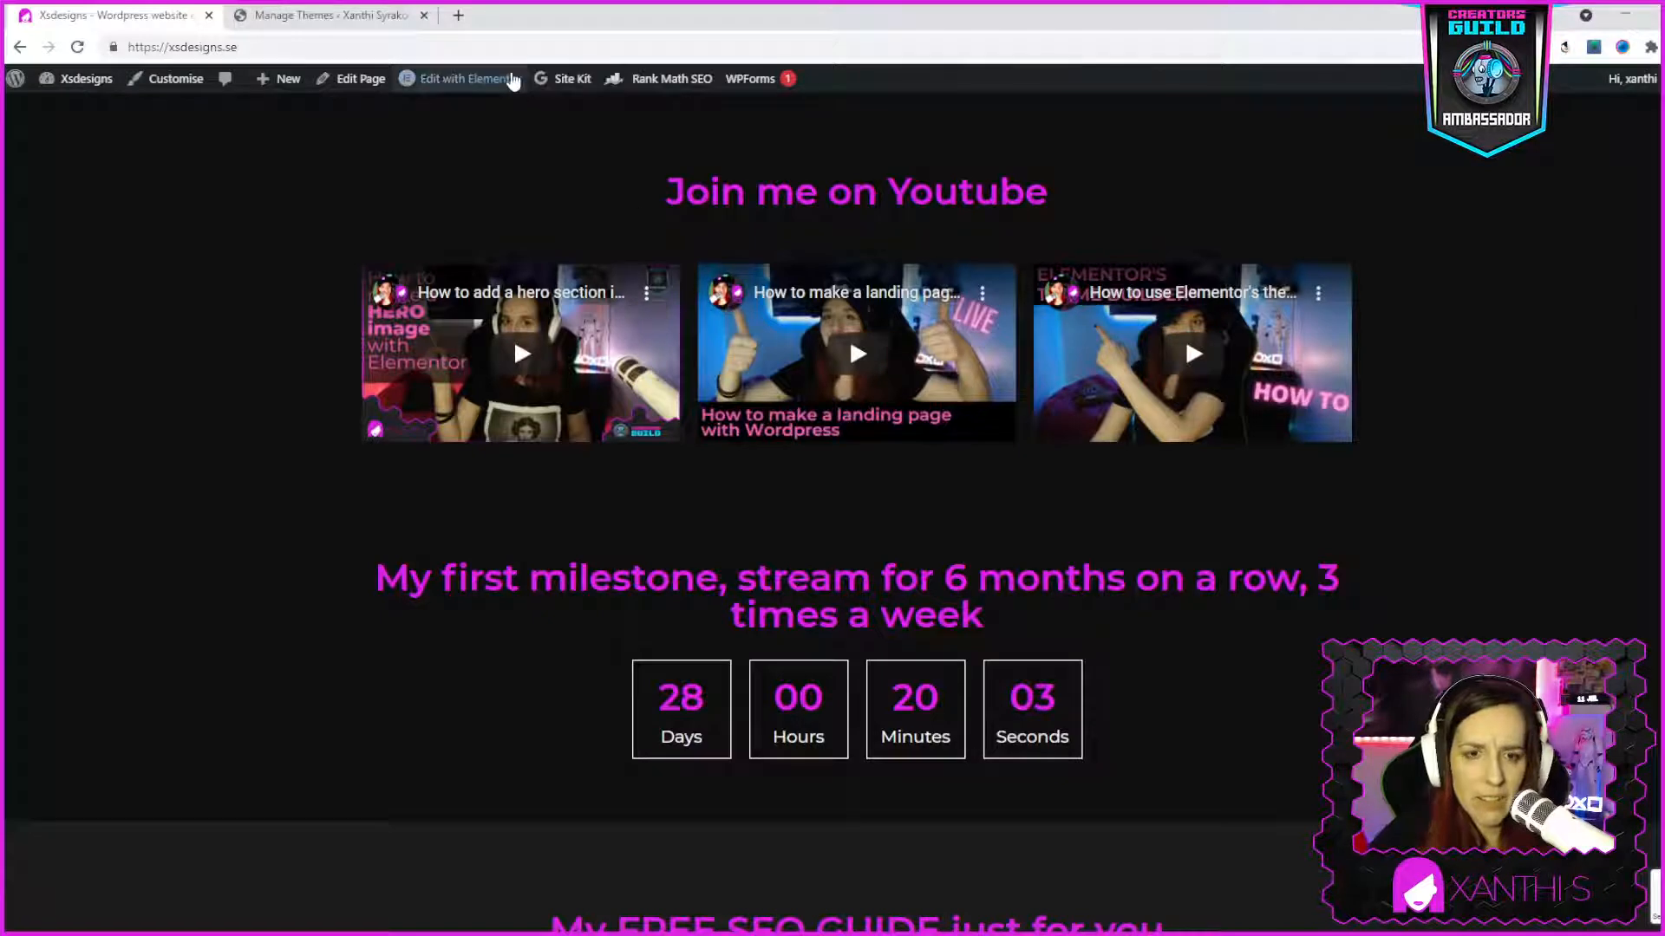
# Open the home page in Elementor and bring up the settings of the first video under "Join me on Youtube"
pyautogui.click(458, 80)
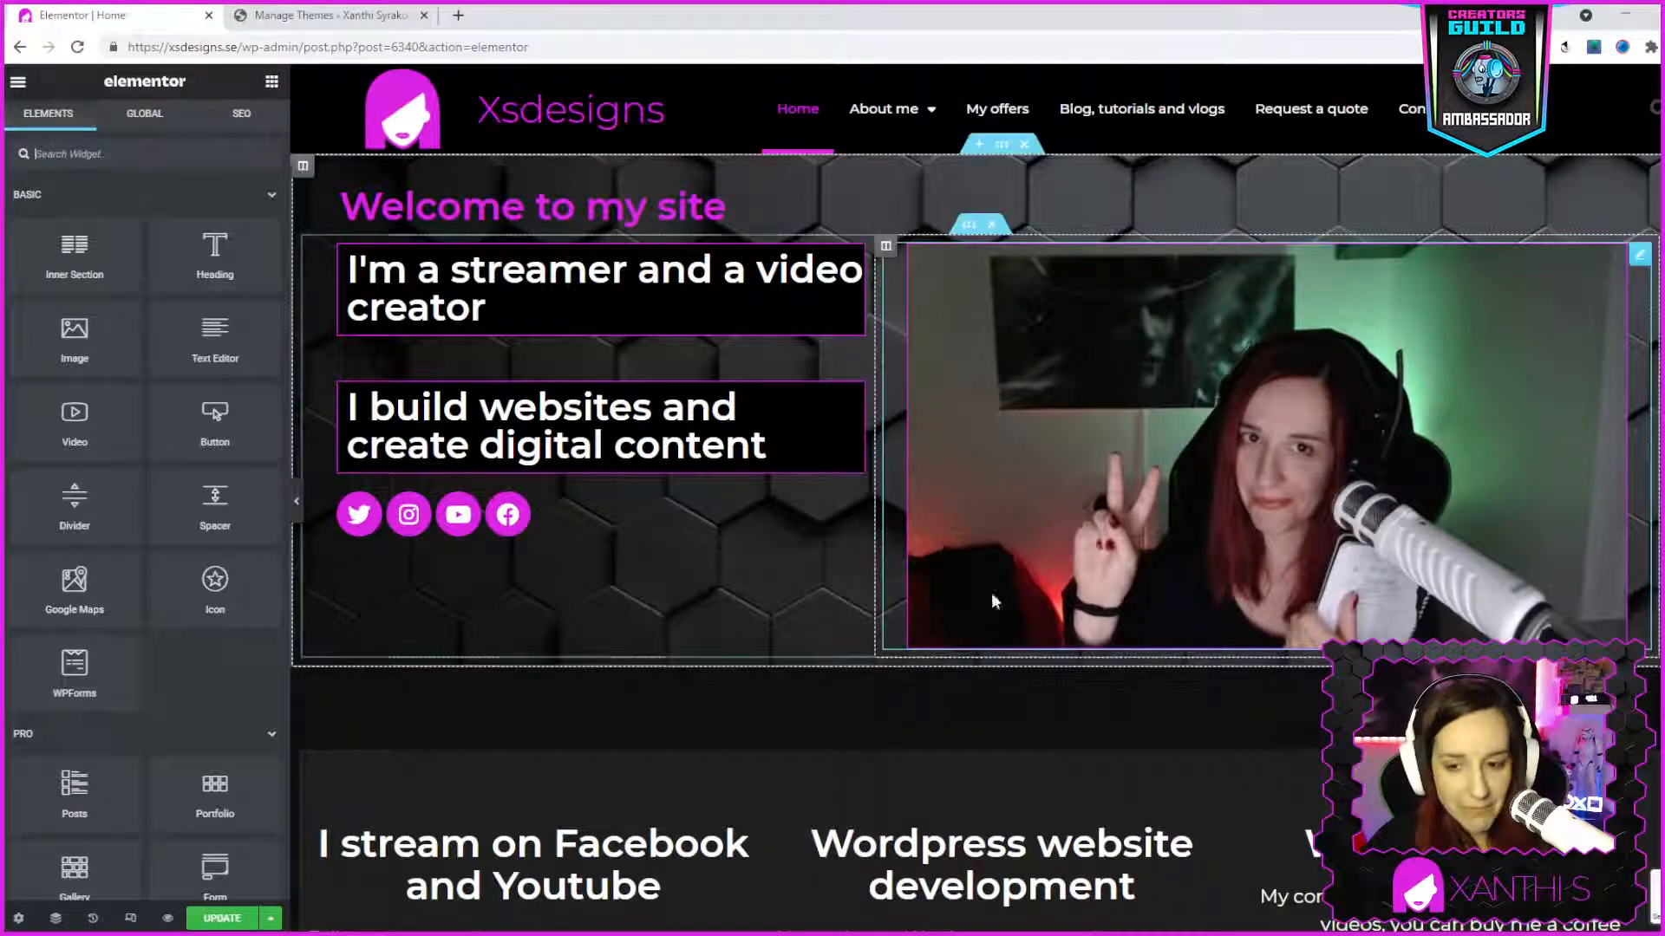
pyautogui.scroll(-14, 774, 518)
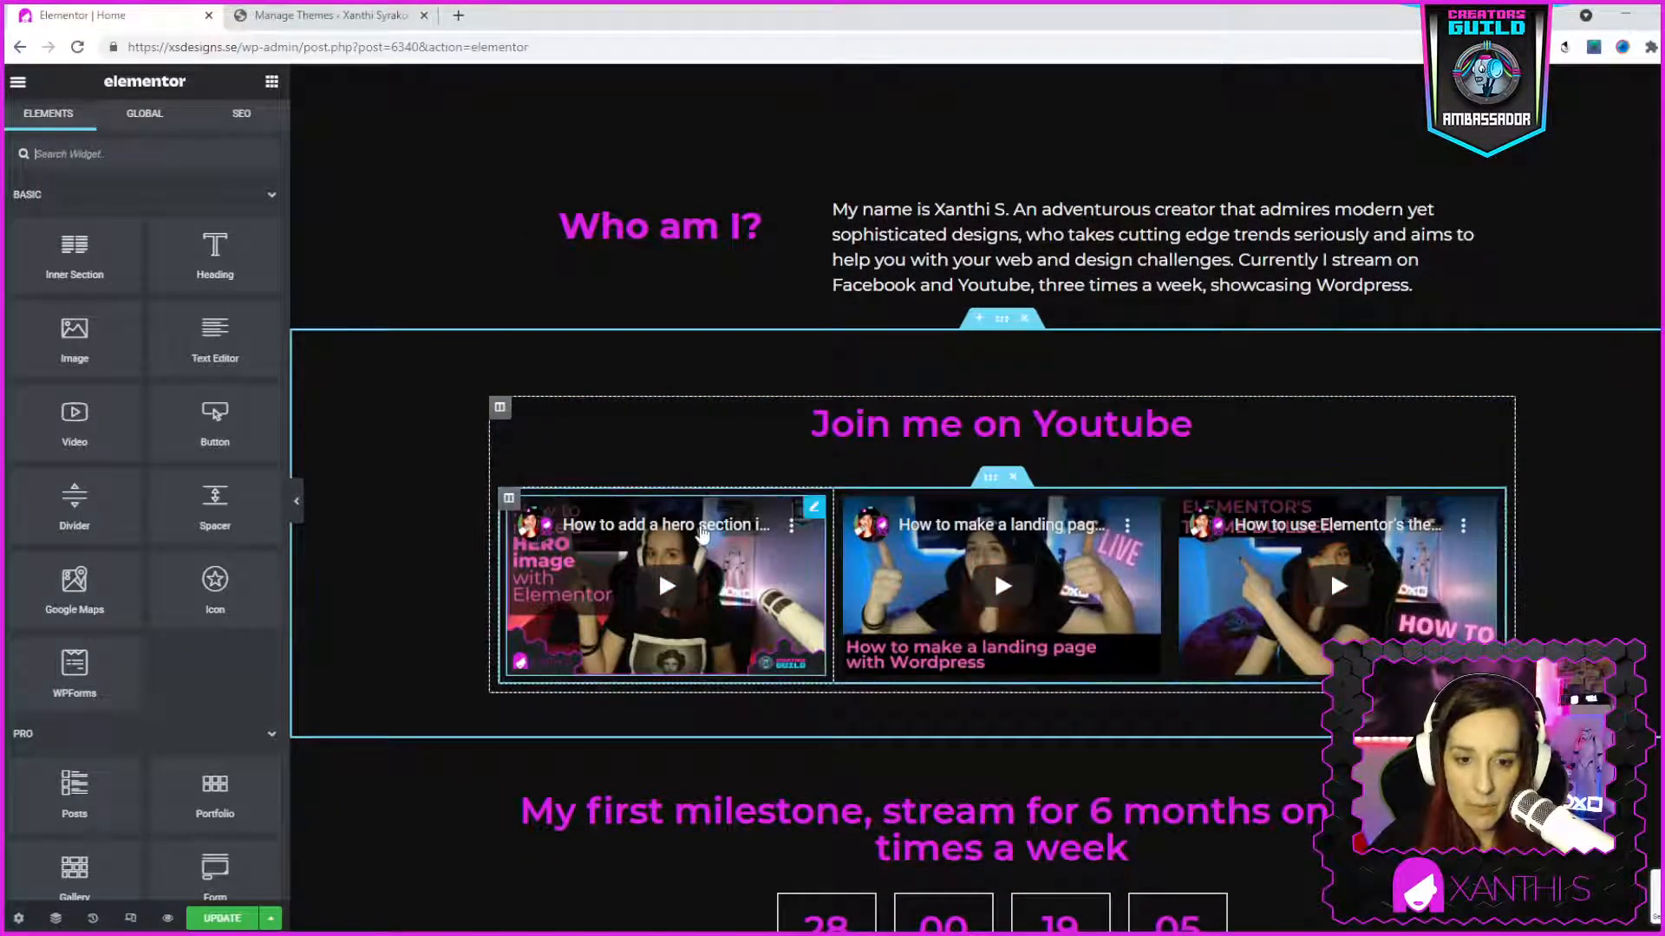
pyautogui.scroll(-1, 972, 768)
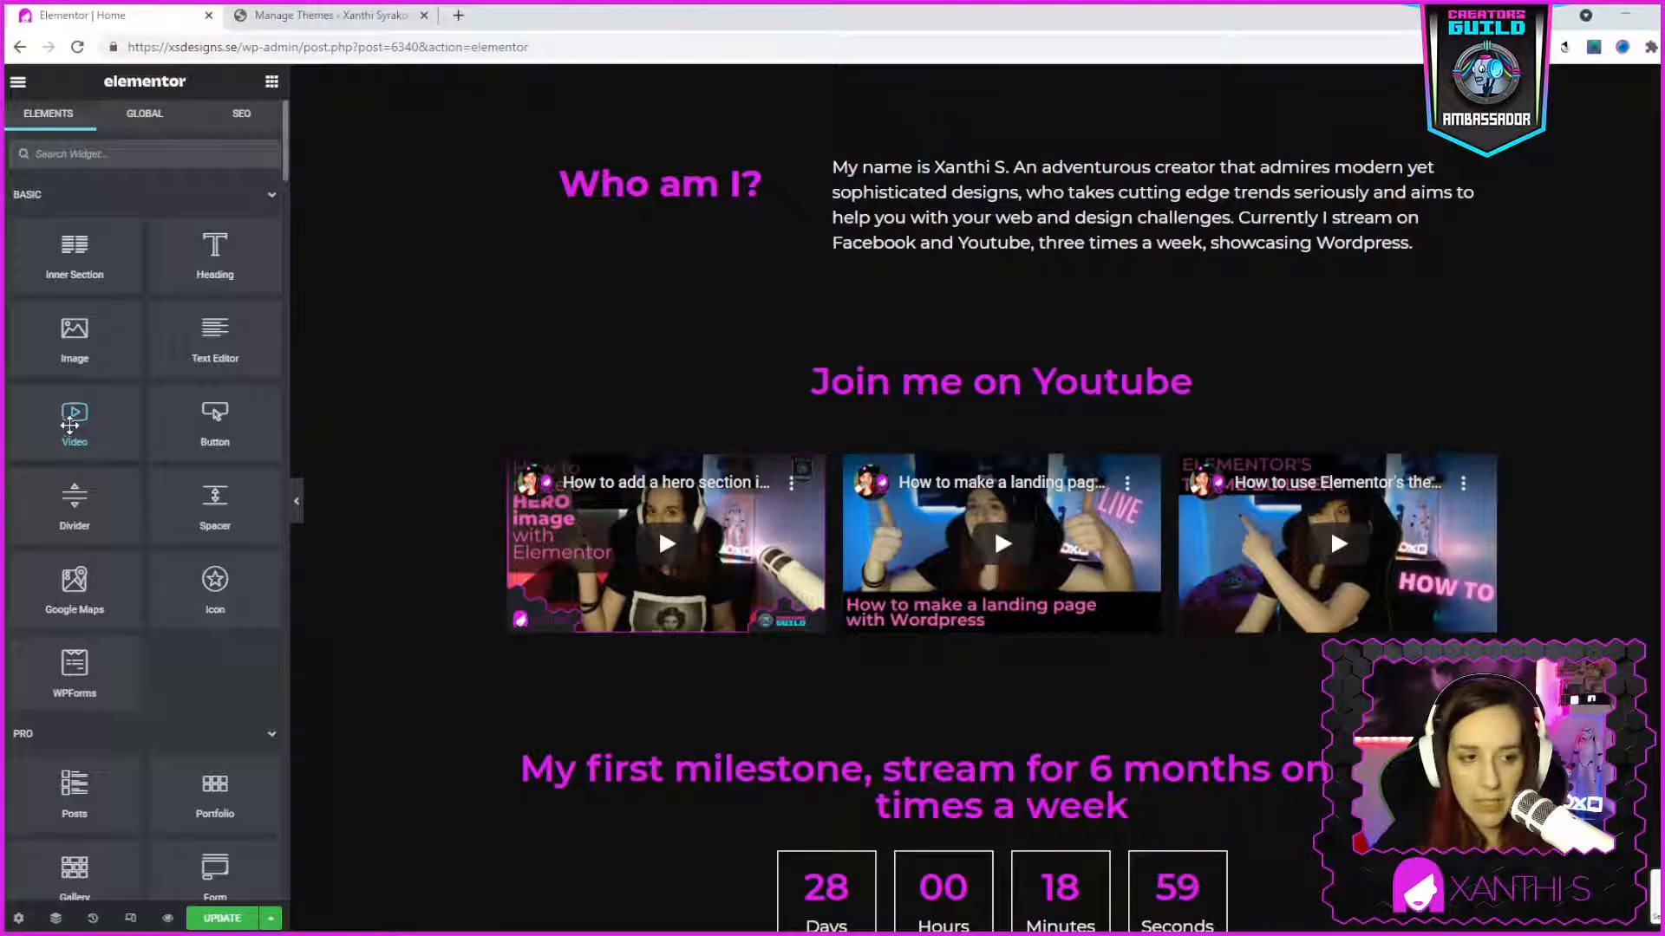
pyautogui.moveTo(769, 613)
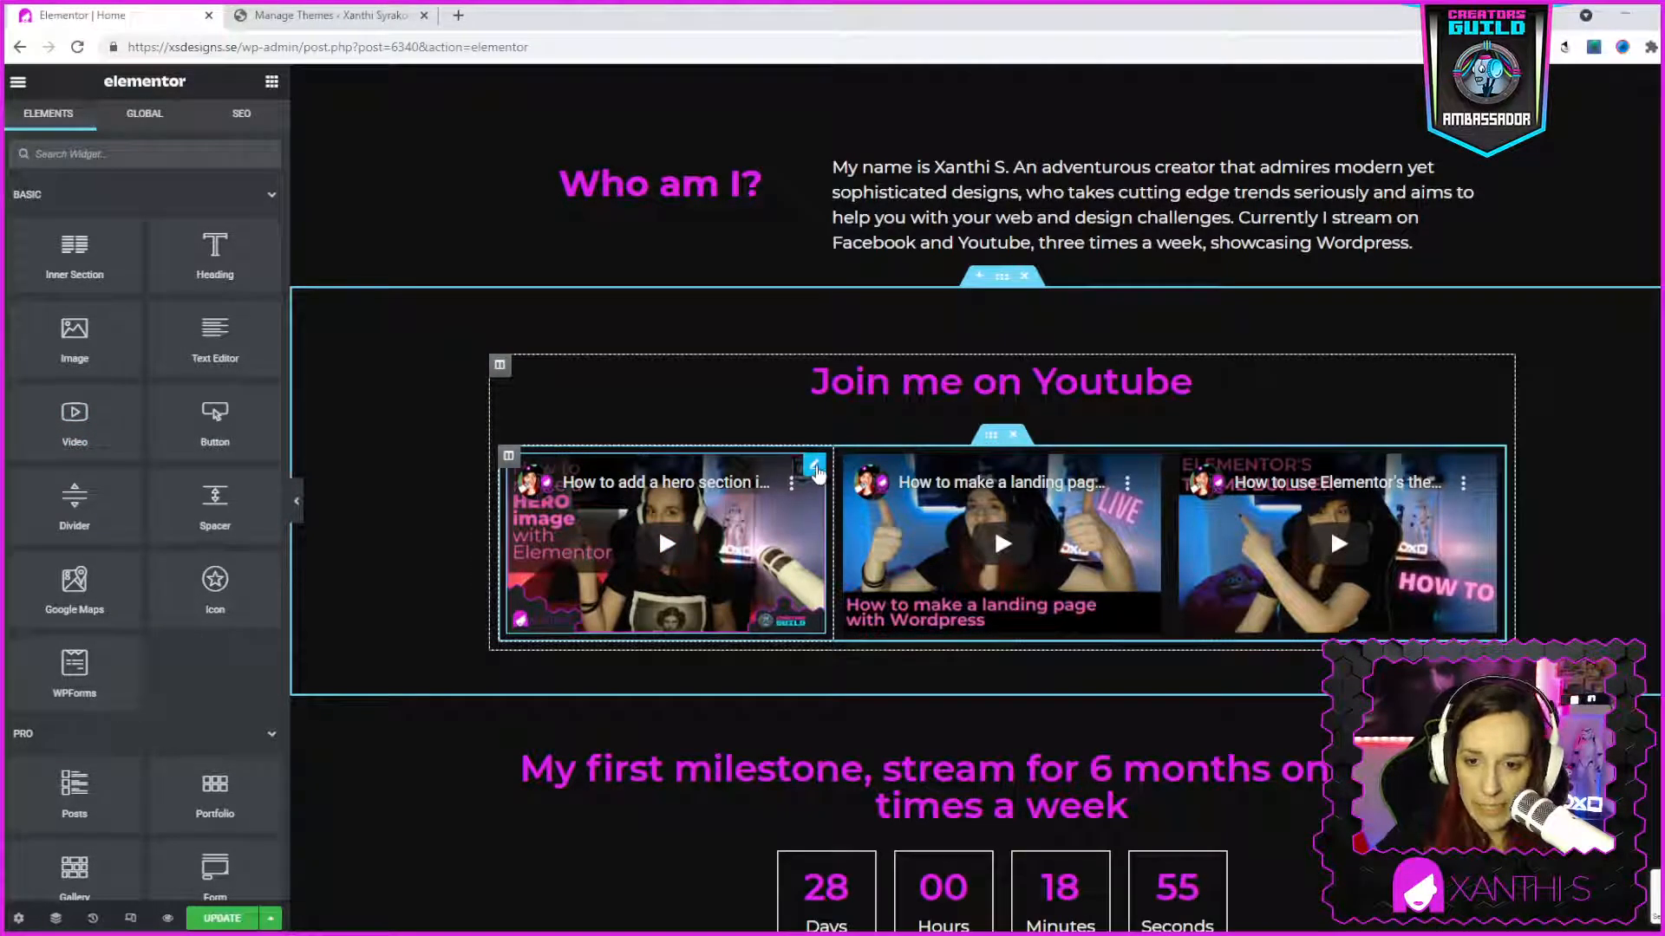
pyautogui.click(812, 472)
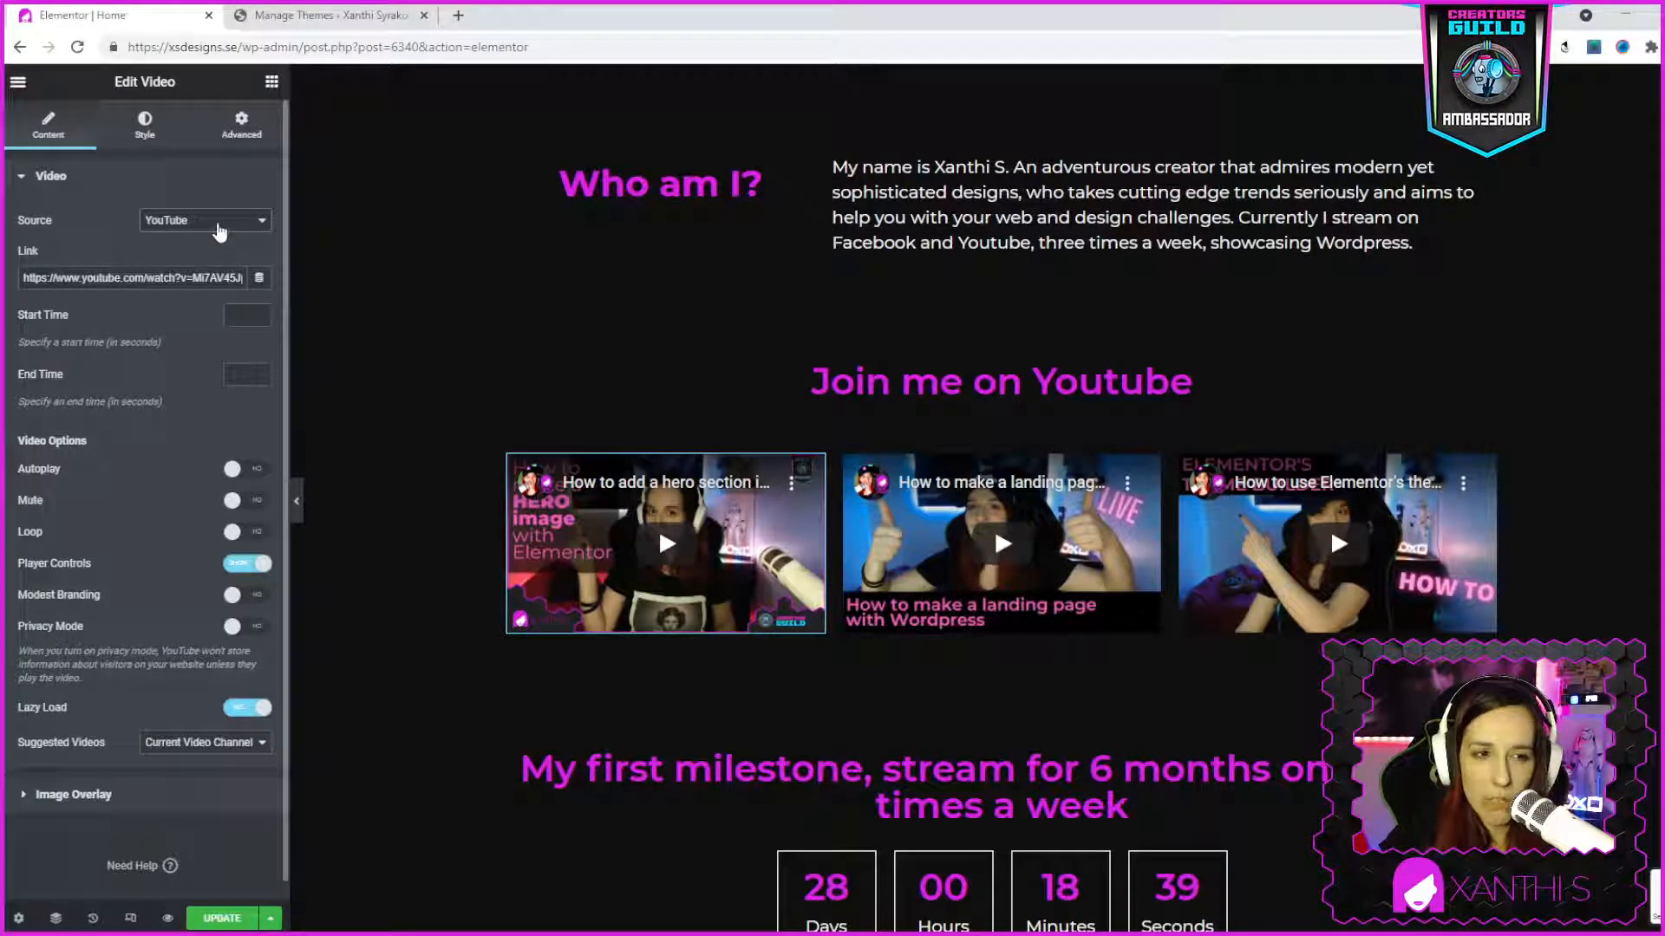
# Try the Vimeo, Dailymotion and Self Hosted sources on the first video, and set the source back to YouTube
pyautogui.click(177, 252)
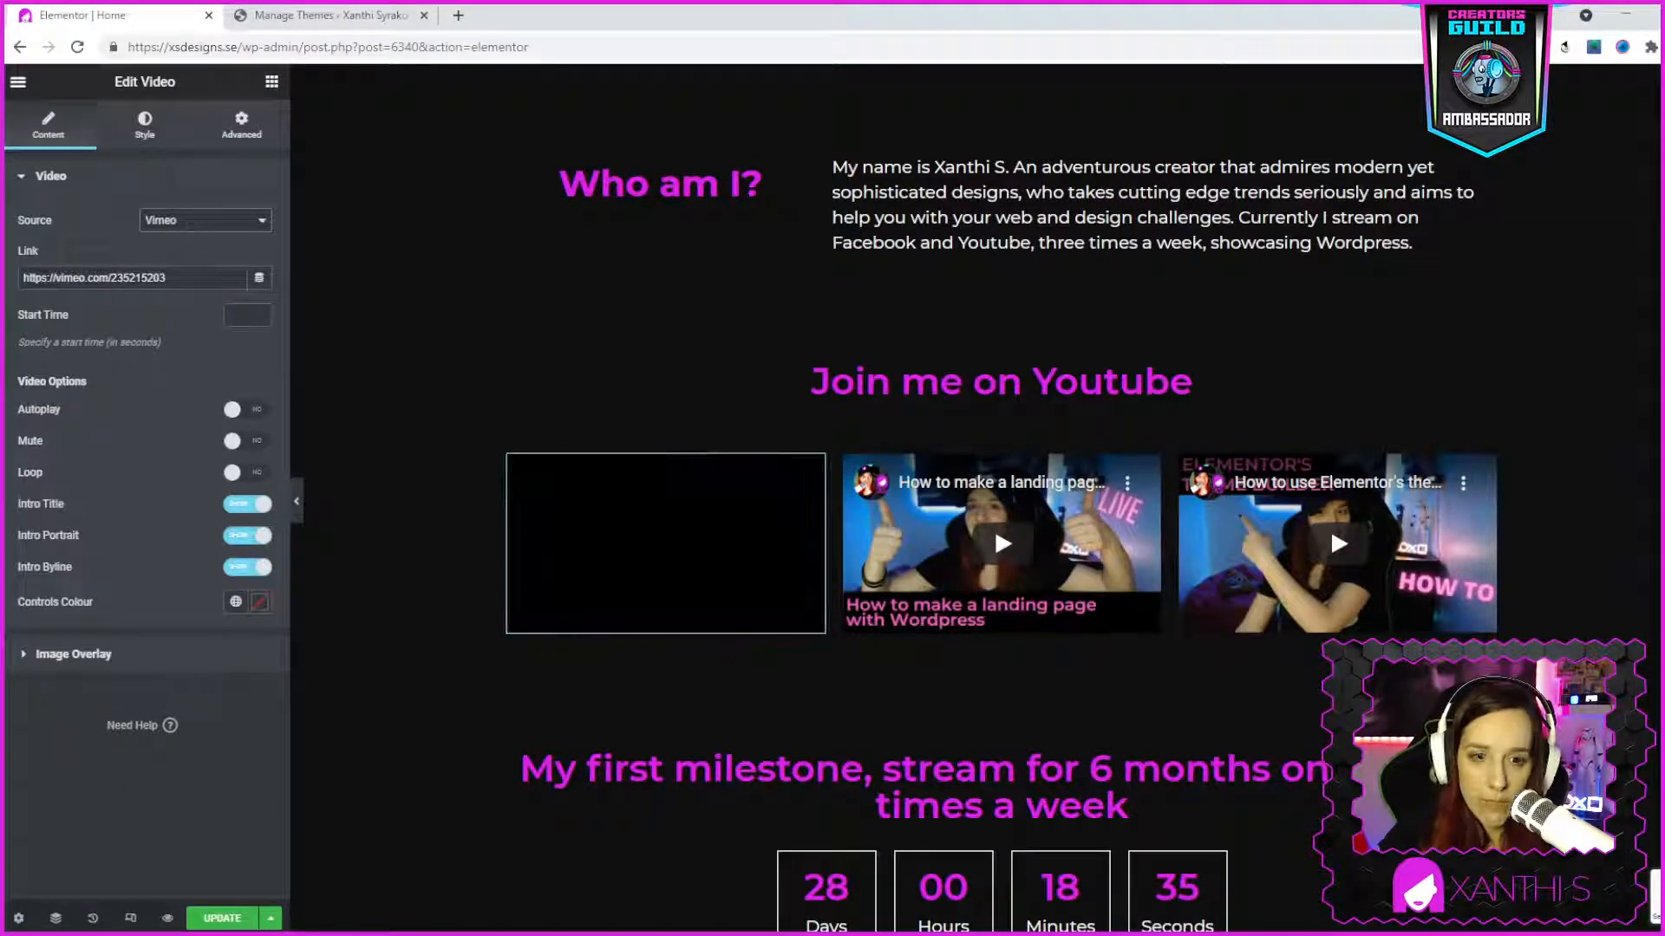
pyautogui.click(189, 224)
pyautogui.click(190, 263)
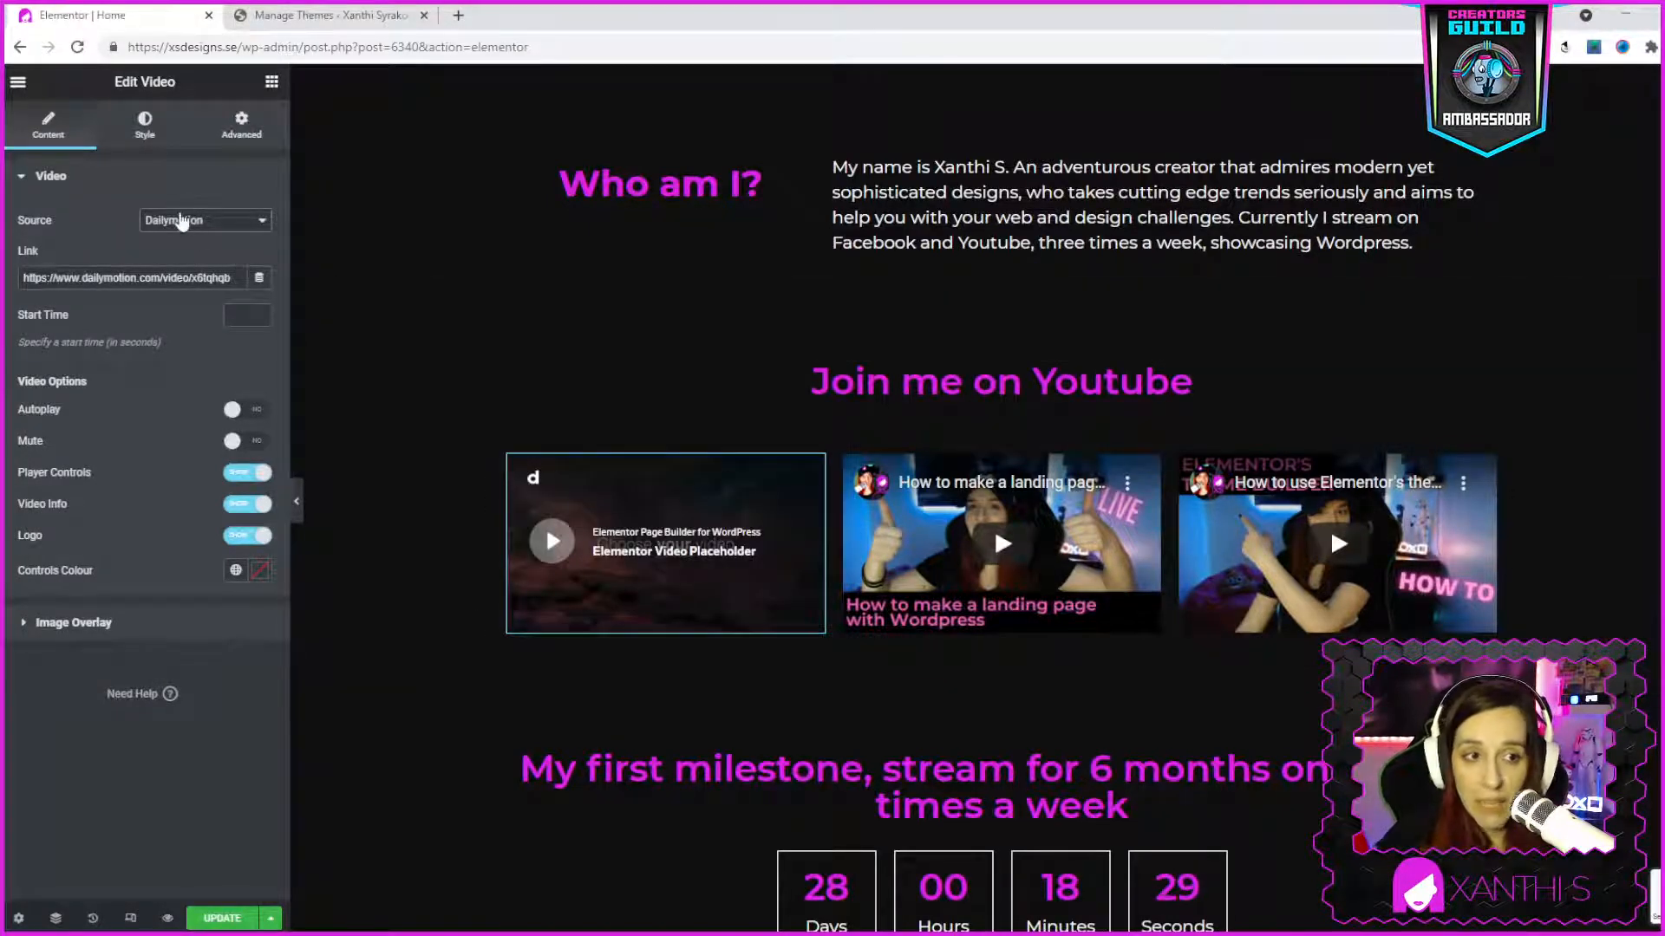
pyautogui.click(163, 283)
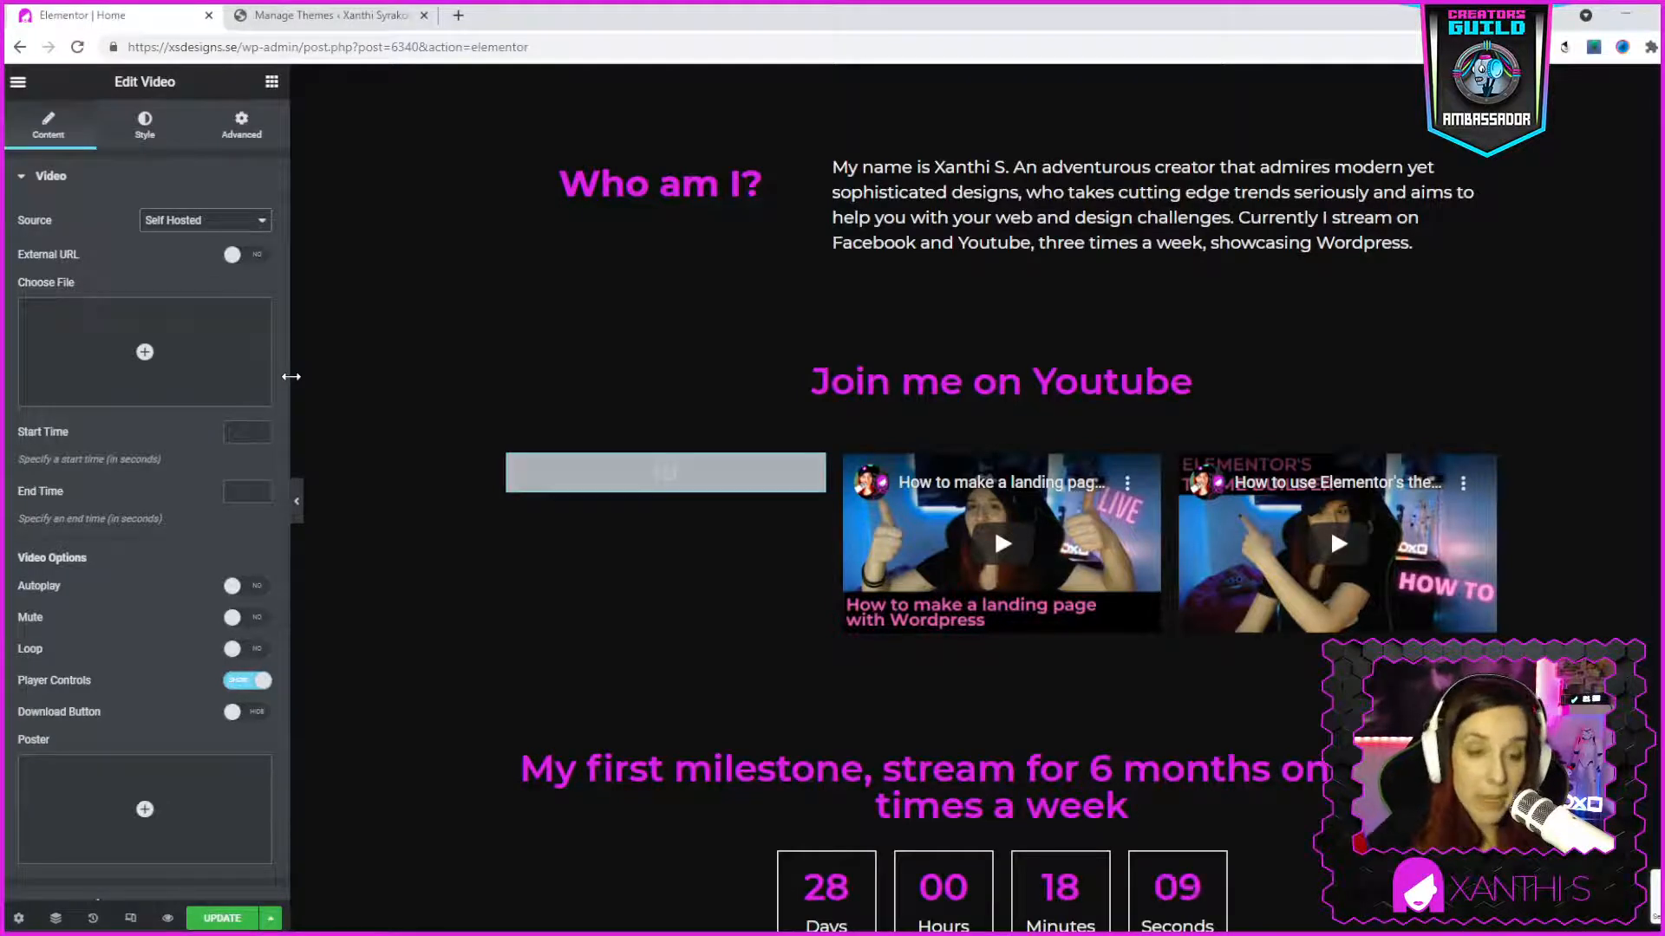
pyautogui.click(198, 217)
pyautogui.click(182, 239)
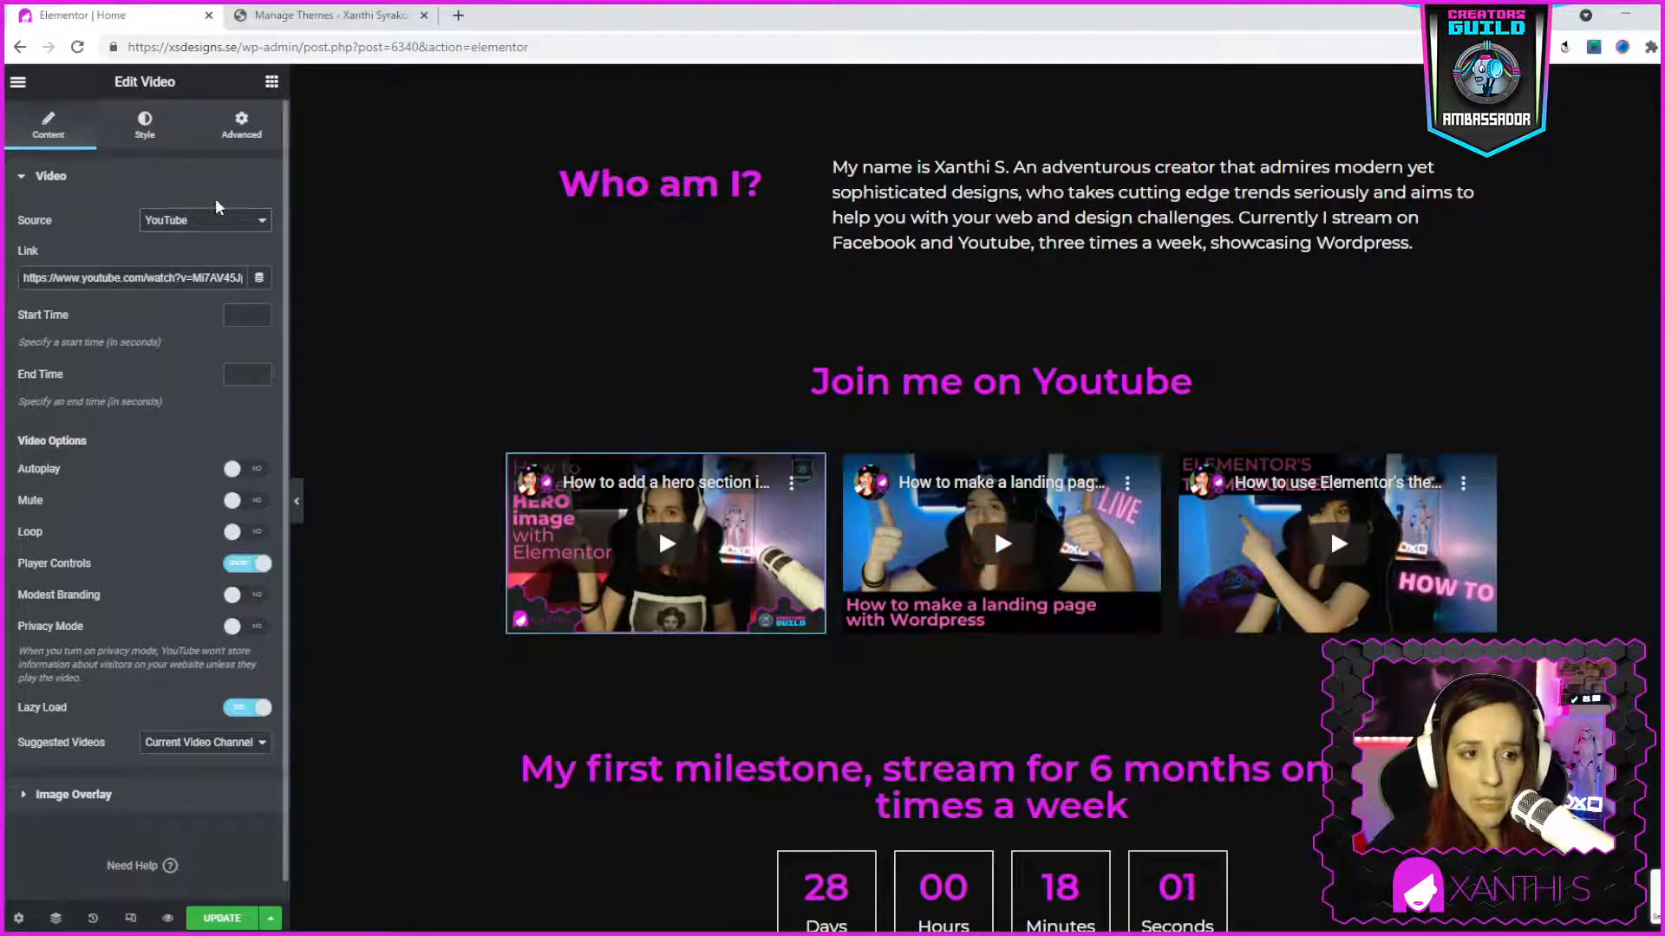
# Try the Autoplay and Mute options on the first video, and switch both off again
pyautogui.click(160, 279)
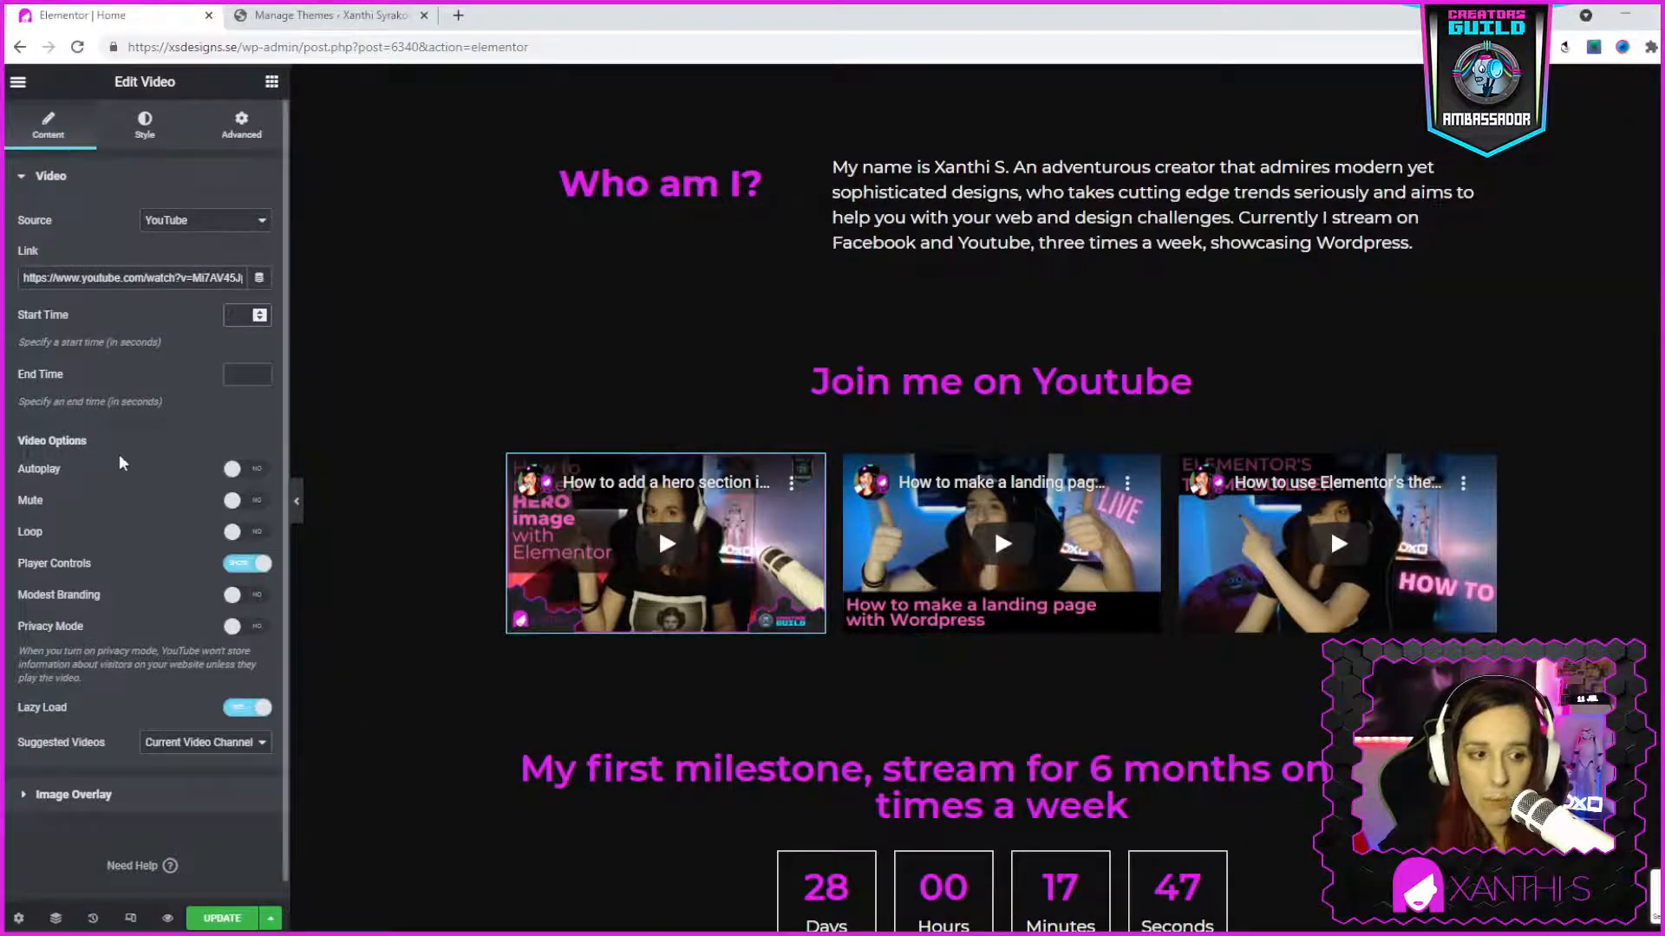
pyautogui.click(247, 469)
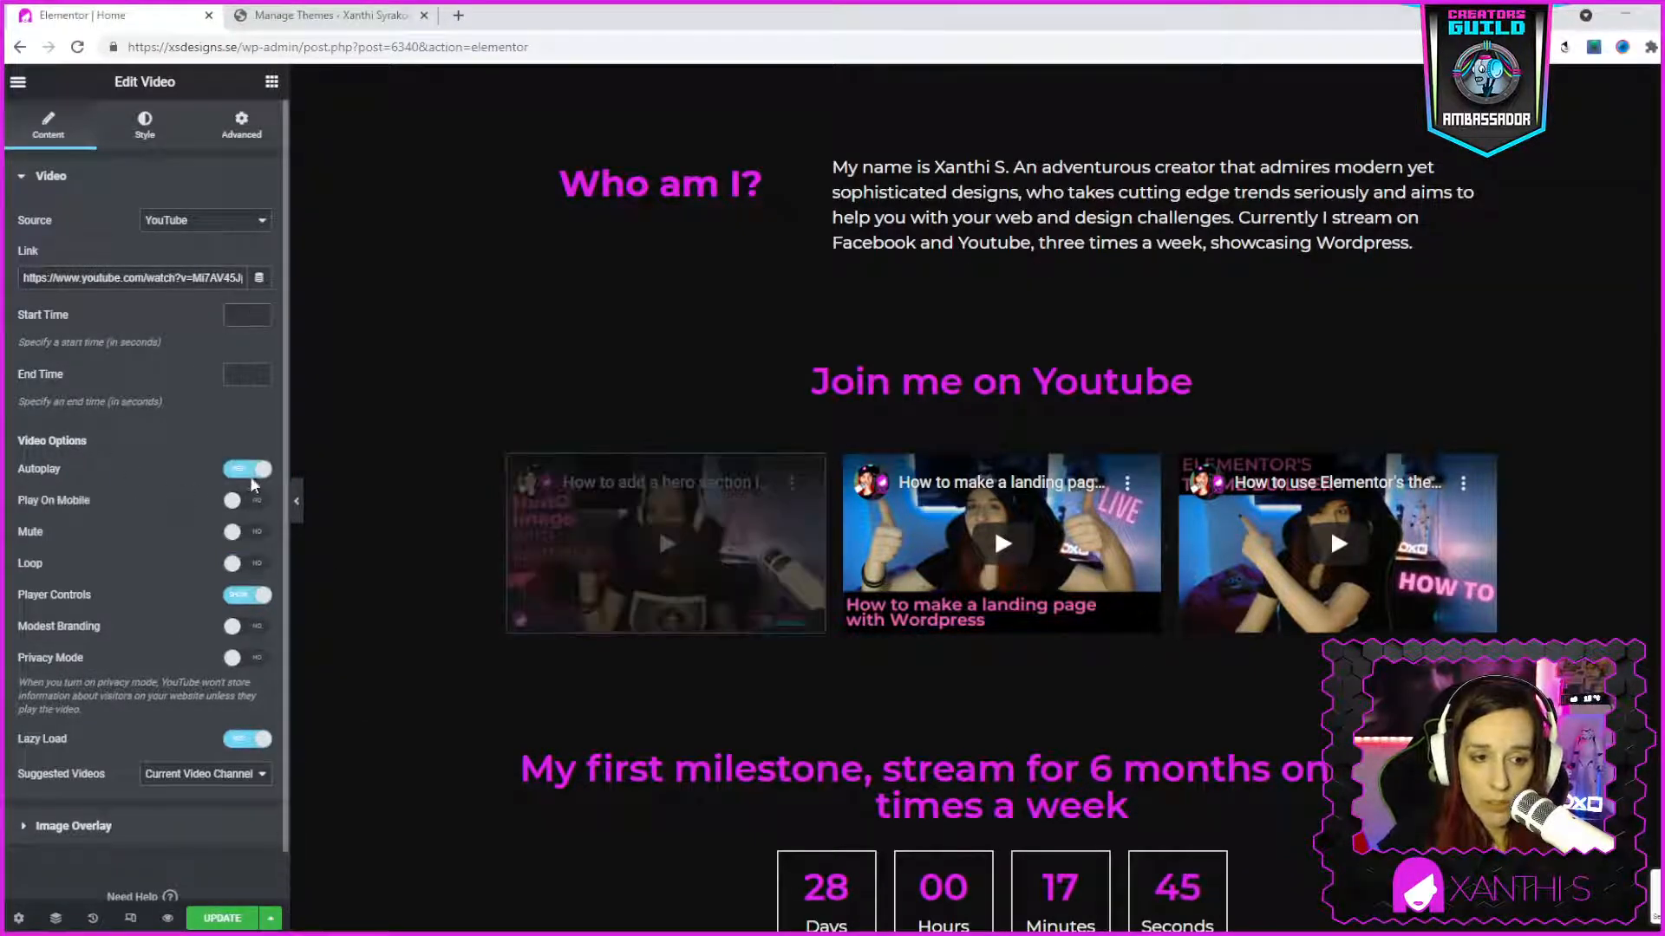
pyautogui.click(248, 469)
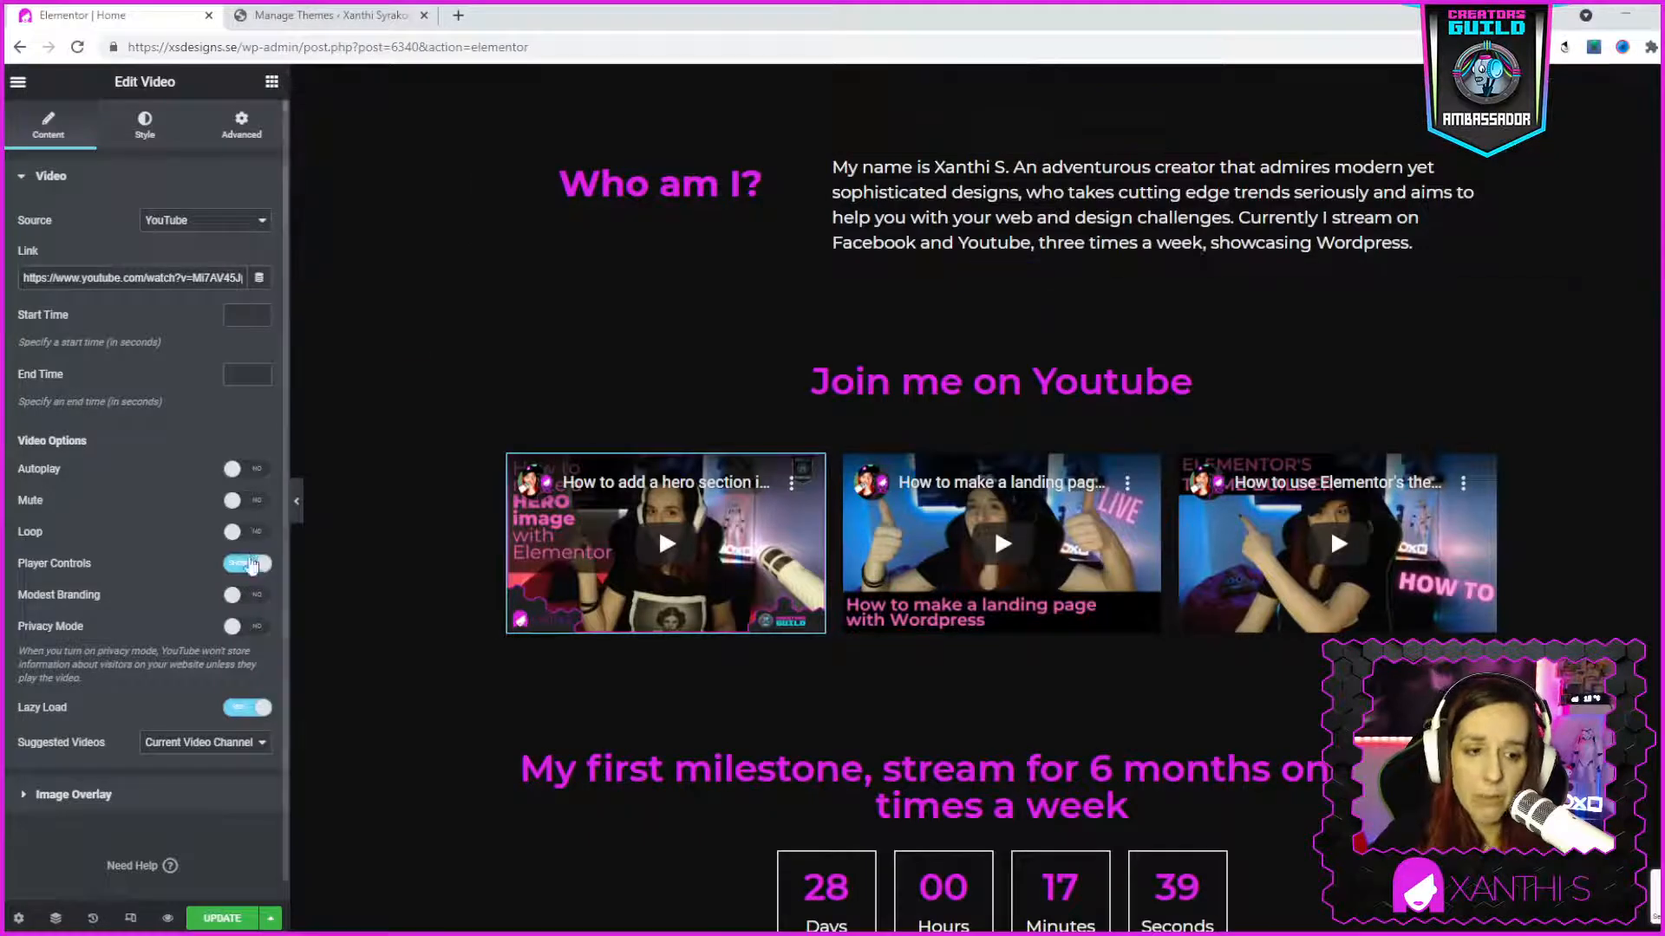
pyautogui.click(249, 507)
pyautogui.click(252, 508)
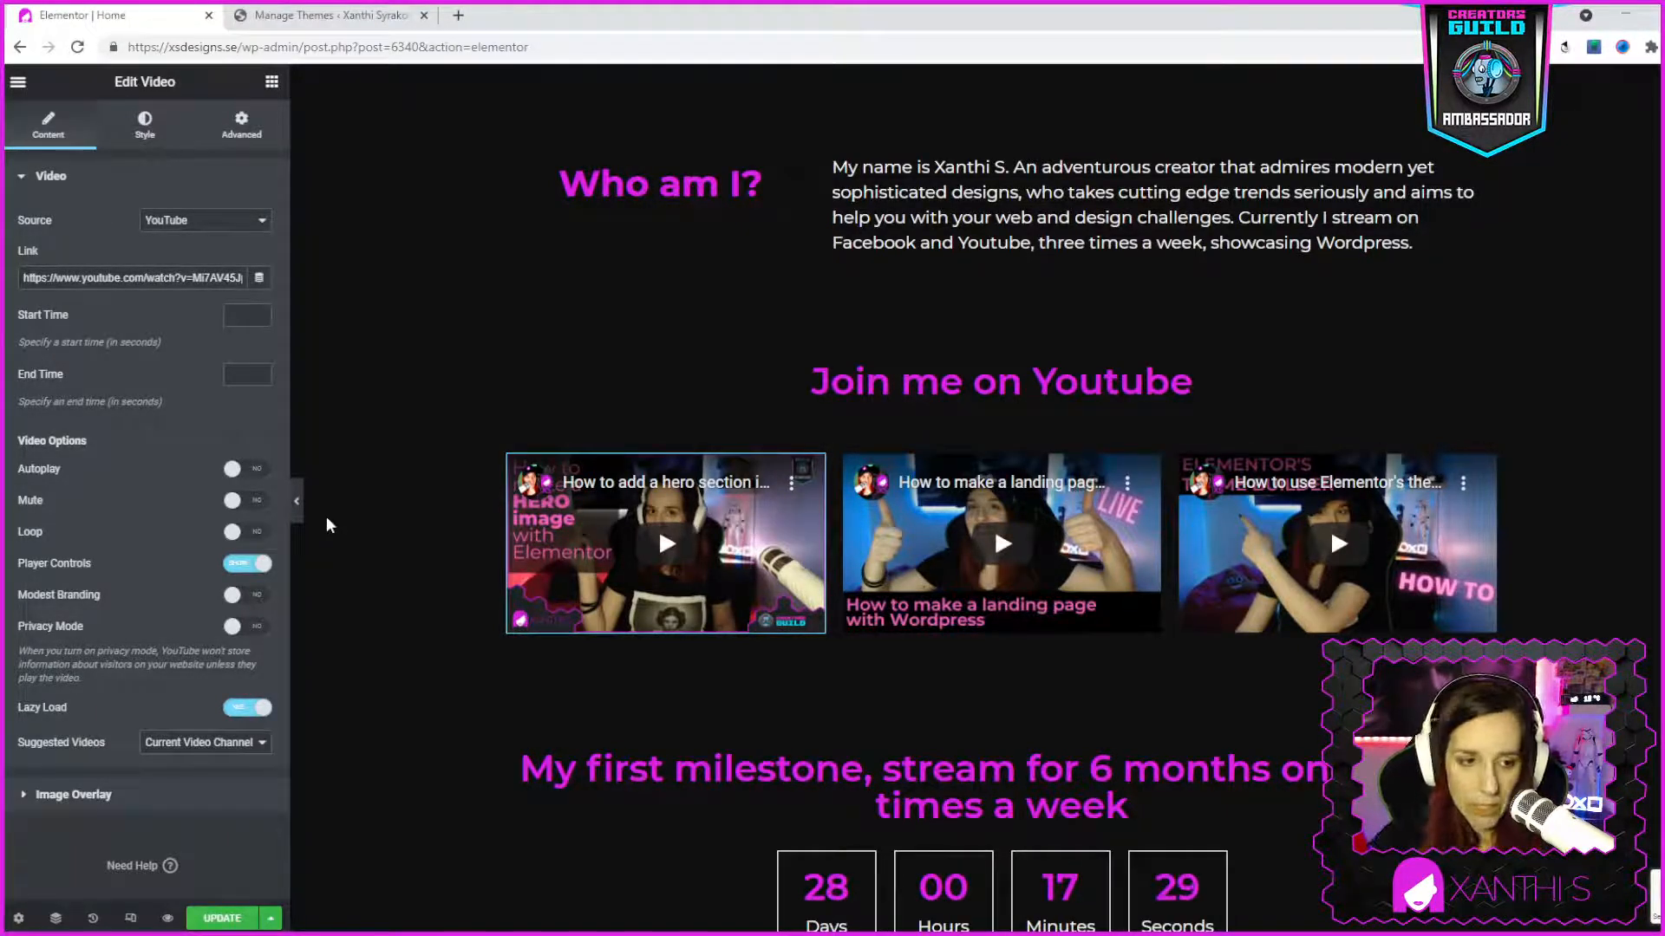
# Try hiding the first video's player controls and enabling Modest Branding, and restore both options
pyautogui.click(264, 565)
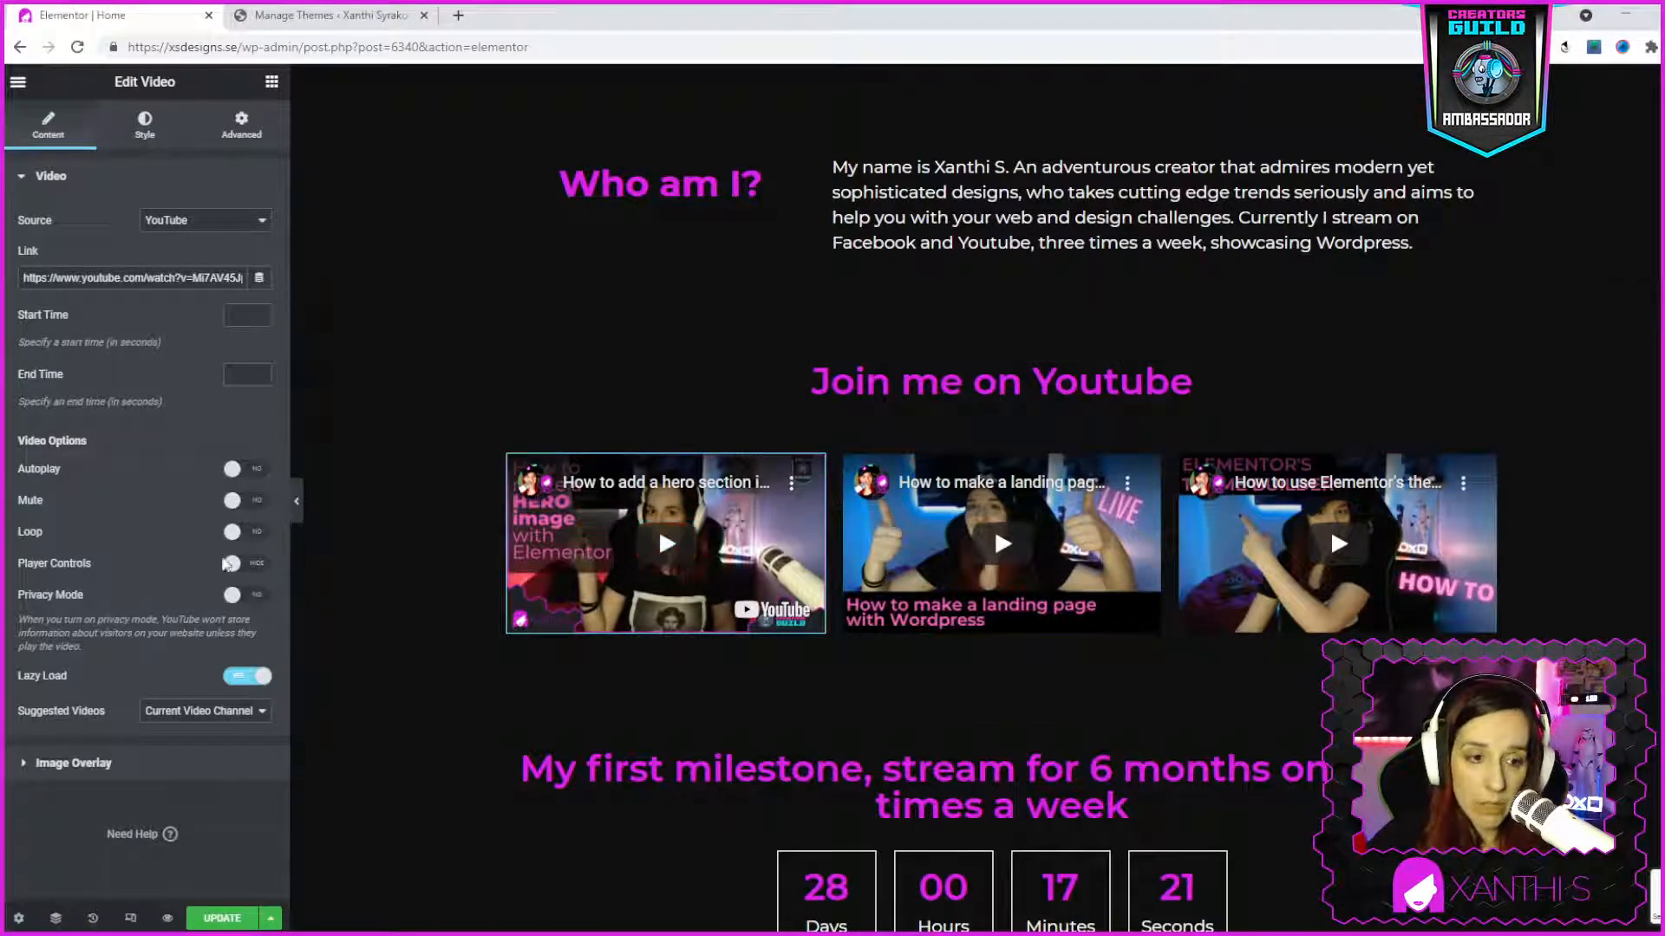
pyautogui.click(255, 569)
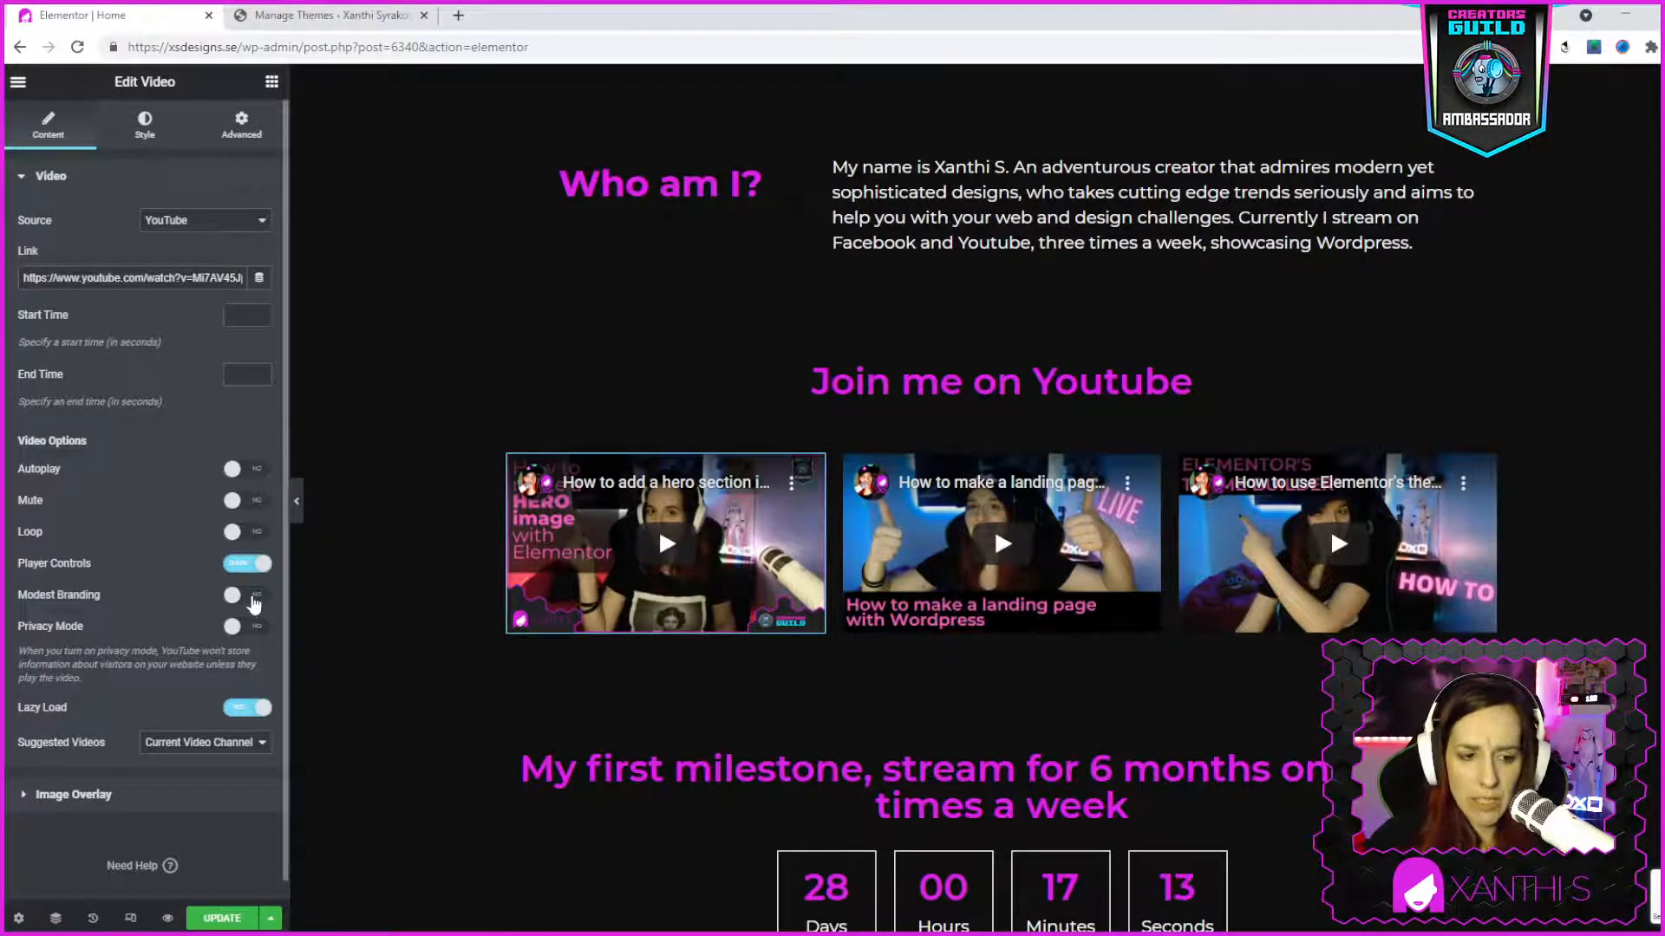
pyautogui.click(253, 598)
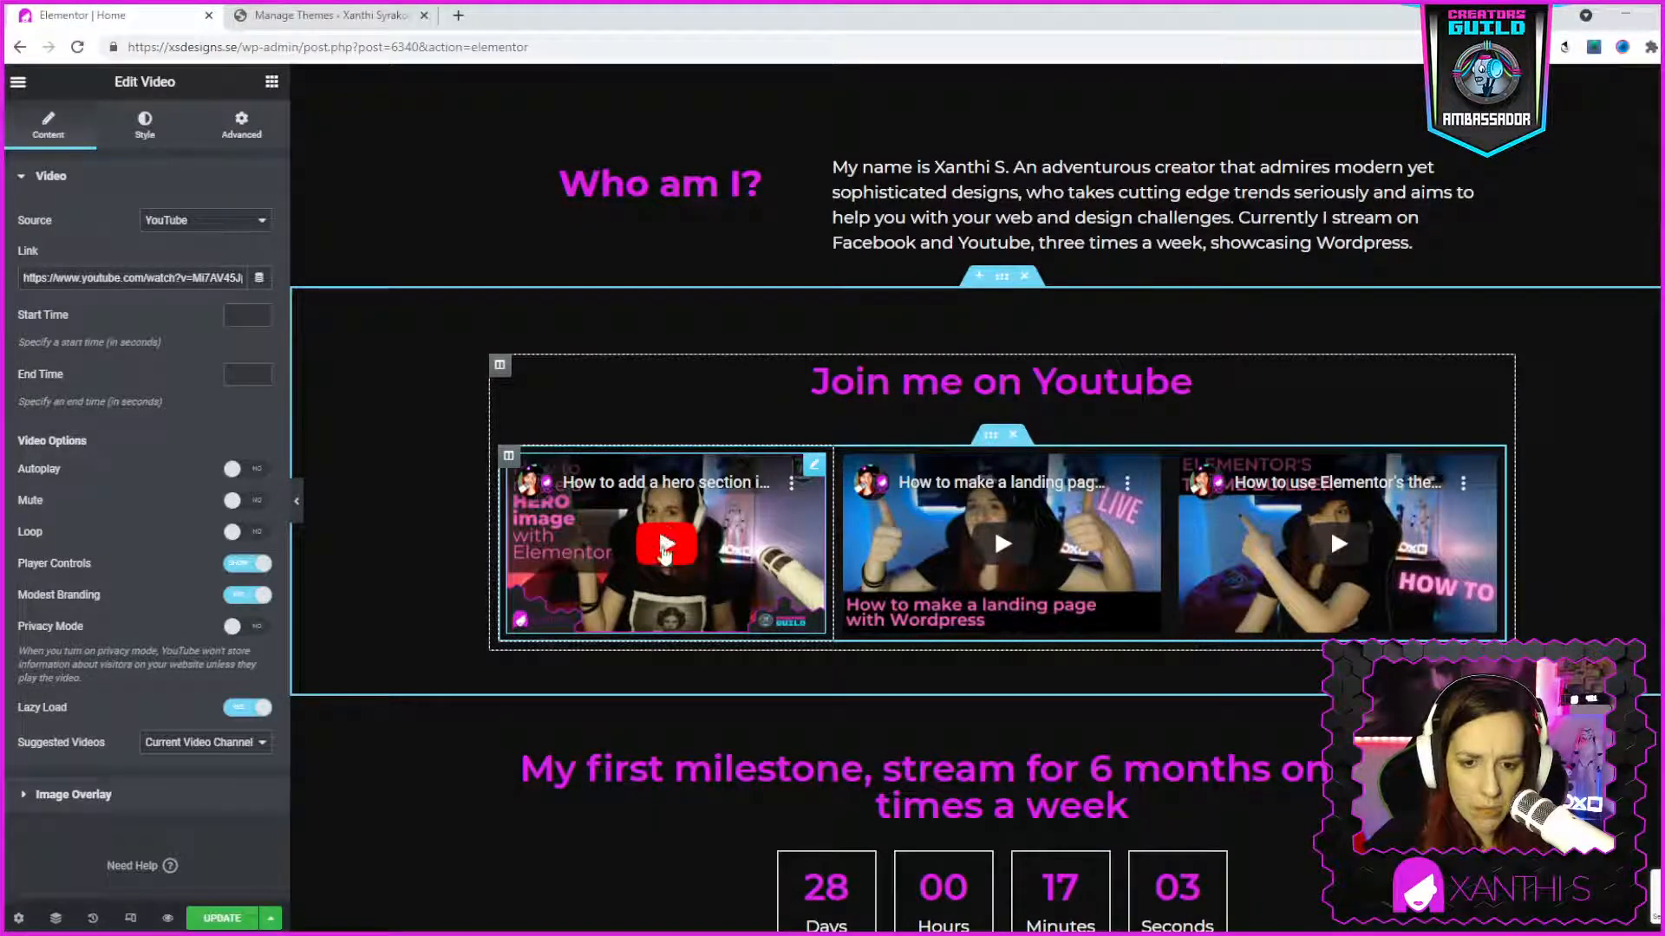
pyautogui.click(250, 595)
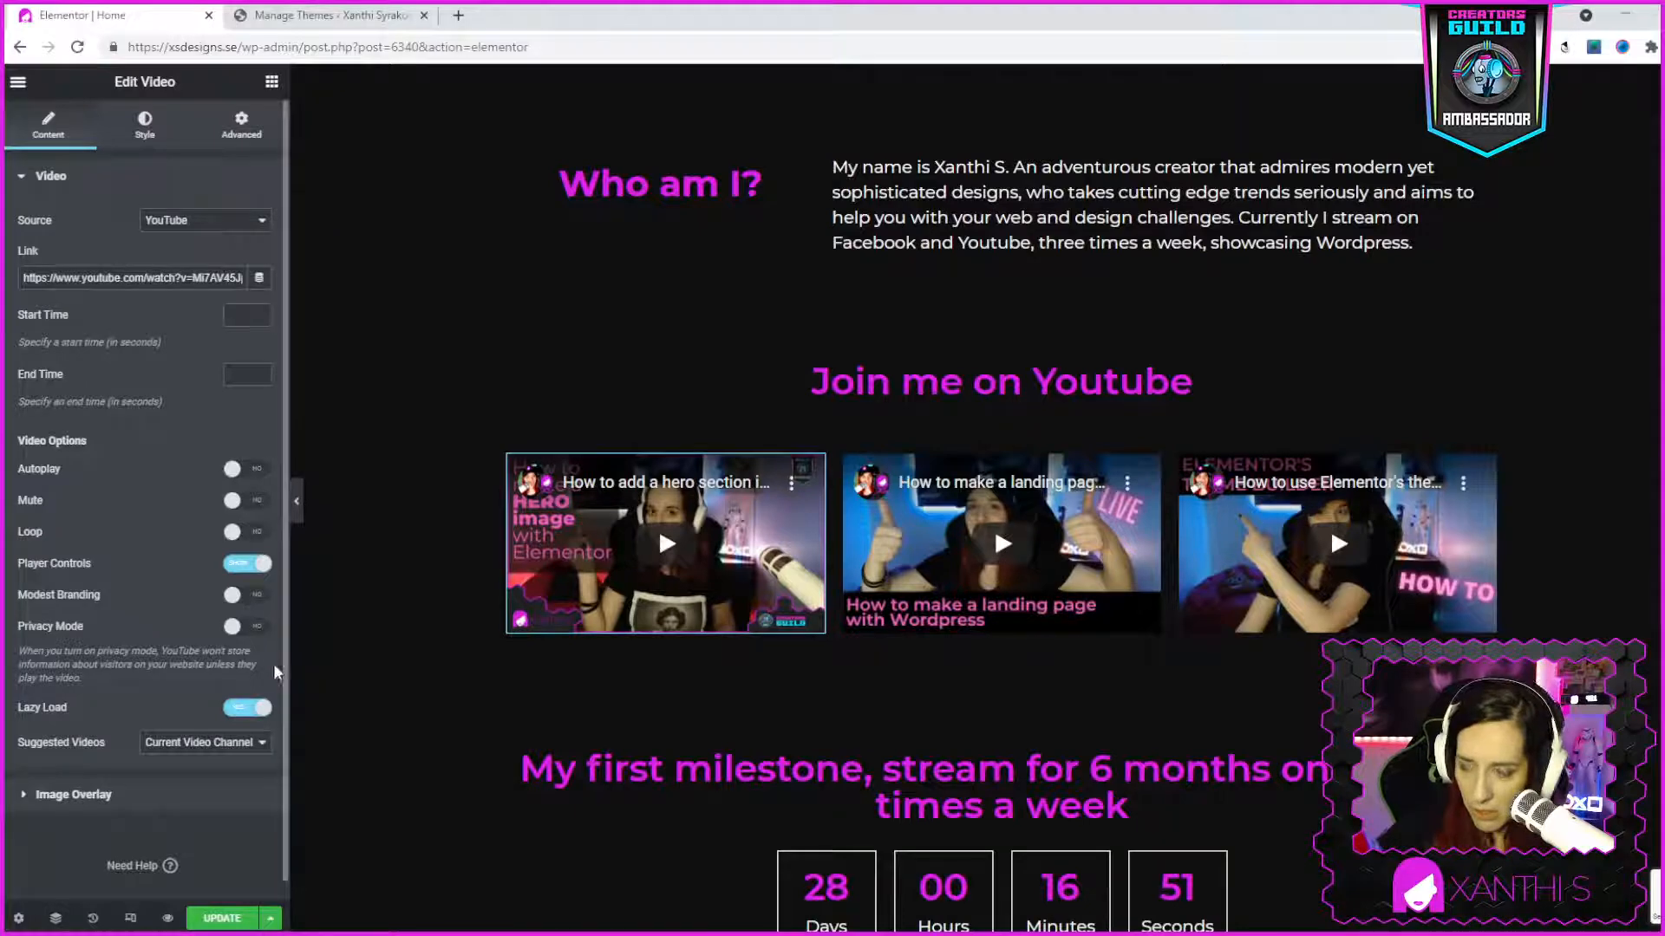
# Enable Privacy Mode on all three "Join me on Youtube" videos and disable Lazy Load on the first one
pyautogui.click(258, 627)
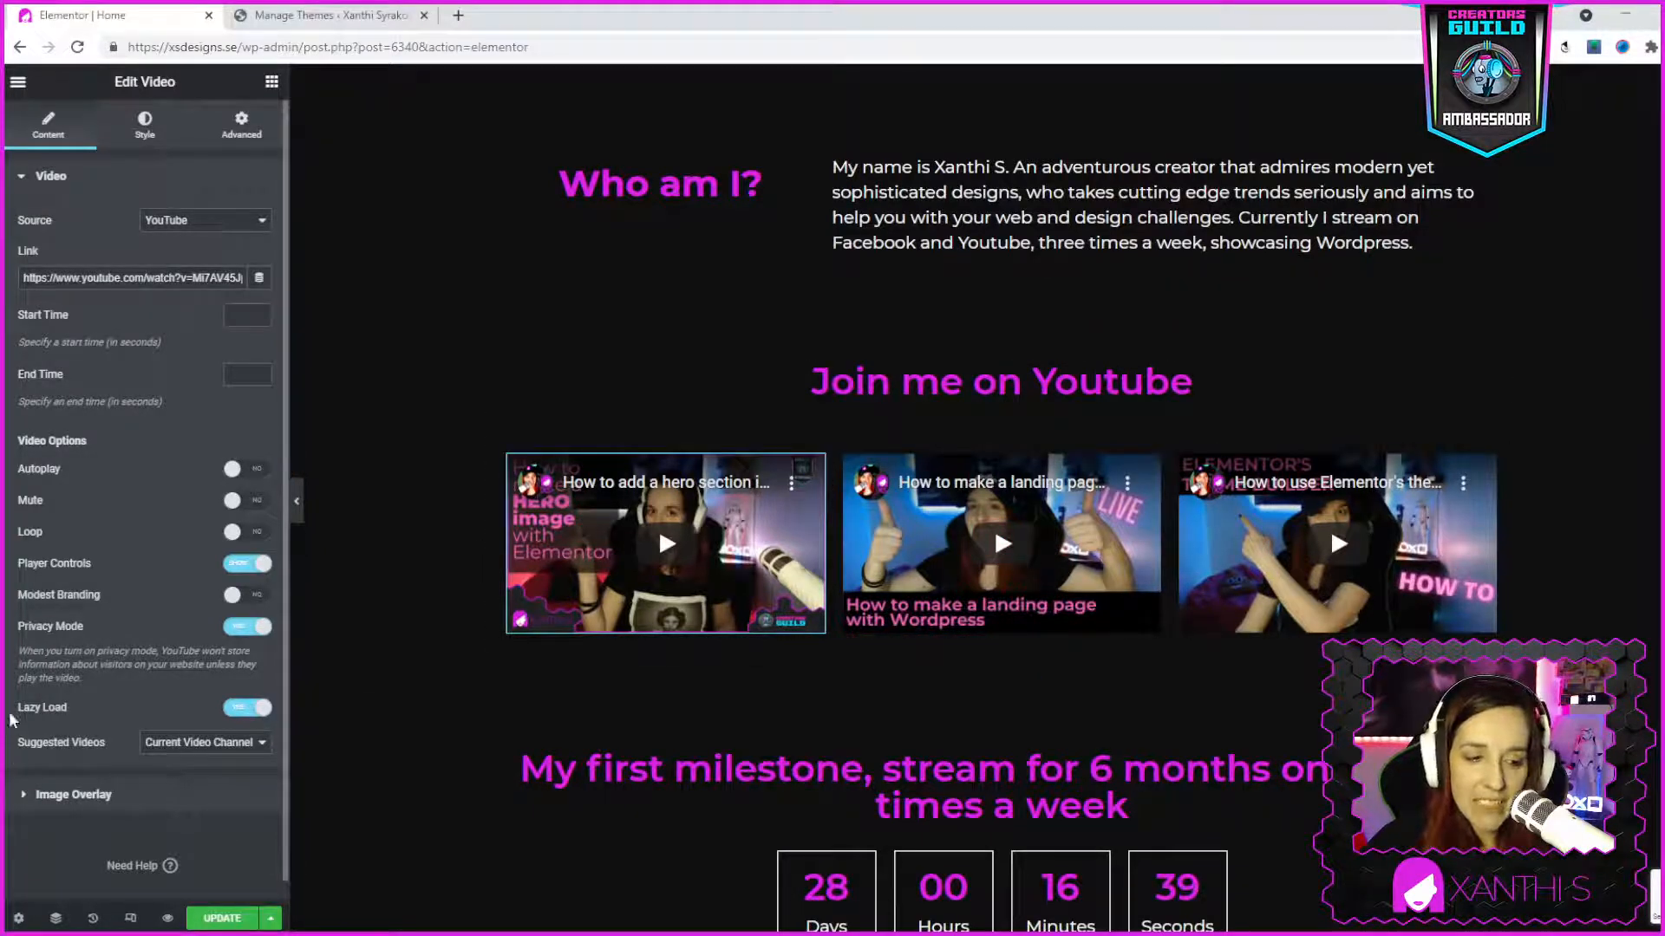
pyautogui.click(243, 710)
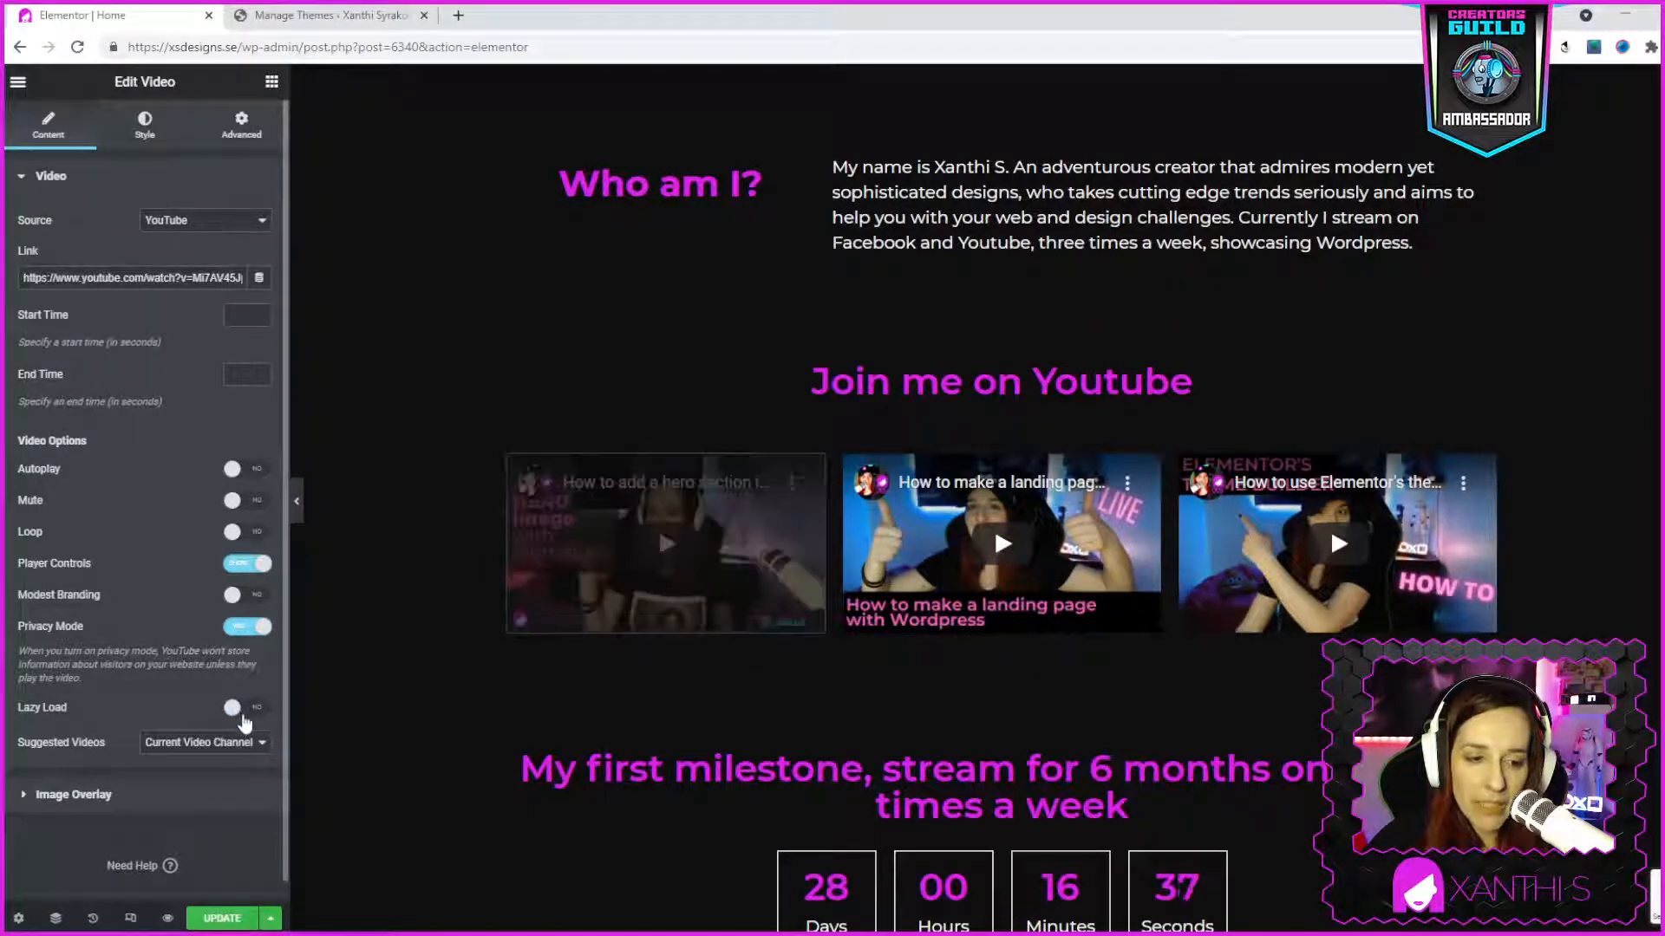
pyautogui.click(1136, 490)
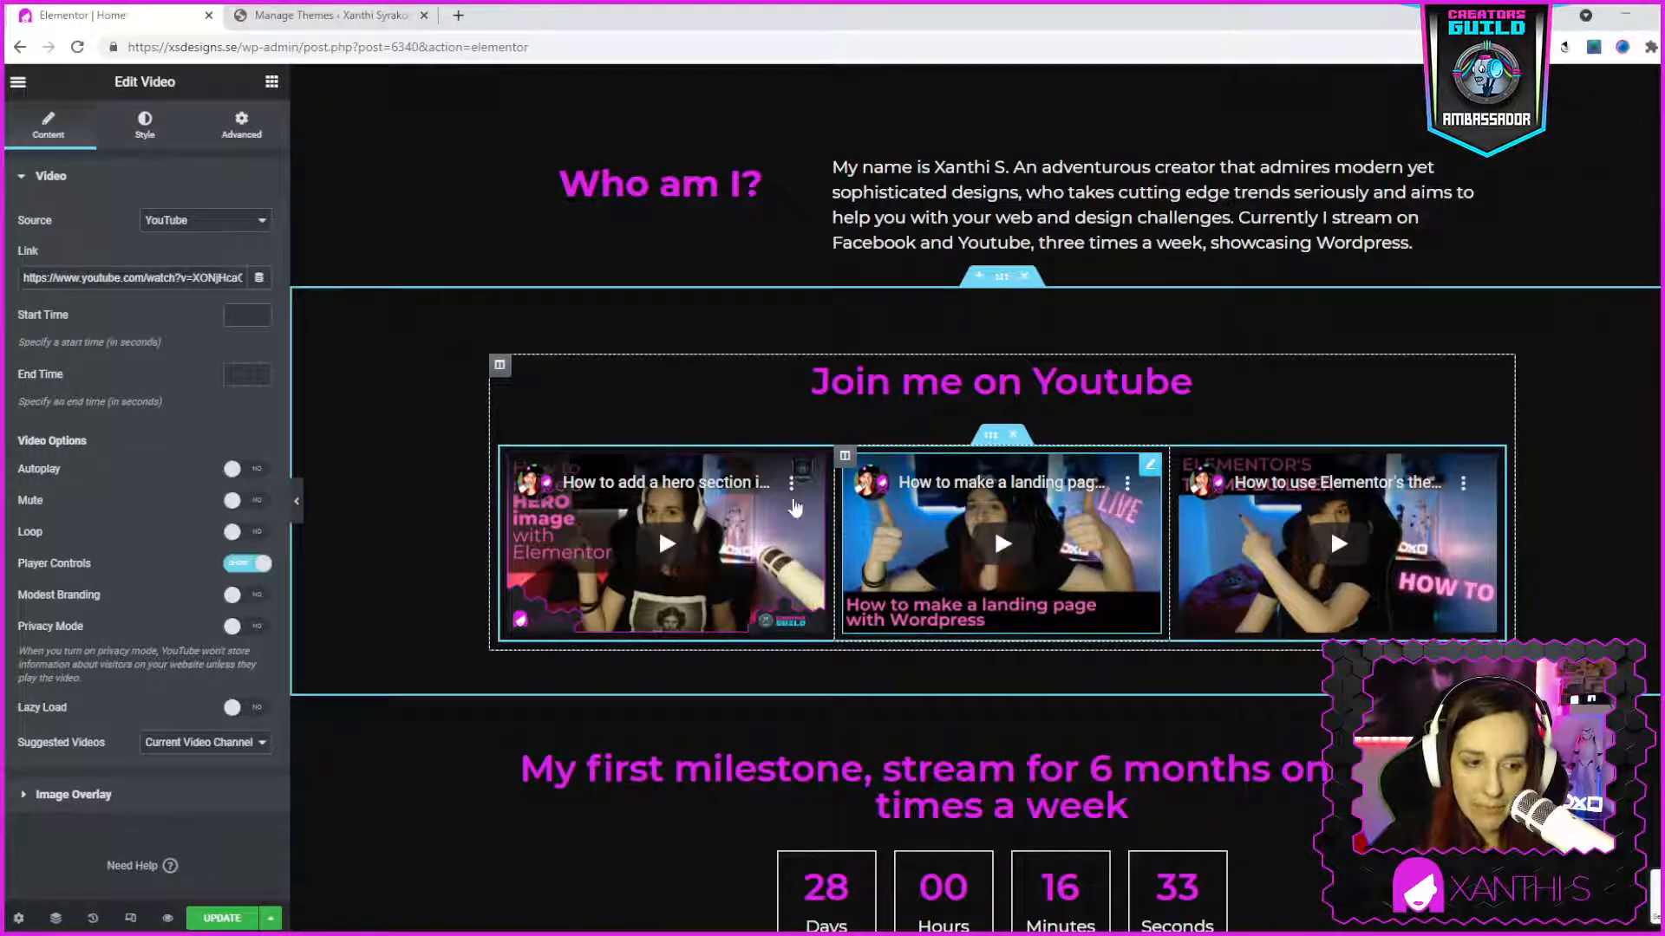
pyautogui.click(251, 628)
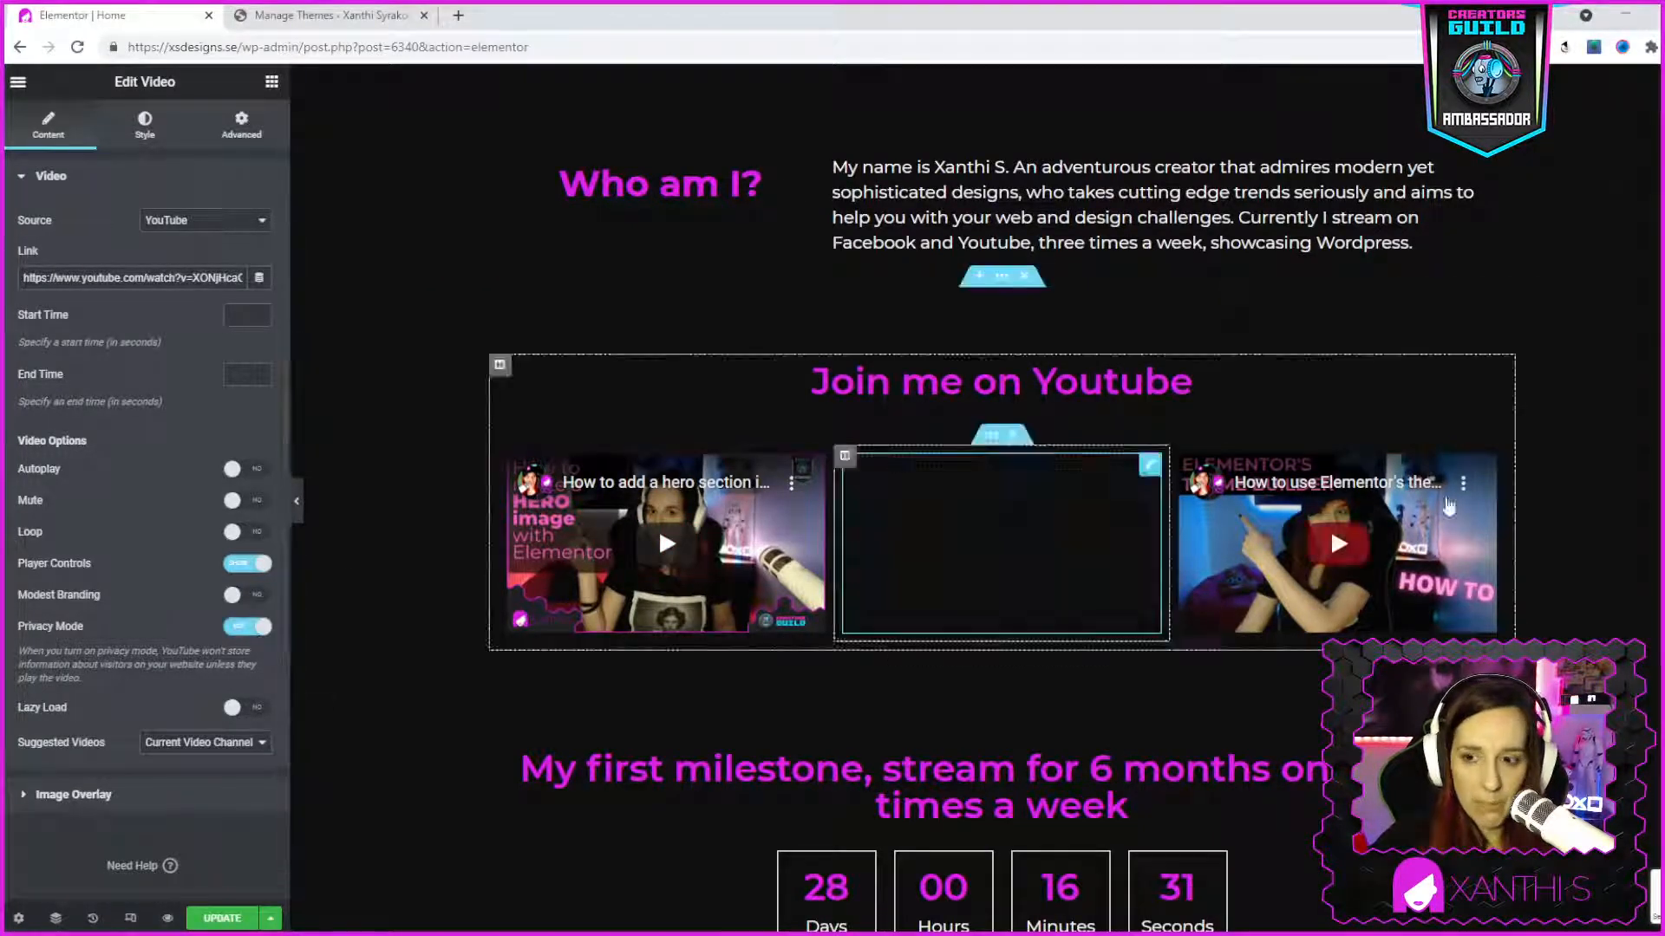
pyautogui.click(1487, 471)
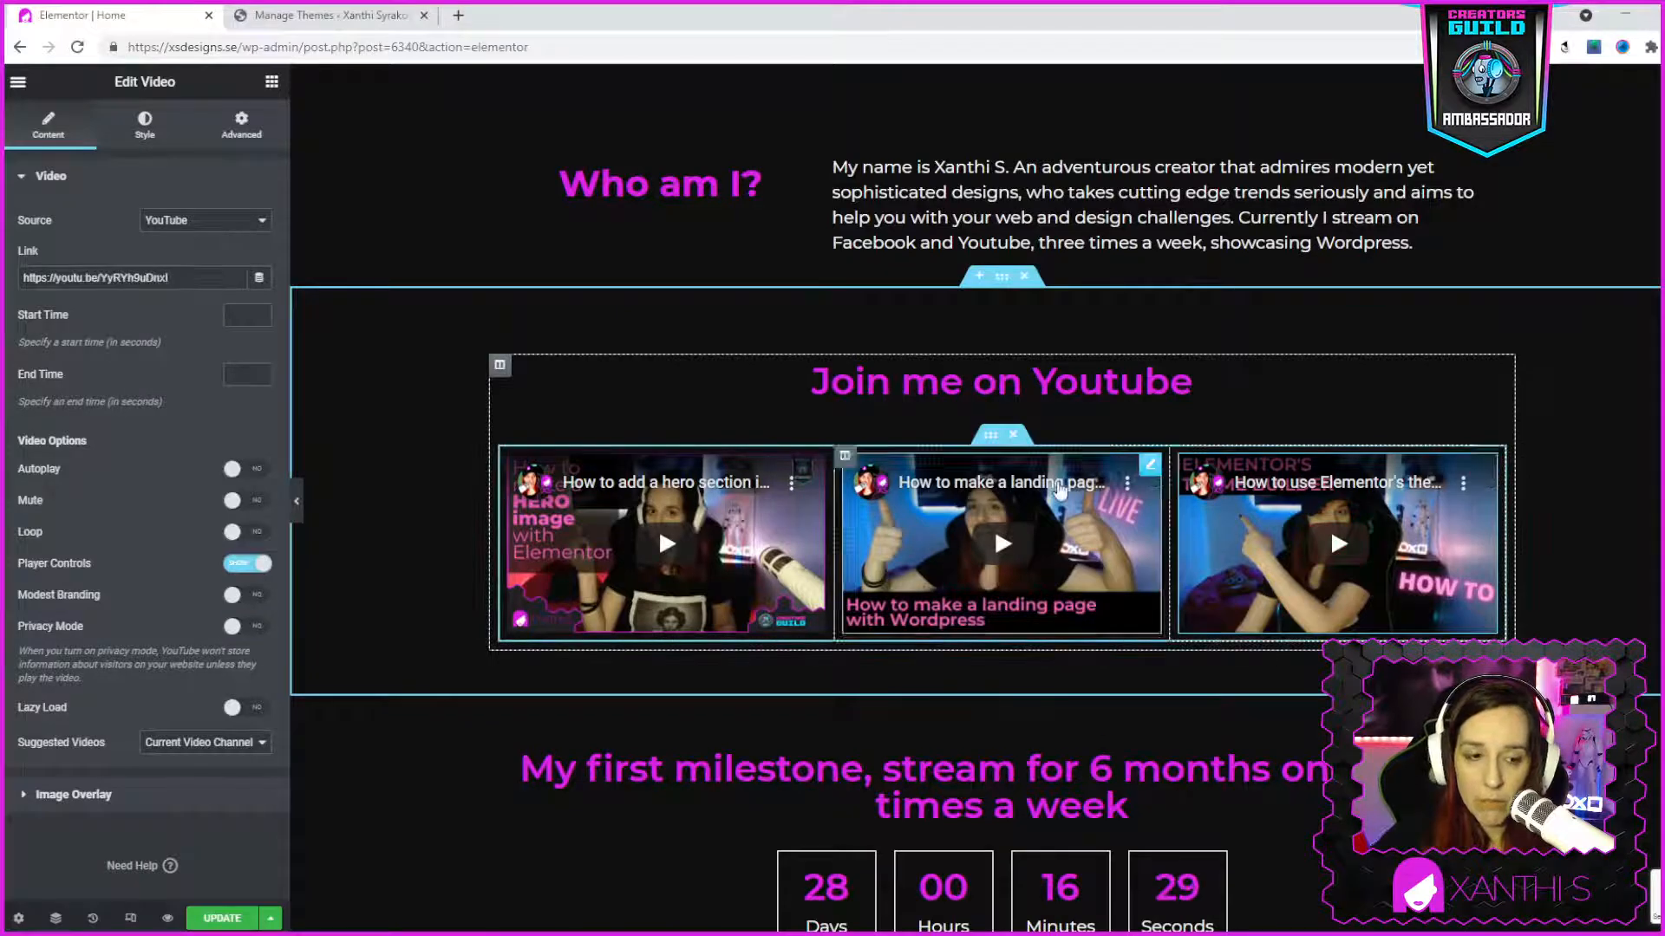
pyautogui.click(260, 635)
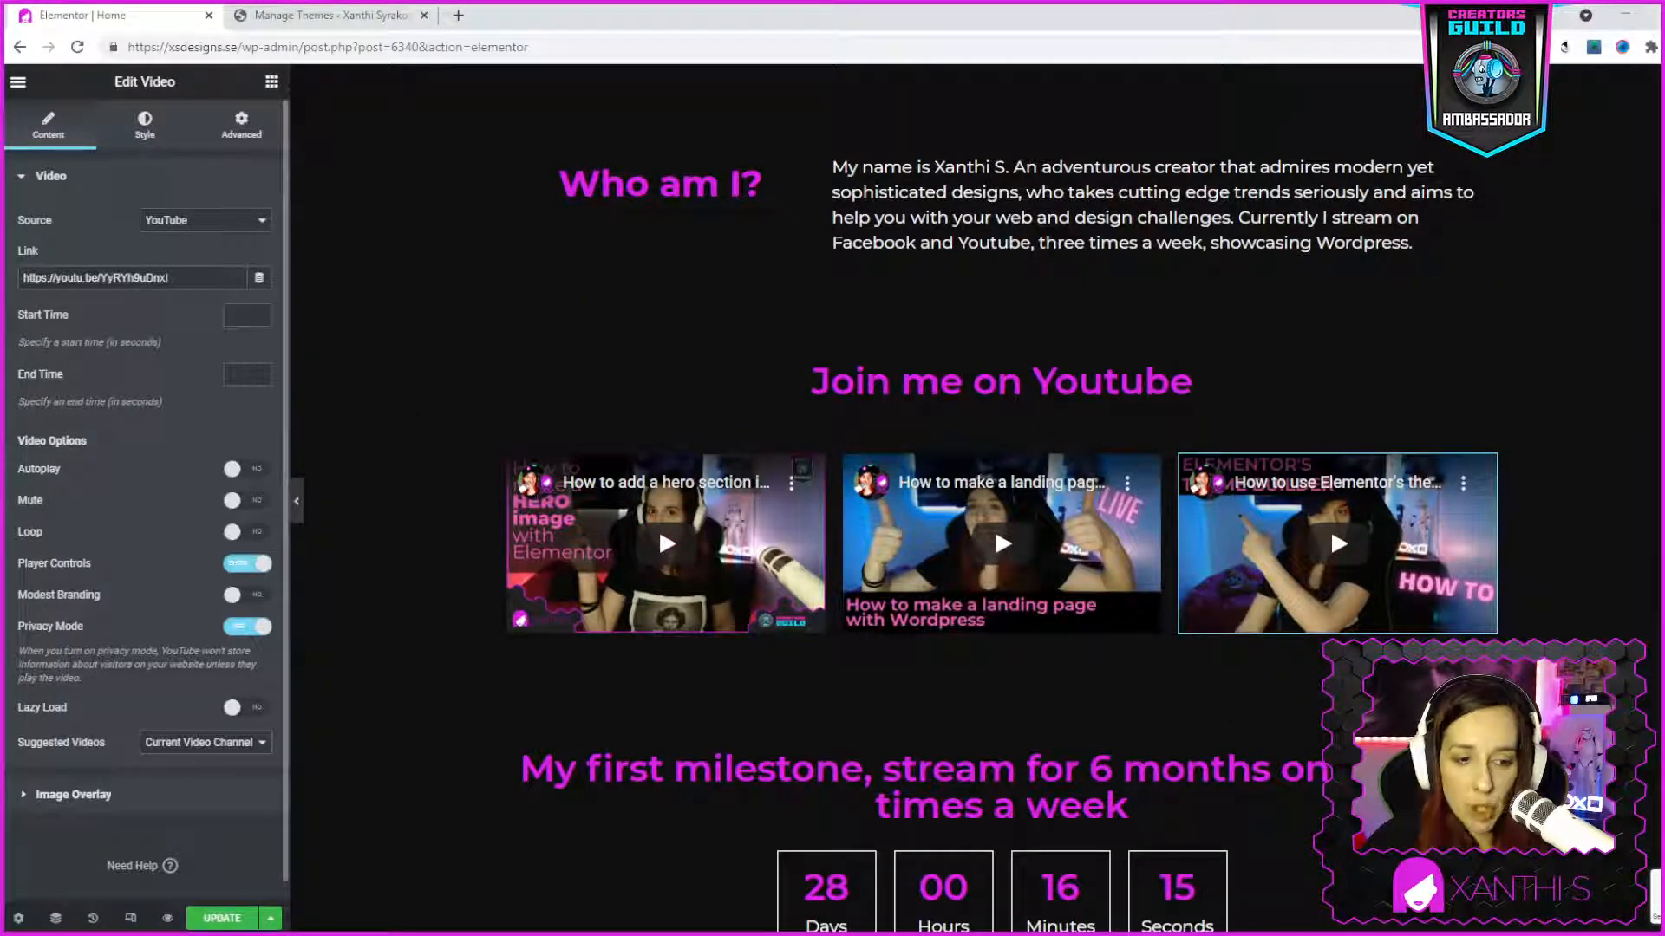
# Try the Image Overlay option on the third video, and switch it off again
pyautogui.click(97, 796)
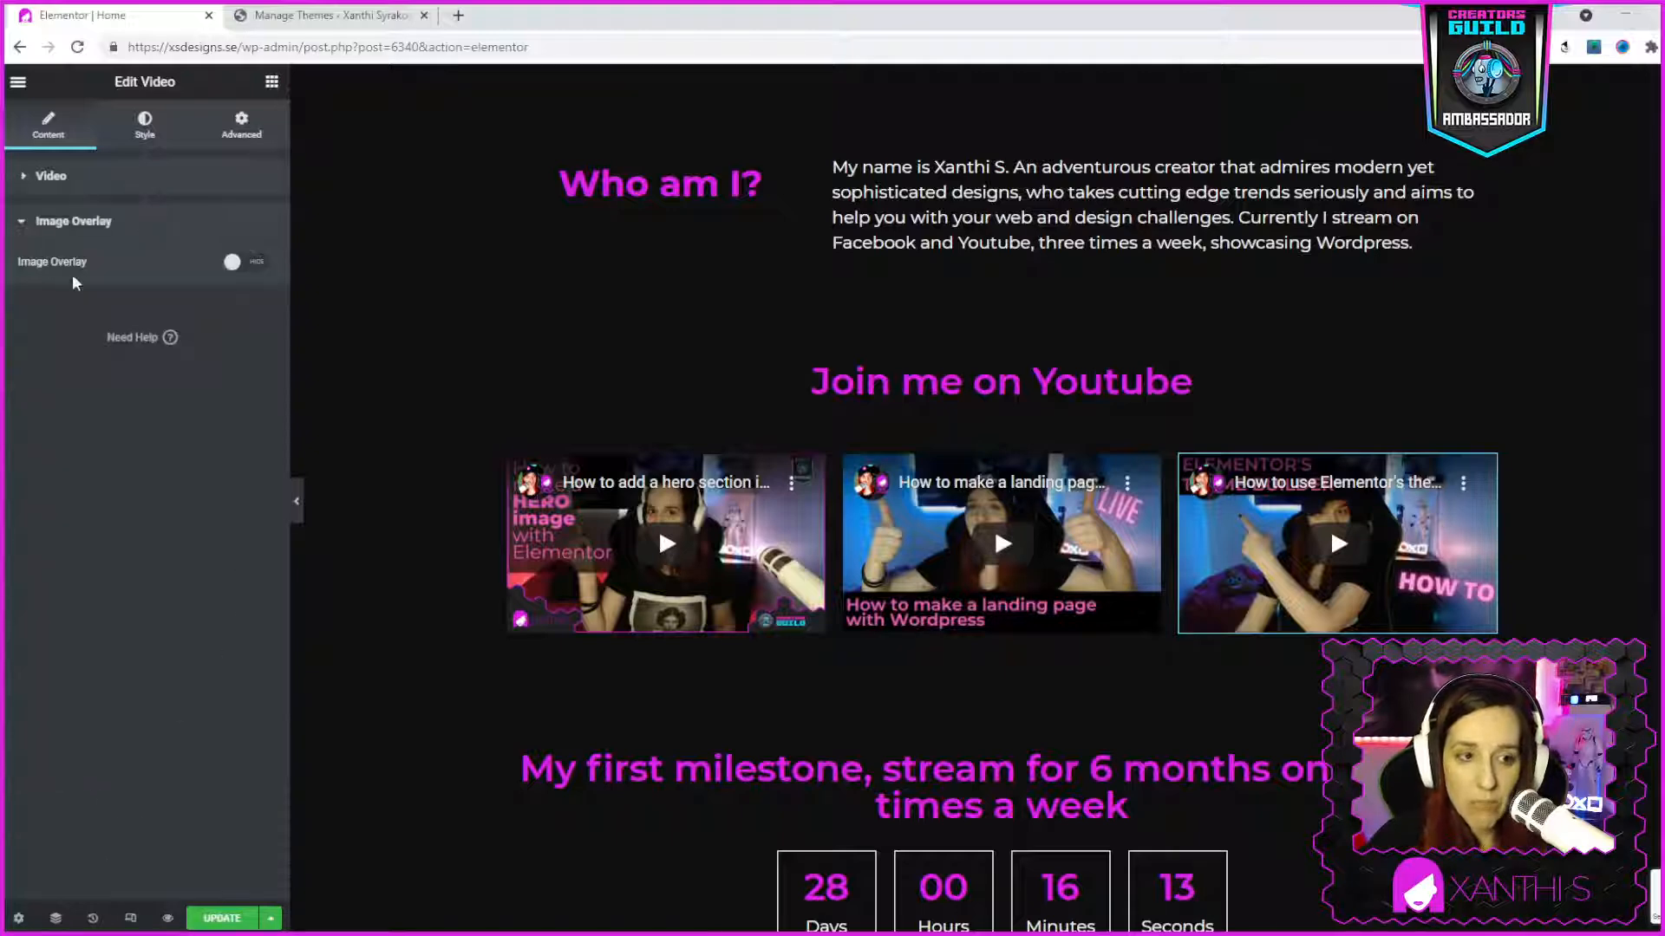
pyautogui.click(242, 262)
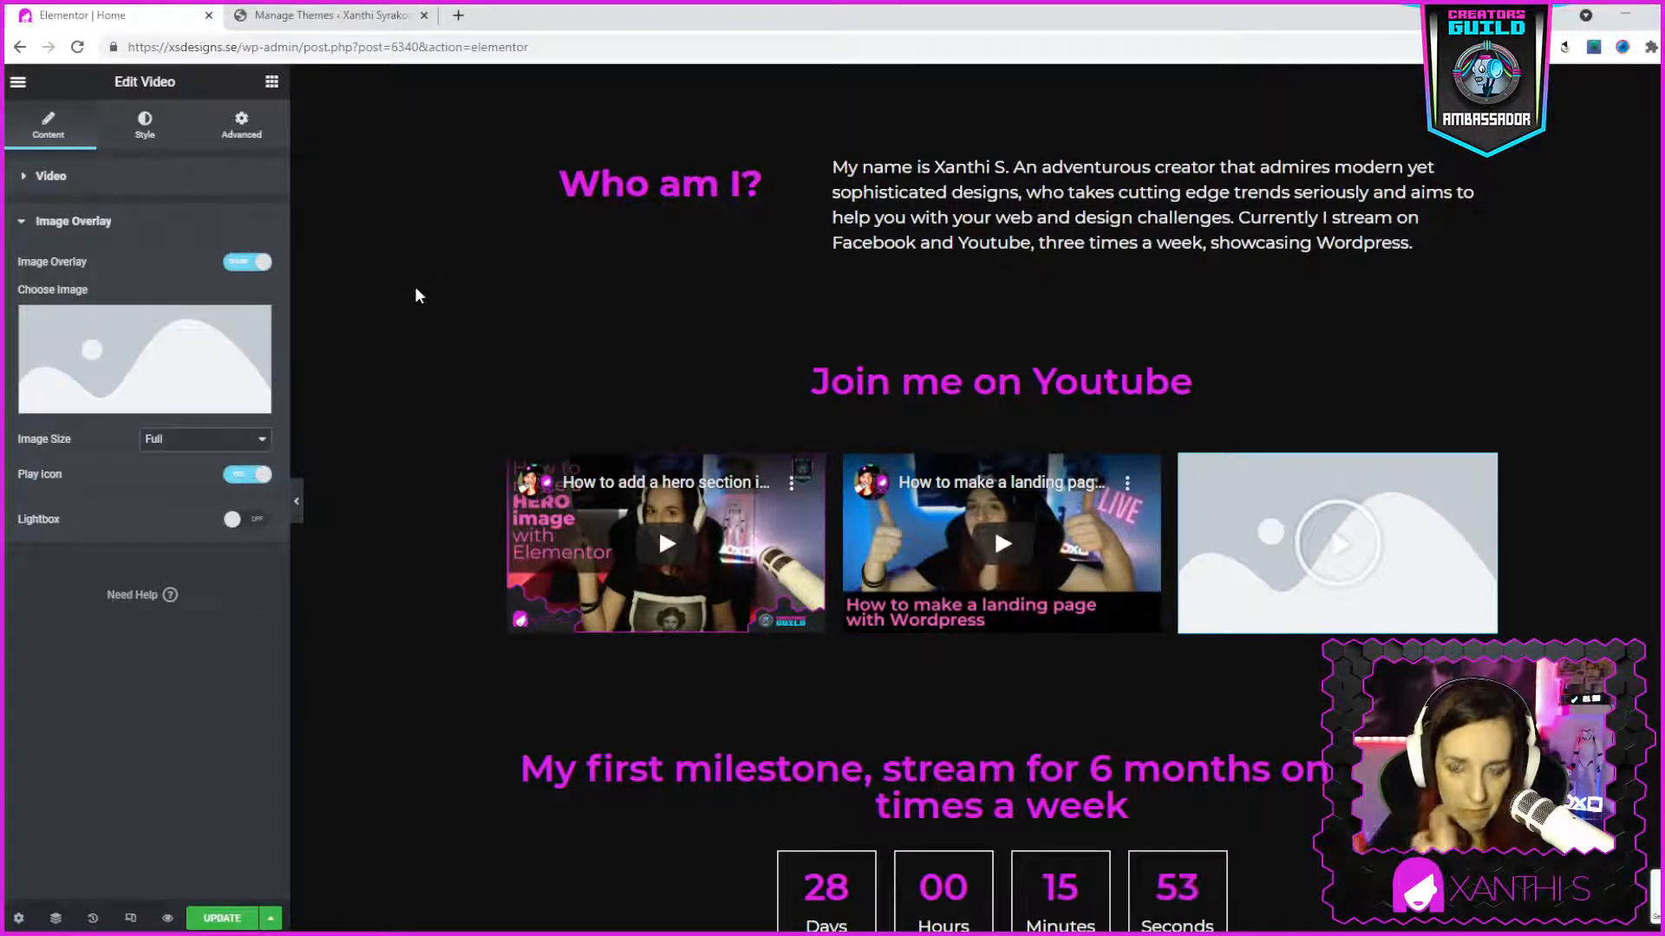
pyautogui.moveTo(228, 321)
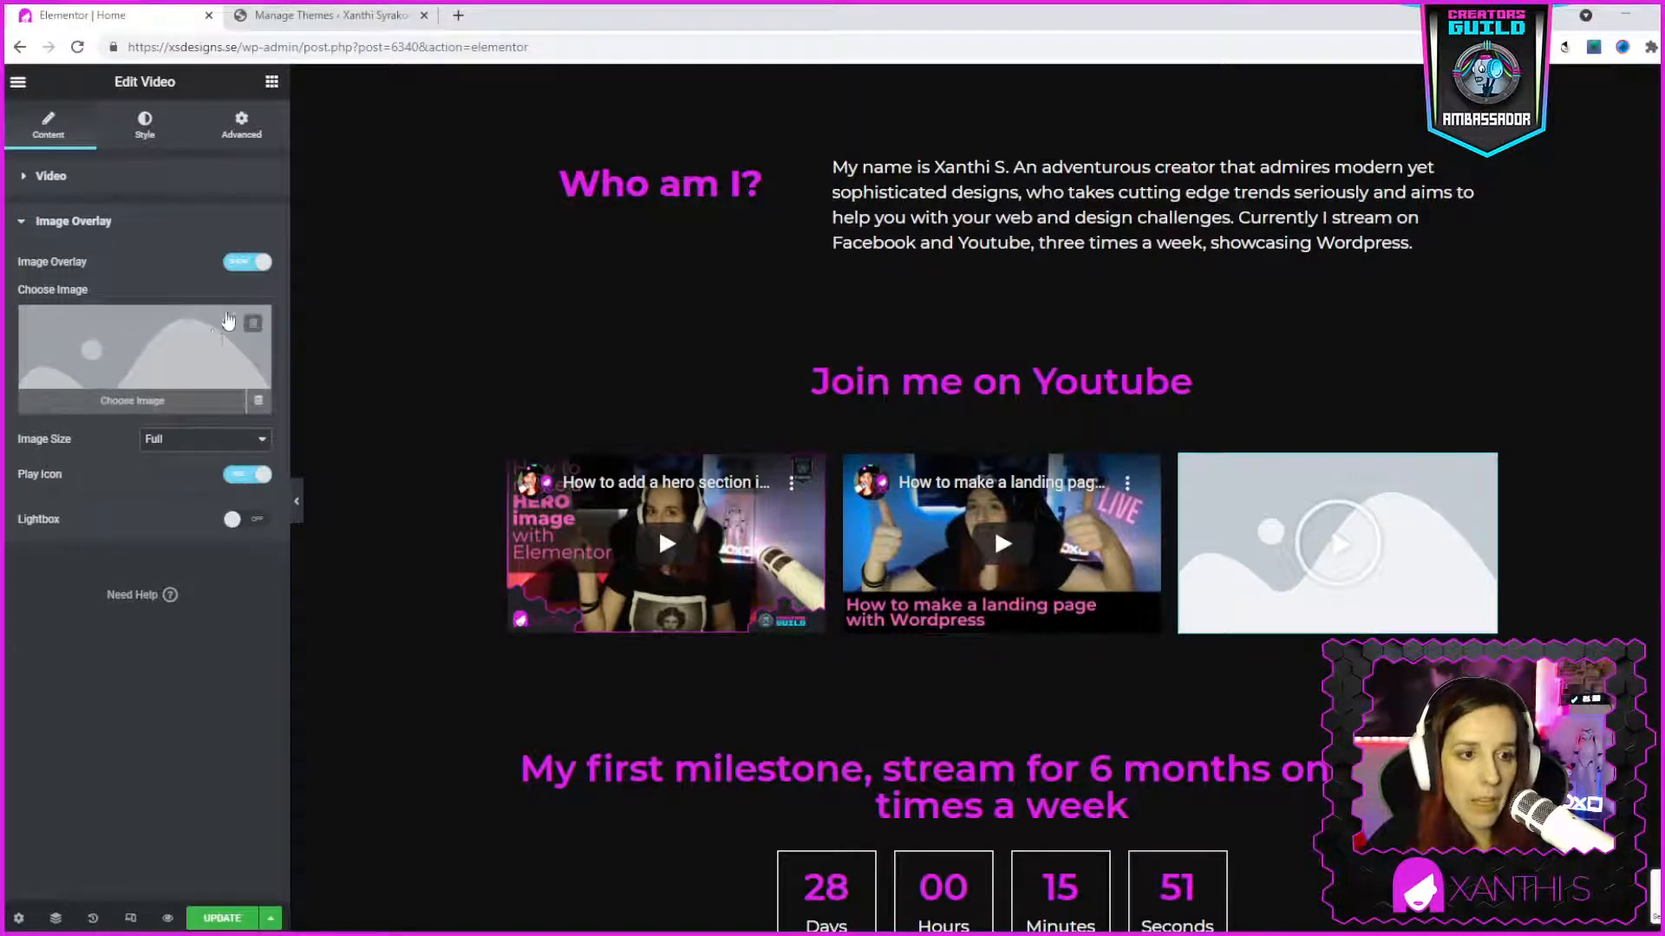
pyautogui.click(244, 262)
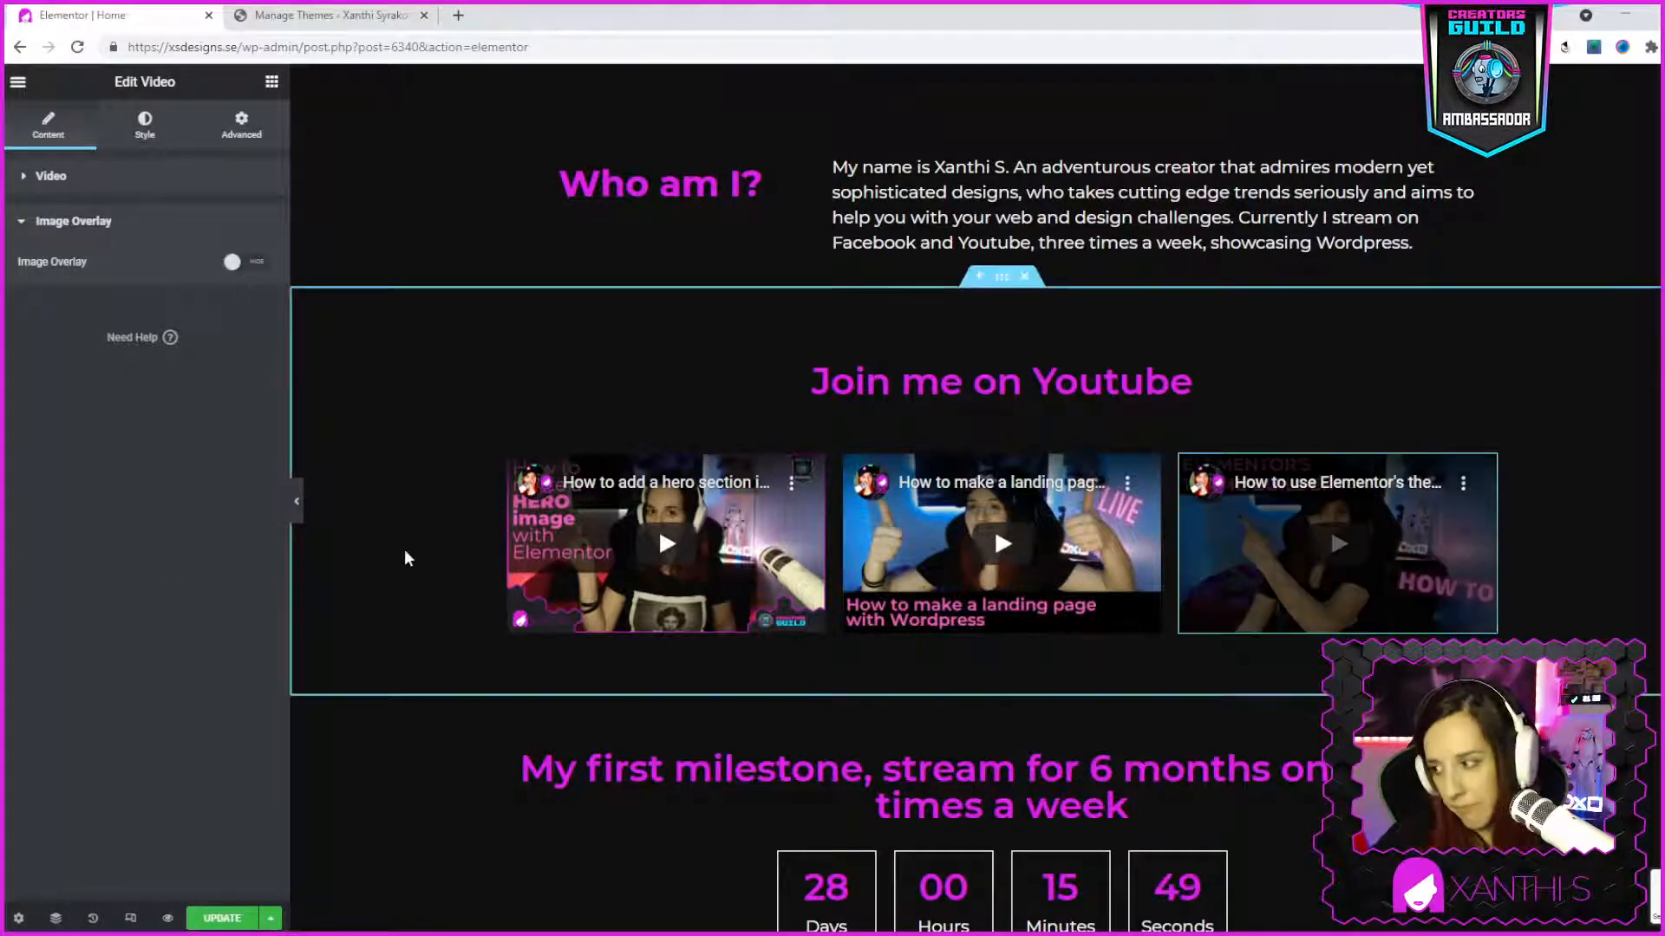
# Update the home page to save the video widget changes
pyautogui.click(219, 920)
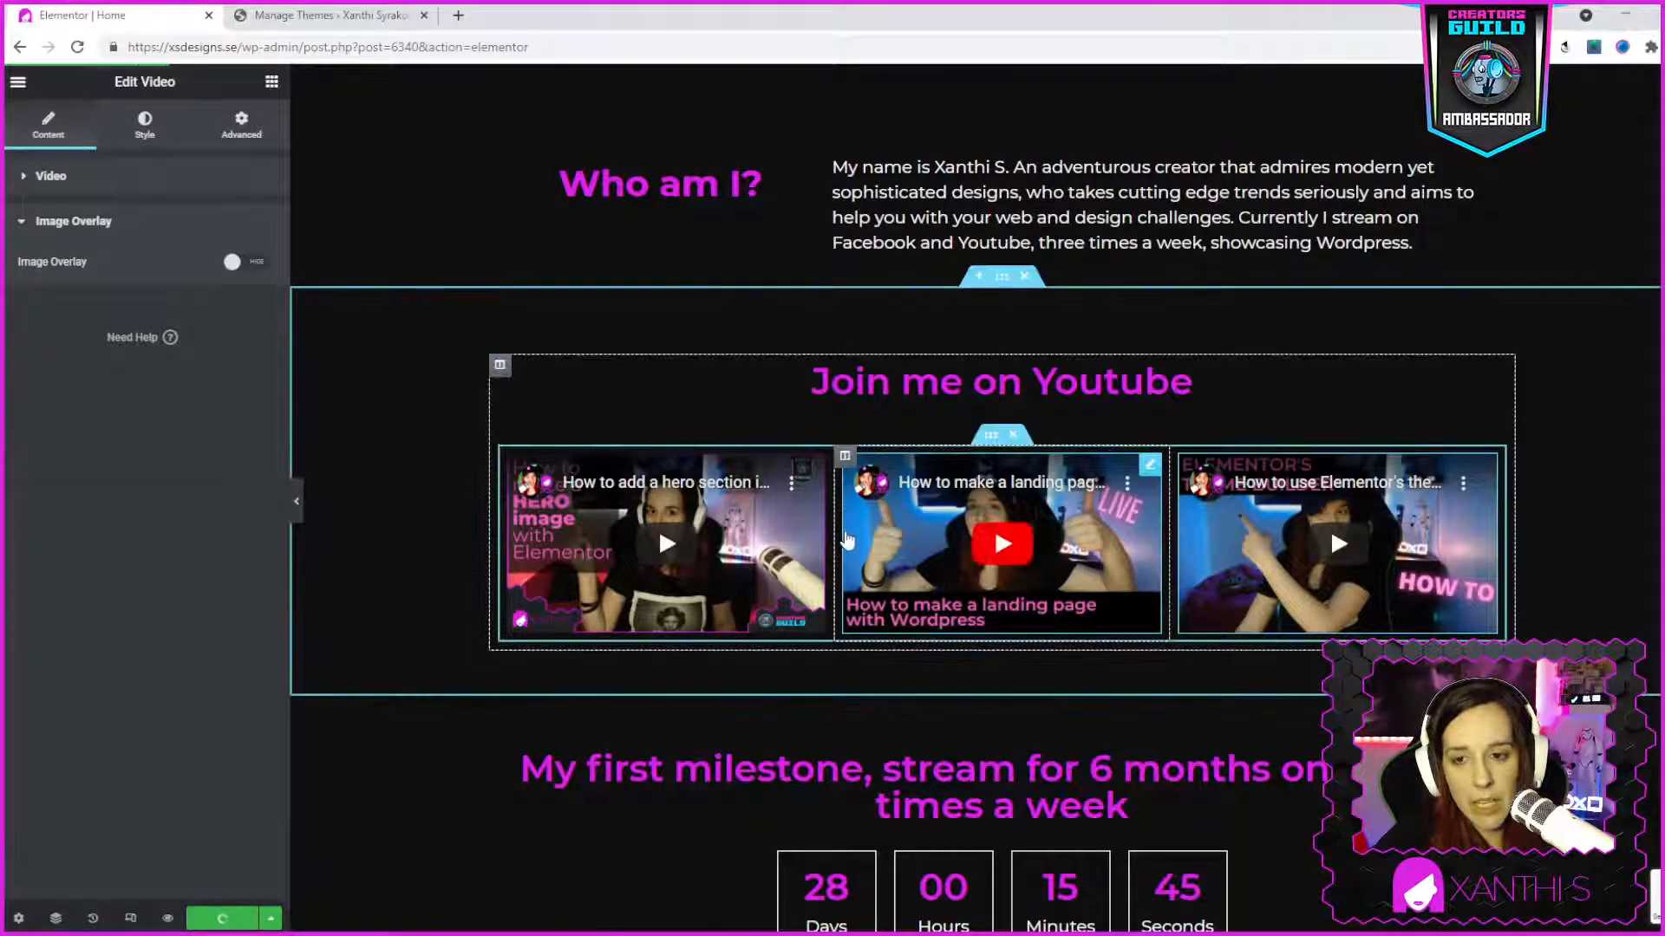
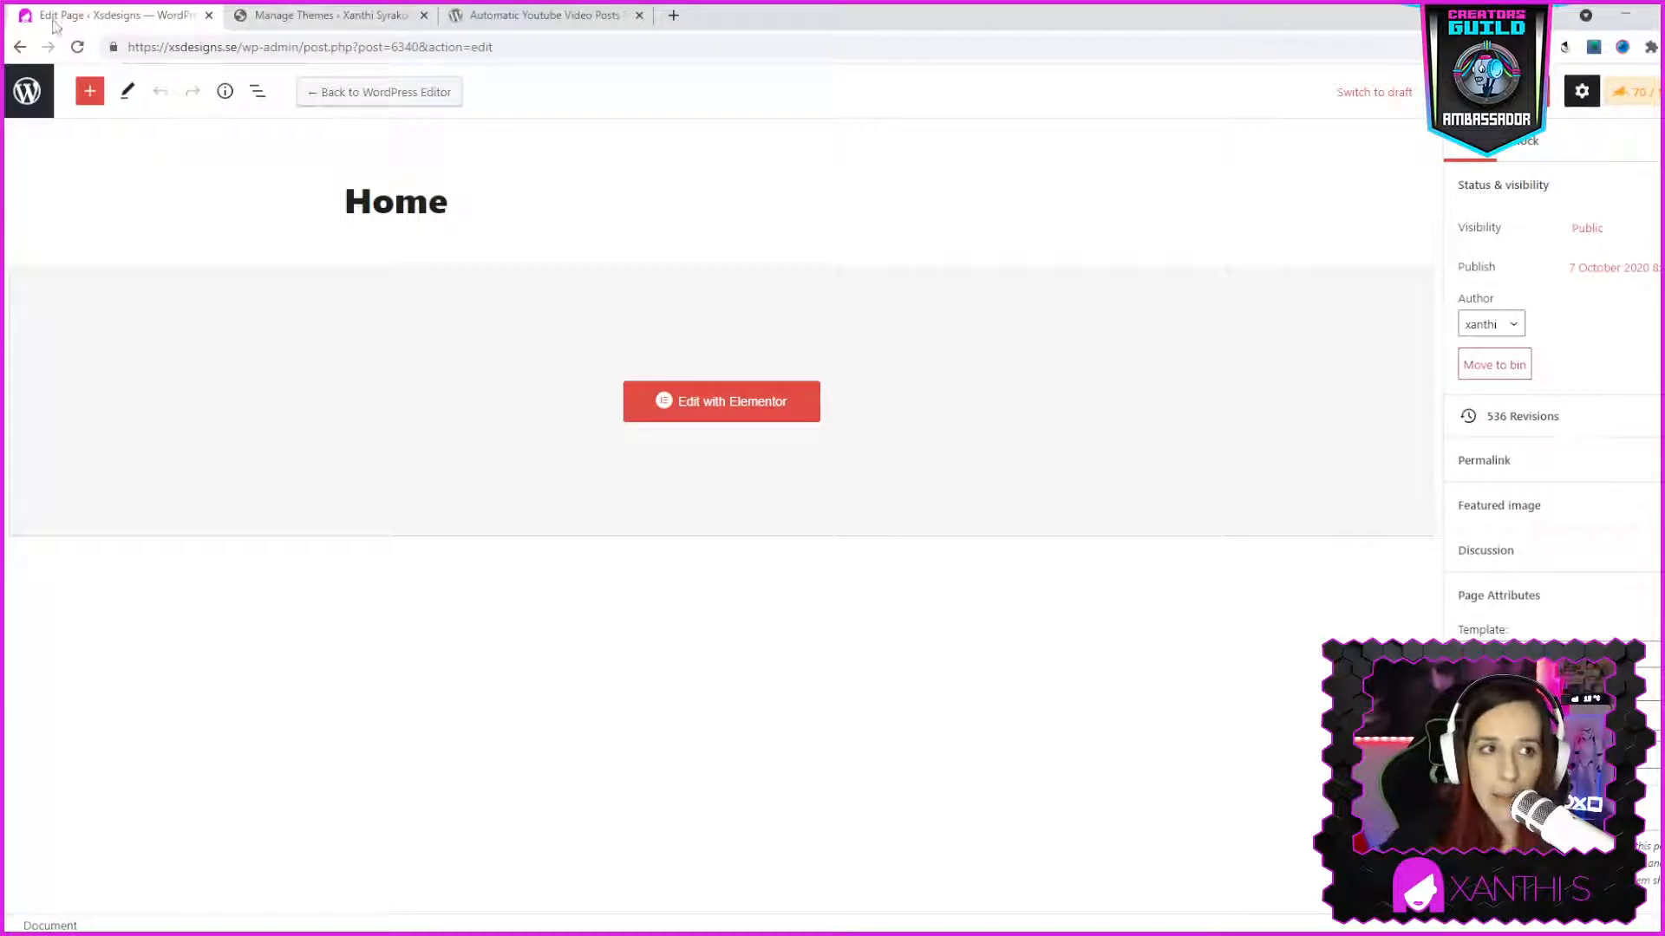
# Leave the Home page editor, visit the live site, and return to the WordPress dashboard
pyautogui.click(28, 91)
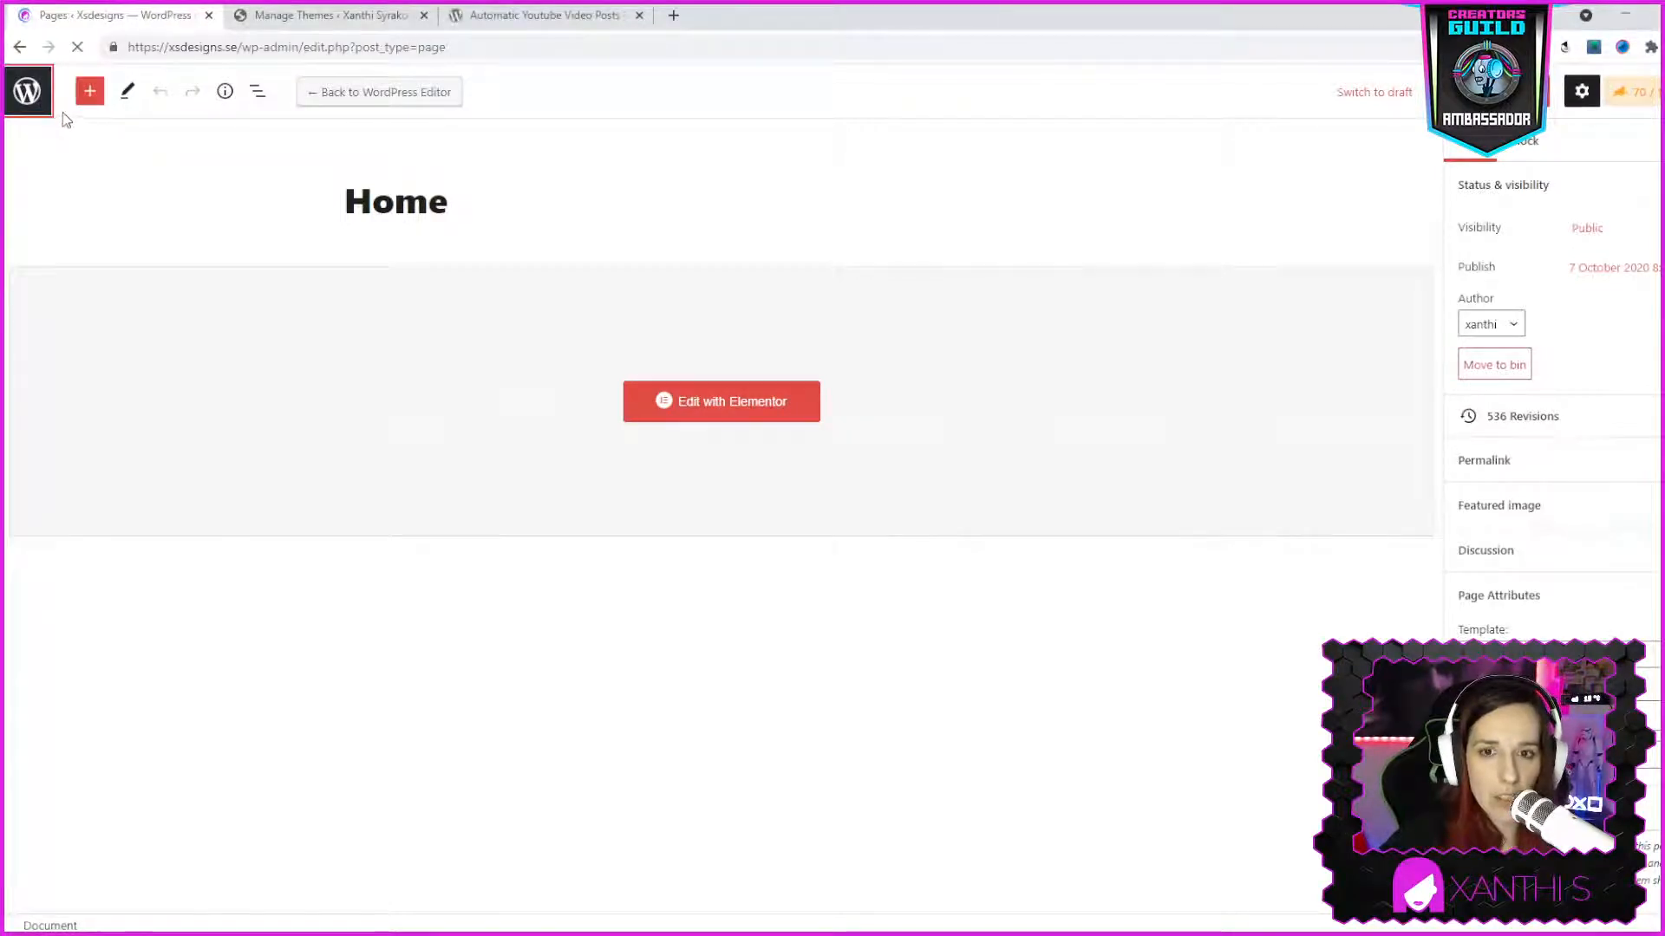
pyautogui.moveTo(52, 82)
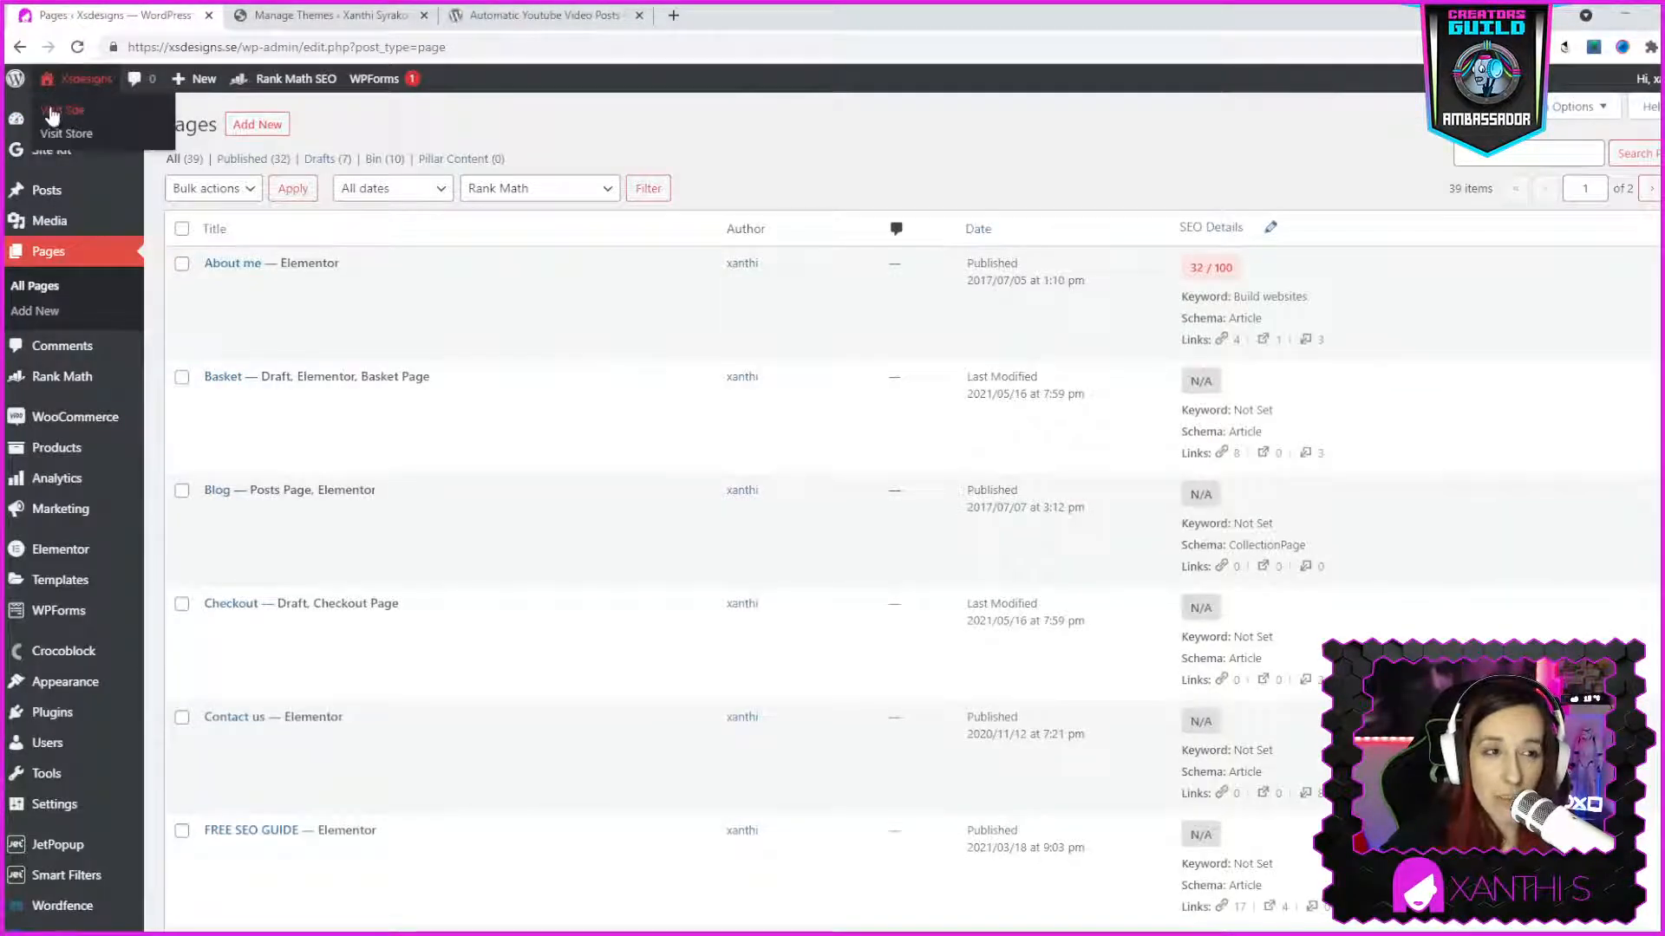
pyautogui.click(69, 111)
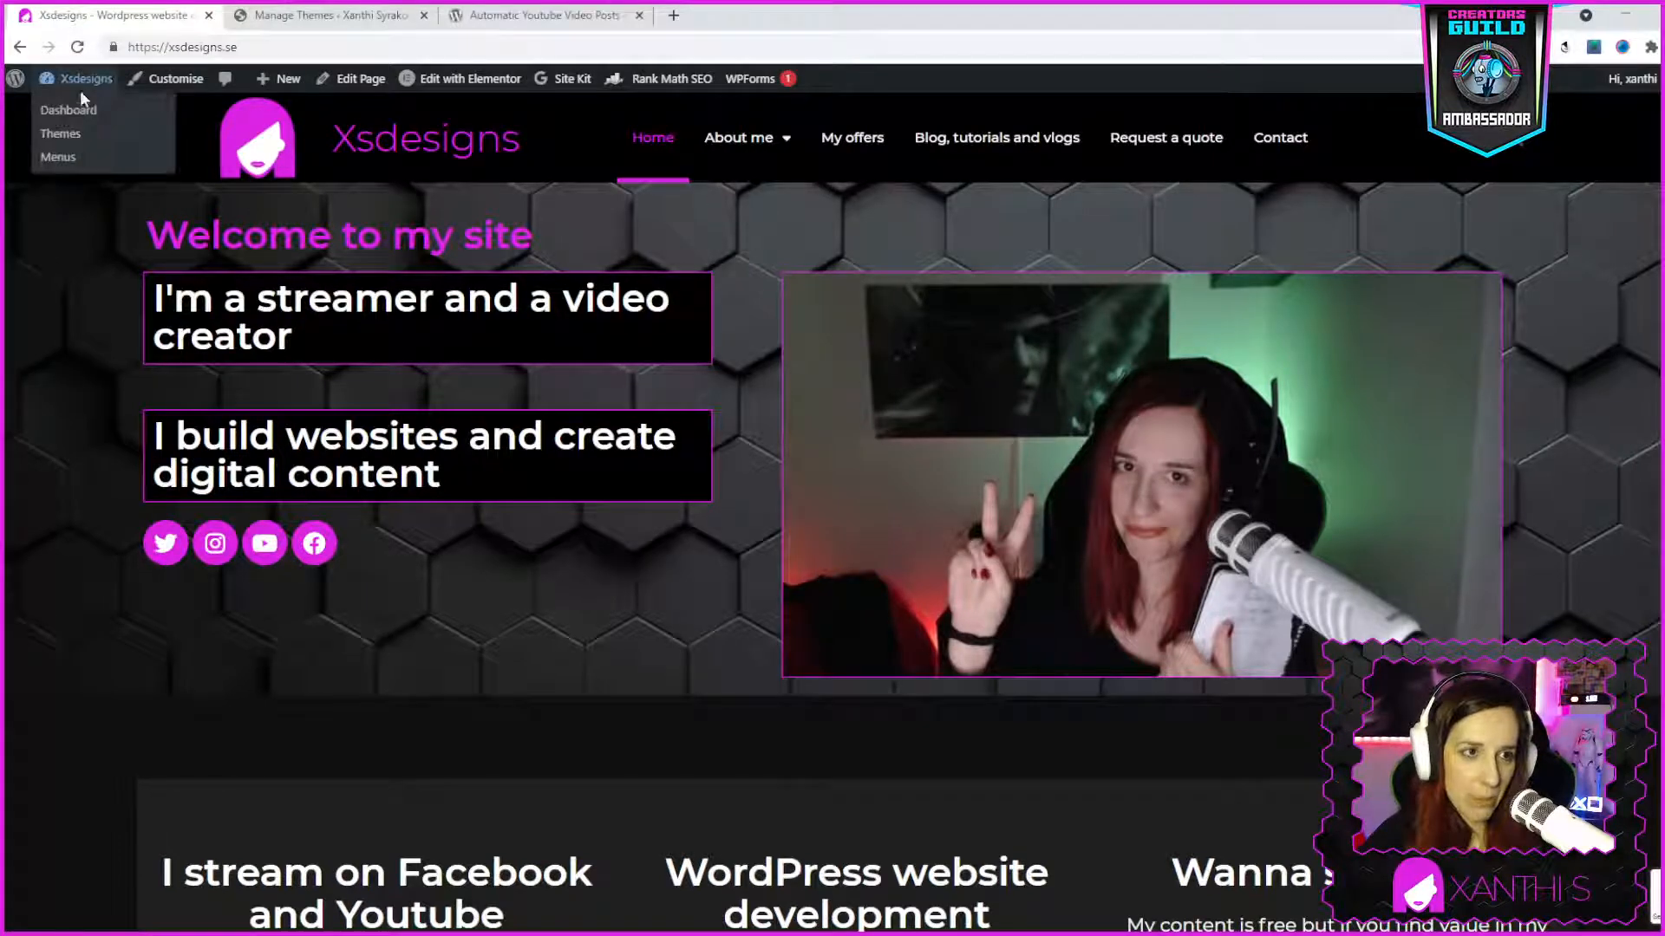
pyautogui.click(95, 107)
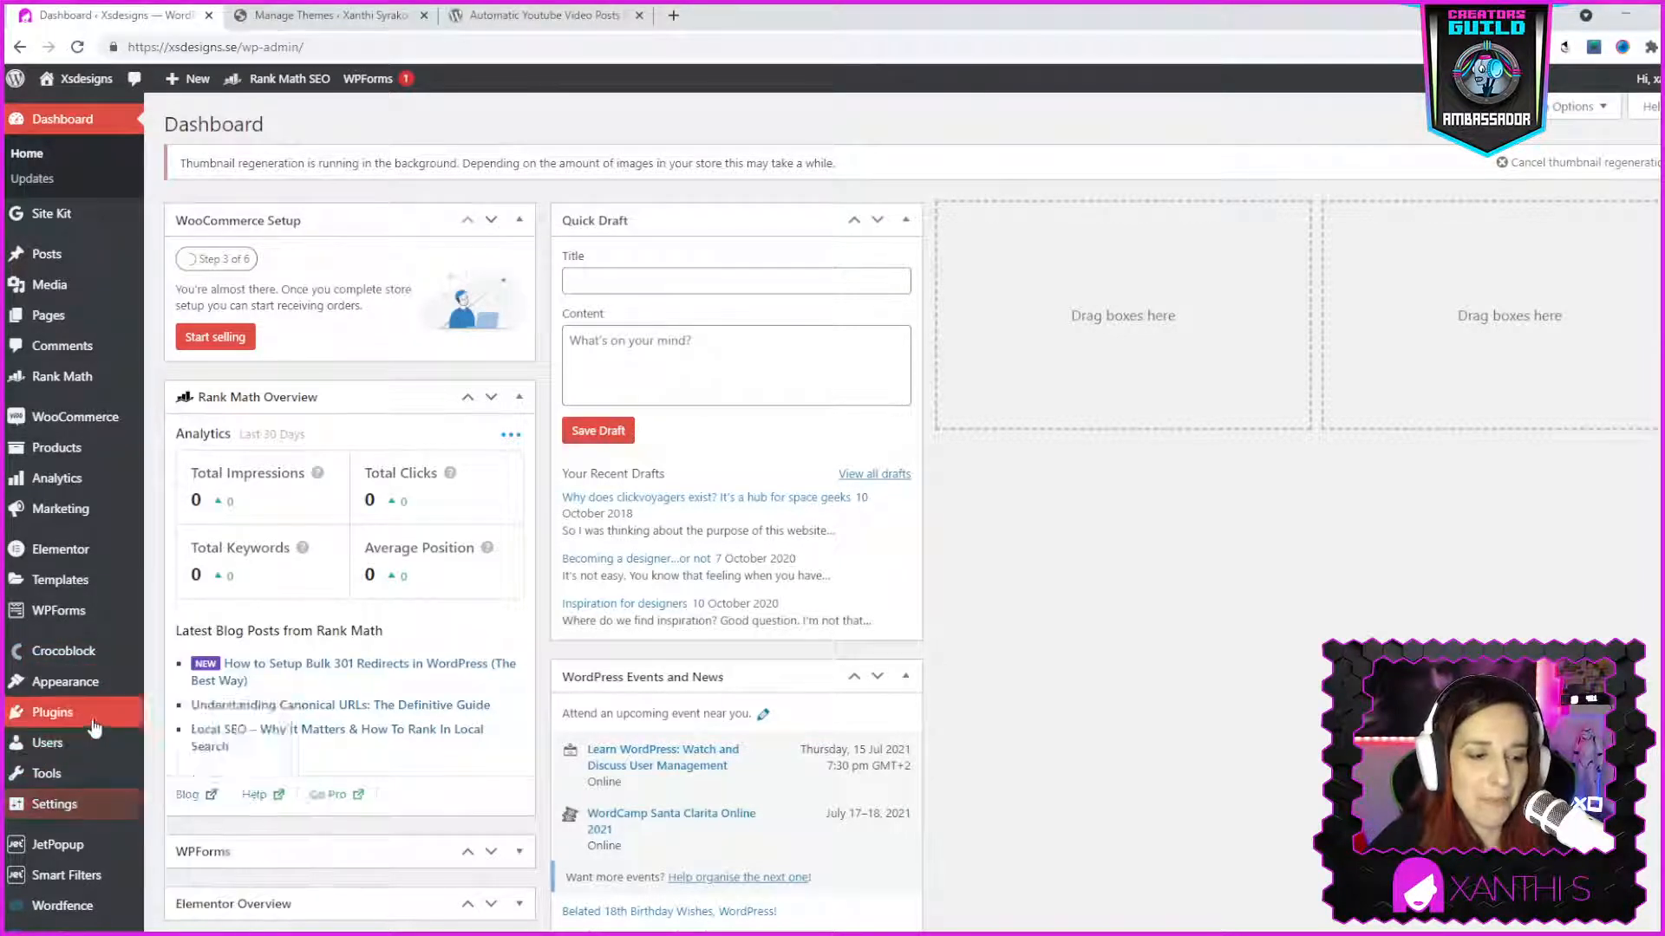
# Find the Automatic Youtube Video Posts Plugin among the available plugins, then install and activate it
pyautogui.moveTo(117, 715)
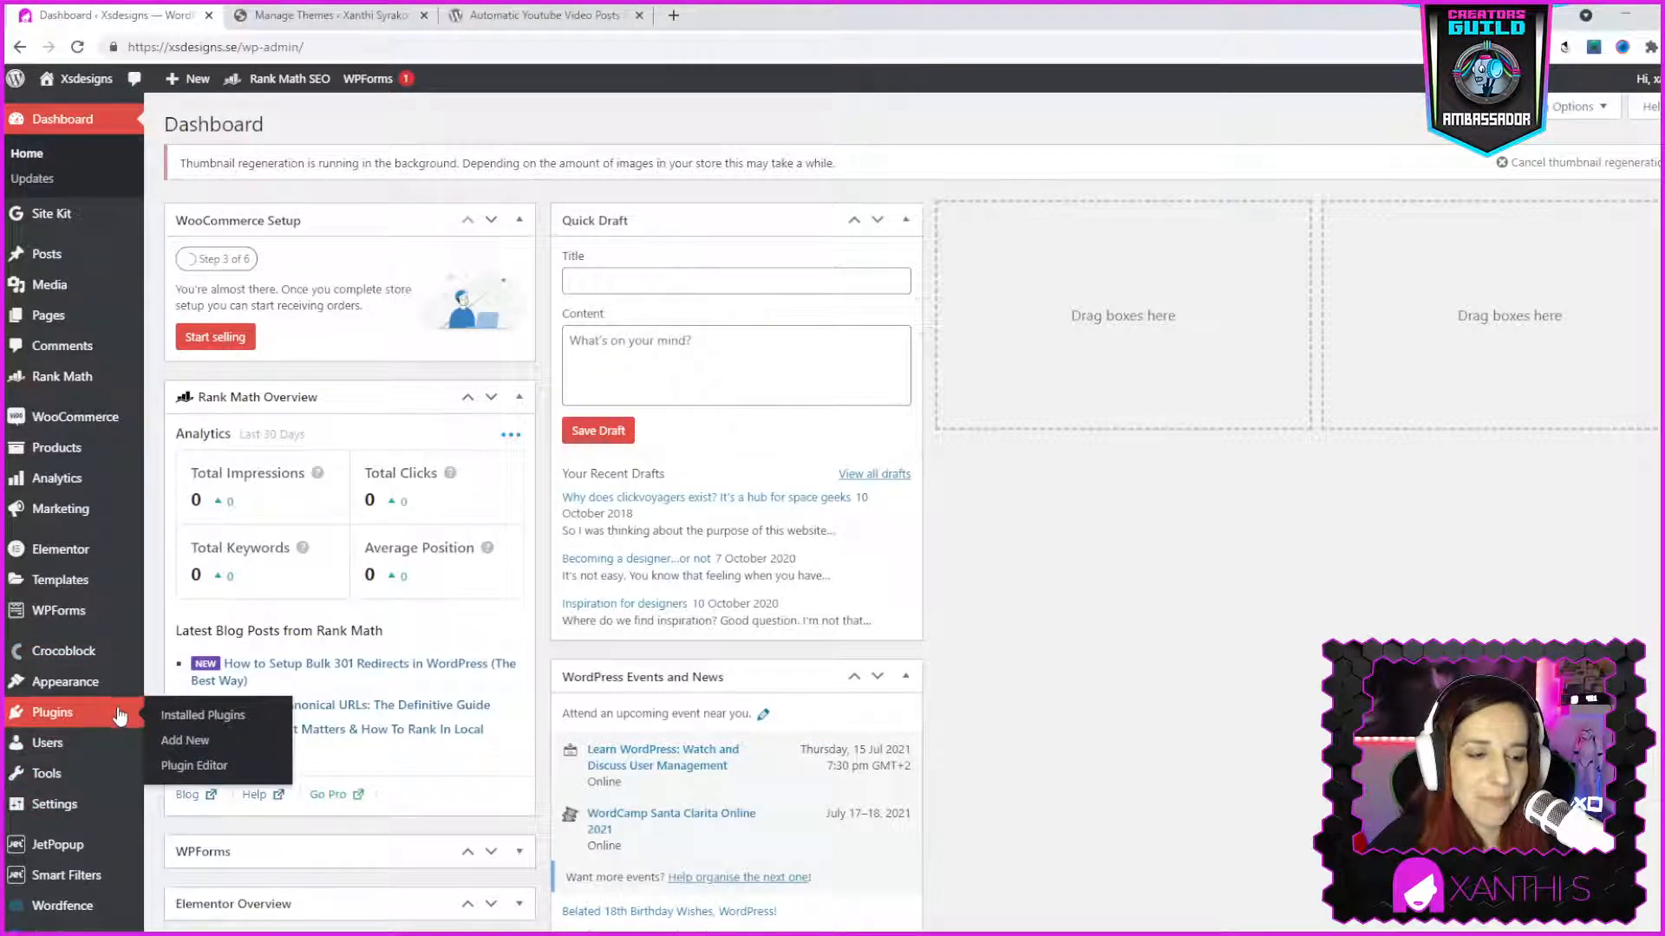
pyautogui.click(196, 744)
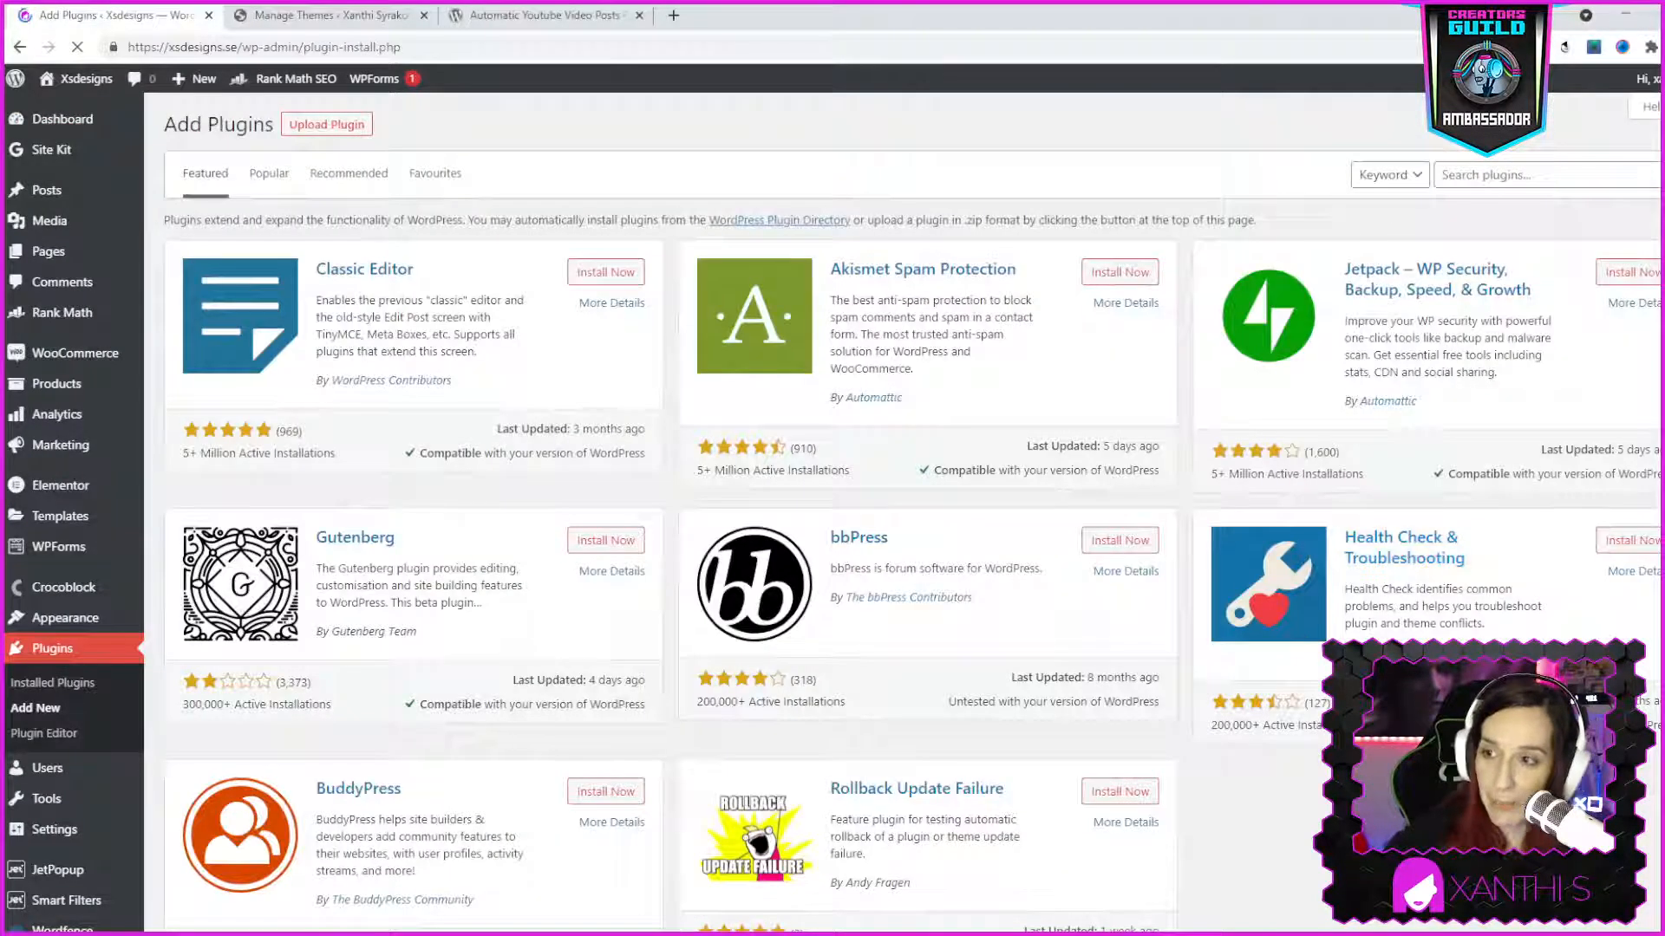
pyautogui.click(1485, 173)
pyautogui.write('Automatic Youtube Video Posts Plugin')
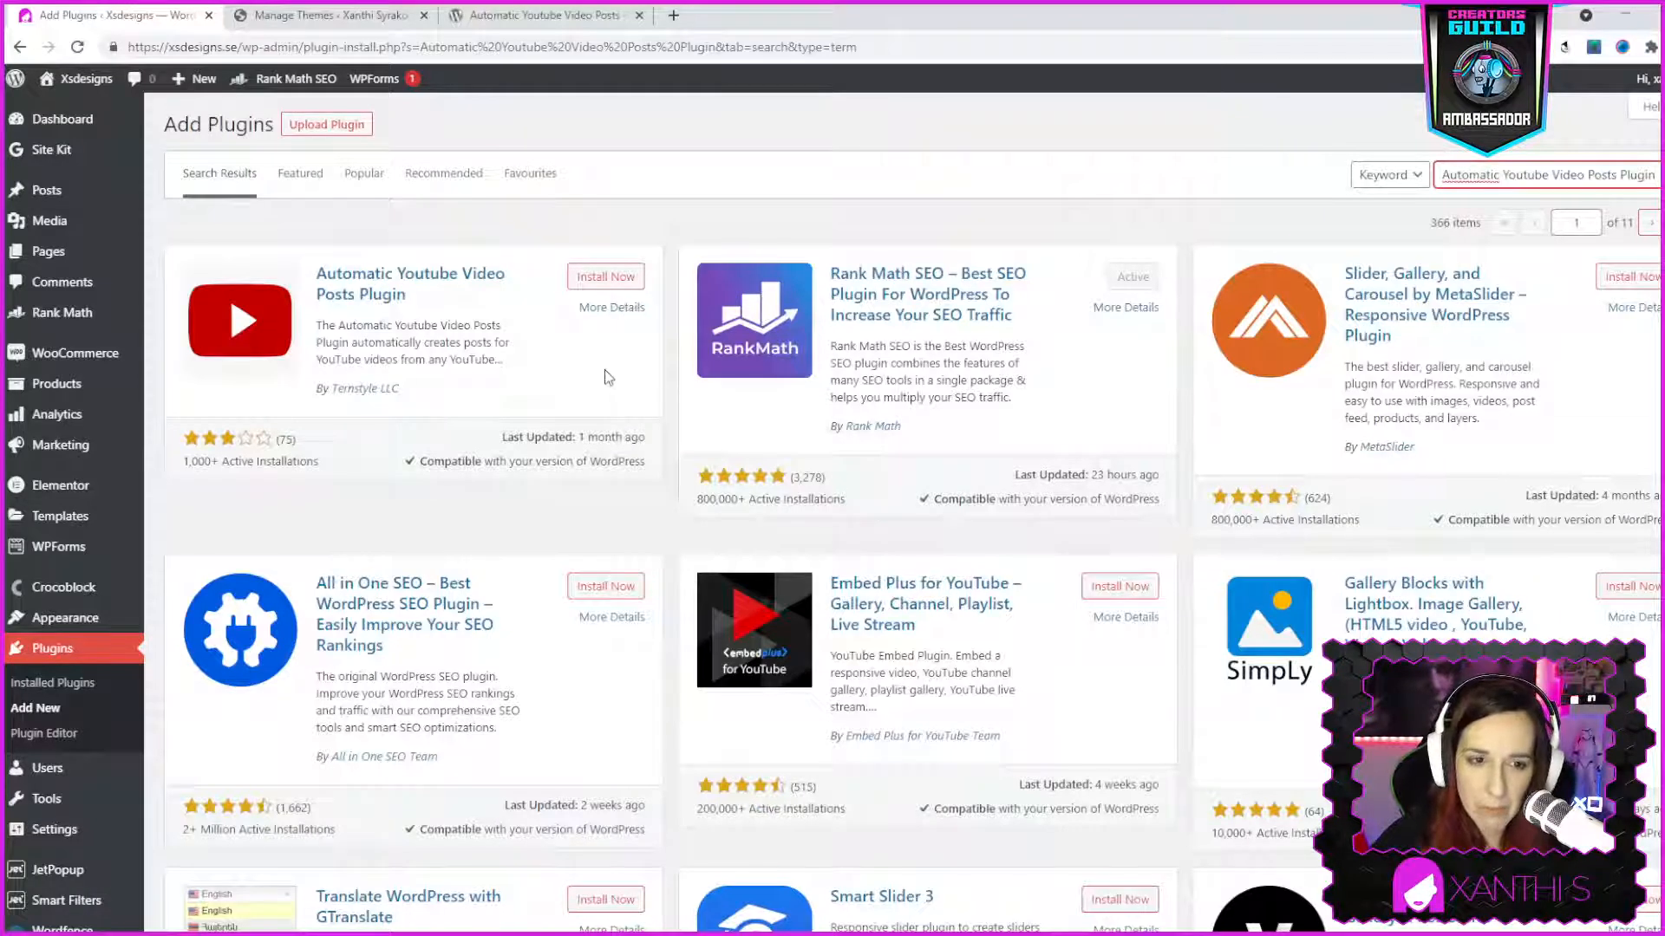
pyautogui.click(631, 281)
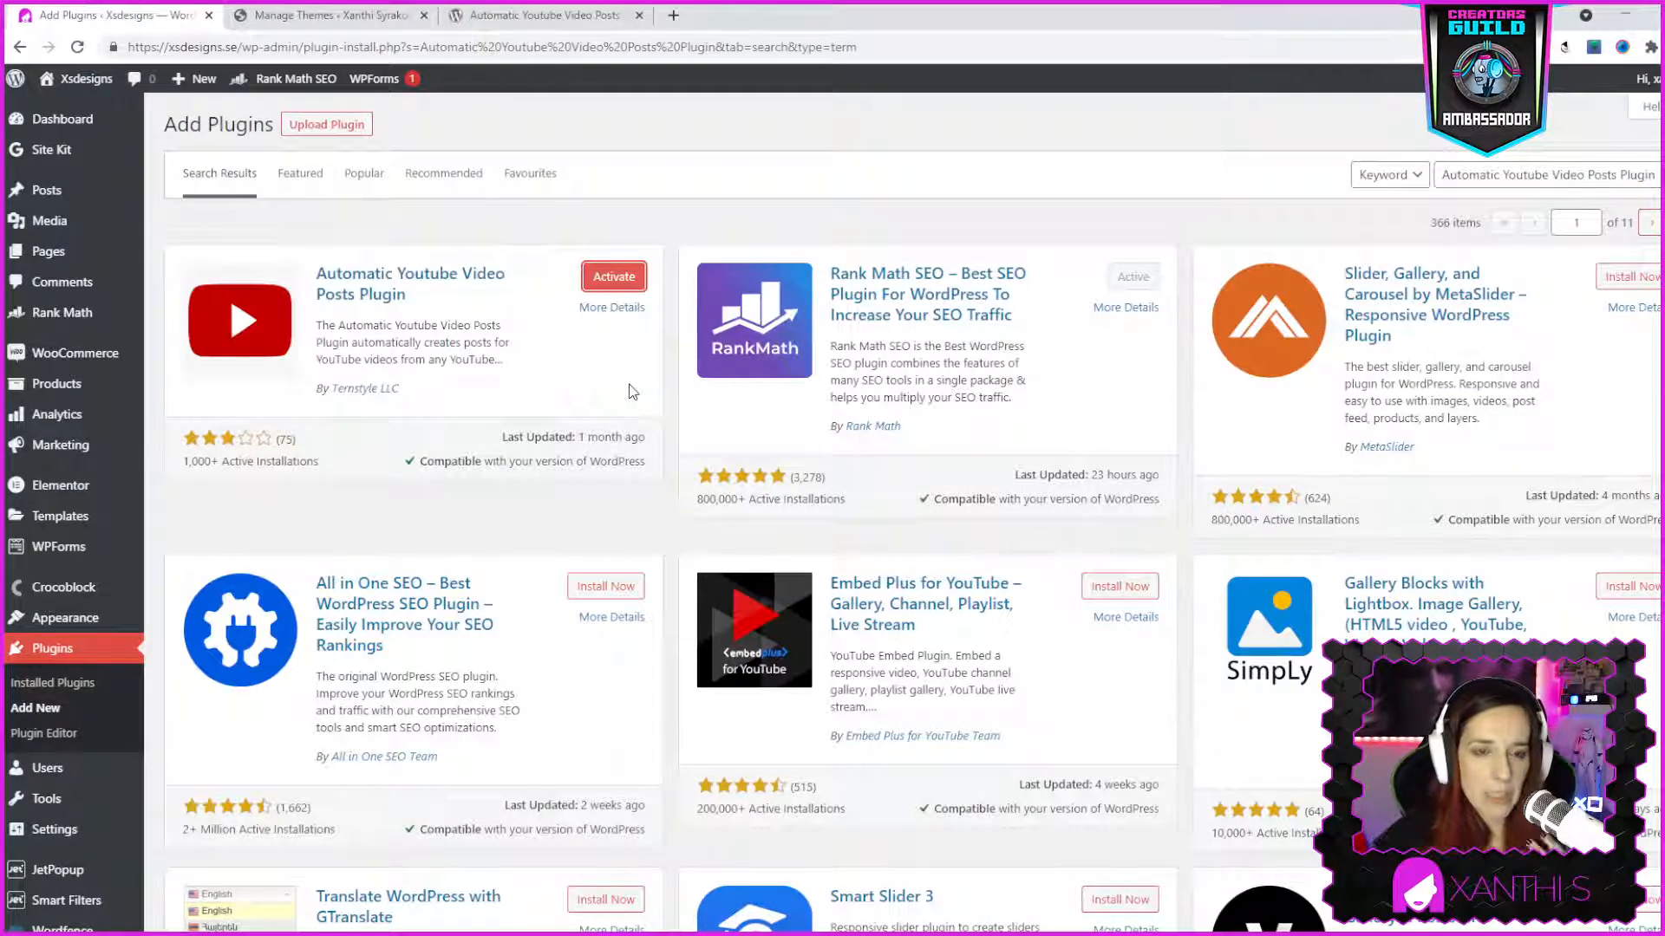
pyautogui.click(619, 270)
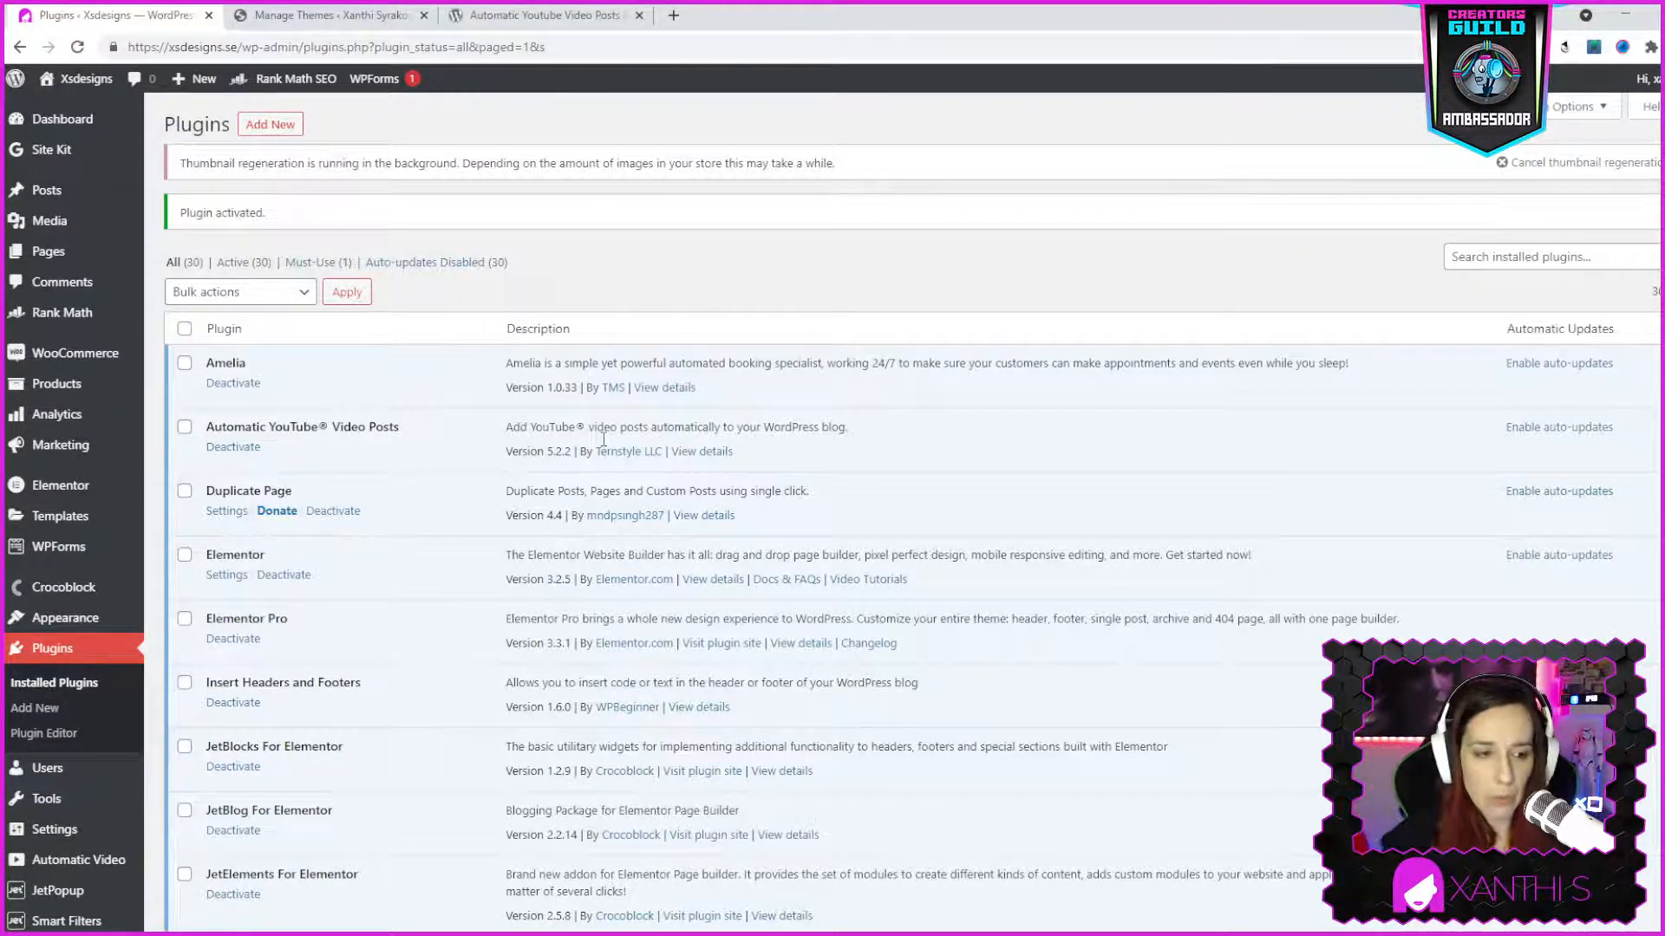
# Open the settings page of the Automatic Video plugin
pyautogui.moveTo(52, 798)
pyautogui.scroll(-1, 52, 799)
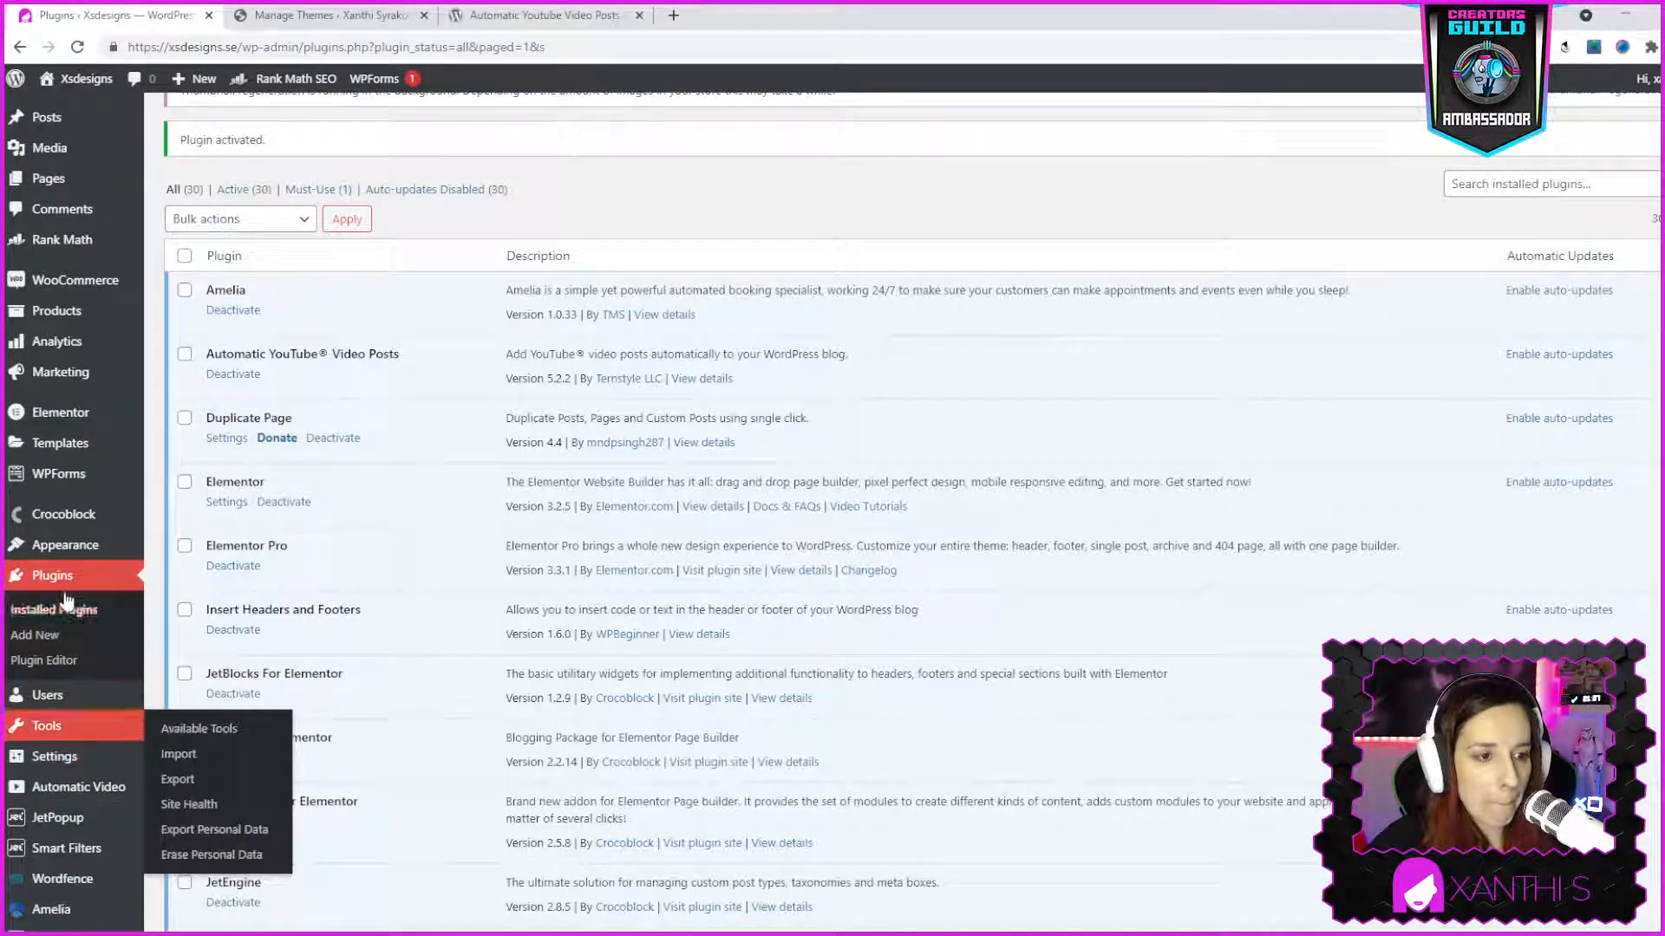
pyautogui.moveTo(76, 763)
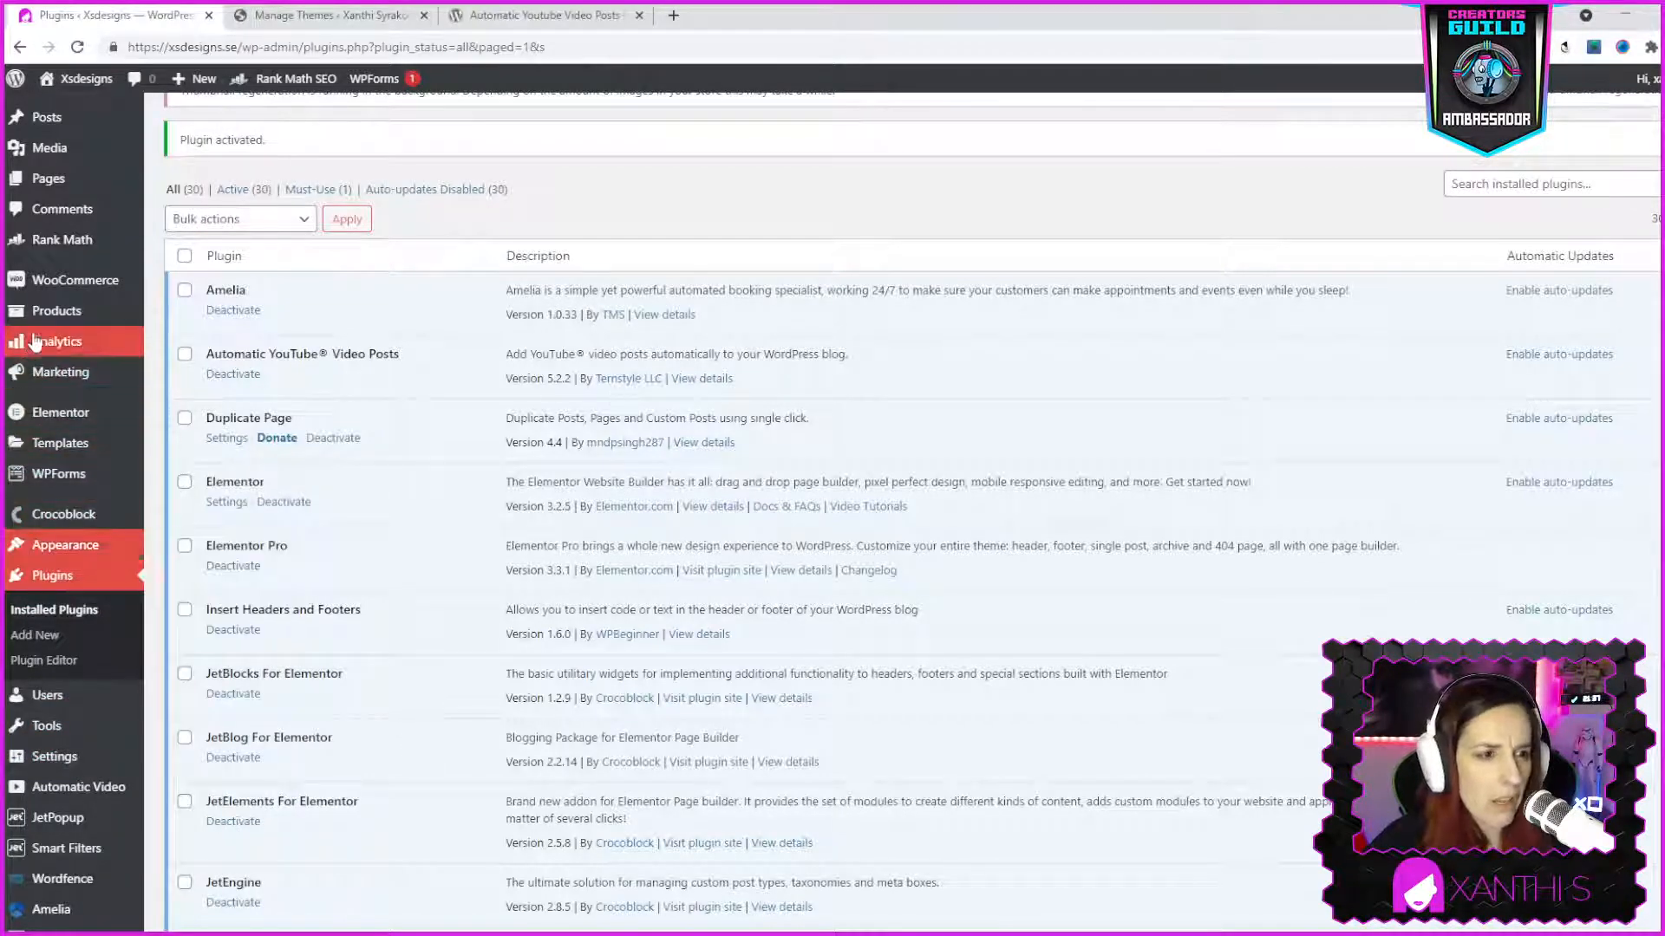
pyautogui.moveTo(54, 282)
pyautogui.scroll(1, 26, 260)
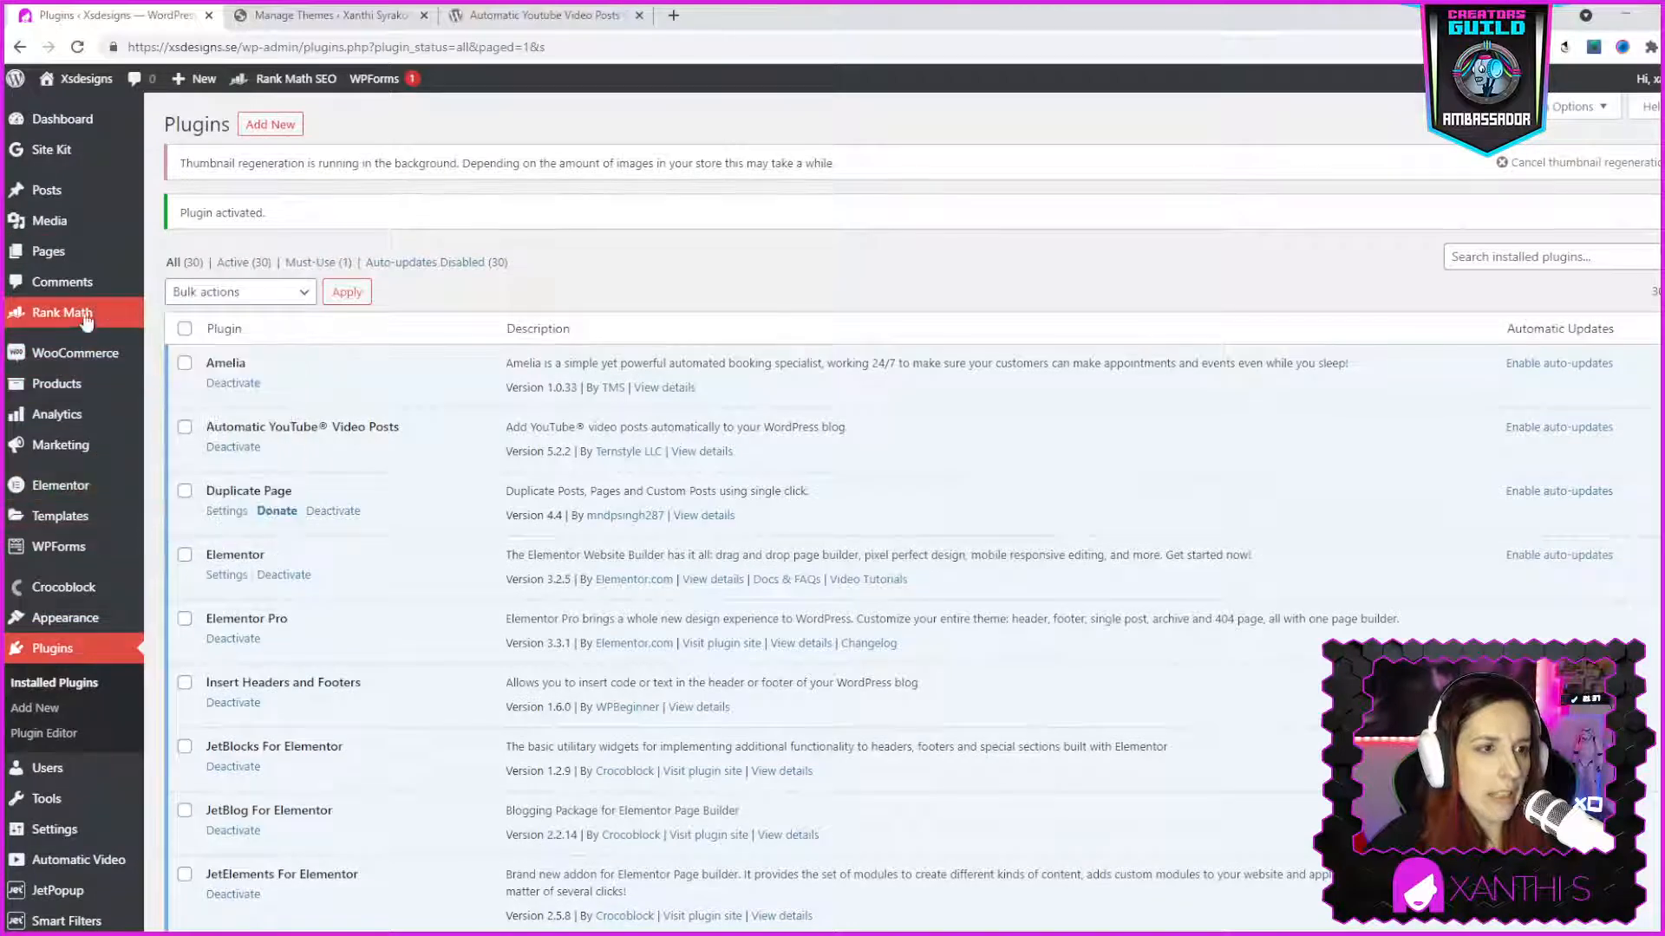
pyautogui.moveTo(103, 549)
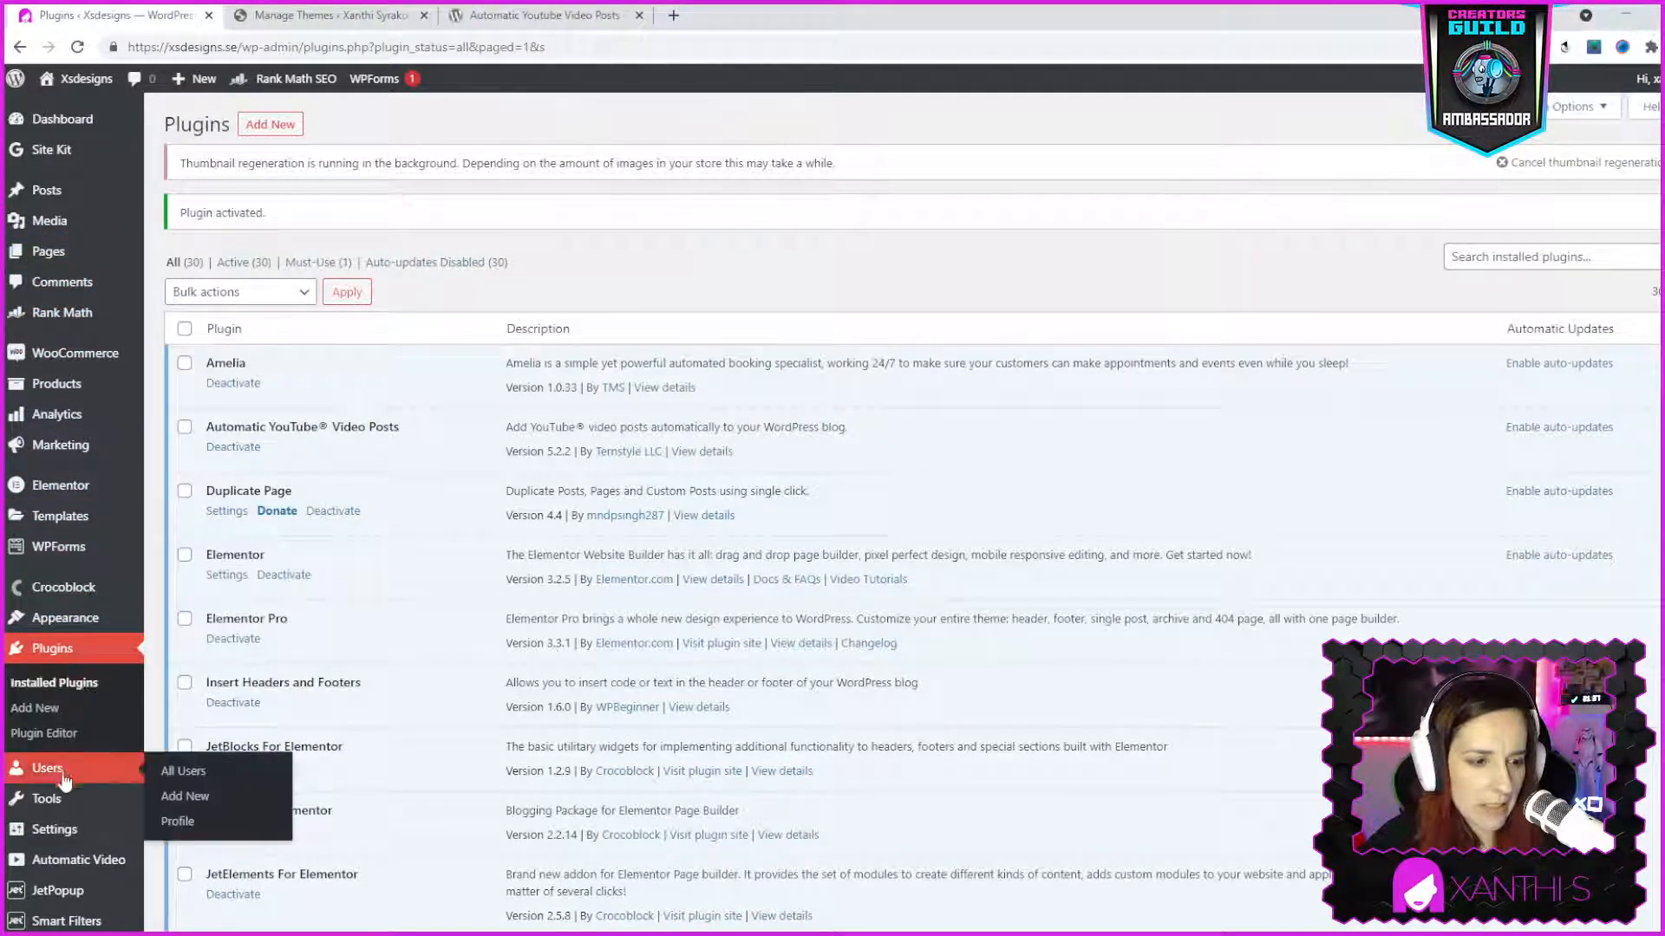
pyautogui.scroll(-3, 65, 806)
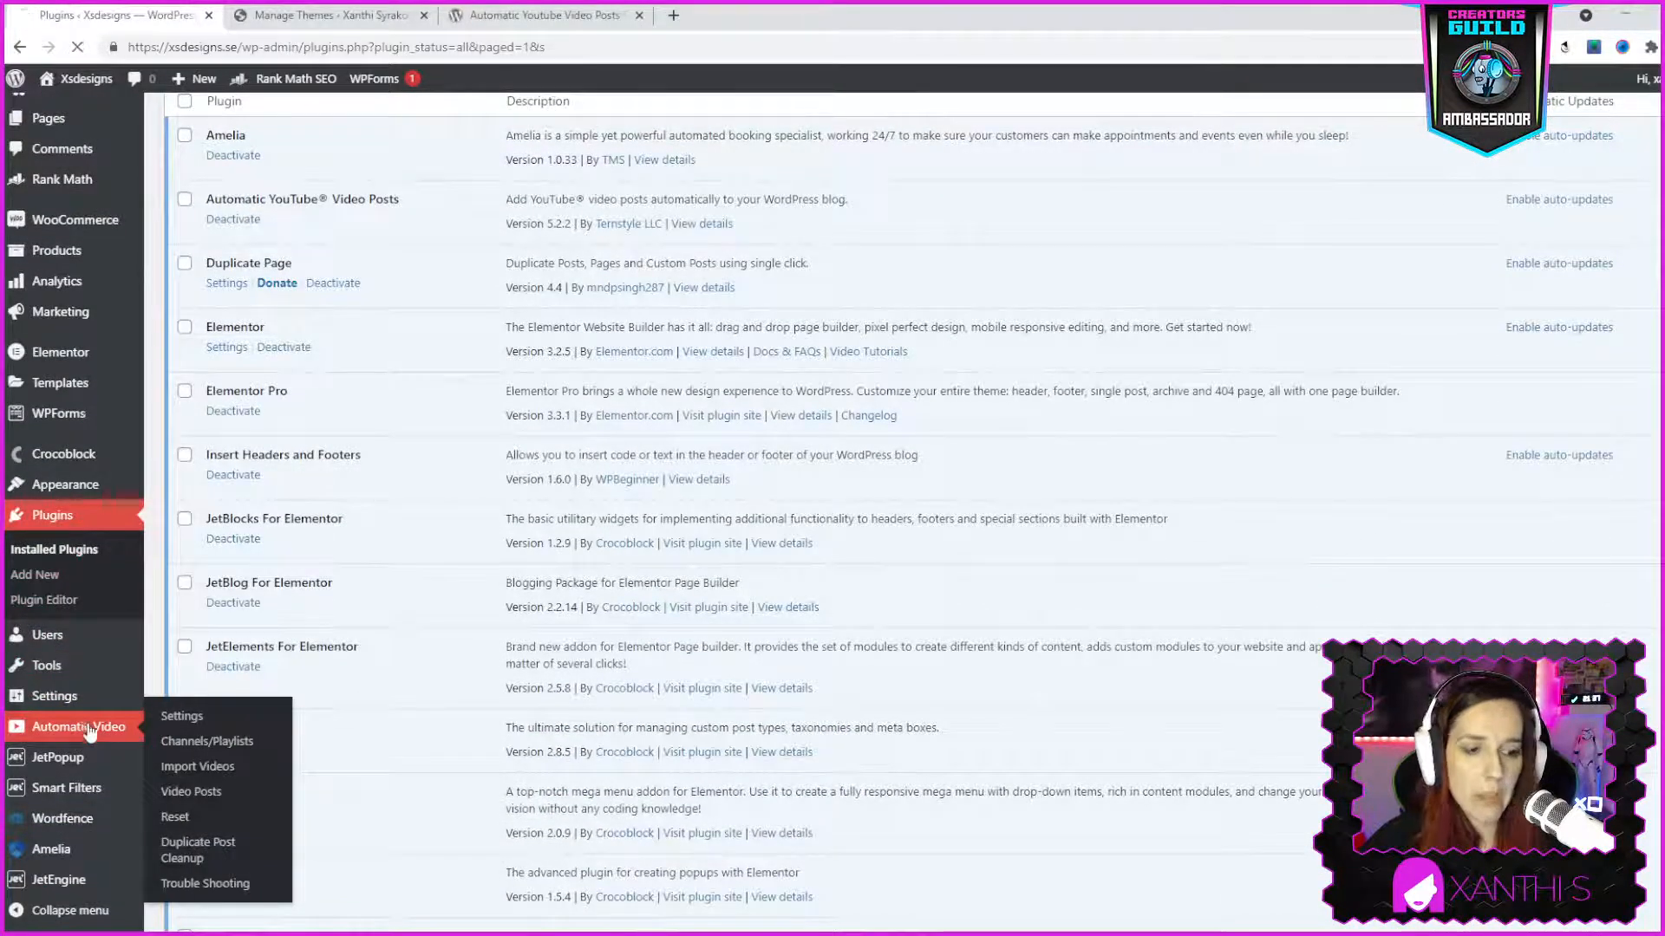
pyautogui.click(99, 744)
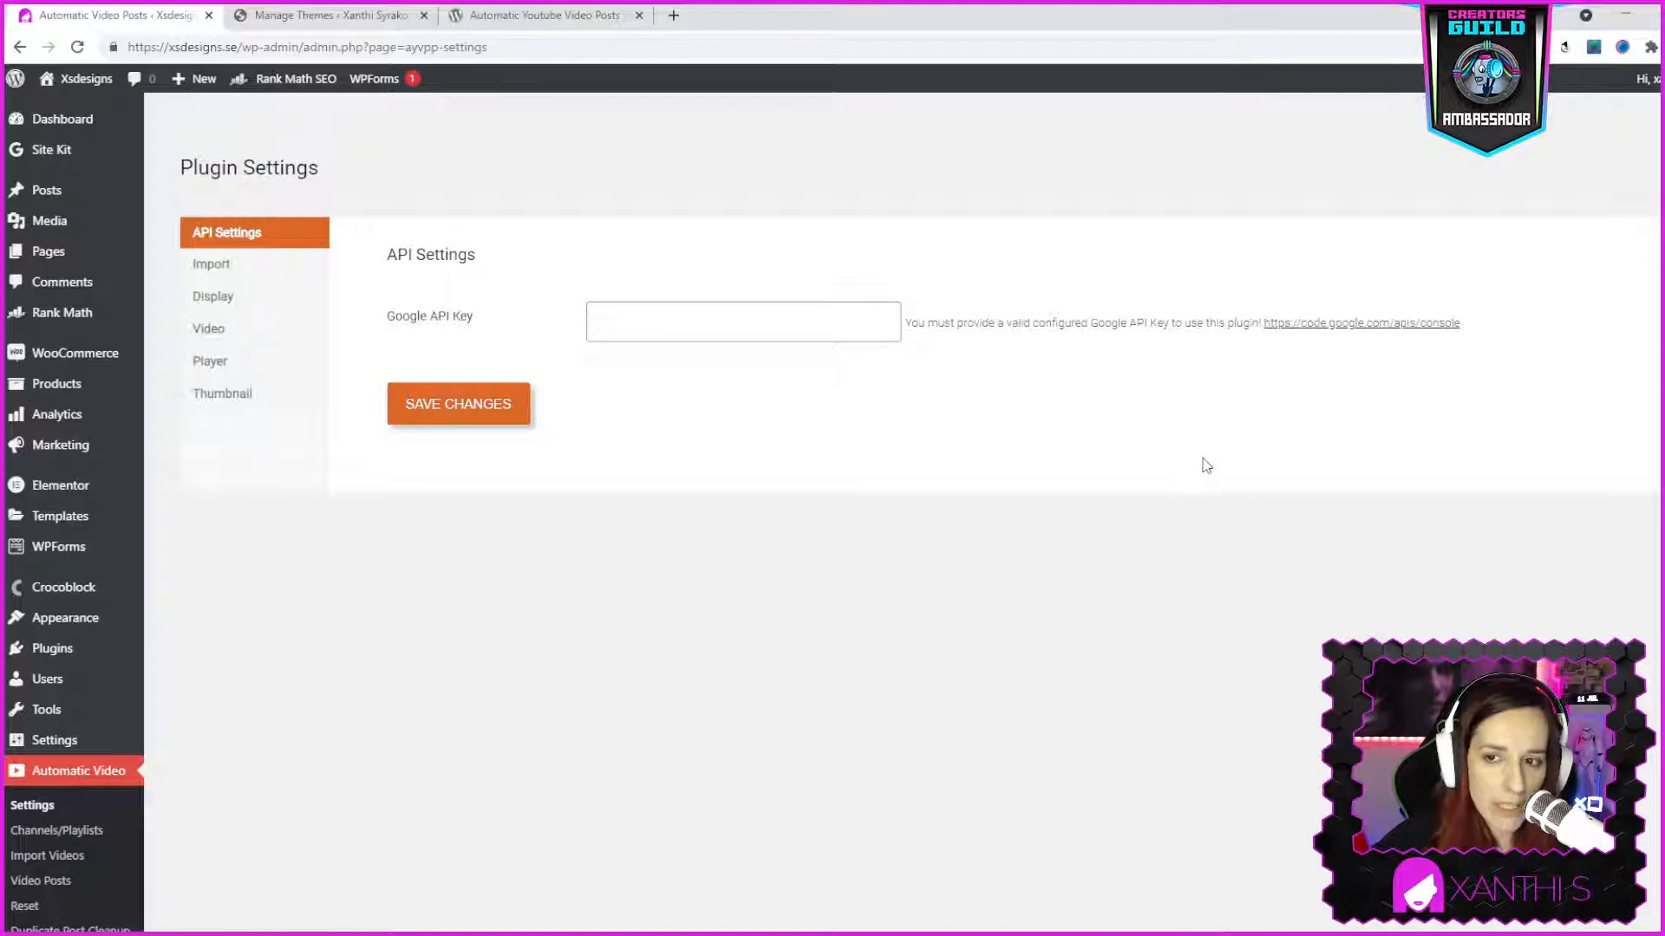
# Open the Google API console from the plugin's API settings and dismiss the free trial offer
pyautogui.click(1335, 324)
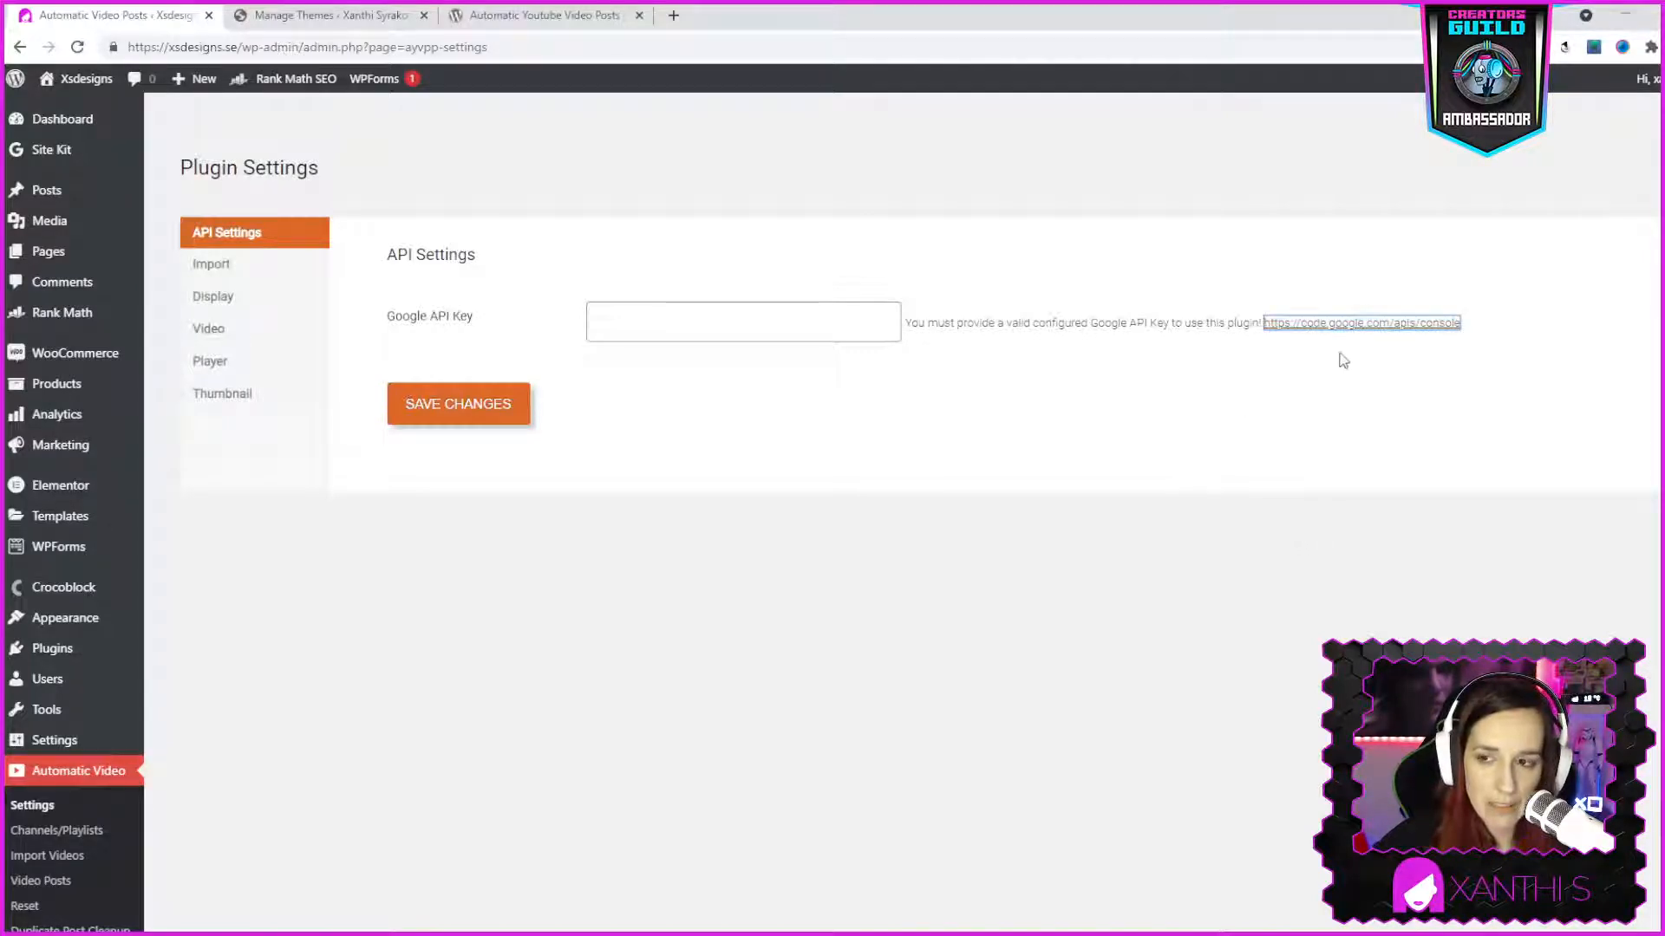
pyautogui.click(1338, 326)
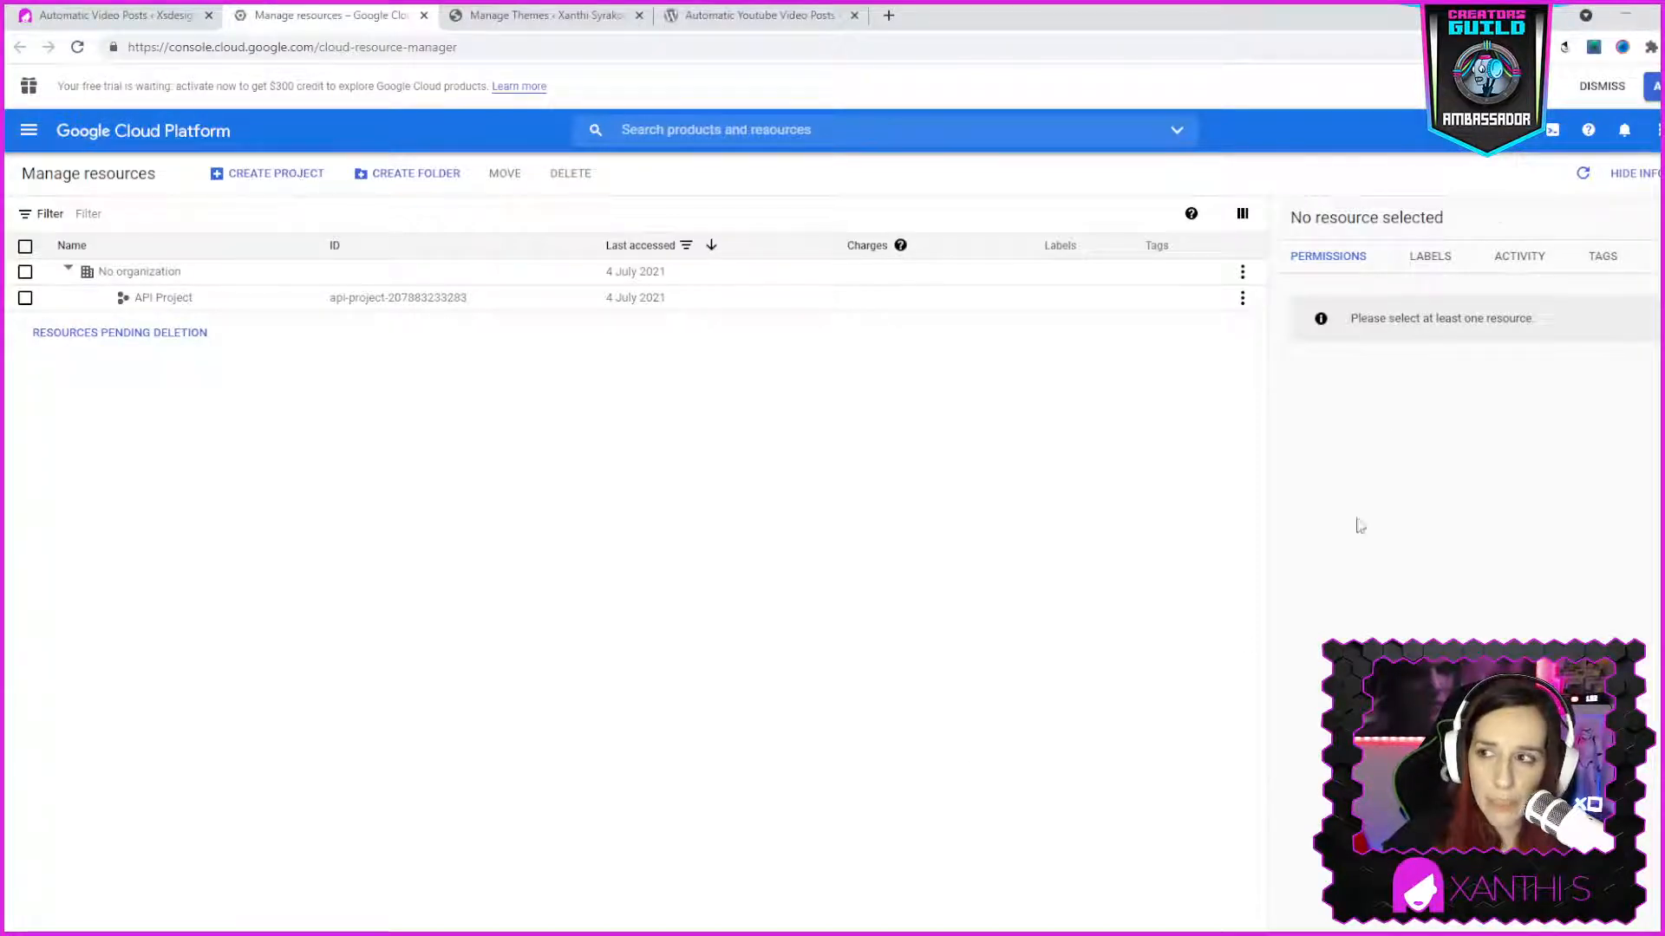
pyautogui.click(1606, 96)
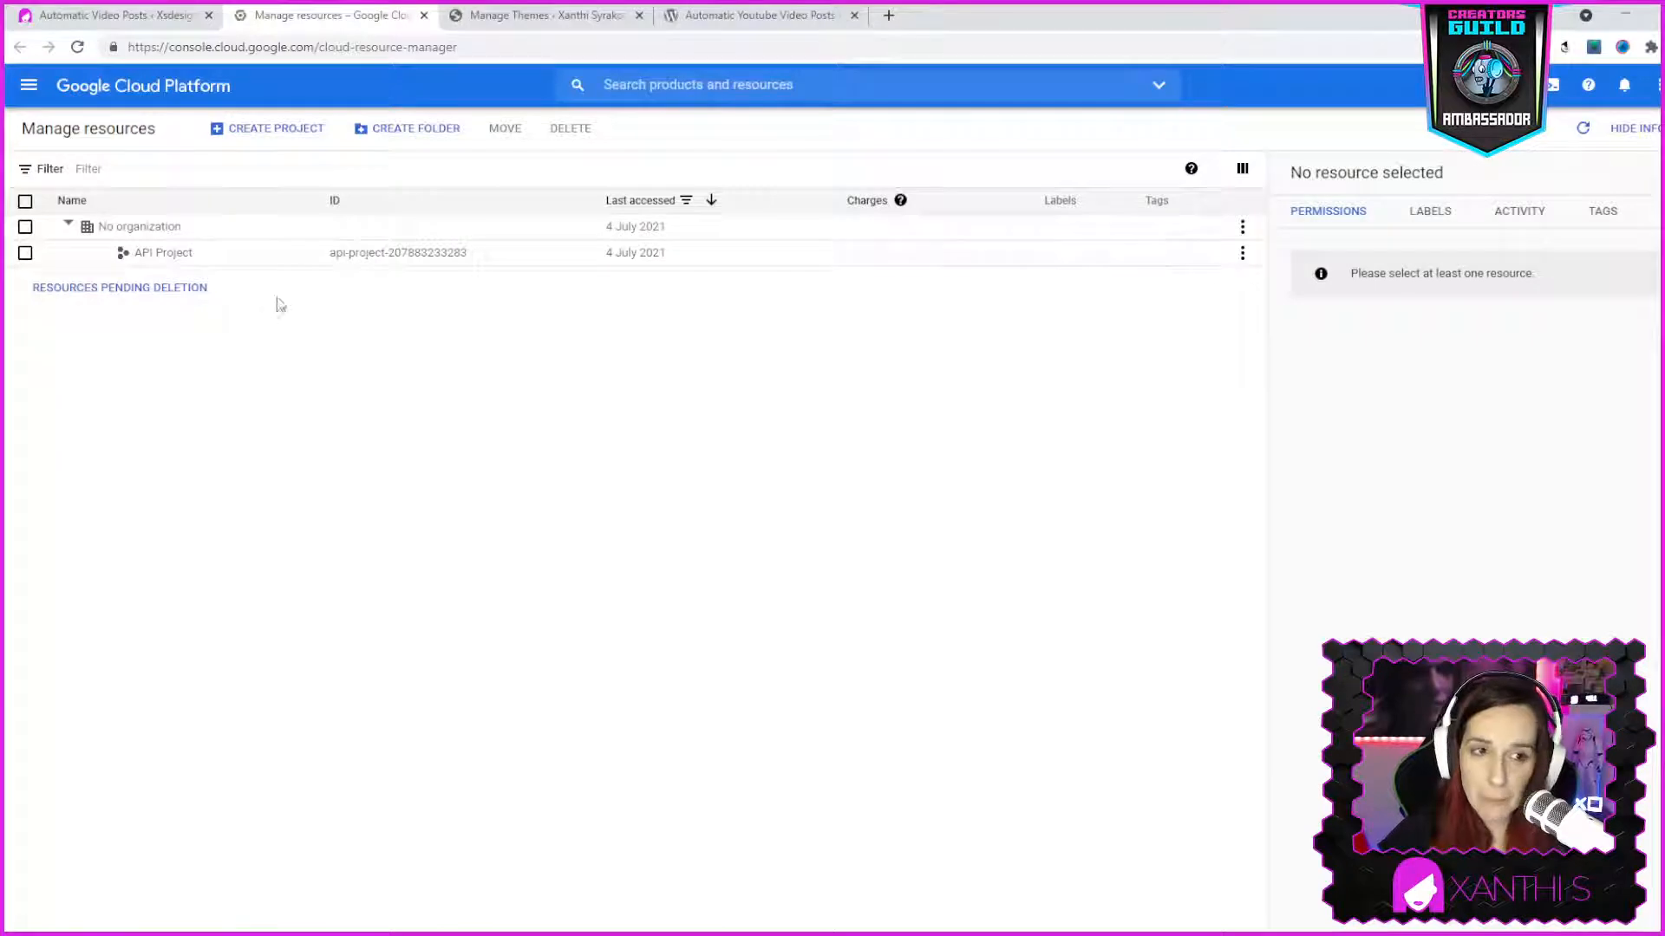
# Create a Google Cloud project named Youtube with No organisation as its location
pyautogui.click(264, 136)
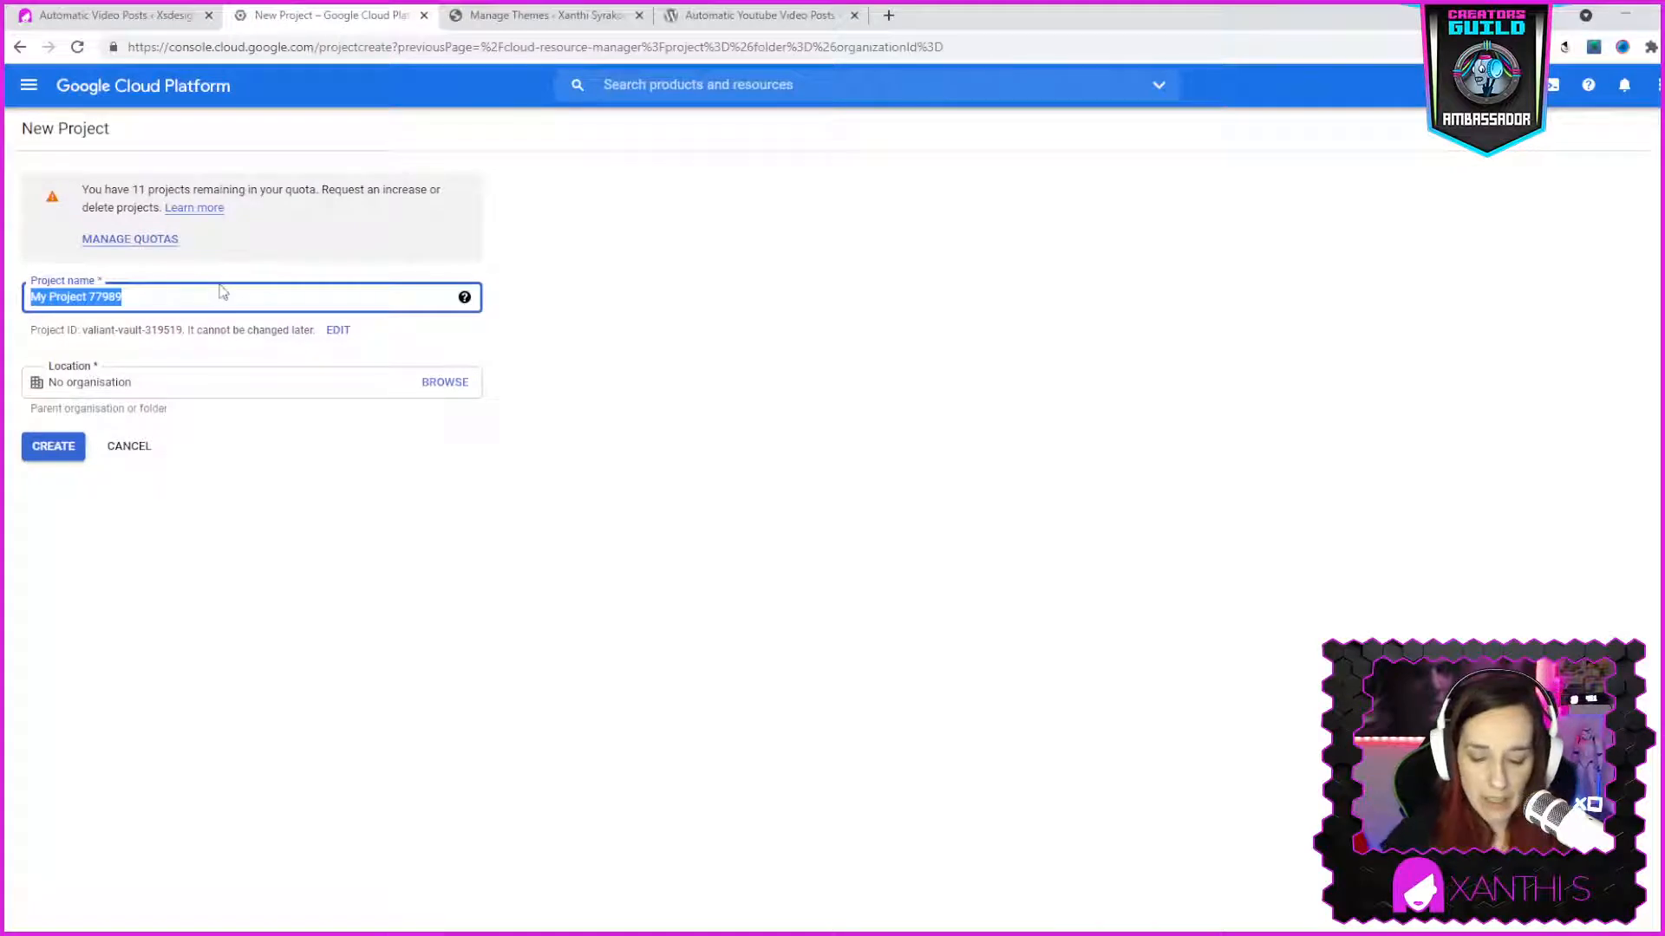
pyautogui.write('Yout')
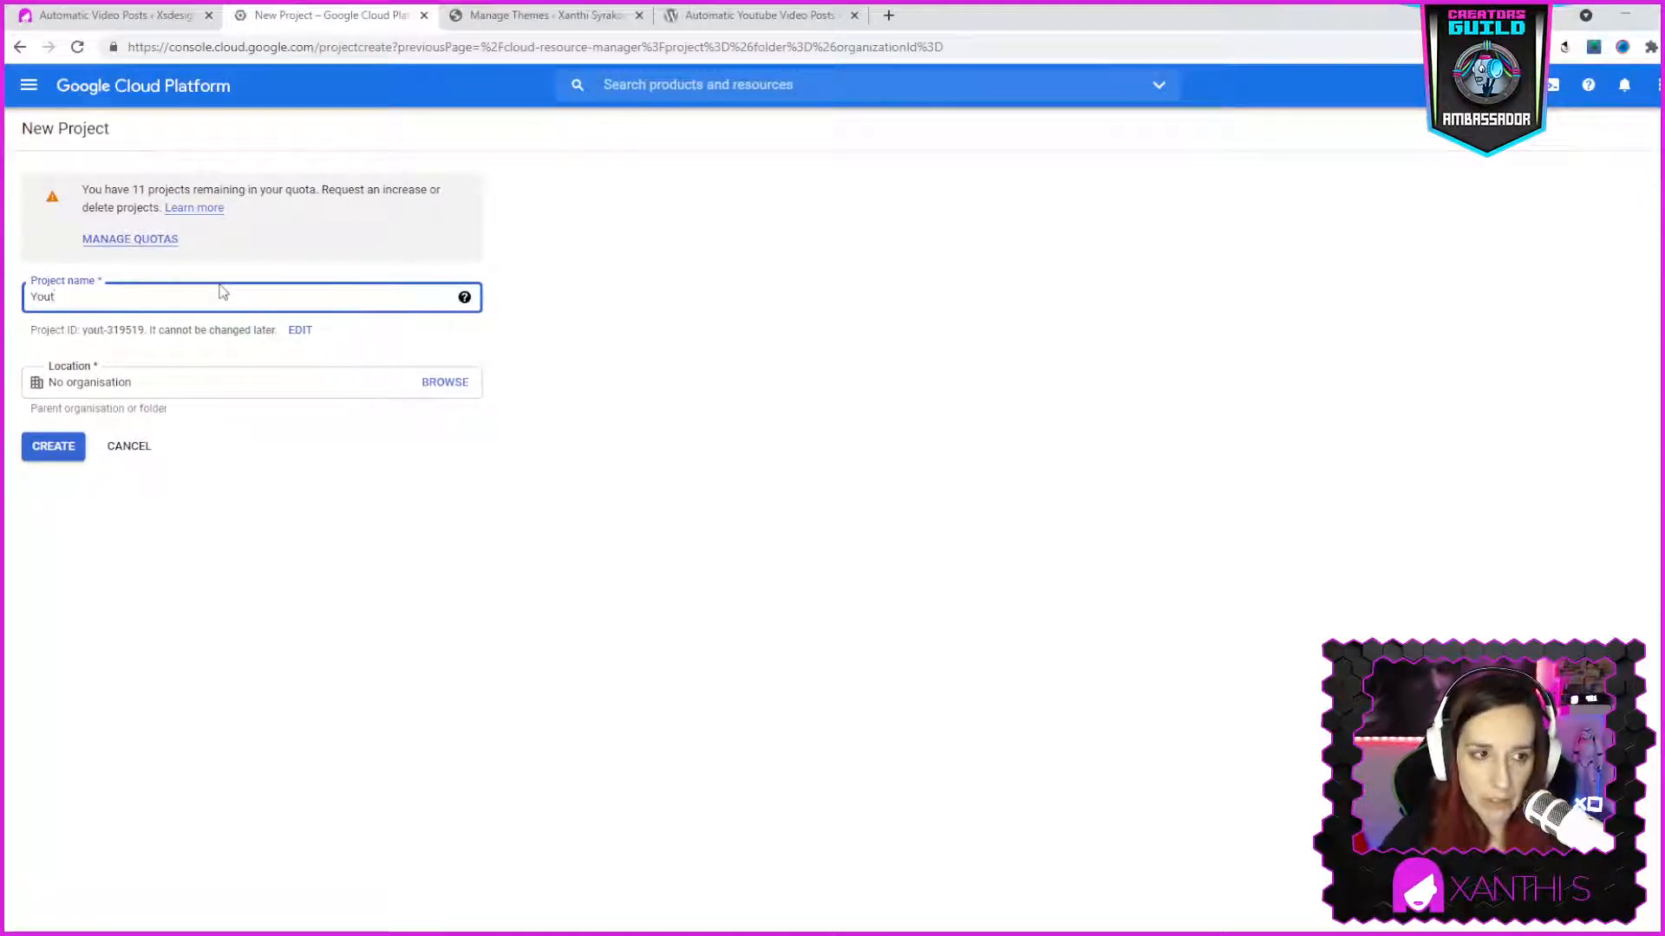
pyautogui.write('ube')
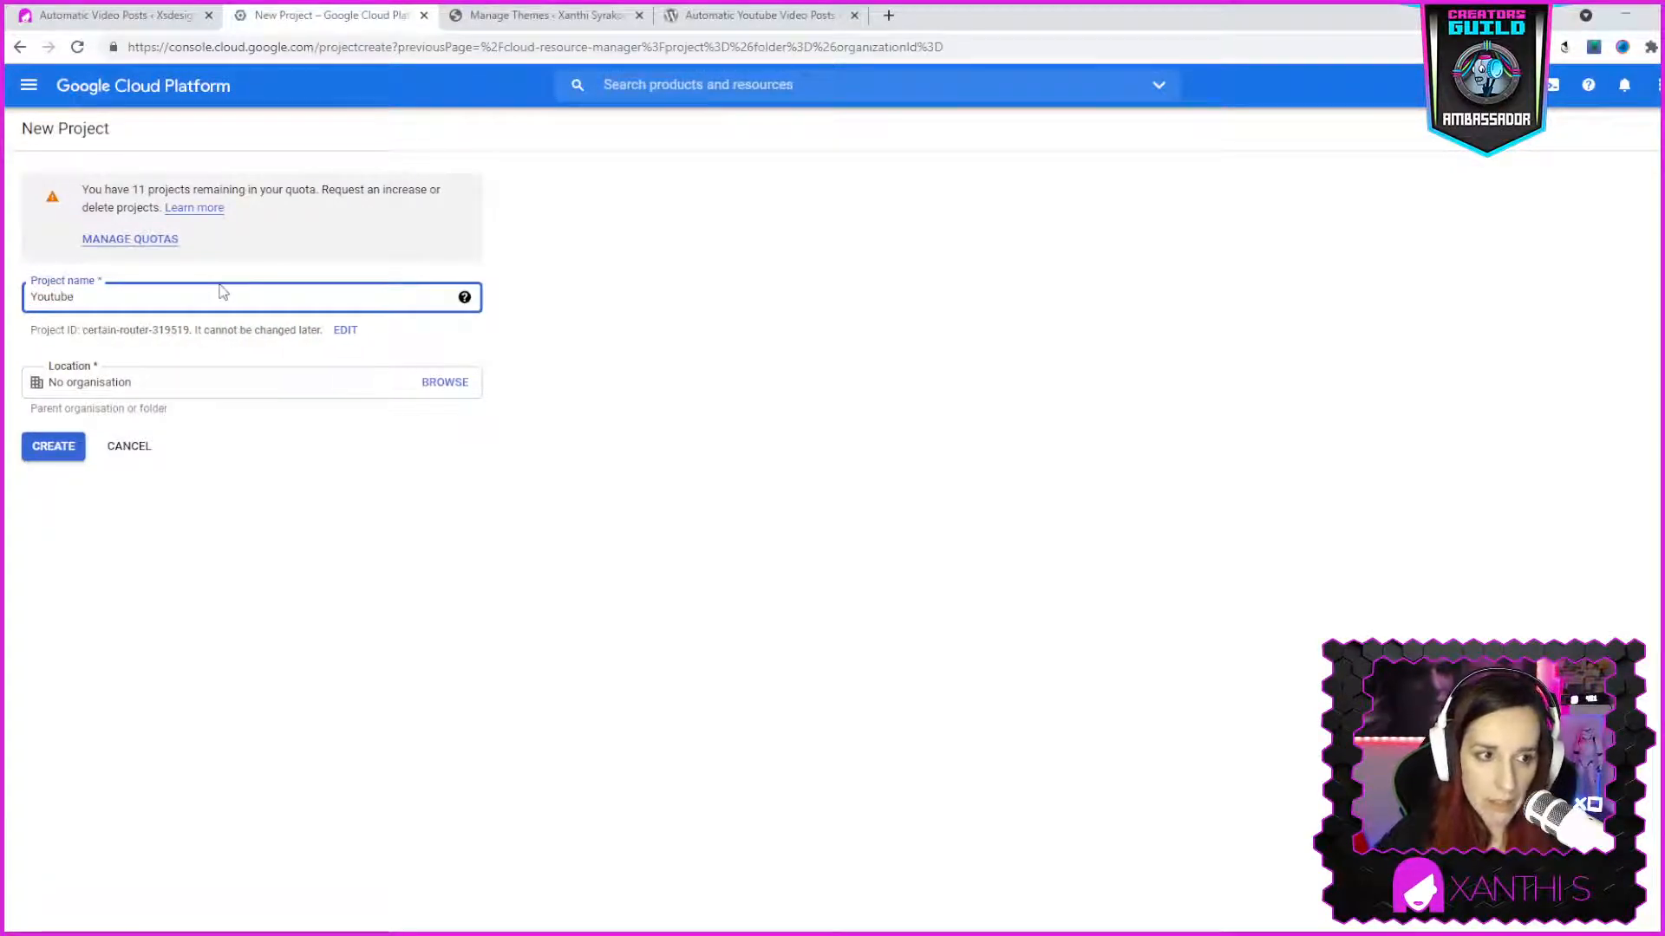
pyautogui.click(174, 377)
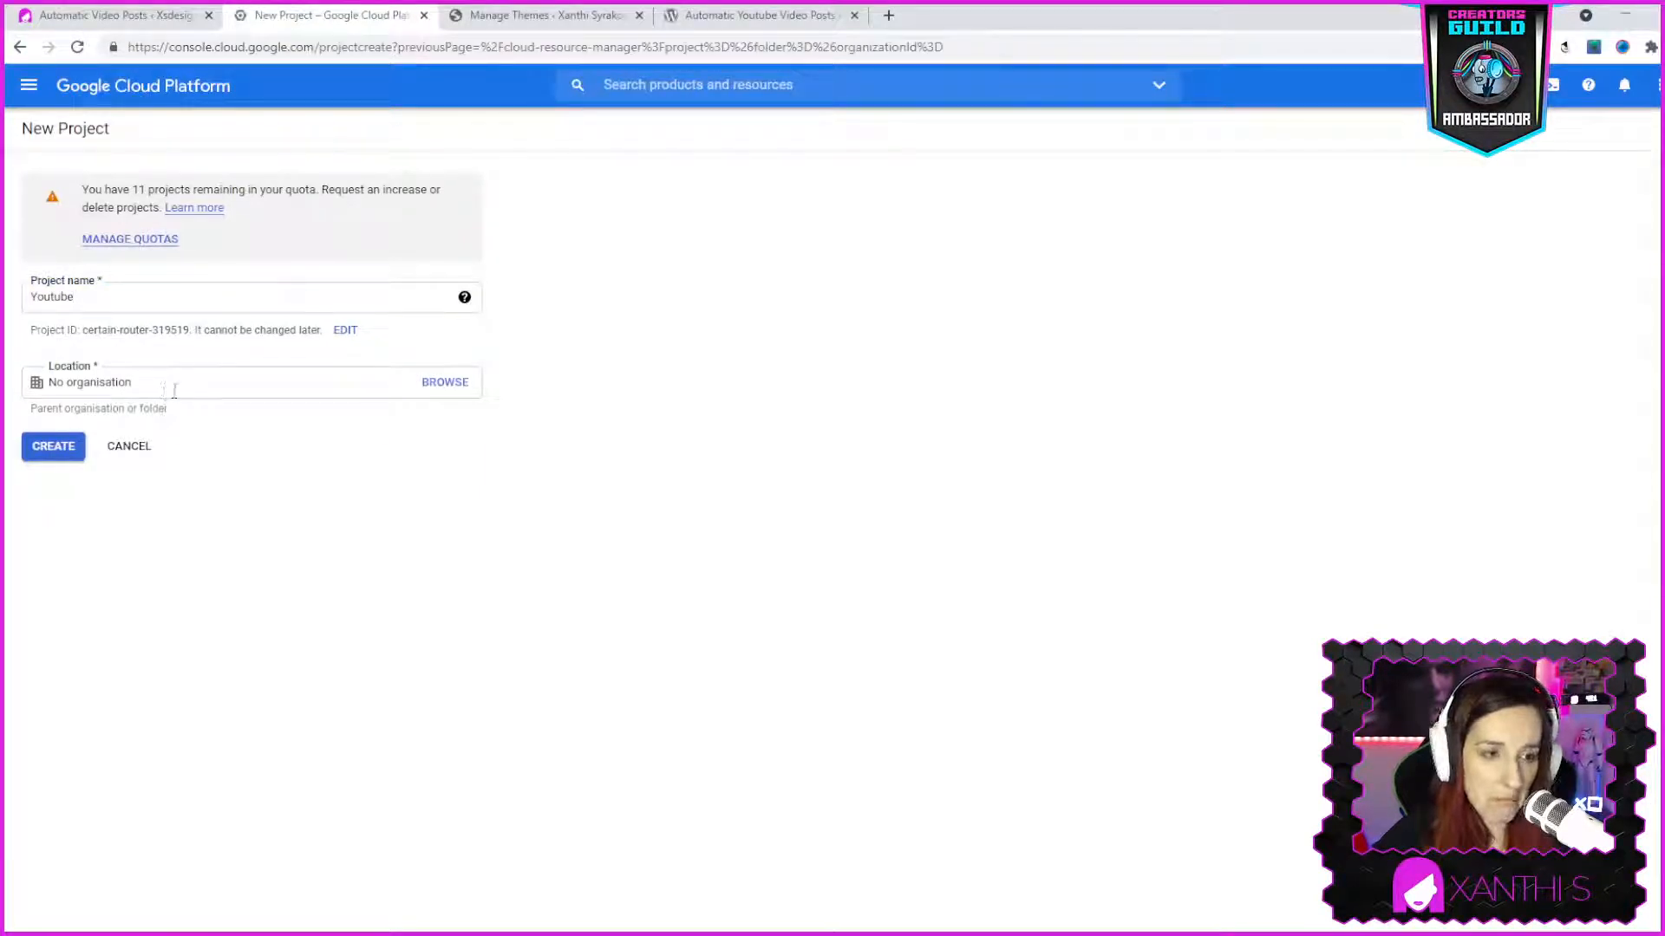
pyautogui.click(57, 447)
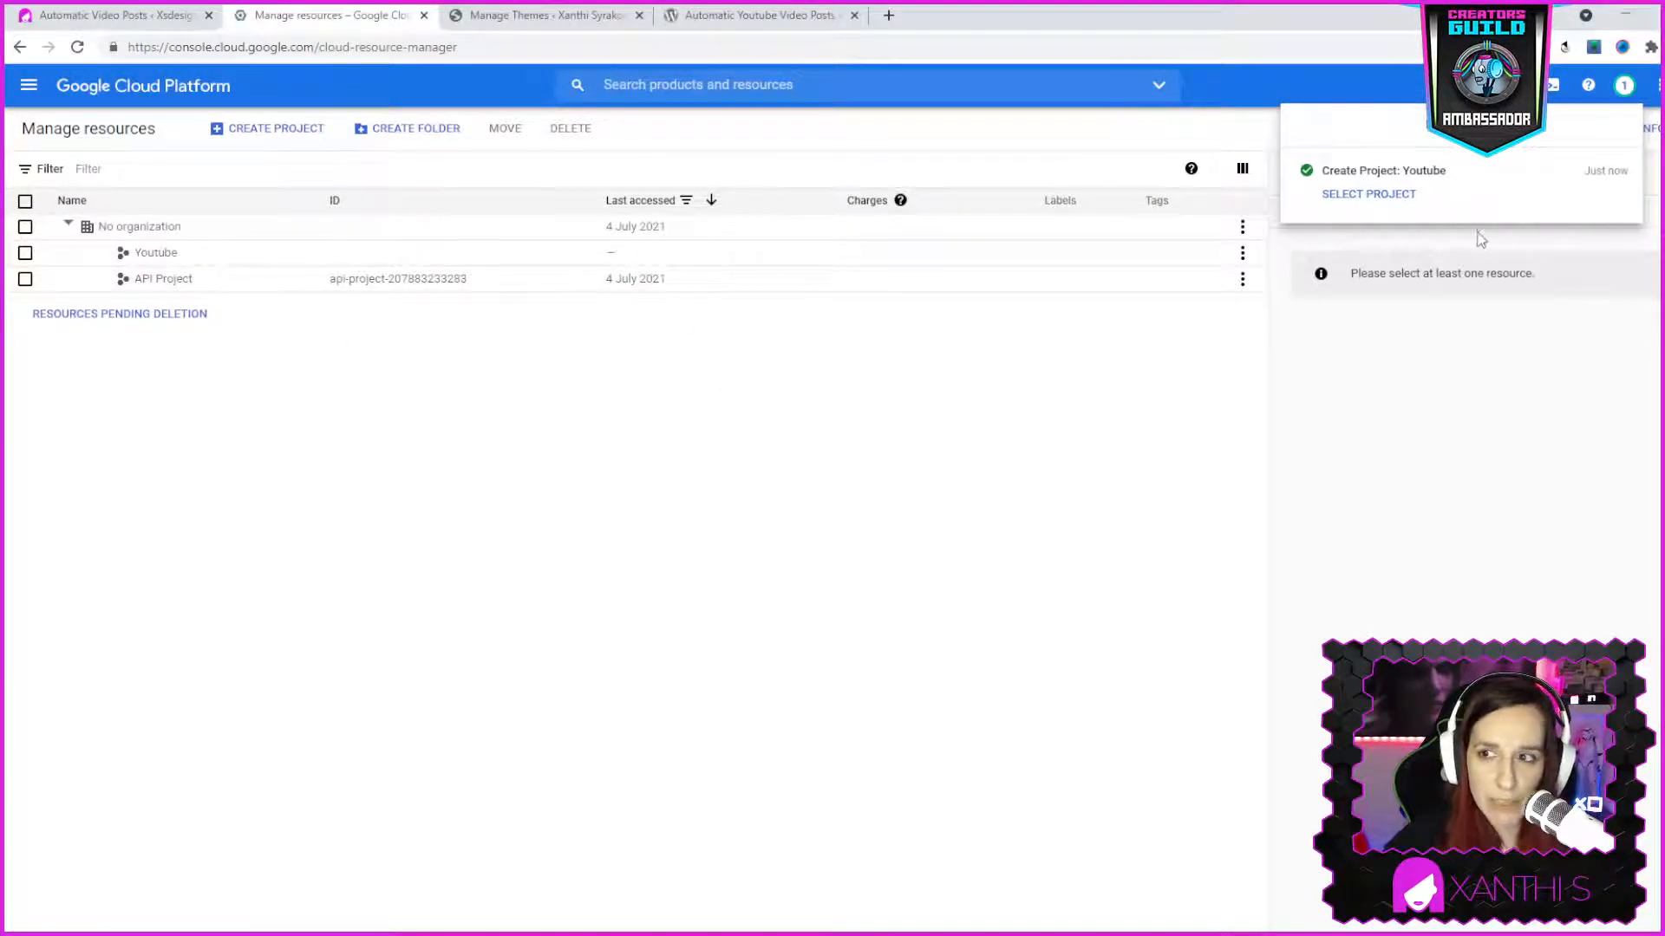
# Switch to the Youtube project and look over its dashboard
pyautogui.click(1374, 196)
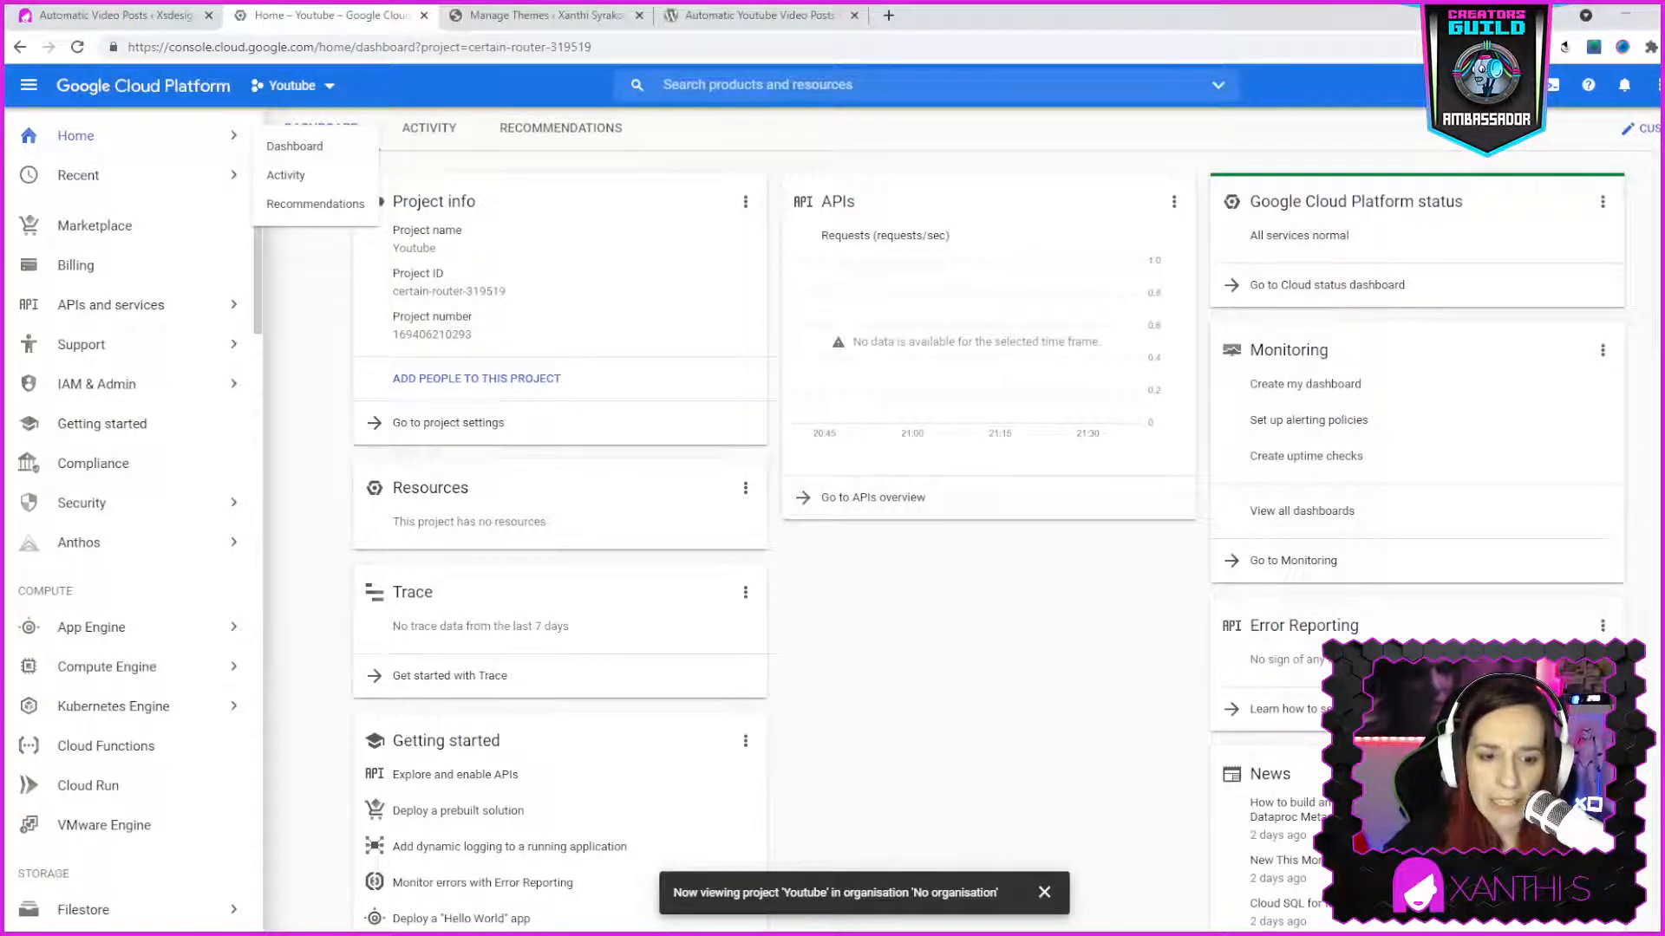
pyautogui.scroll(-1, 1067, 664)
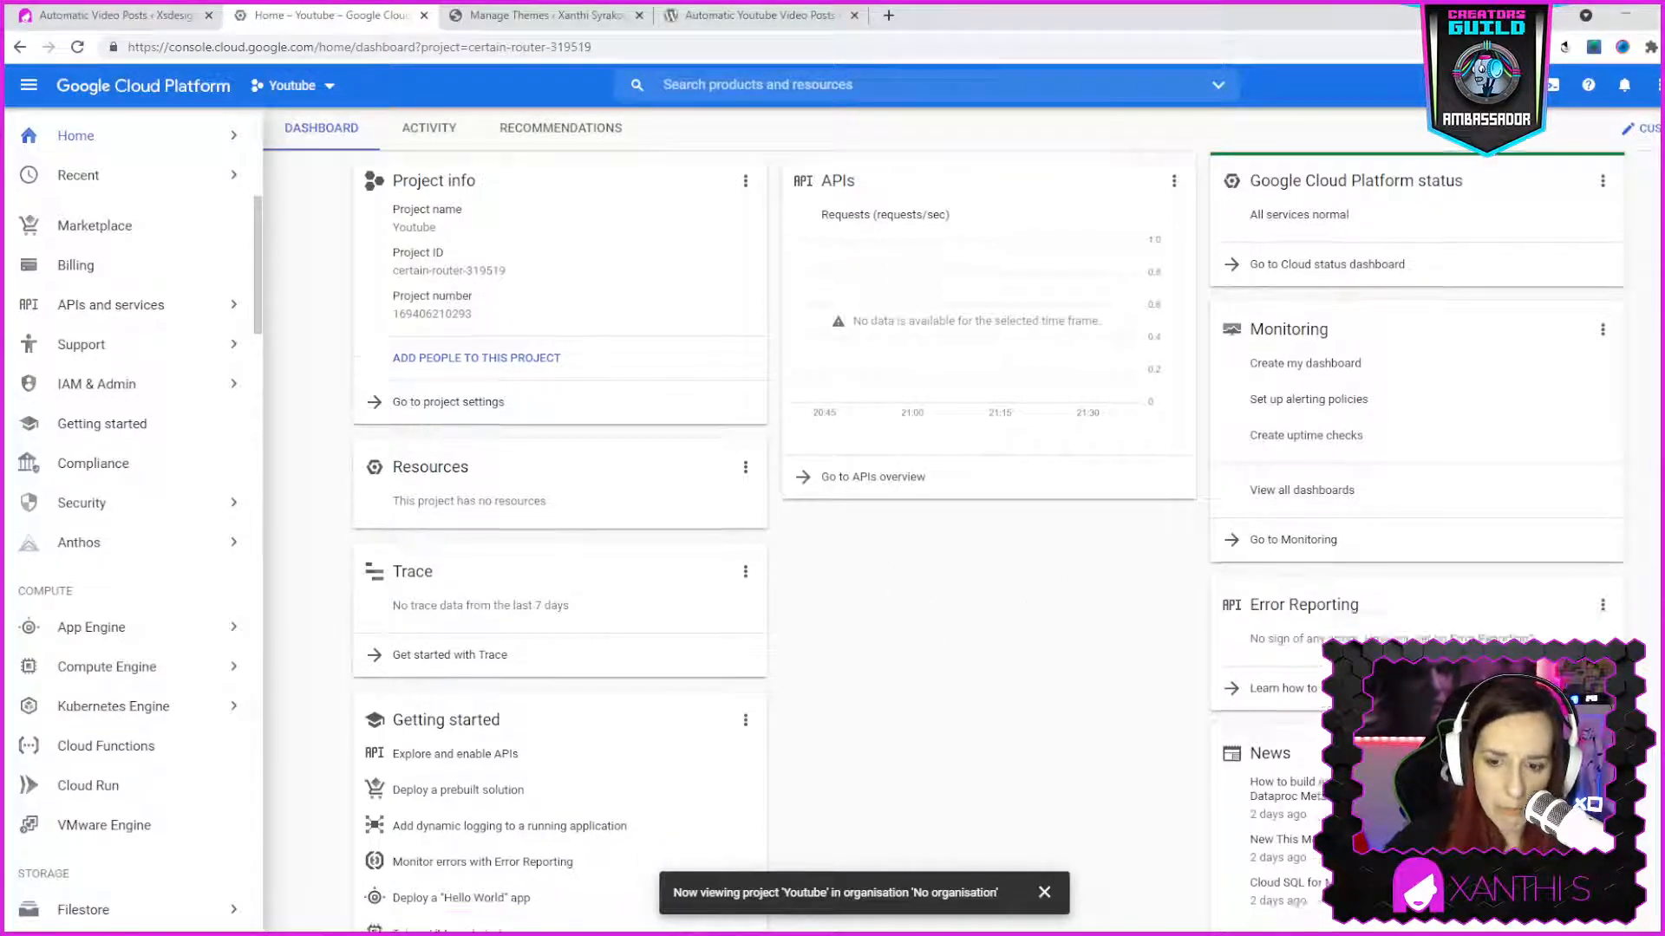
pyautogui.scroll(-2, 1094, 832)
pyautogui.click(1043, 893)
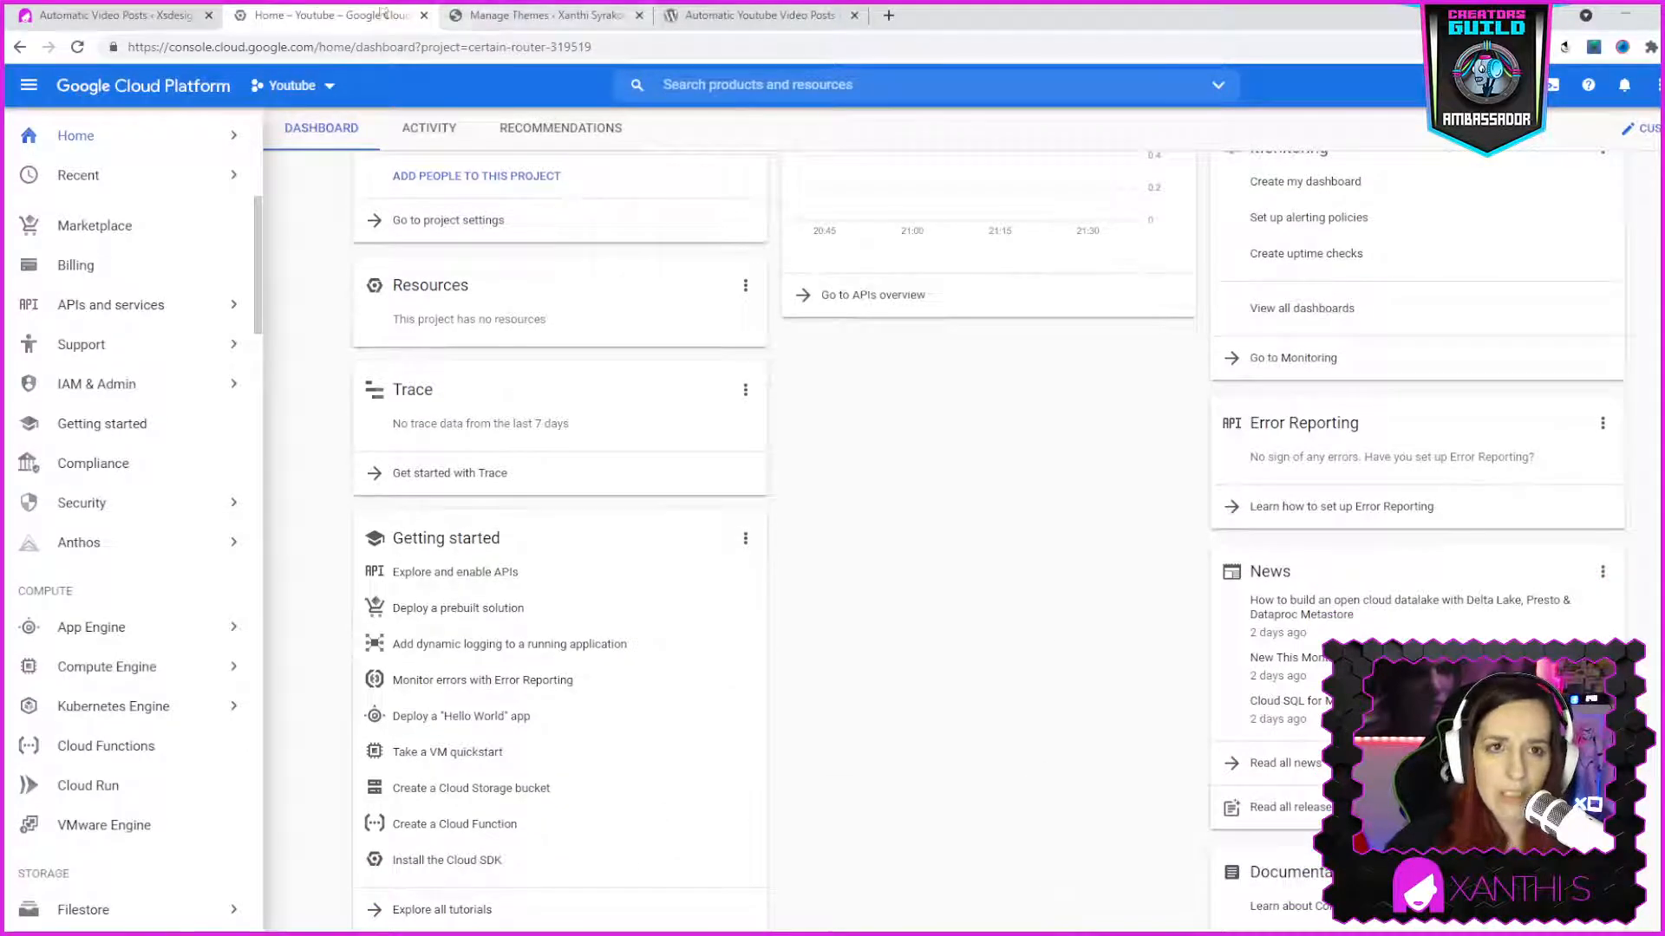
# Return to the Automatic Video settings in WordPress and review the Import, Display, Video, Player and Thumbnail options
pyautogui.click(161, 15)
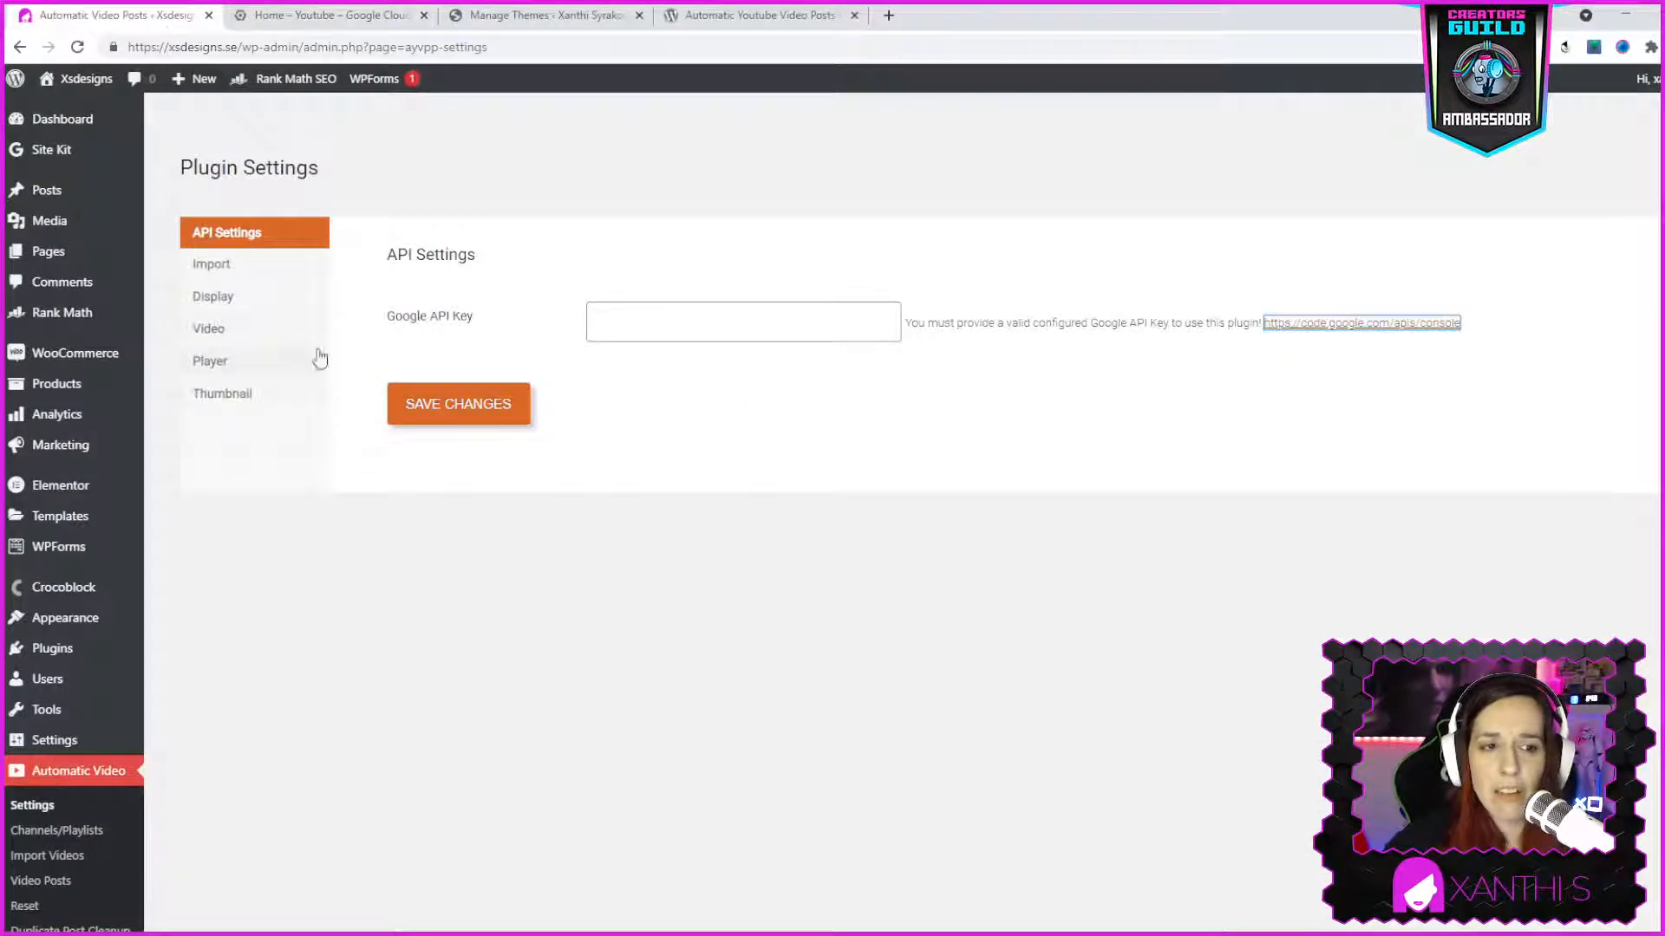
pyautogui.click(270, 269)
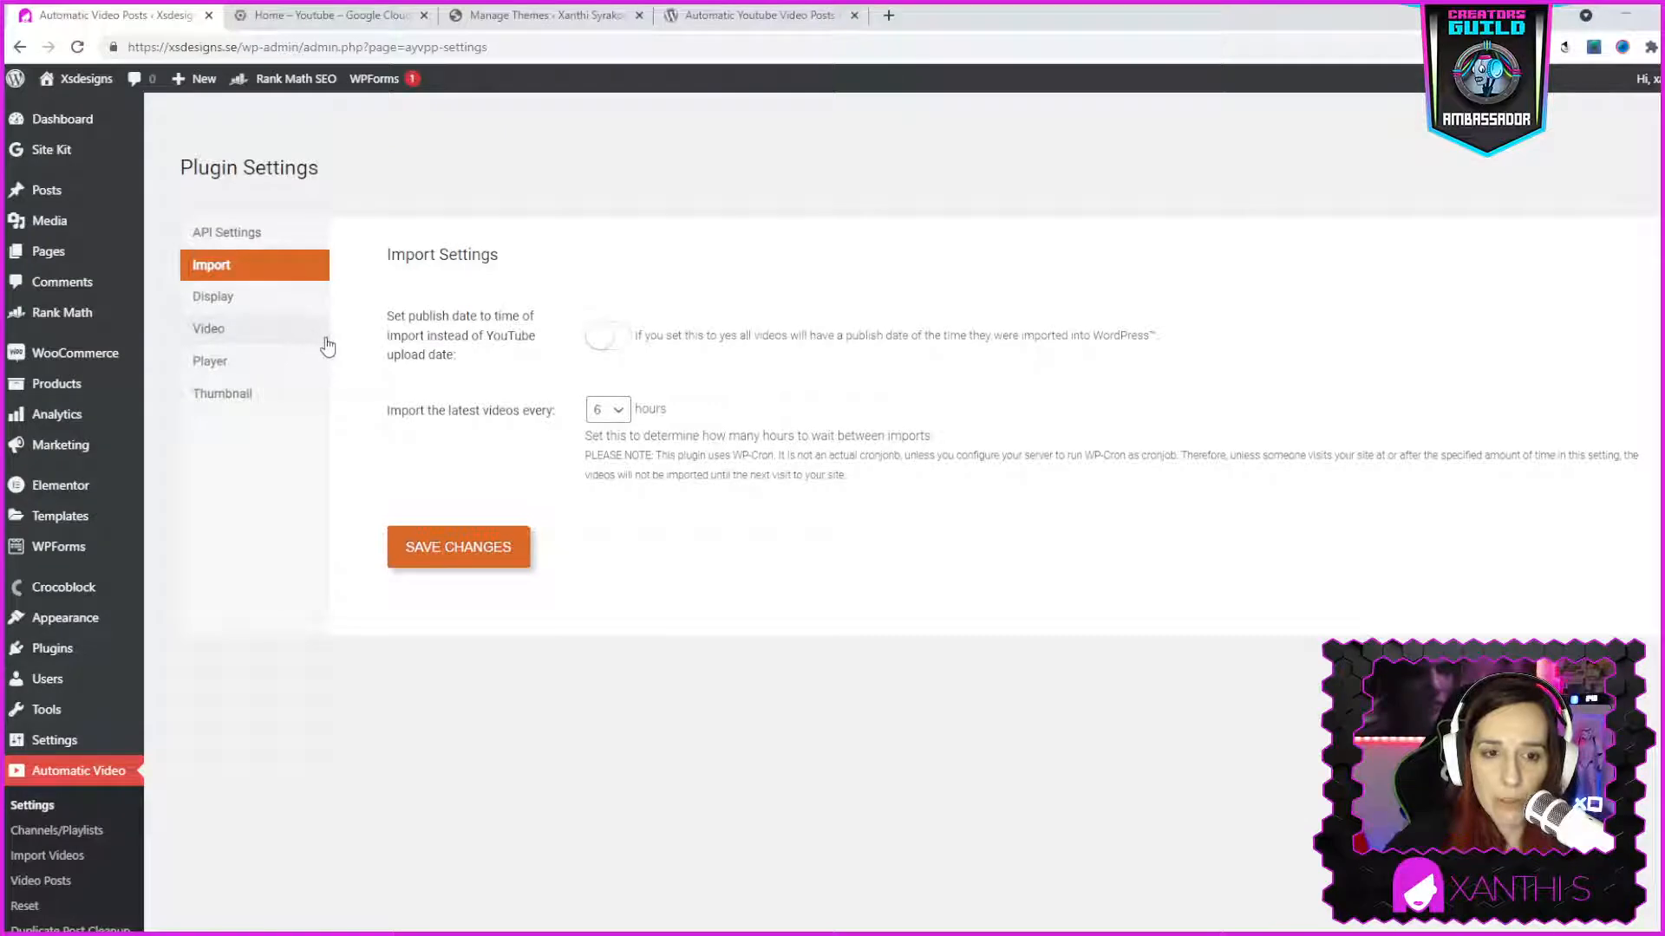
pyautogui.click(274, 300)
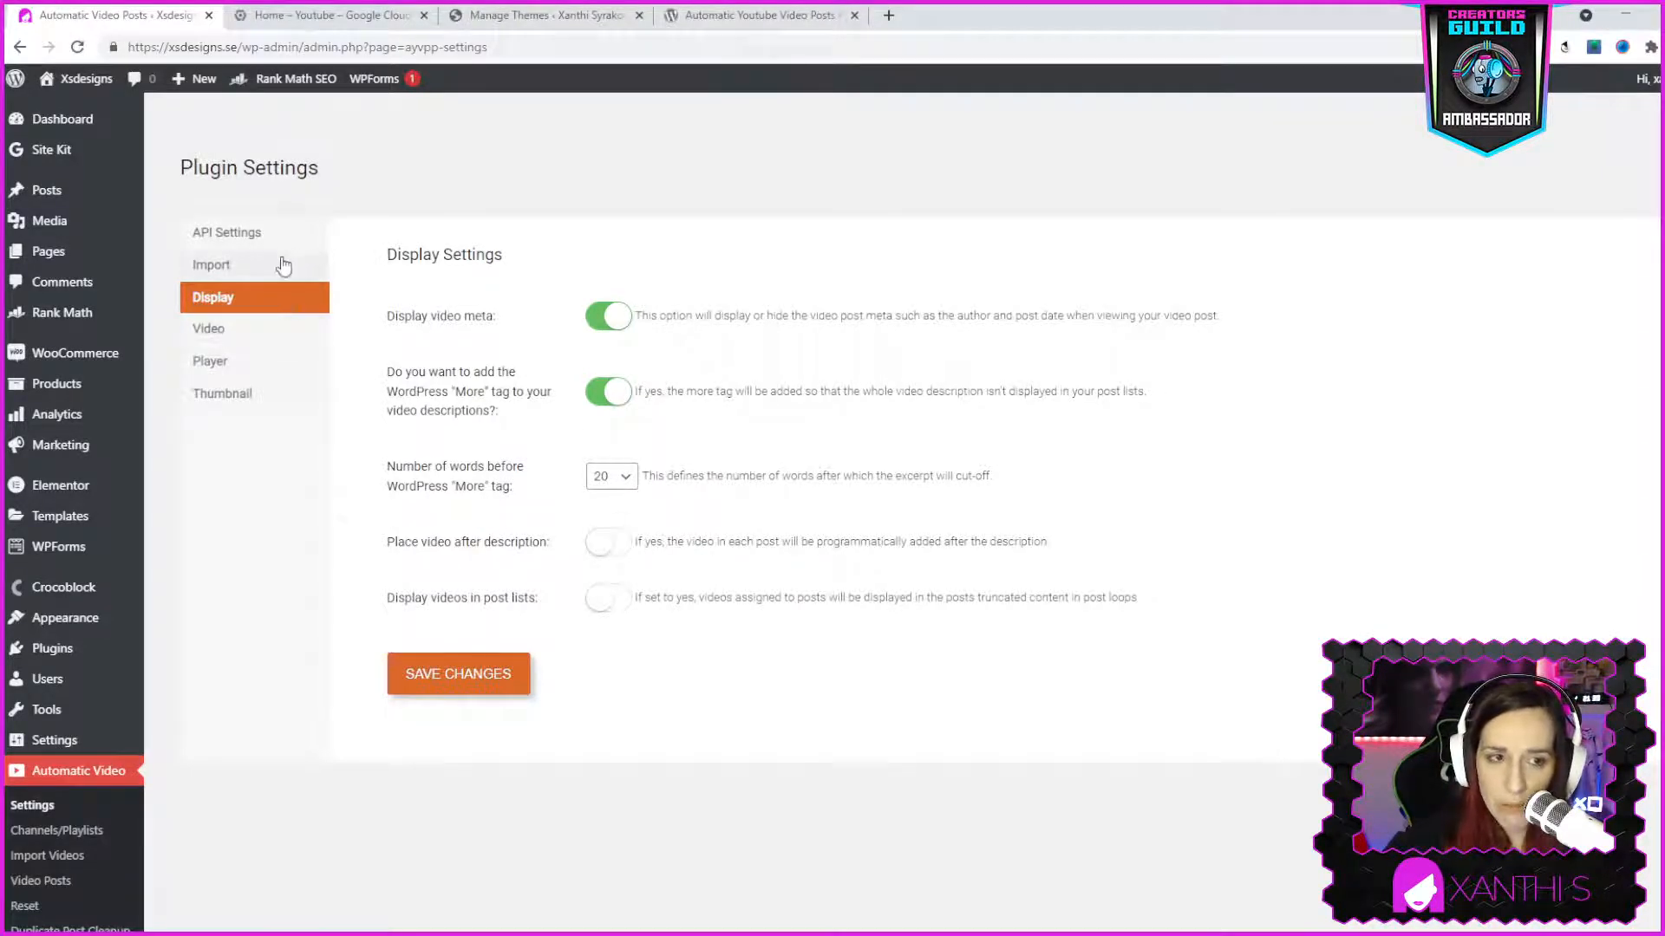
pyautogui.click(269, 338)
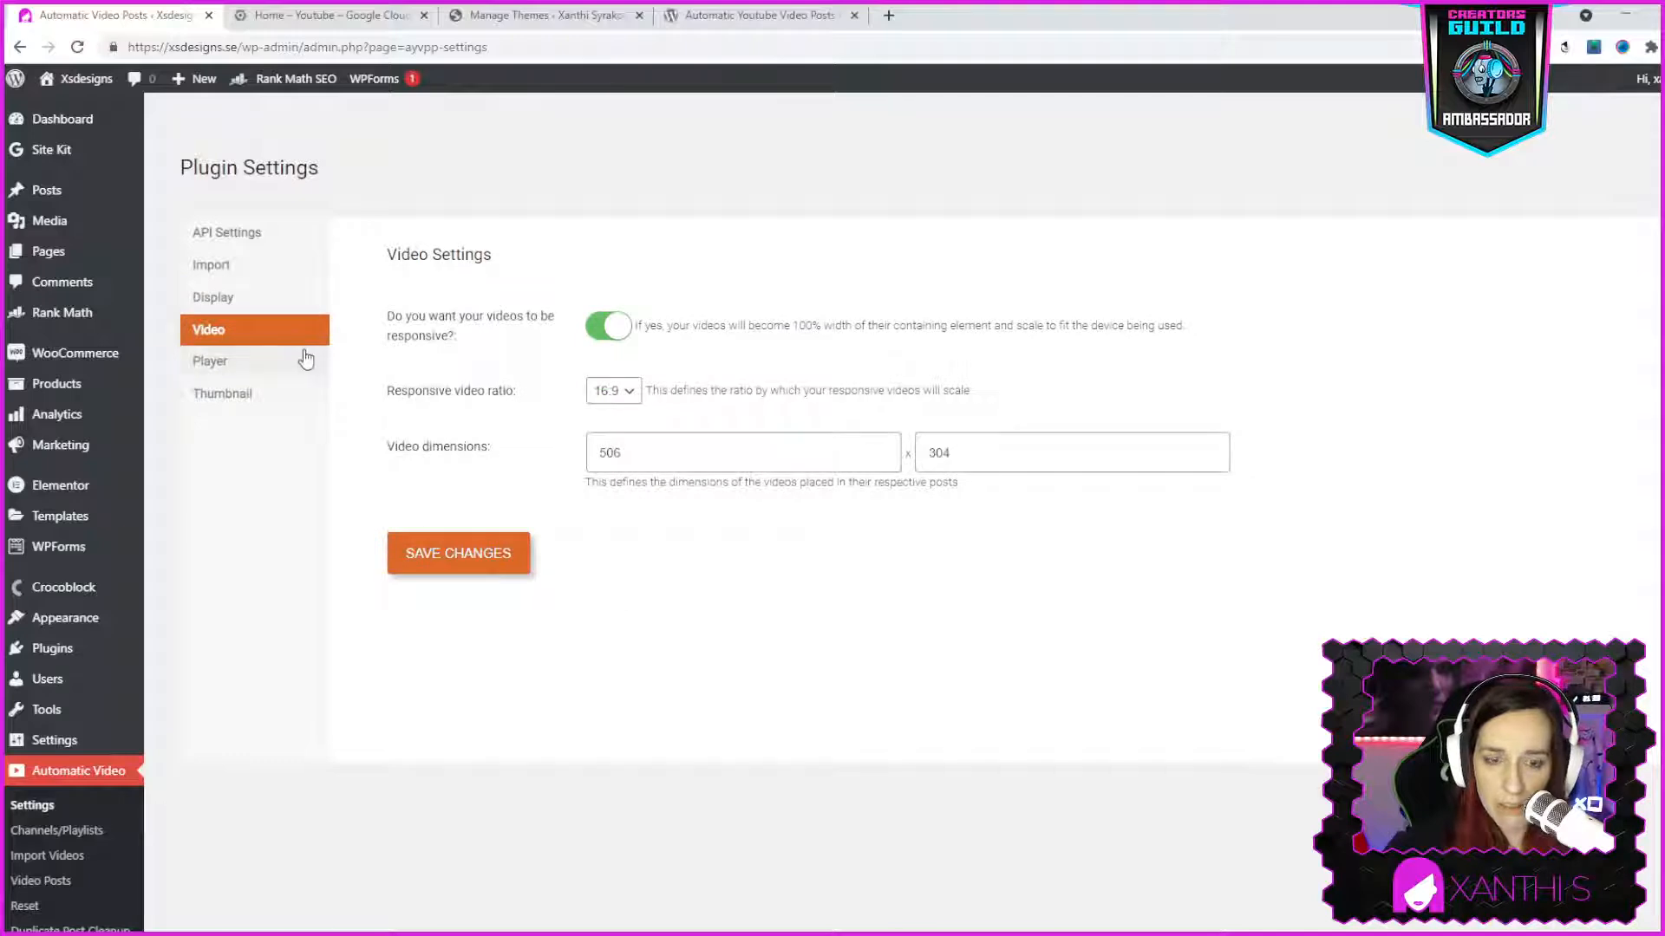
pyautogui.click(282, 361)
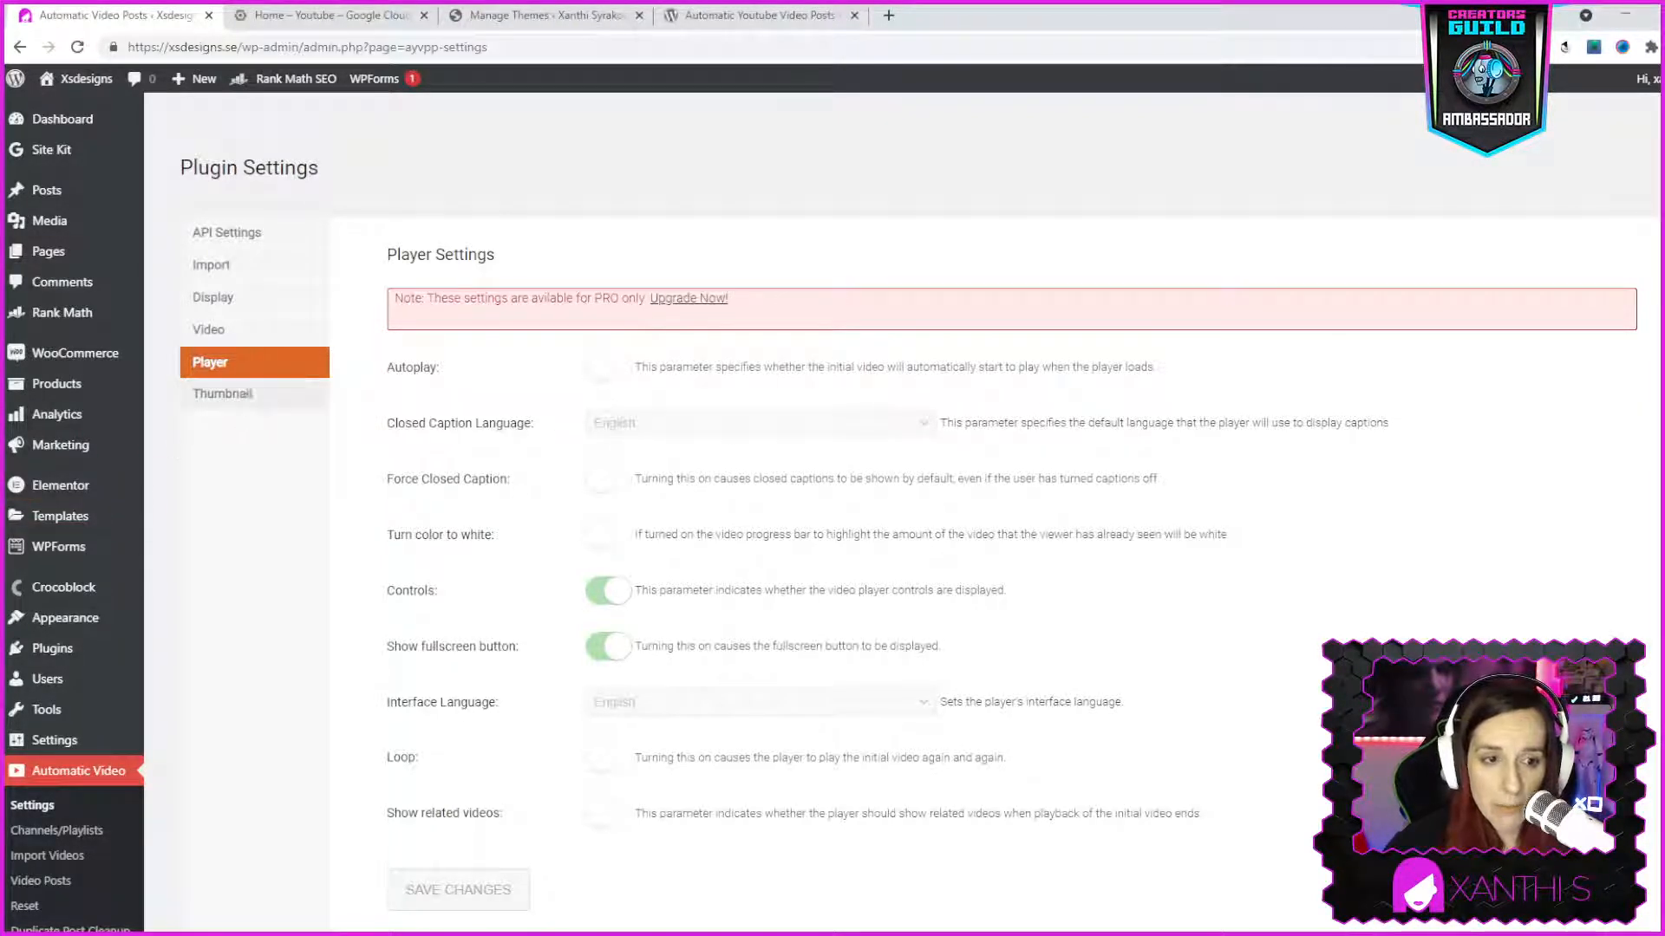
pyautogui.click(282, 397)
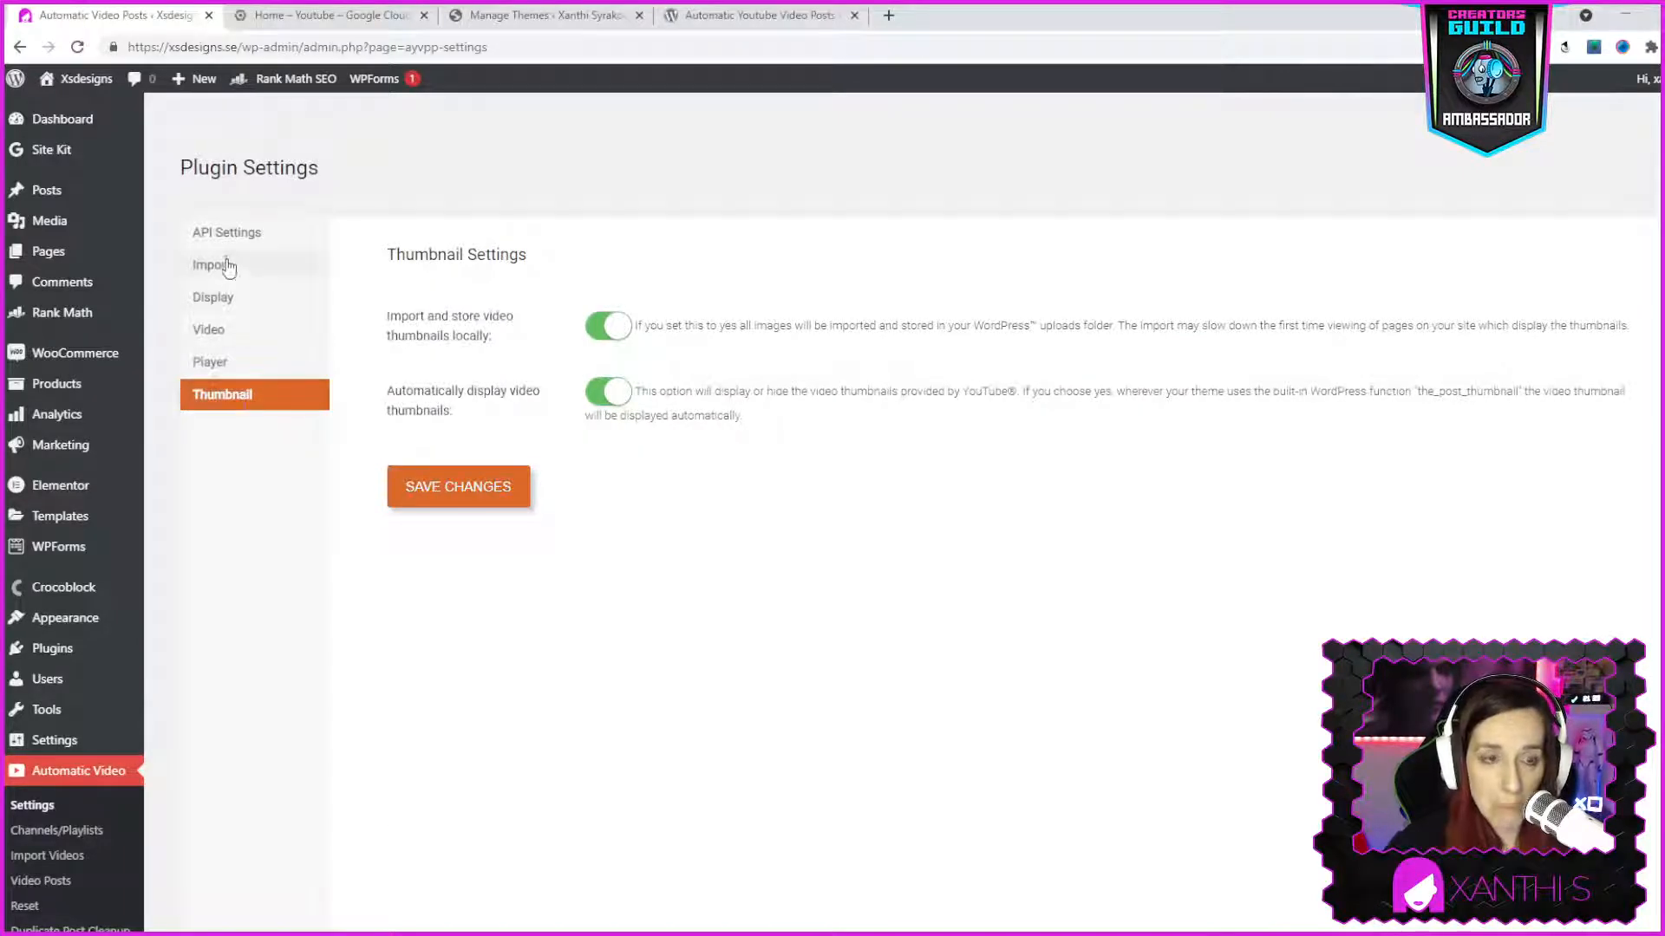
pyautogui.click(251, 234)
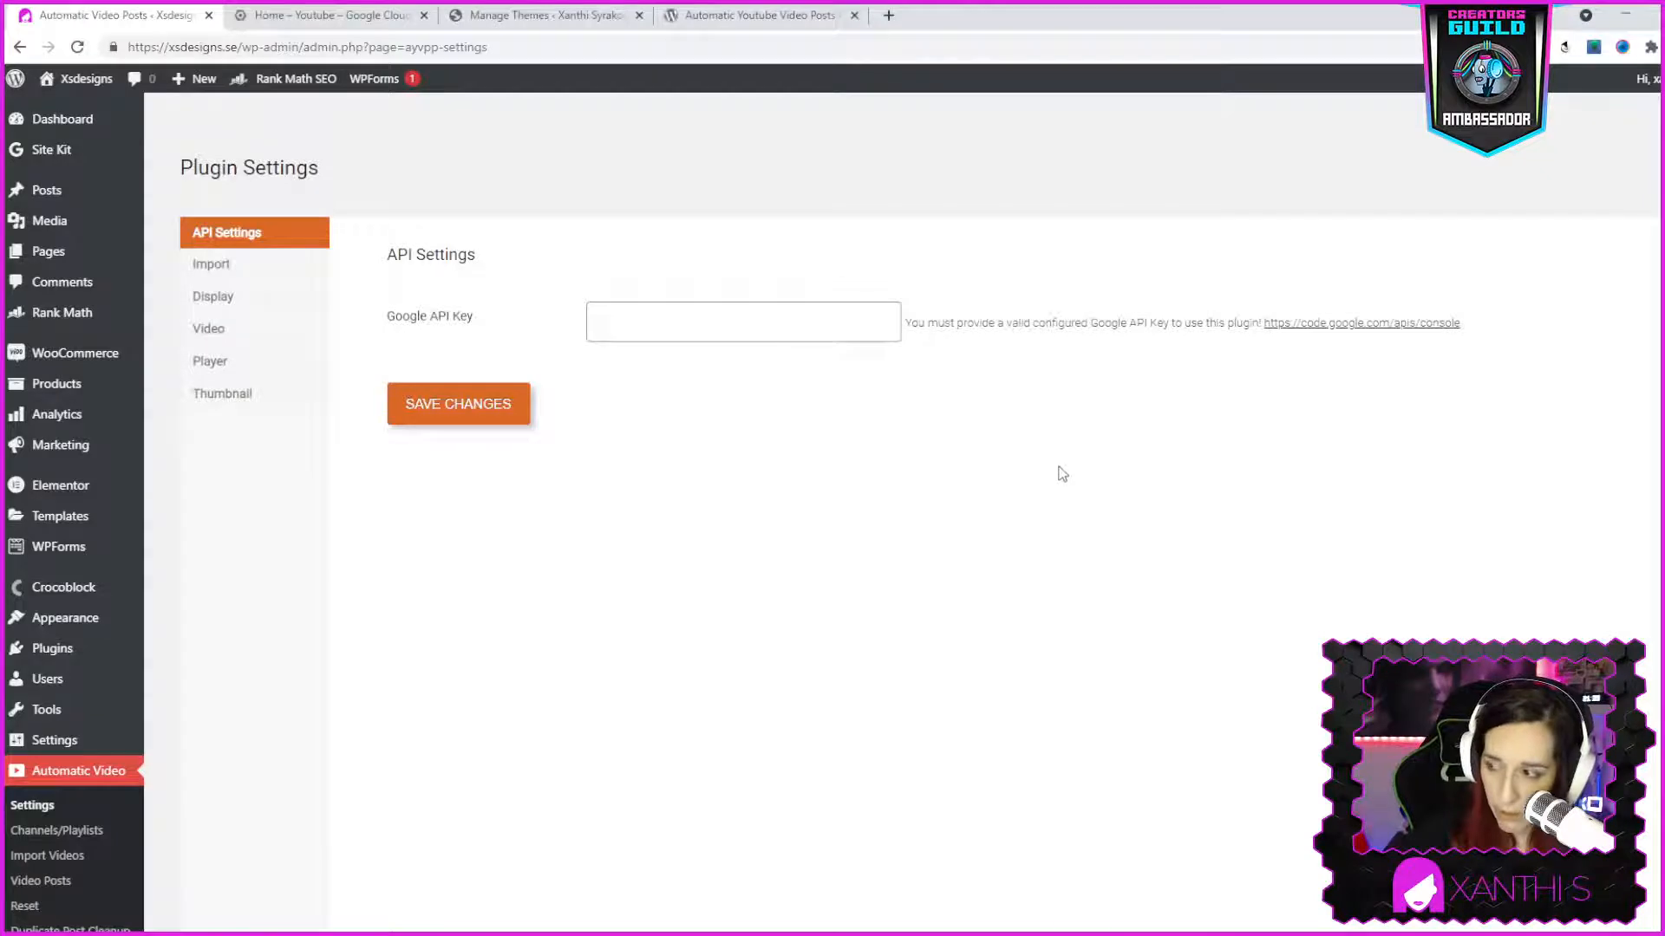
# Read the Automatic Youtube Video Posts plugin's description and installation instructions on its WordPress.org page
pyautogui.click(781, 15)
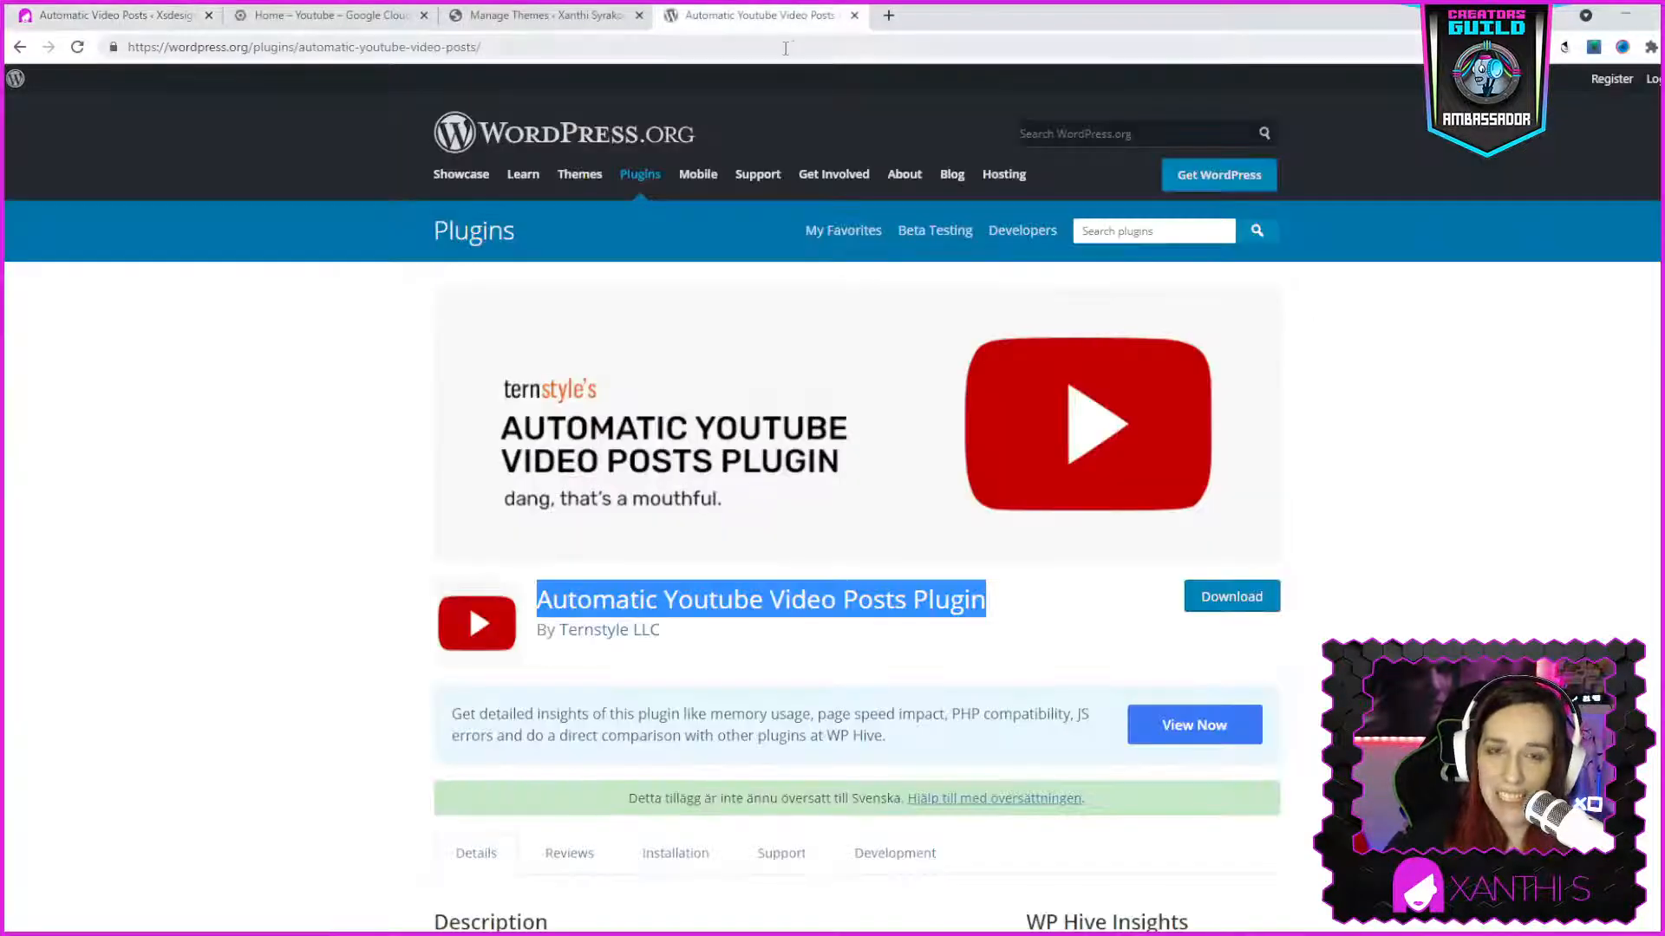
pyautogui.click(94, 19)
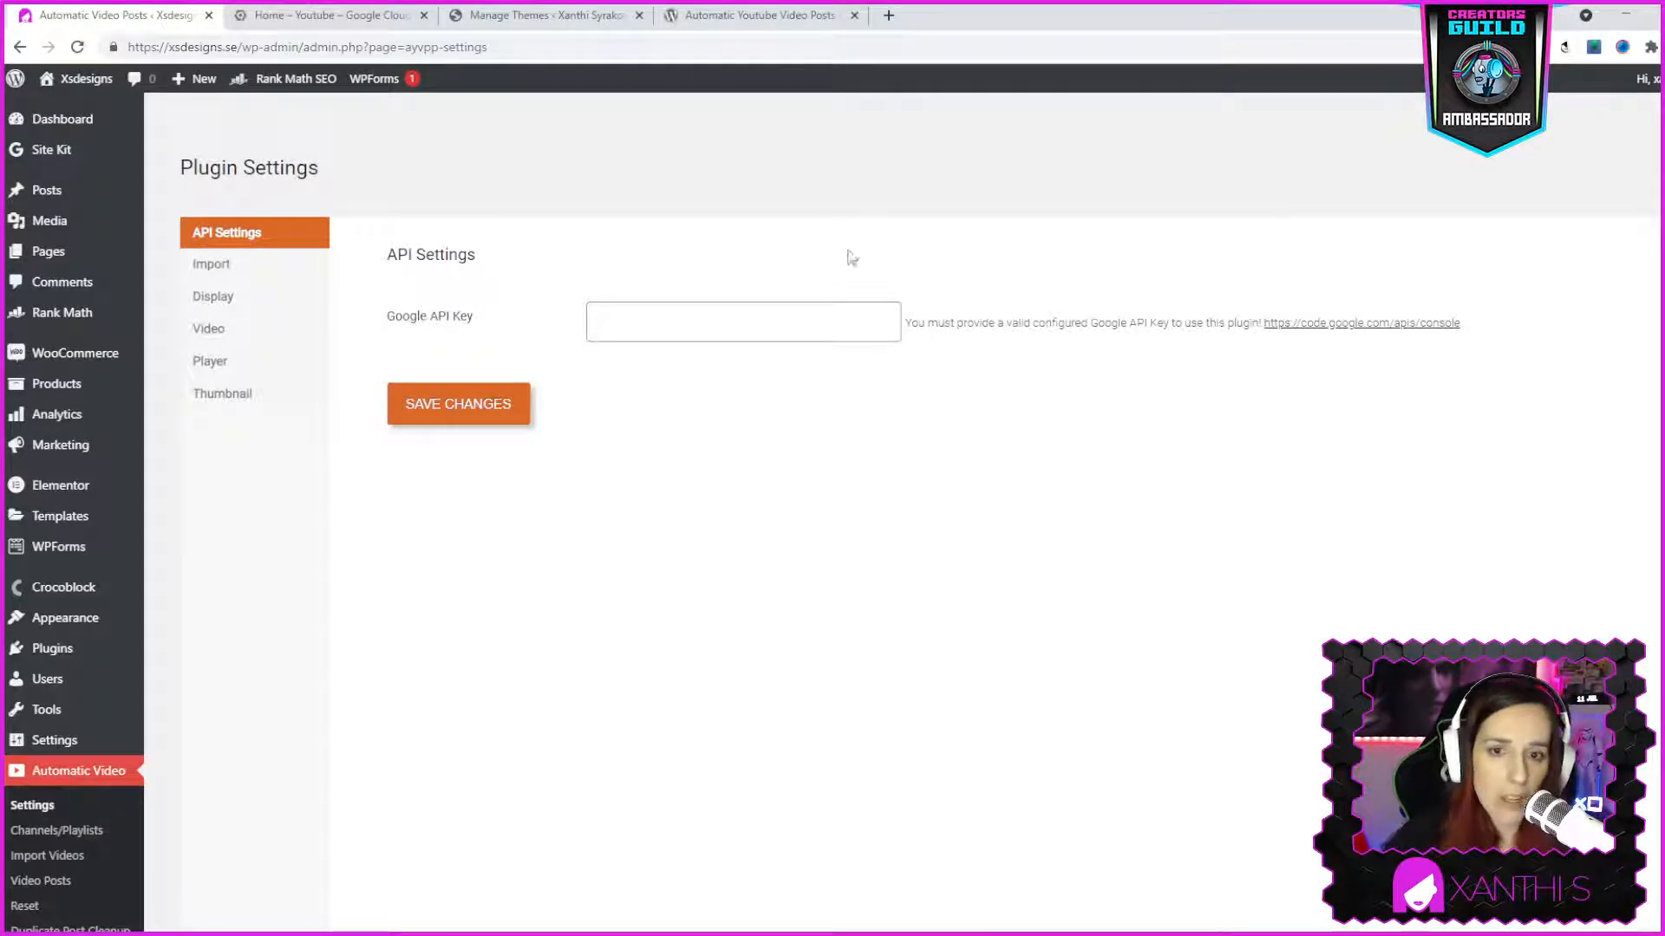
pyautogui.click(709, 17)
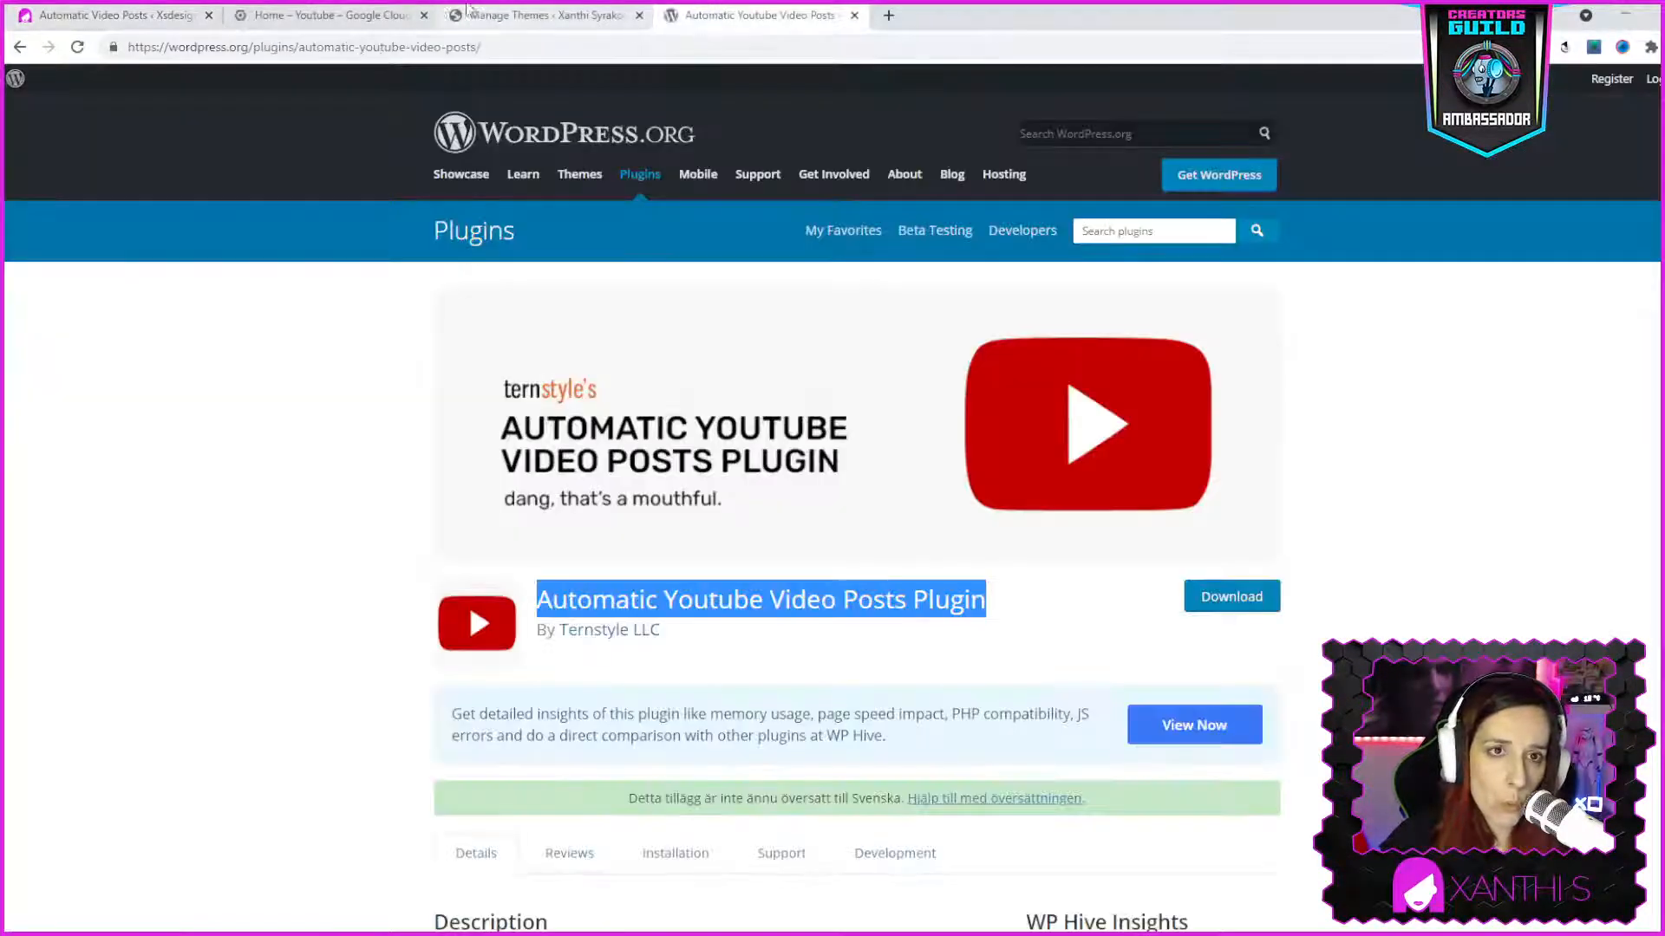
pyautogui.scroll(-3, 676, 568)
pyautogui.scroll(-2, 811, 455)
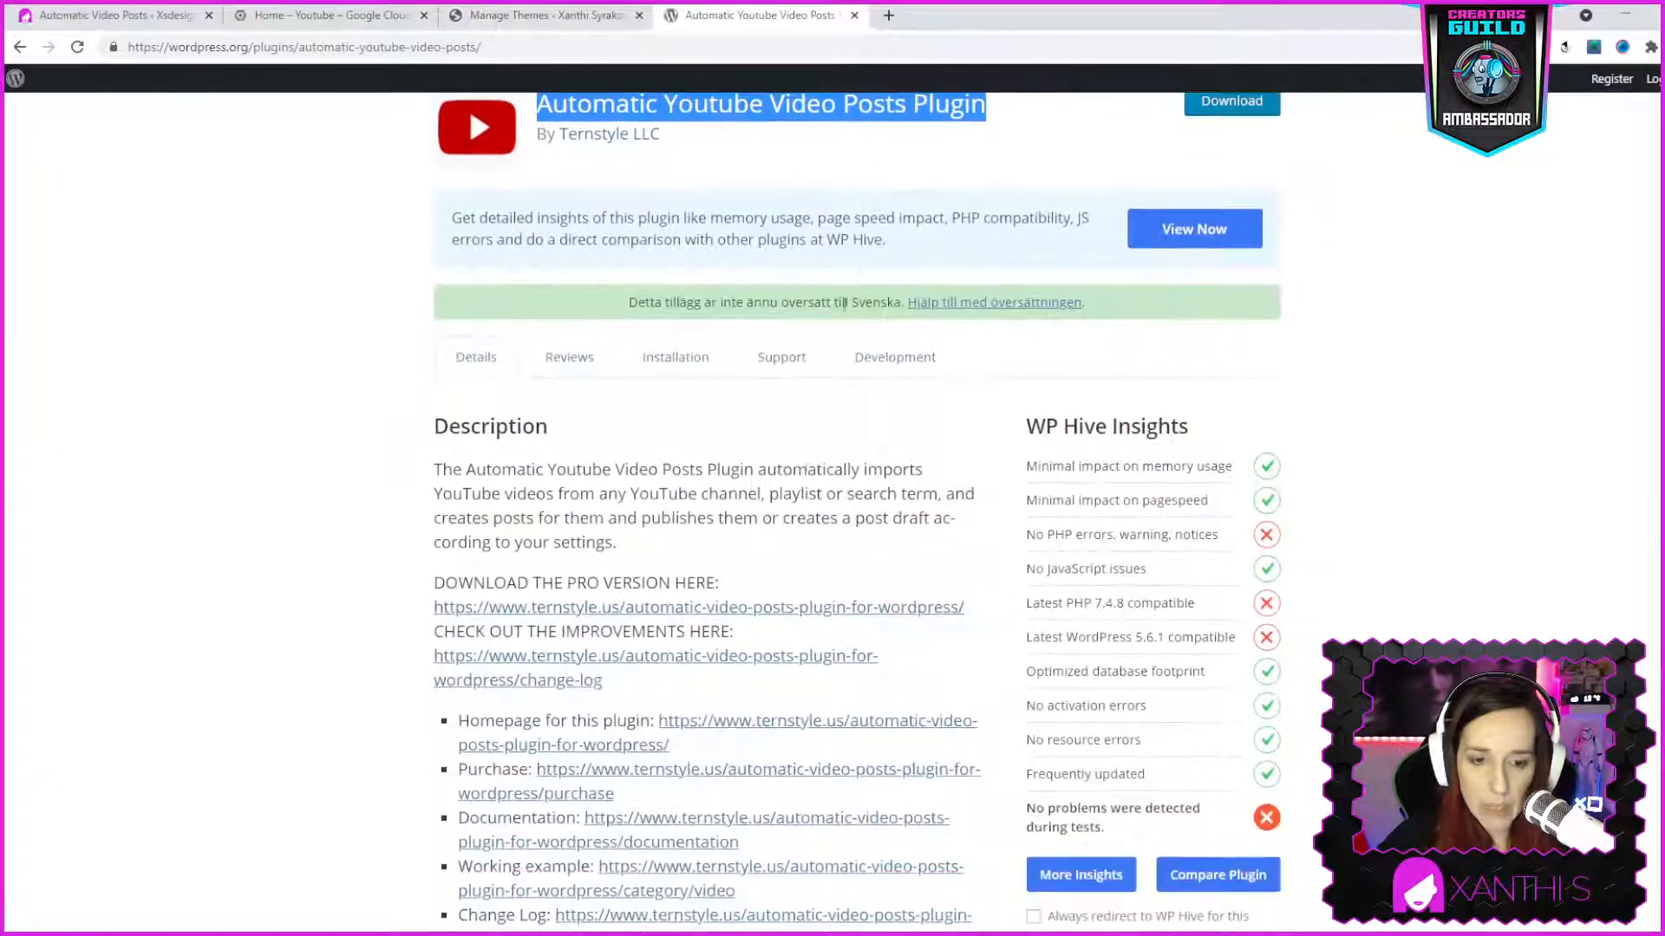
pyautogui.scroll(-2, 813, 368)
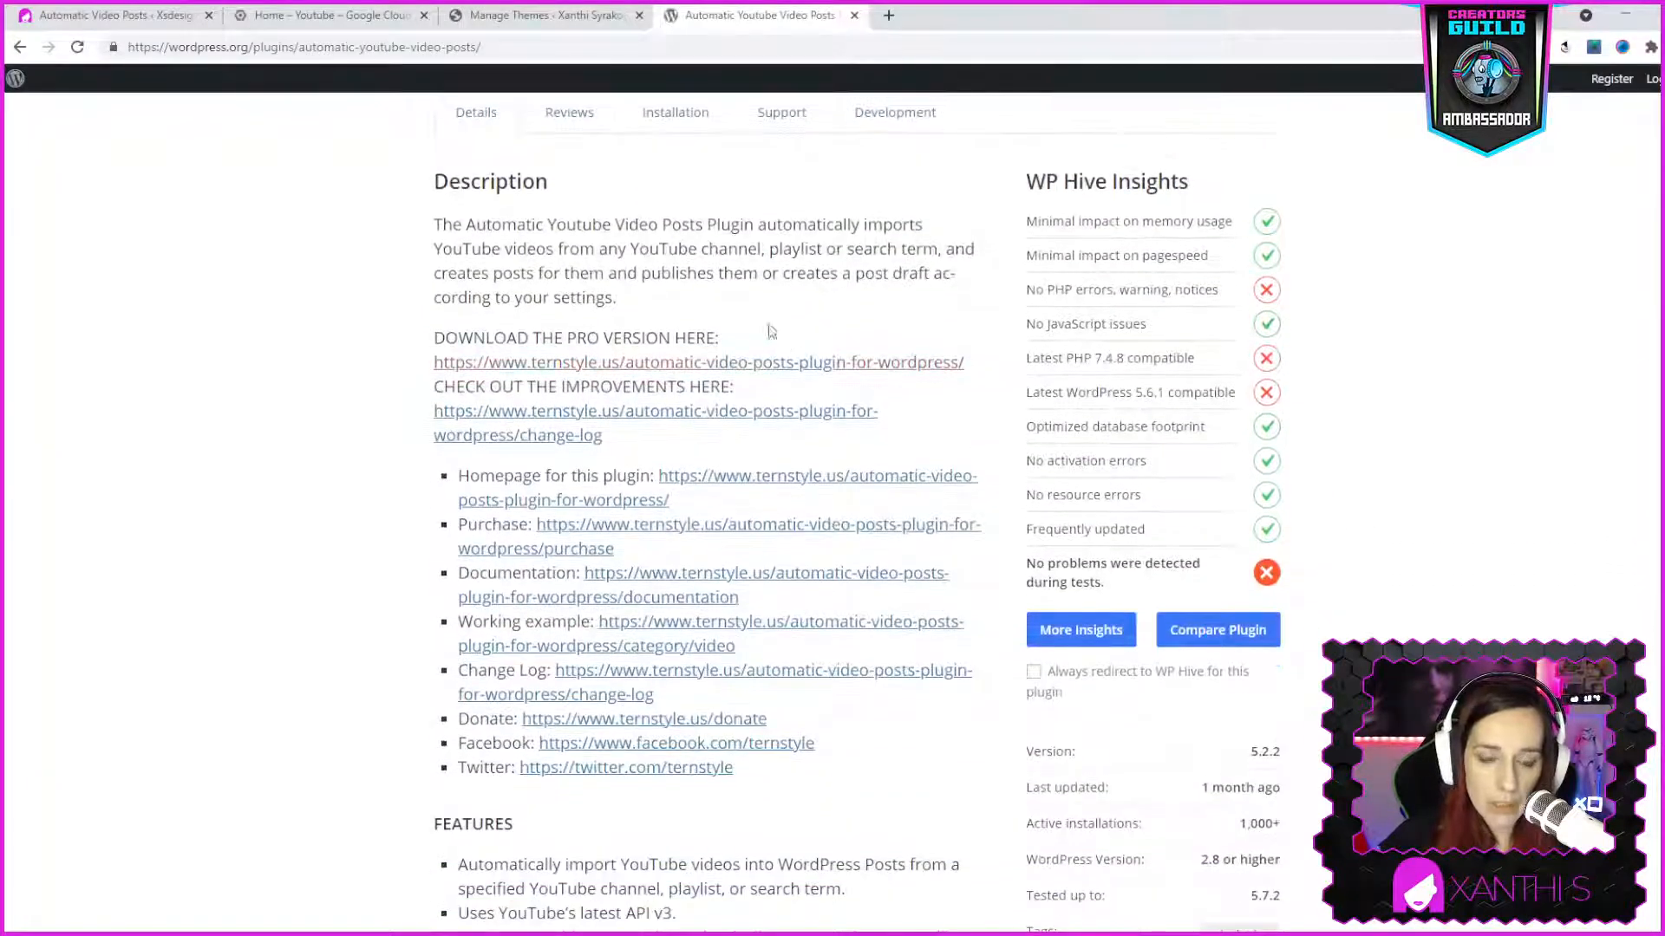
pyautogui.scroll(2, 768, 330)
pyautogui.click(666, 265)
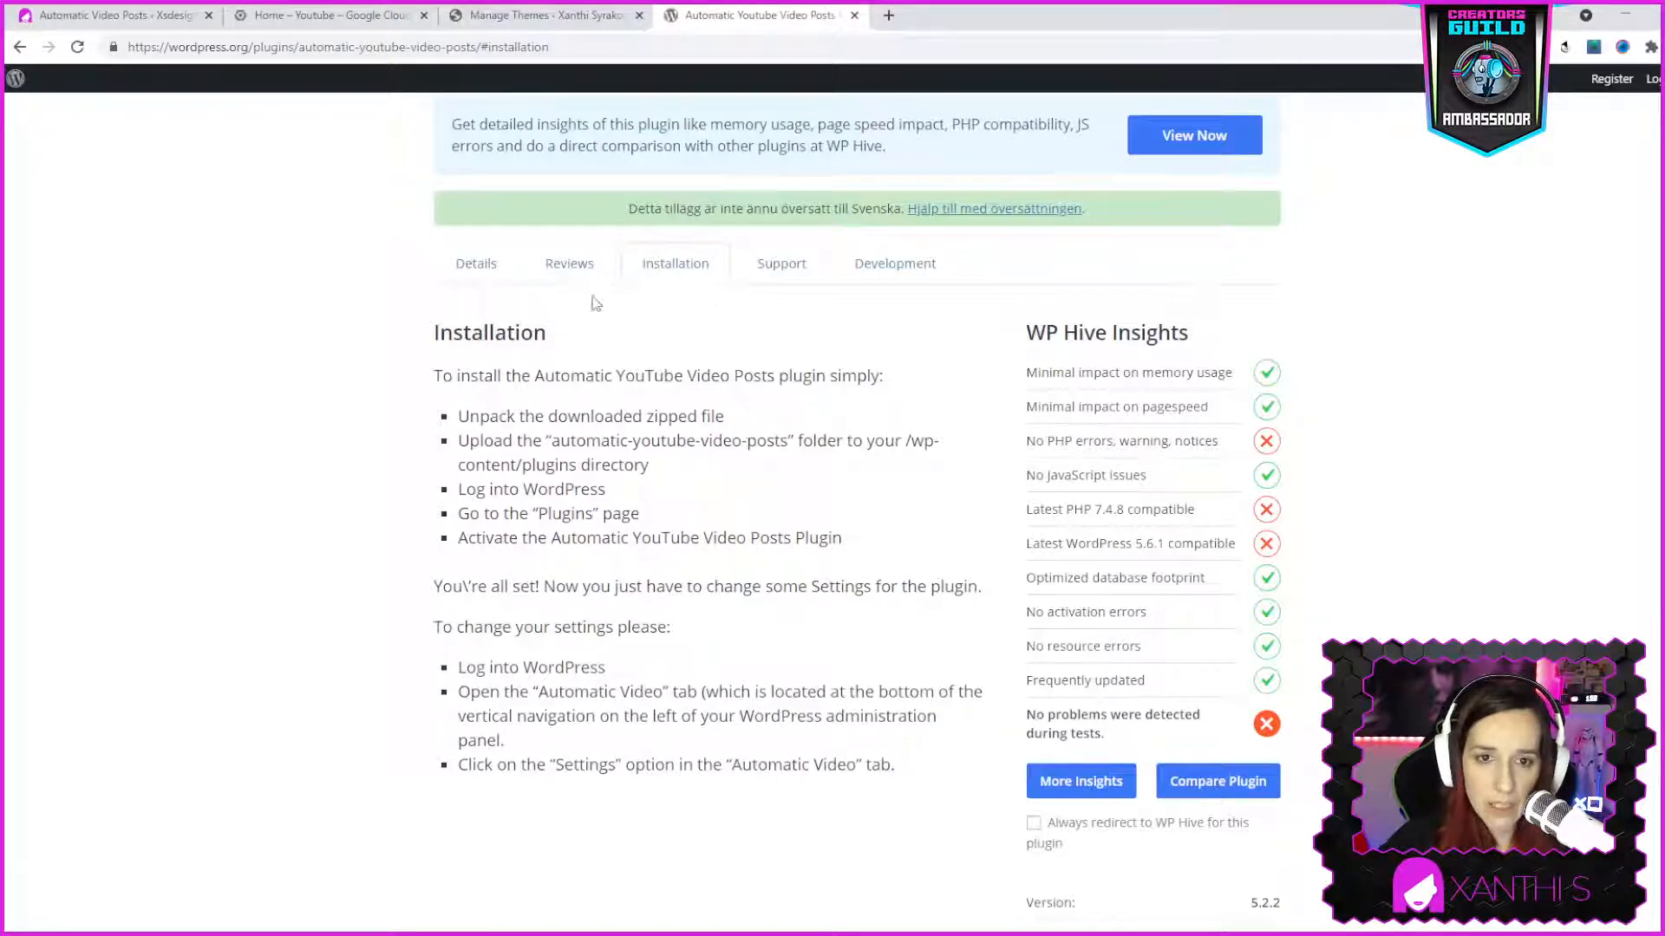
pyautogui.click(476, 269)
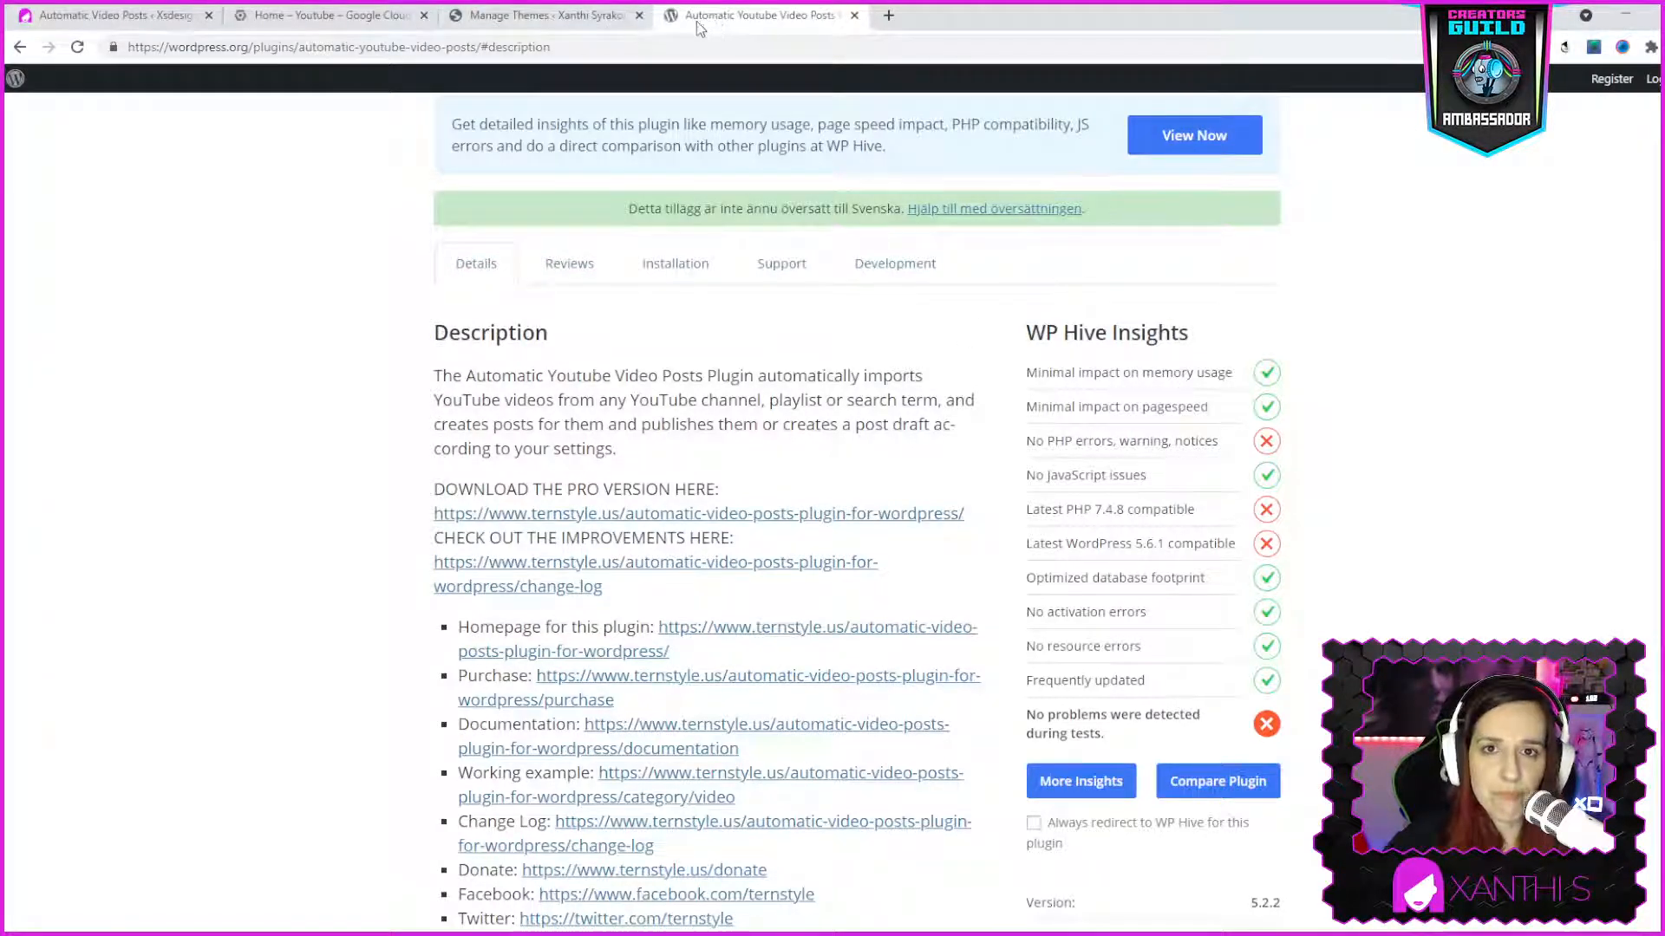
# Switch to the Google Cloud console and open the APIs and services dashboard of the Youtube project
pyautogui.click(477, 15)
pyautogui.click(325, 15)
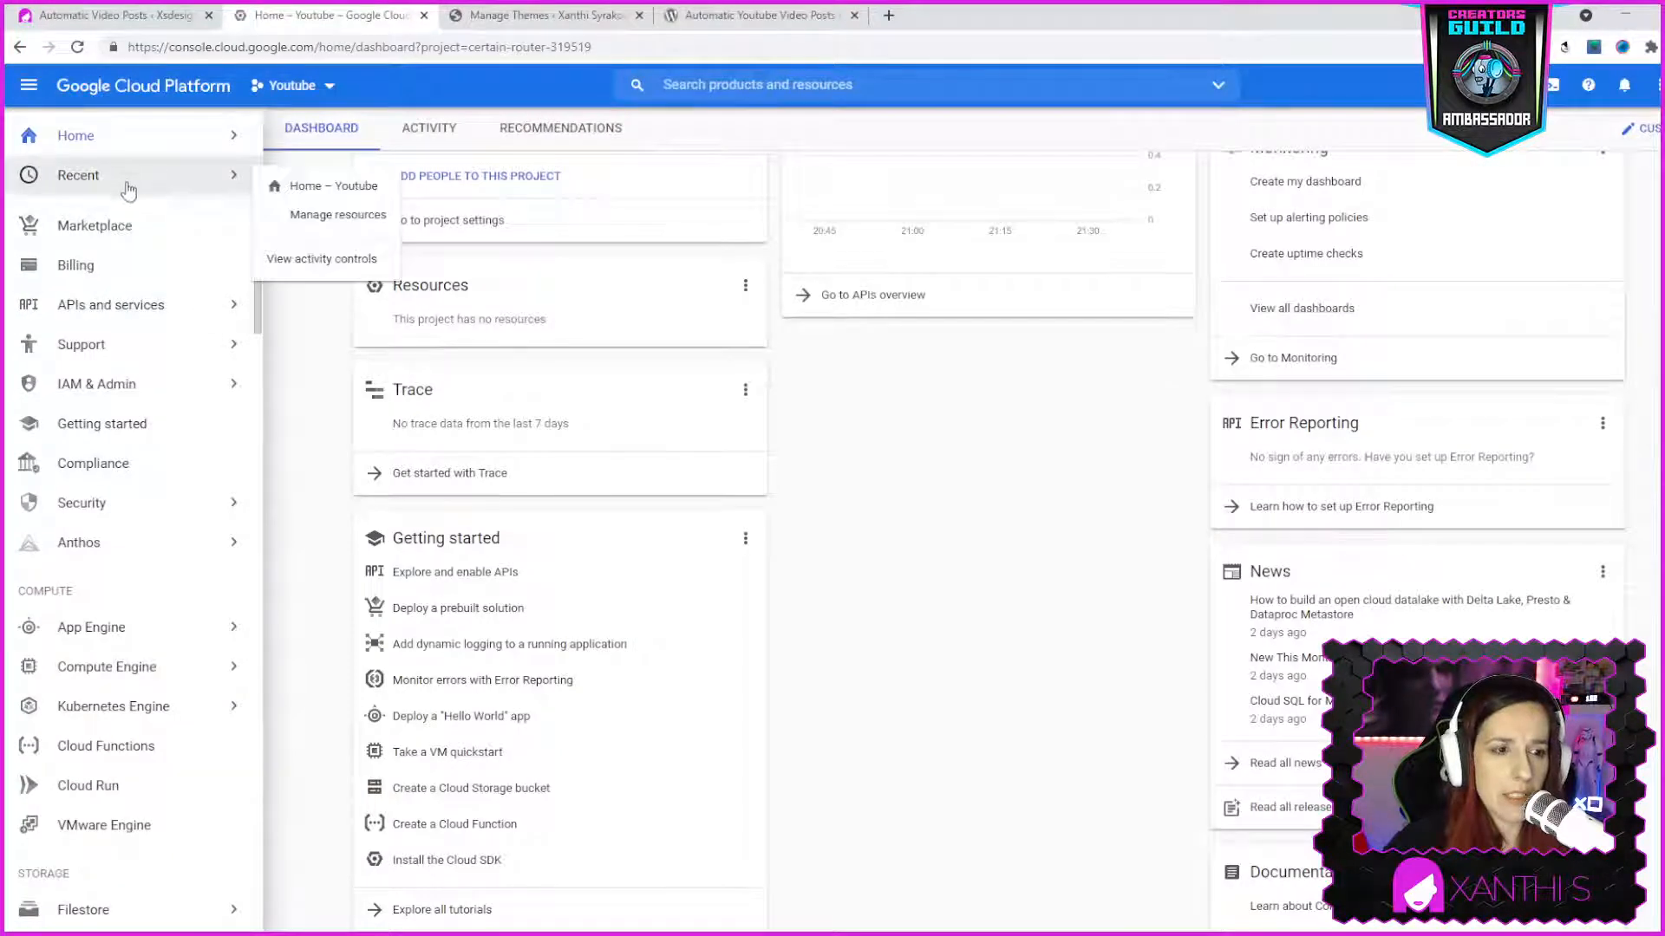
pyautogui.click(94, 305)
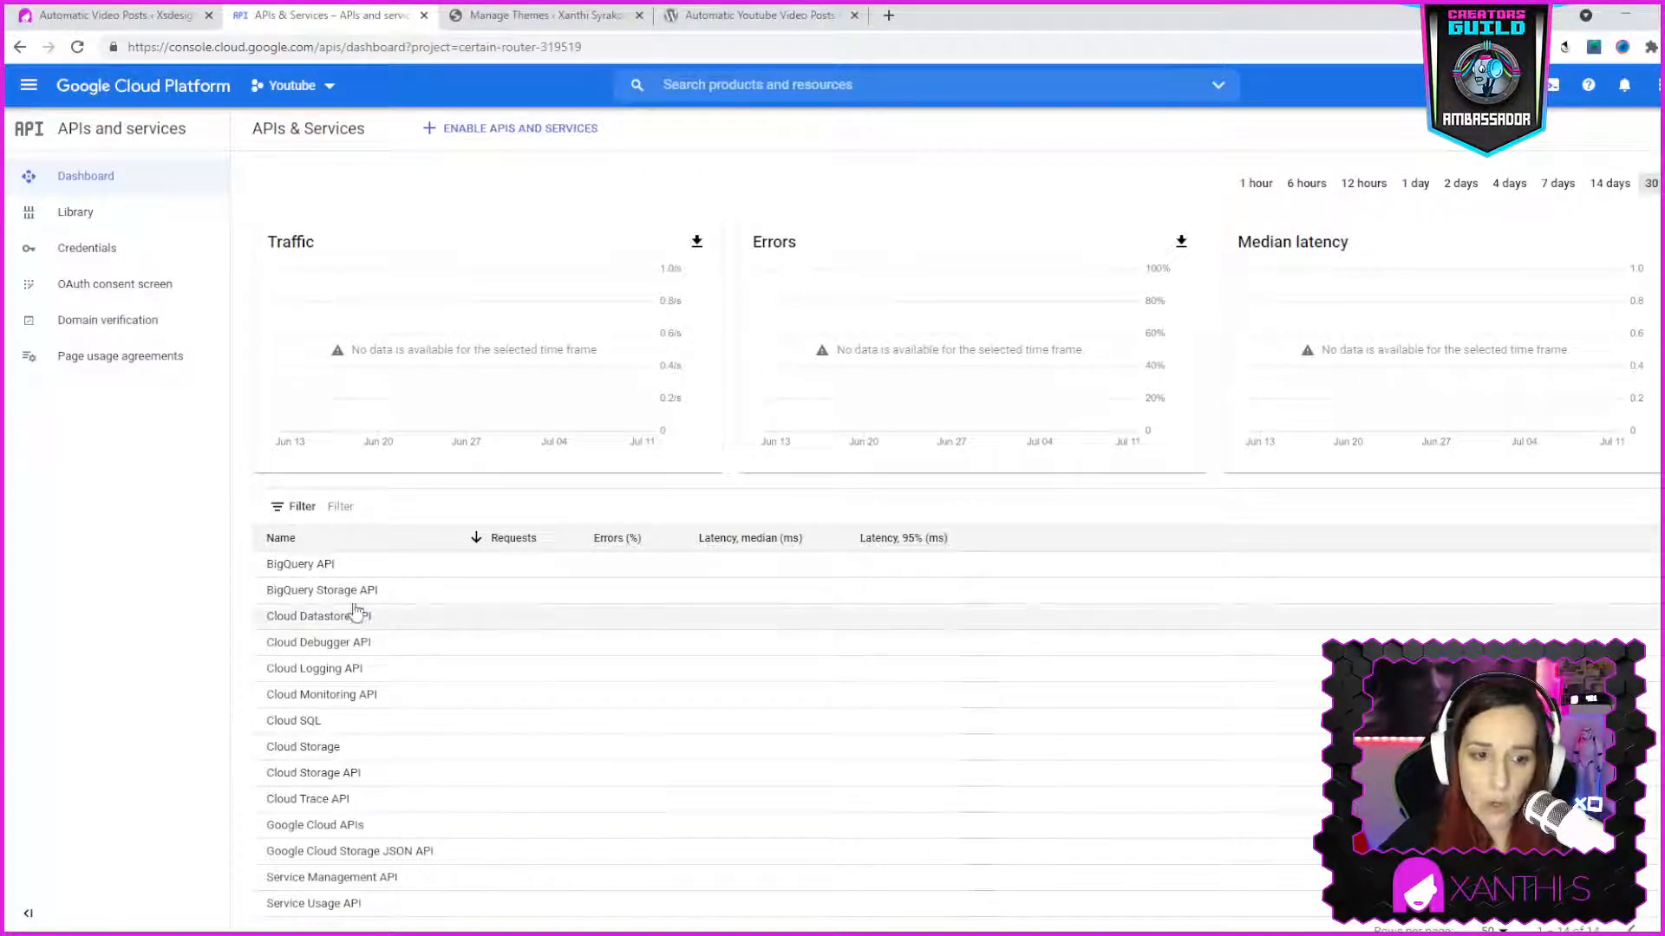
pyautogui.scroll(-1, 360, 772)
pyautogui.scroll(1, 410, 754)
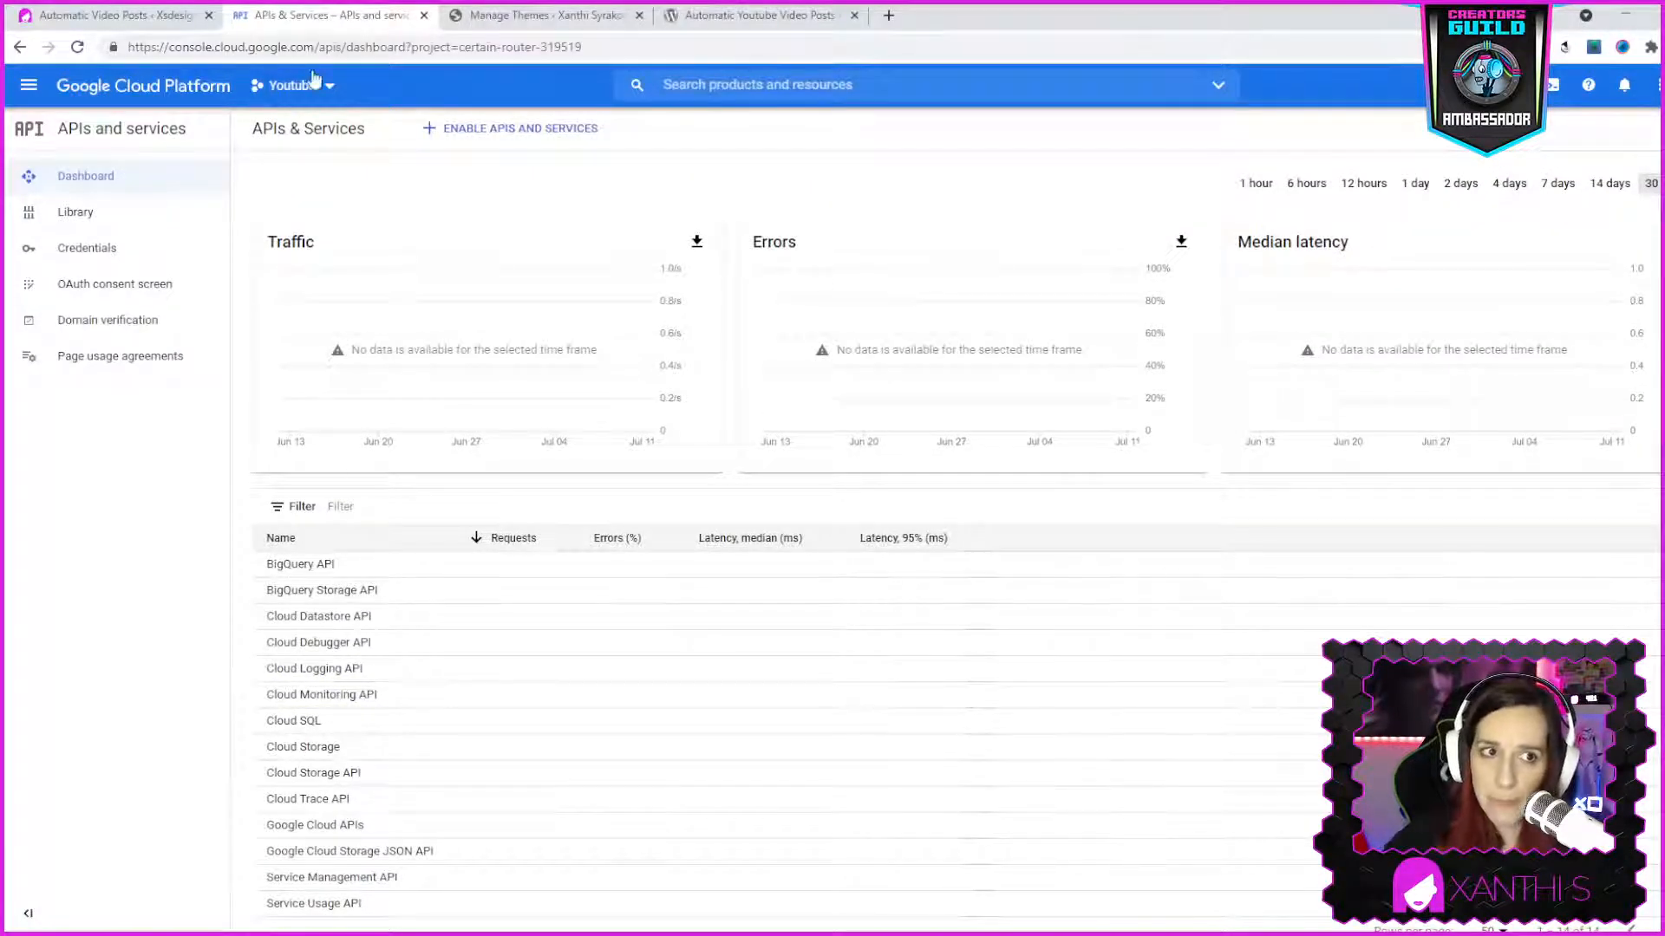
pyautogui.click(476, 144)
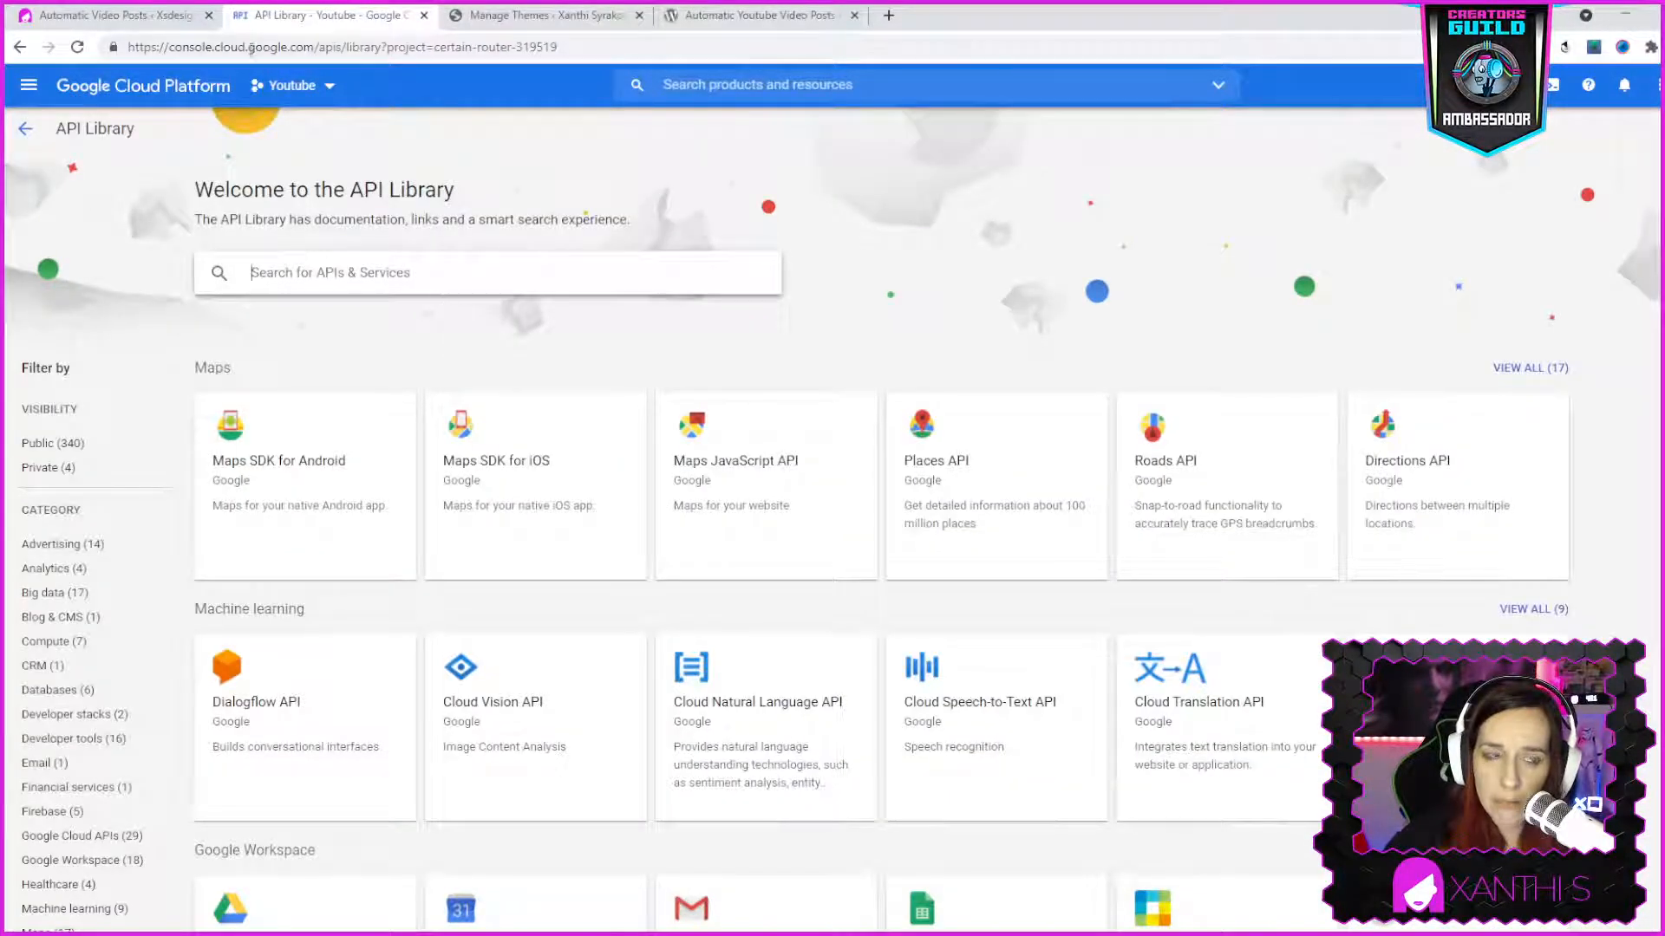
pyautogui.click(20, 46)
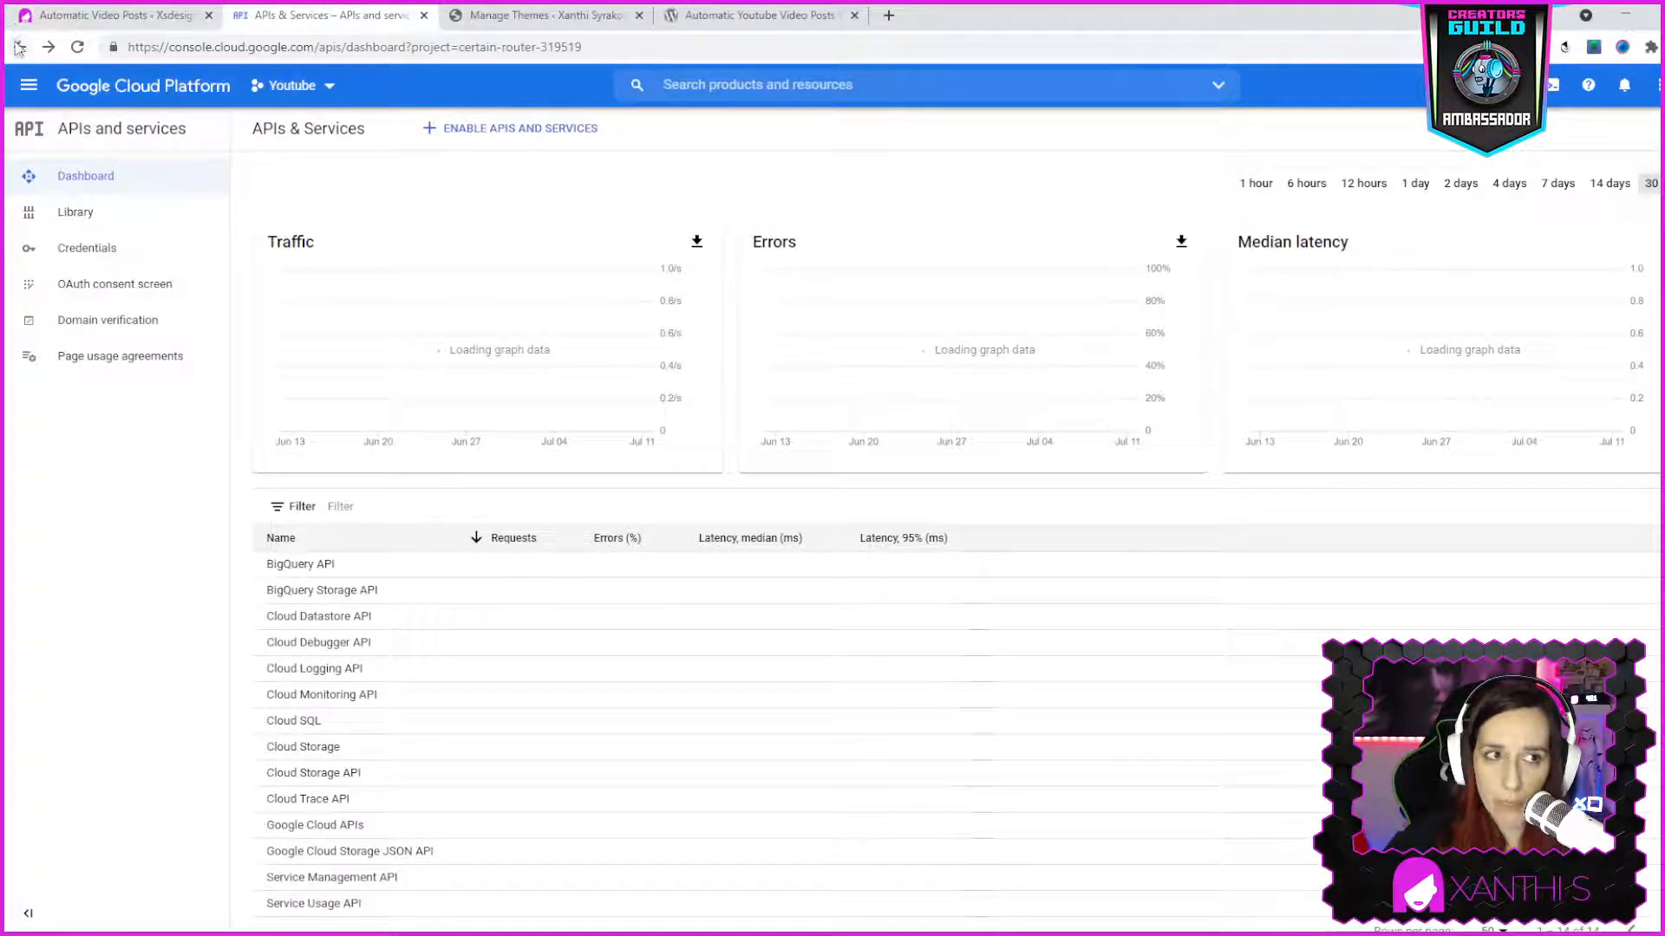
pyautogui.click(18, 47)
pyautogui.click(28, 85)
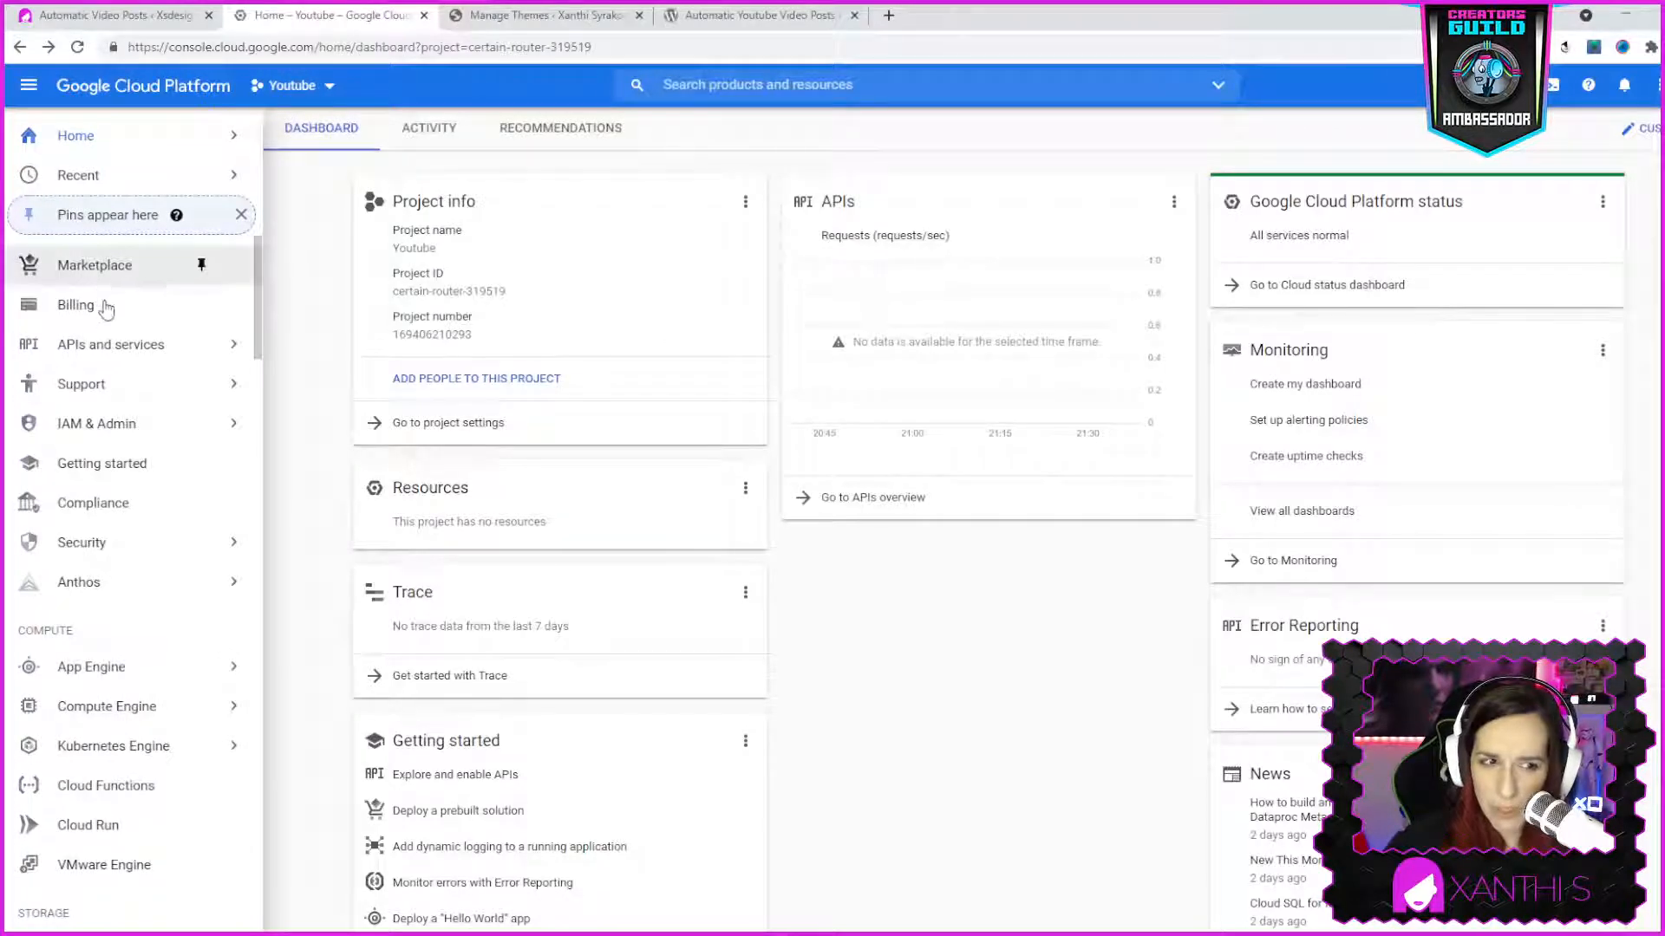
pyautogui.click(908, 508)
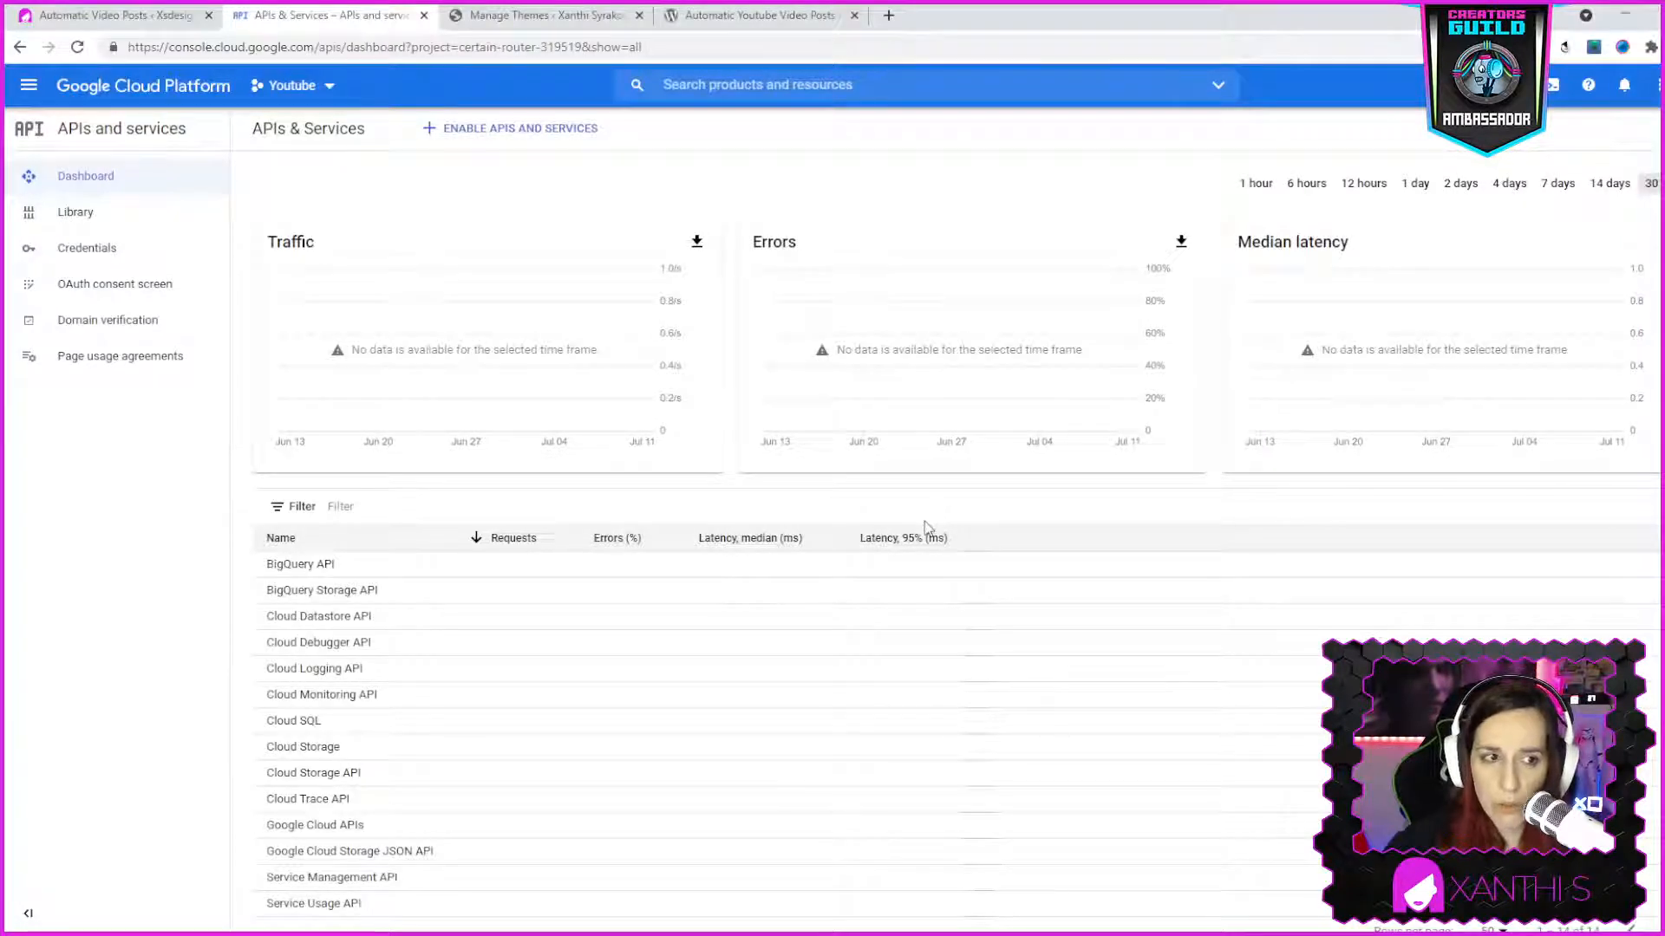
# Search the console for youtube and enable YouTube Data API v3 for the Youtube project
pyautogui.click(882, 103)
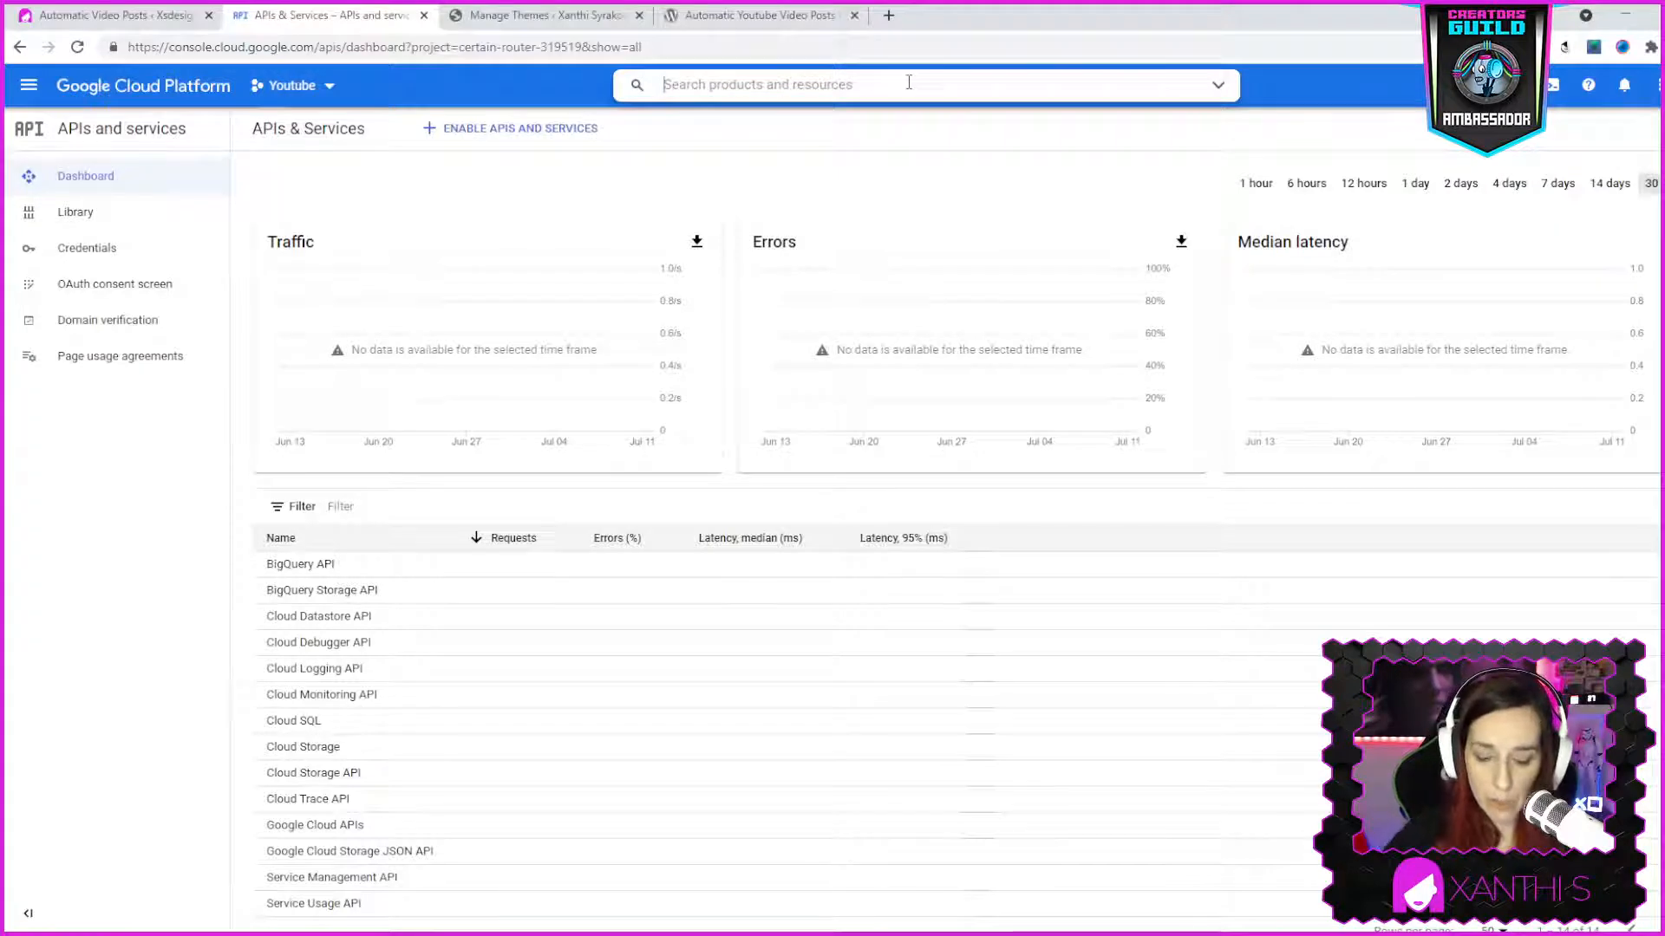
pyautogui.write('yout')
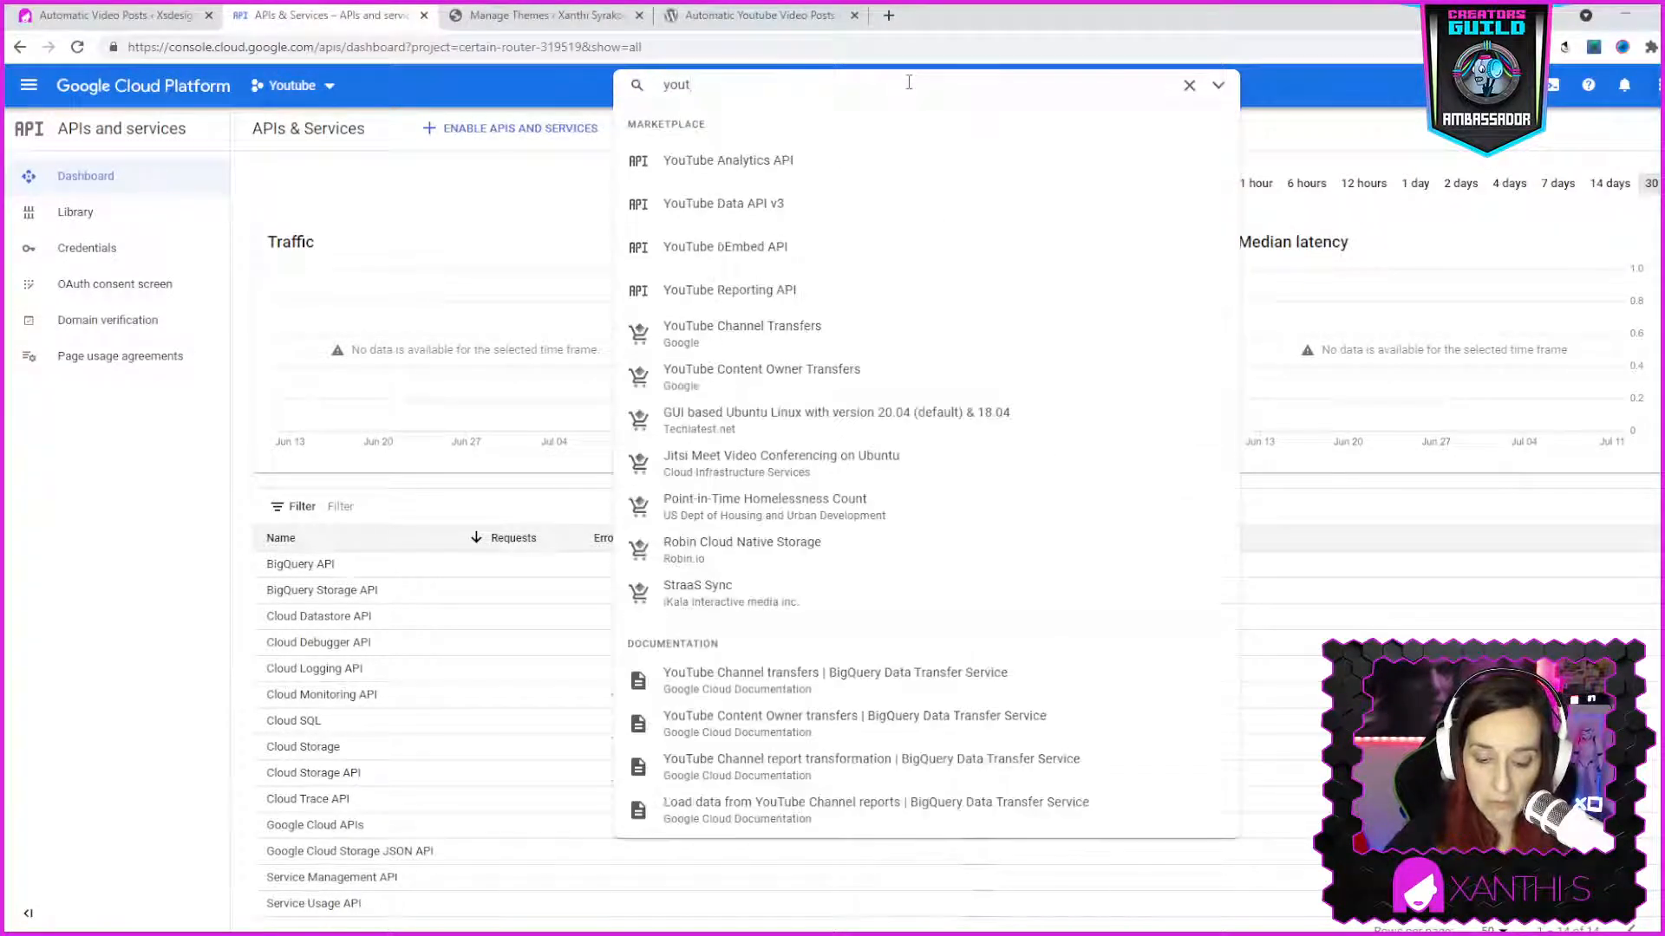
pyautogui.write('ube')
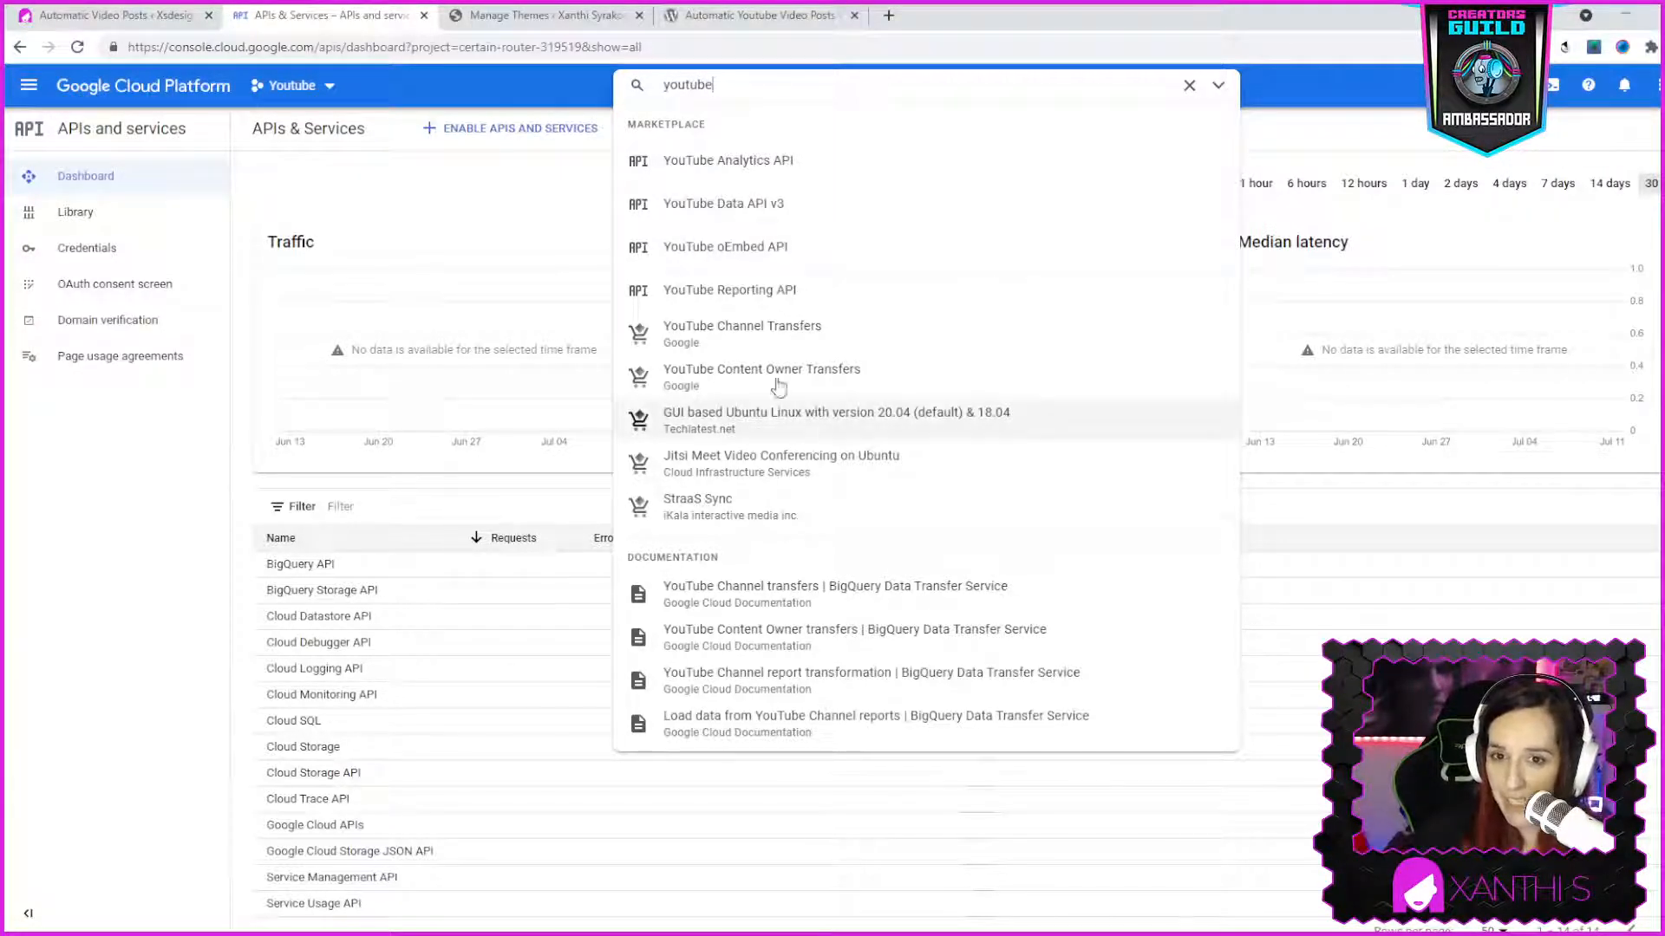
pyautogui.click(714, 215)
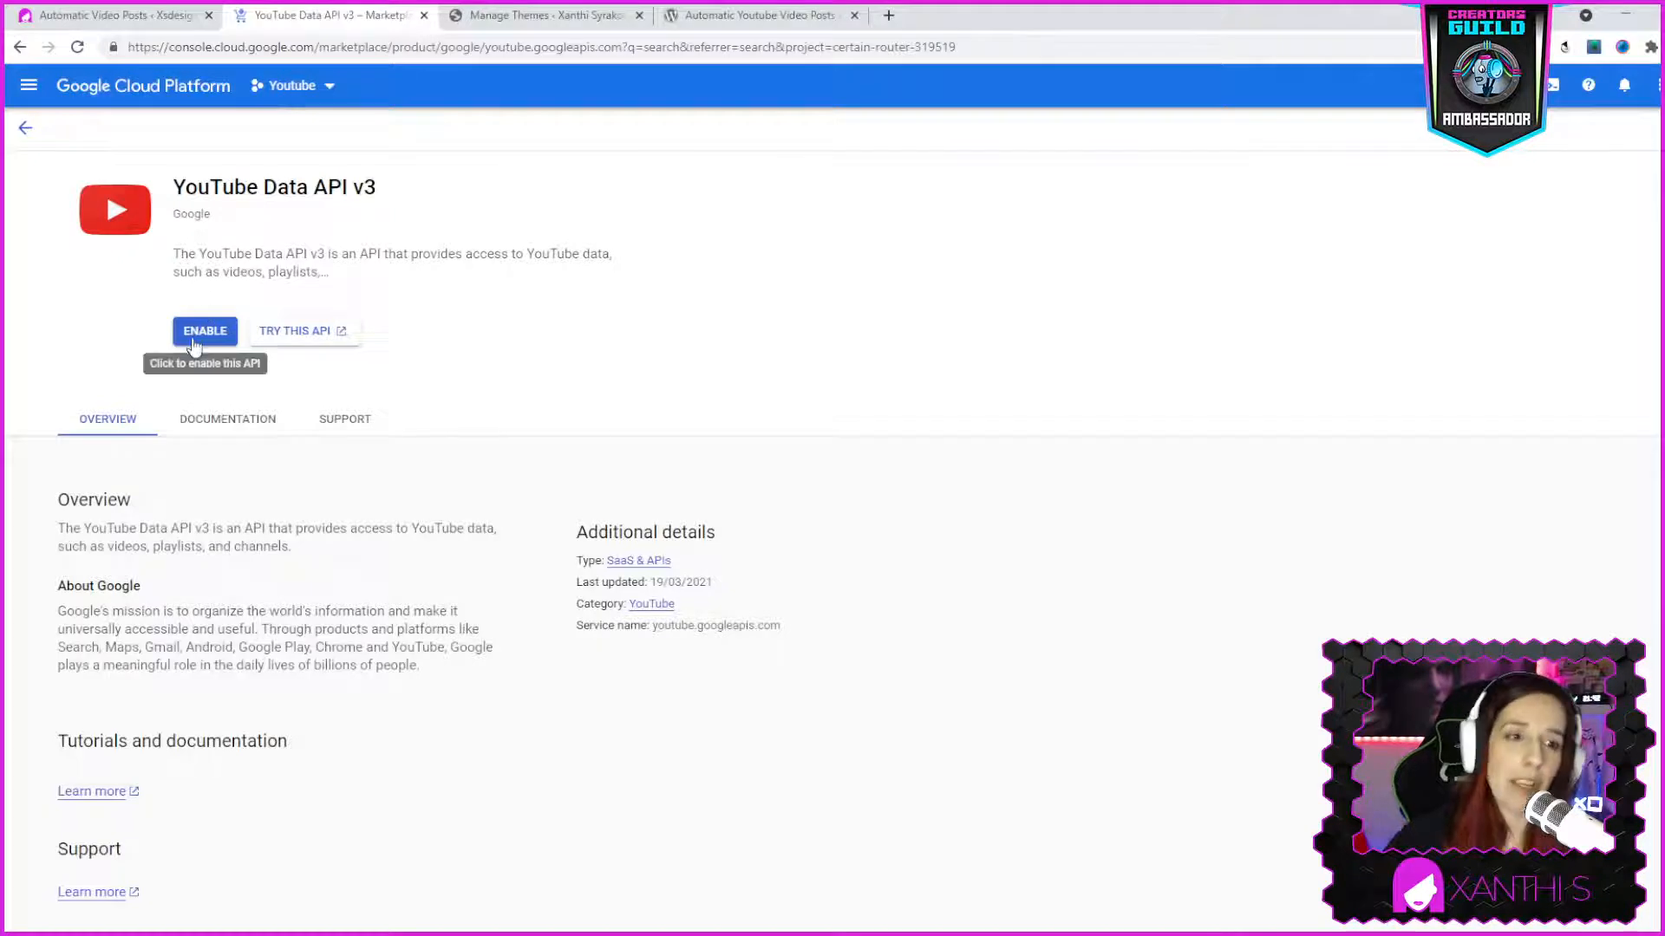
pyautogui.click(221, 332)
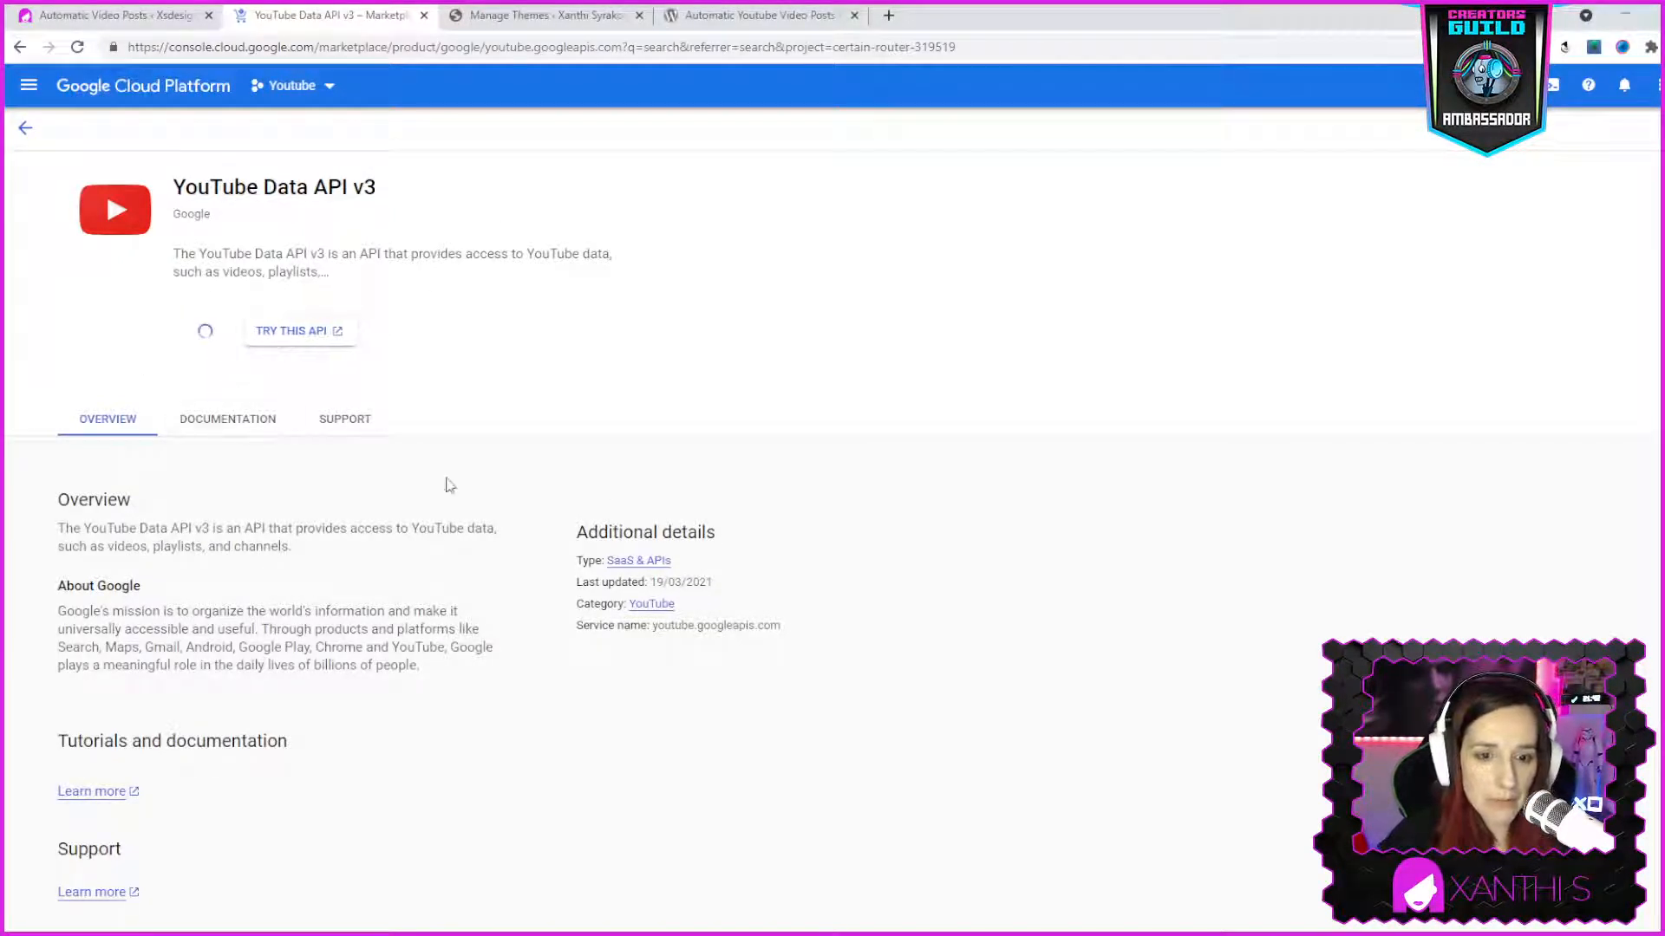
pyautogui.scroll(-5, 463, 711)
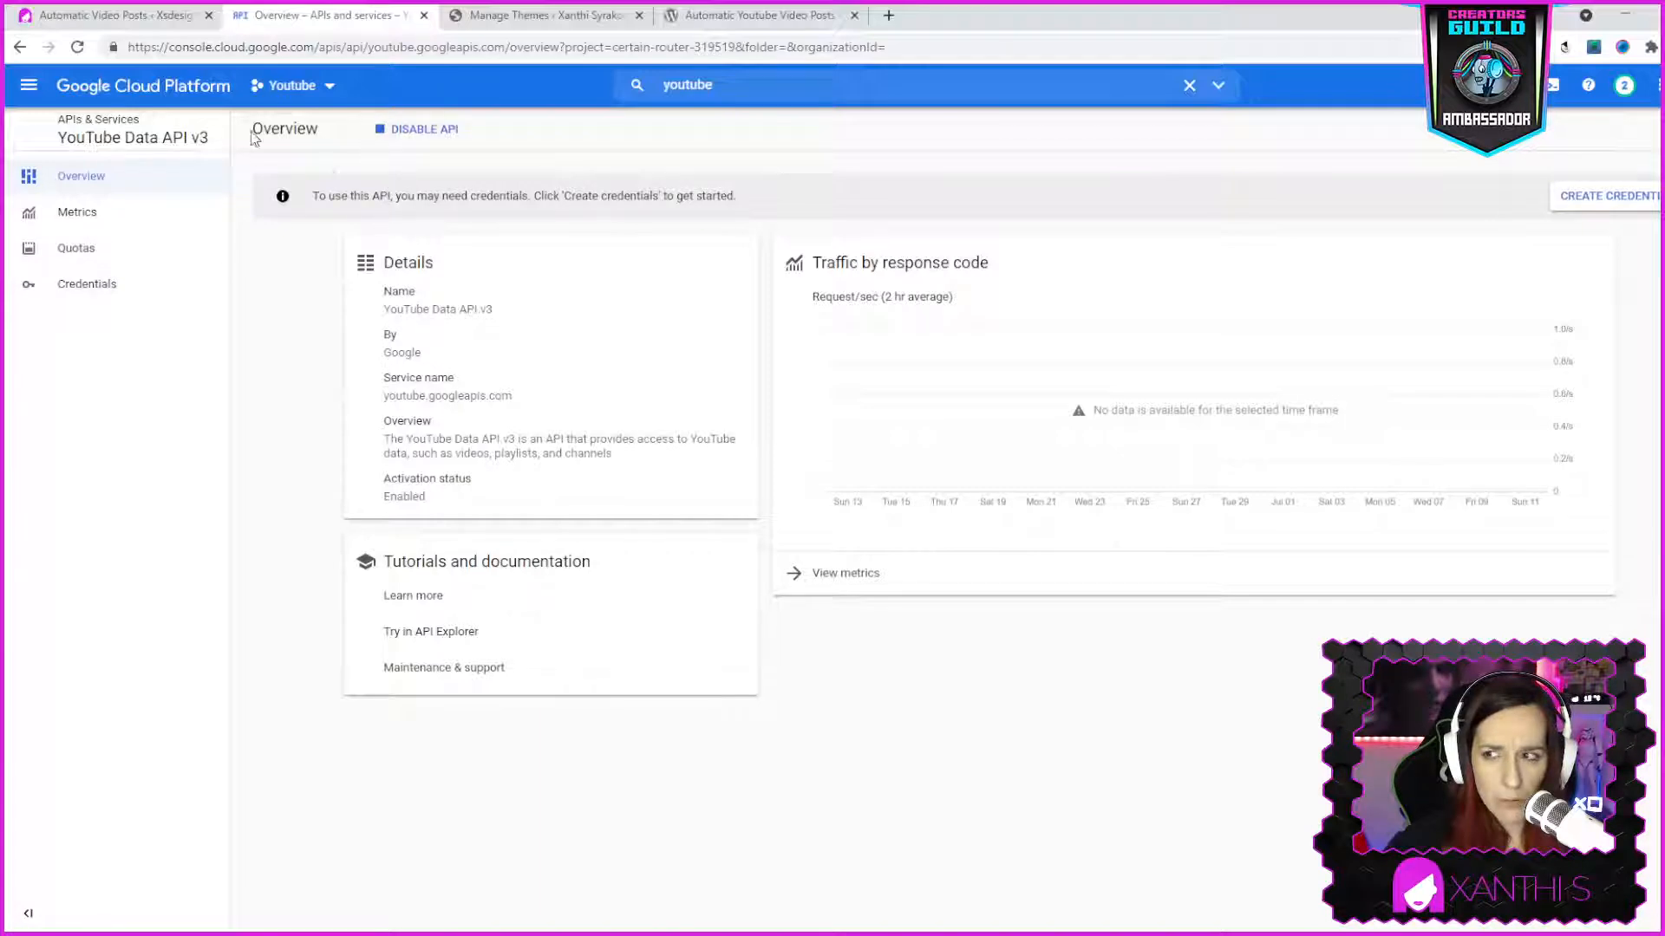
# Check the Google API Key field in the WordPress plugin's API settings
pyautogui.click(149, 16)
pyautogui.click(684, 327)
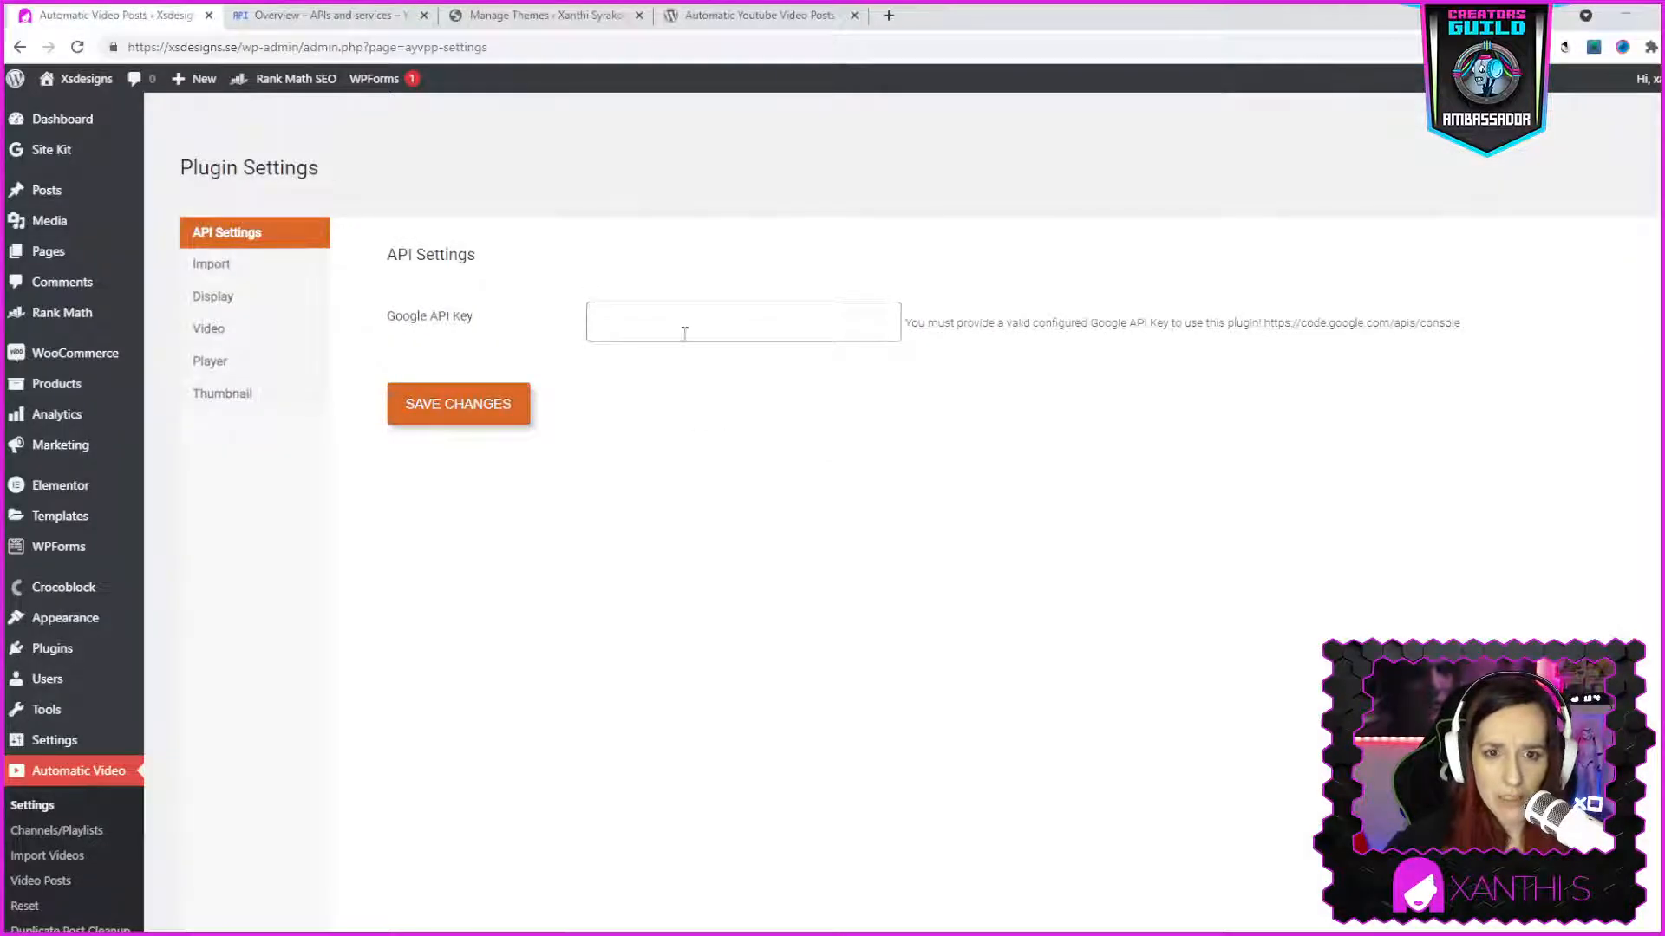
pyautogui.click(683, 358)
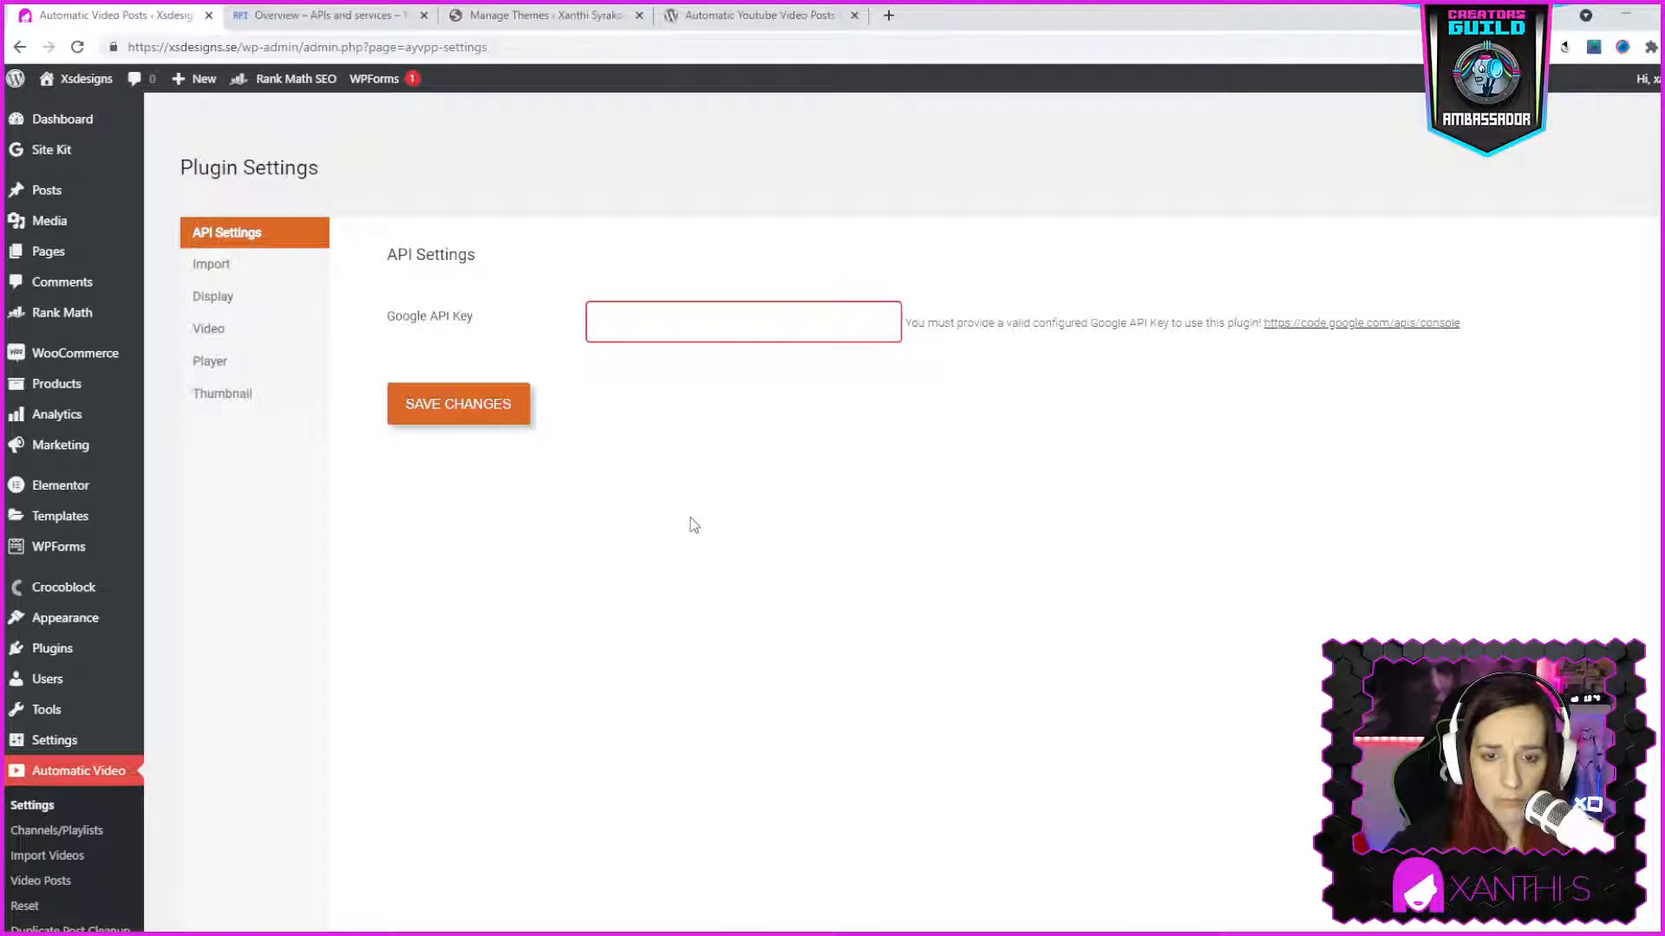
pyautogui.click(727, 249)
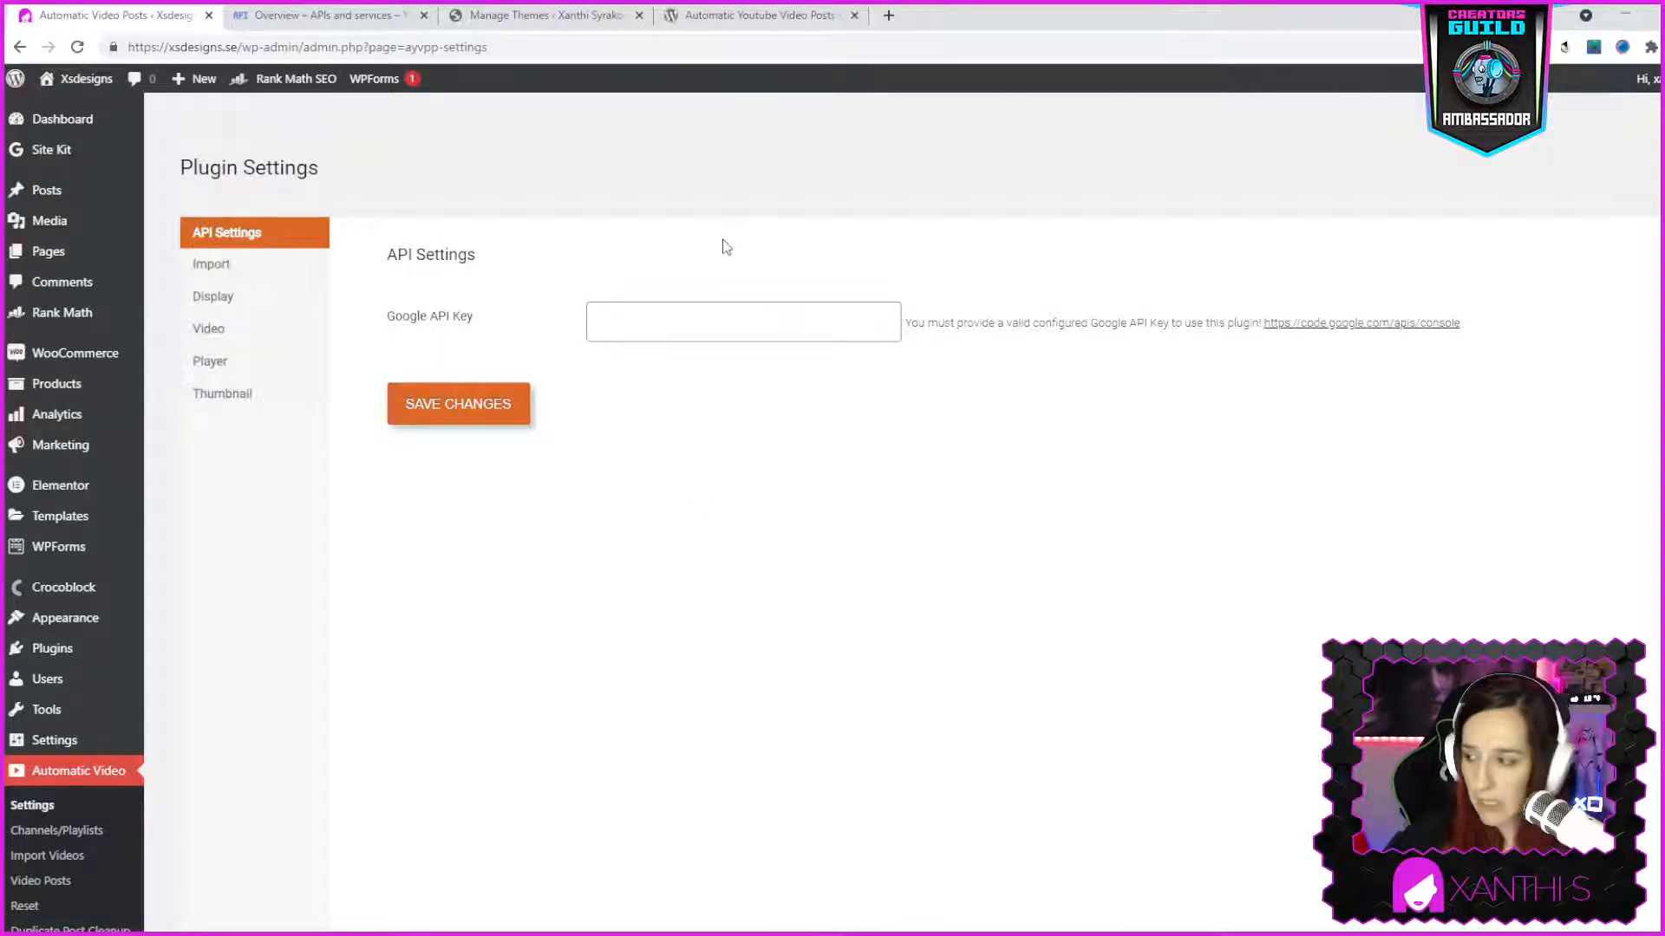
# Create an API key in the YouTube Data API v3 credentials in Google Cloud and copy it
pyautogui.click(330, 15)
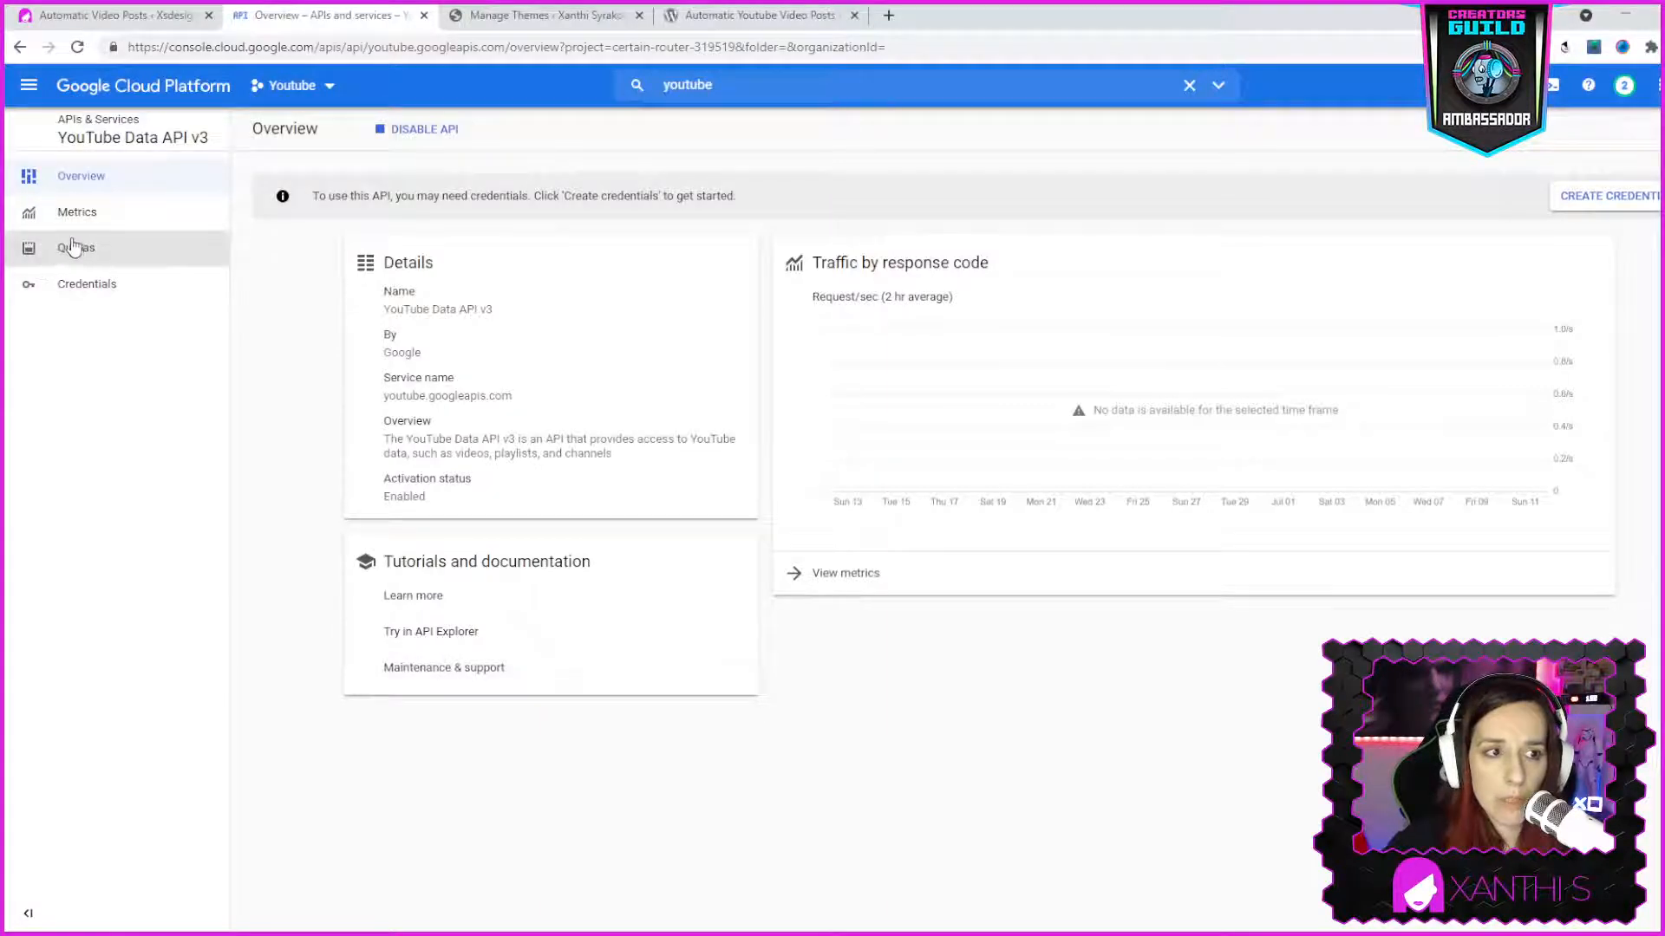
pyautogui.click(96, 289)
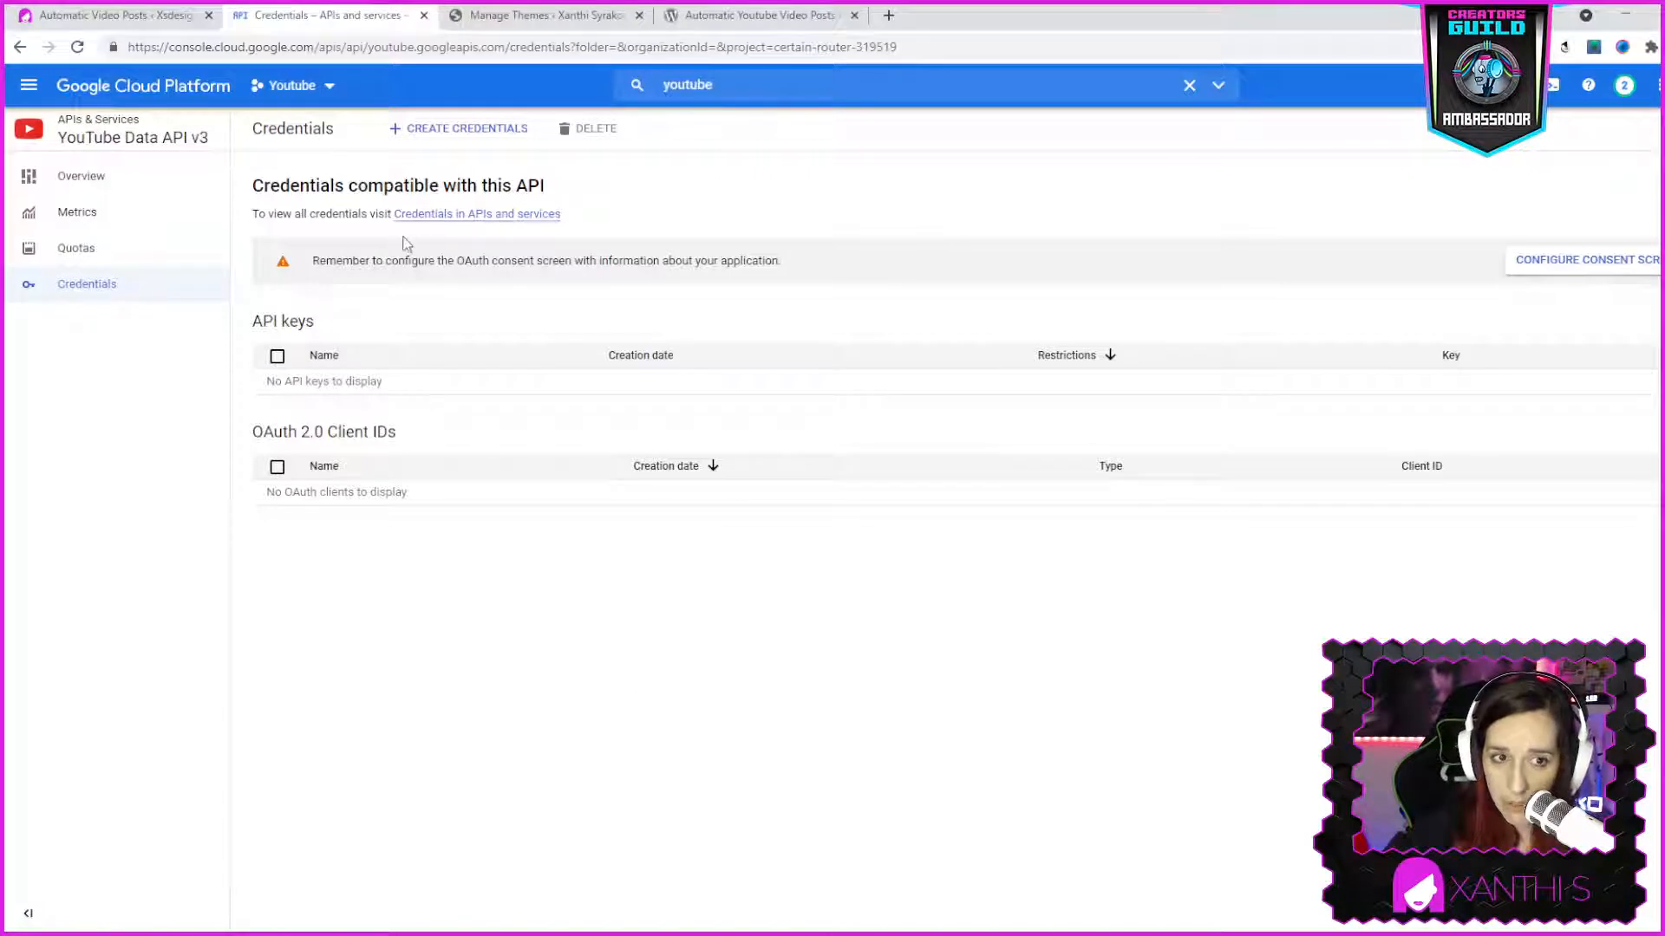
pyautogui.click(438, 132)
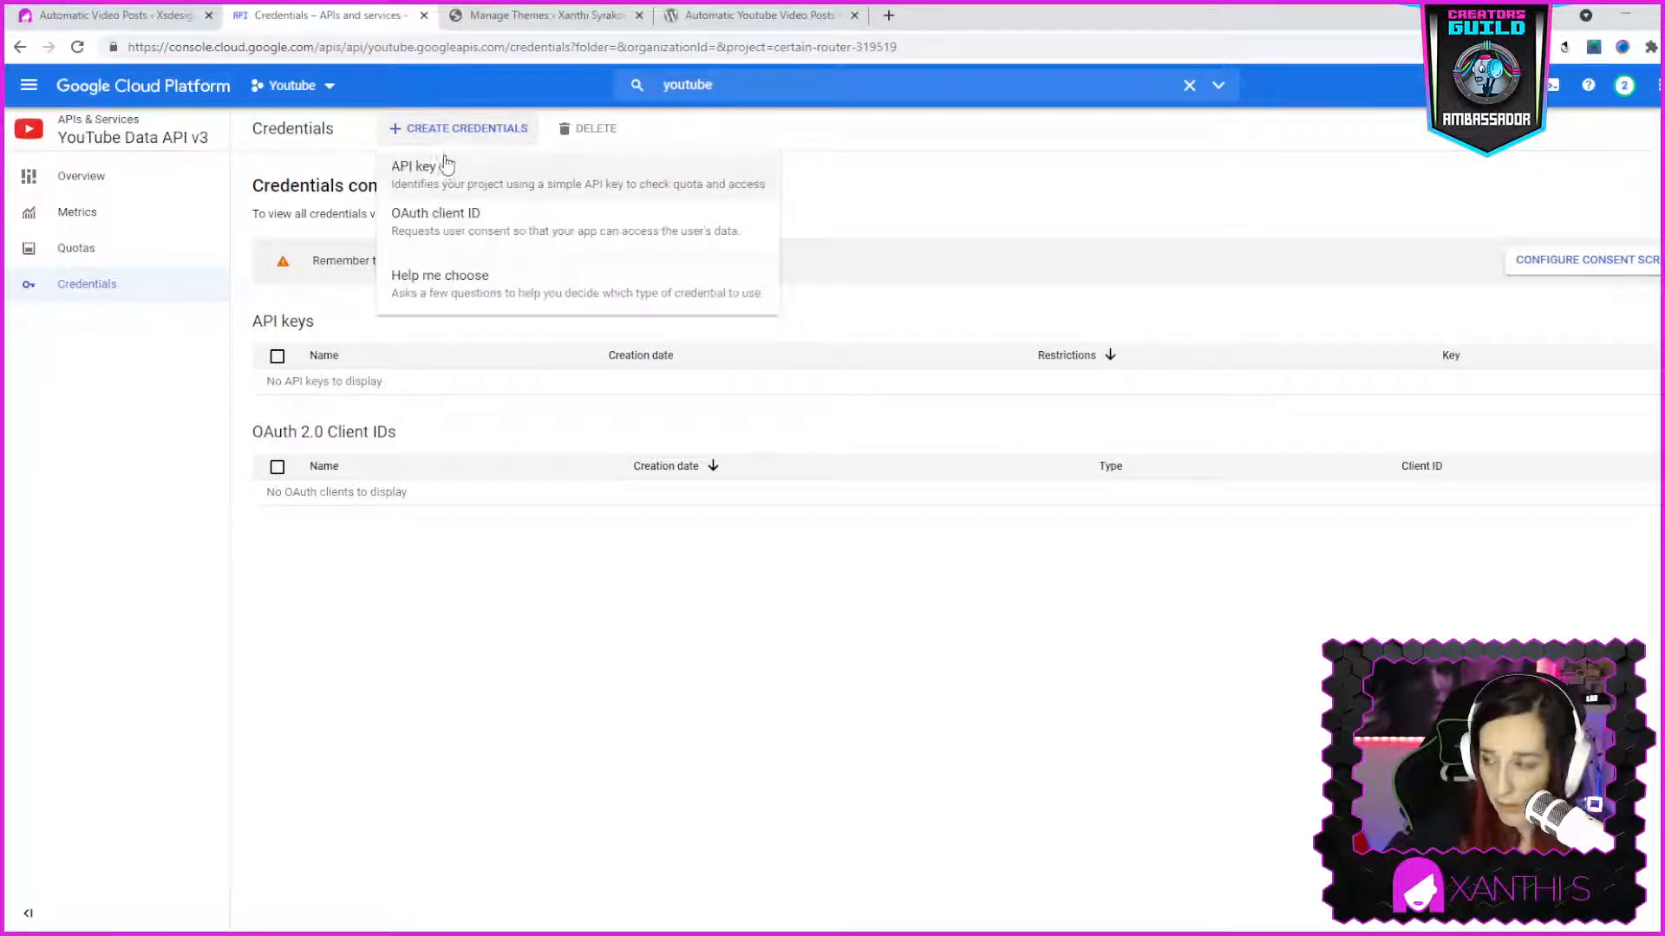
pyautogui.click(449, 174)
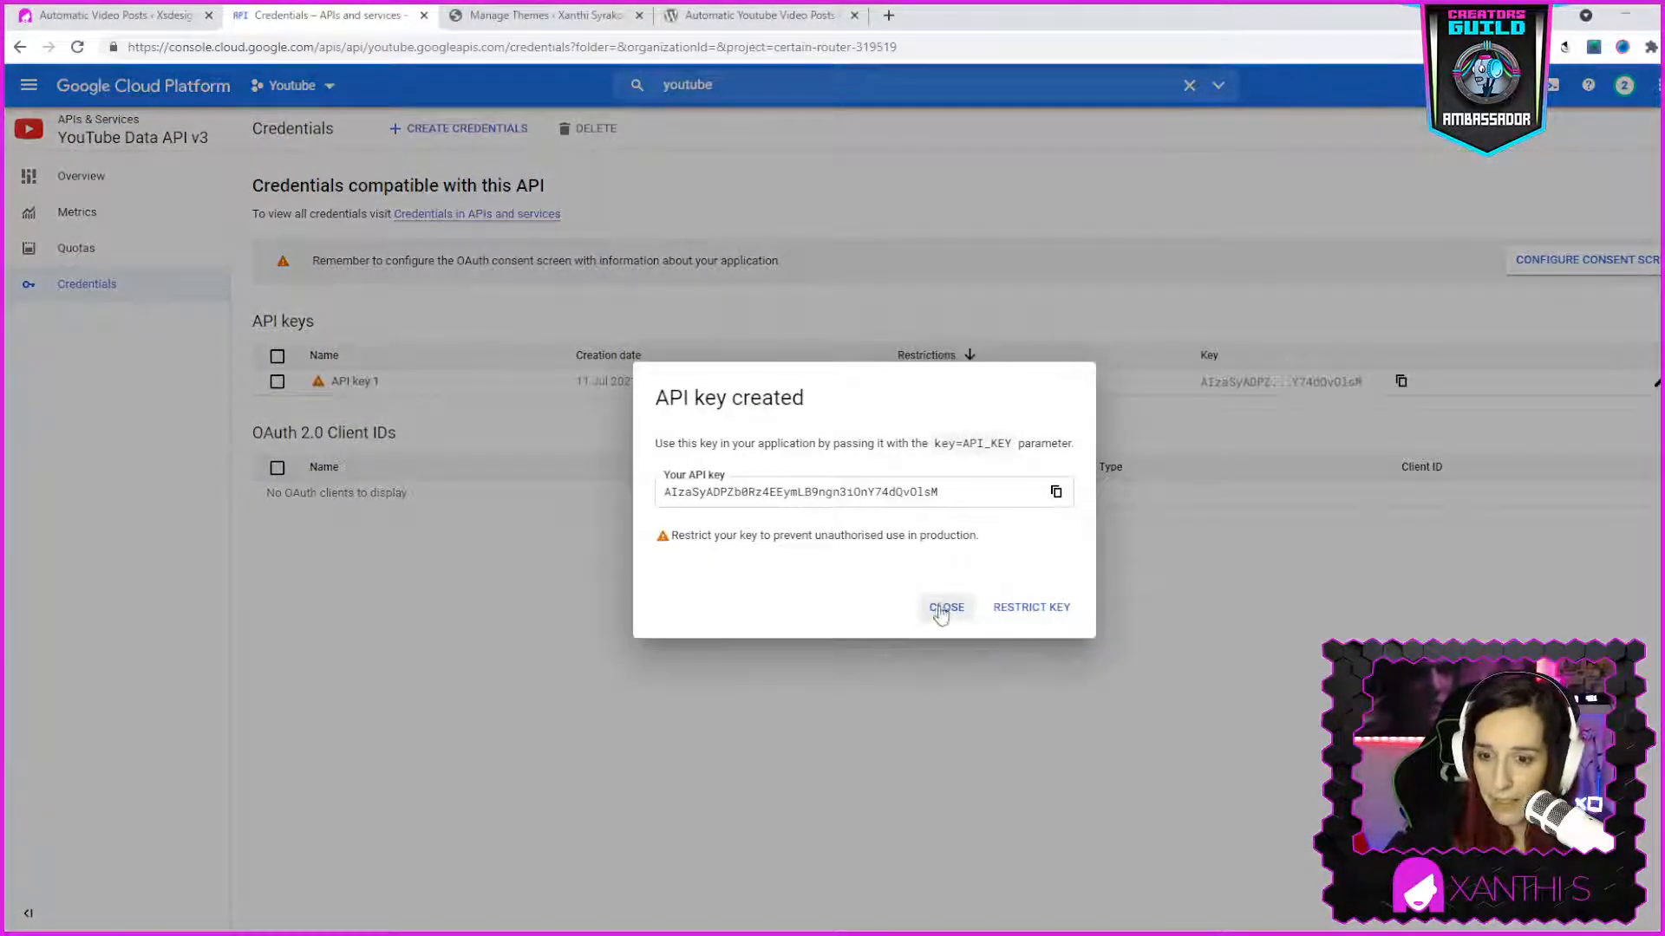
pyautogui.click(1056, 491)
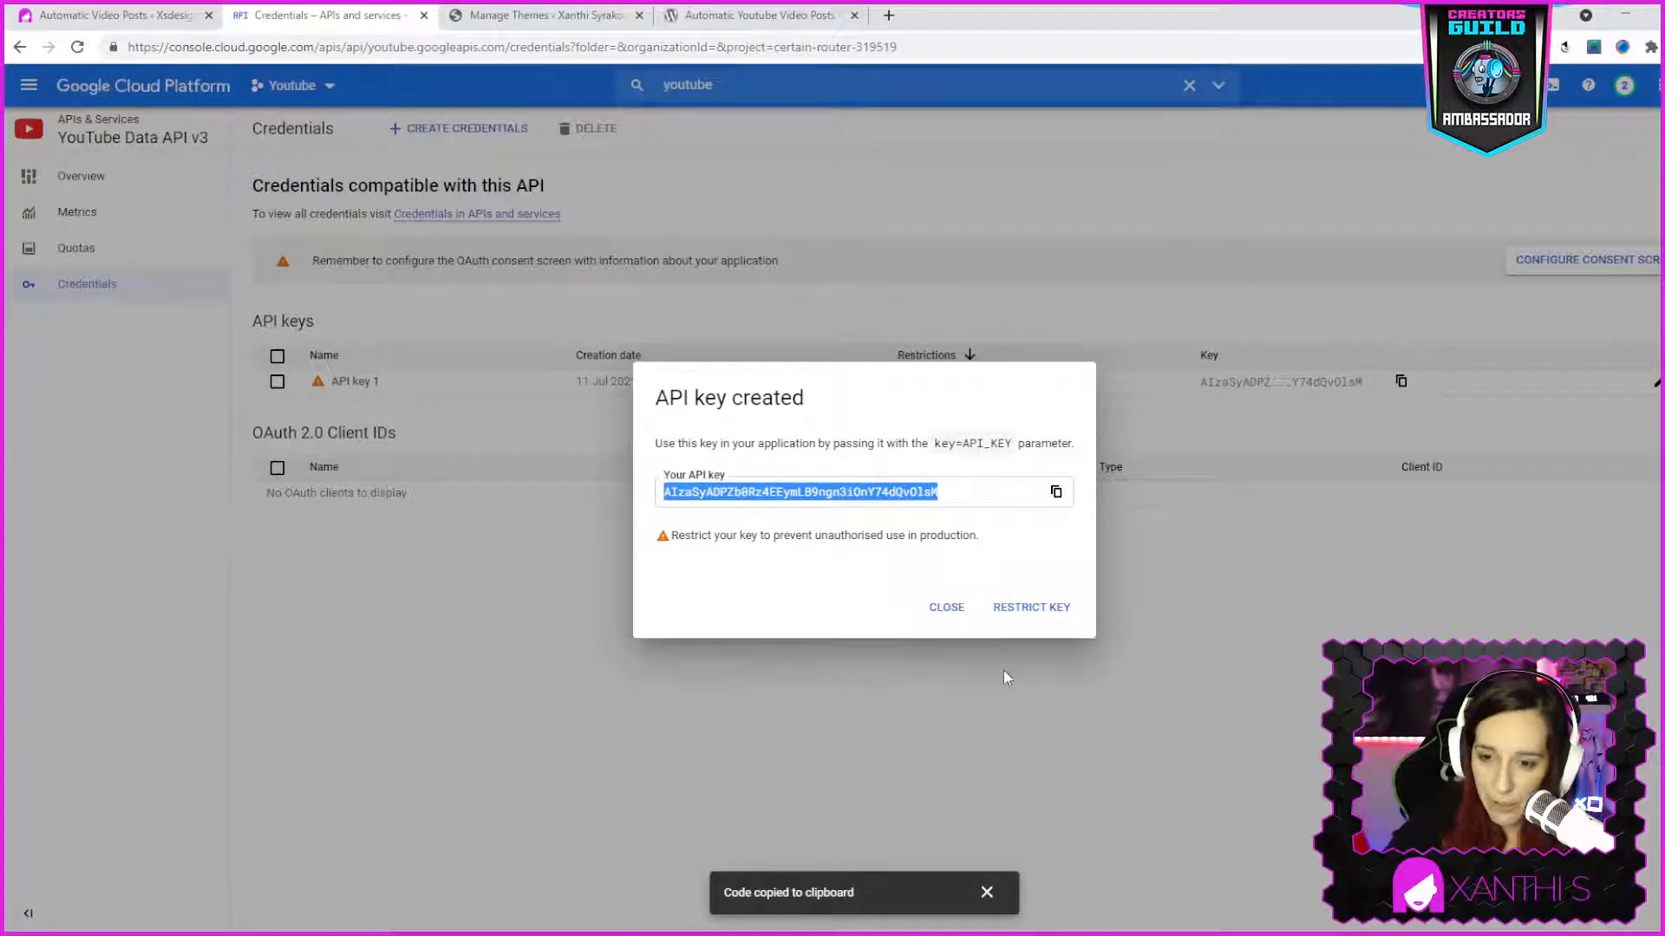
pyautogui.click(947, 607)
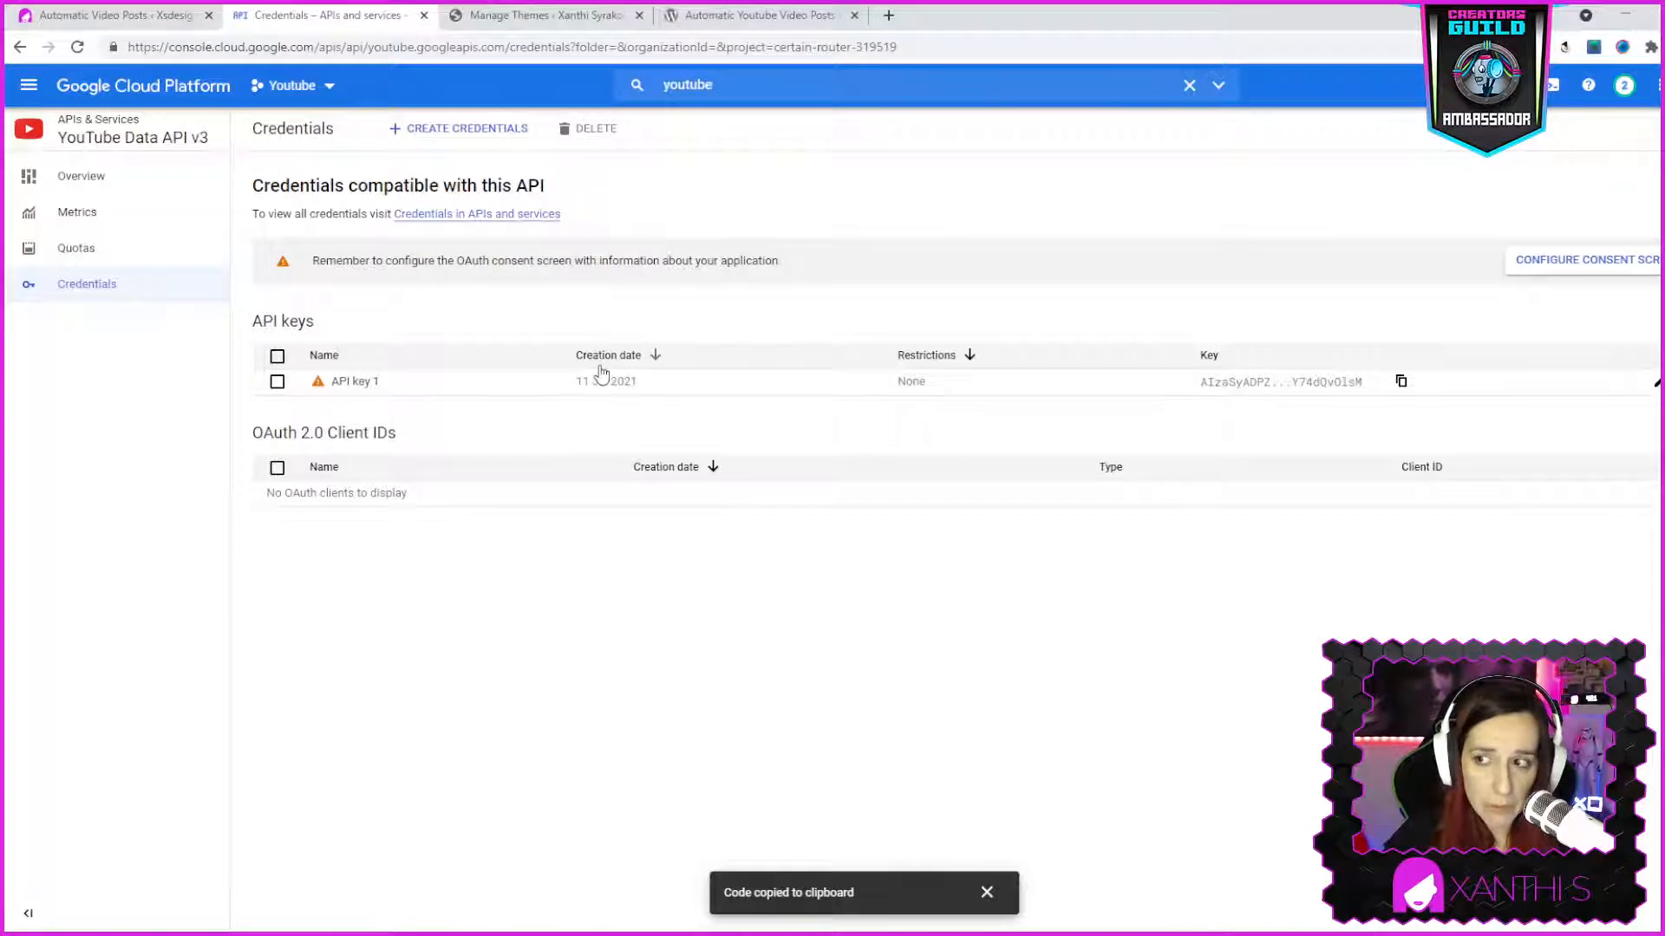
# Start configuring the project's OAuth consent screen with External as the user type
pyautogui.click(1643, 267)
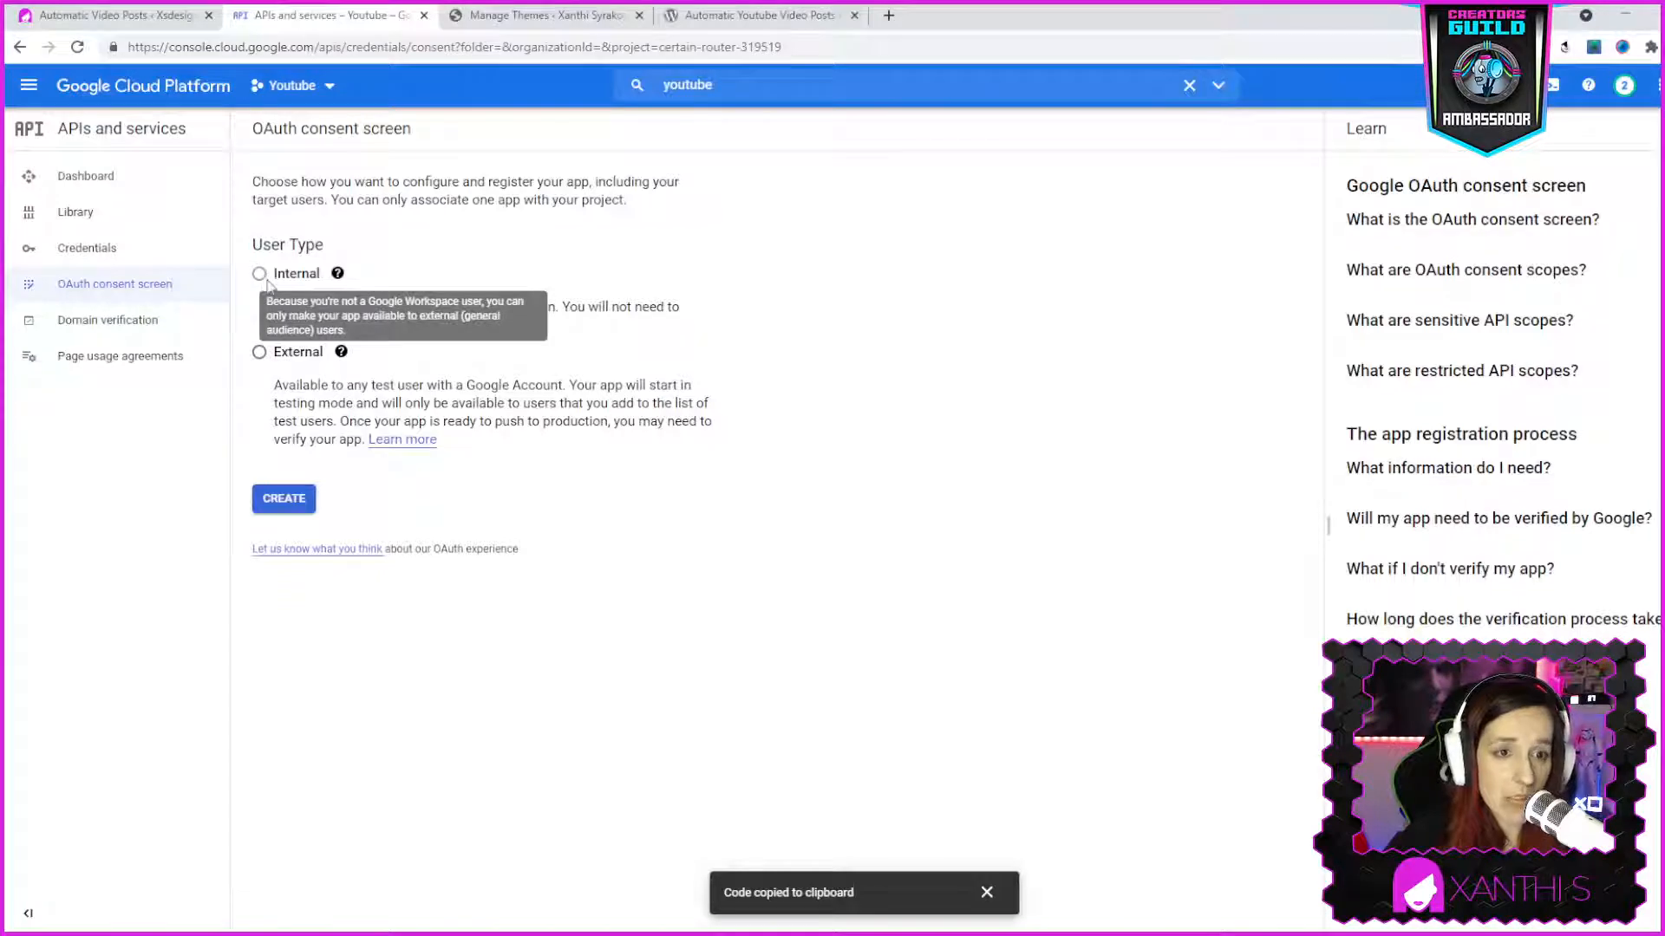
pyautogui.click(260, 352)
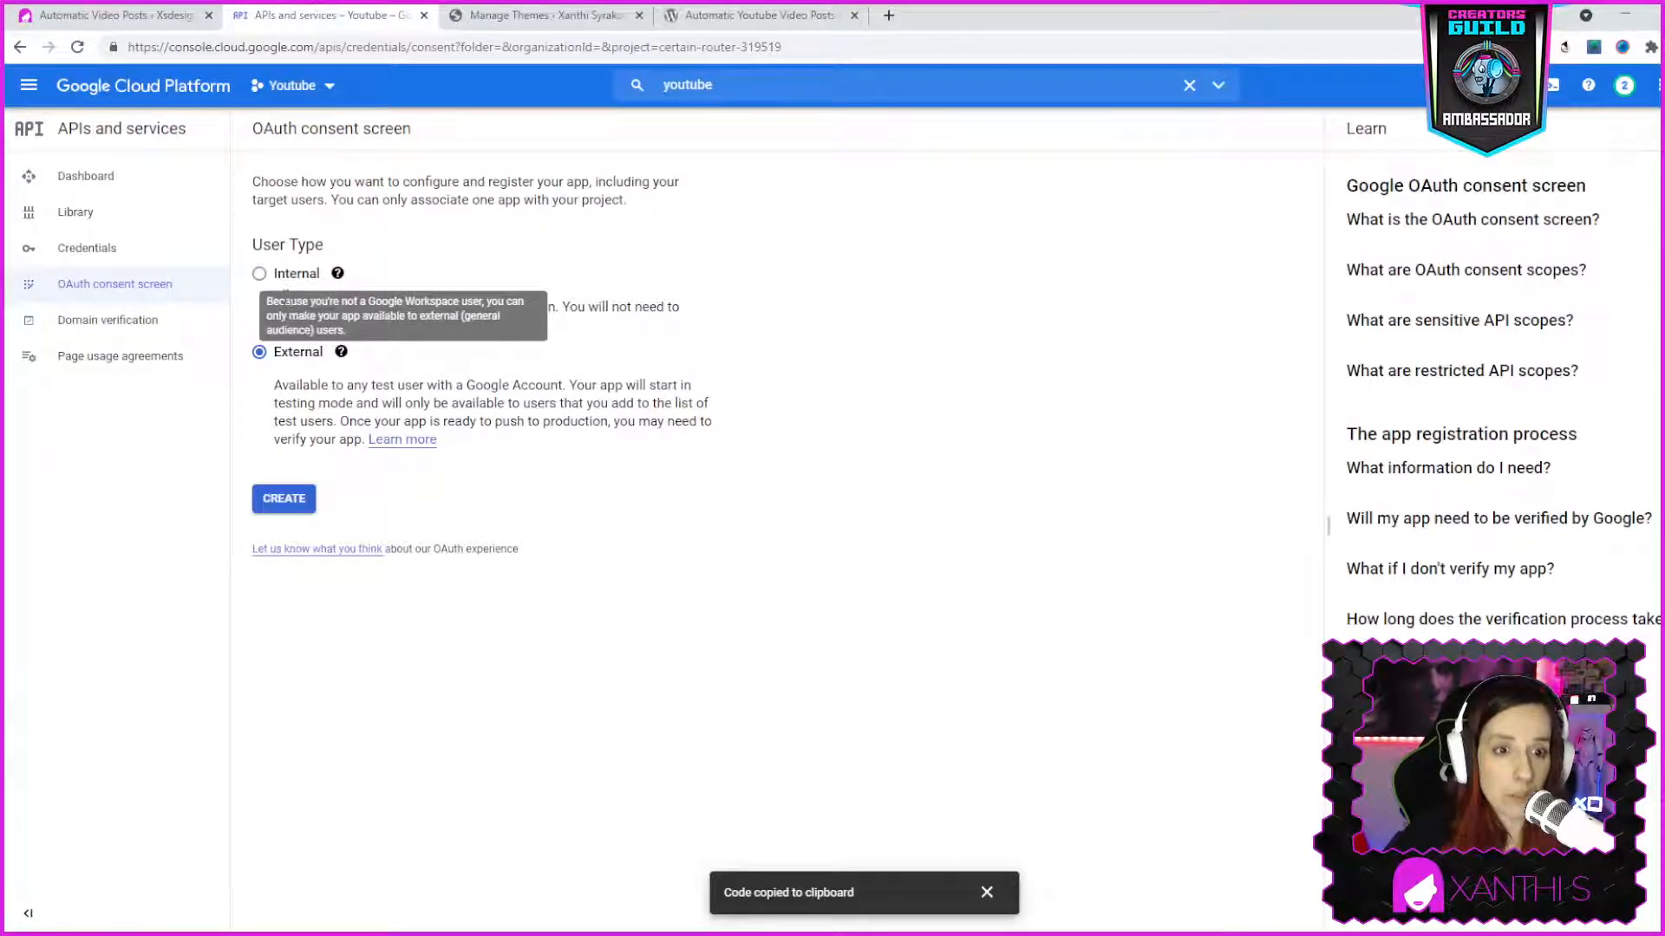
pyautogui.click(280, 500)
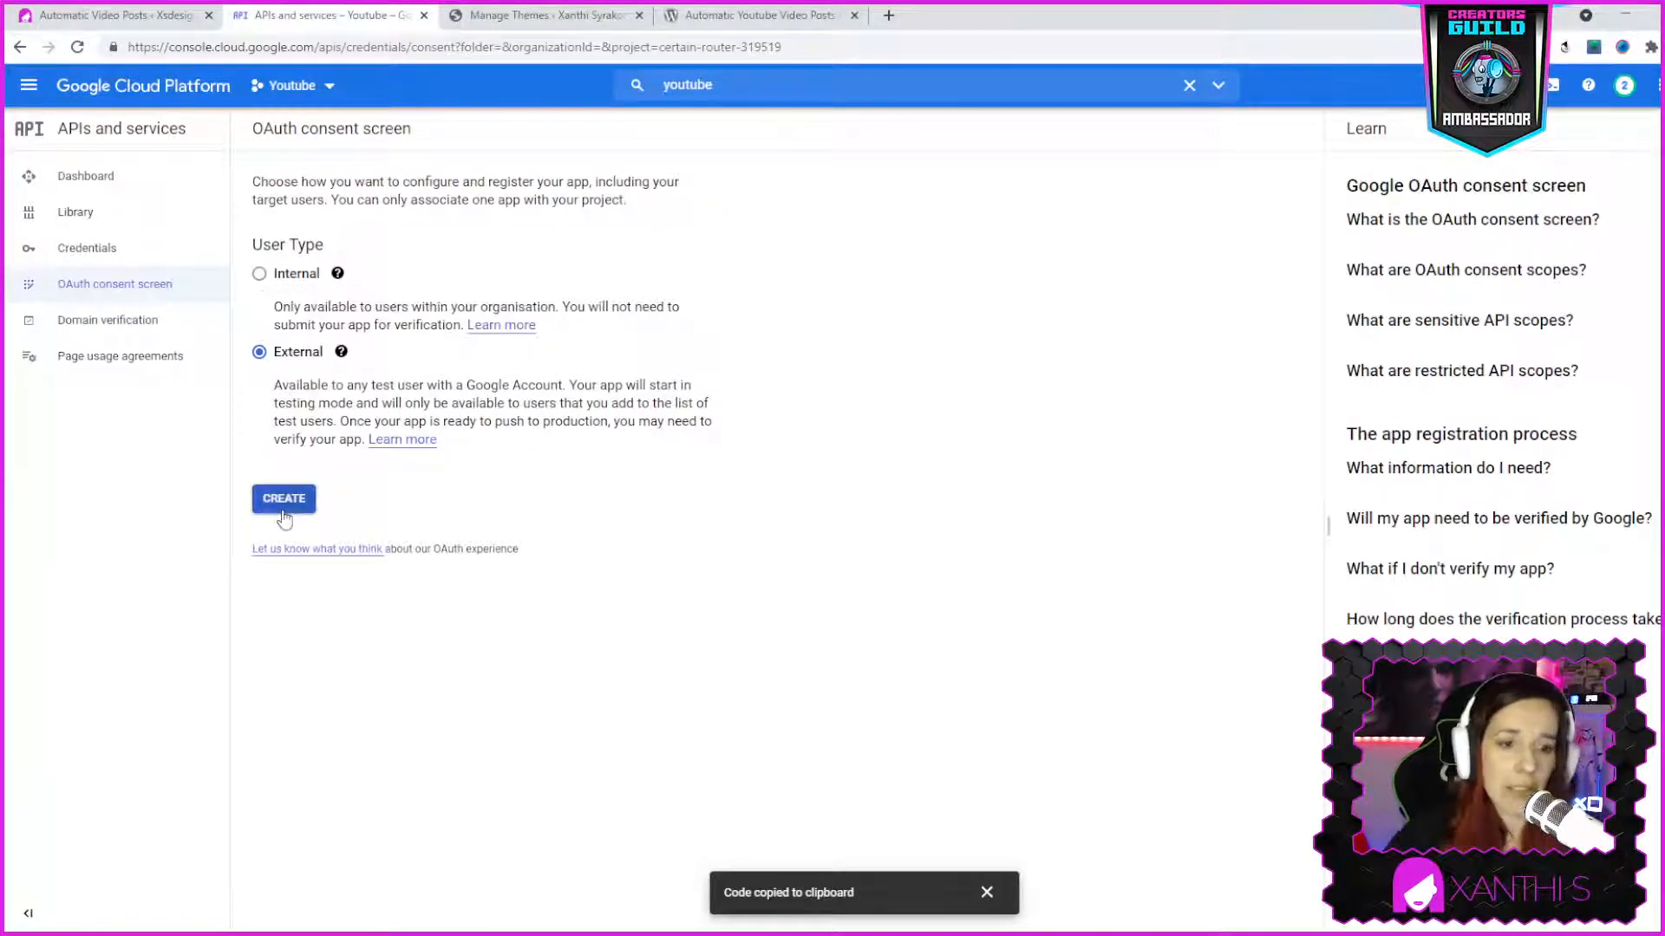
# Return to the WordPress plugin's API settings and paste the API key as the Google API Key
pyautogui.click(131, 13)
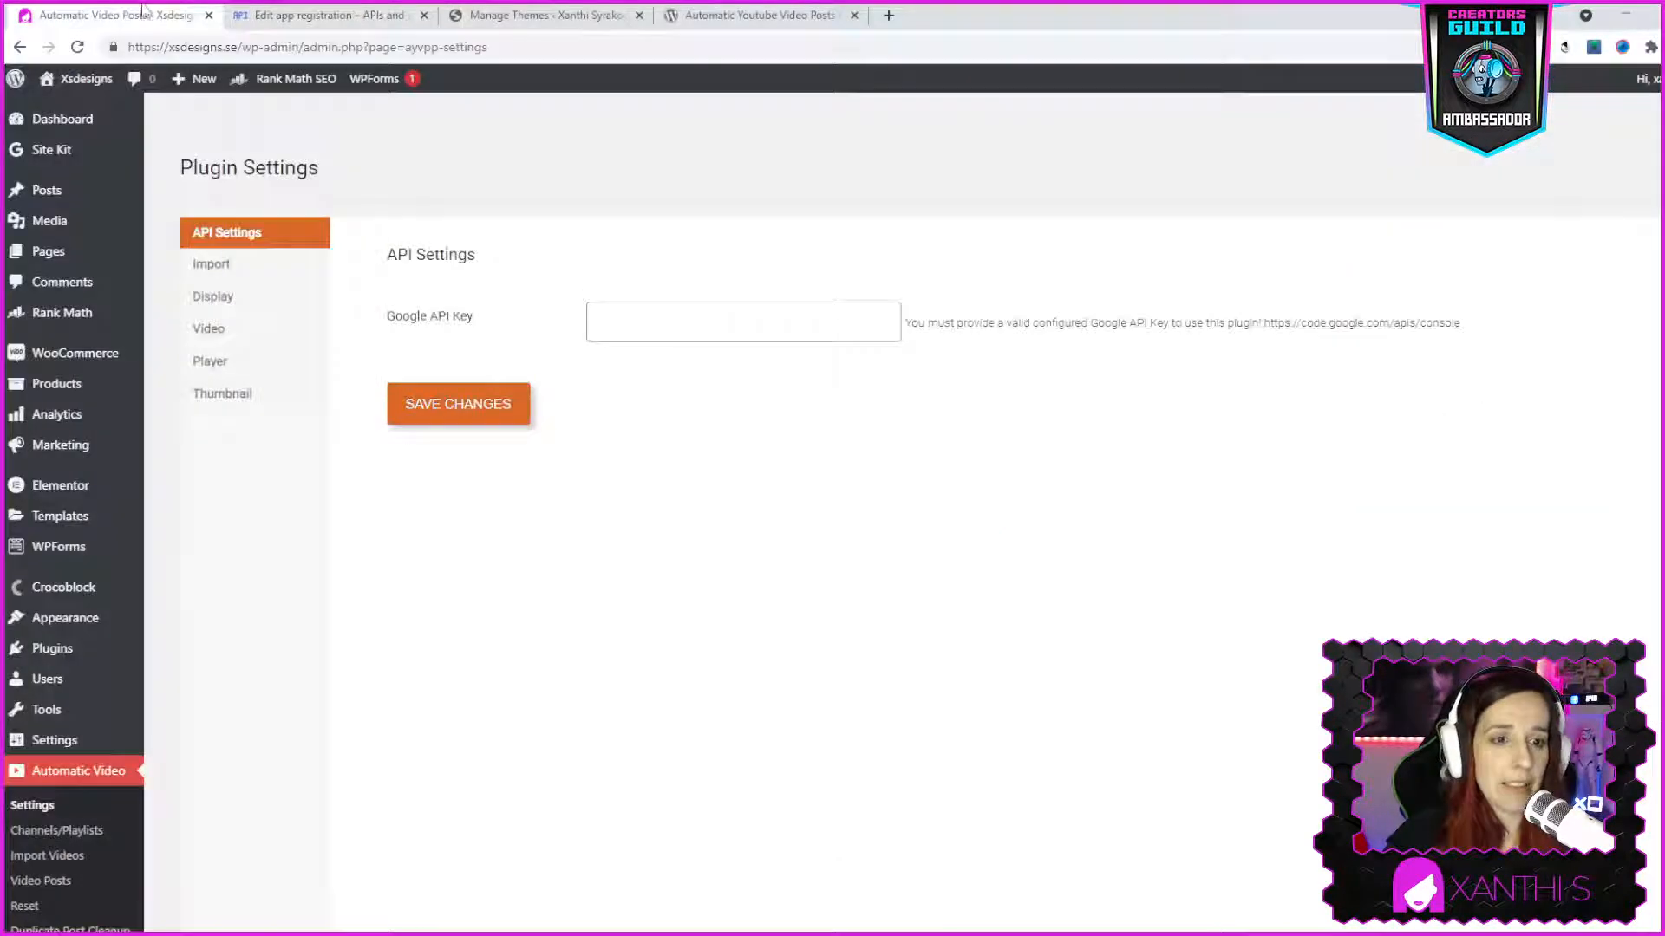
pyautogui.click(686, 326)
pyautogui.hotkey('ctrl', 'v')
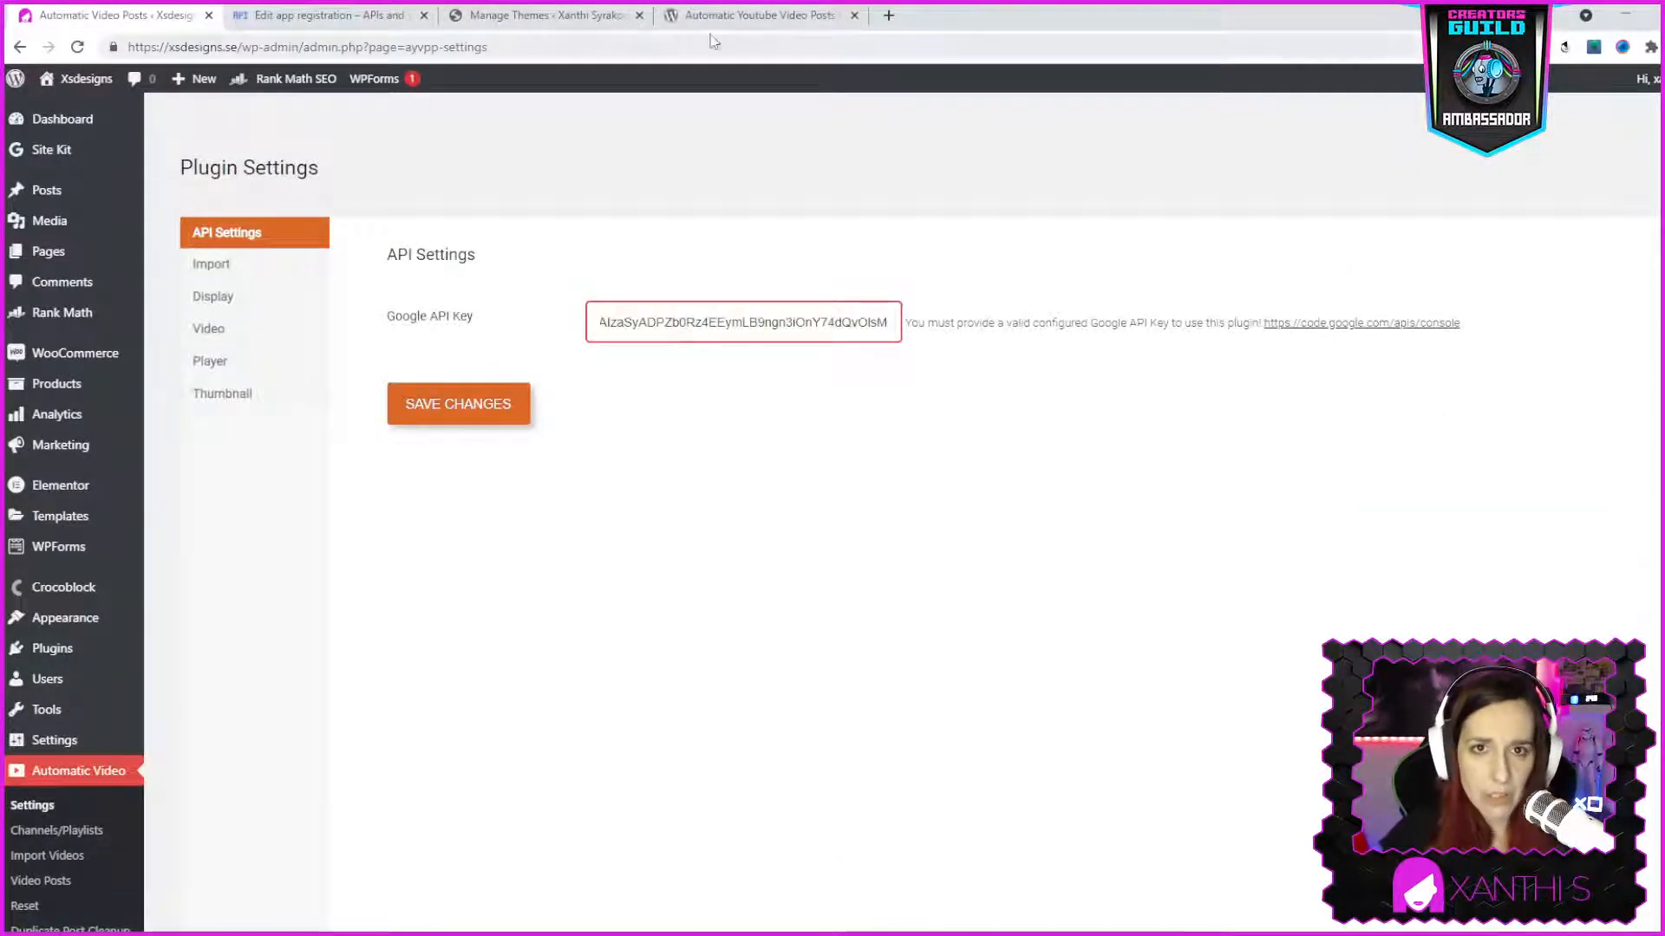
# Save the plugin's API settings with the Google API key and check its Import settings
pyautogui.click(756, 29)
pyautogui.click(555, 16)
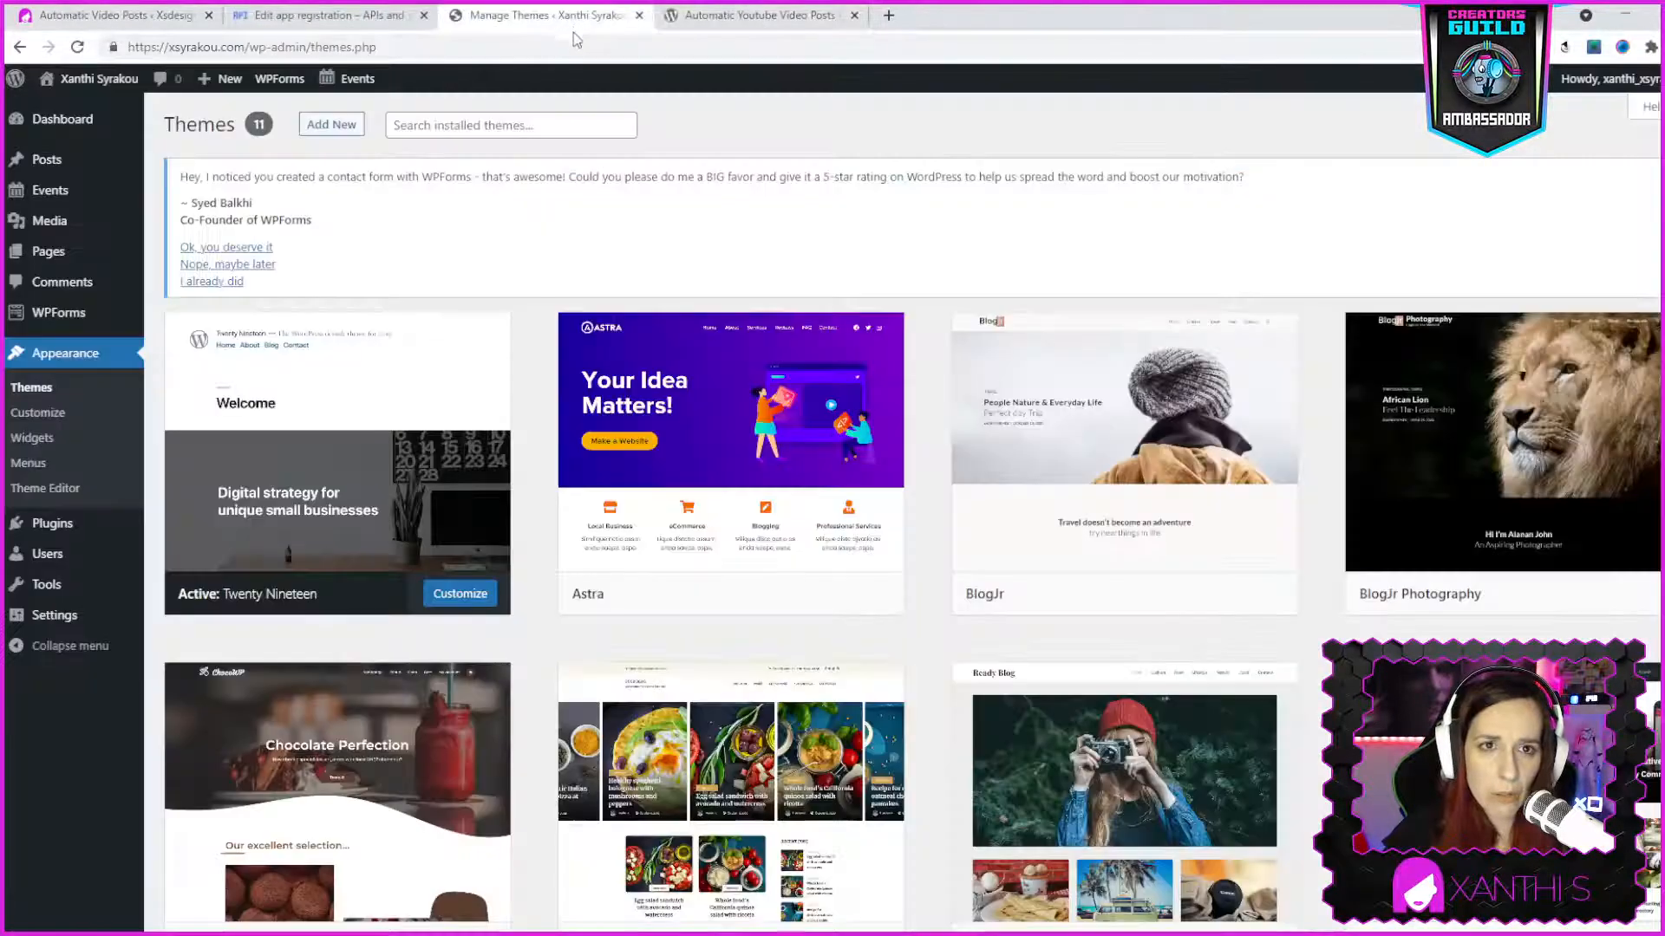
pyautogui.click(321, 18)
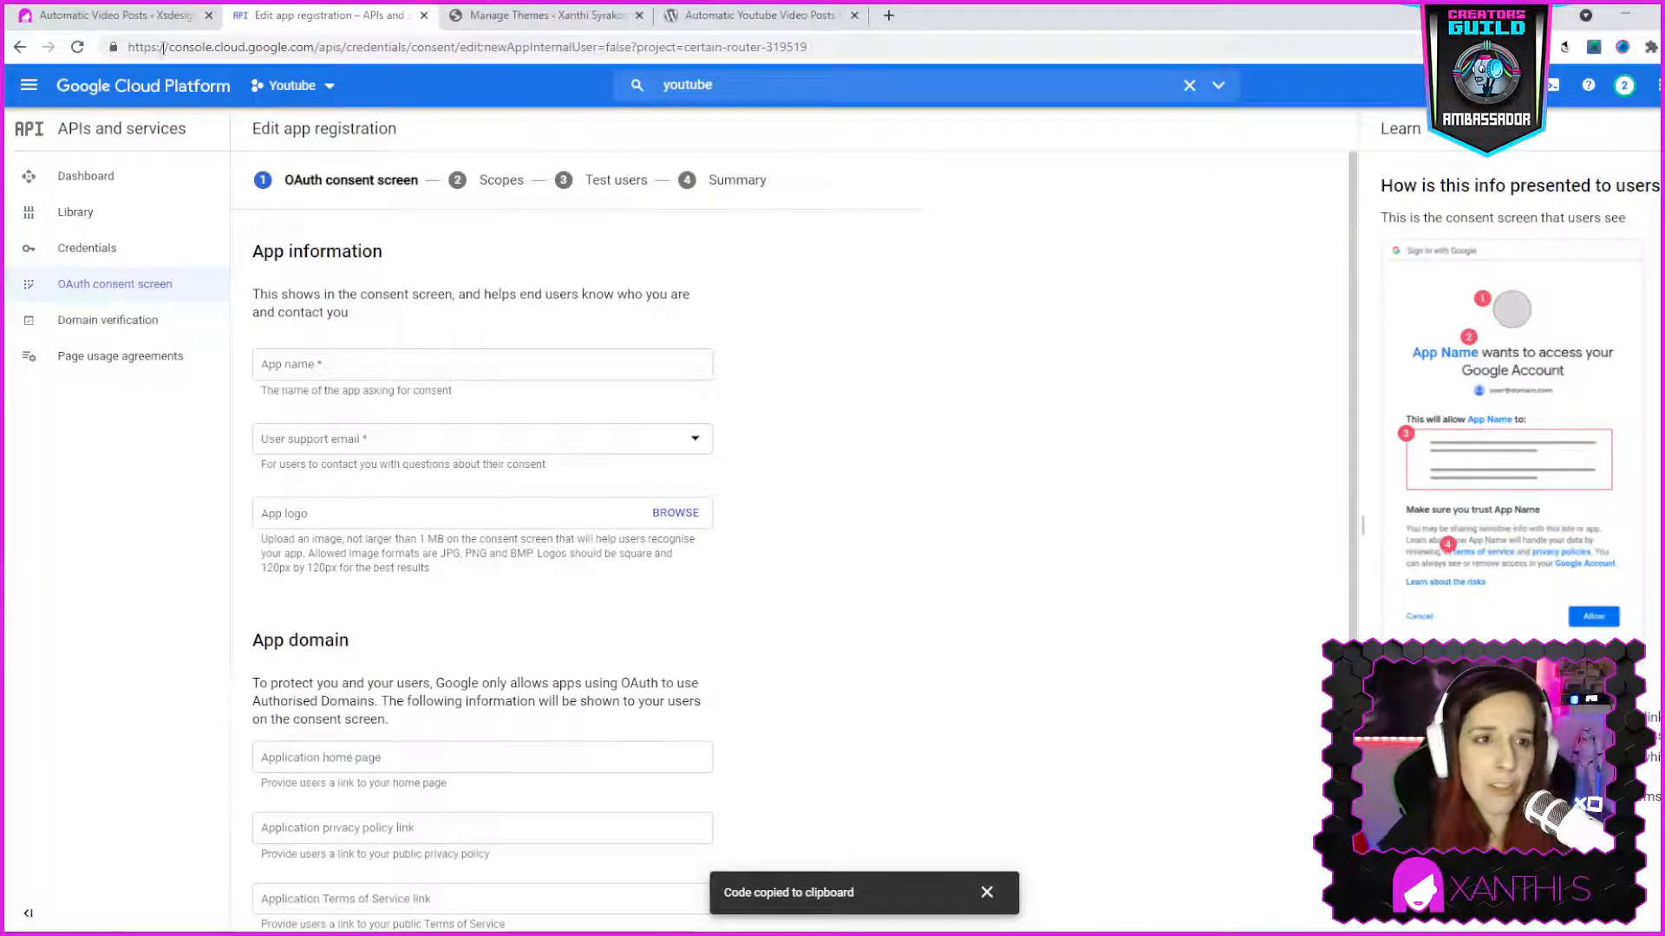
pyautogui.click(139, 16)
pyautogui.click(508, 414)
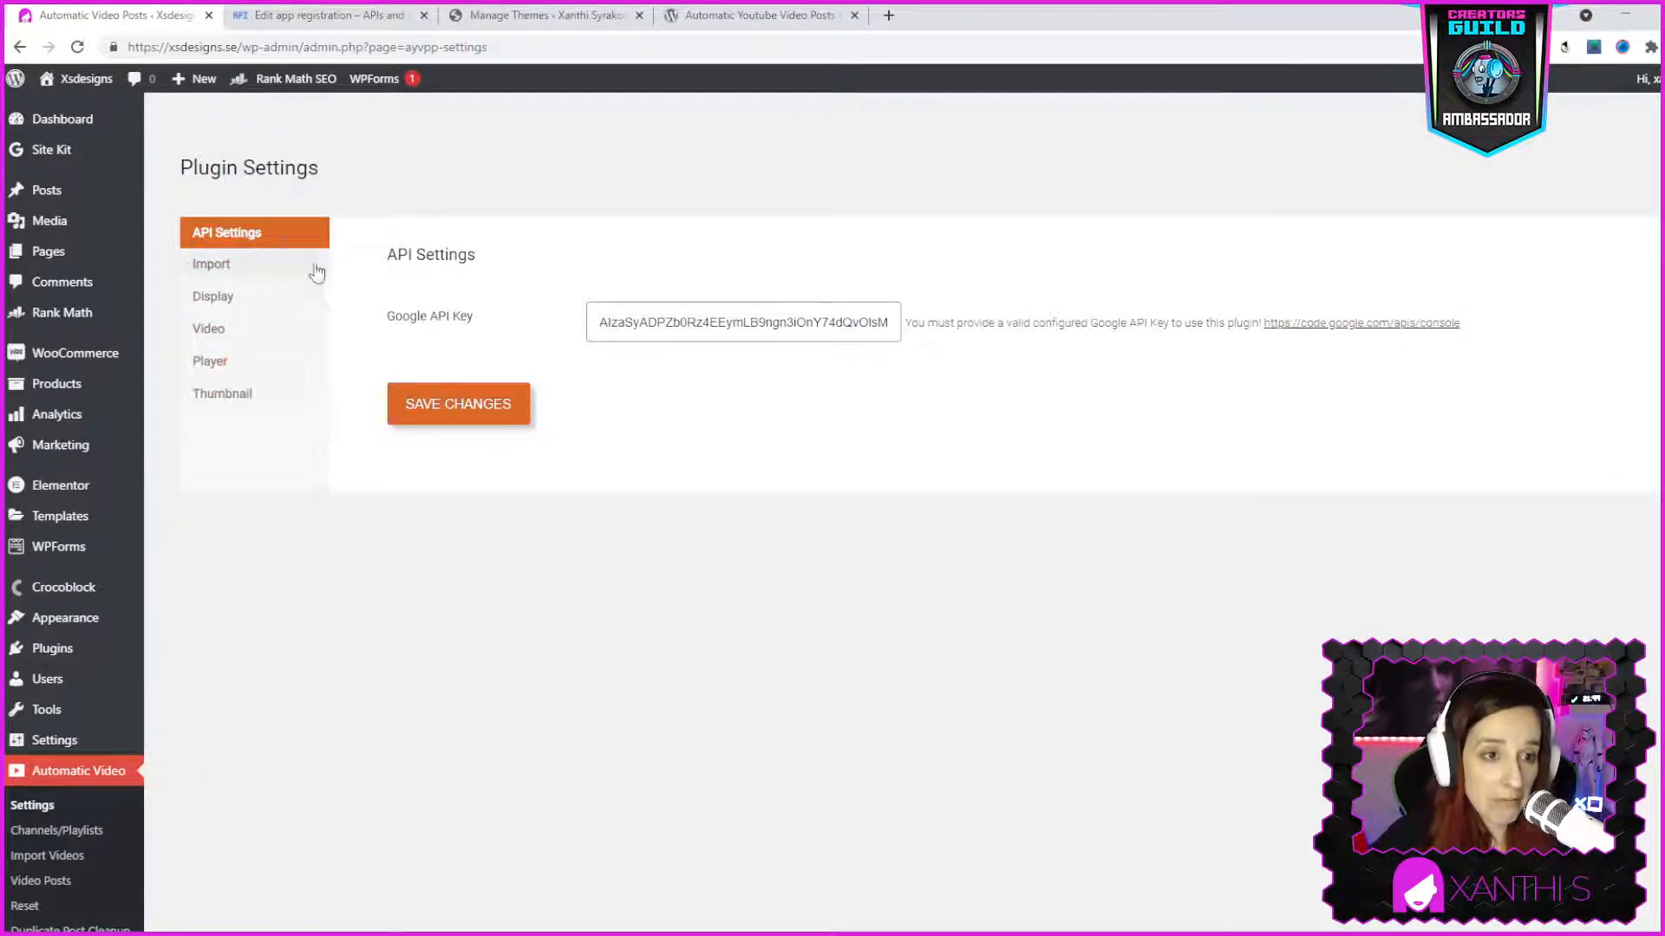
pyautogui.click(276, 271)
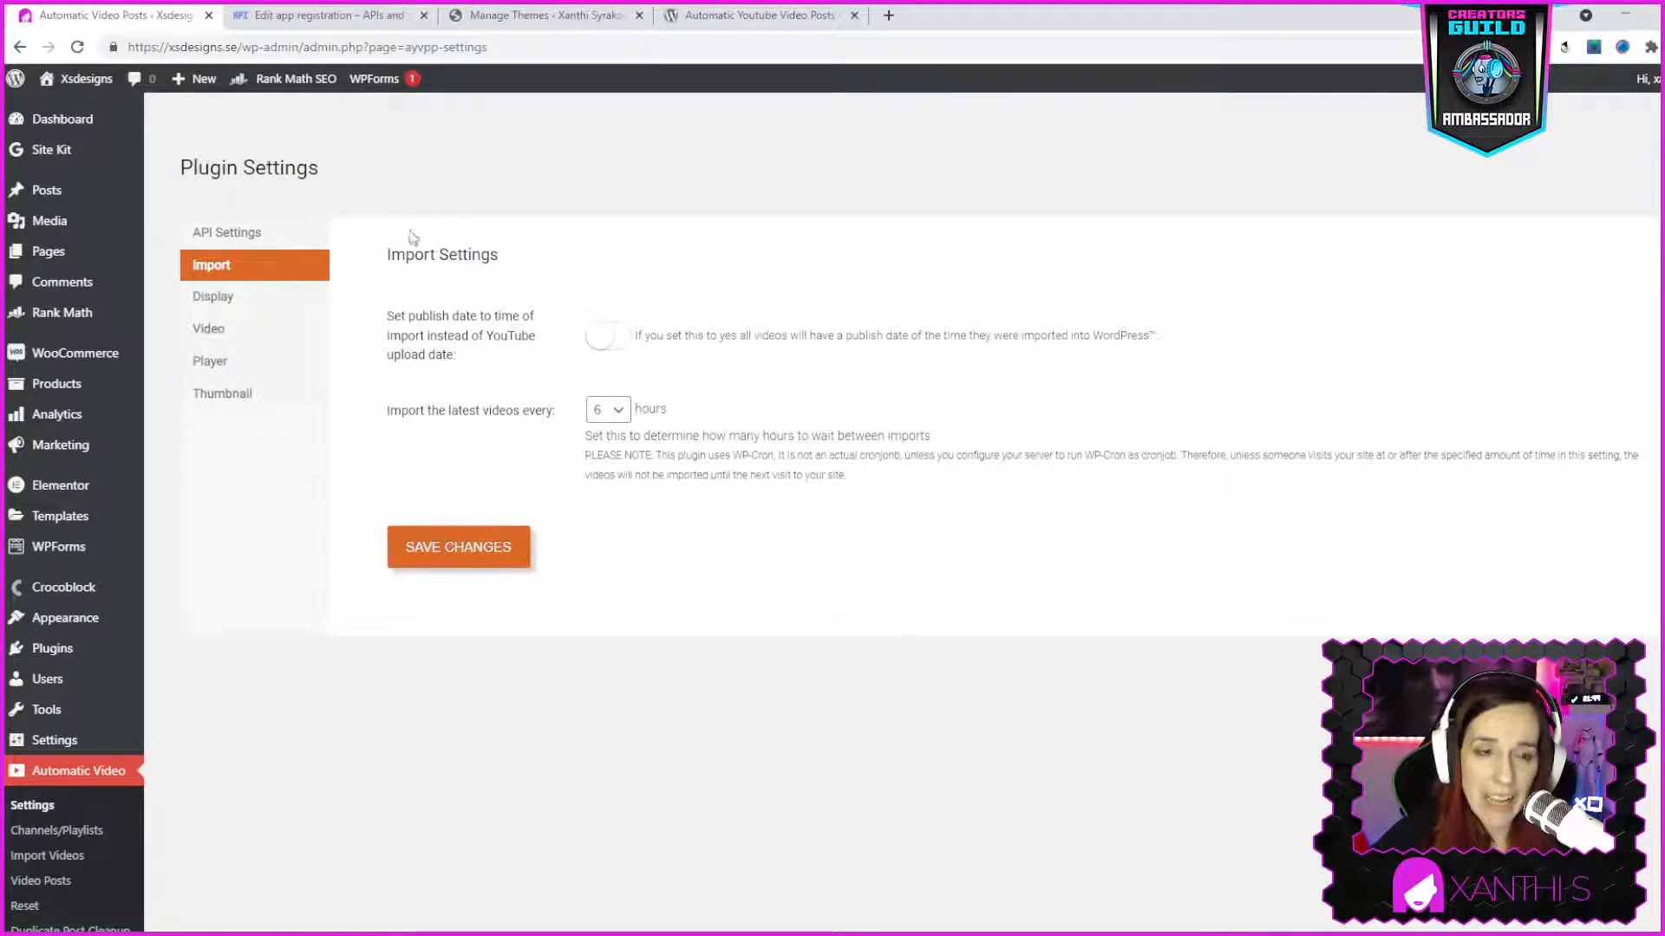
pyautogui.click(284, 232)
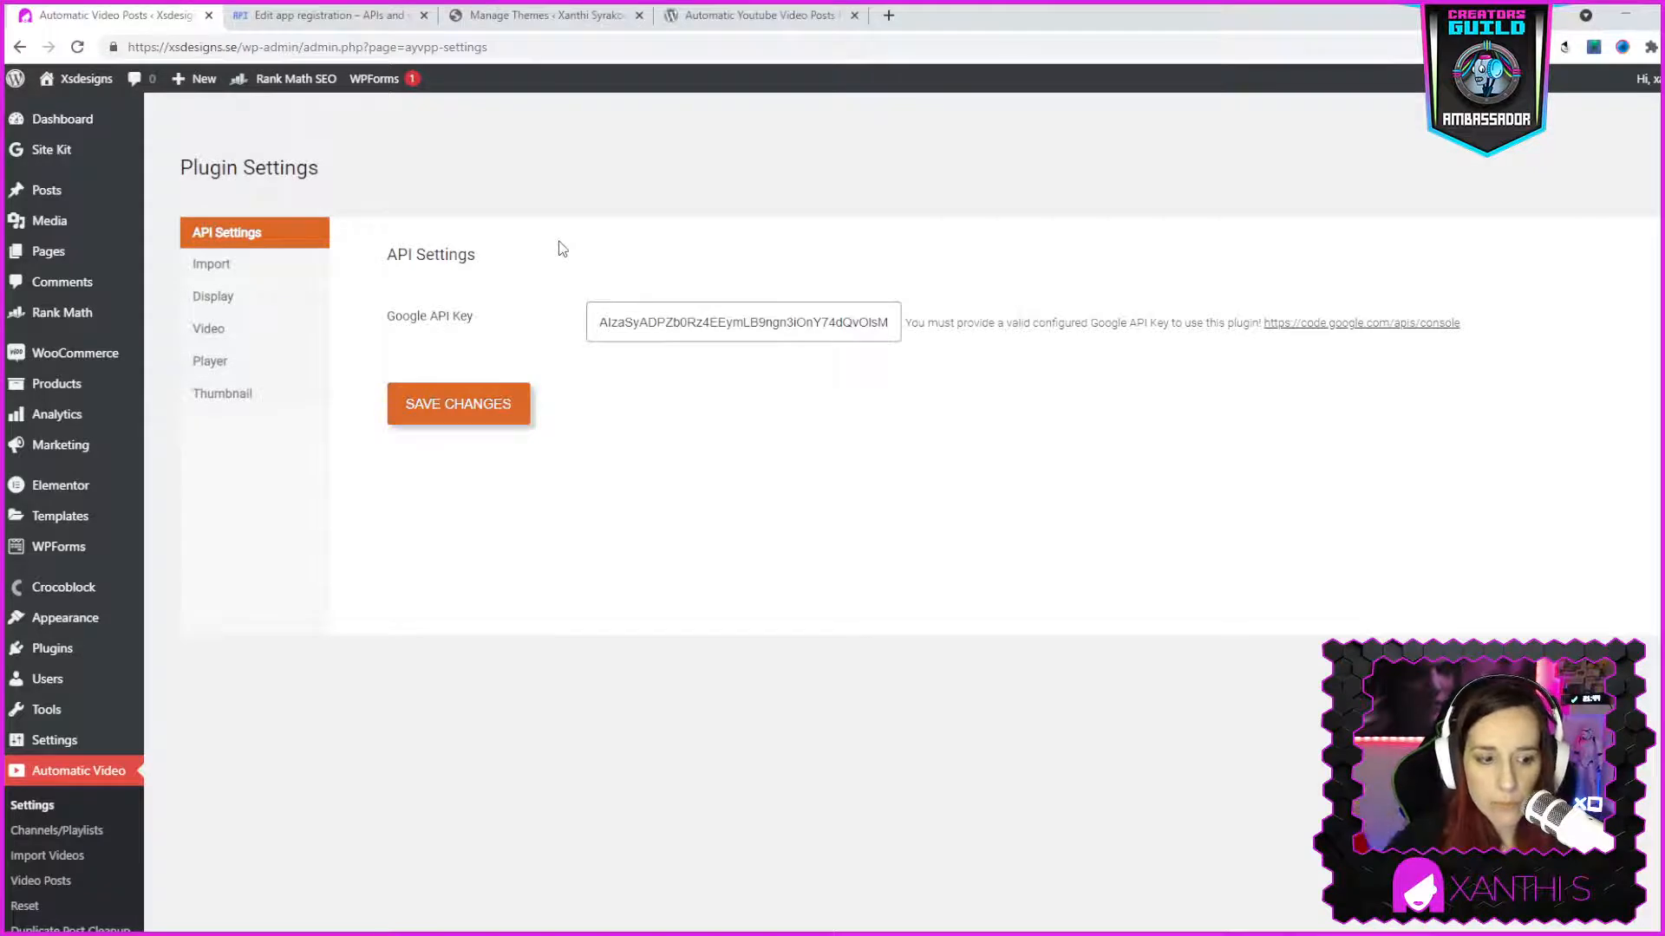
# Start a new Channel entry under Channels/Playlists, filling in its display name and the YouTube channel name
pyautogui.click(99, 856)
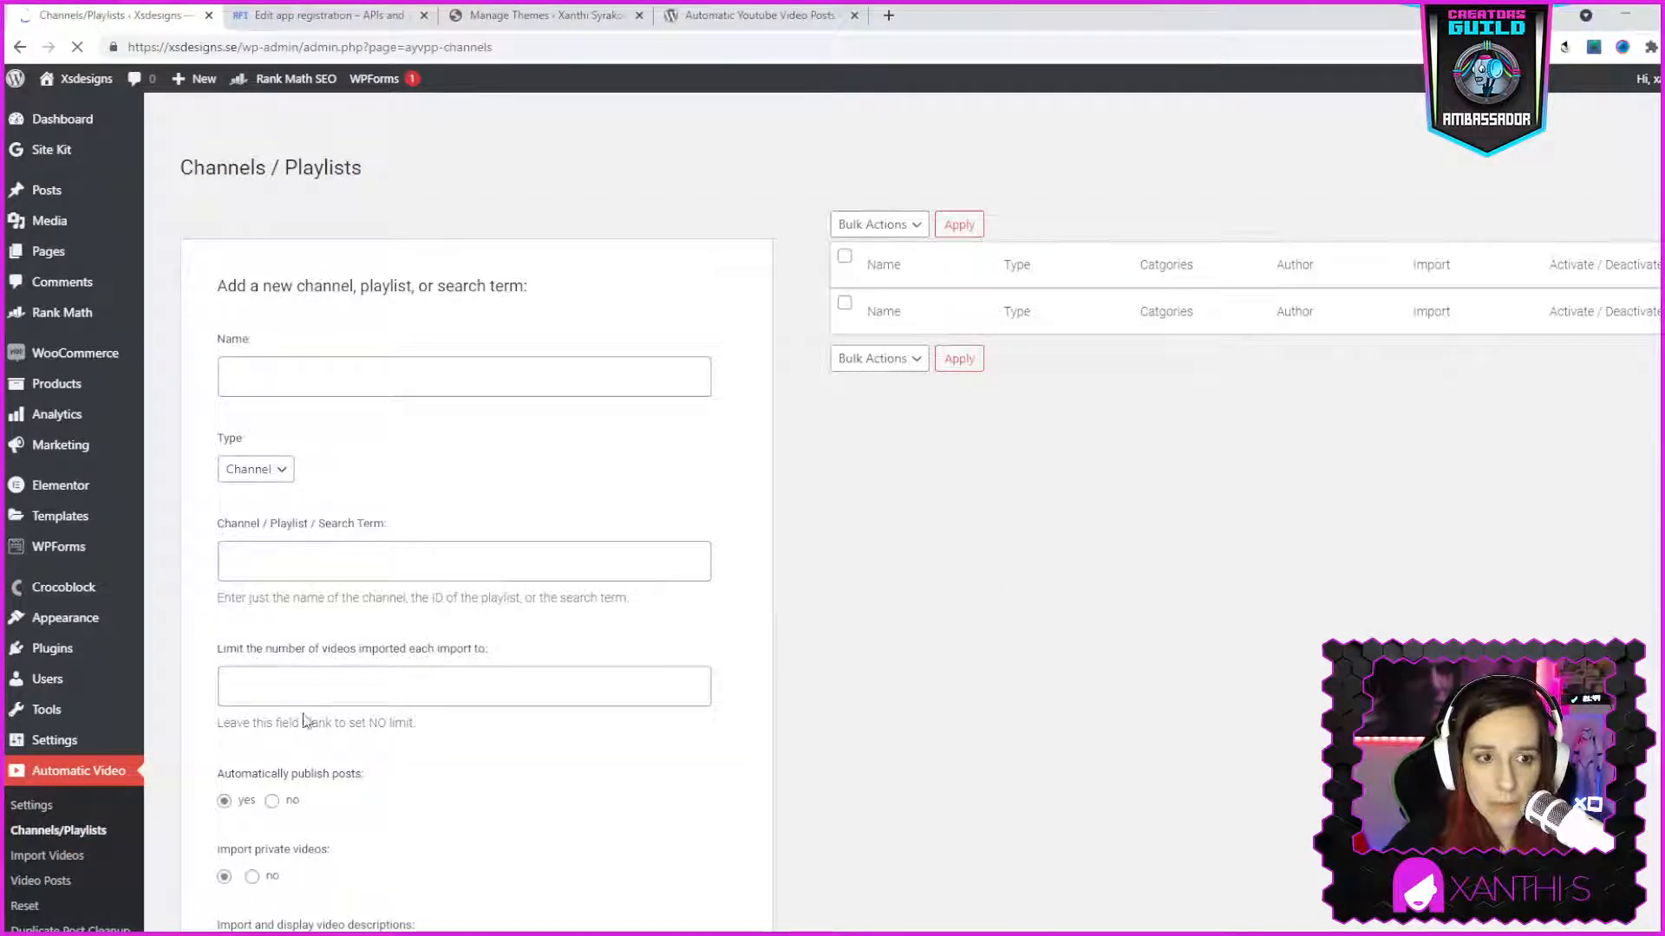
pyautogui.scroll(-2, 1006, 613)
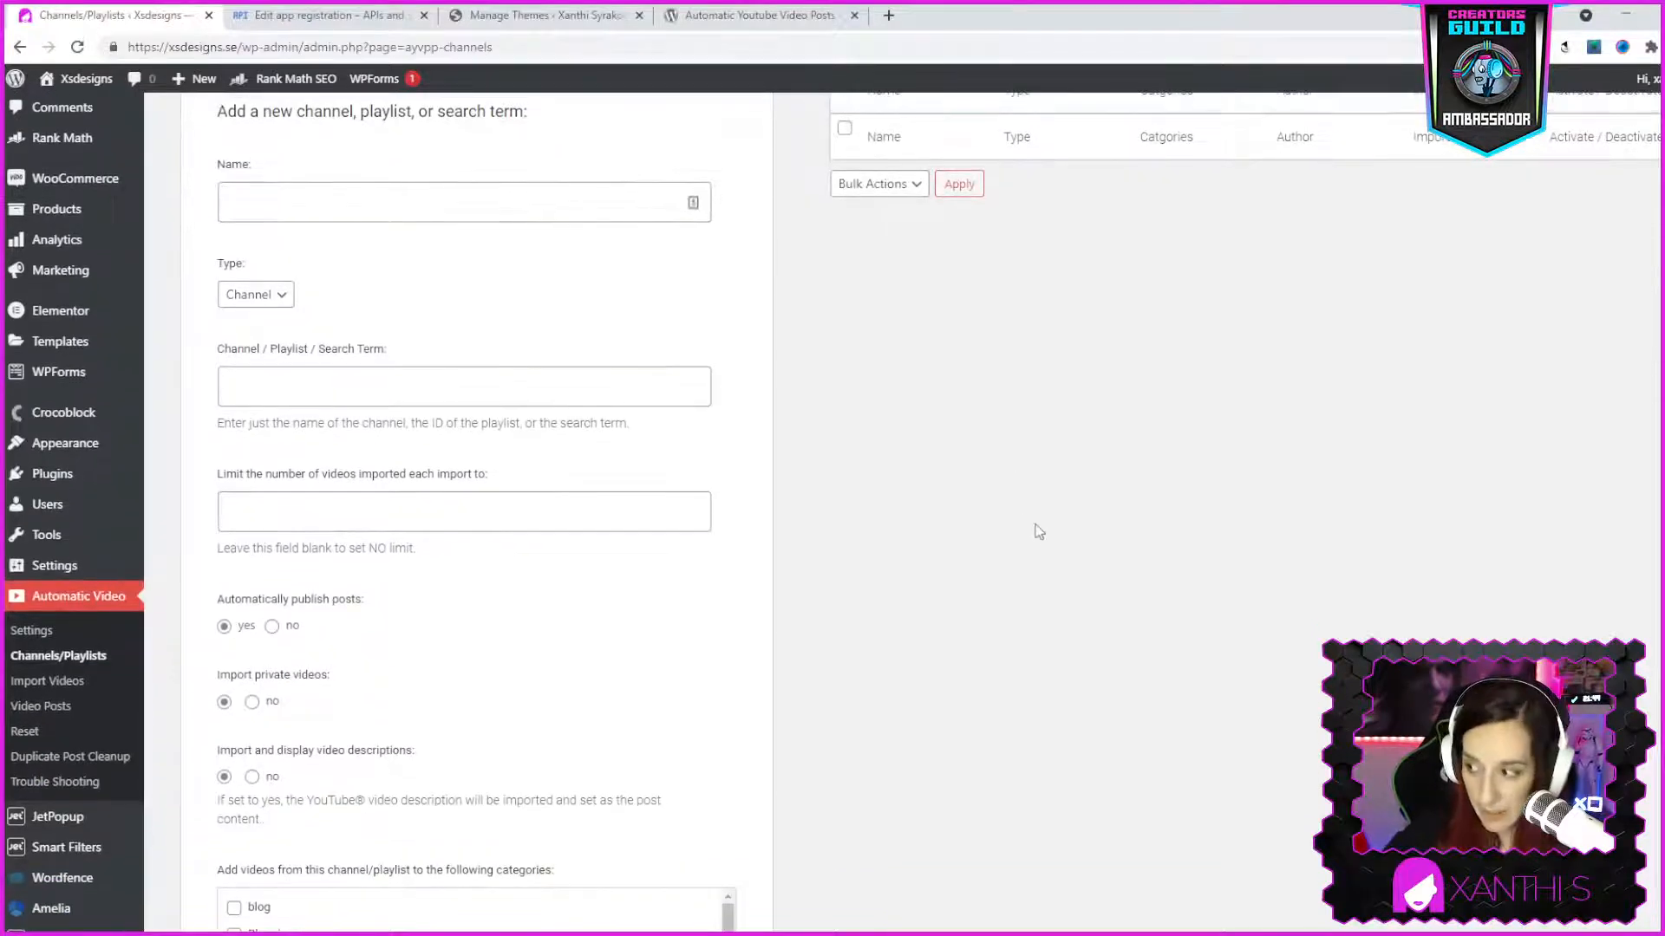
pyautogui.scroll(1, 395, 429)
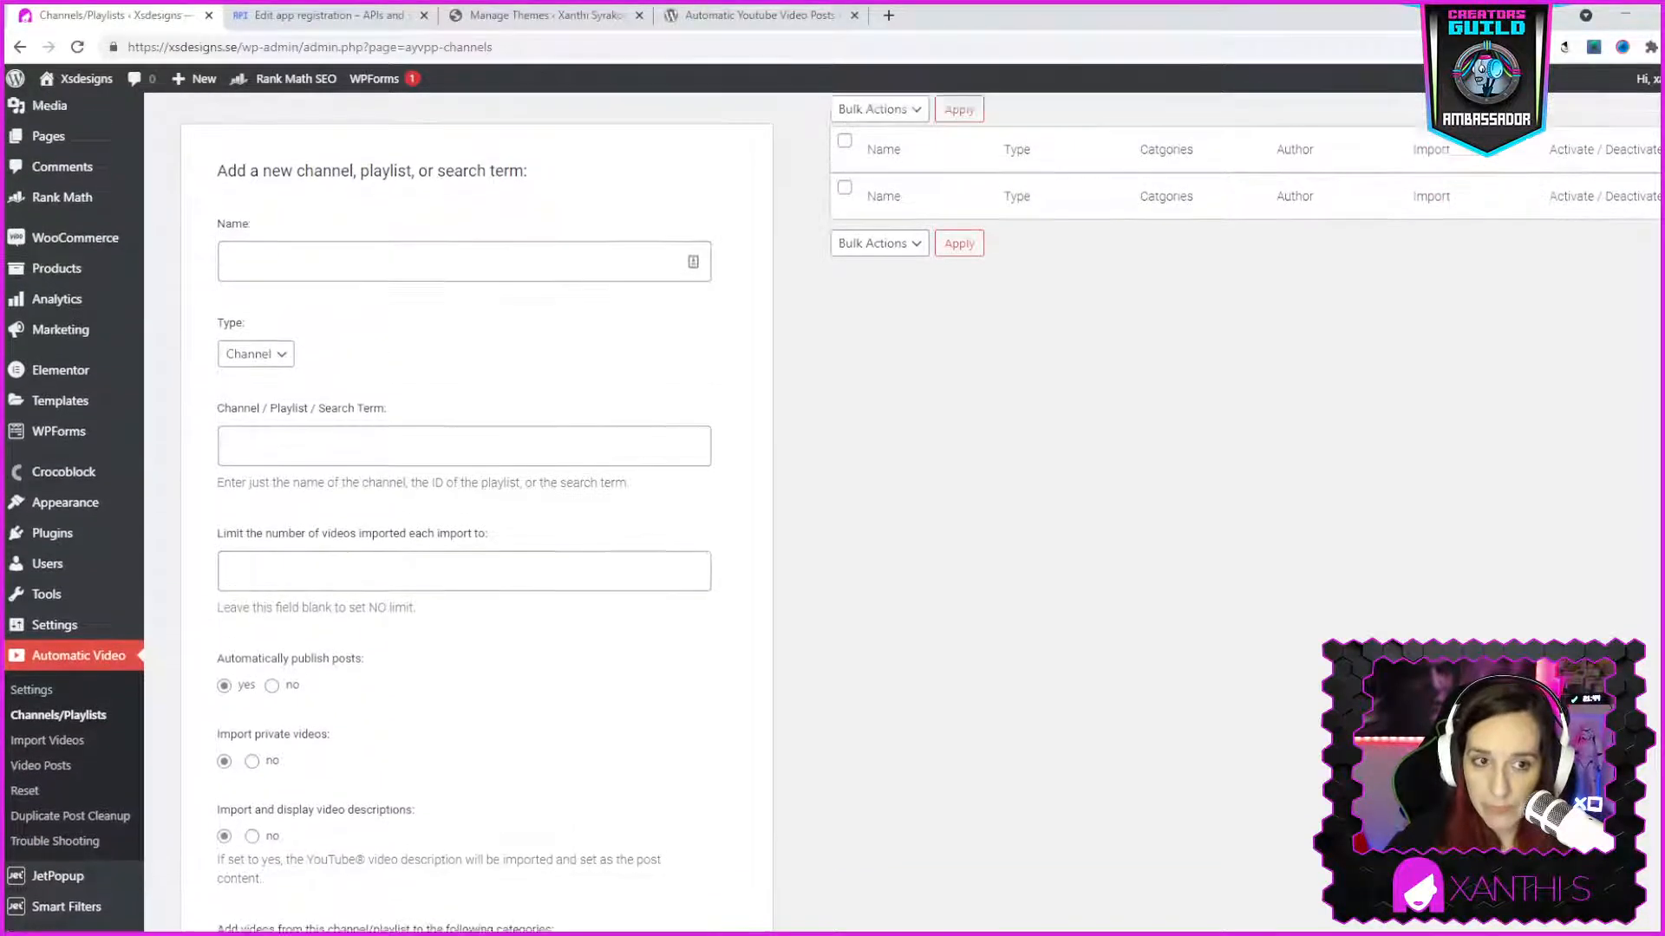
pyautogui.scroll(1, 439, 338)
pyautogui.click(416, 294)
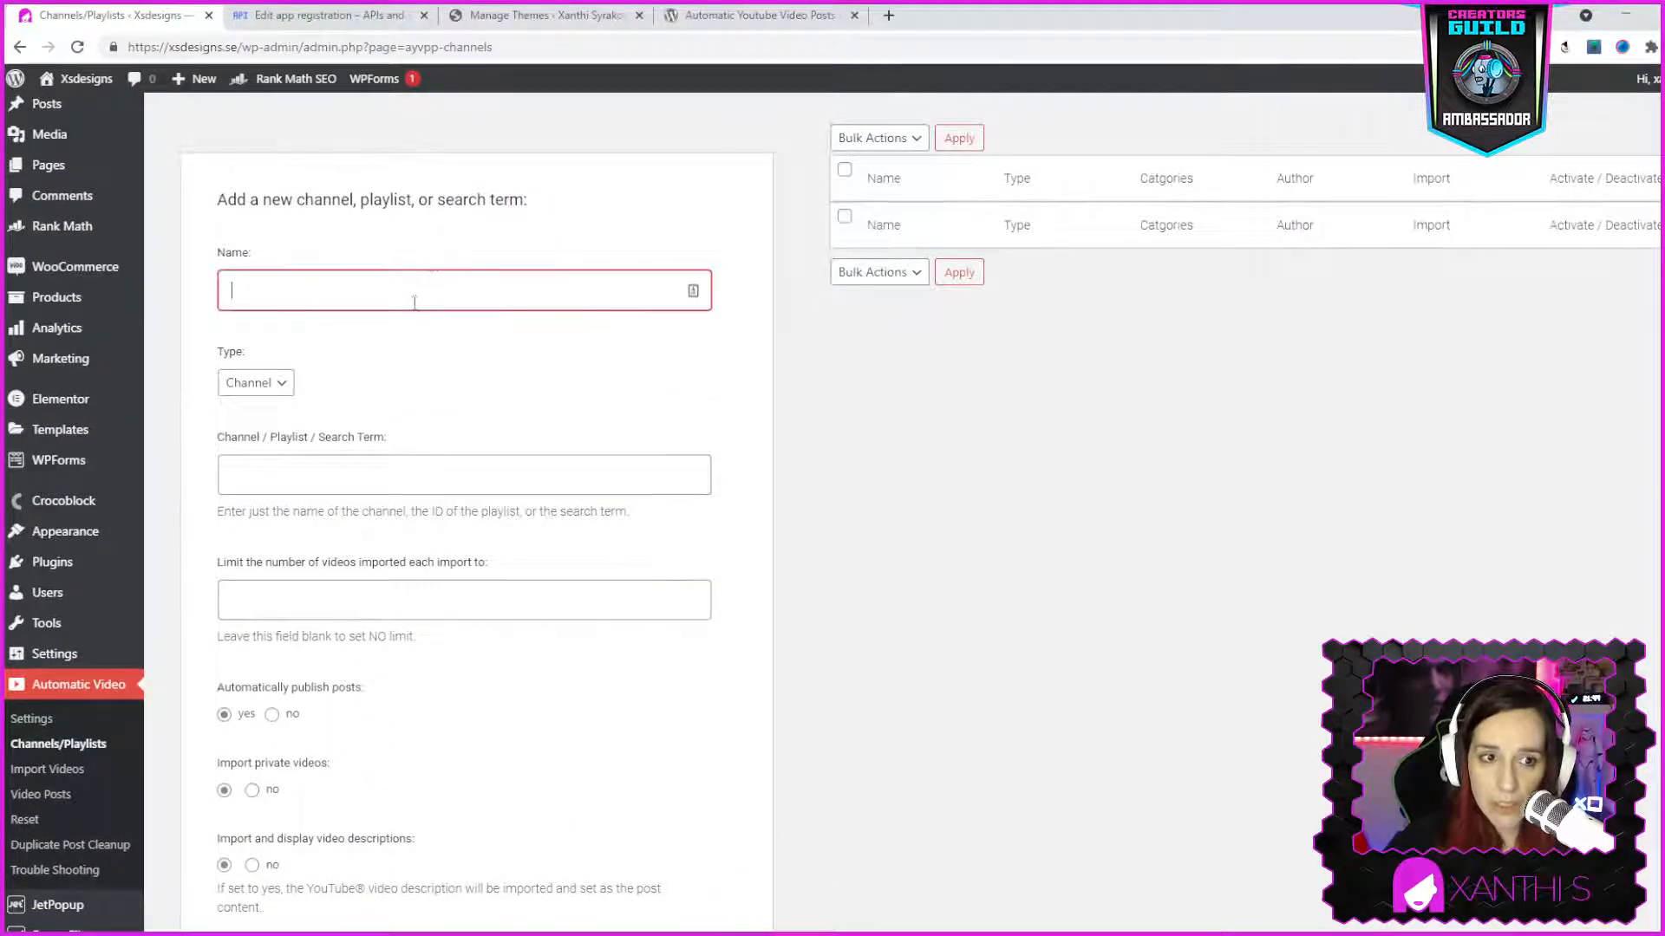
pyautogui.write('X')
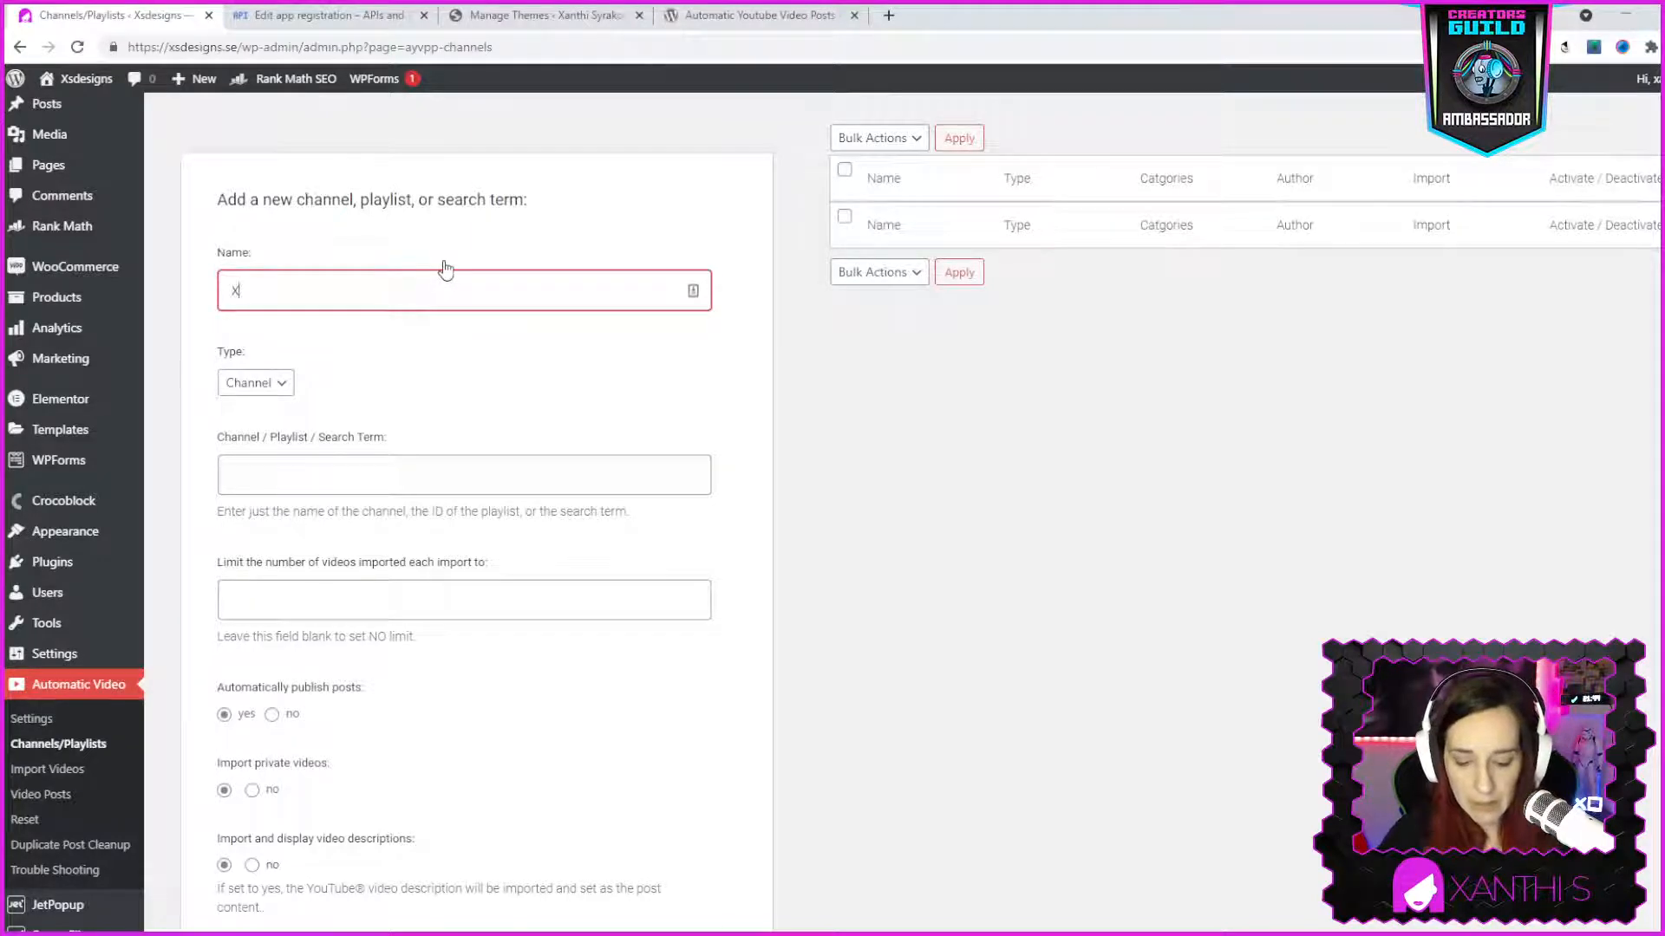
pyautogui.write('anthi s')
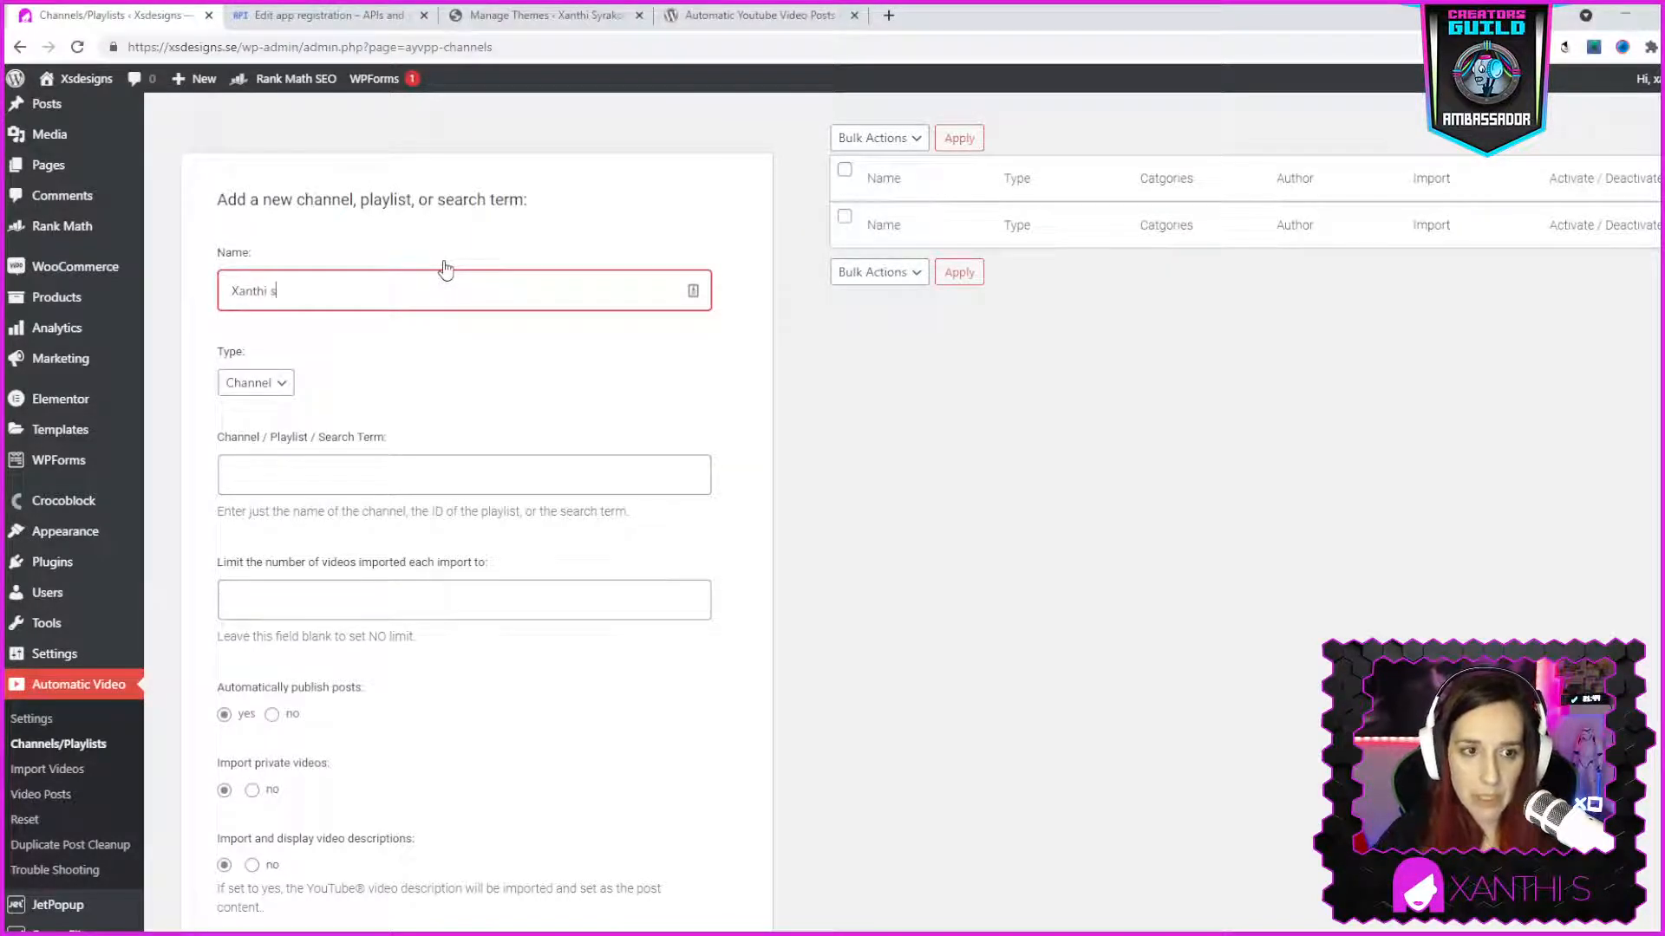
pyautogui.click(399, 472)
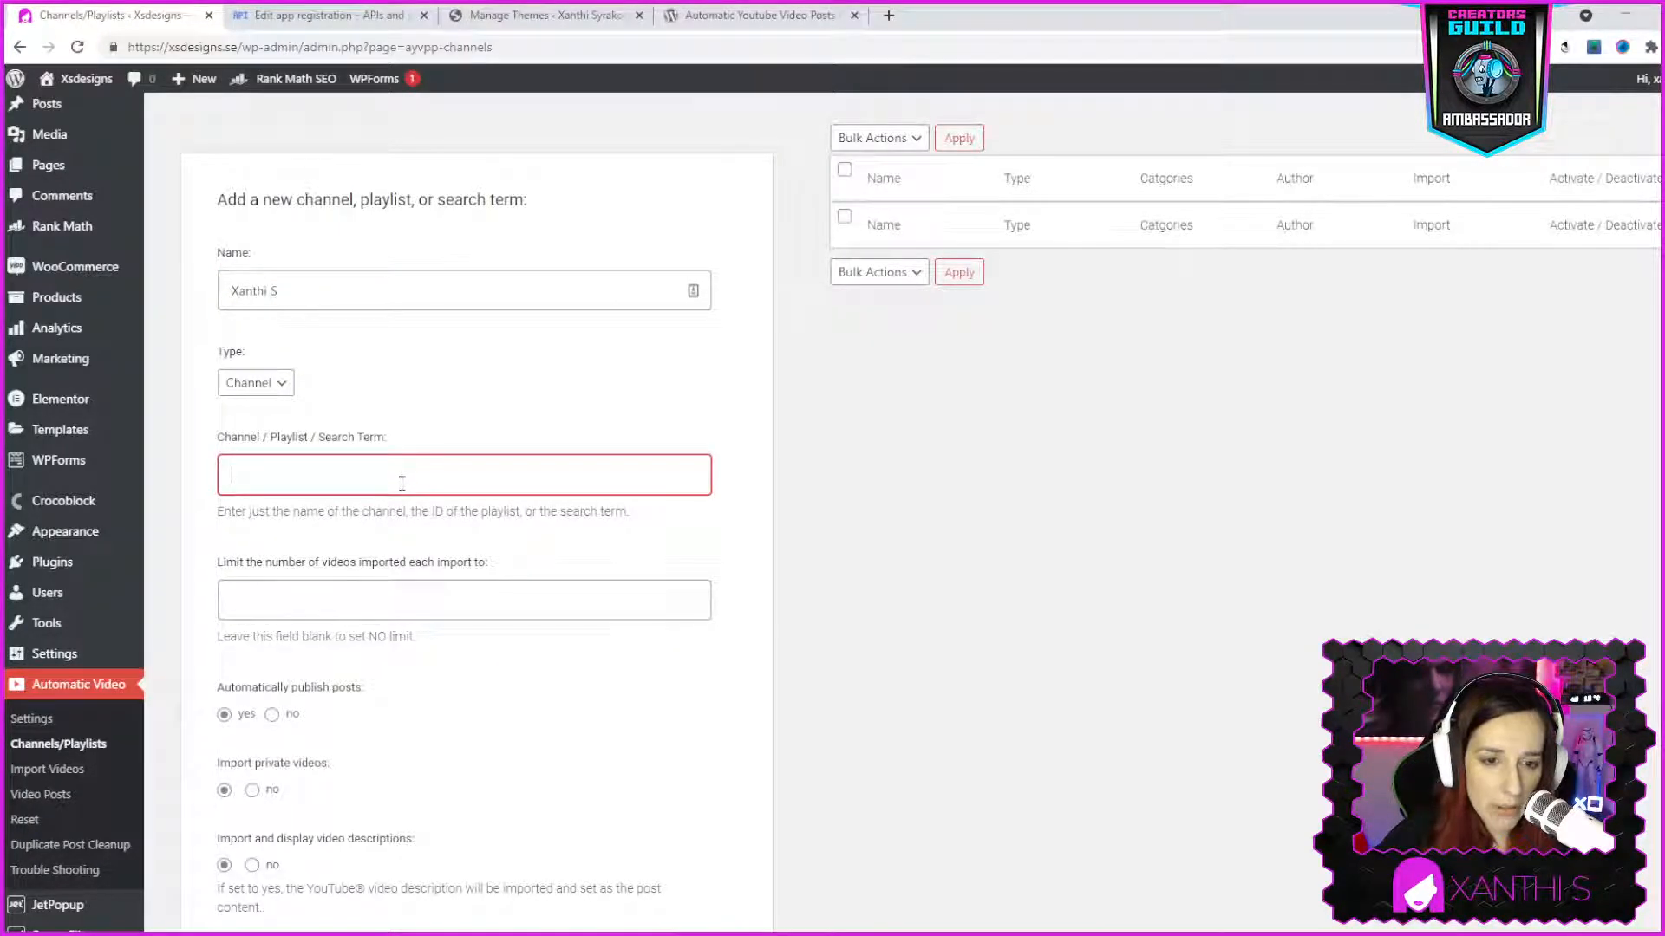
pyautogui.write('X')
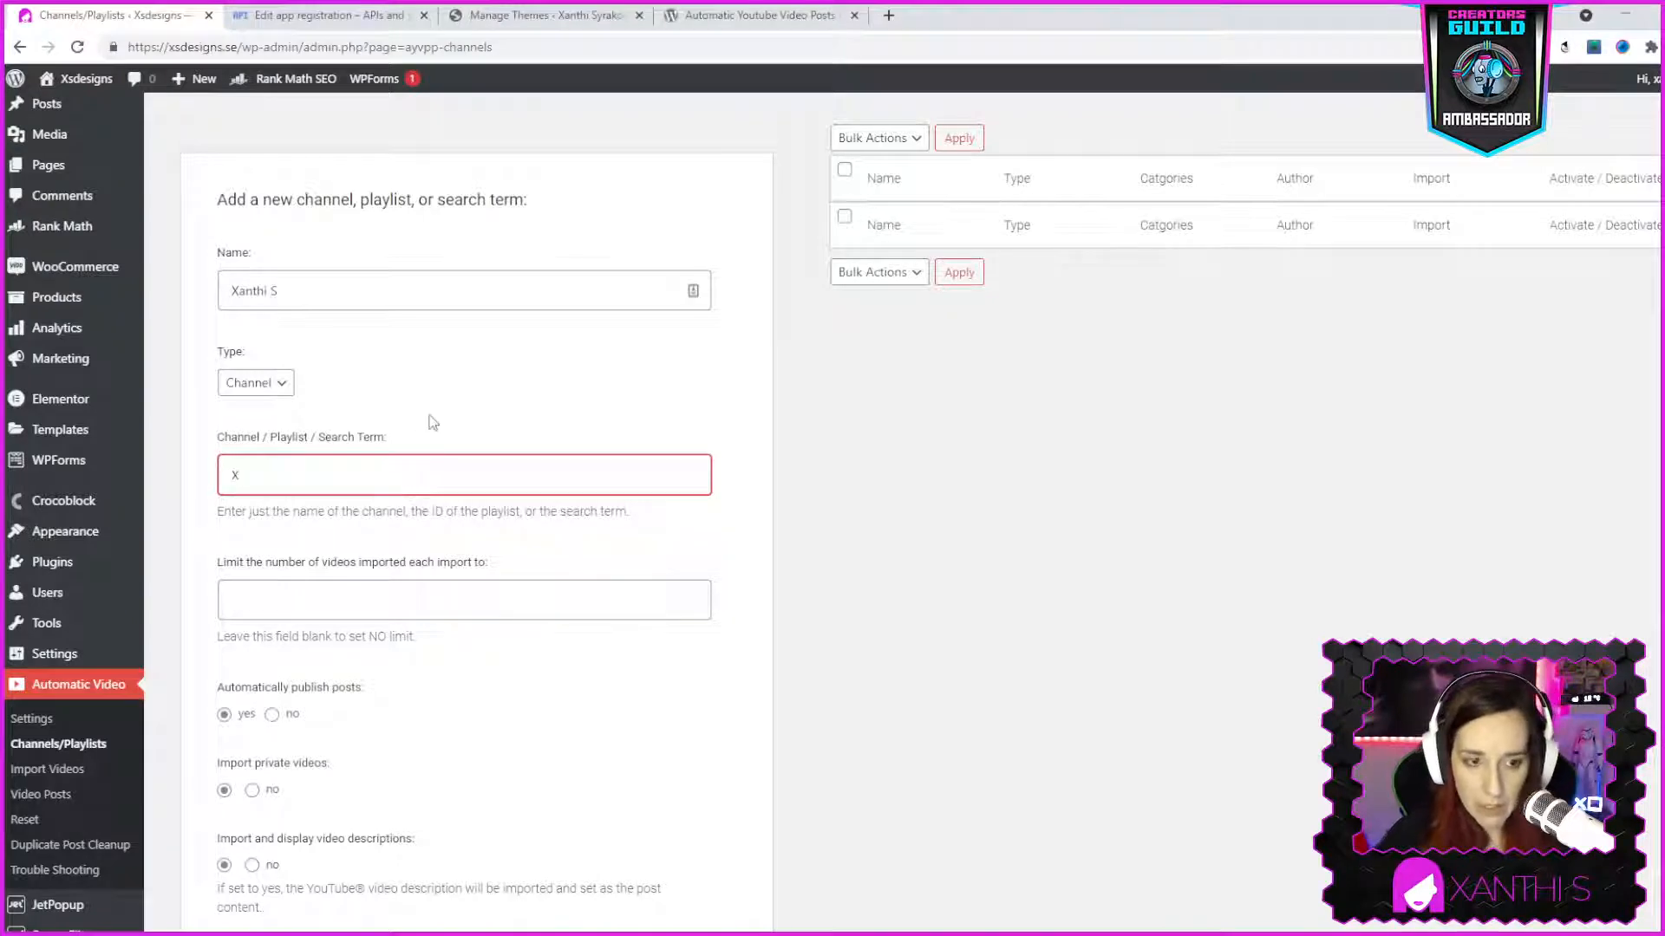
pyautogui.write('anthis')
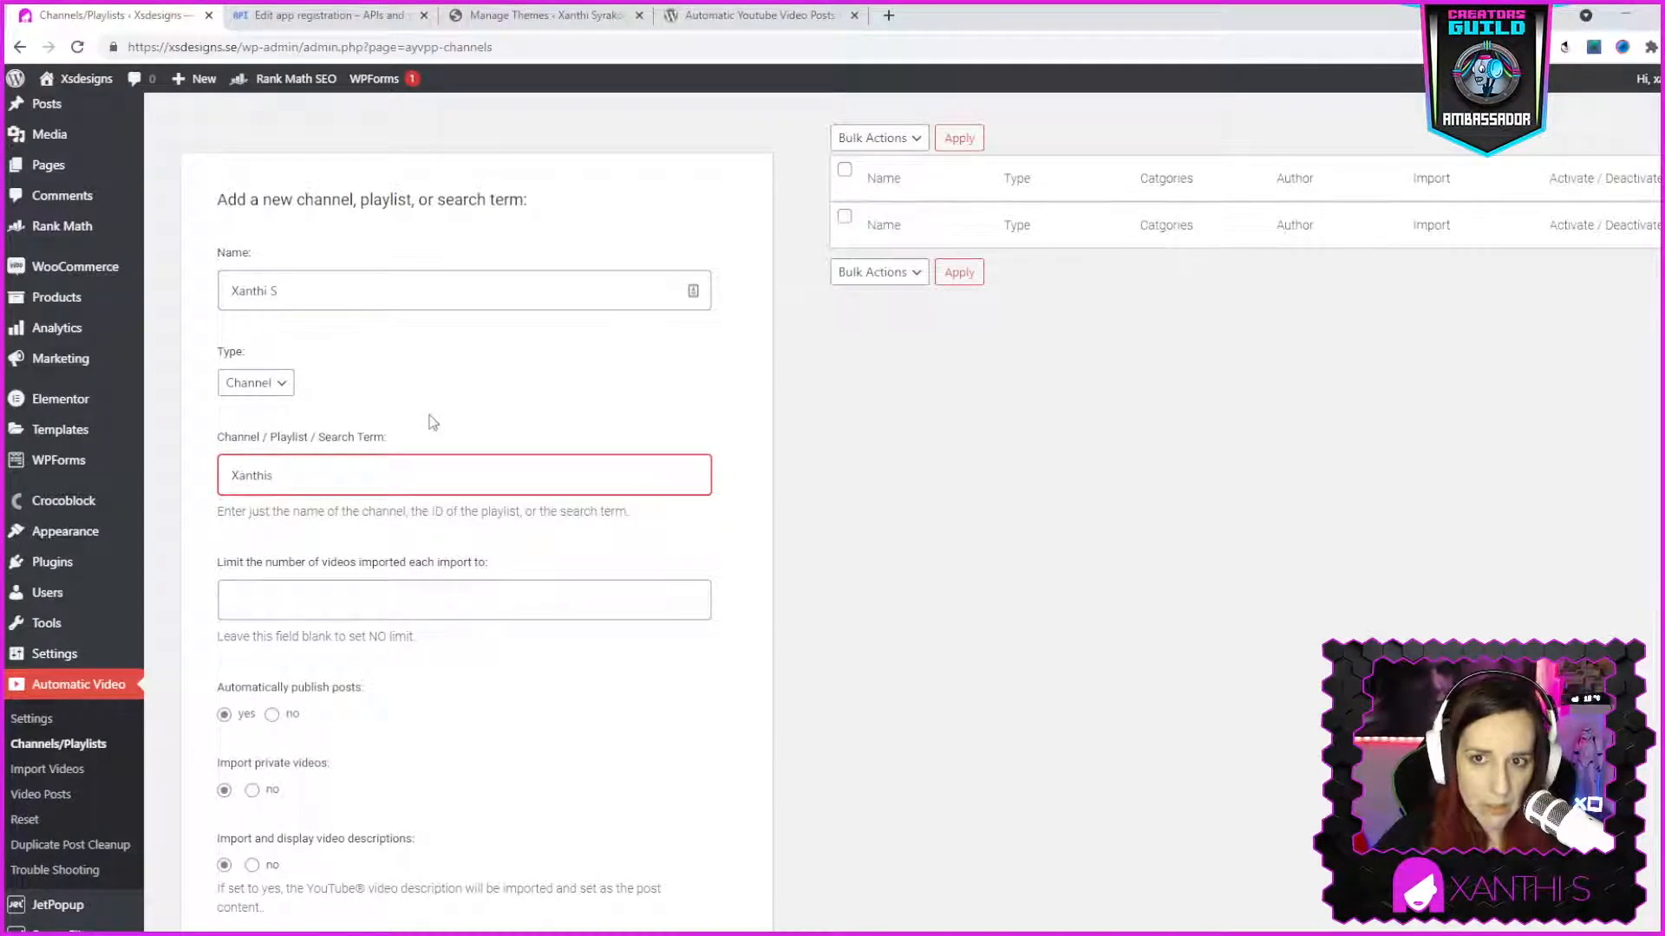
# Set Import private videos to no for the new channel
pyautogui.scroll(-2, 617, 539)
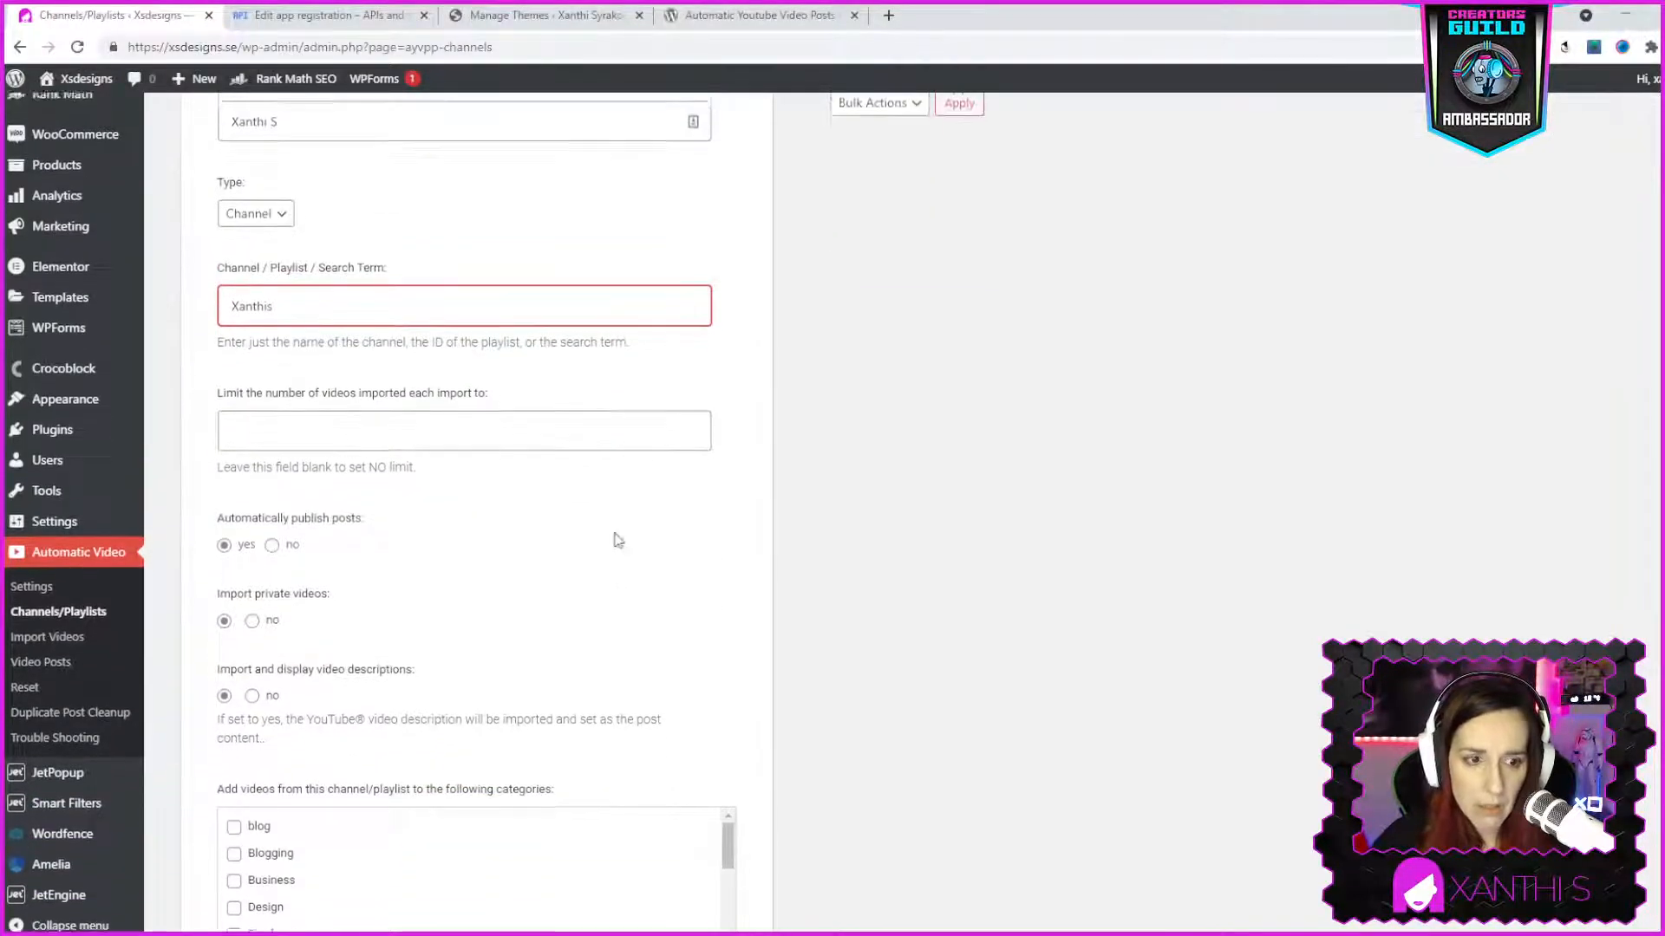
pyautogui.scroll(-2, 434, 455)
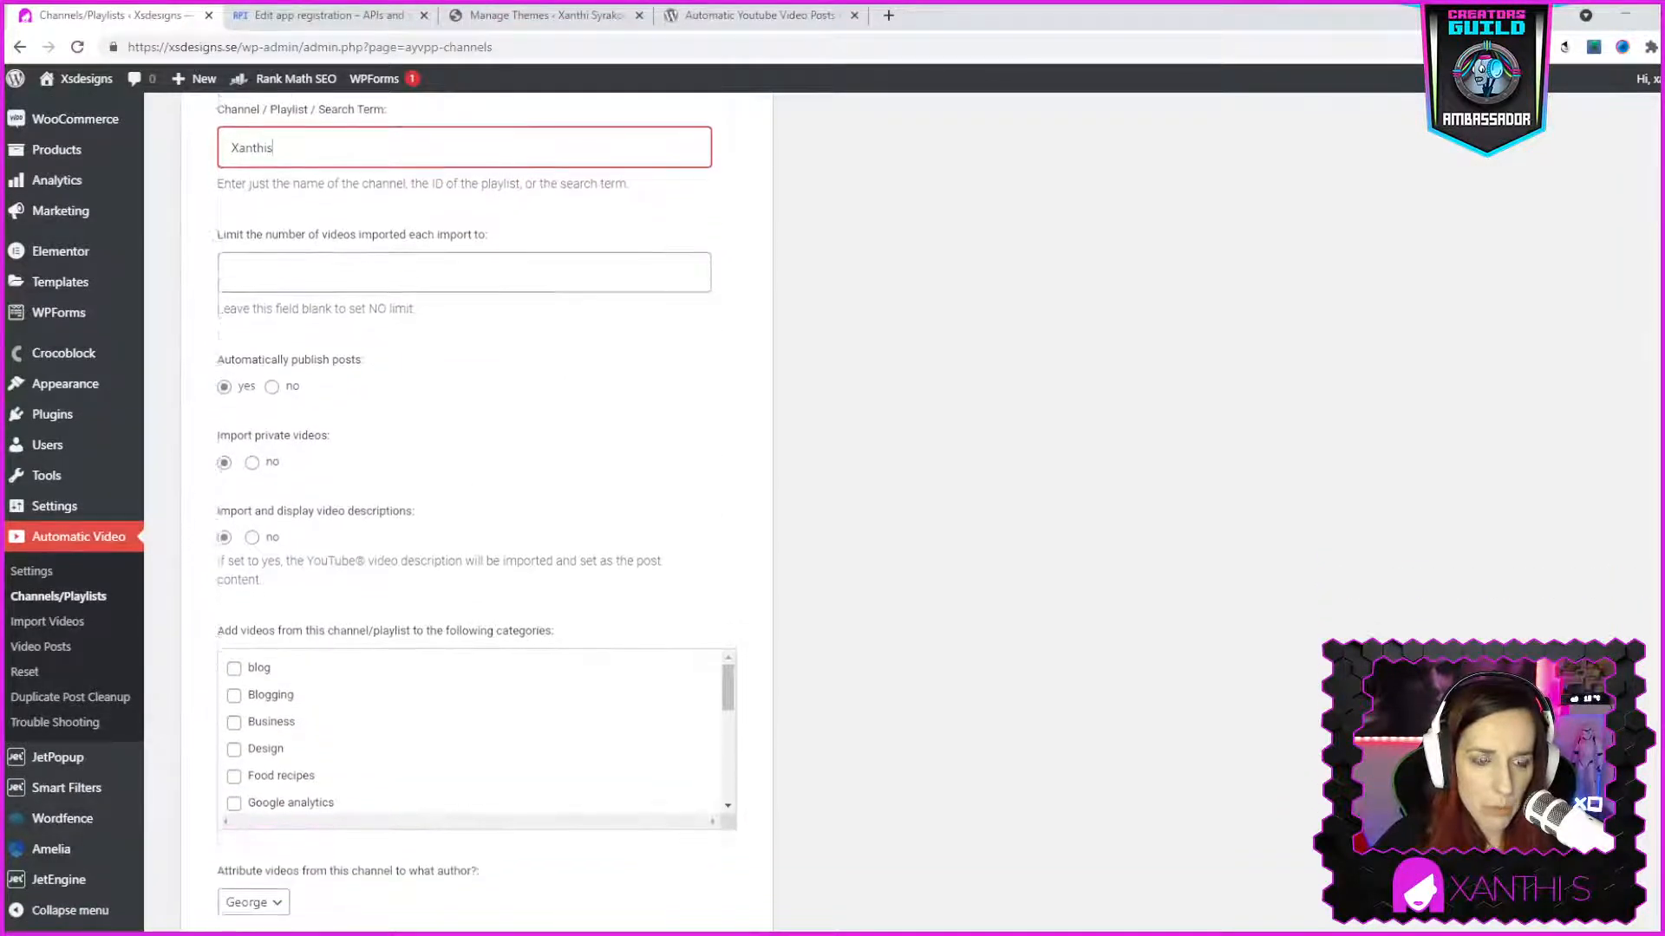
pyautogui.click(251, 444)
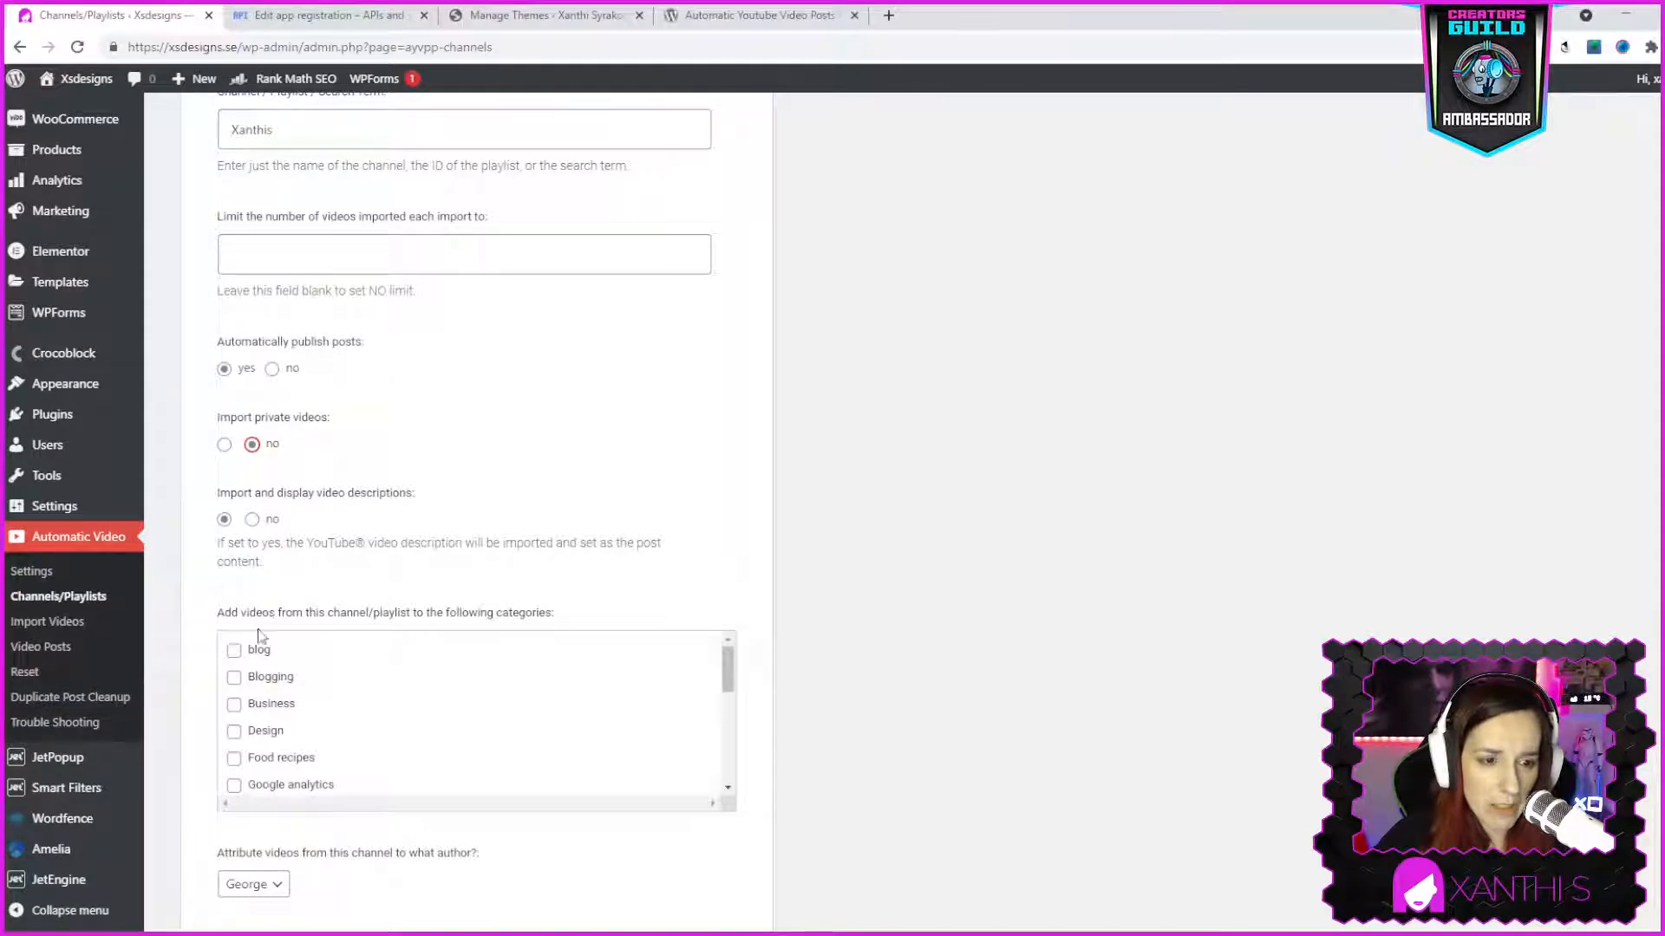
# Assign the channel's videos to the Youtube category
pyautogui.scroll(-3, 332, 589)
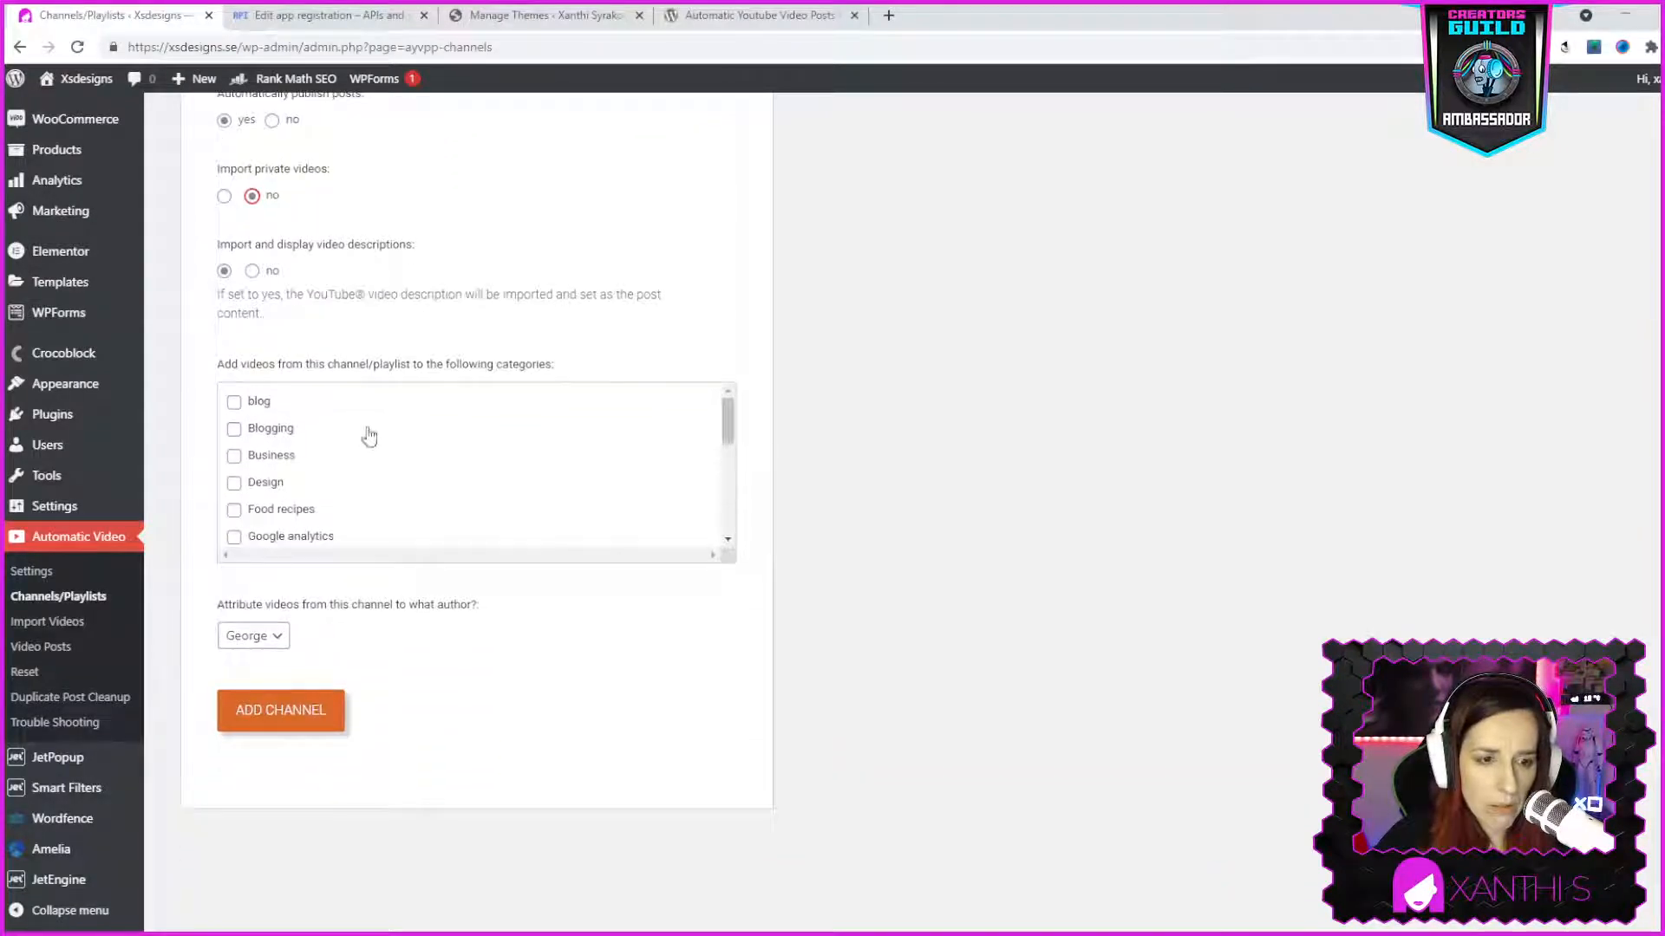
pyautogui.scroll(-1, 365, 477)
pyautogui.scroll(-2, 366, 515)
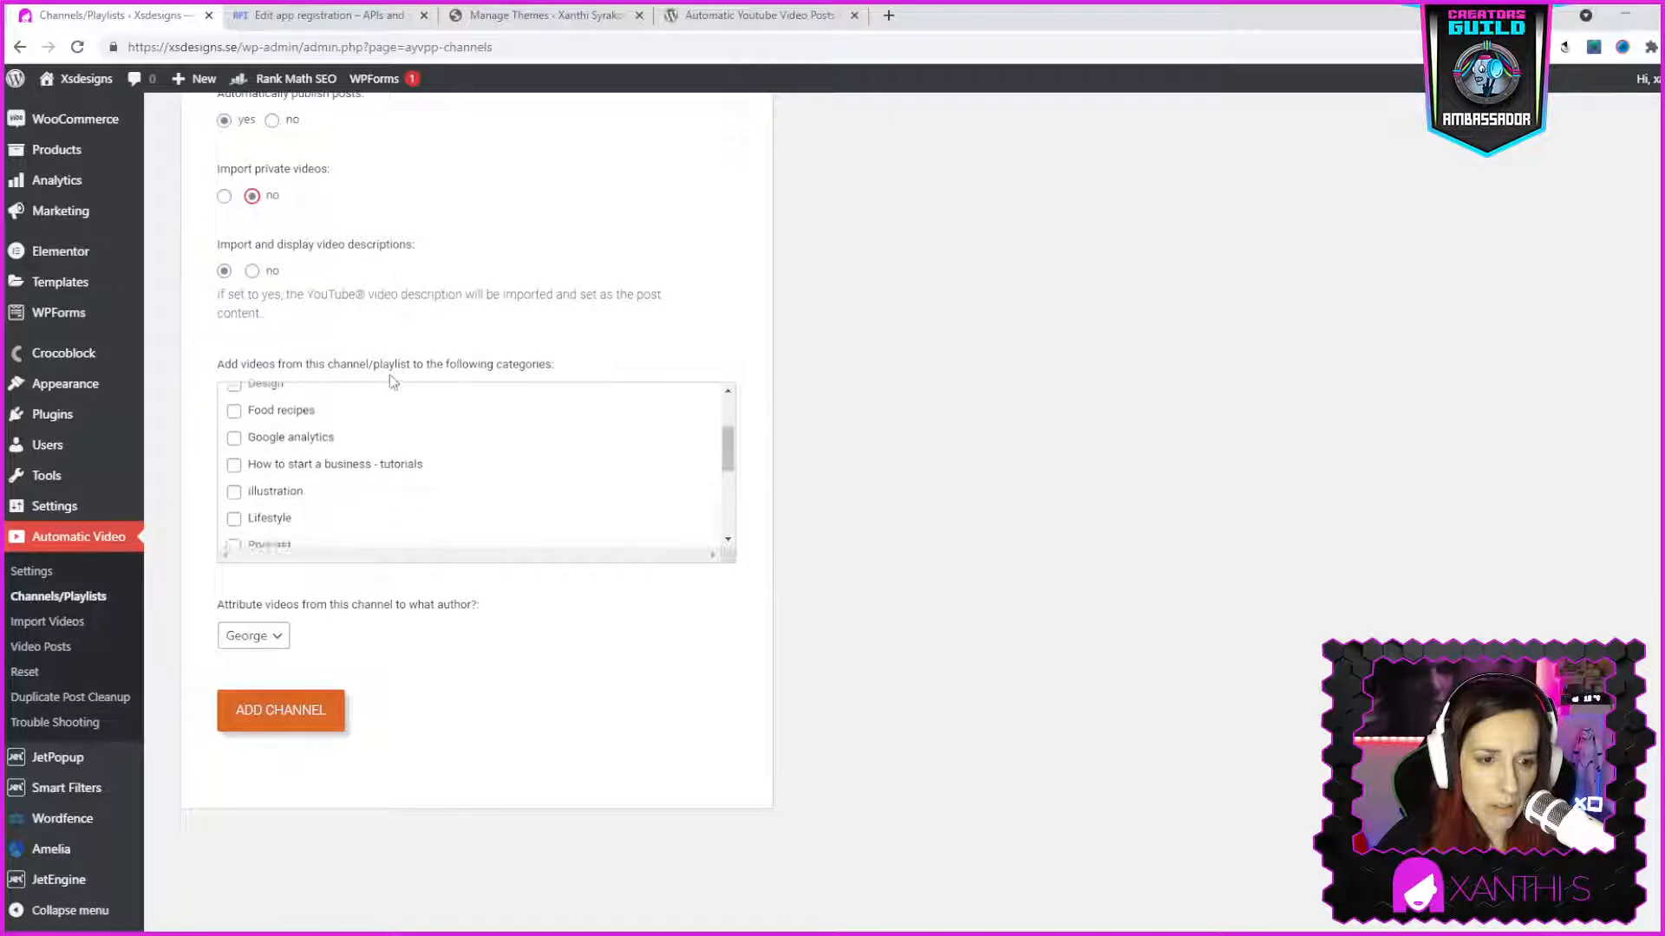
pyautogui.scroll(-3, 381, 494)
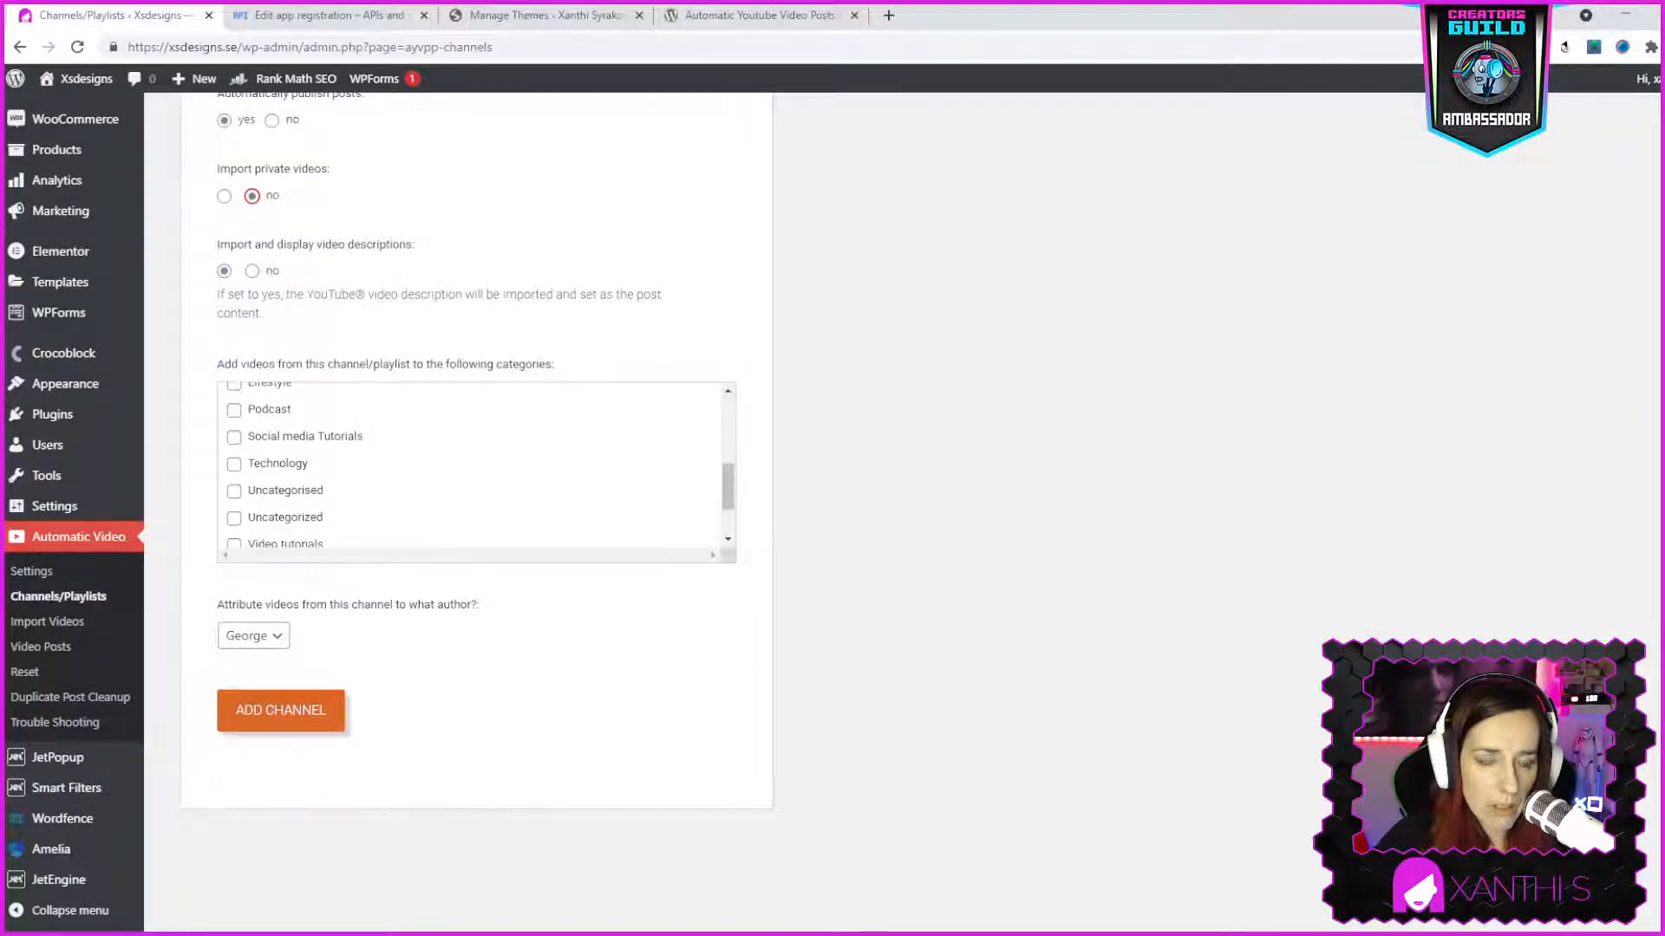
pyautogui.scroll(-1, 382, 494)
pyautogui.scroll(-1, 382, 468)
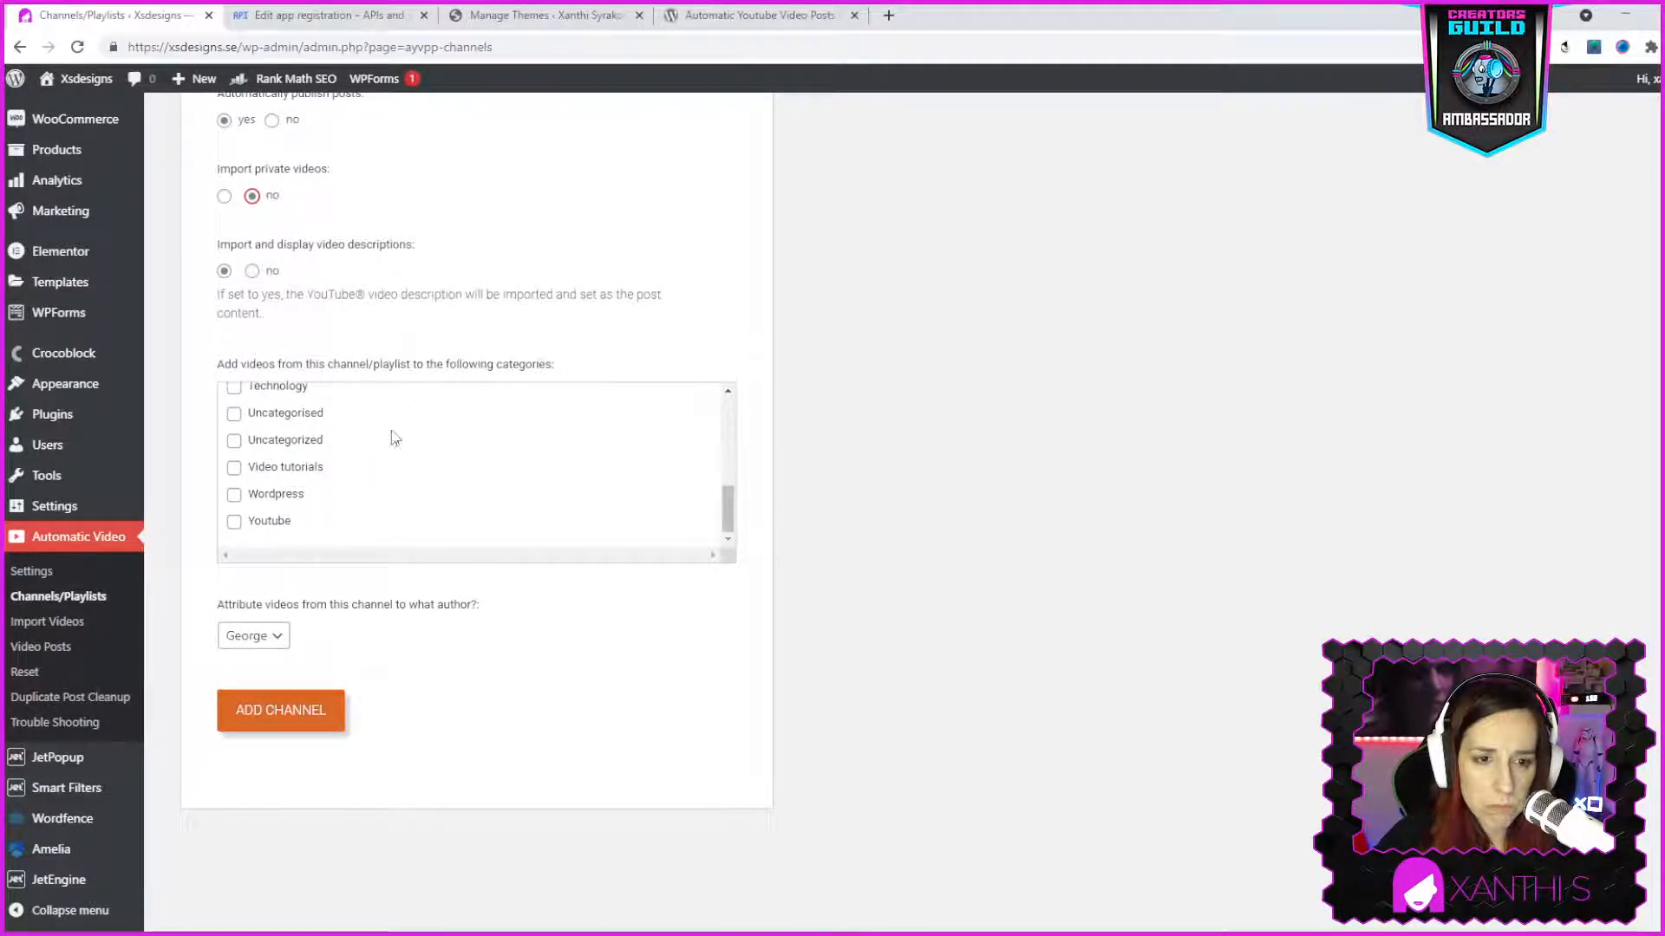
pyautogui.scroll(3, 394, 438)
pyautogui.scroll(4, 405, 460)
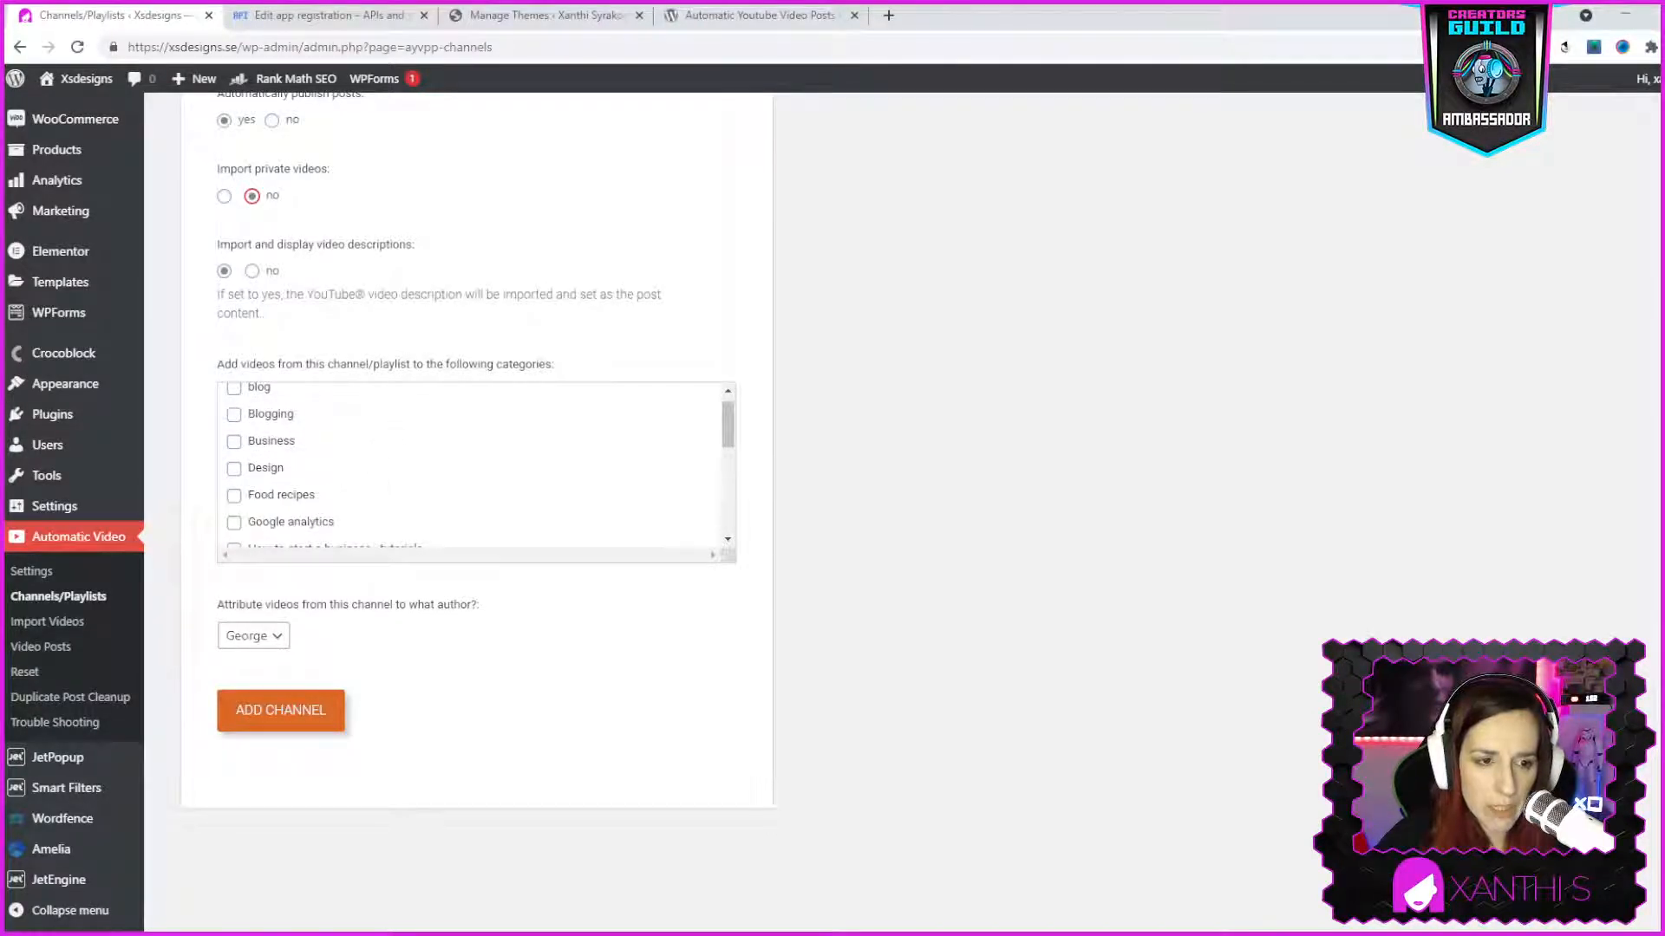
pyautogui.scroll(1, 394, 435)
pyautogui.scroll(-1, 473, 468)
pyautogui.scroll(-5, 427, 409)
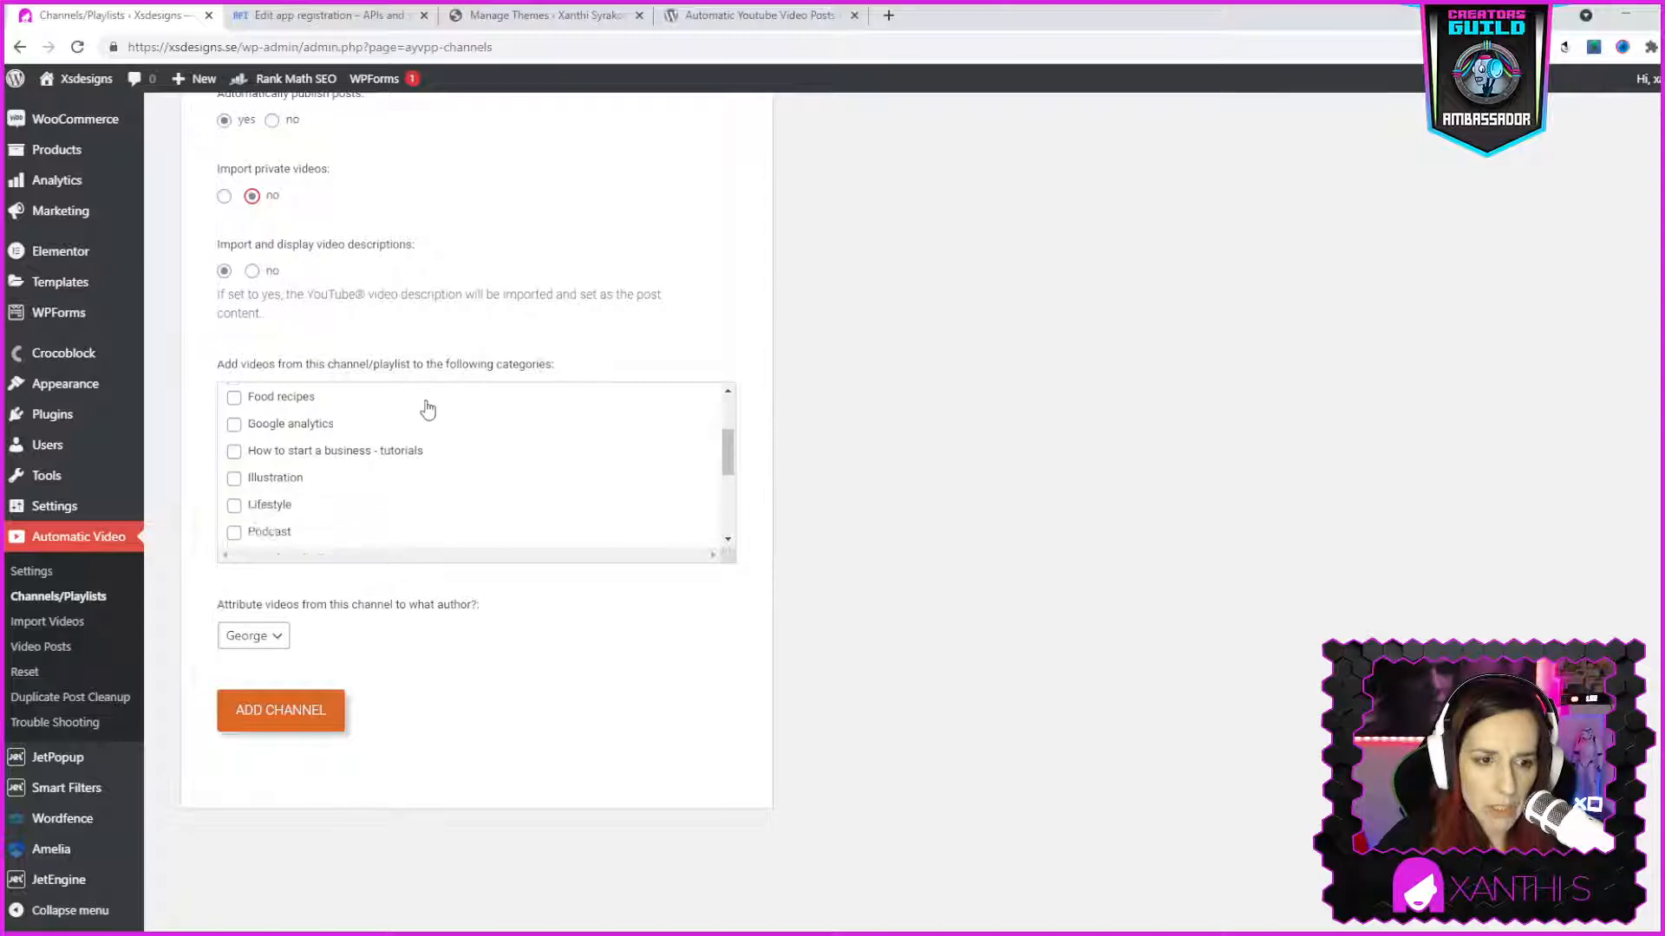
pyautogui.scroll(-4, 409, 503)
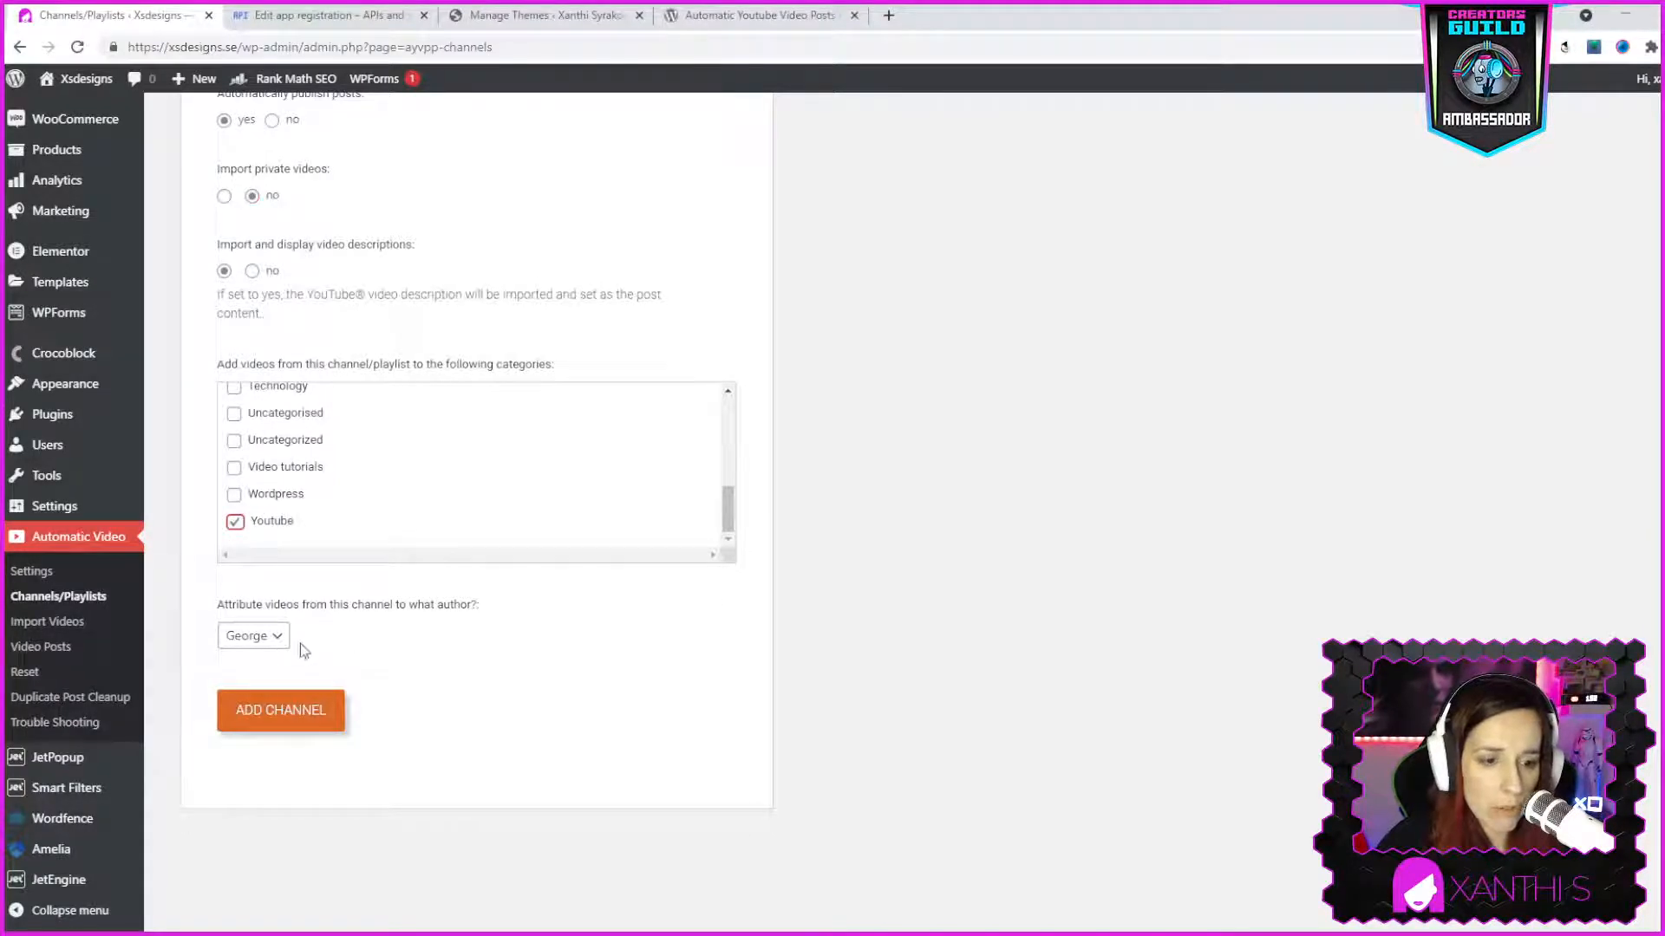
# Attribute the videos to the site owner's author account and add the channel
pyautogui.click(271, 637)
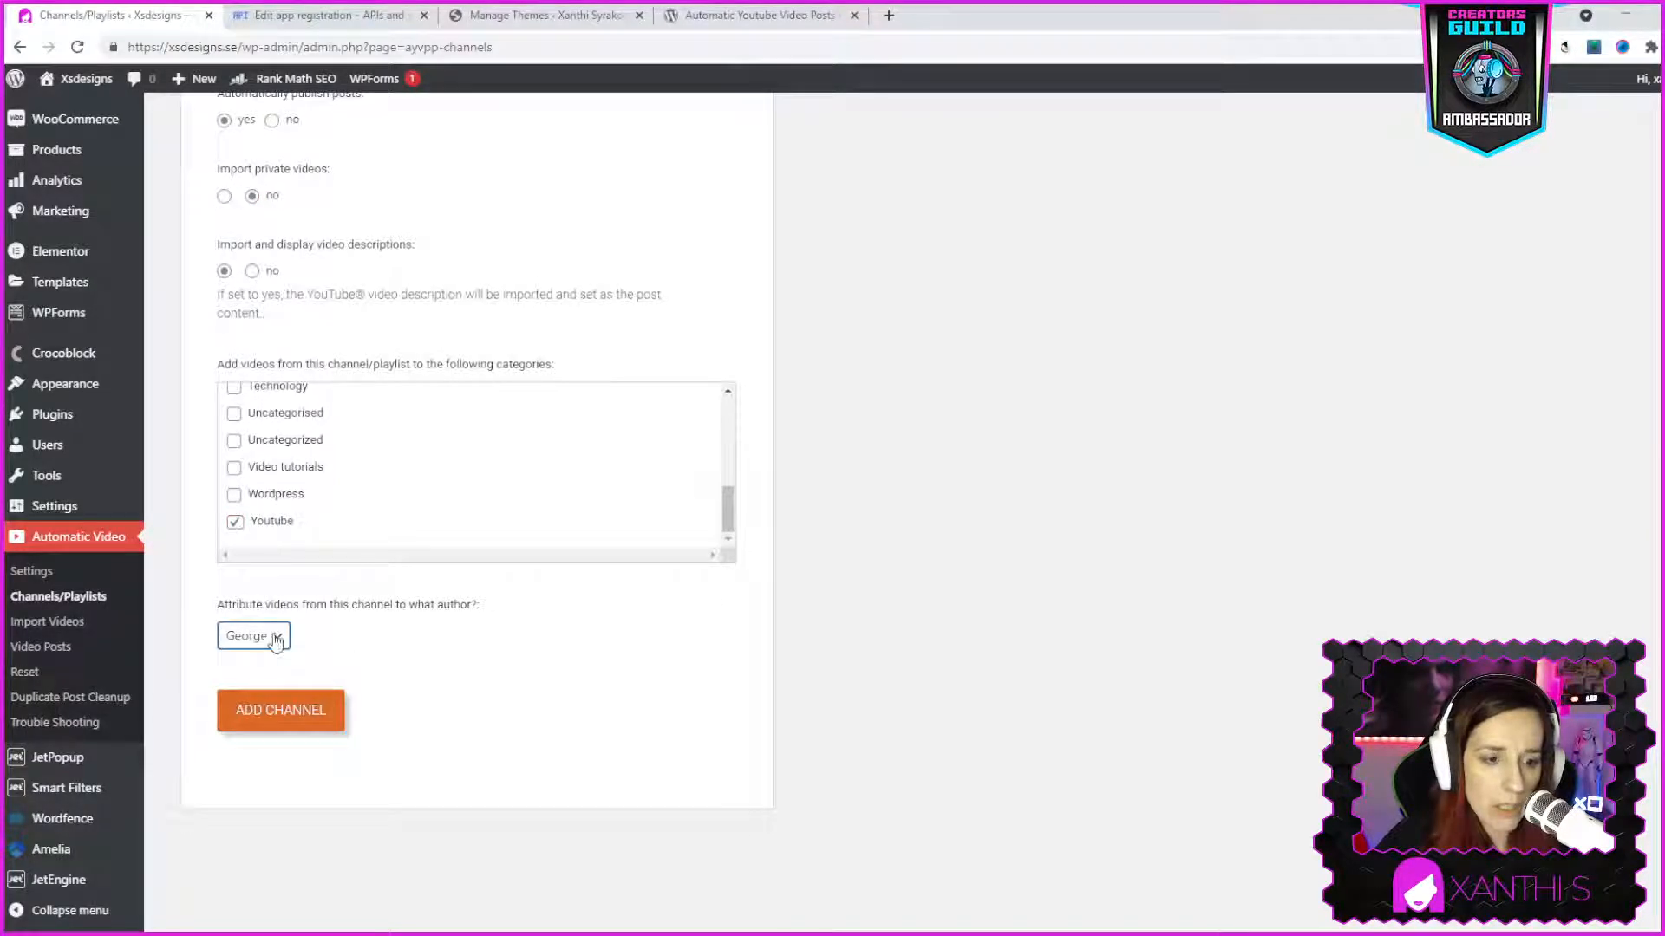
pyautogui.click(256, 697)
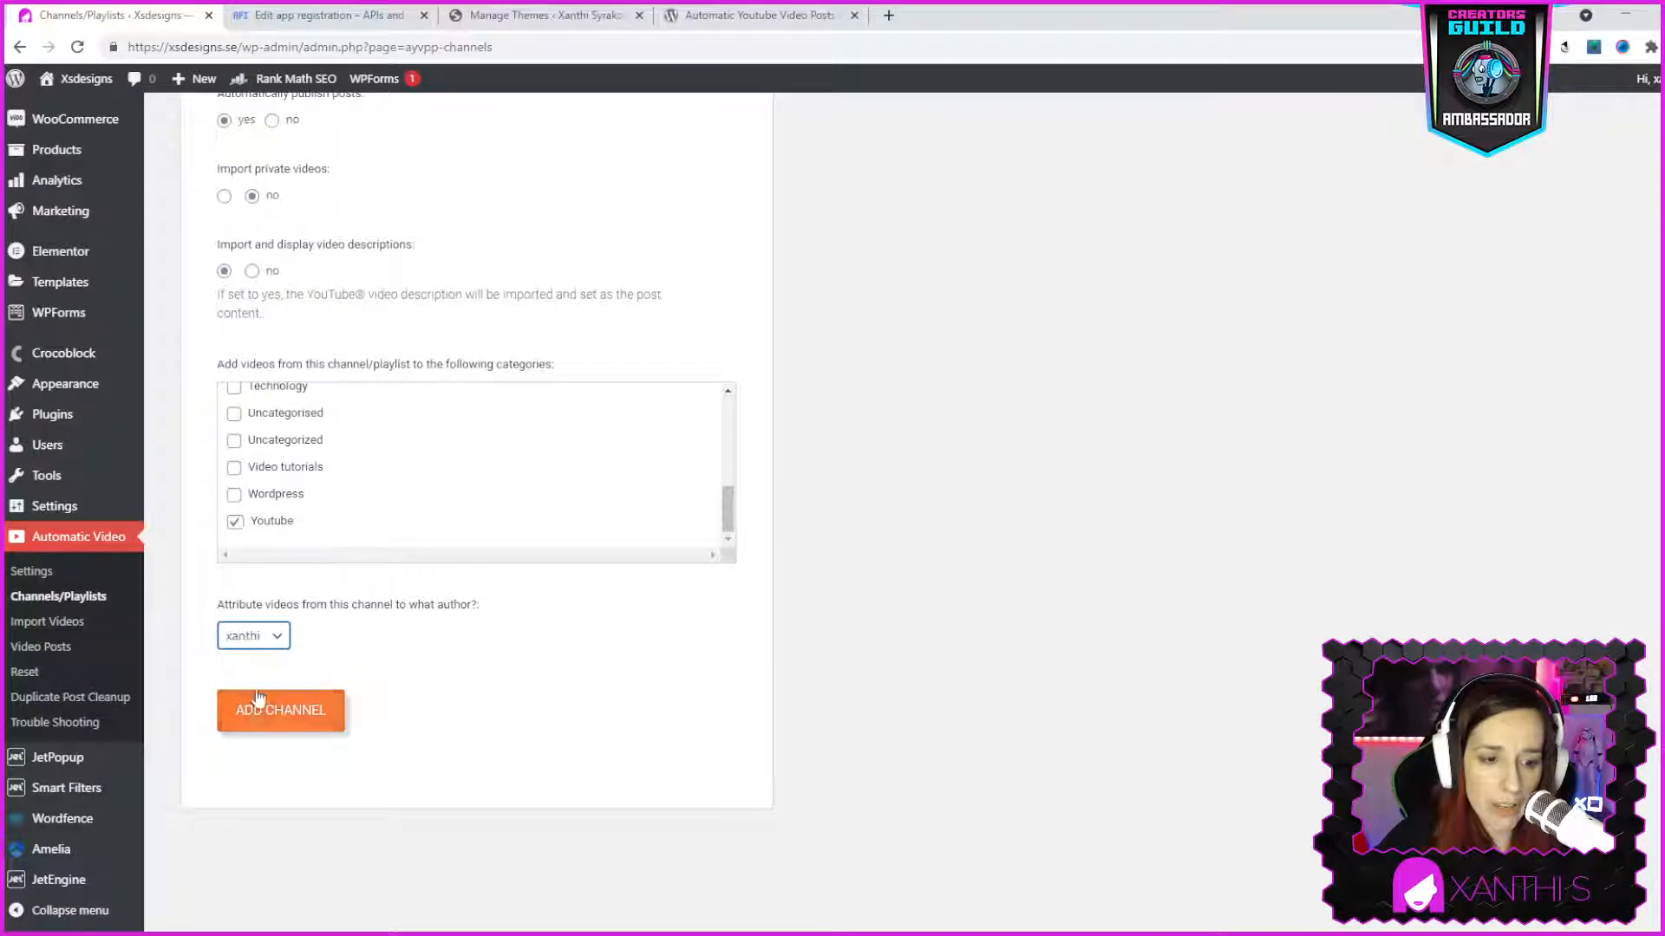
pyautogui.click(304, 720)
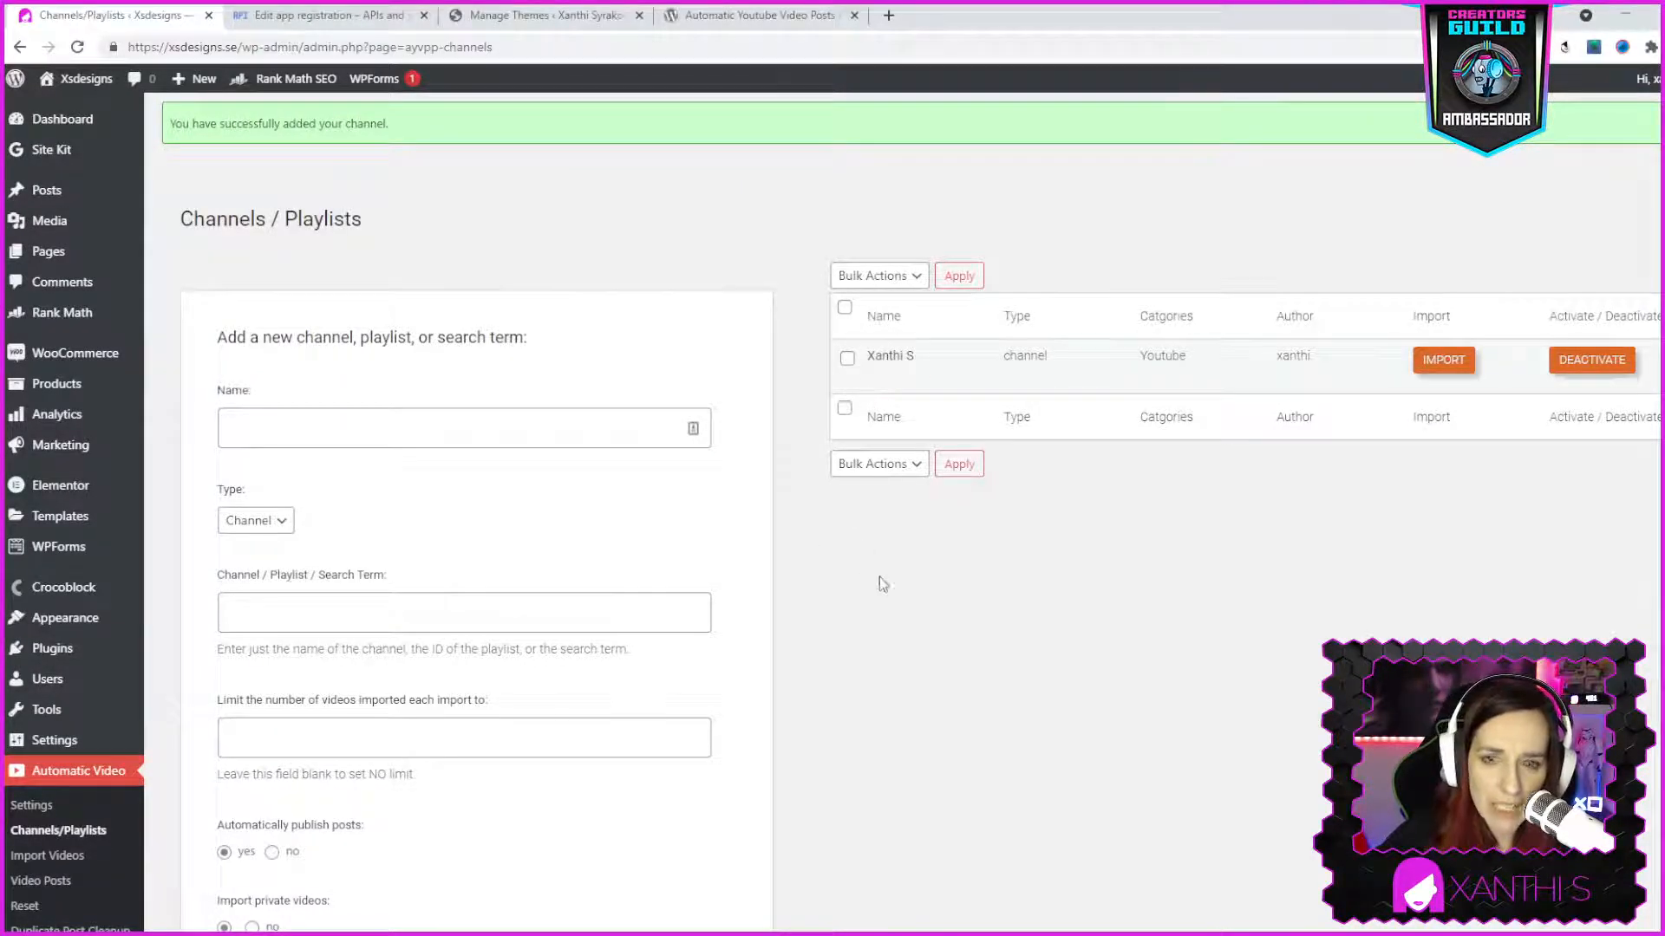
# Try to manually import the videos of the added channel
pyautogui.scroll(-3, 910, 639)
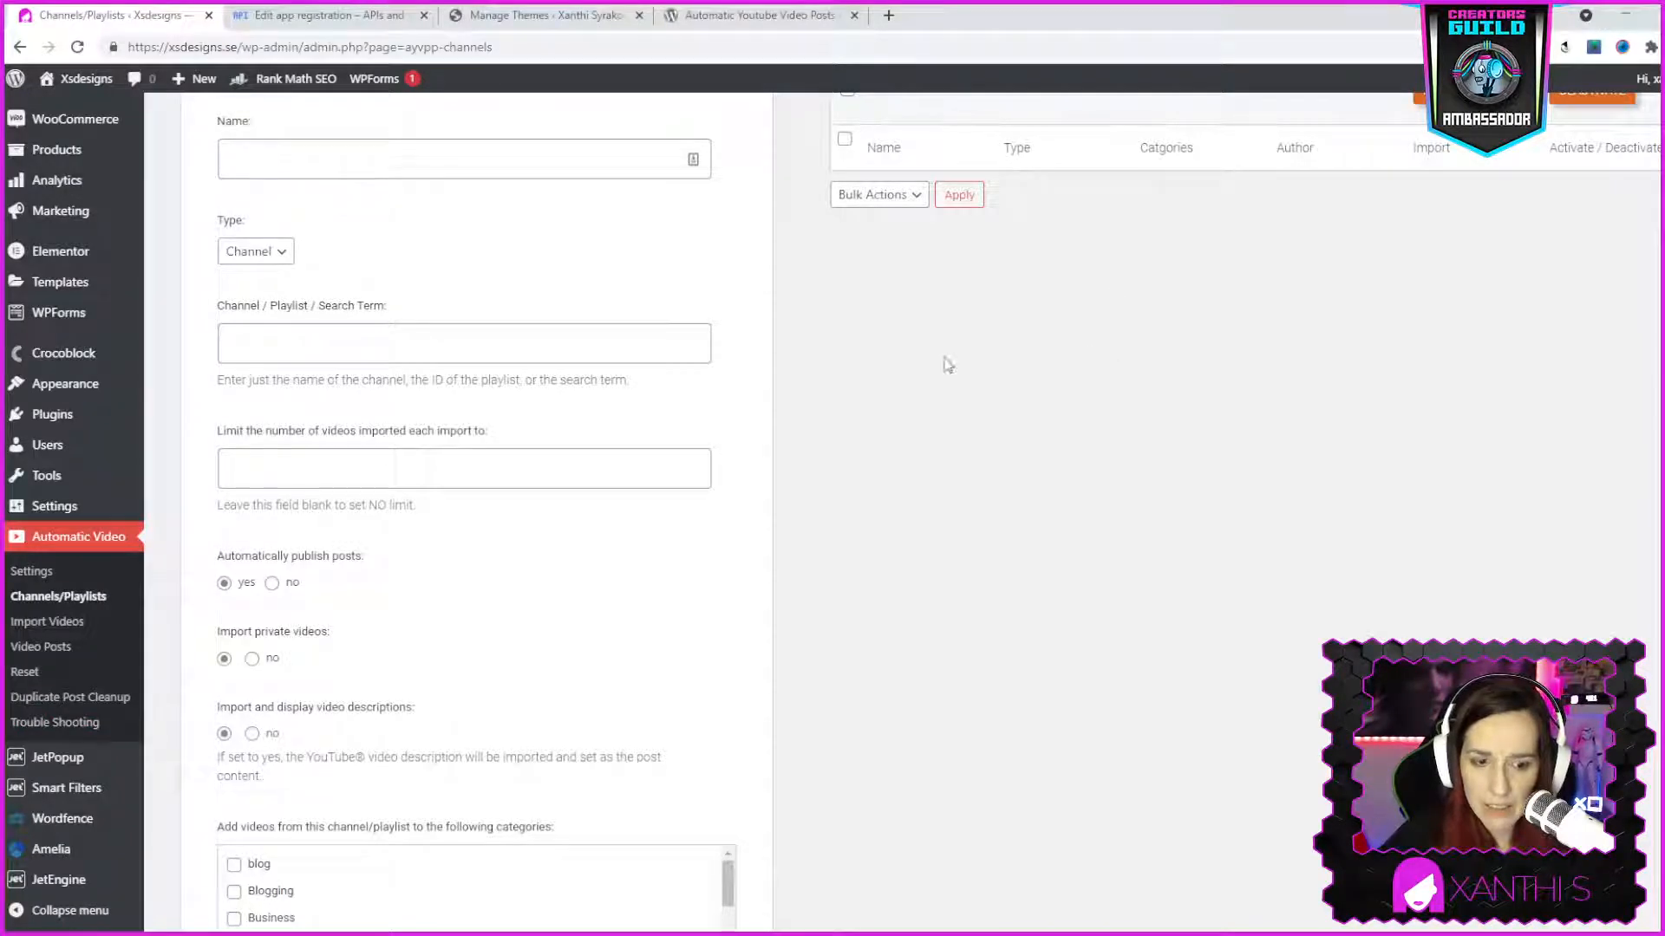
pyautogui.scroll(3, 1067, 601)
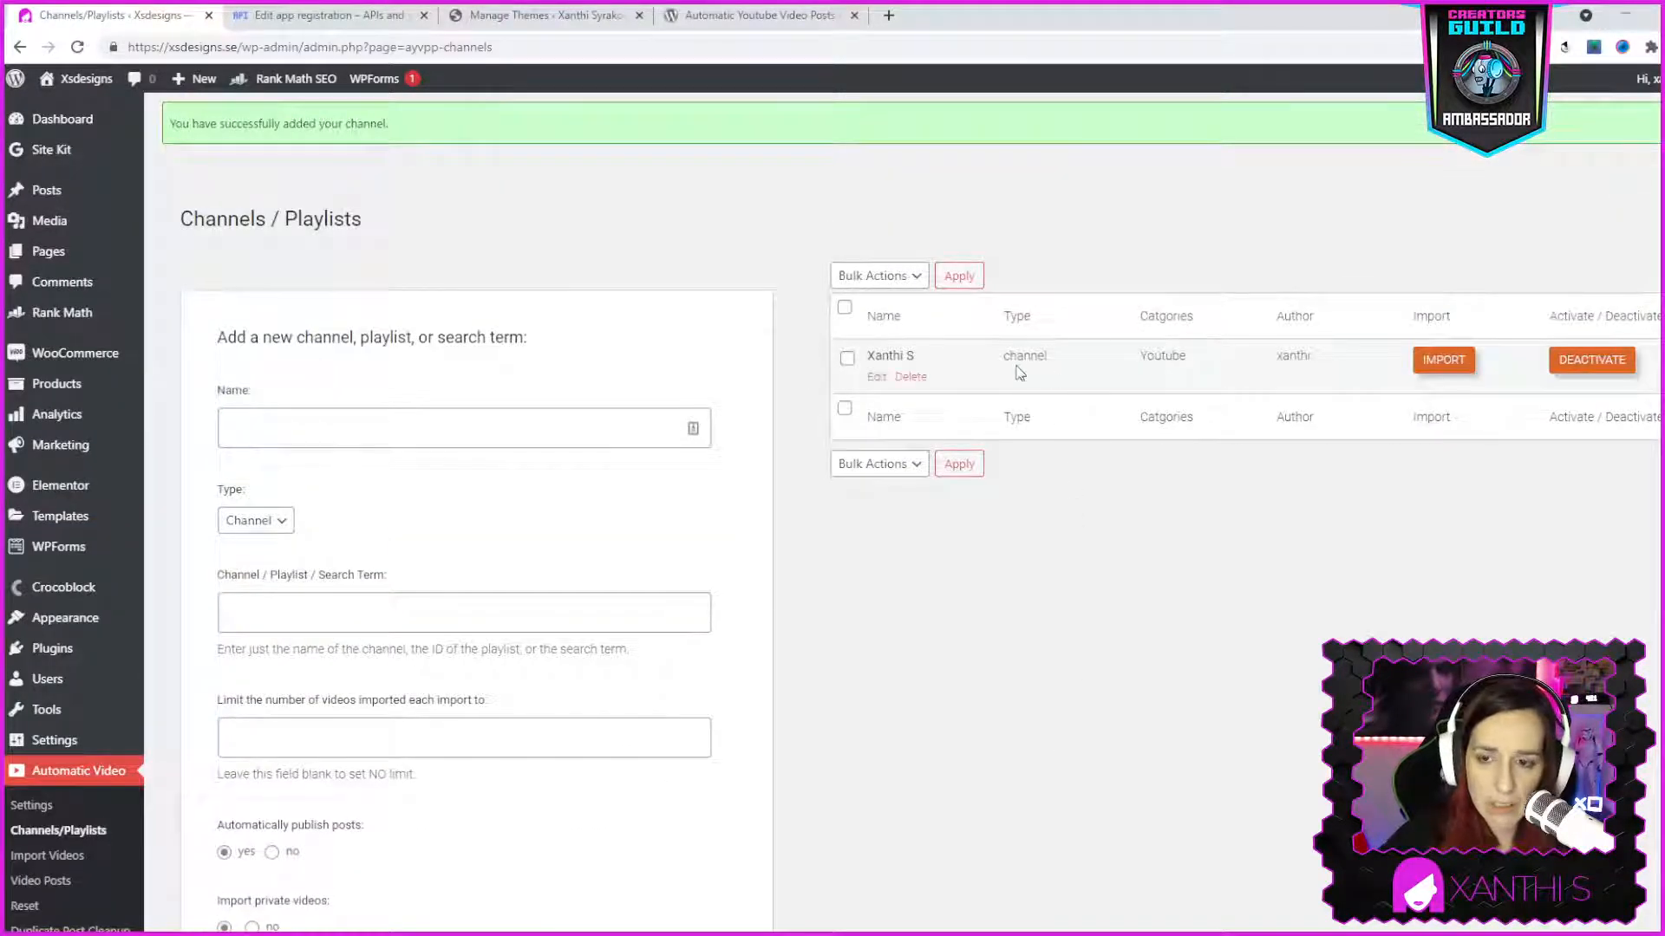
pyautogui.click(1444, 363)
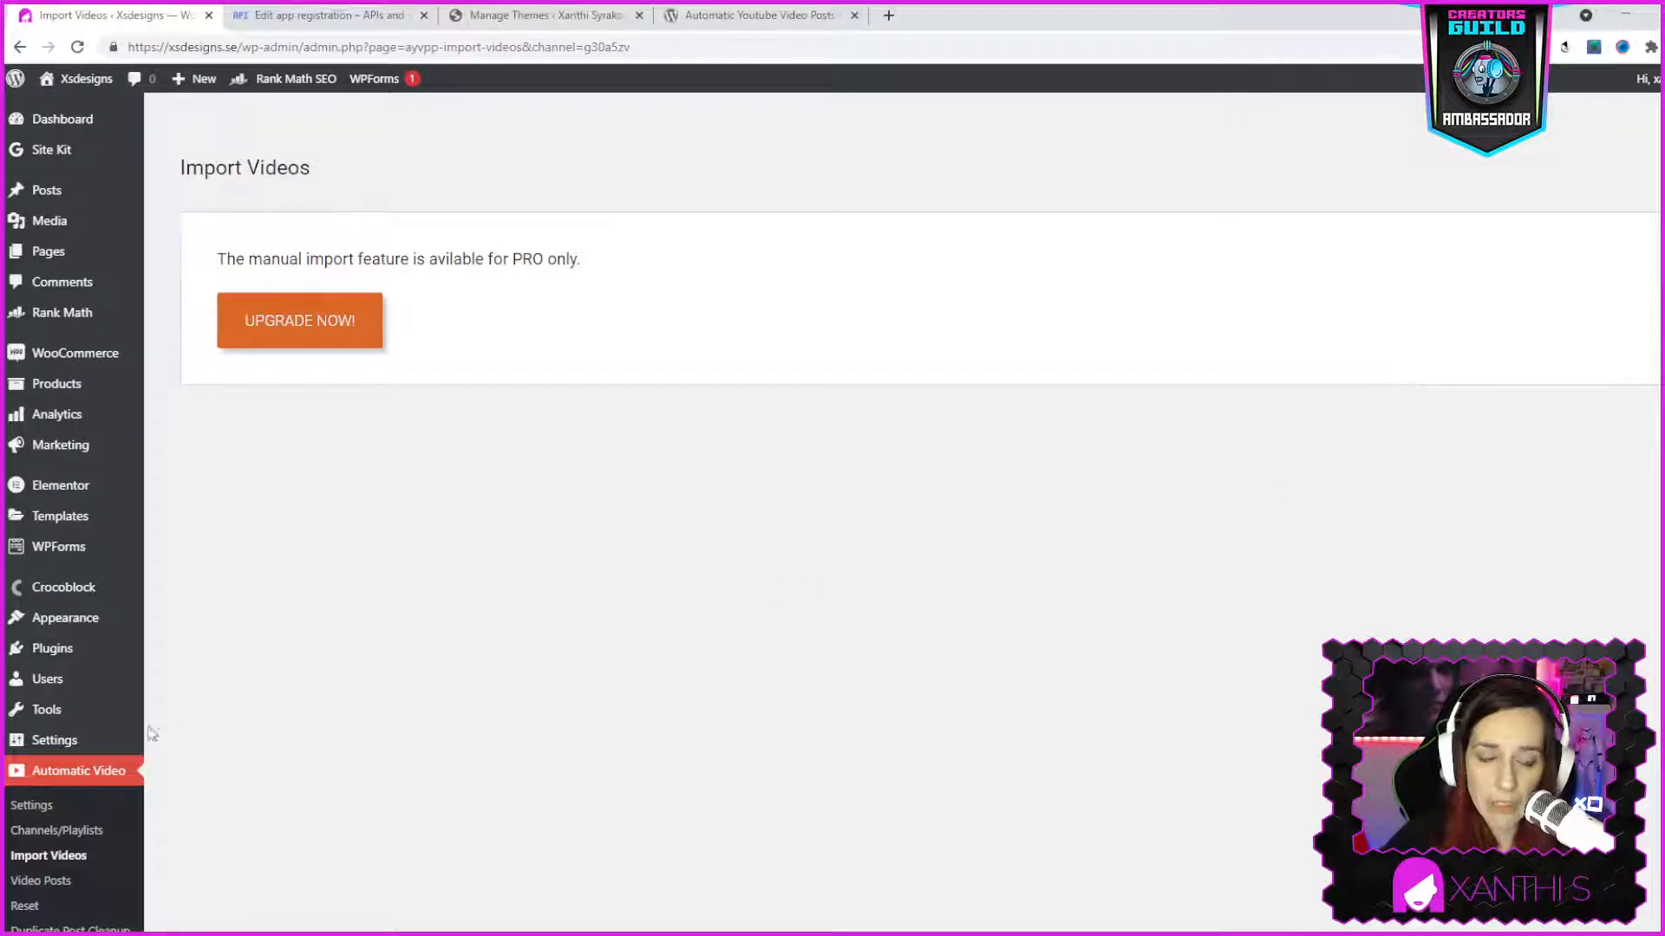
pyautogui.click(51, 858)
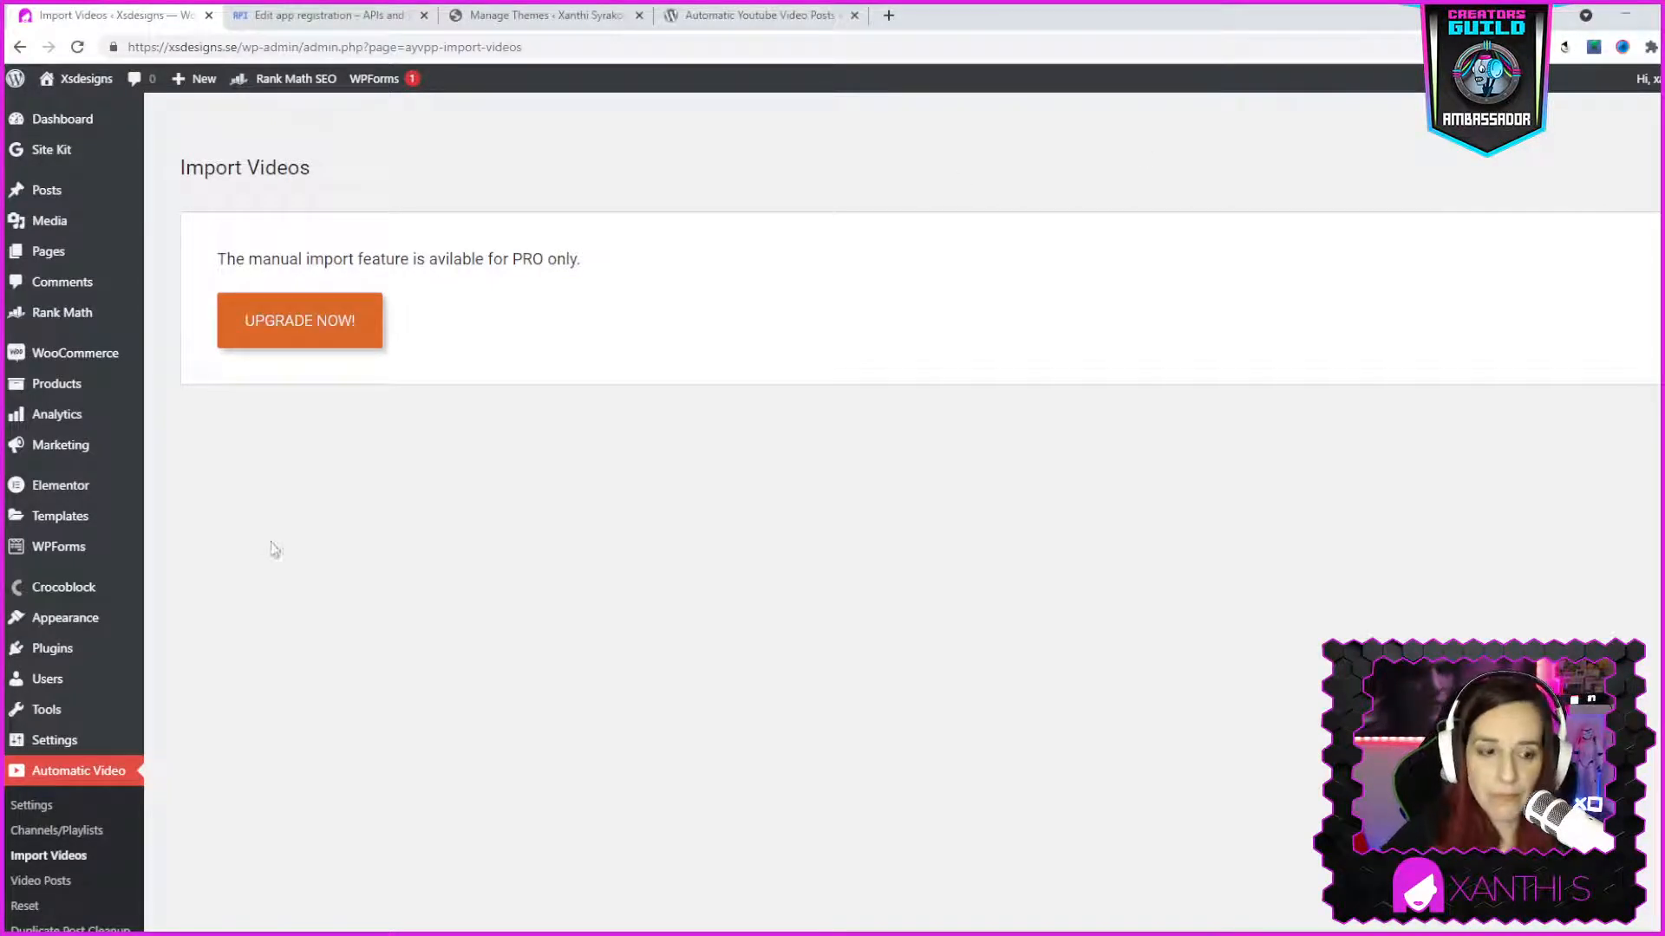
# Check the Video Posts list for imported videos and review the plugin's API settings and channel list
pyautogui.click(50, 885)
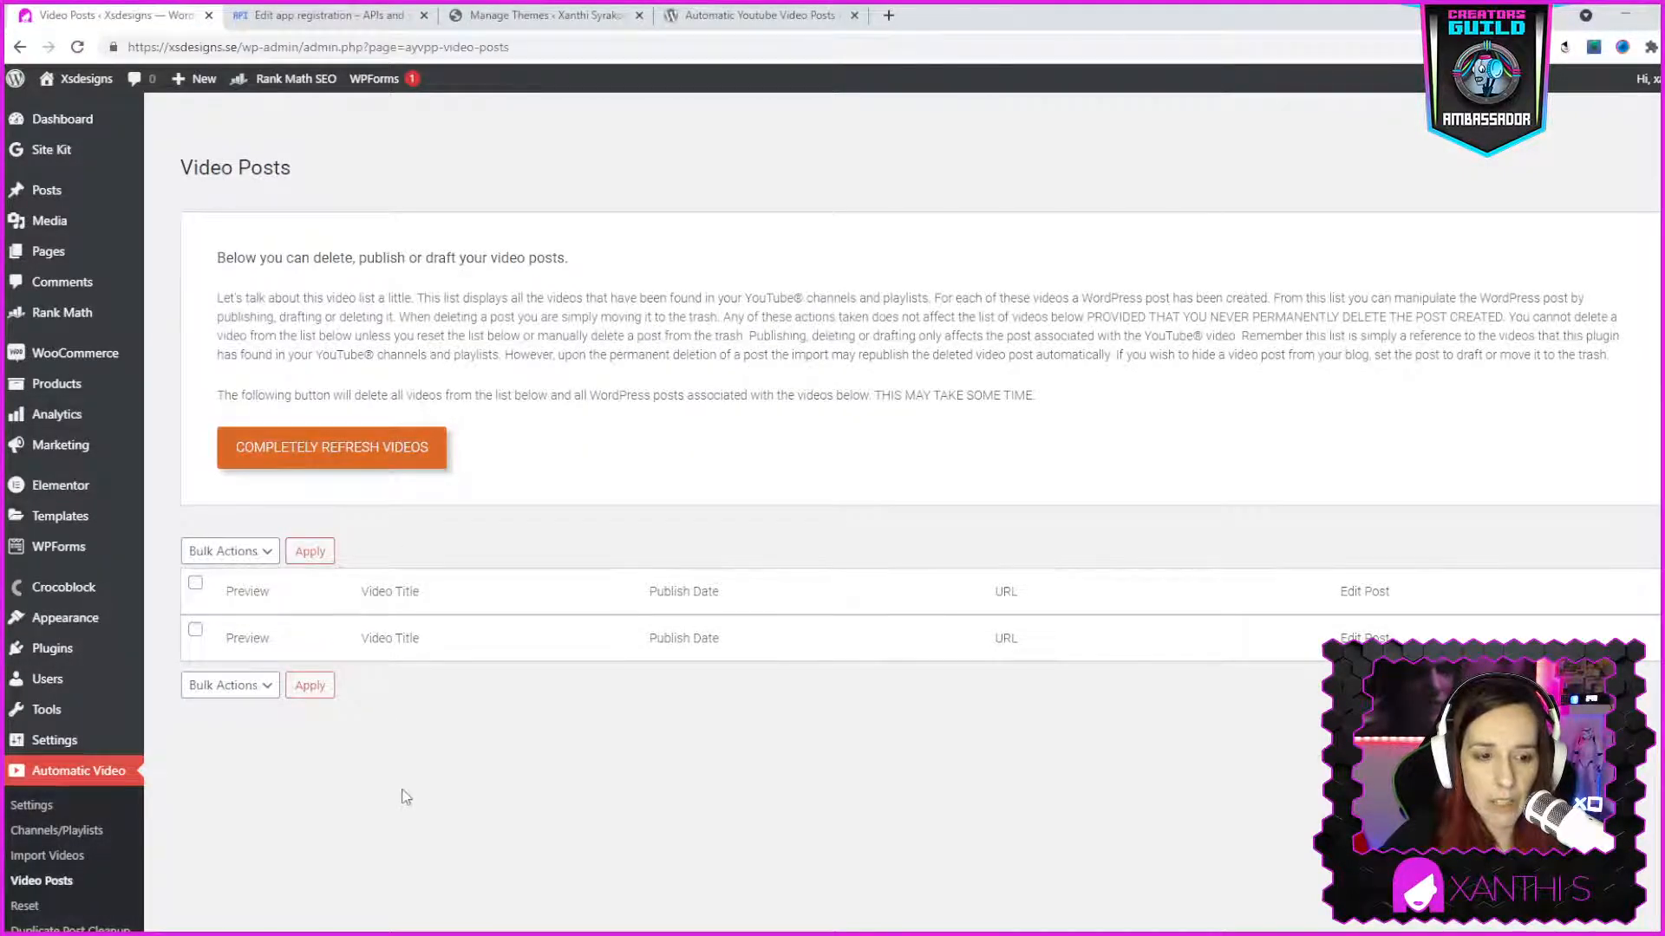
pyautogui.scroll(-2, 406, 728)
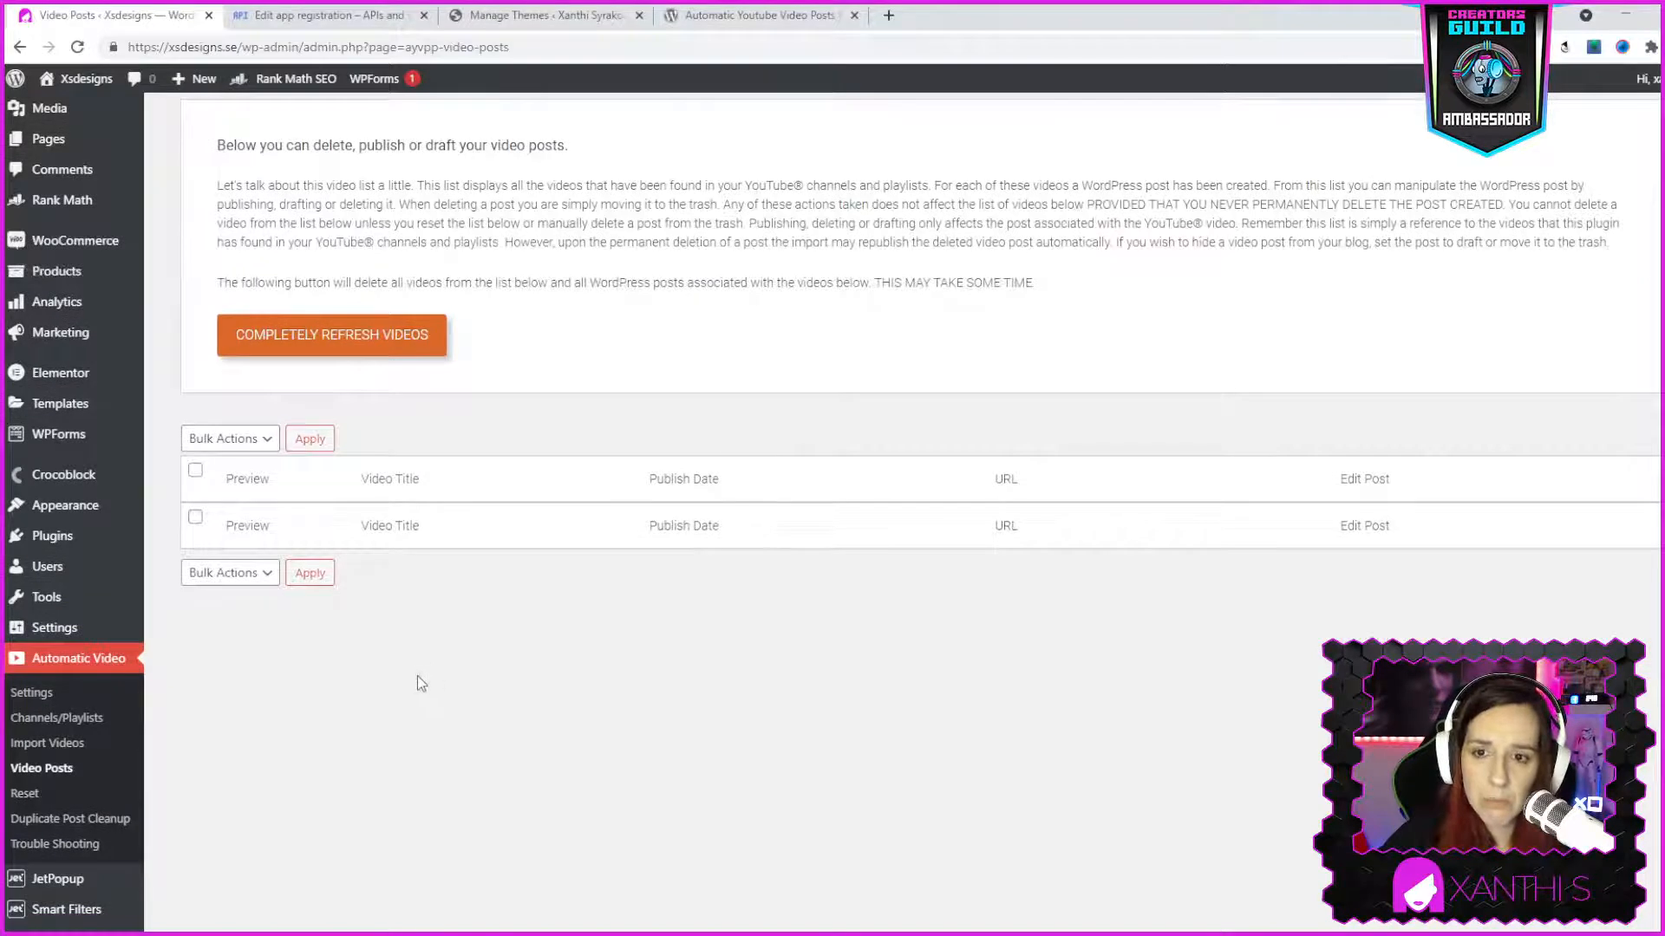
pyautogui.click(102, 696)
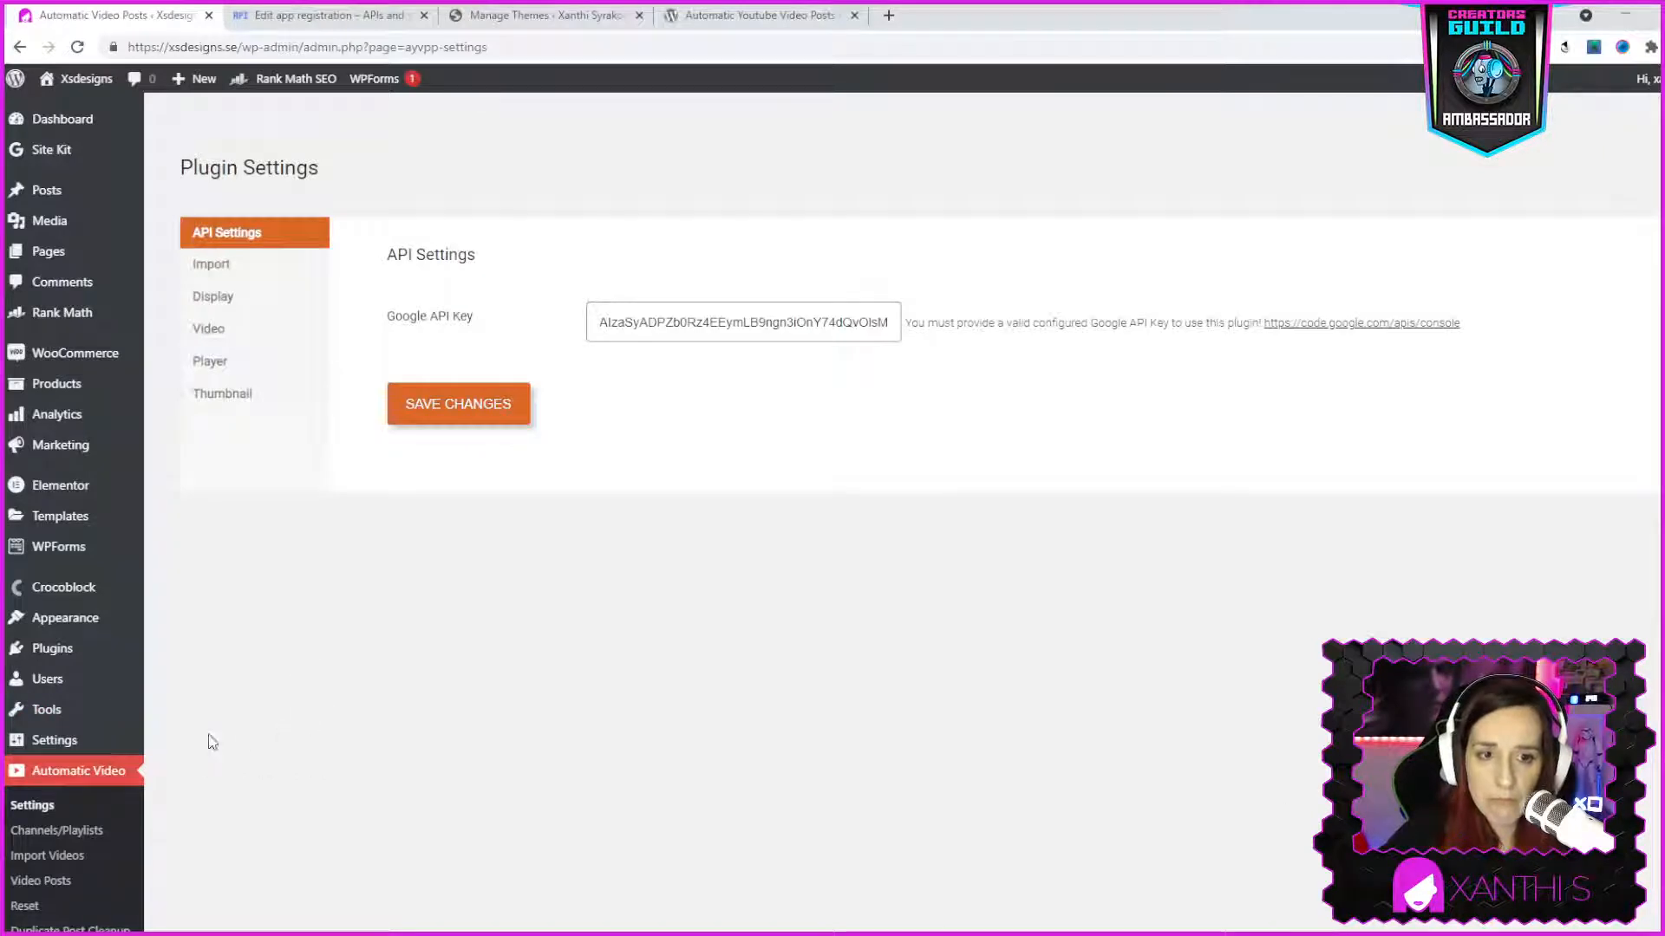
pyautogui.click(69, 835)
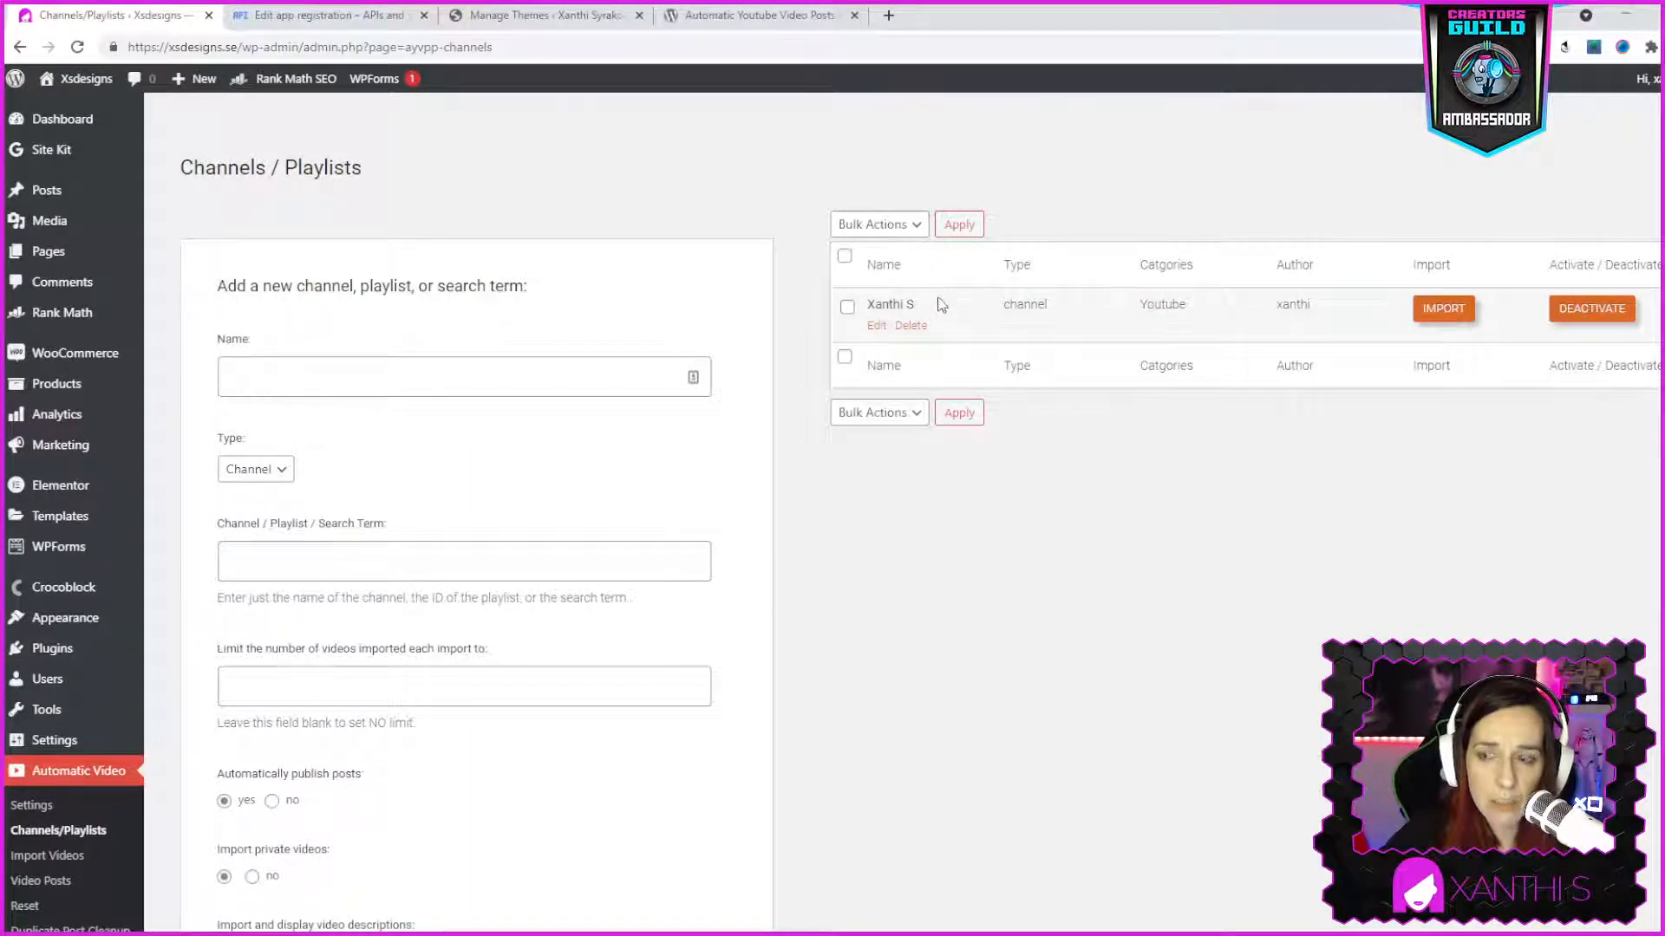
# Try to limit the added YouTube channel's imports to 1 video per import and save the channel's settings
pyautogui.click(877, 326)
pyautogui.click(872, 338)
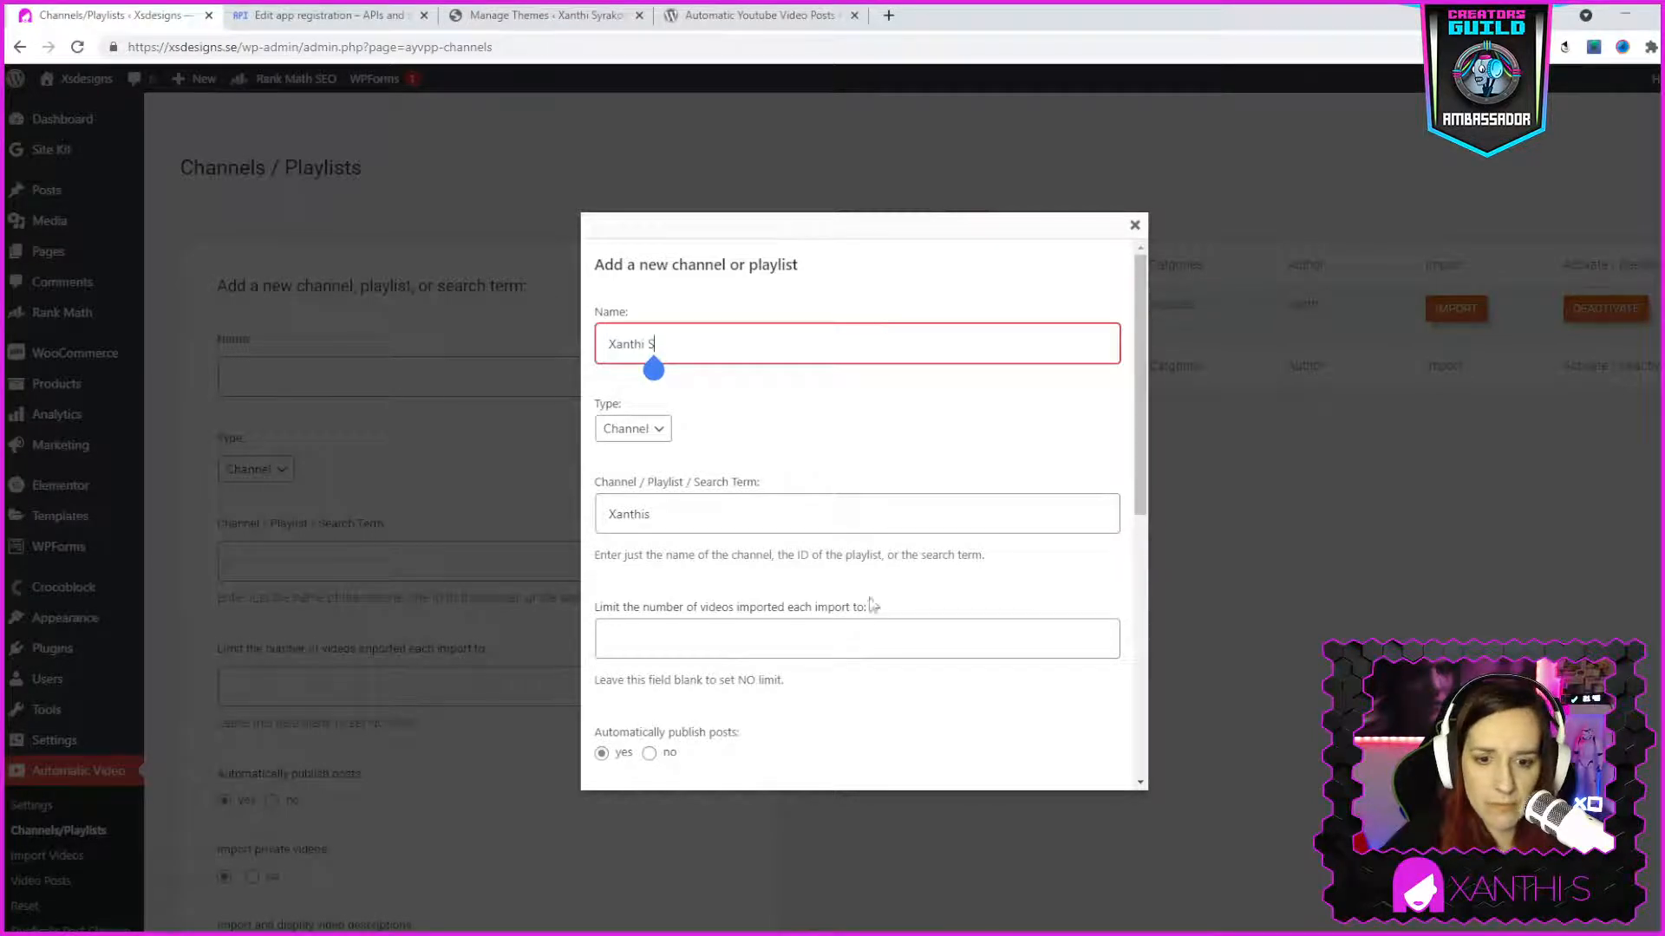
pyautogui.click(752, 644)
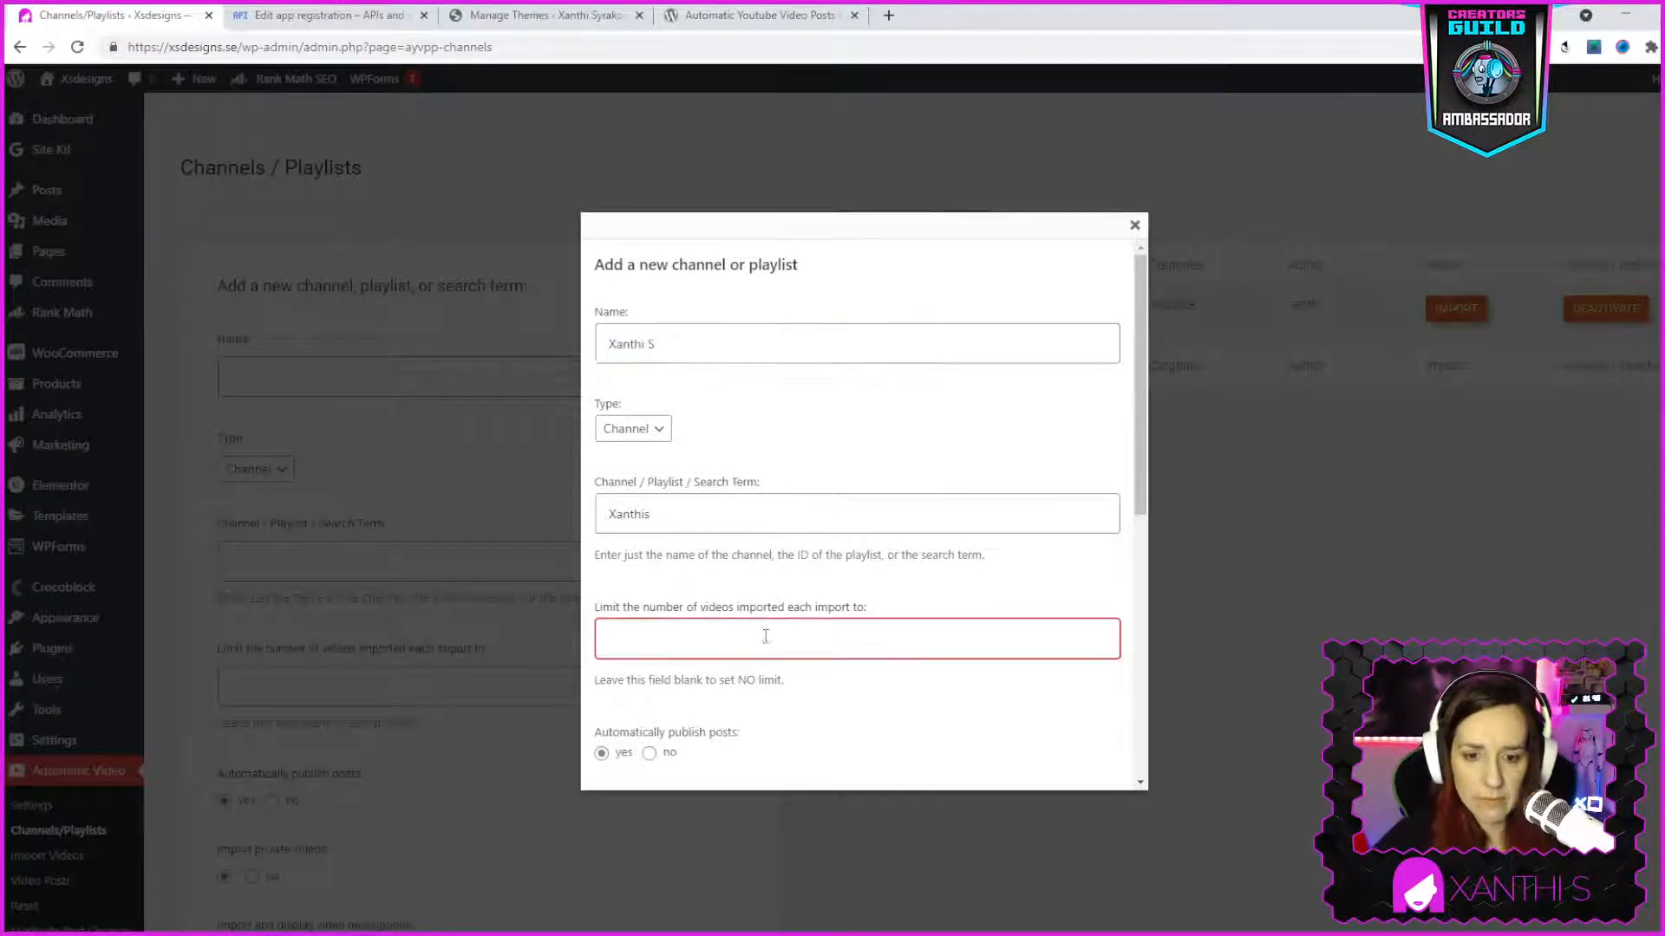
pyautogui.write('1')
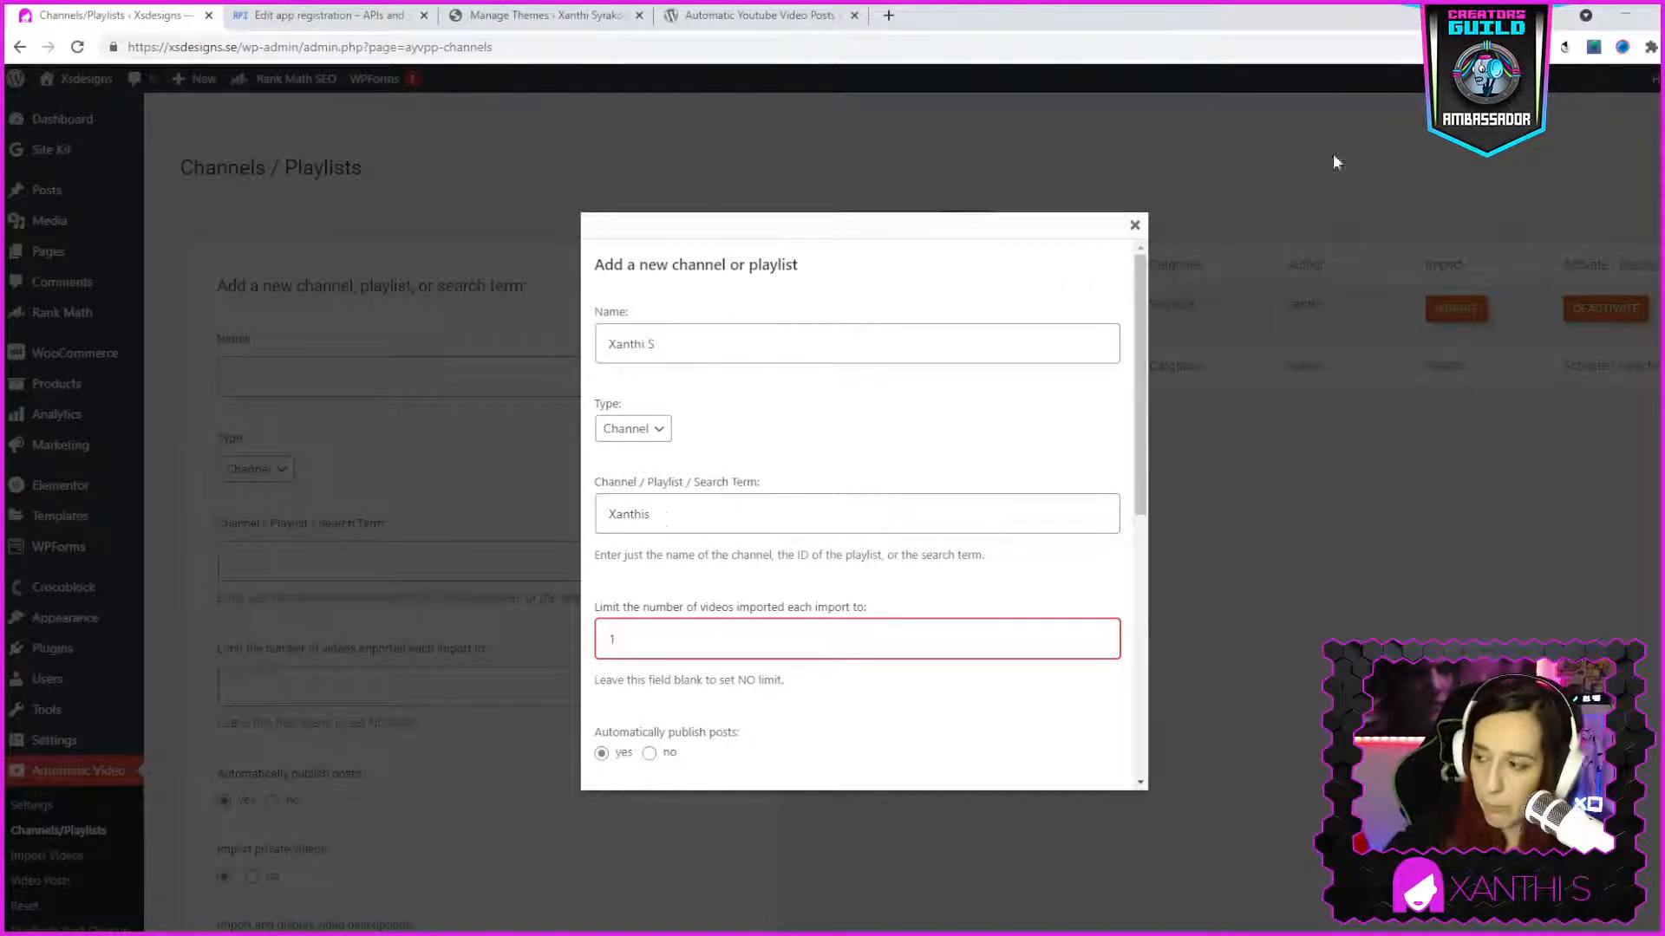
pyautogui.scroll(-5, 837, 451)
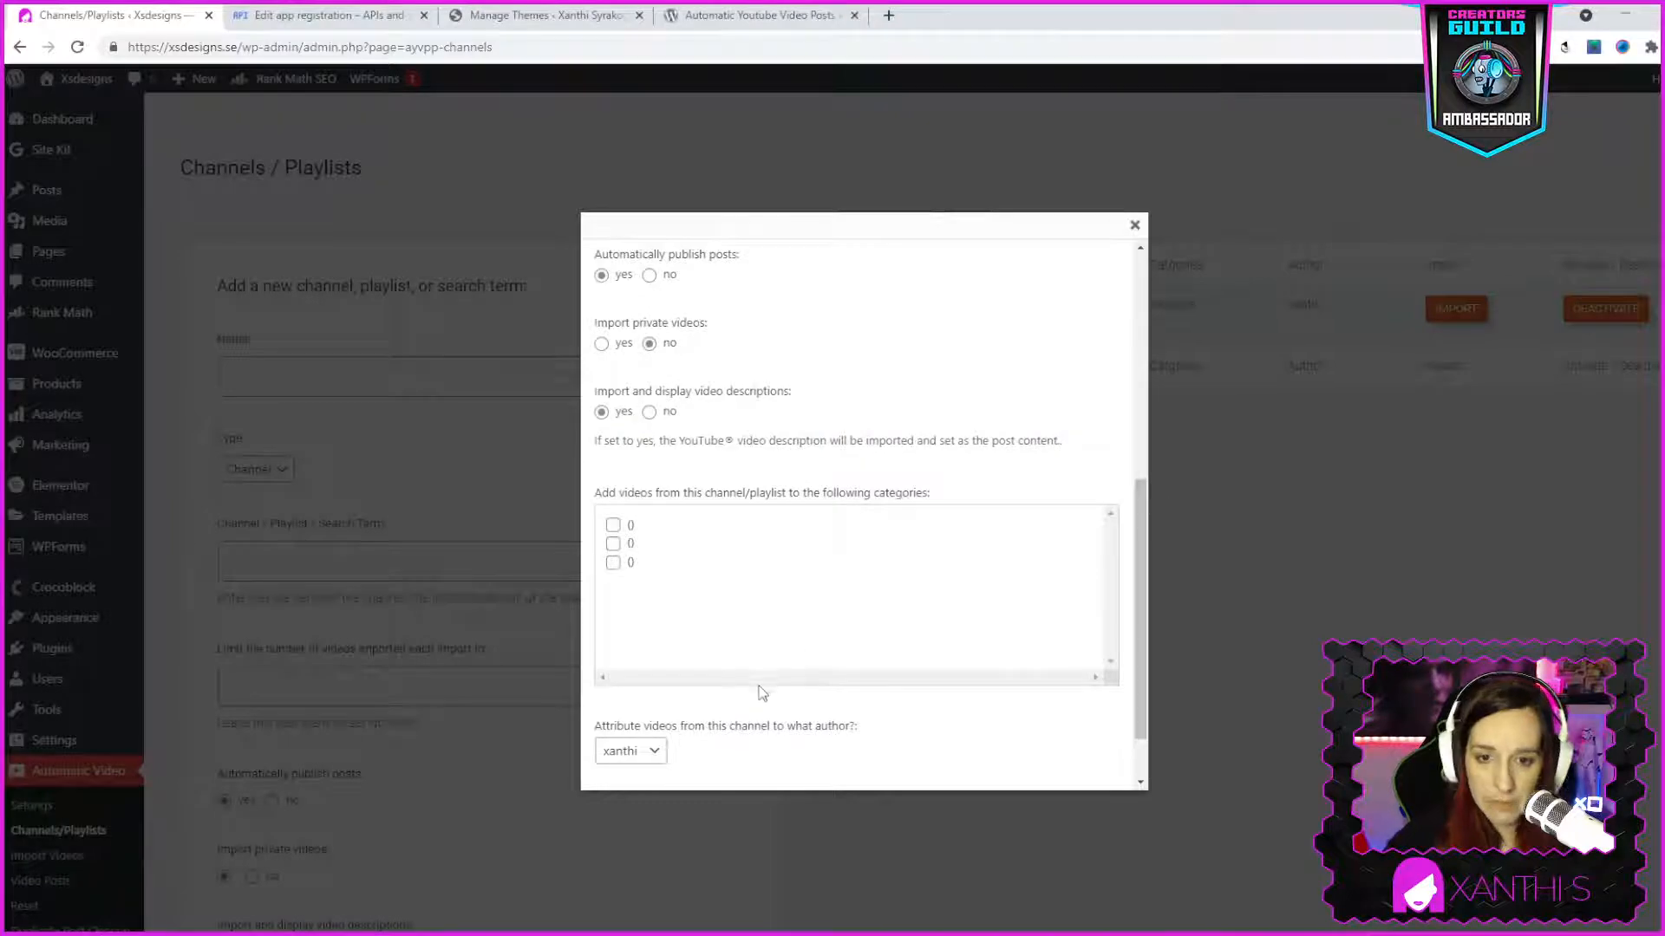
pyautogui.scroll(-1, 761, 717)
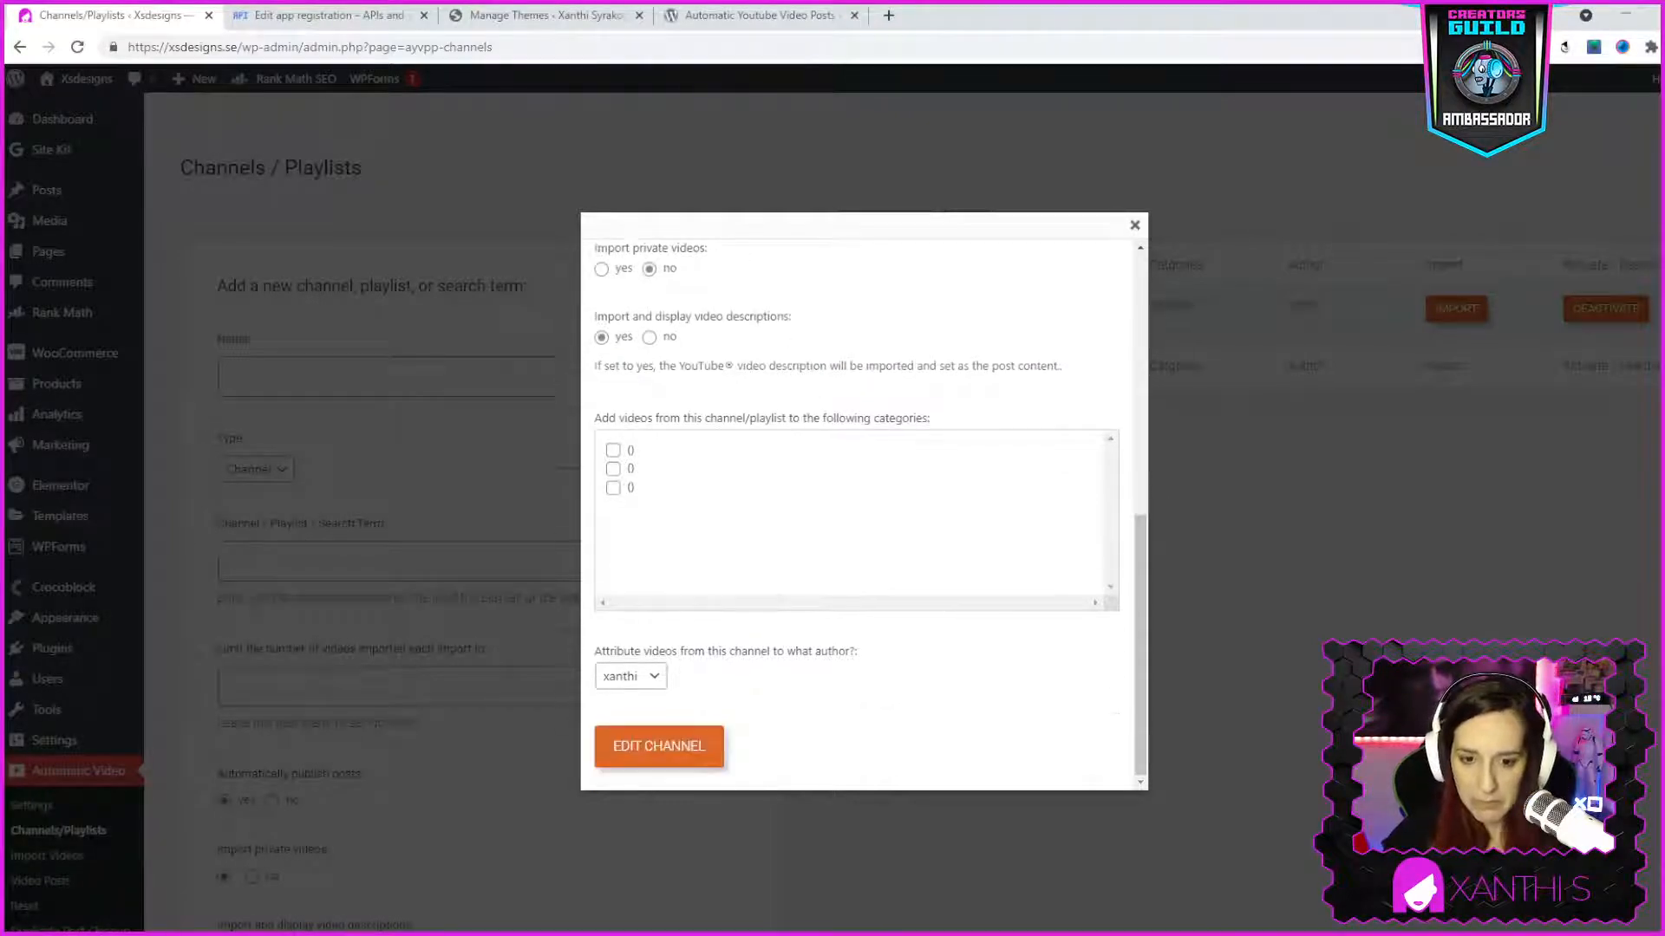
pyautogui.scroll(1, 687, 743)
pyautogui.scroll(-1, 751, 632)
pyautogui.click(682, 767)
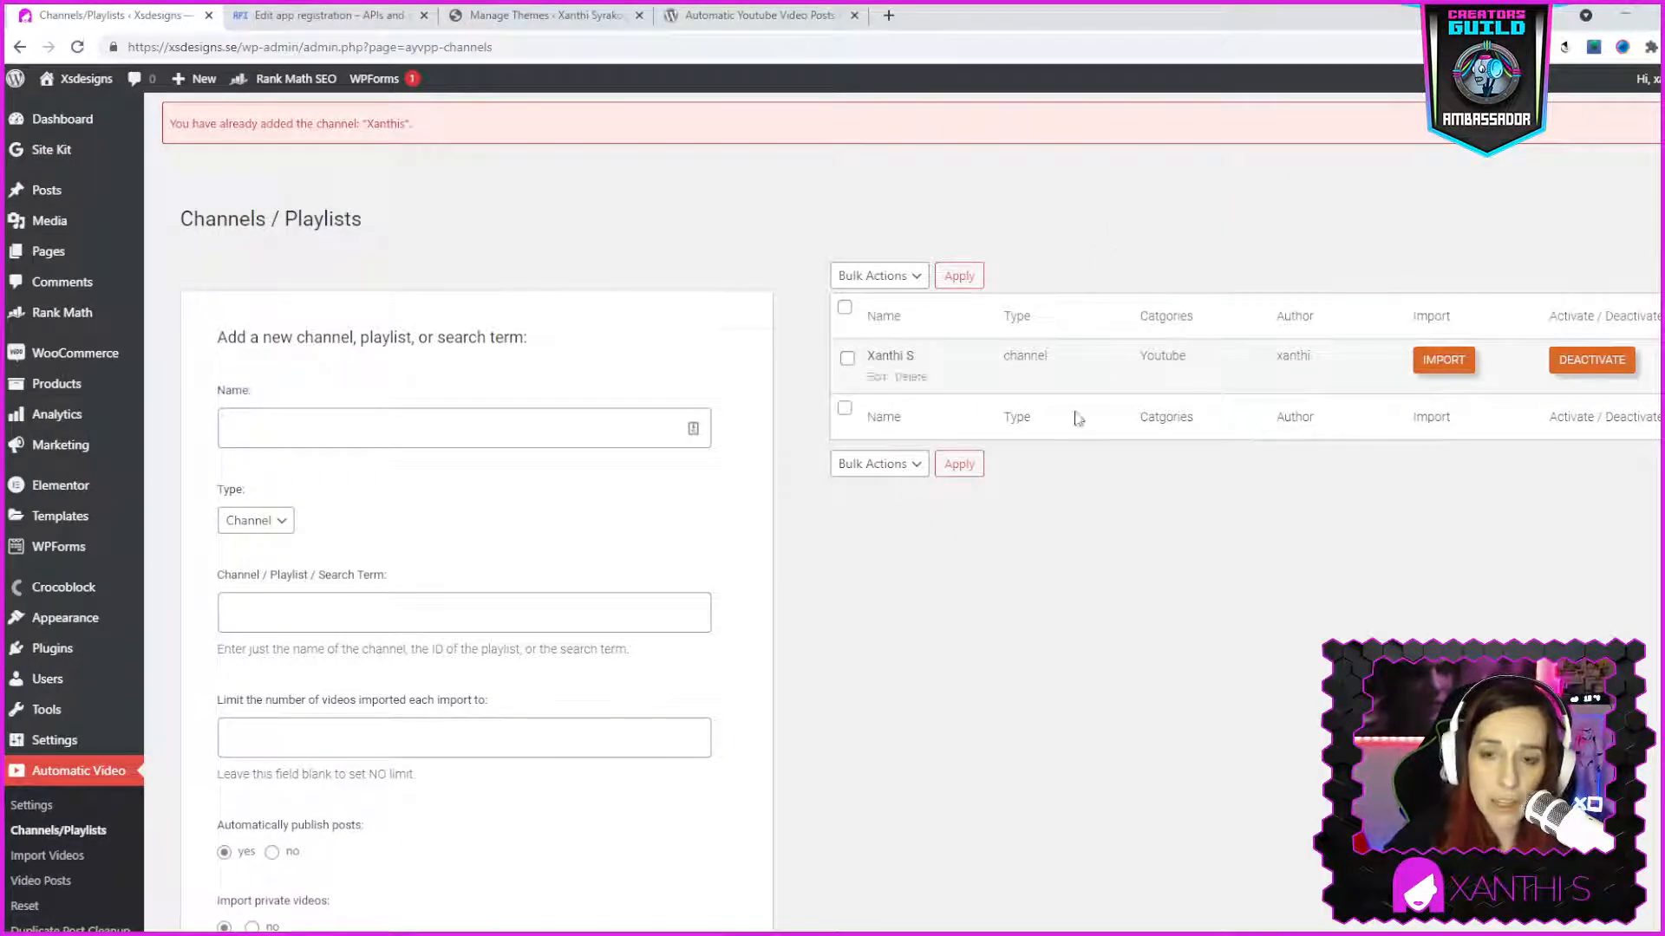
# Visit the live site and open its Blog, tutorials and vlogs page
pyautogui.scroll(-8, 1406, 550)
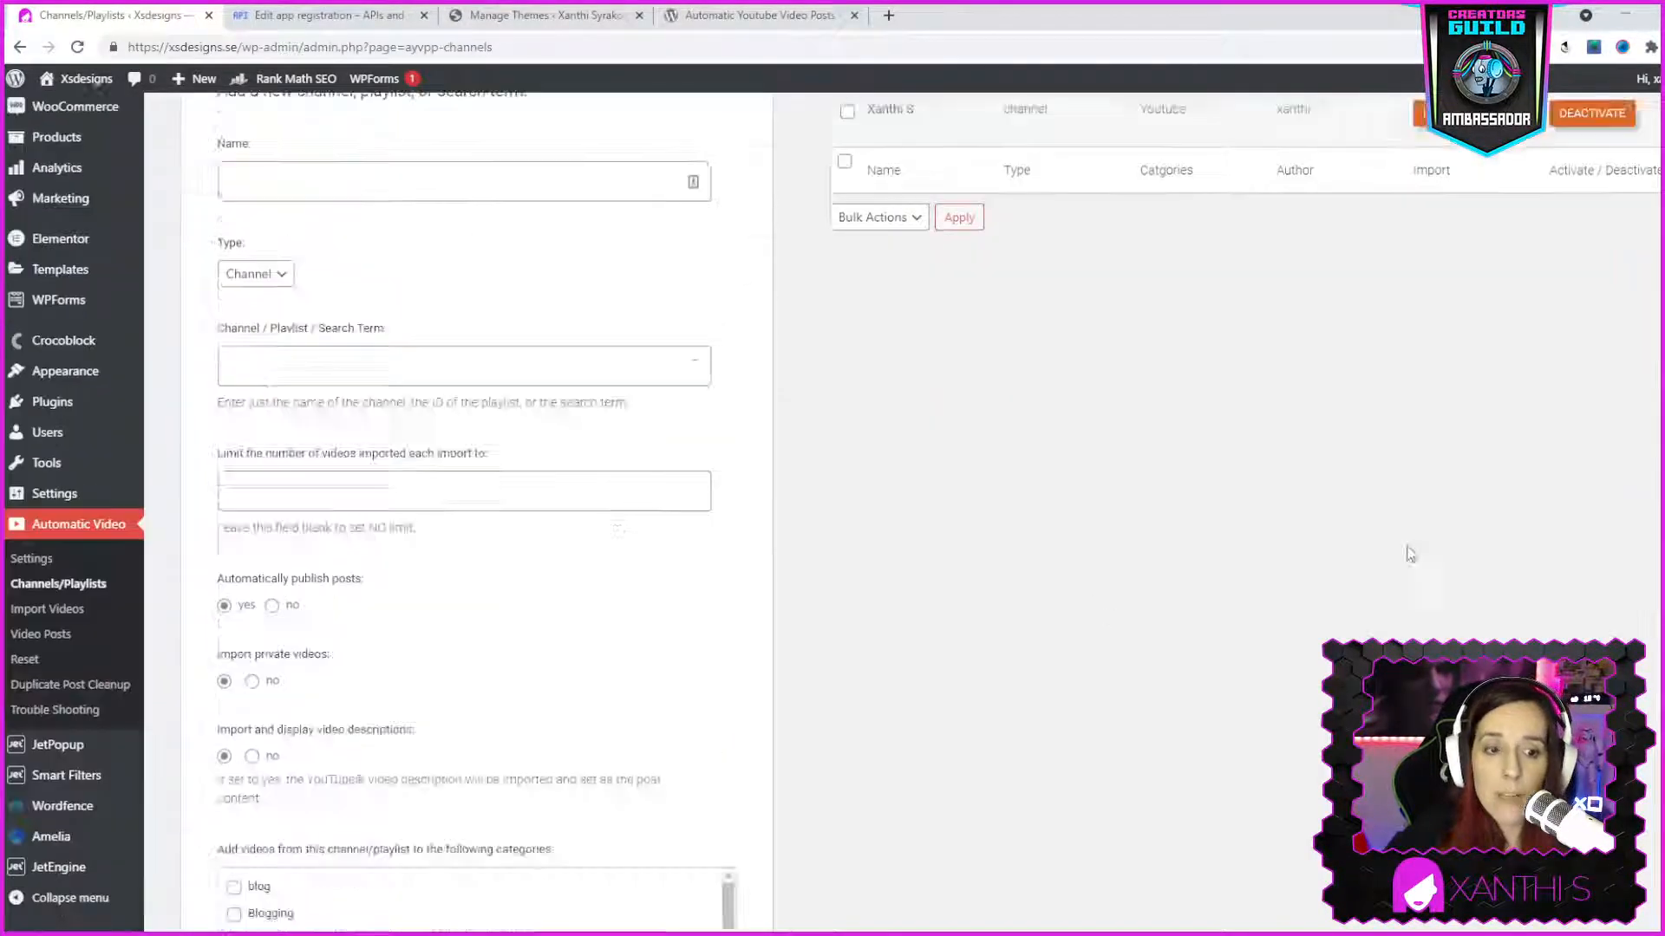
pyautogui.scroll(8, 1403, 529)
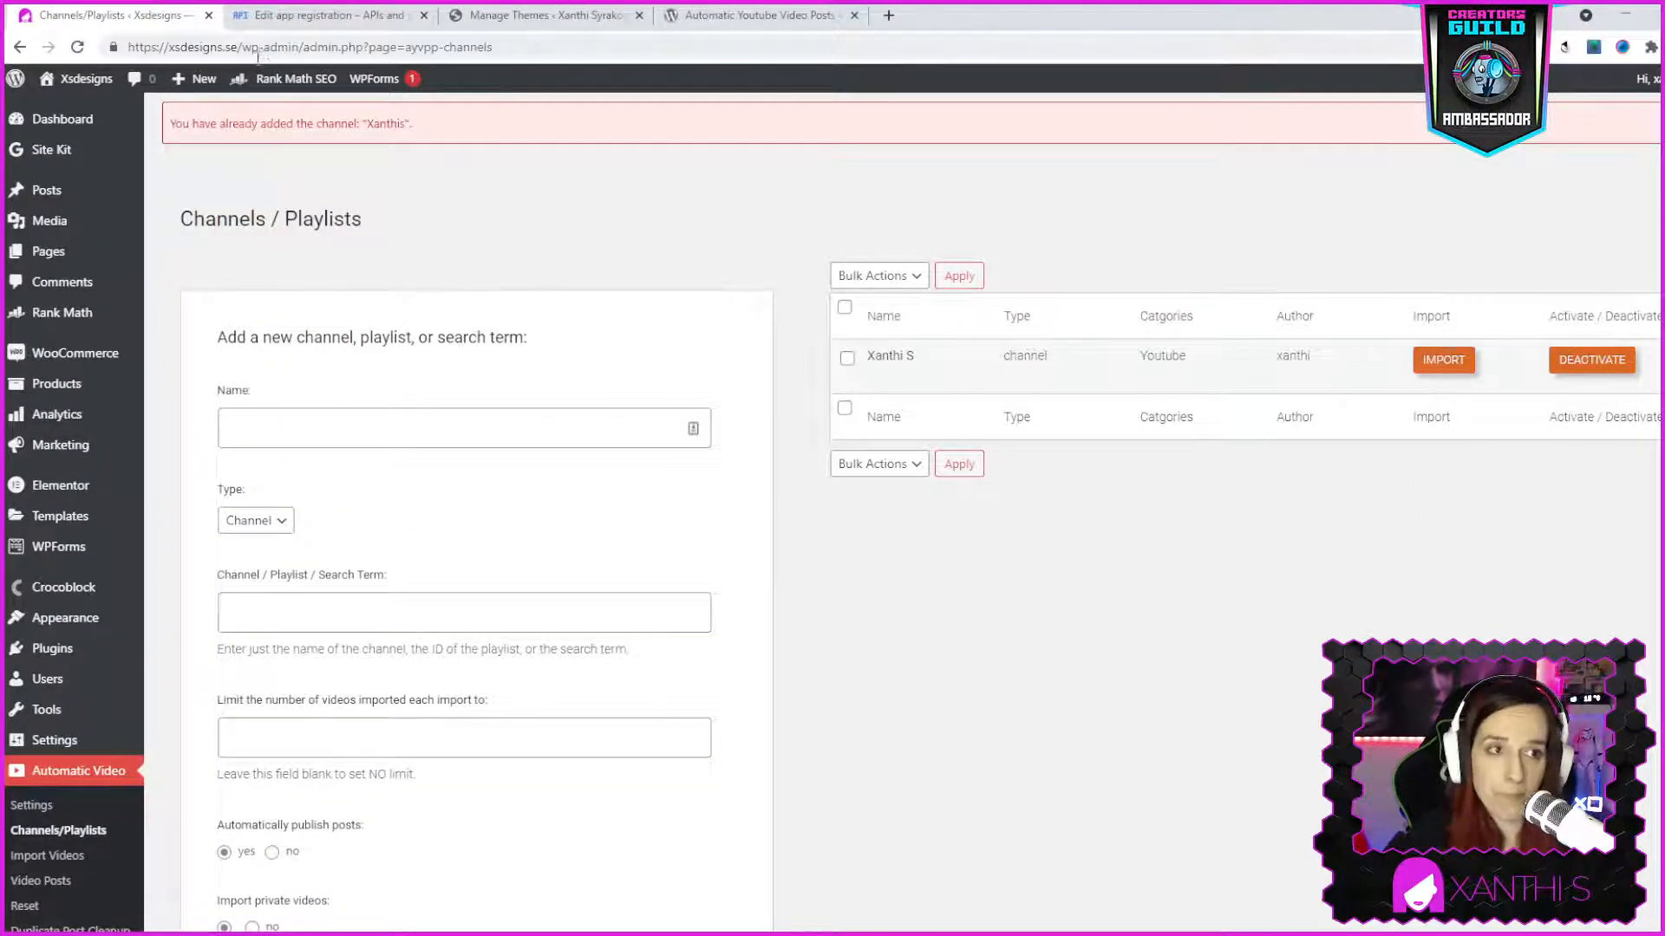
pyautogui.moveTo(84, 83)
pyautogui.click(70, 110)
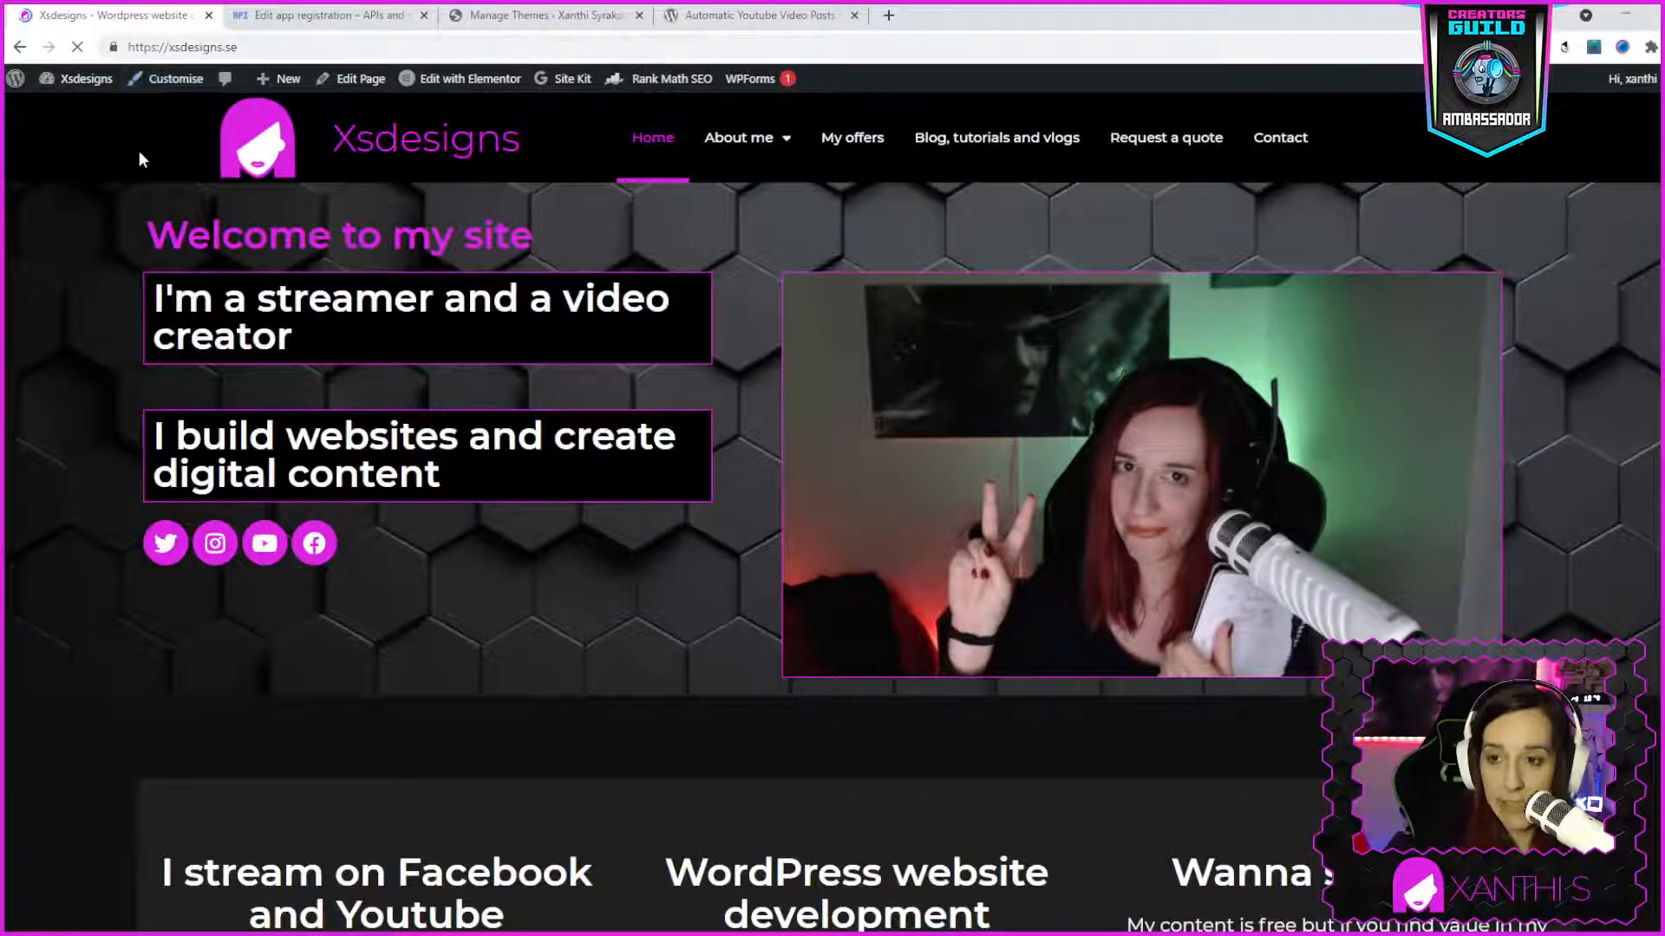
pyautogui.click(965, 158)
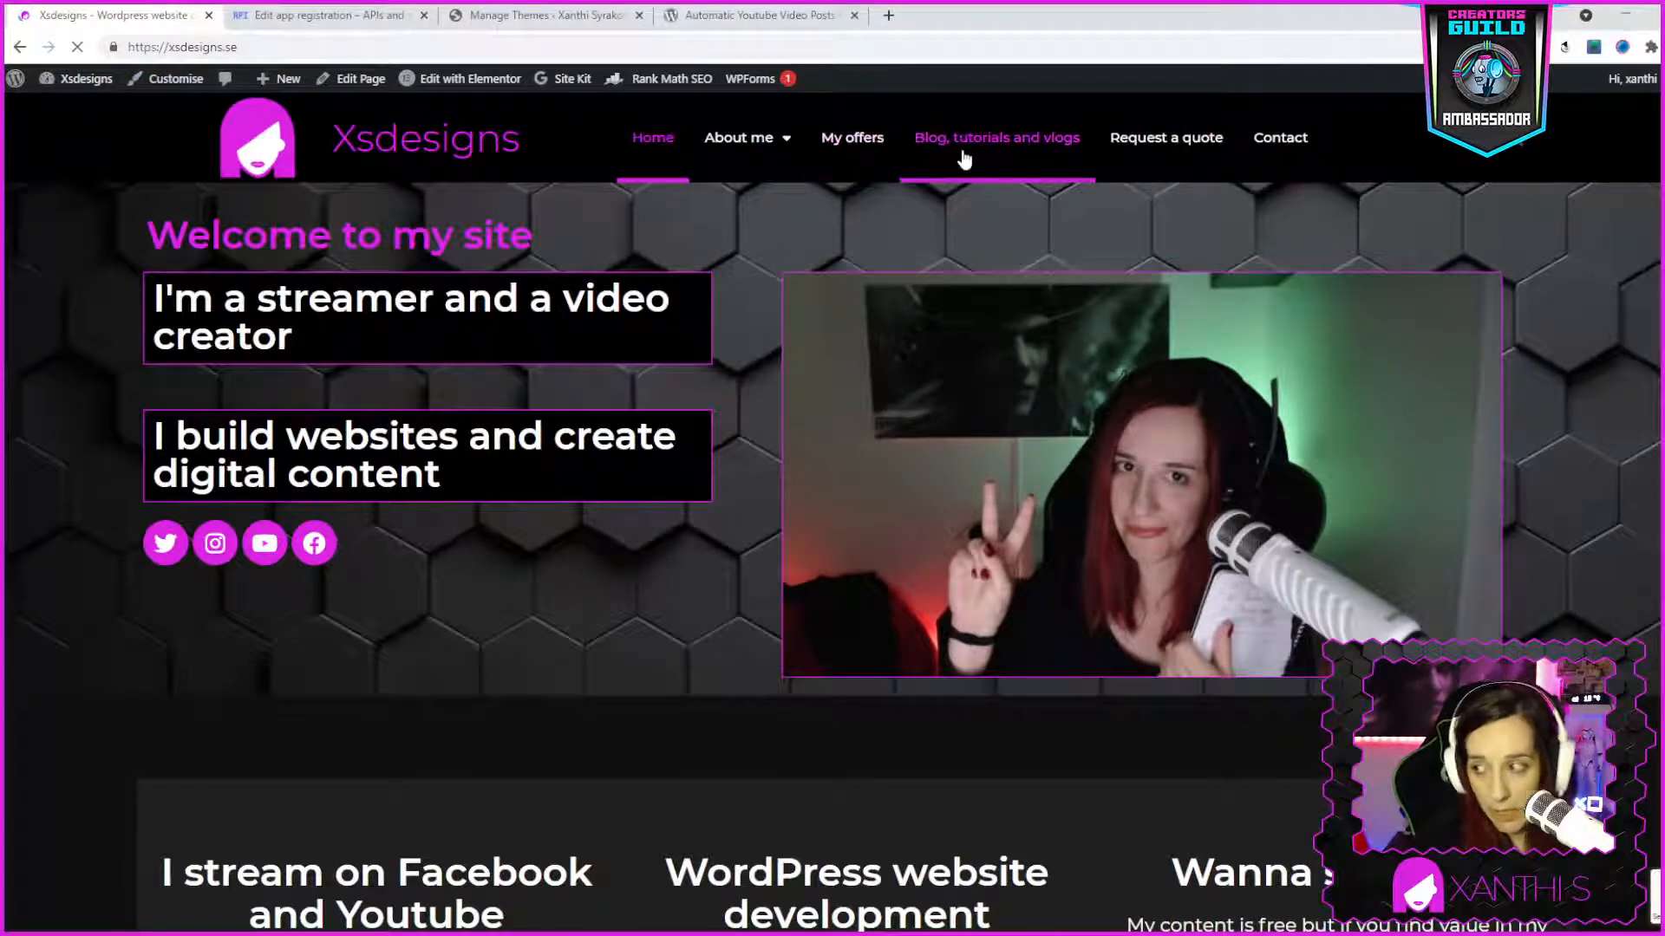
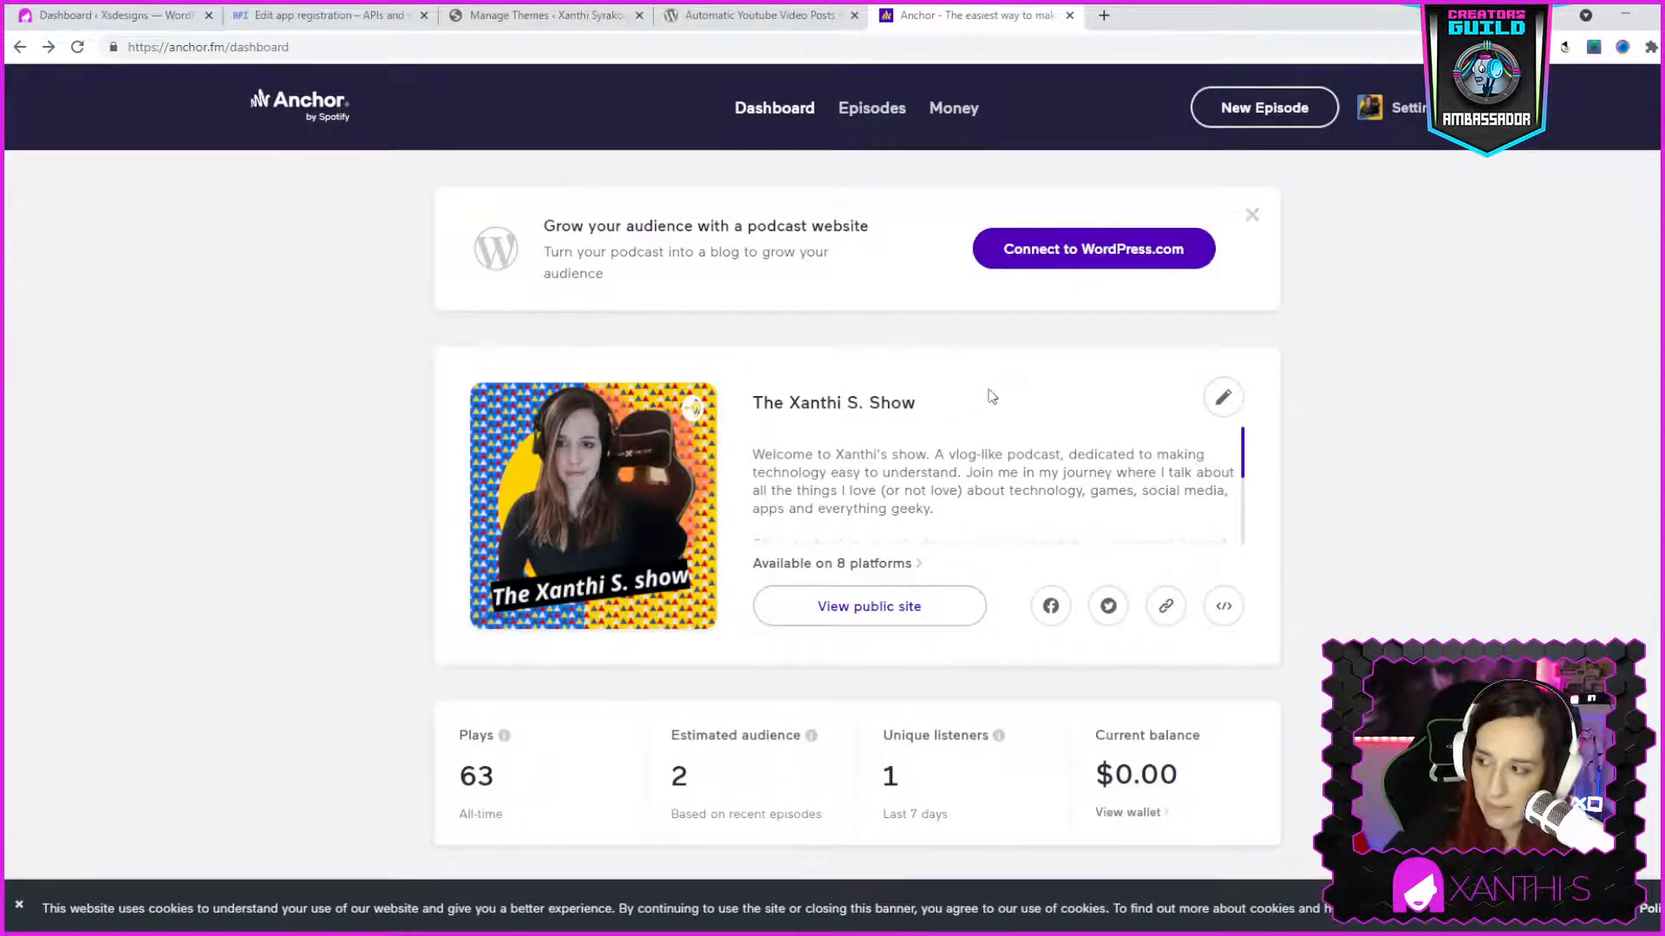
# Review the podcast's performance on the Anchor dashboard, then open its public site and view the episode list
pyautogui.scroll(-3, 1566, 283)
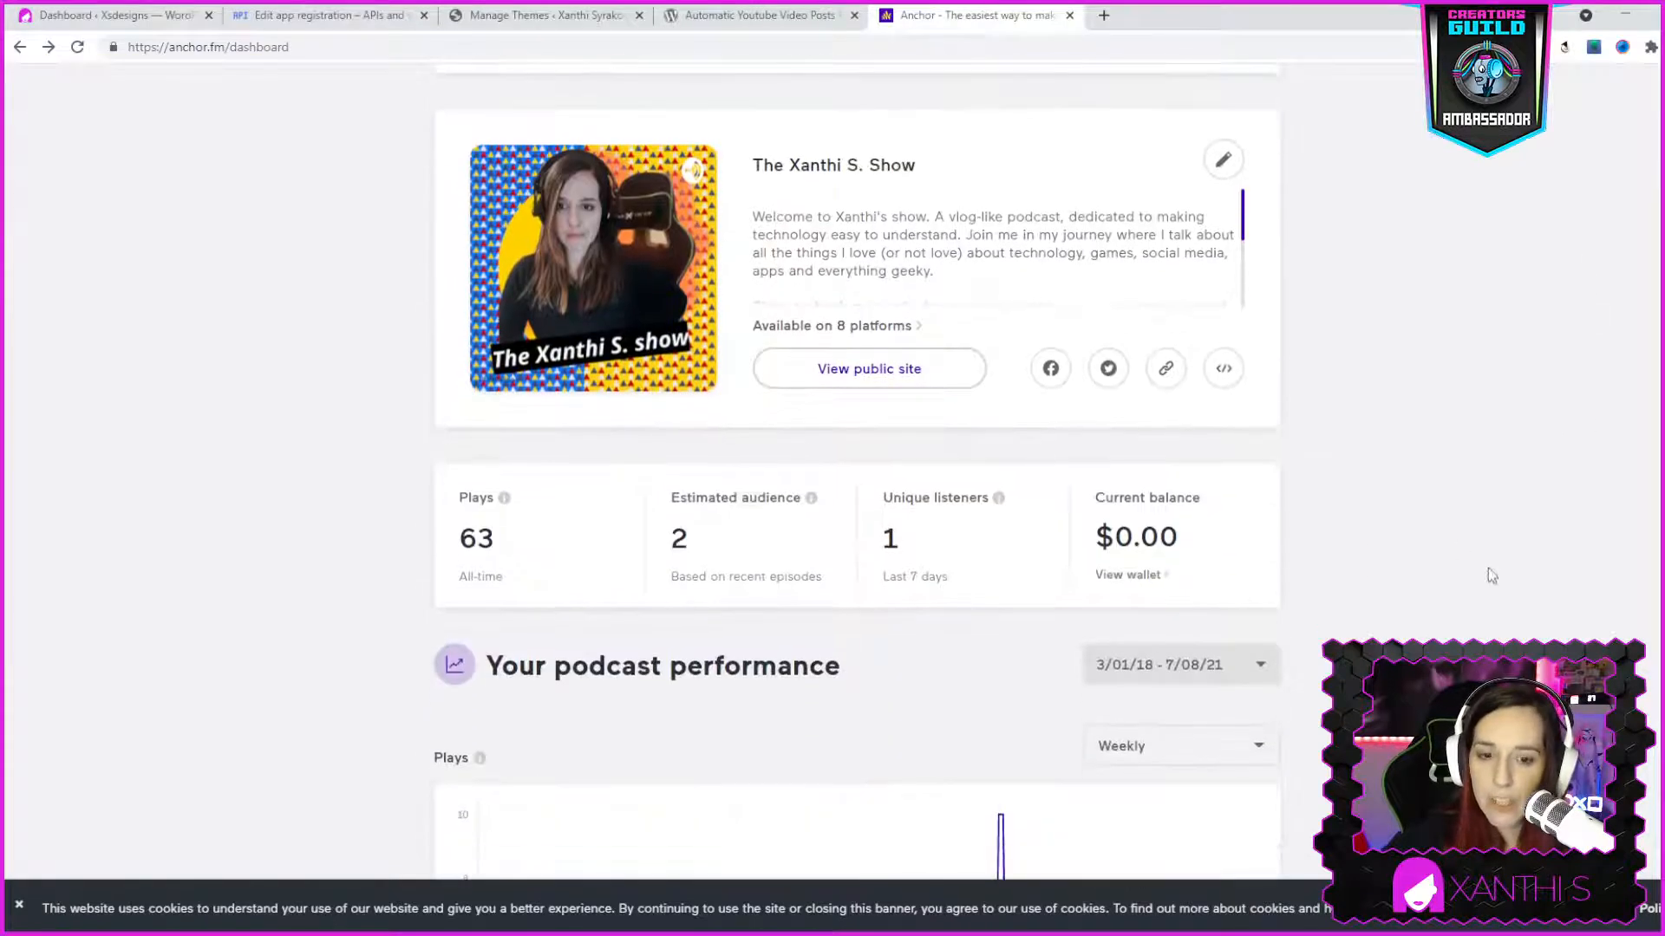
pyautogui.scroll(-6, 1568, 286)
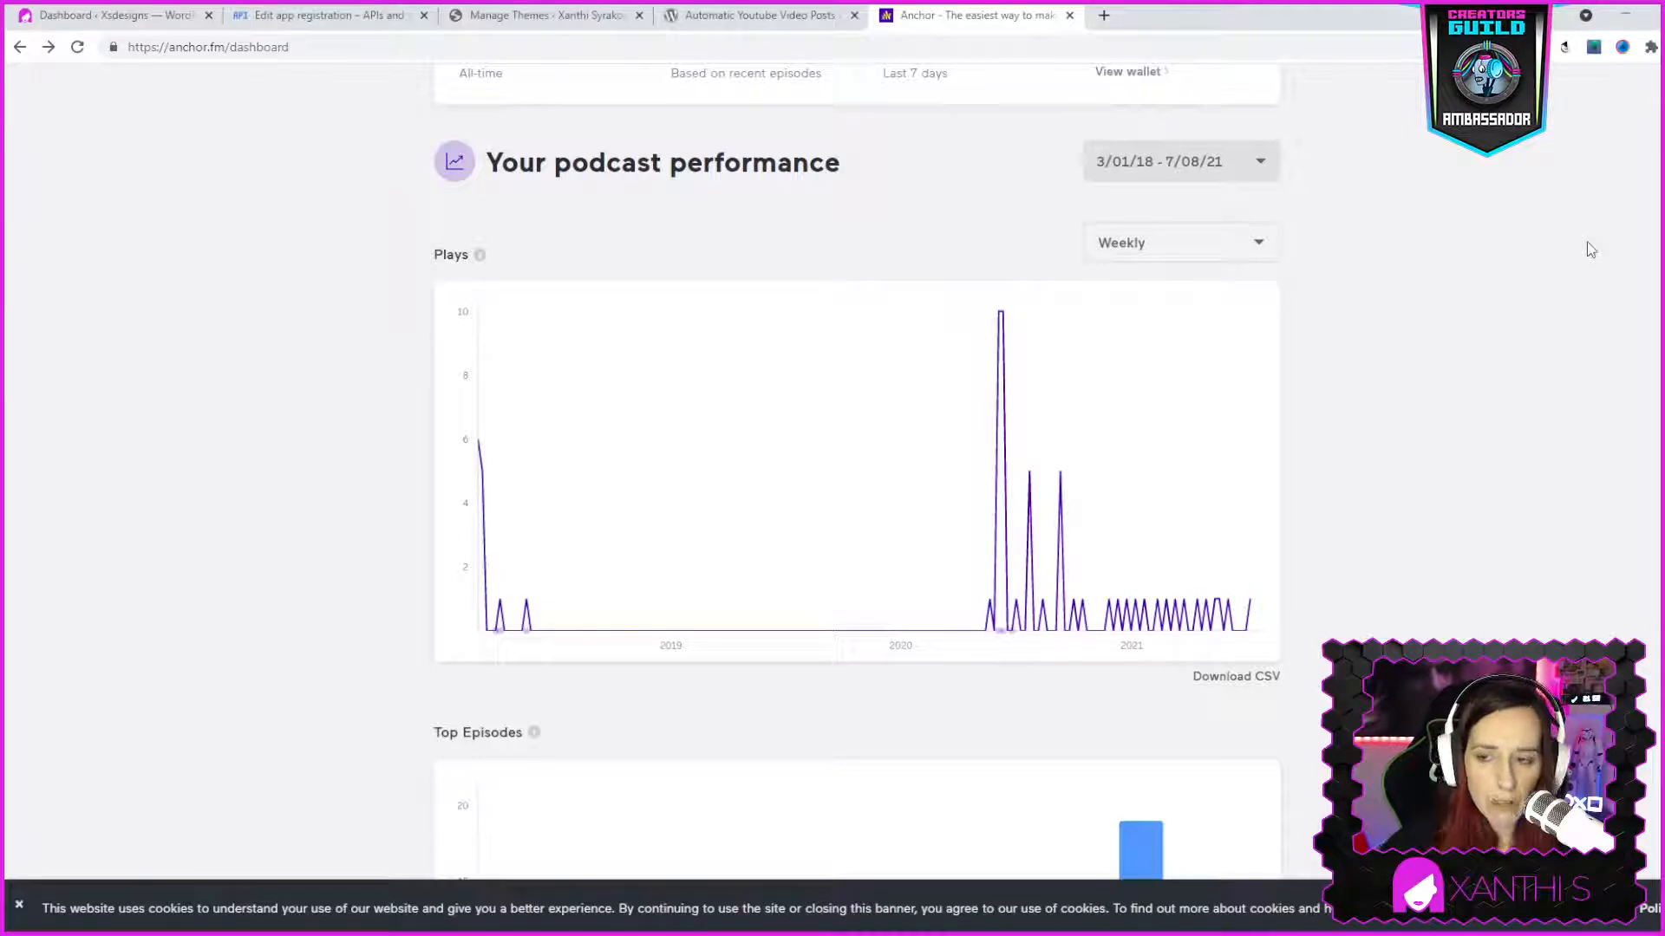
pyautogui.scroll(4, 1394, 356)
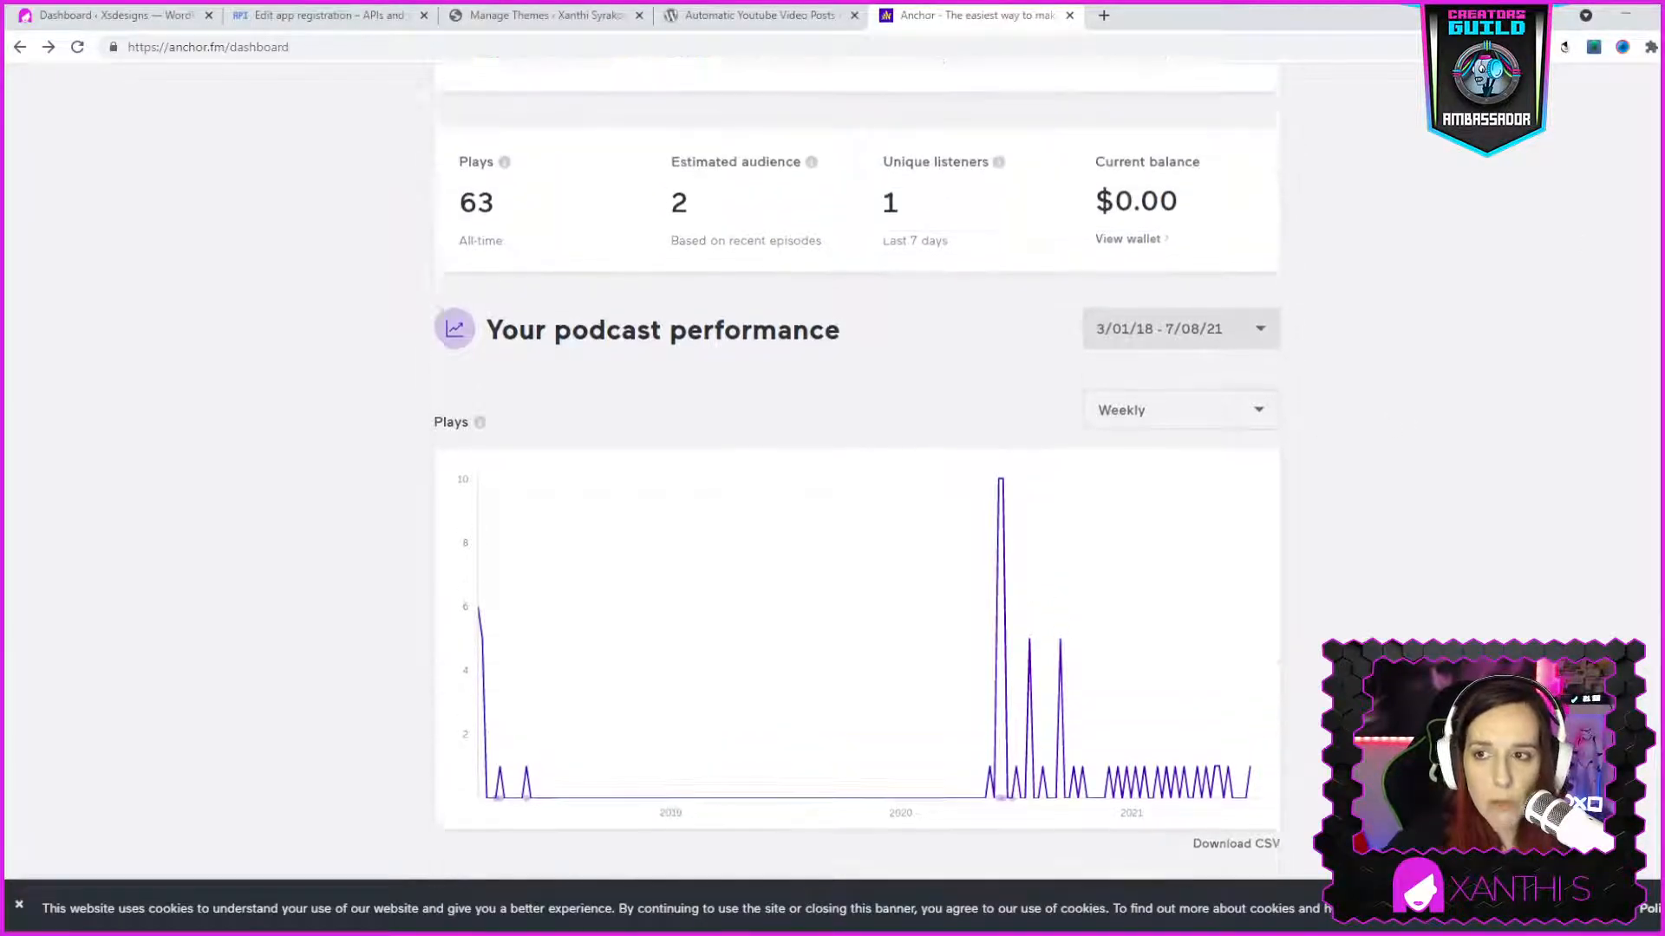
pyautogui.scroll(1, 1401, 469)
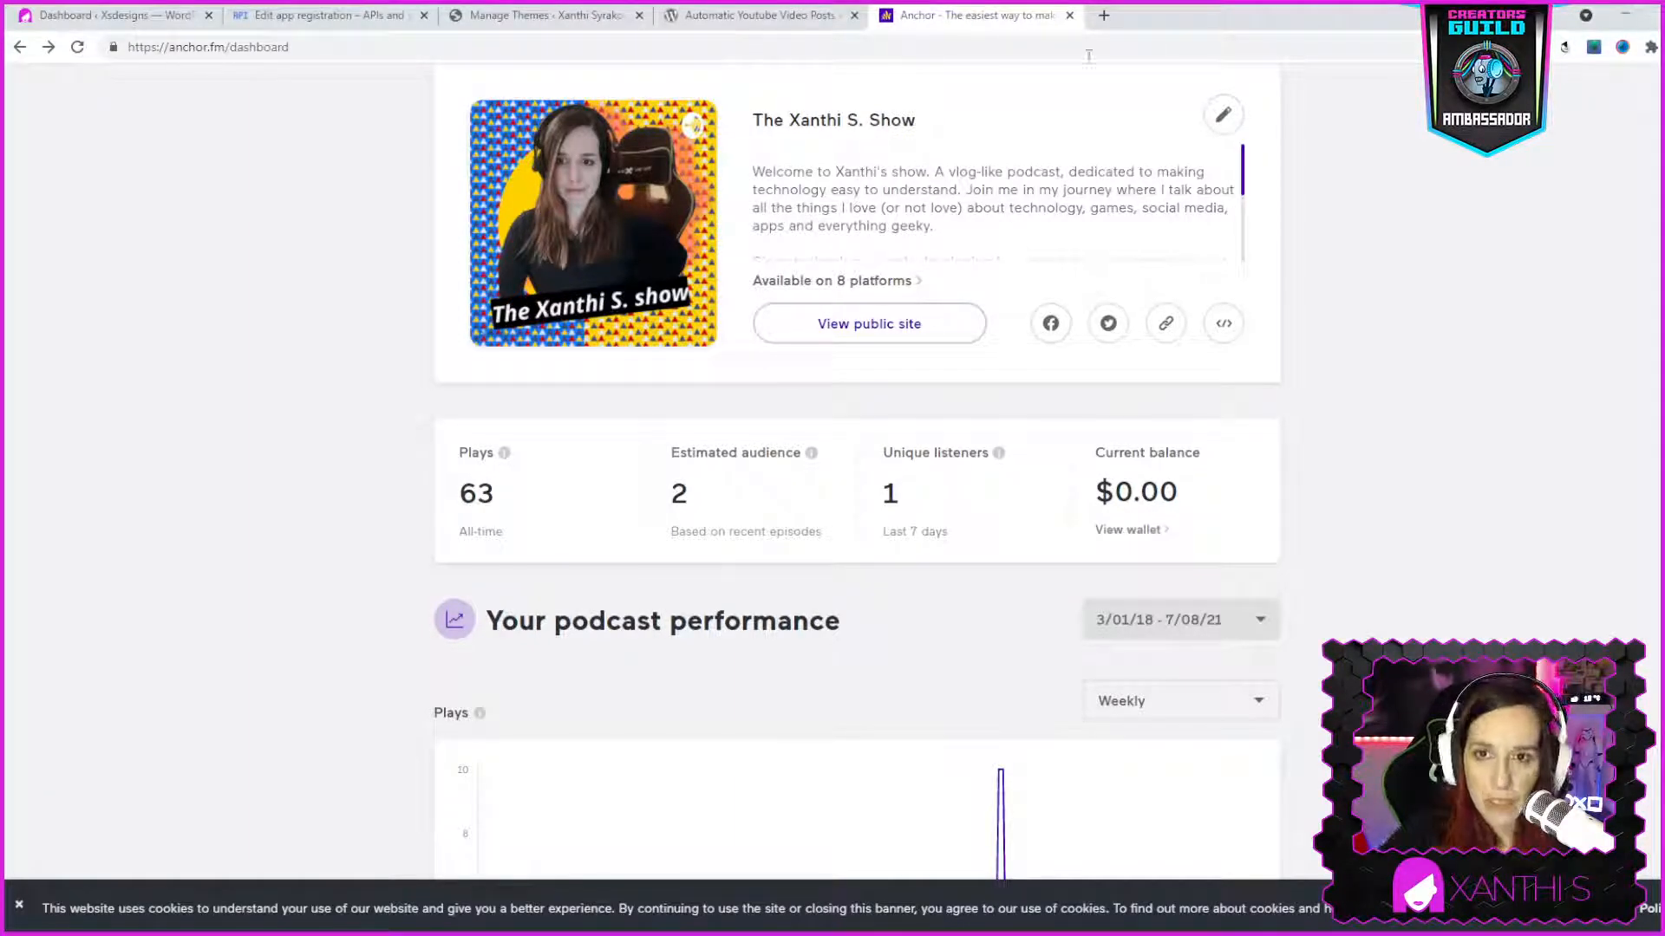
pyautogui.click(875, 328)
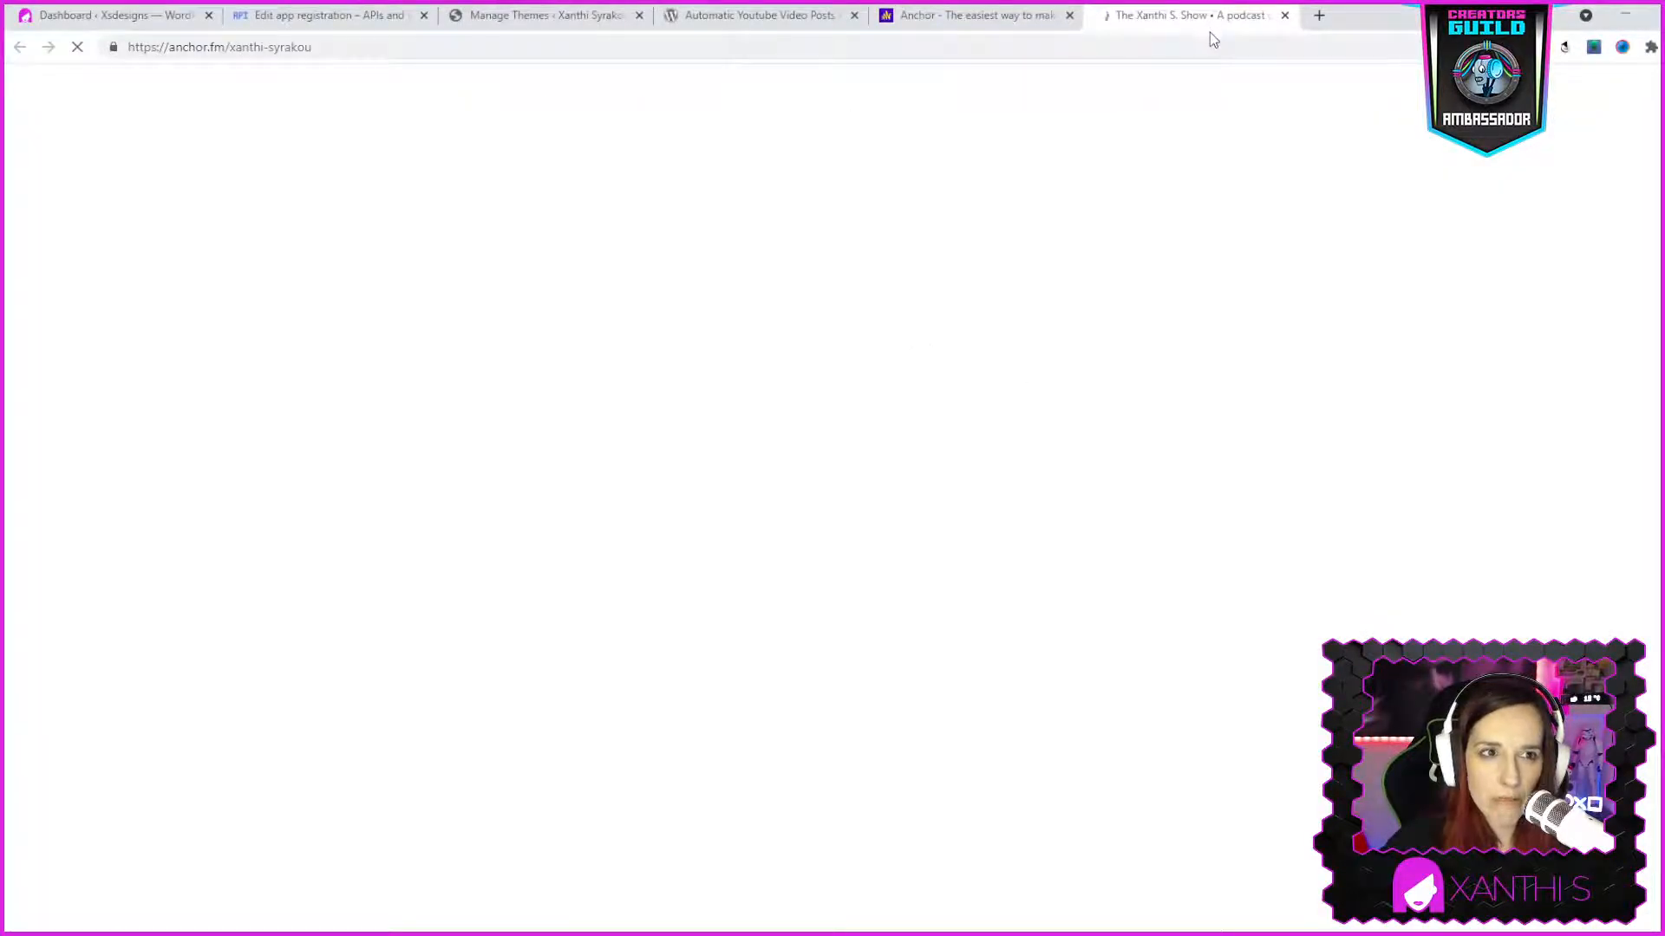
pyautogui.scroll(-3, 1199, 104)
pyautogui.scroll(-3, 1031, 260)
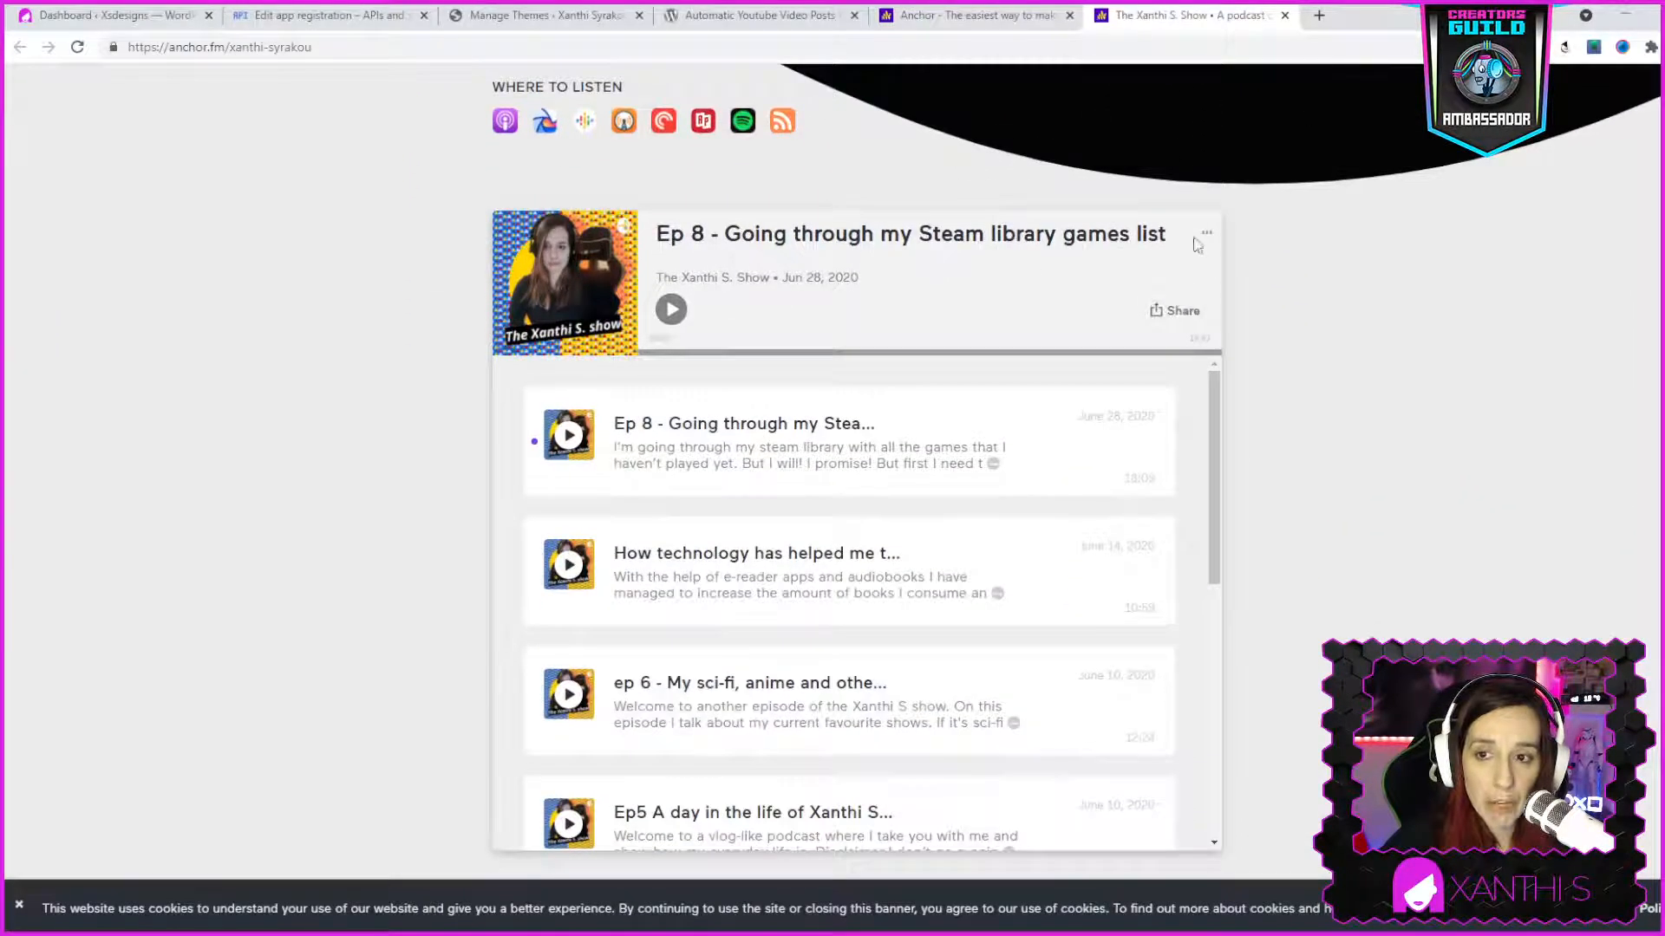
# Copy the share URL of the episode "Ep 8 - Going through my Steam library games list"
pyautogui.click(1172, 314)
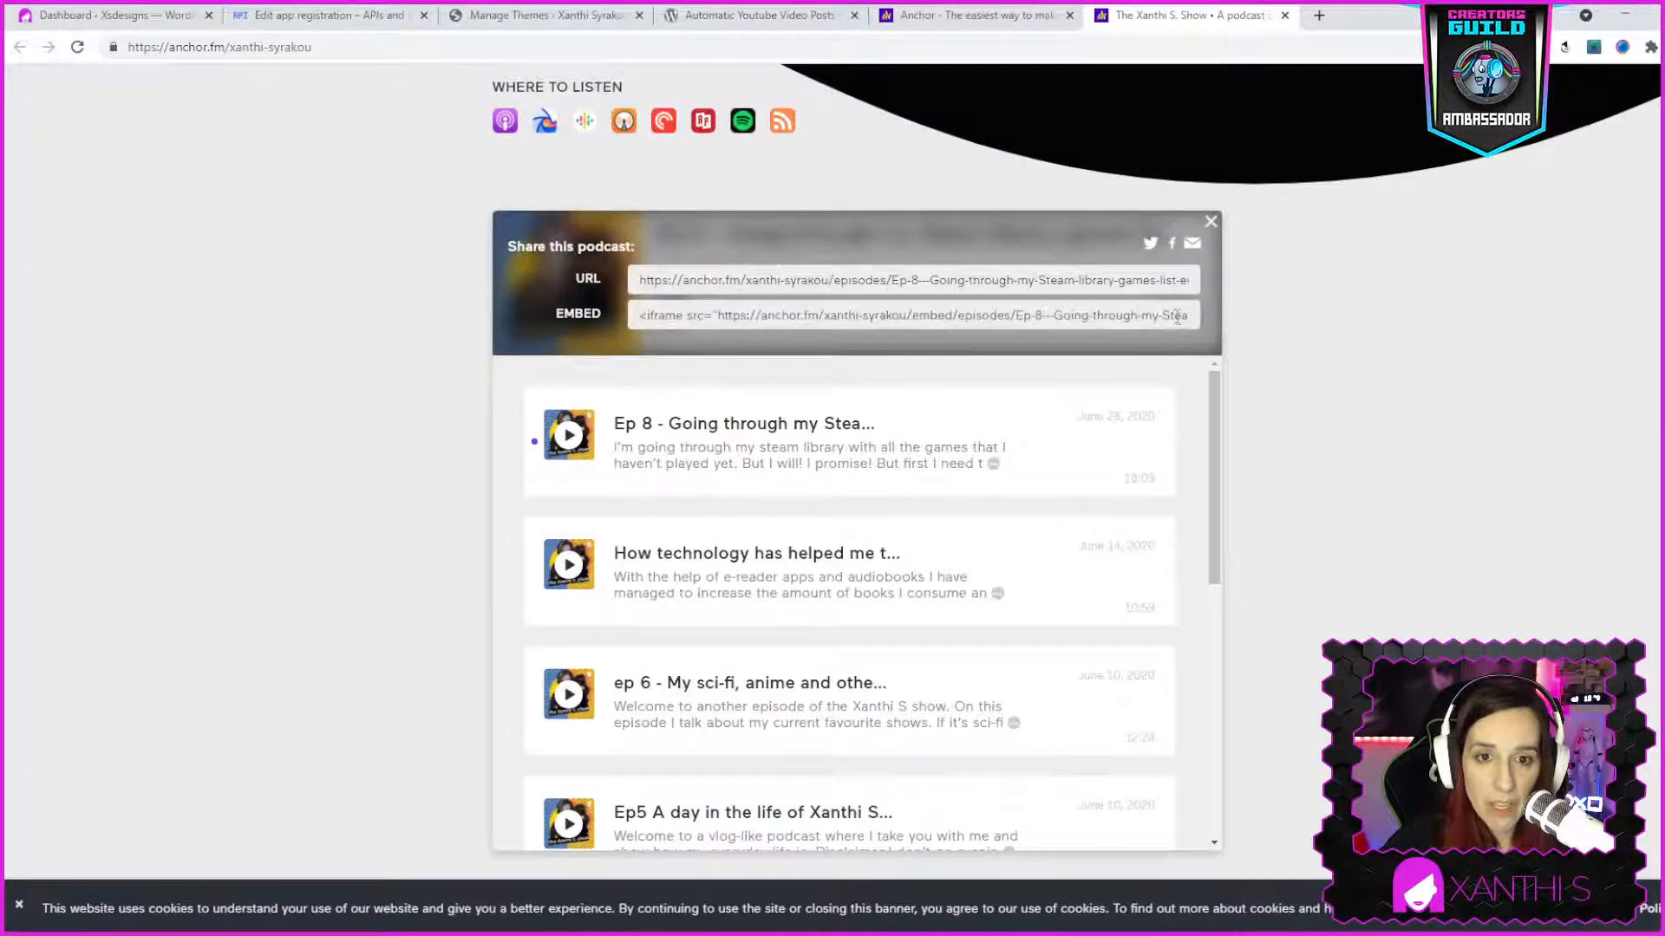
pyautogui.moveTo(1147, 280); pyautogui.dragTo(627, 298)
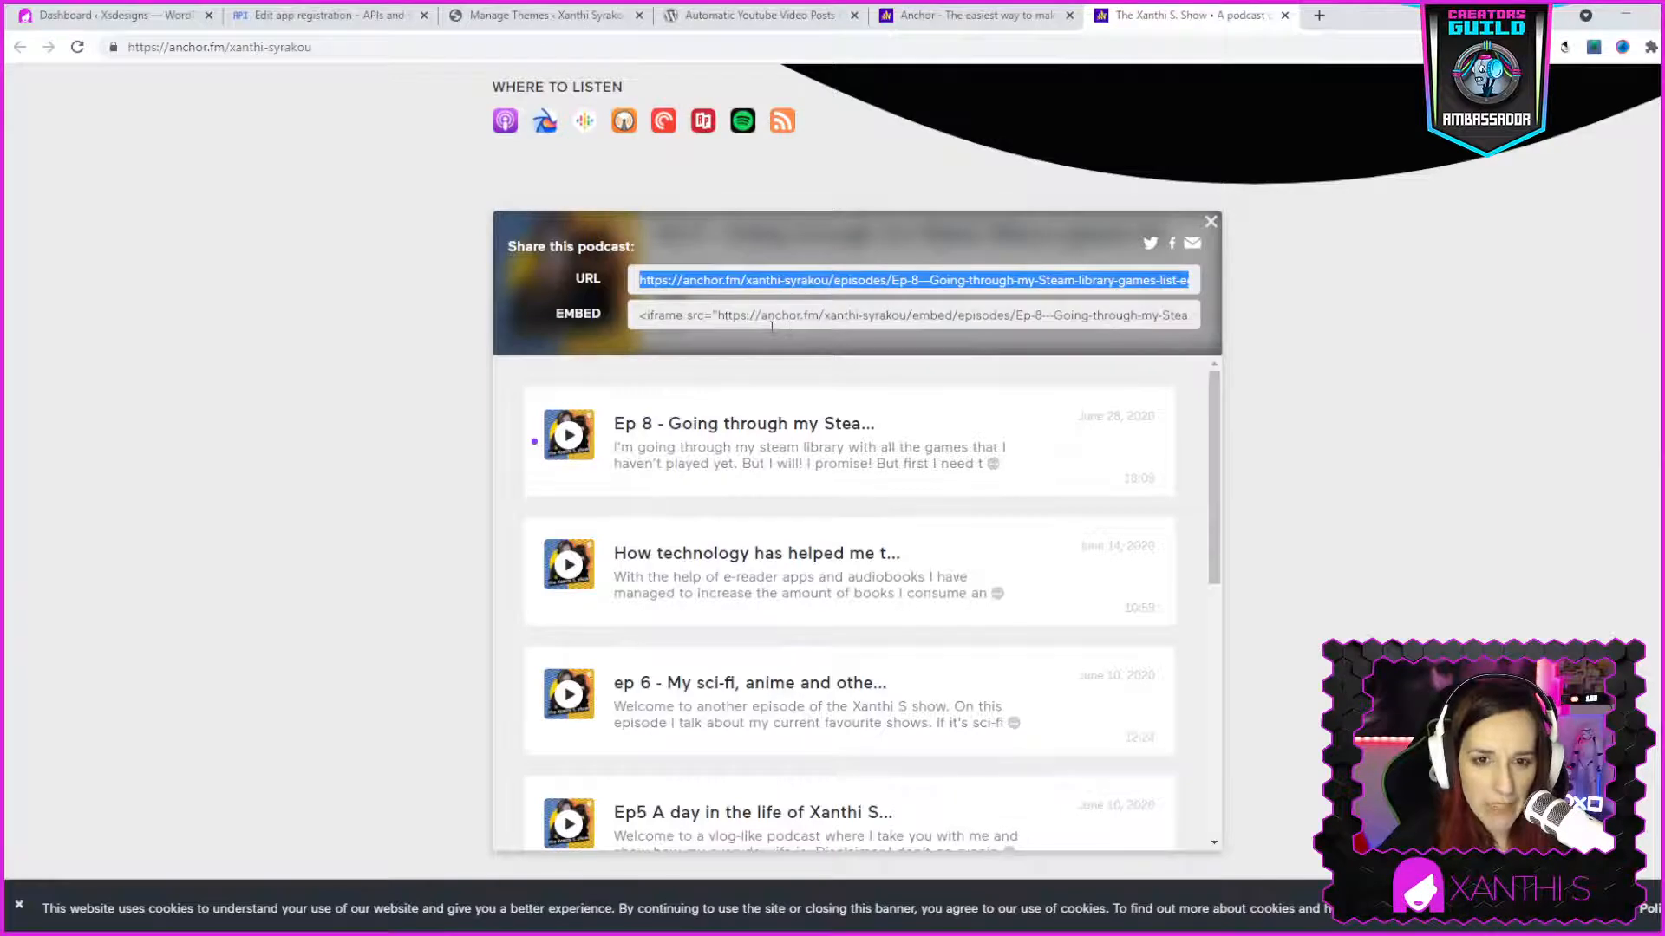
pyautogui.moveTo(782, 327); pyautogui.dragTo(781, 343)
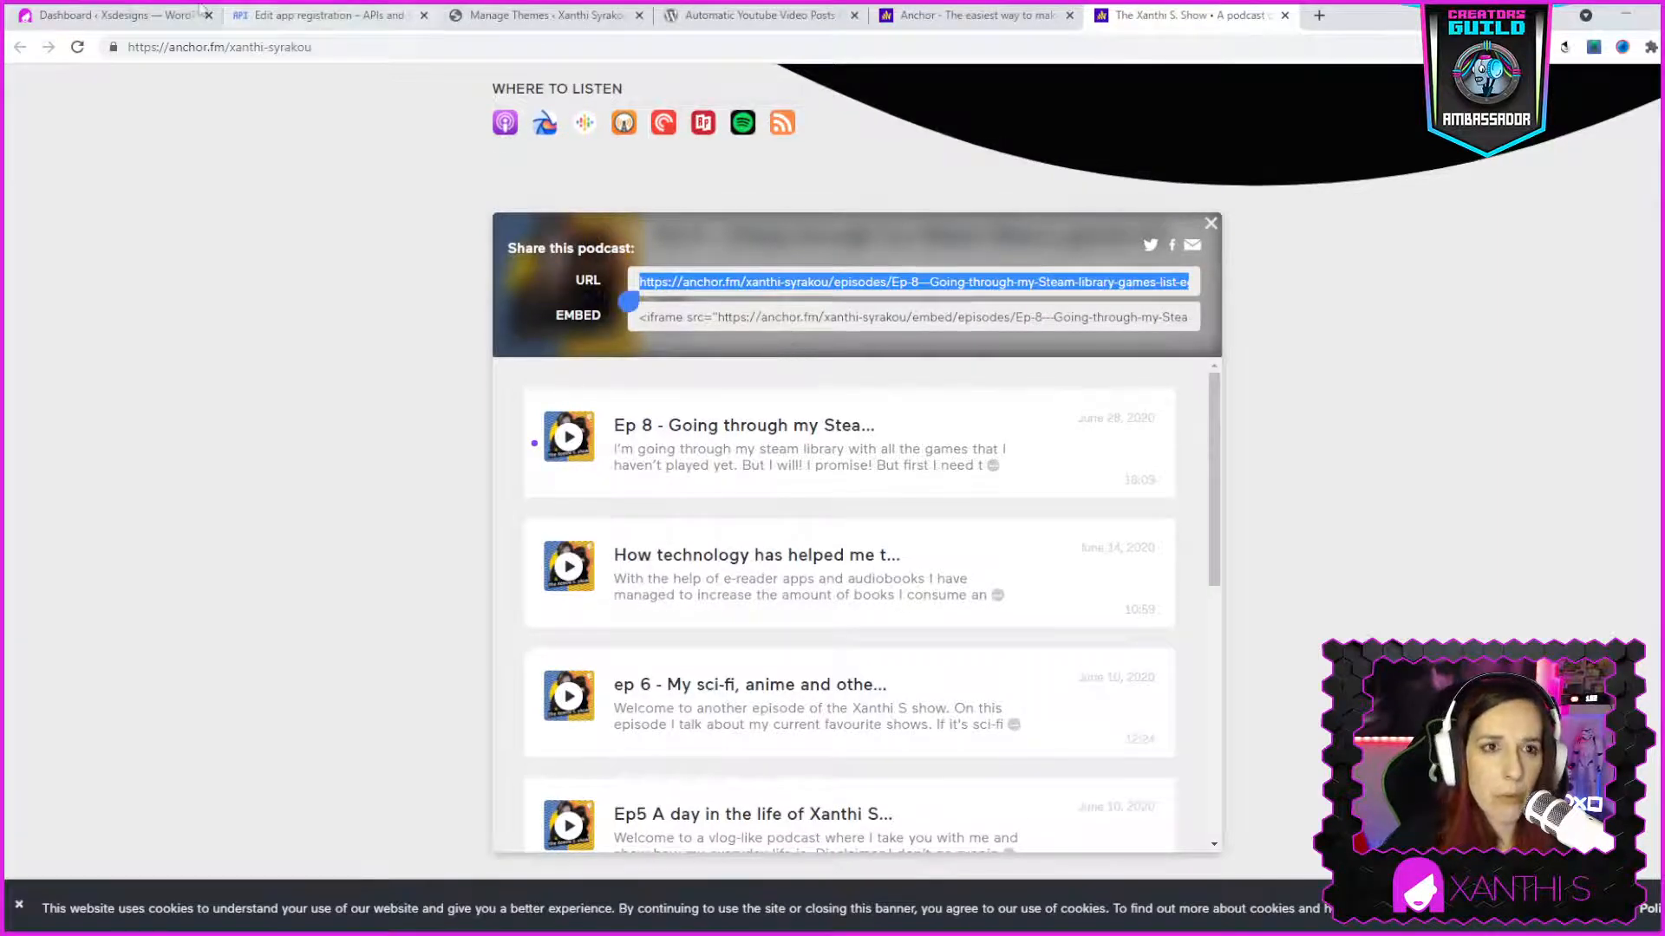
# Switch back to the WordPress admin and create a new post titled "My podcast on ANCHOR"
pyautogui.click(104, 15)
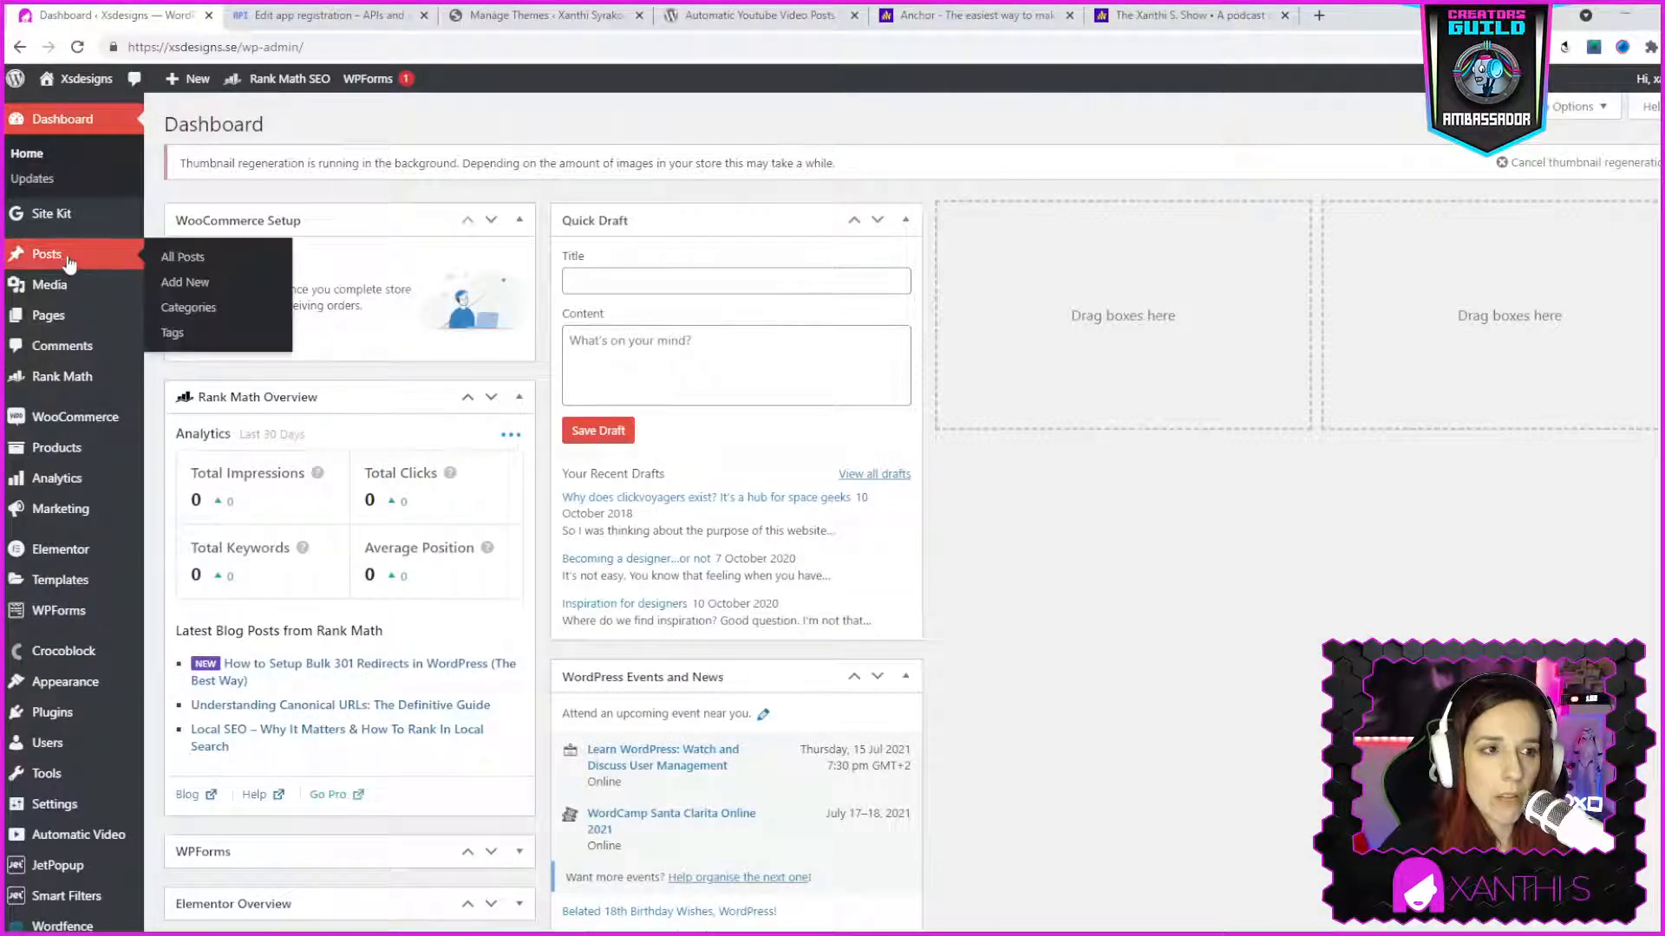
pyautogui.click(71, 260)
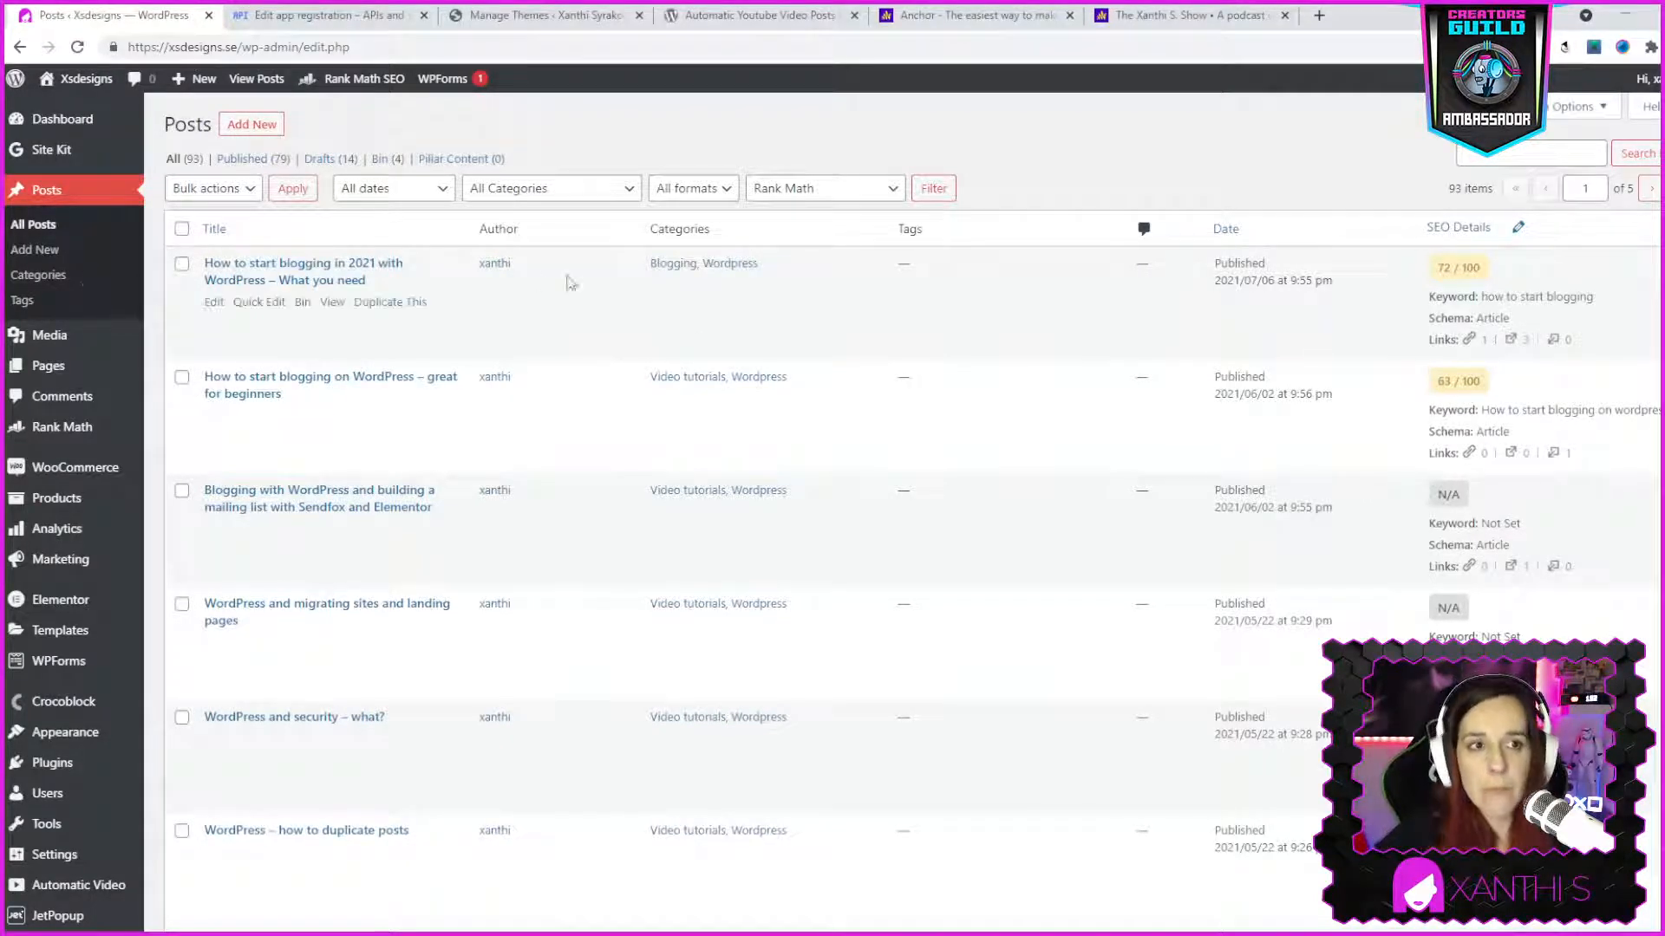
pyautogui.click(251, 124)
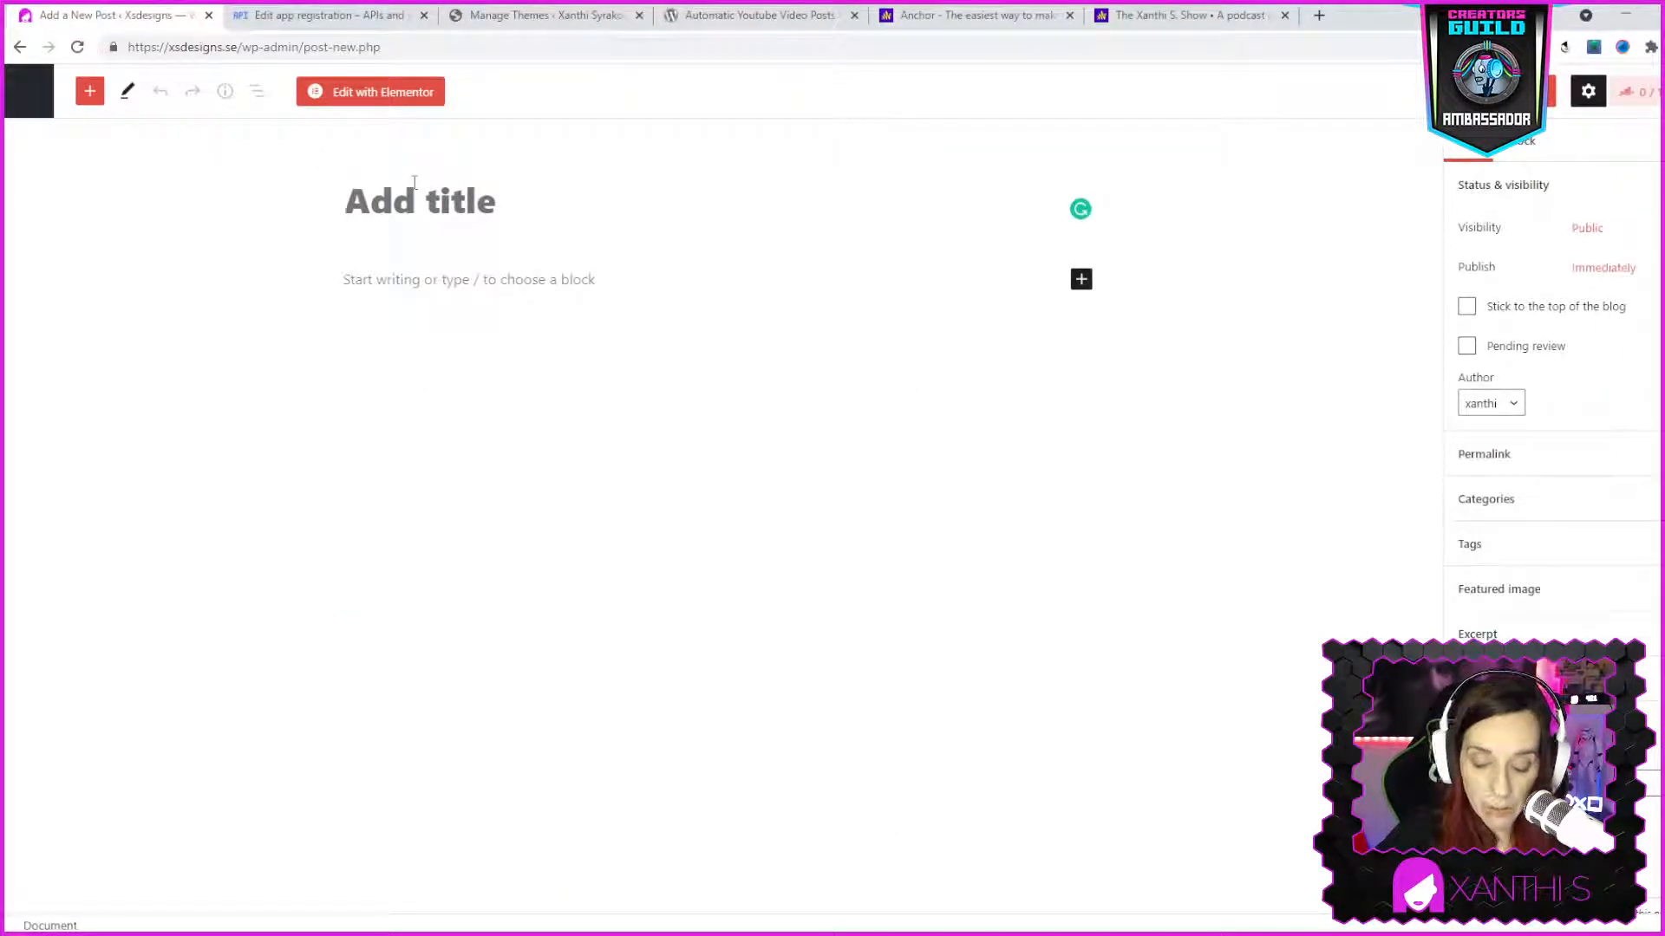
pyautogui.write('Pod')
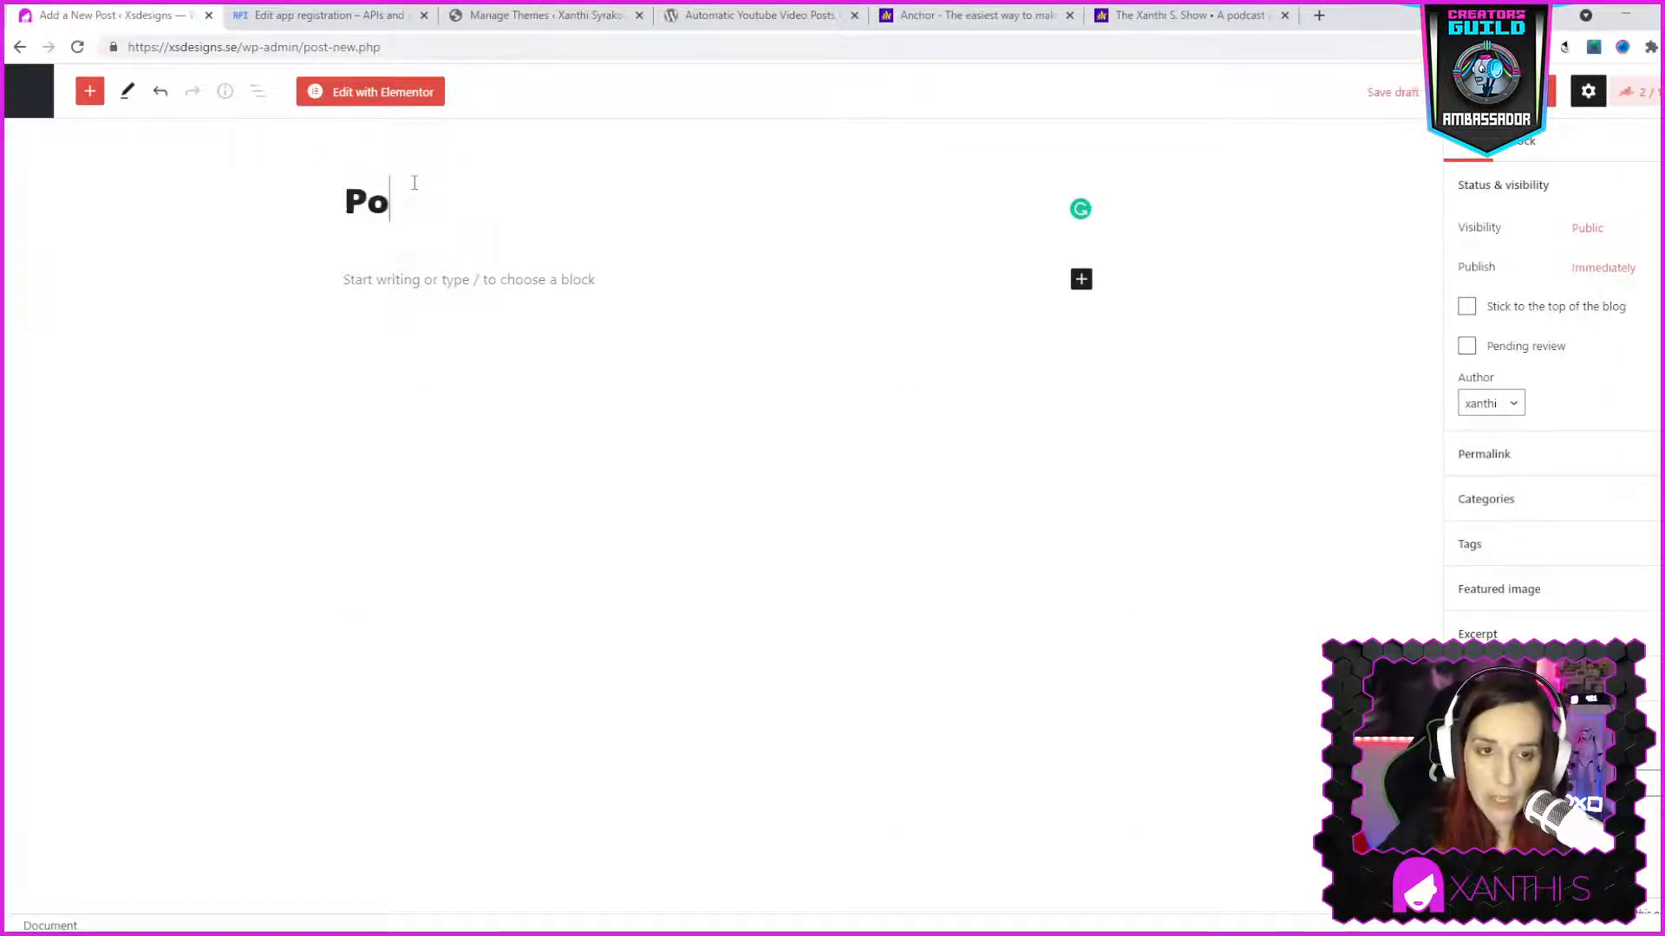
pyautogui.press('BackSpace')
pyautogui.press('BackSpace')
pyautogui.press('BackSpace')
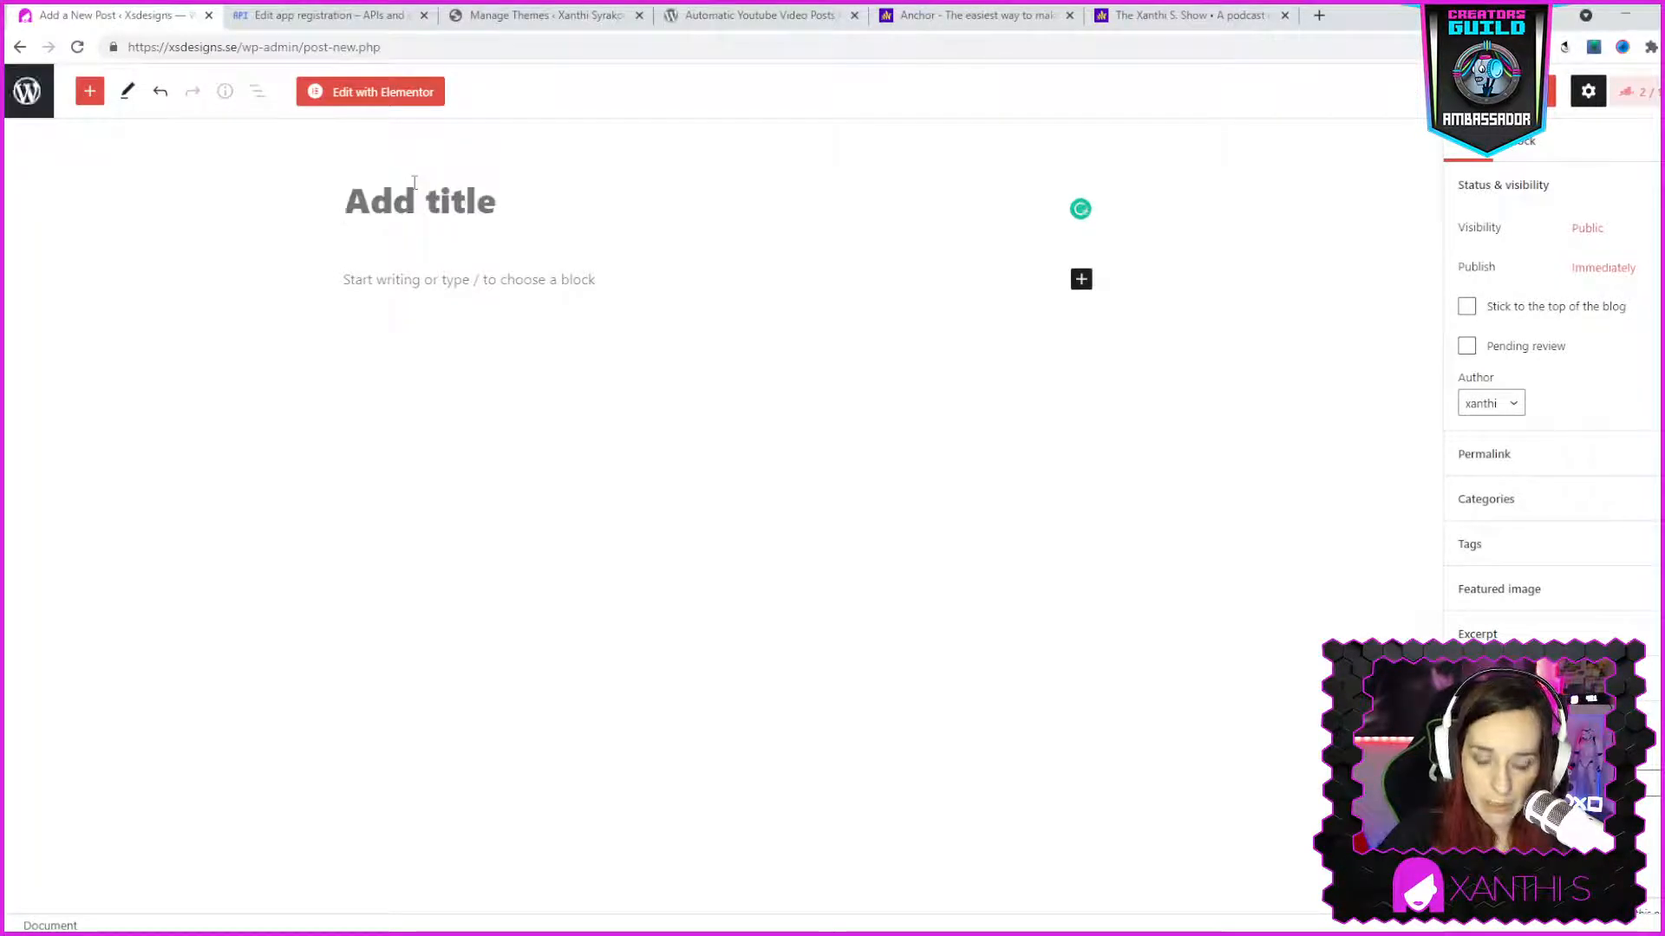
pyautogui.write('My podca')
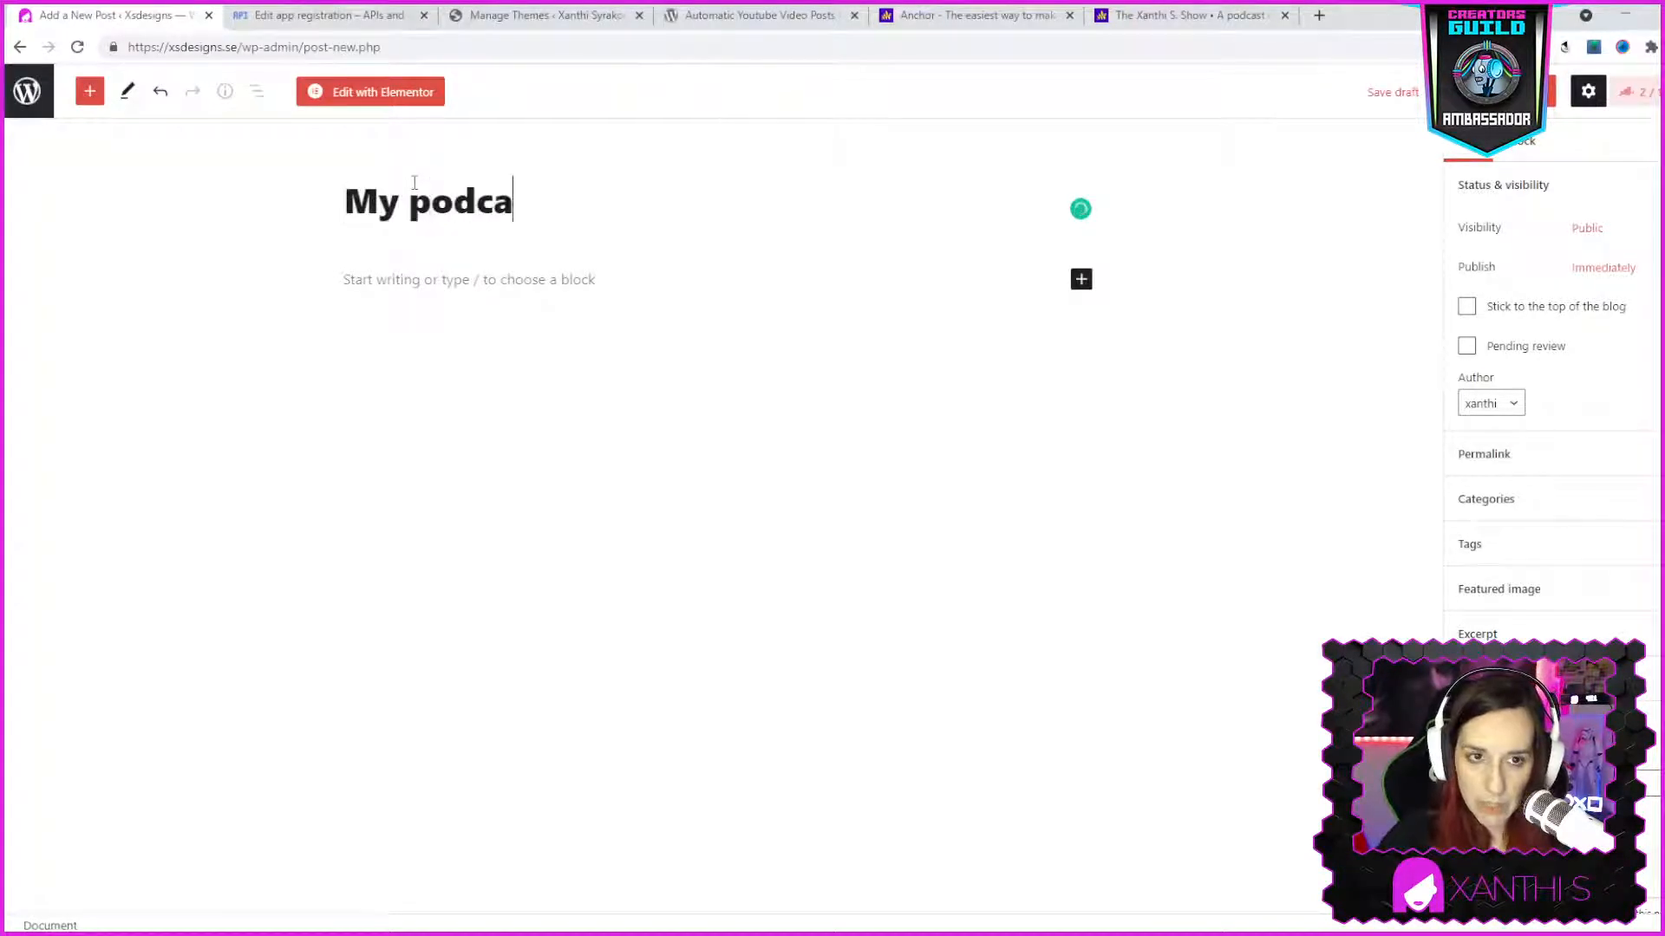
pyautogui.write('st on ANCHOR')
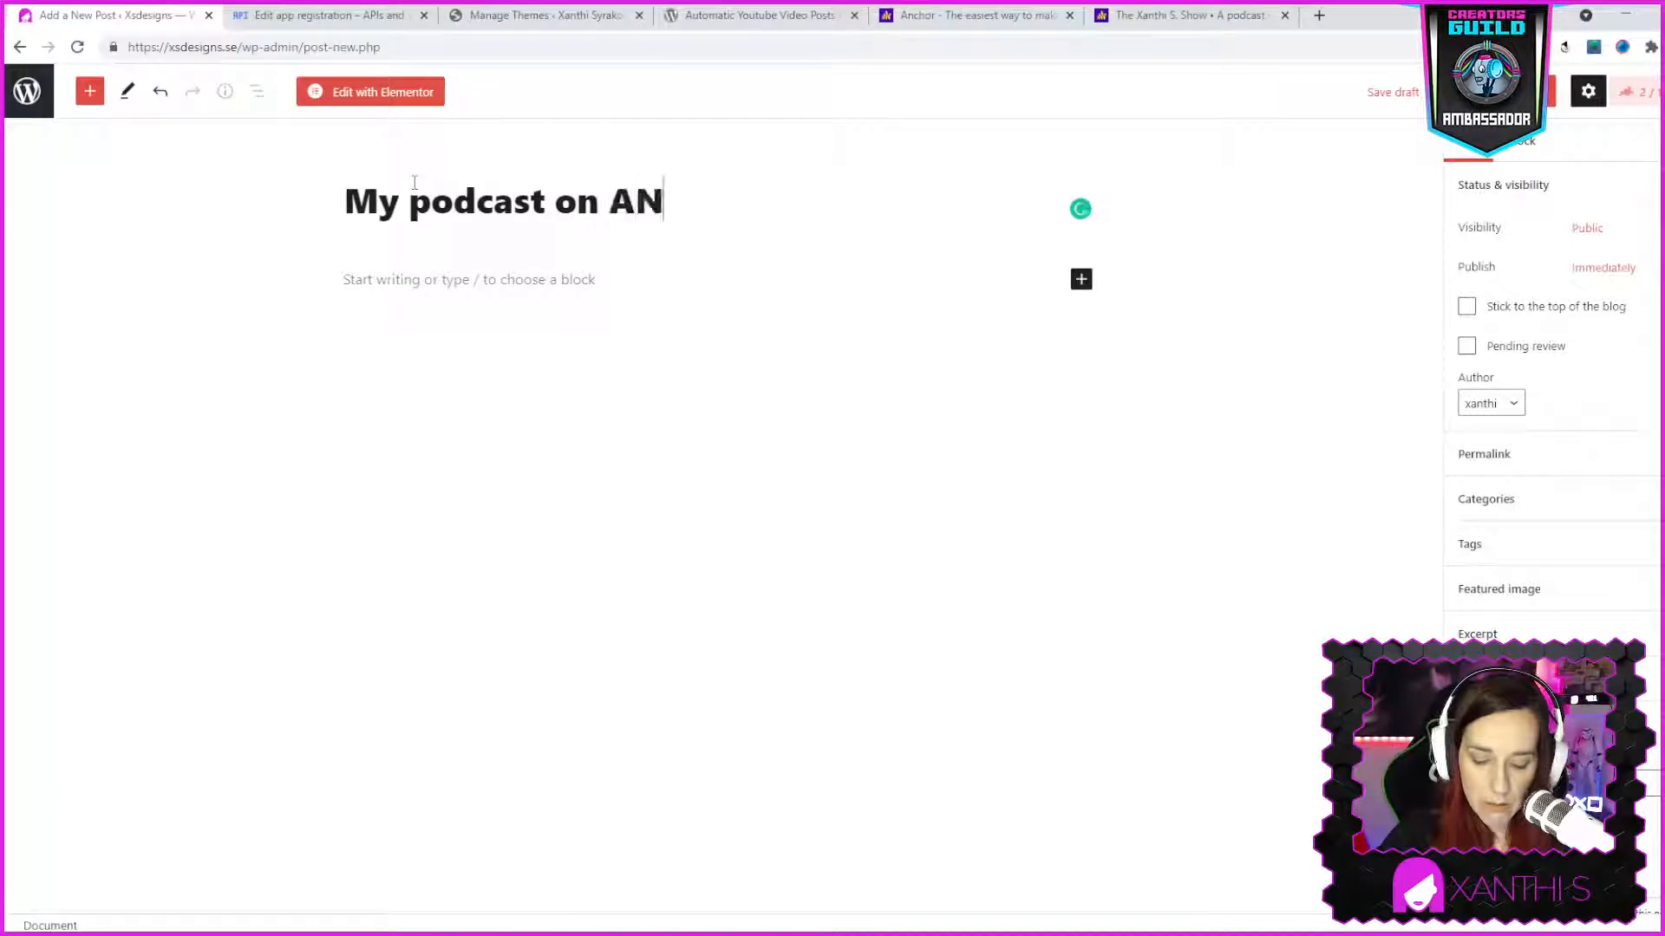
# Add an Embed block to the post body with the copied Anchor URL of episode 8
pyautogui.click(555, 300)
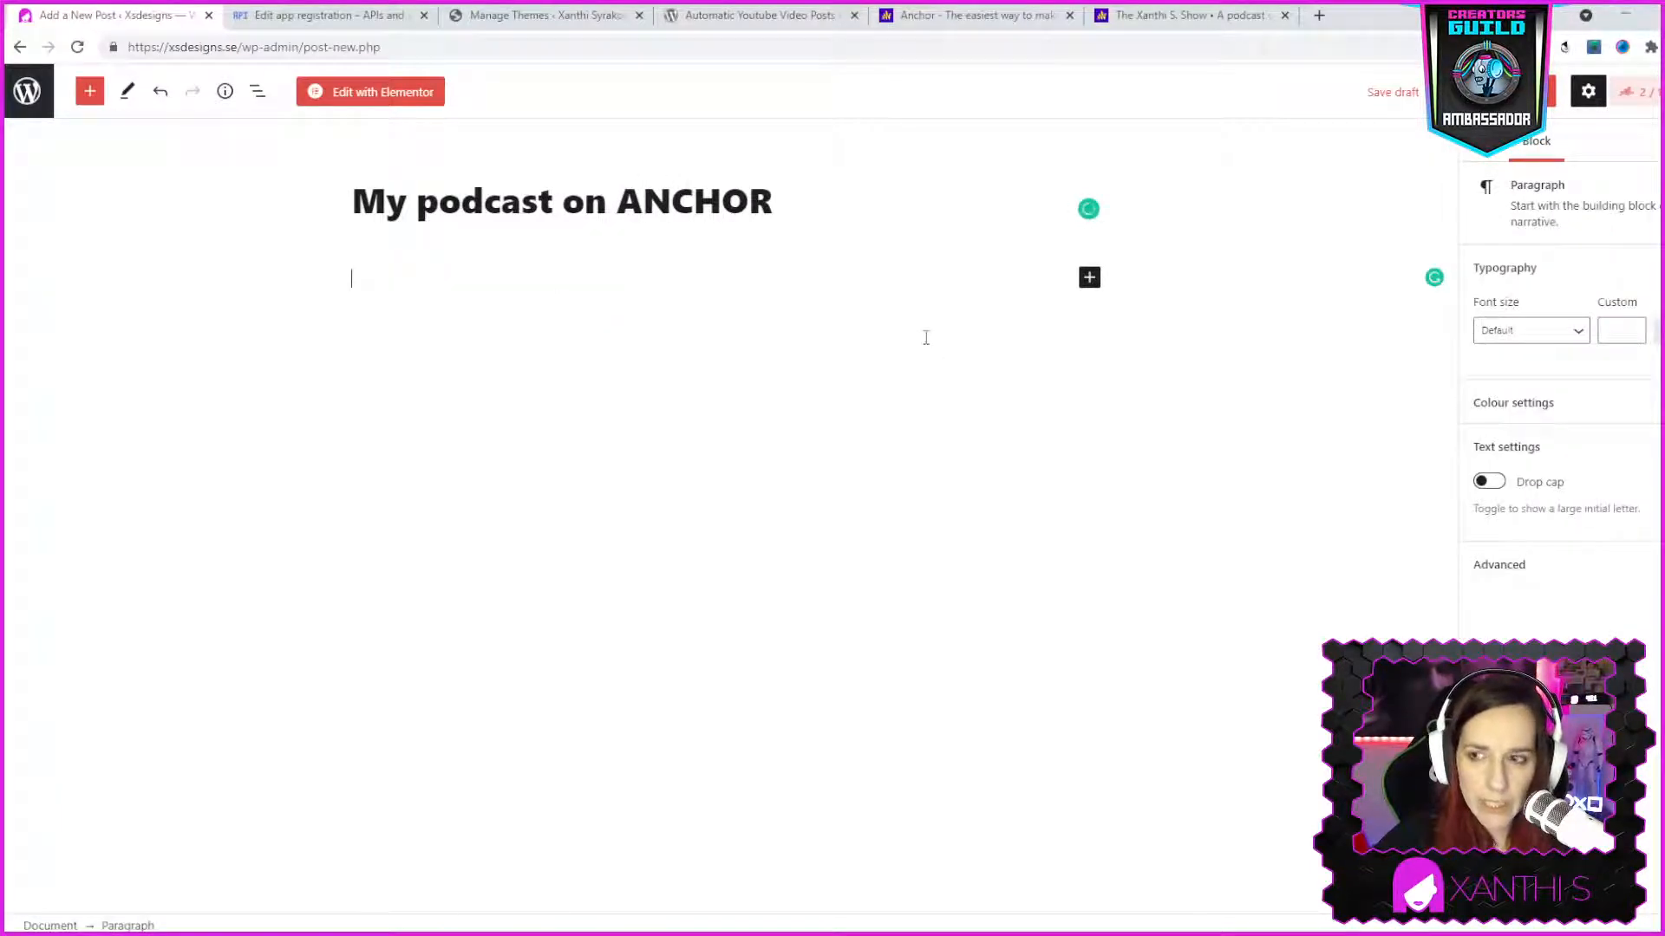
pyautogui.click(1089, 277)
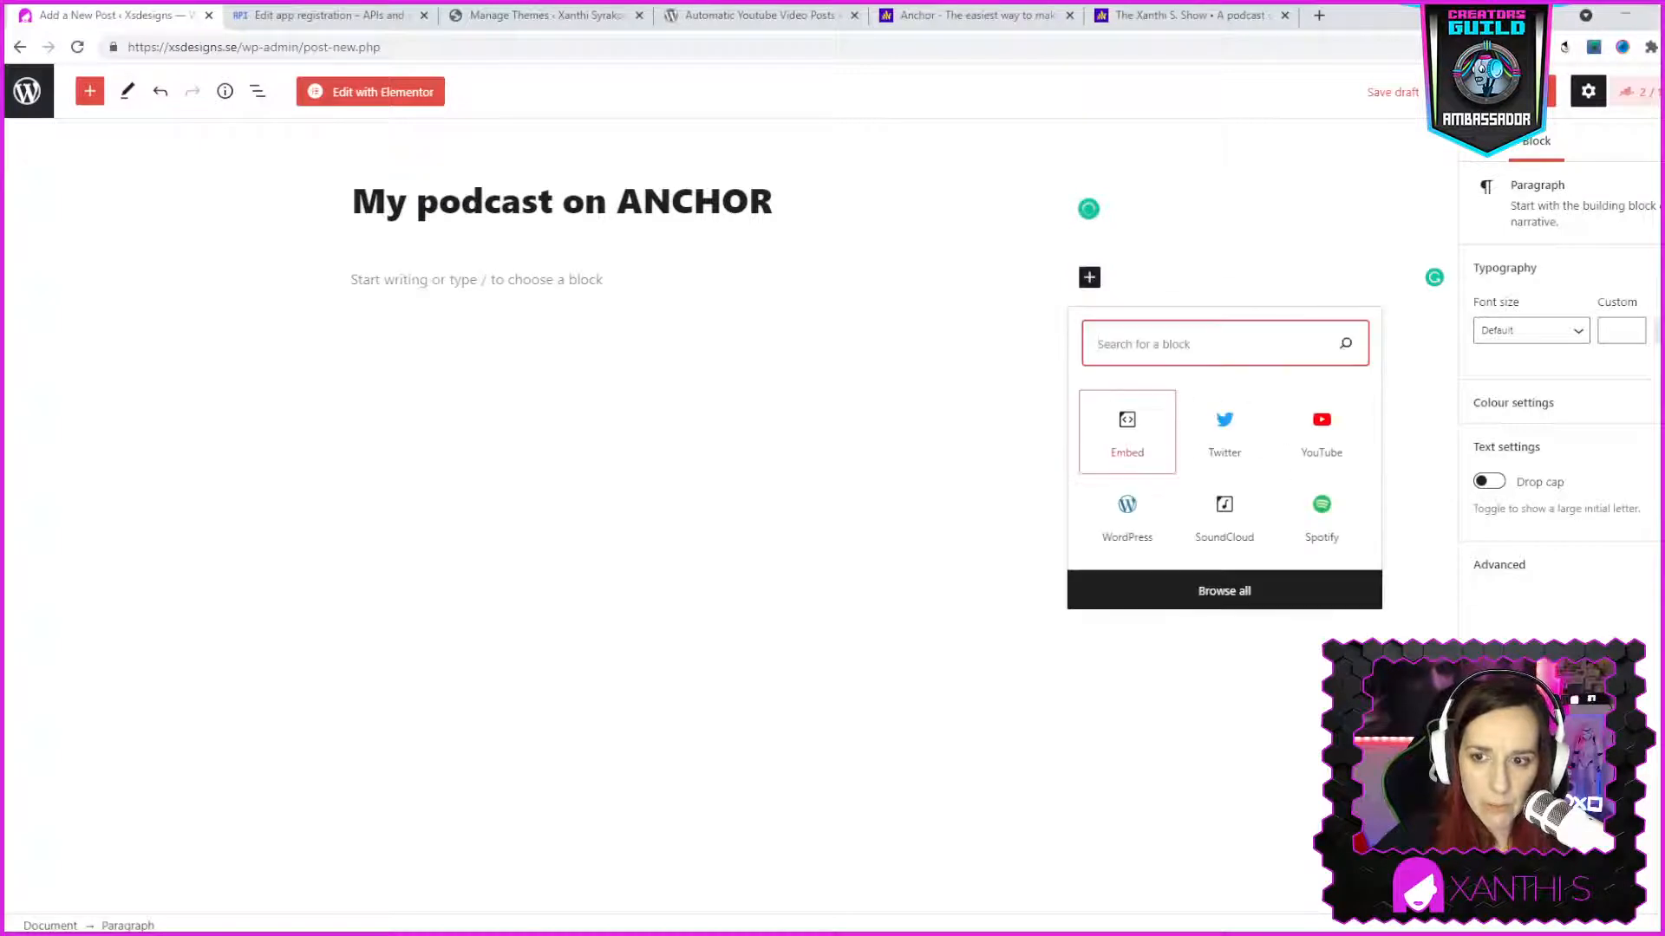
pyautogui.click(1127, 434)
pyautogui.write('https://anchor.fm/xanthi-syrakou/episodes/Ep-8---Going-through-my-Steam-library-games-list-eg0snd')
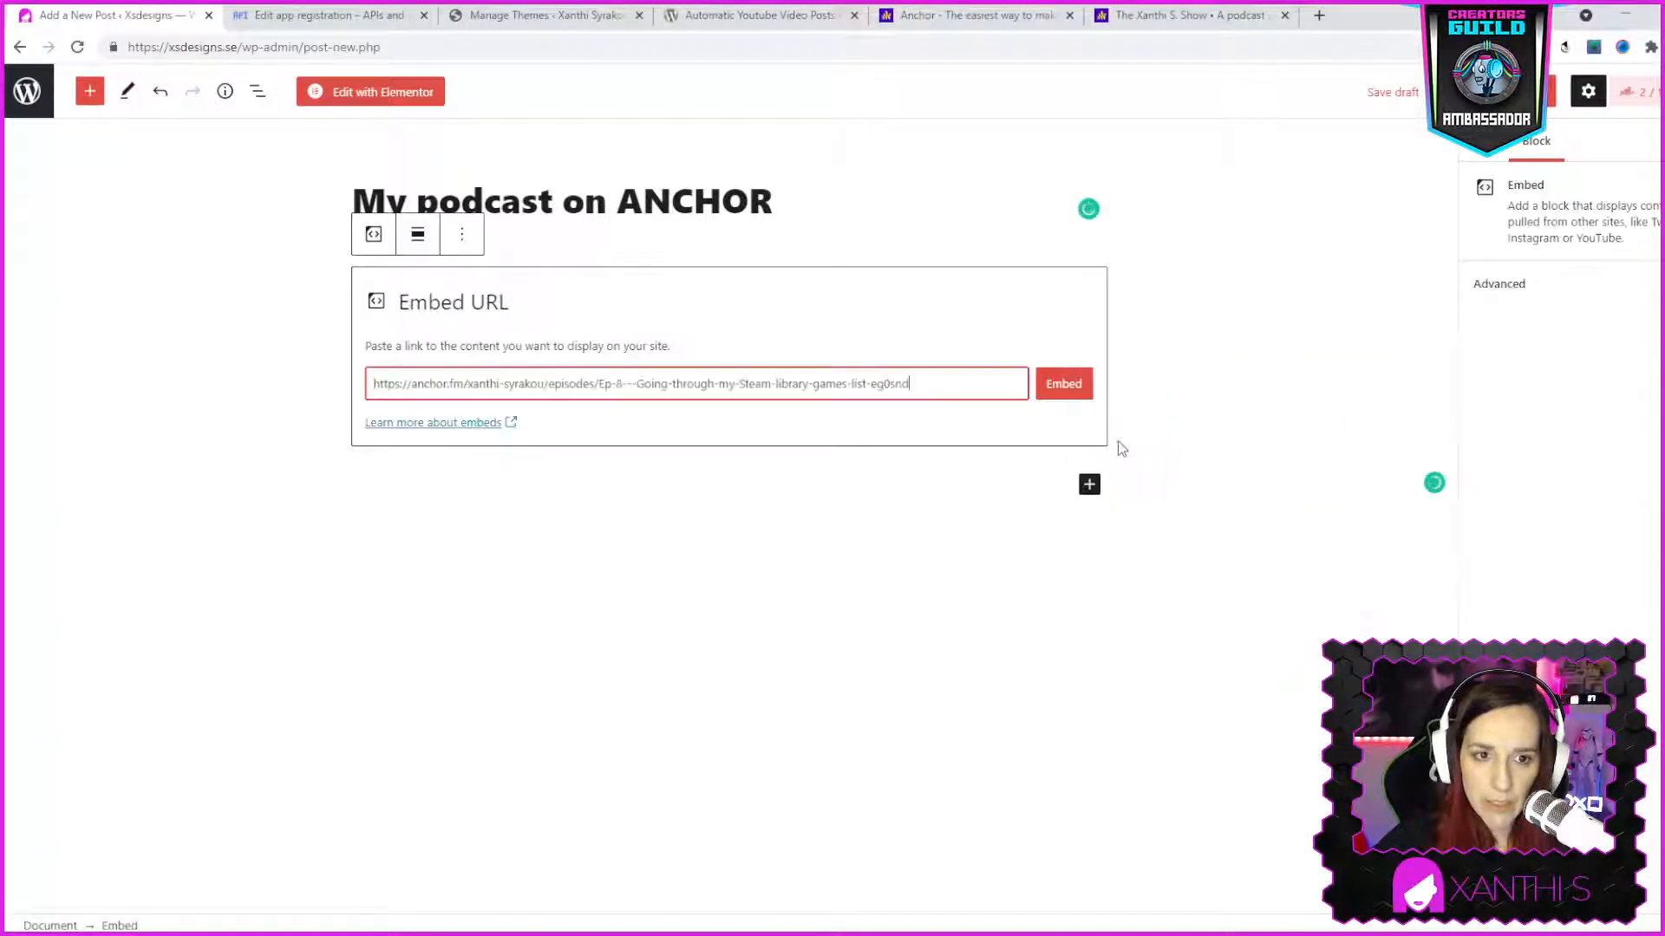
pyautogui.click(1068, 384)
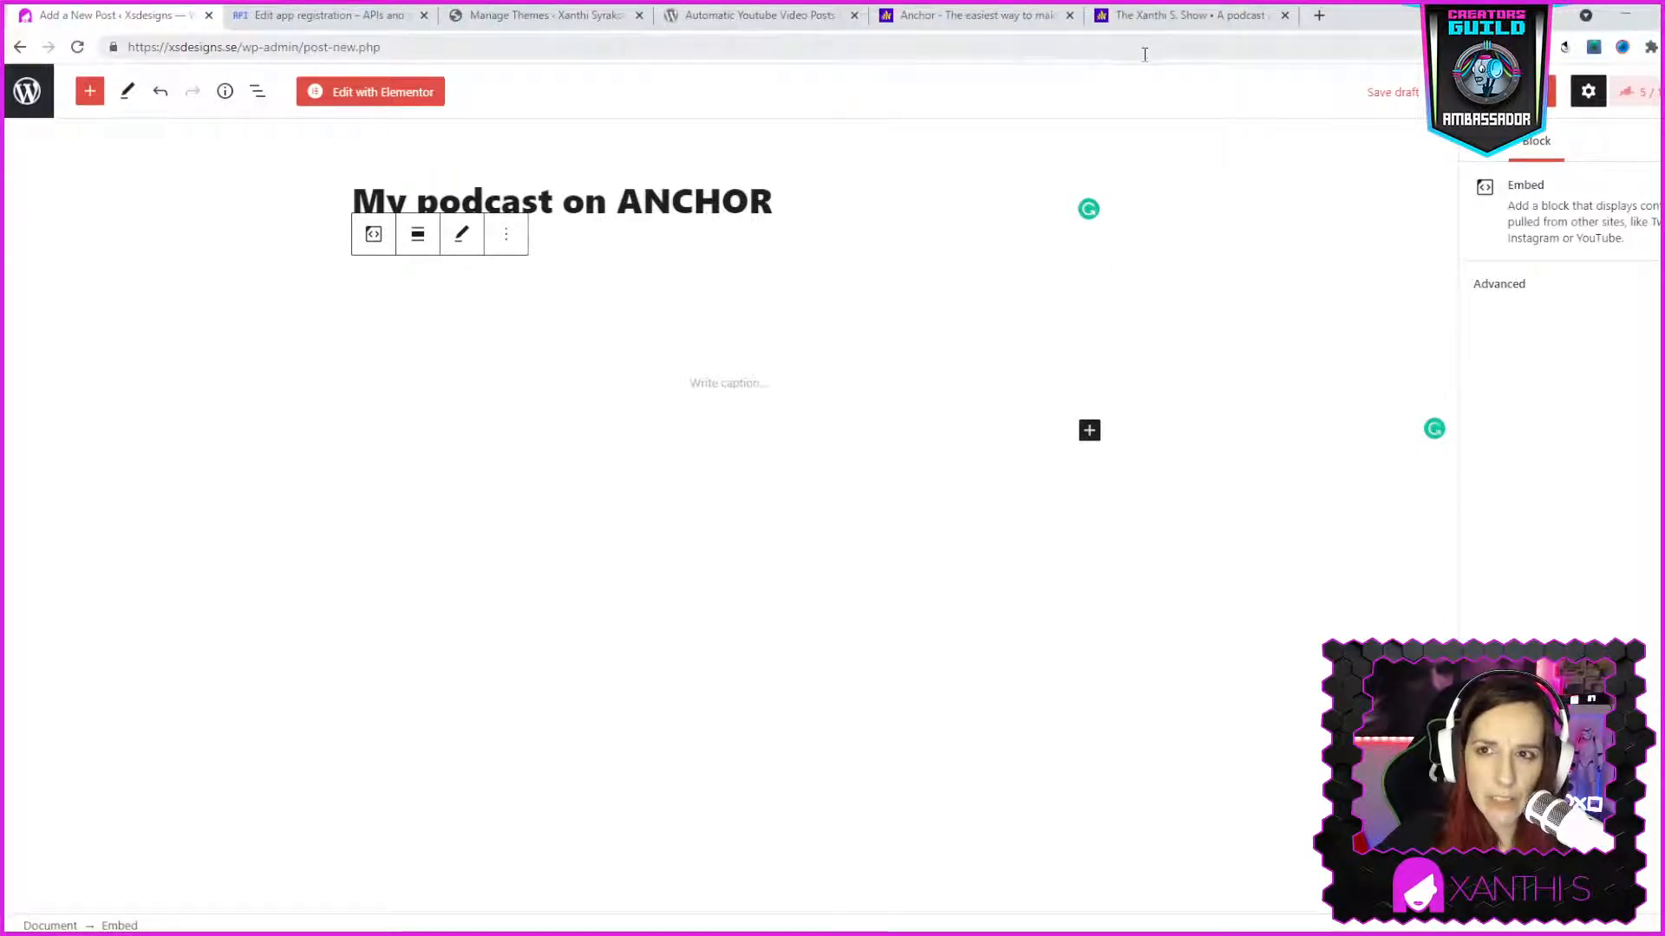
pyautogui.click(1148, 17)
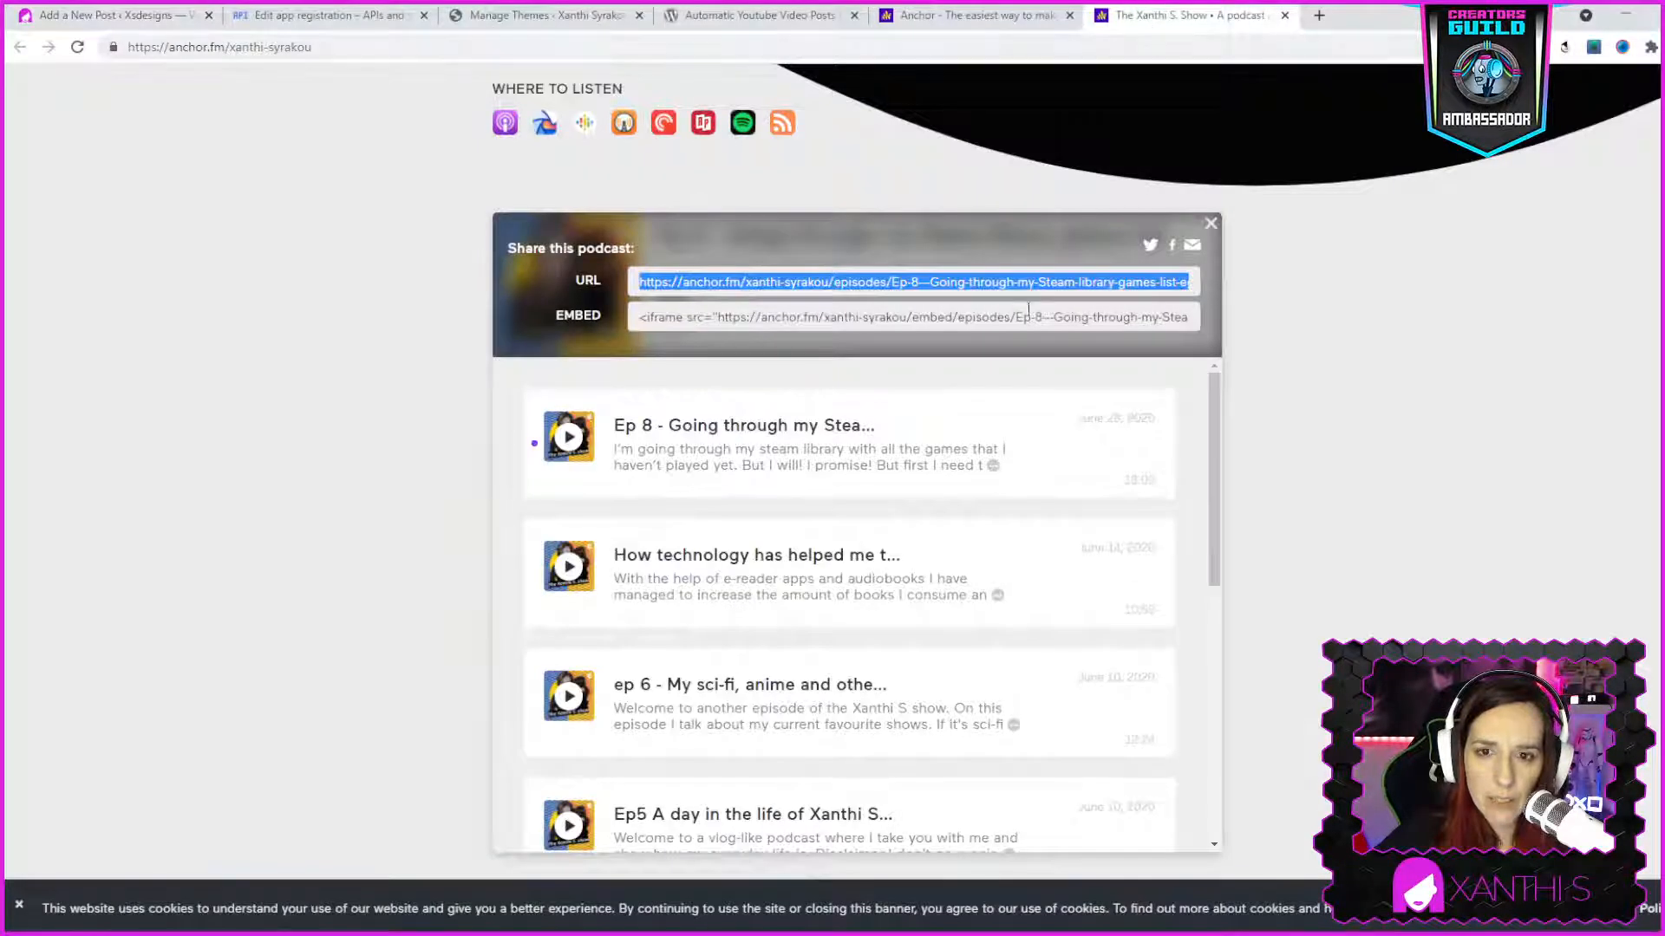
pyautogui.click(147, 26)
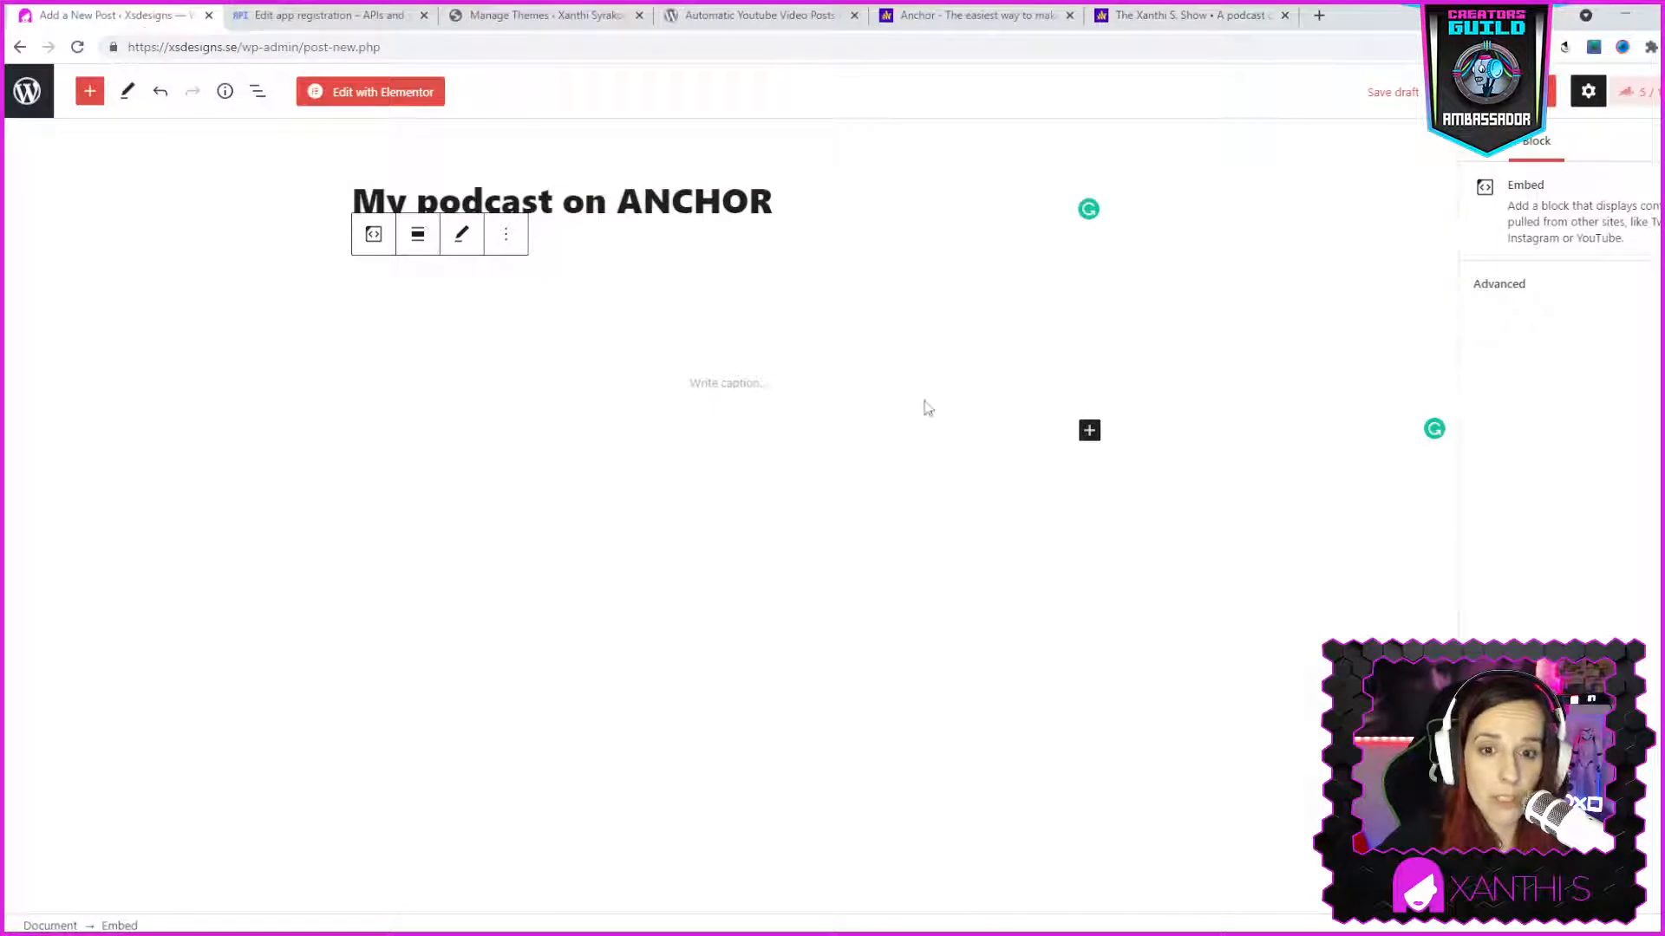
pyautogui.click(765, 379)
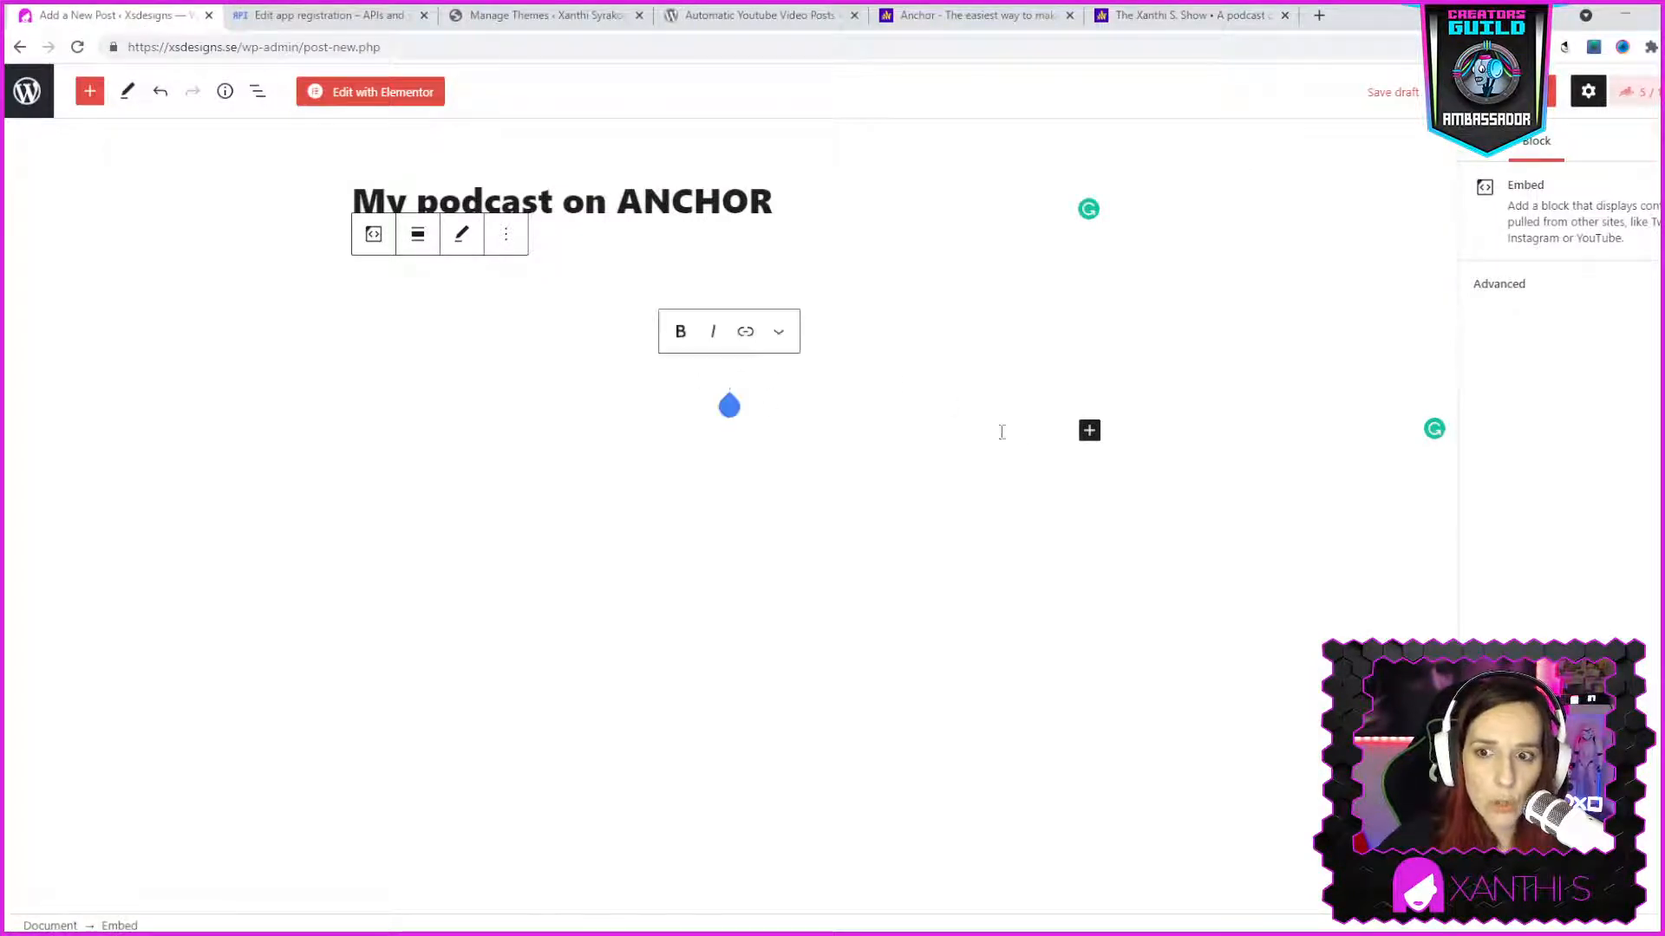
pyautogui.click(1089, 430)
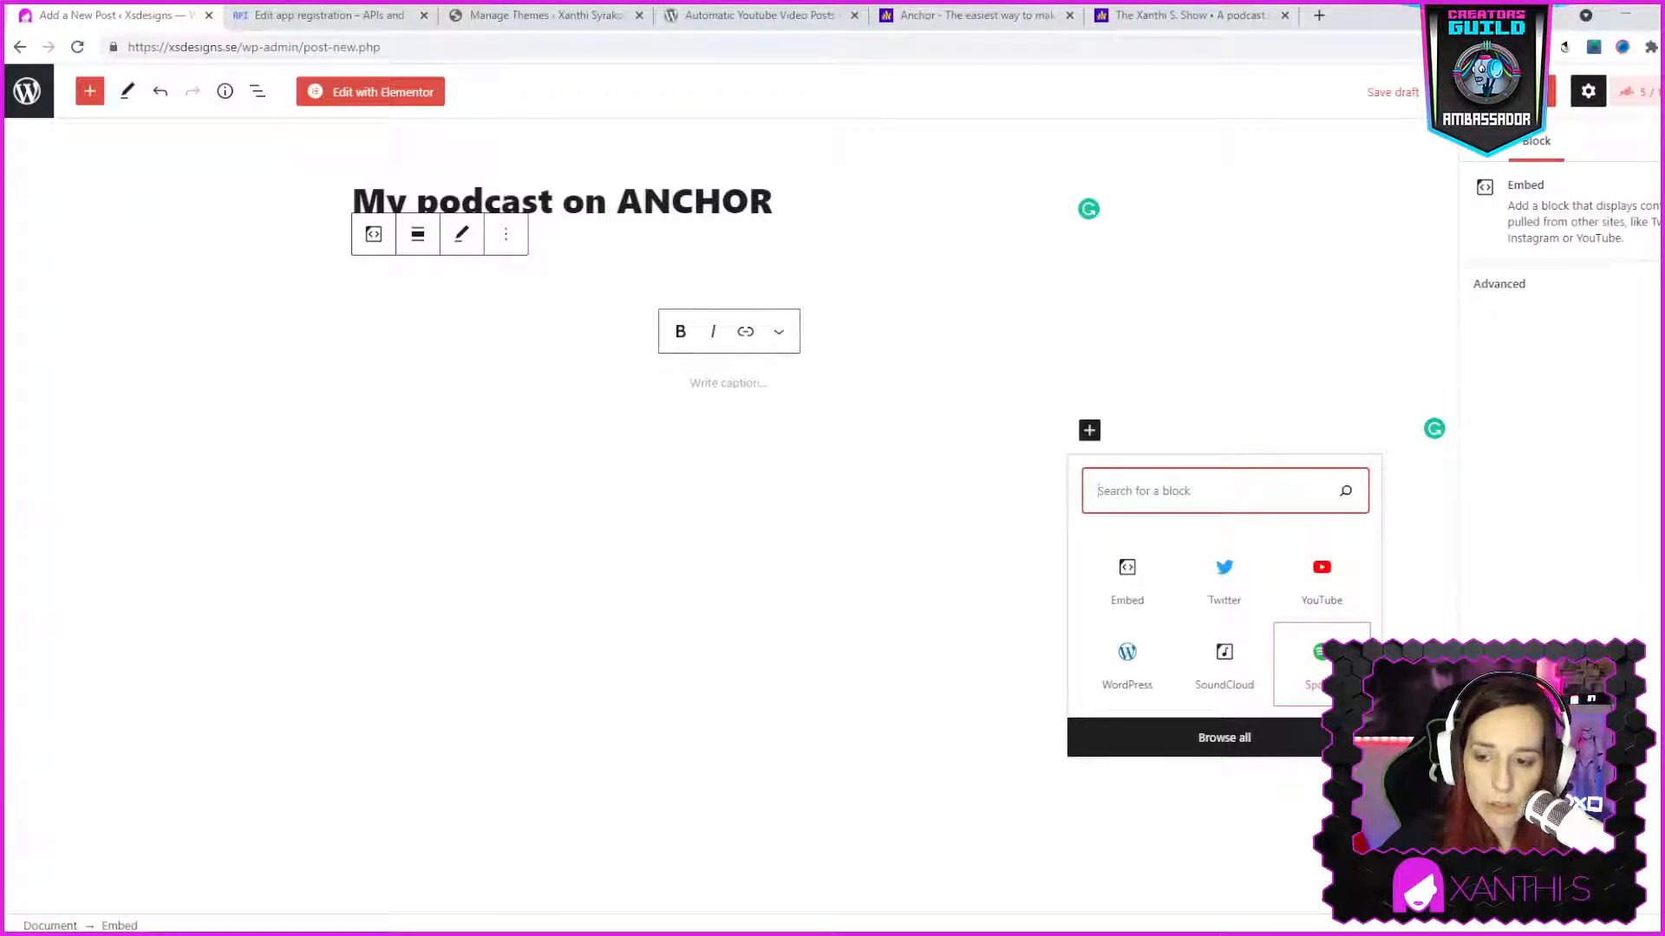
pyautogui.click(1278, 735)
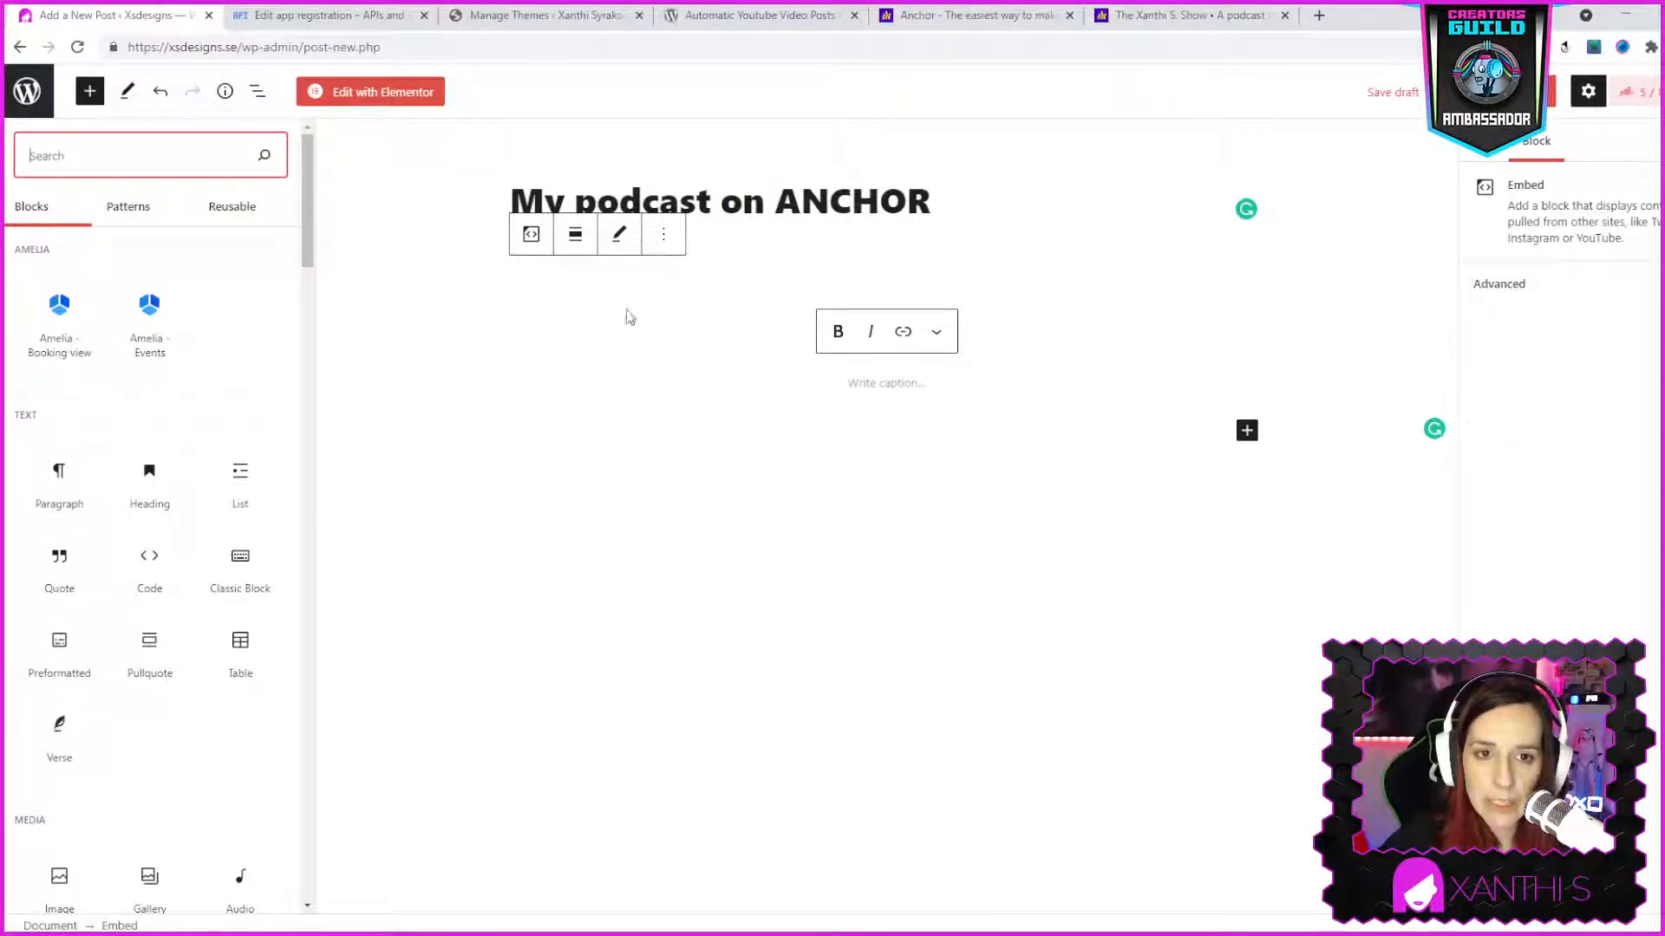
# Remove the Embed block with the Anchor episode link from the post body
pyautogui.click(663, 234)
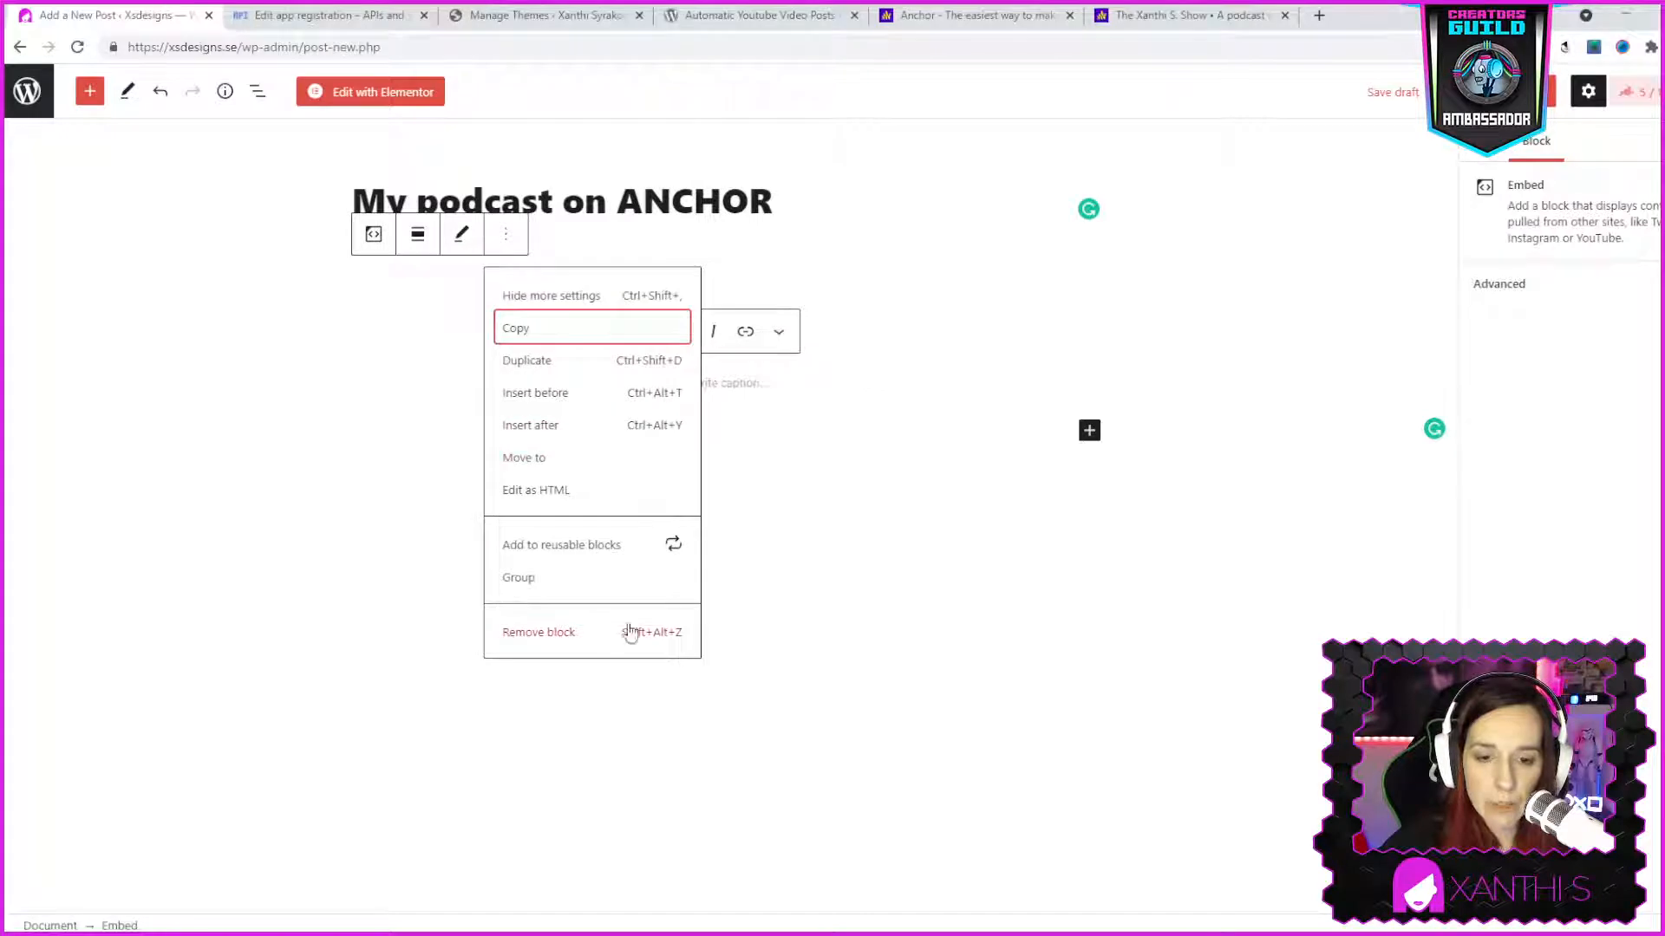
pyautogui.click(513, 632)
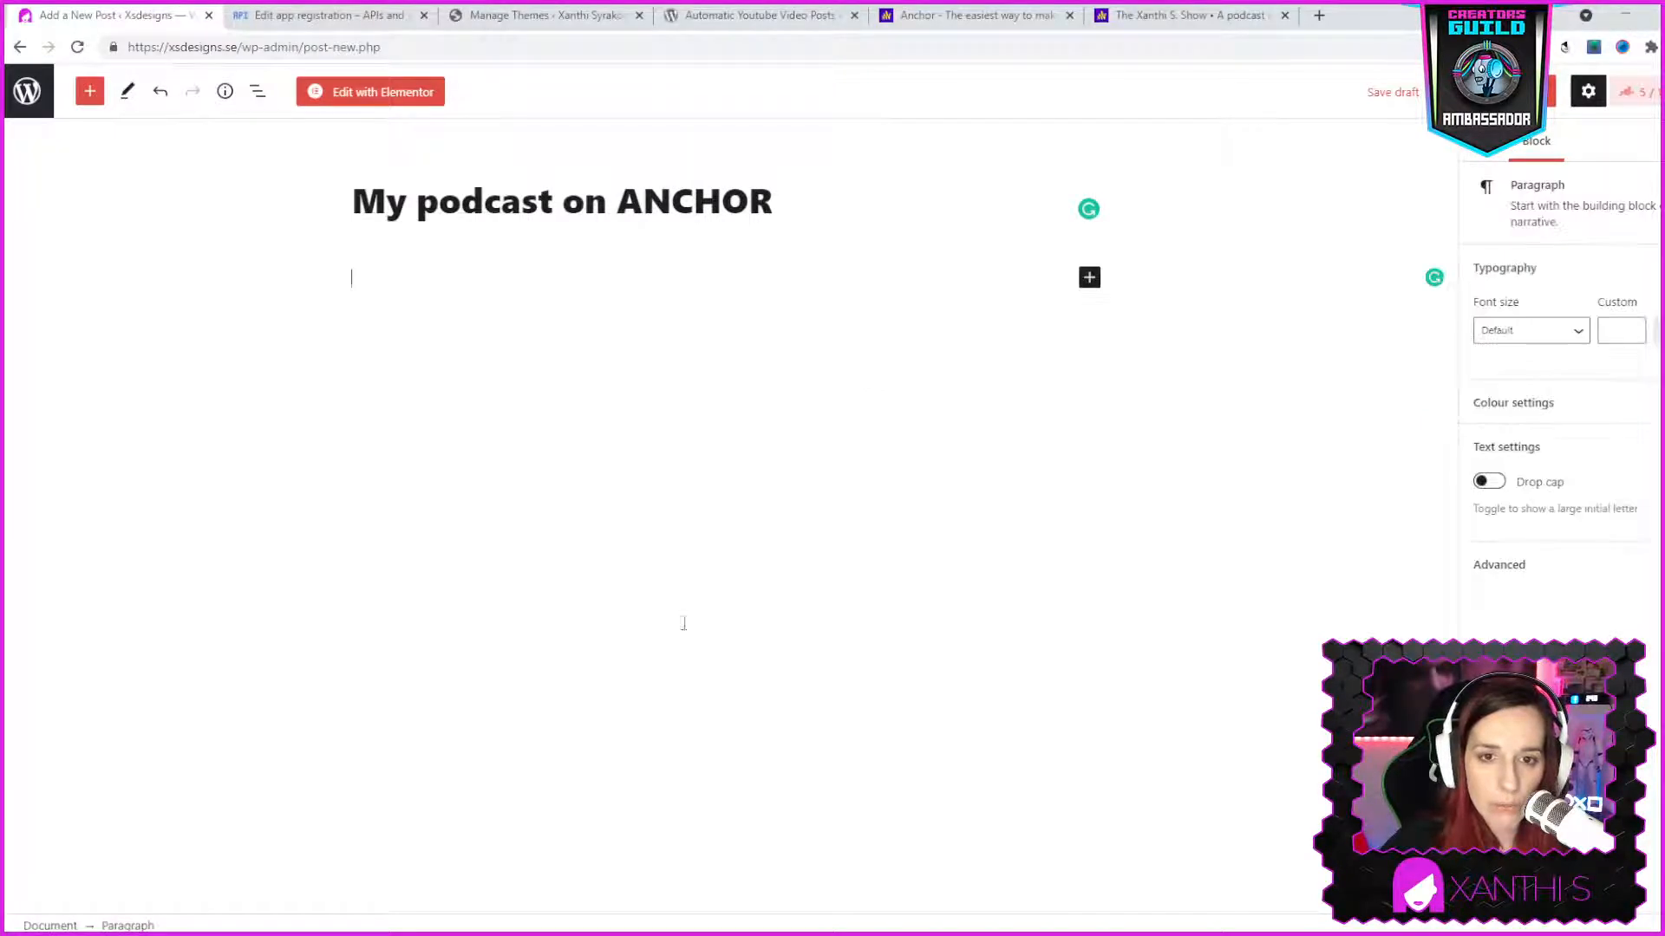
pyautogui.click(1090, 278)
pyautogui.click(1323, 519)
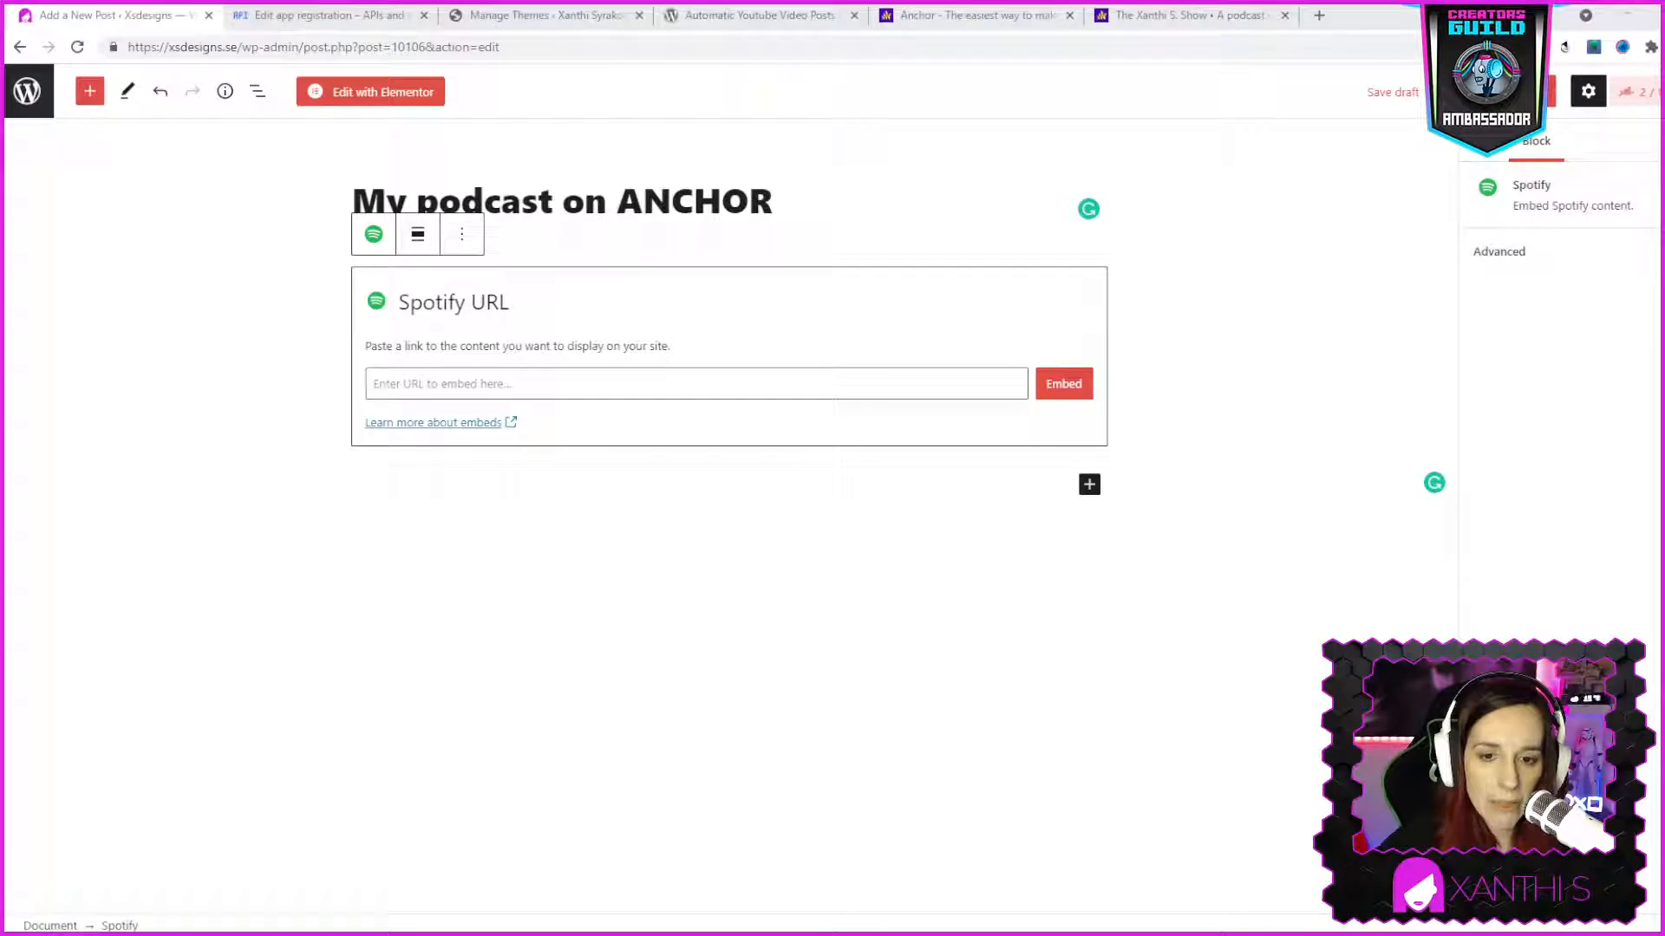
pyautogui.click(981, 781)
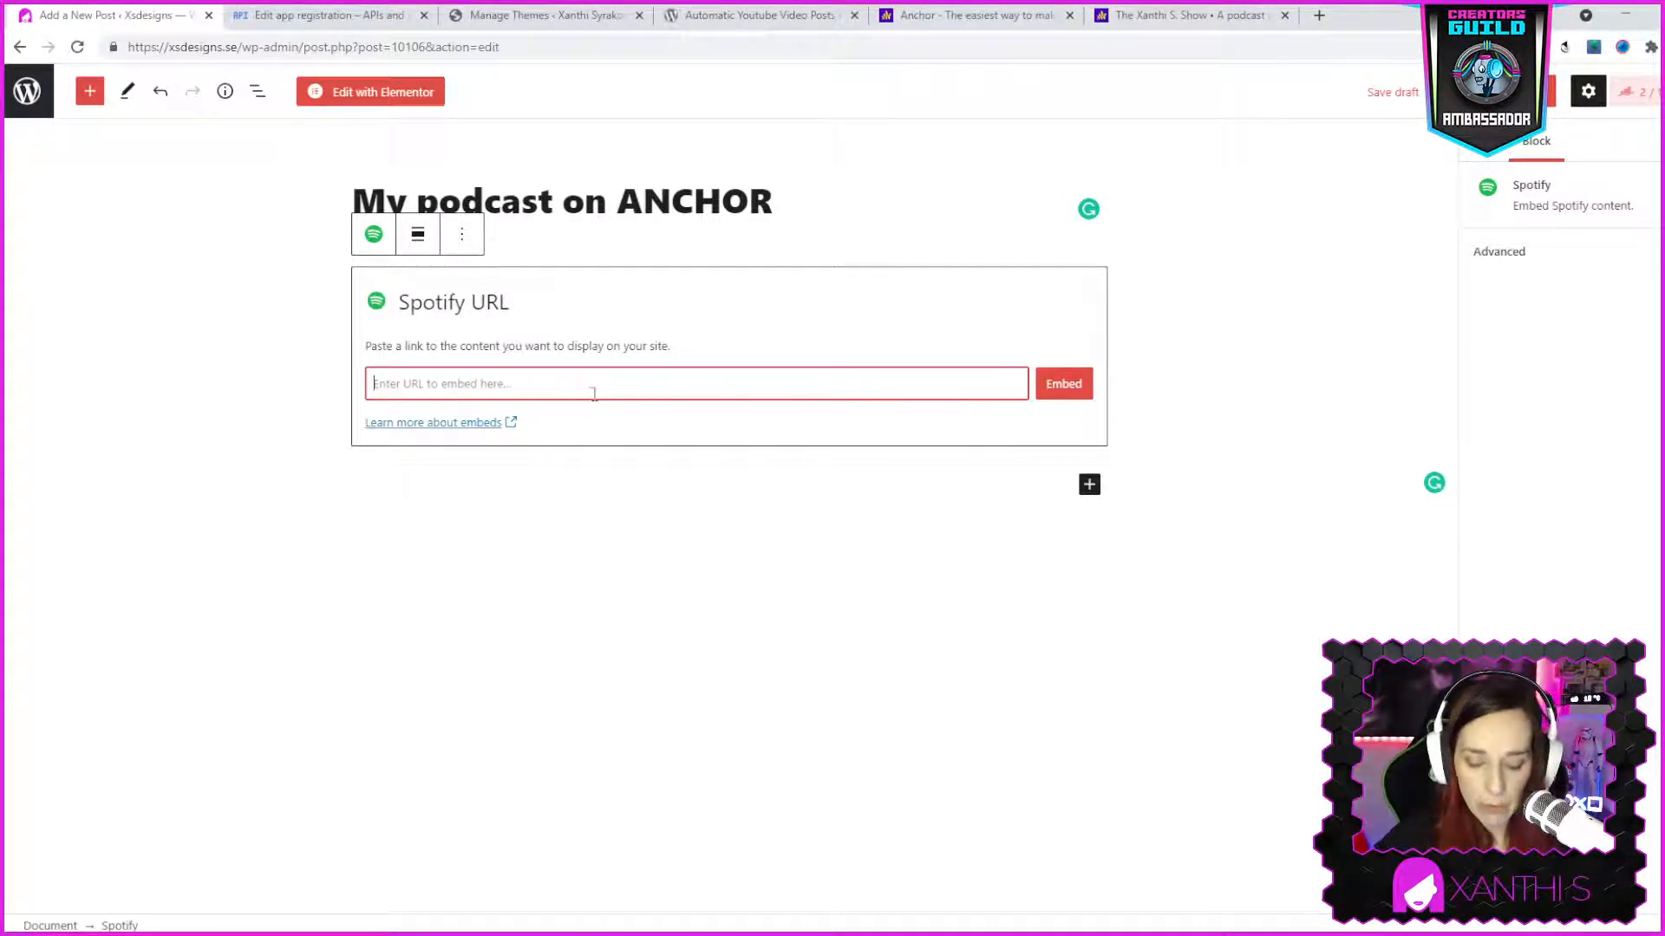
pyautogui.write('https://open.spotify.com/episode/2P06FGcmxdxA1mK9ojHkMR?si=216d6830e25b4956')
pyautogui.click(1073, 392)
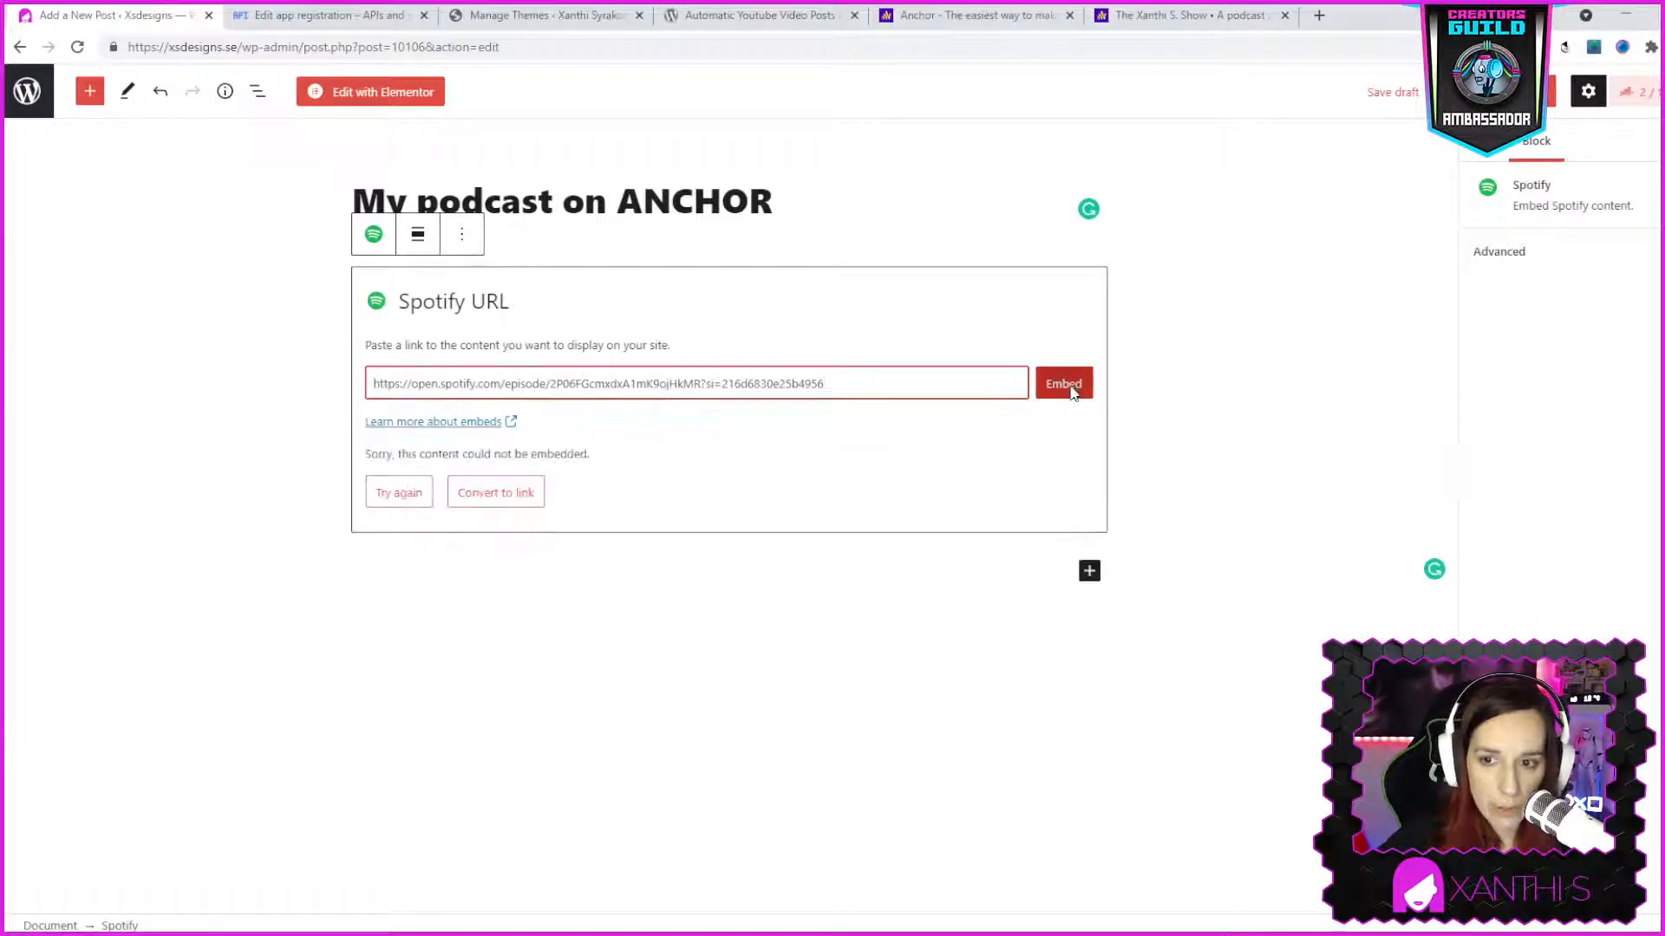
pyautogui.click(1076, 390)
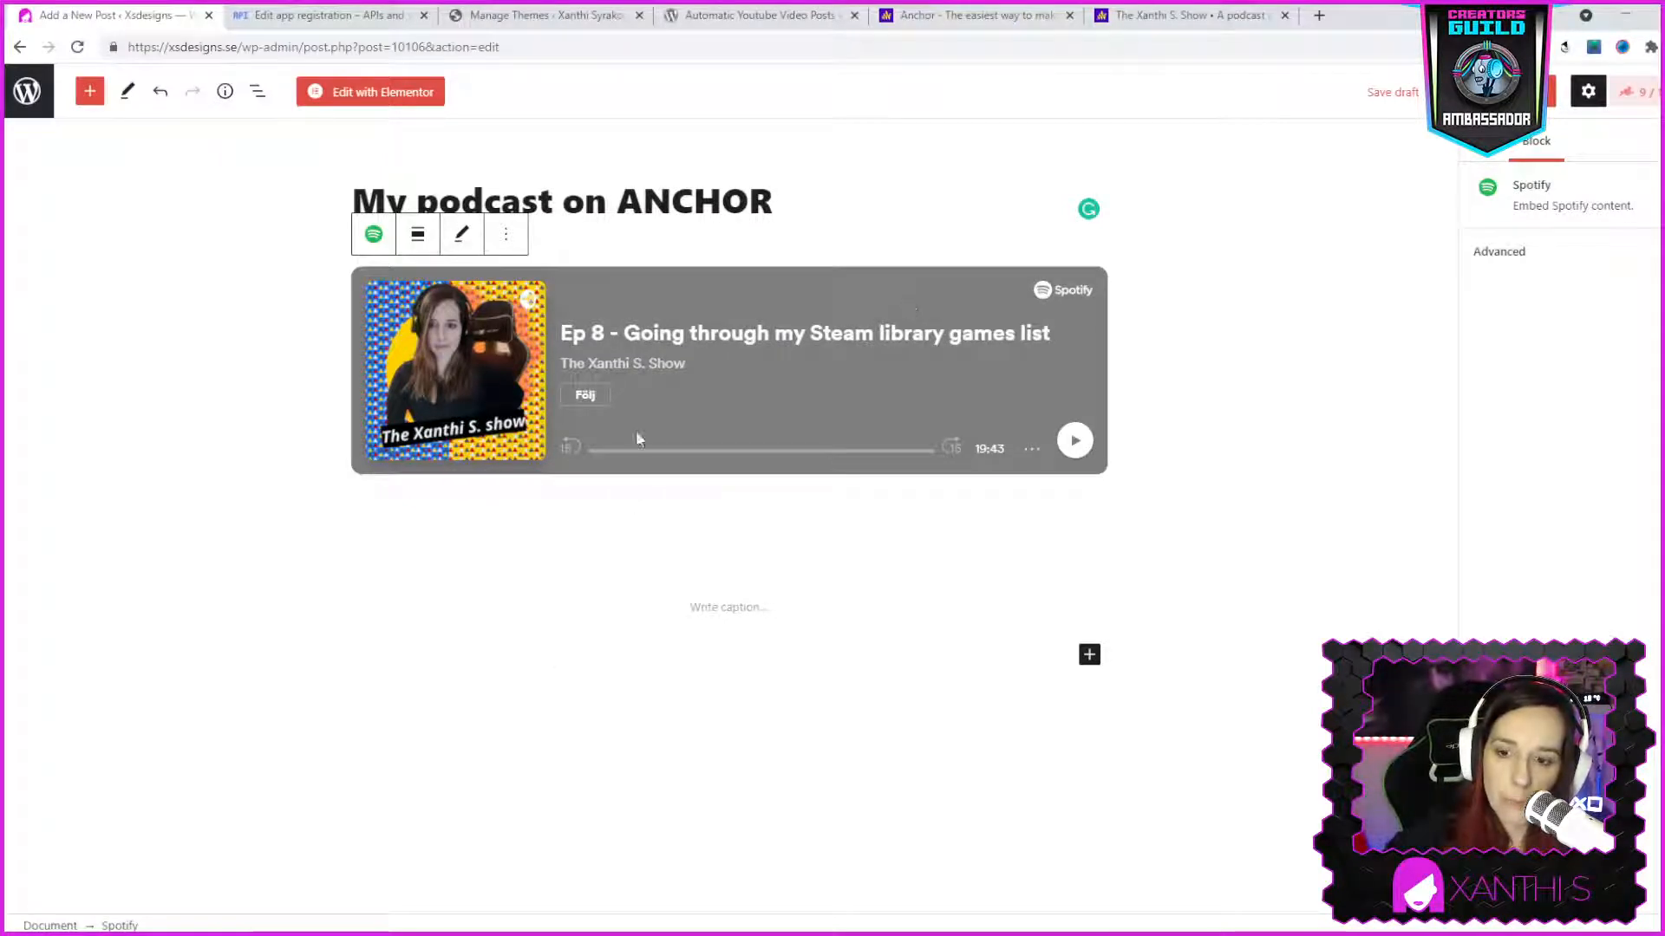
# Insert an empty Embed block below the Spotify player
pyautogui.click(1098, 663)
pyautogui.click(1089, 625)
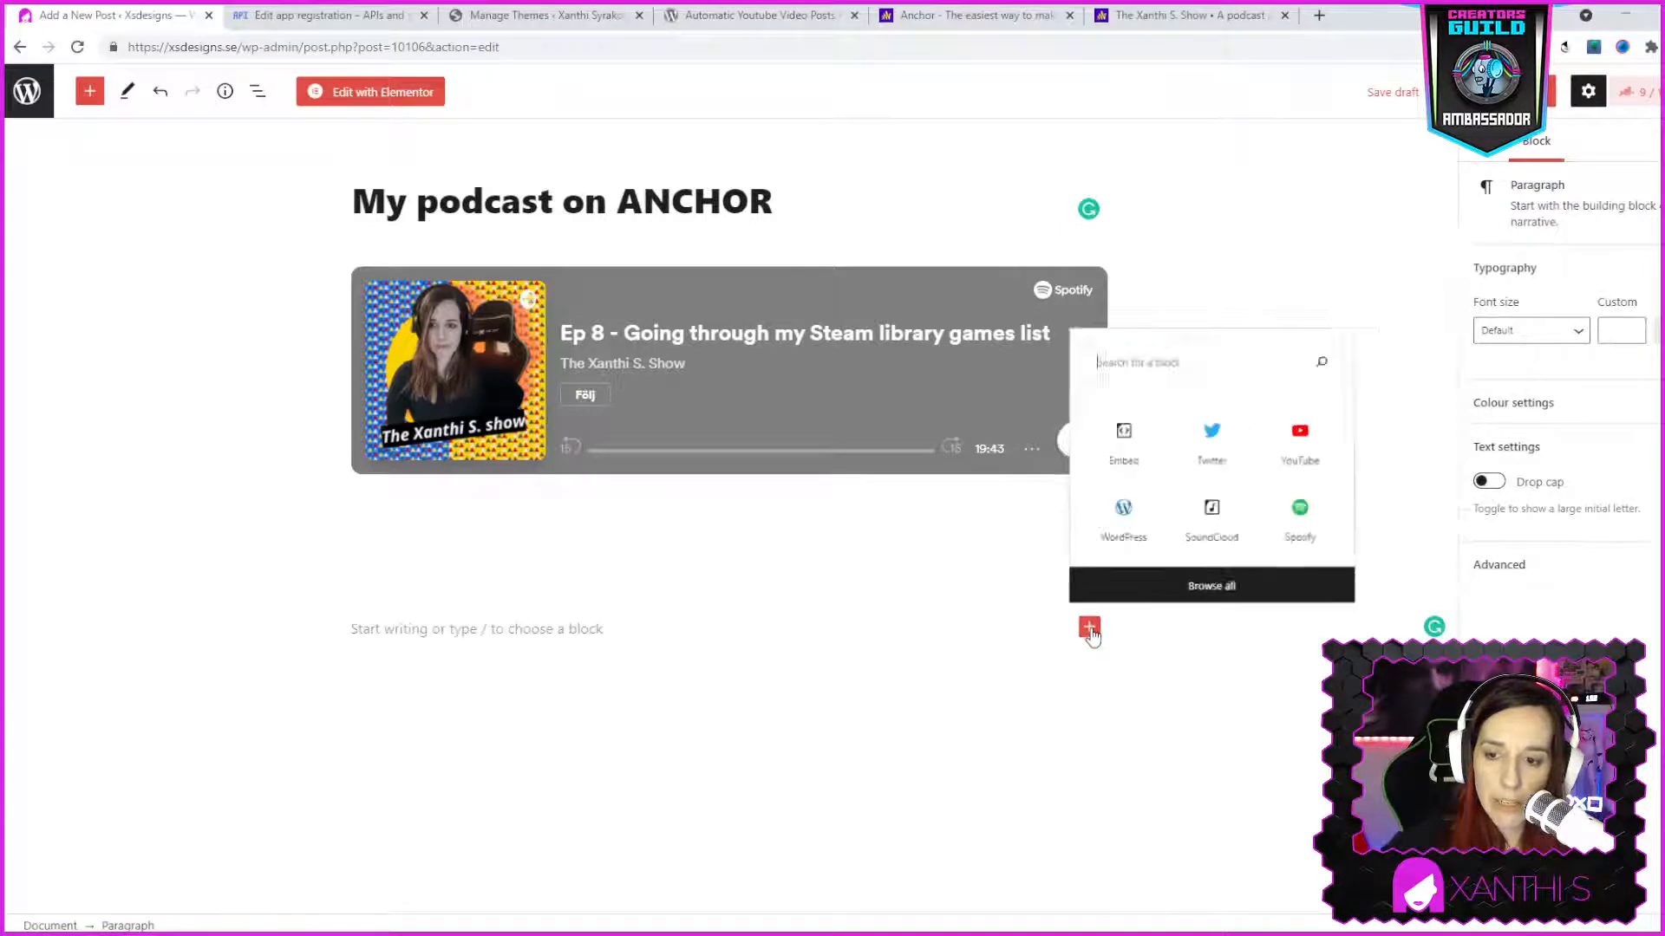
pyautogui.click(1141, 422)
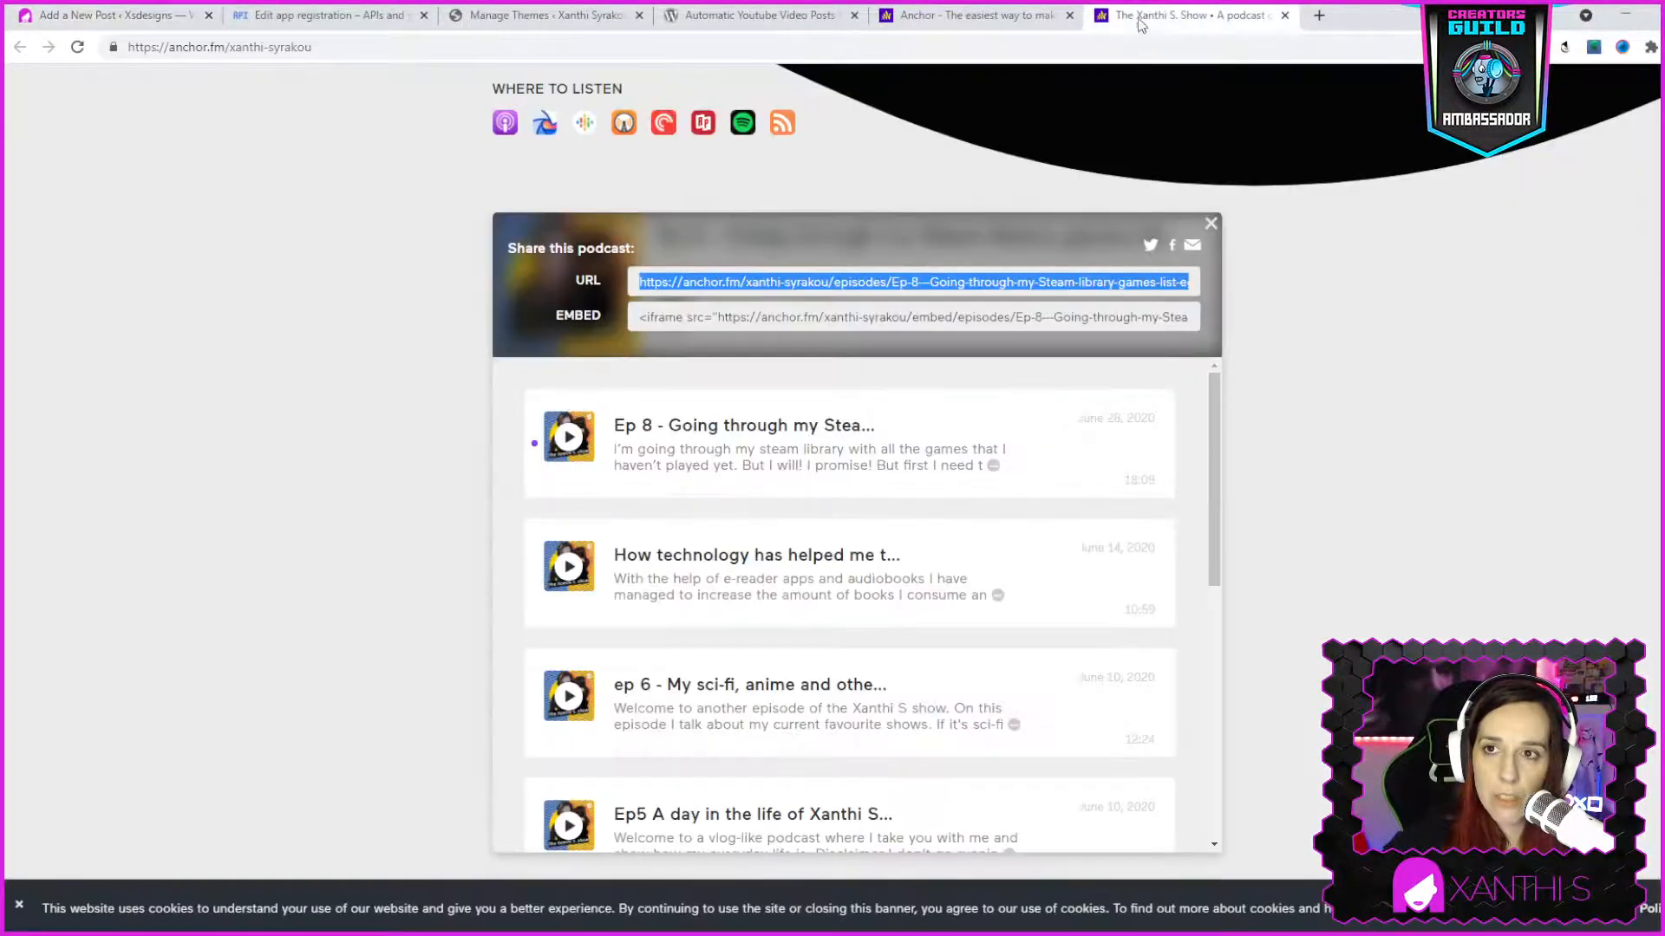
# Switch to the podcast's public Anchor page and copy the iframe embed code of episode 8
pyautogui.click(1140, 13)
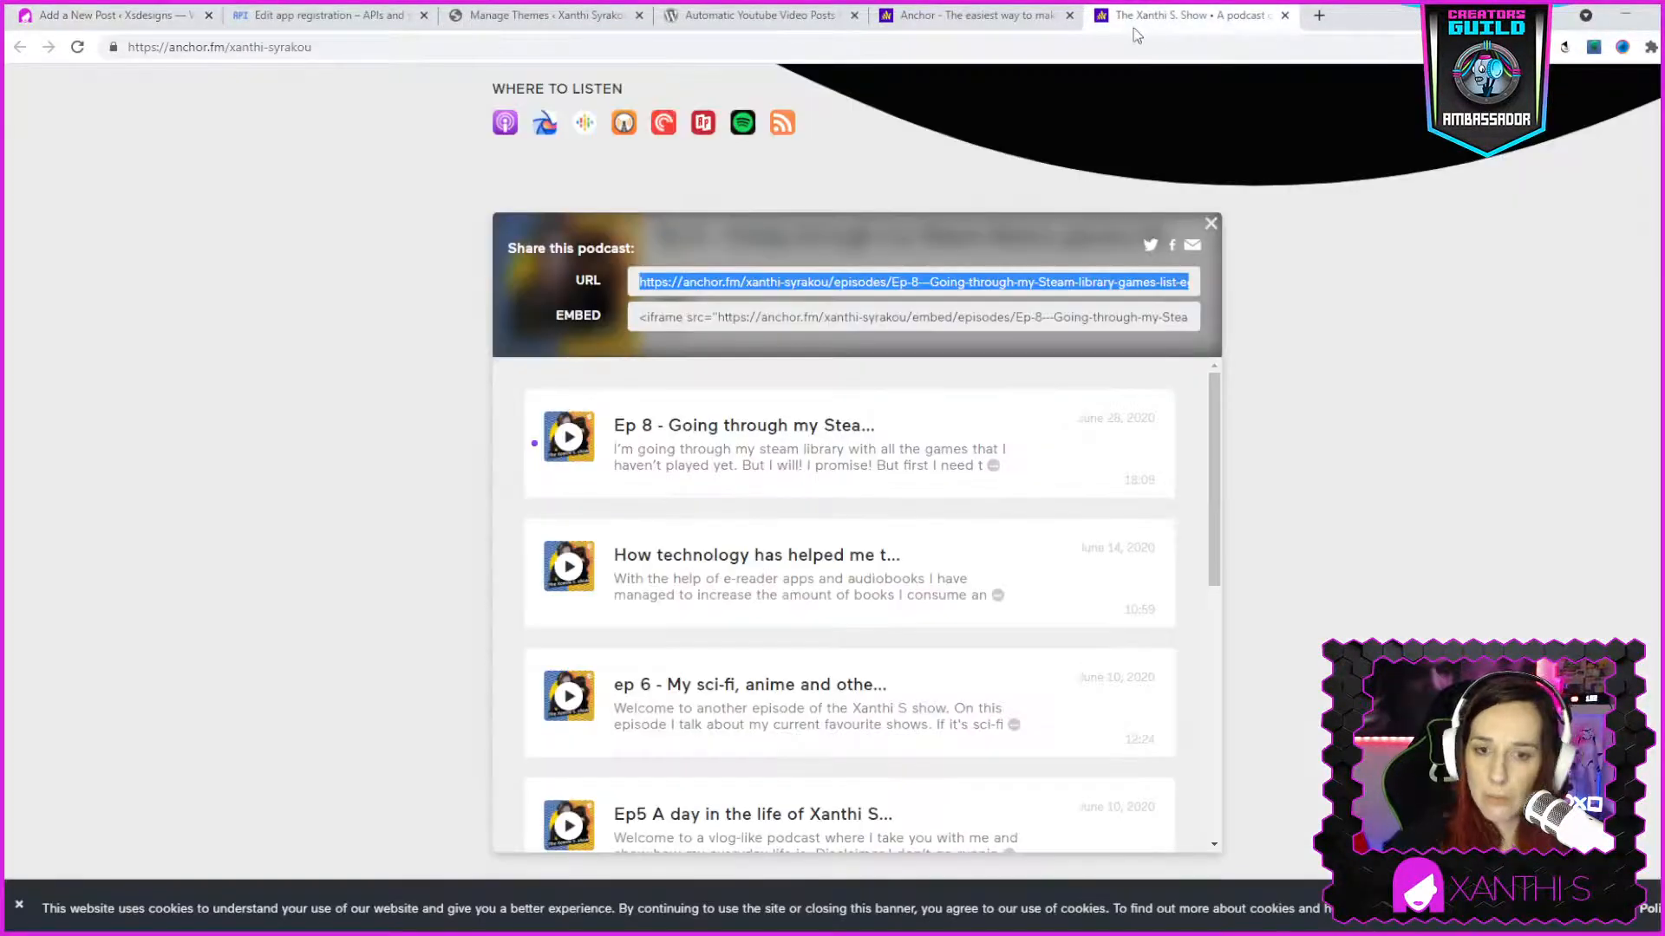
pyautogui.click(777, 321)
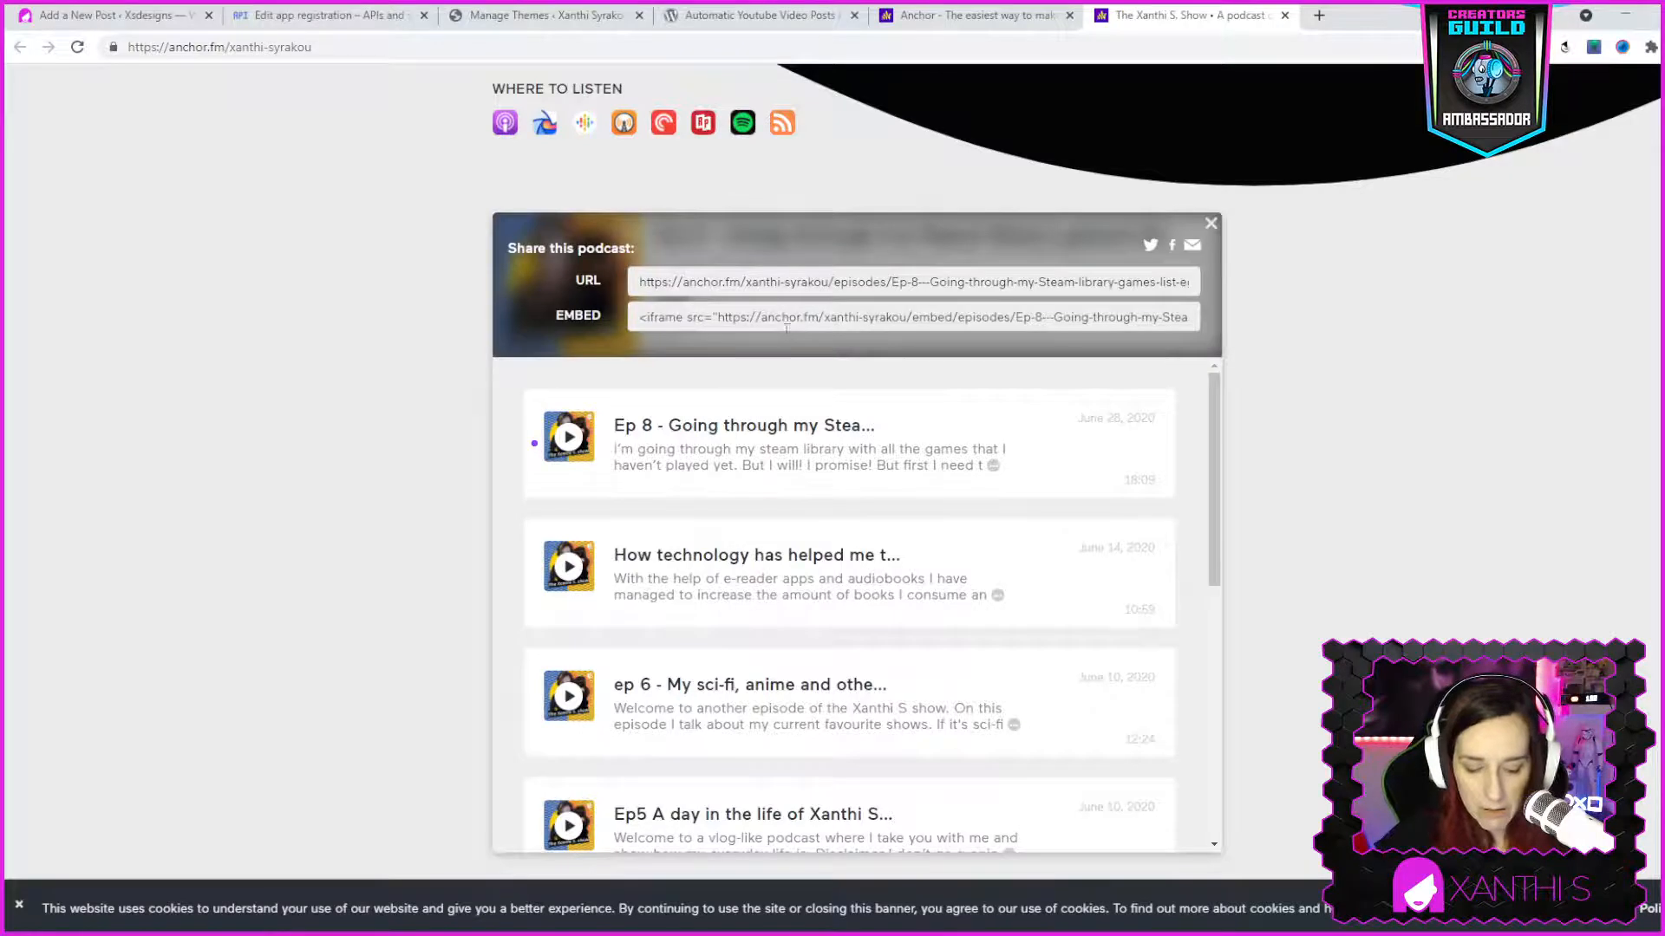
pyautogui.tripleClick(792, 320)
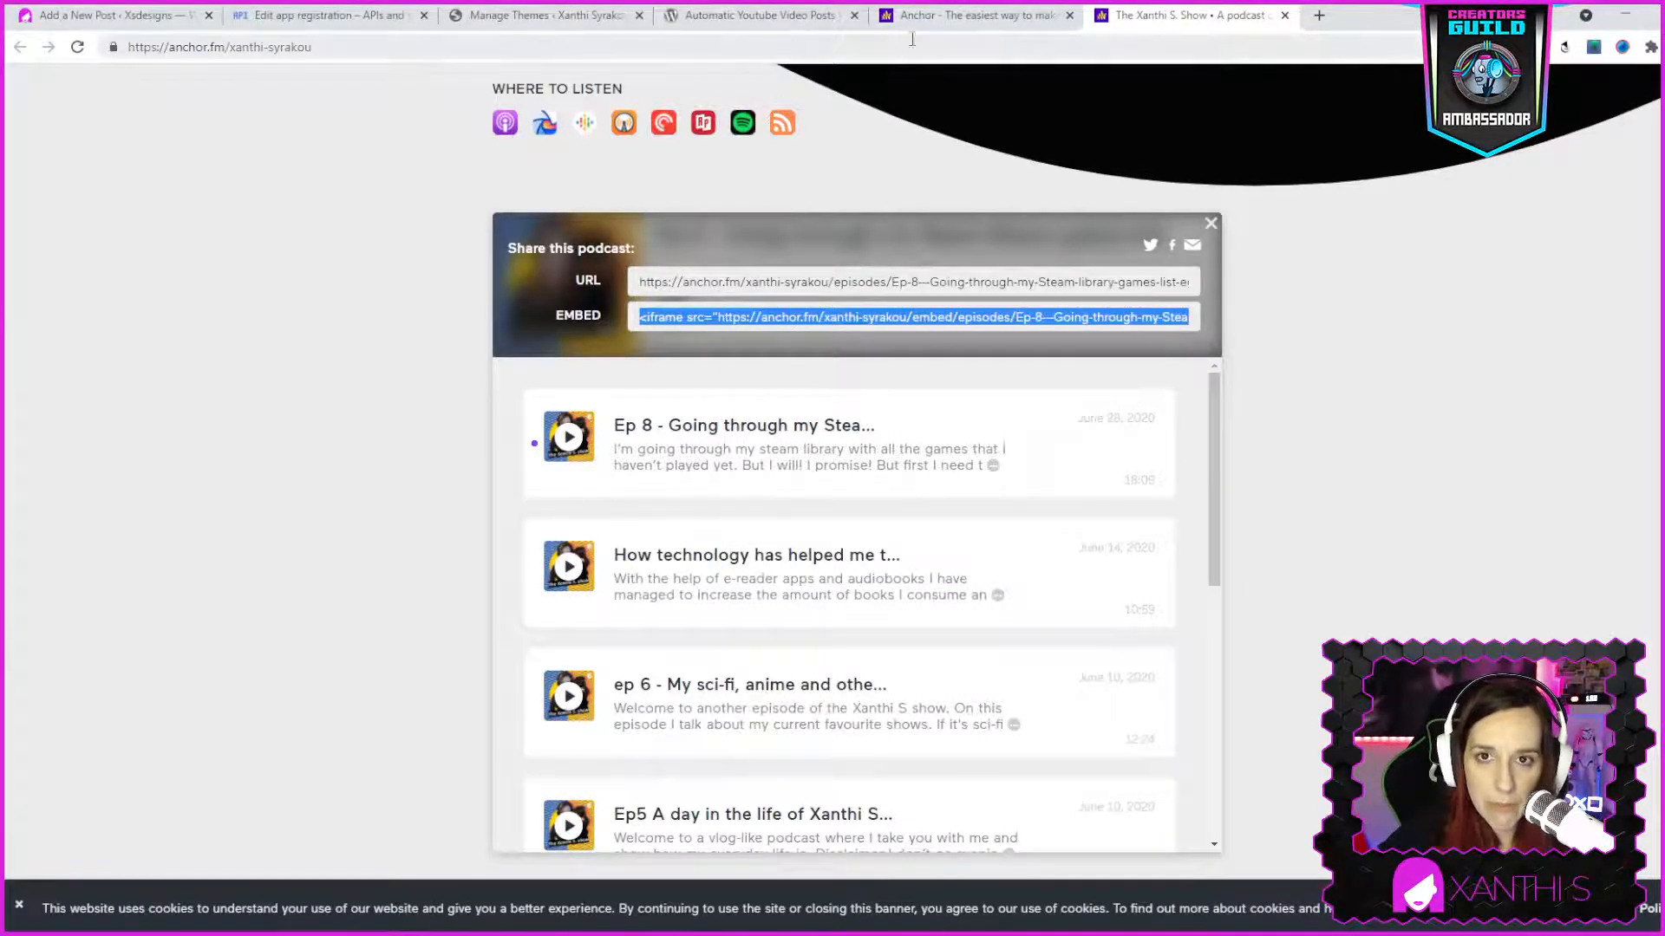
# Close the browser tabs for the Google Cloud app registration, Manage Themes and the Automatic Youtube Video Posts plugin
pyautogui.click(520, 16)
pyautogui.hotkey('ctrl', 'Tab')
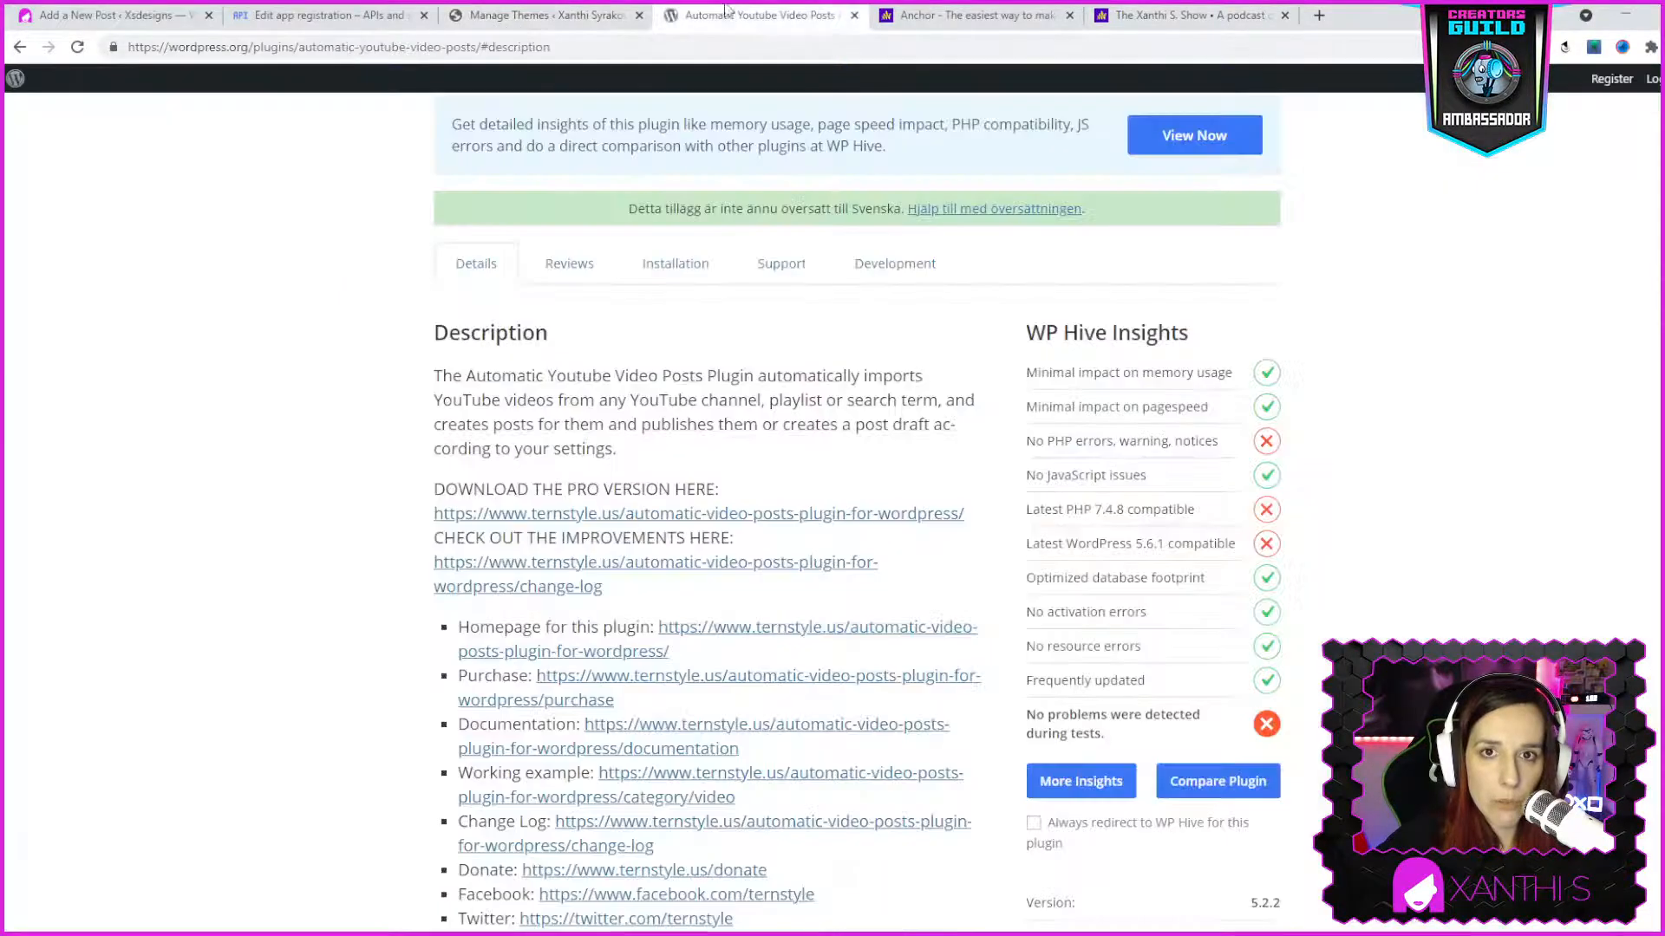
pyautogui.click(395, 16)
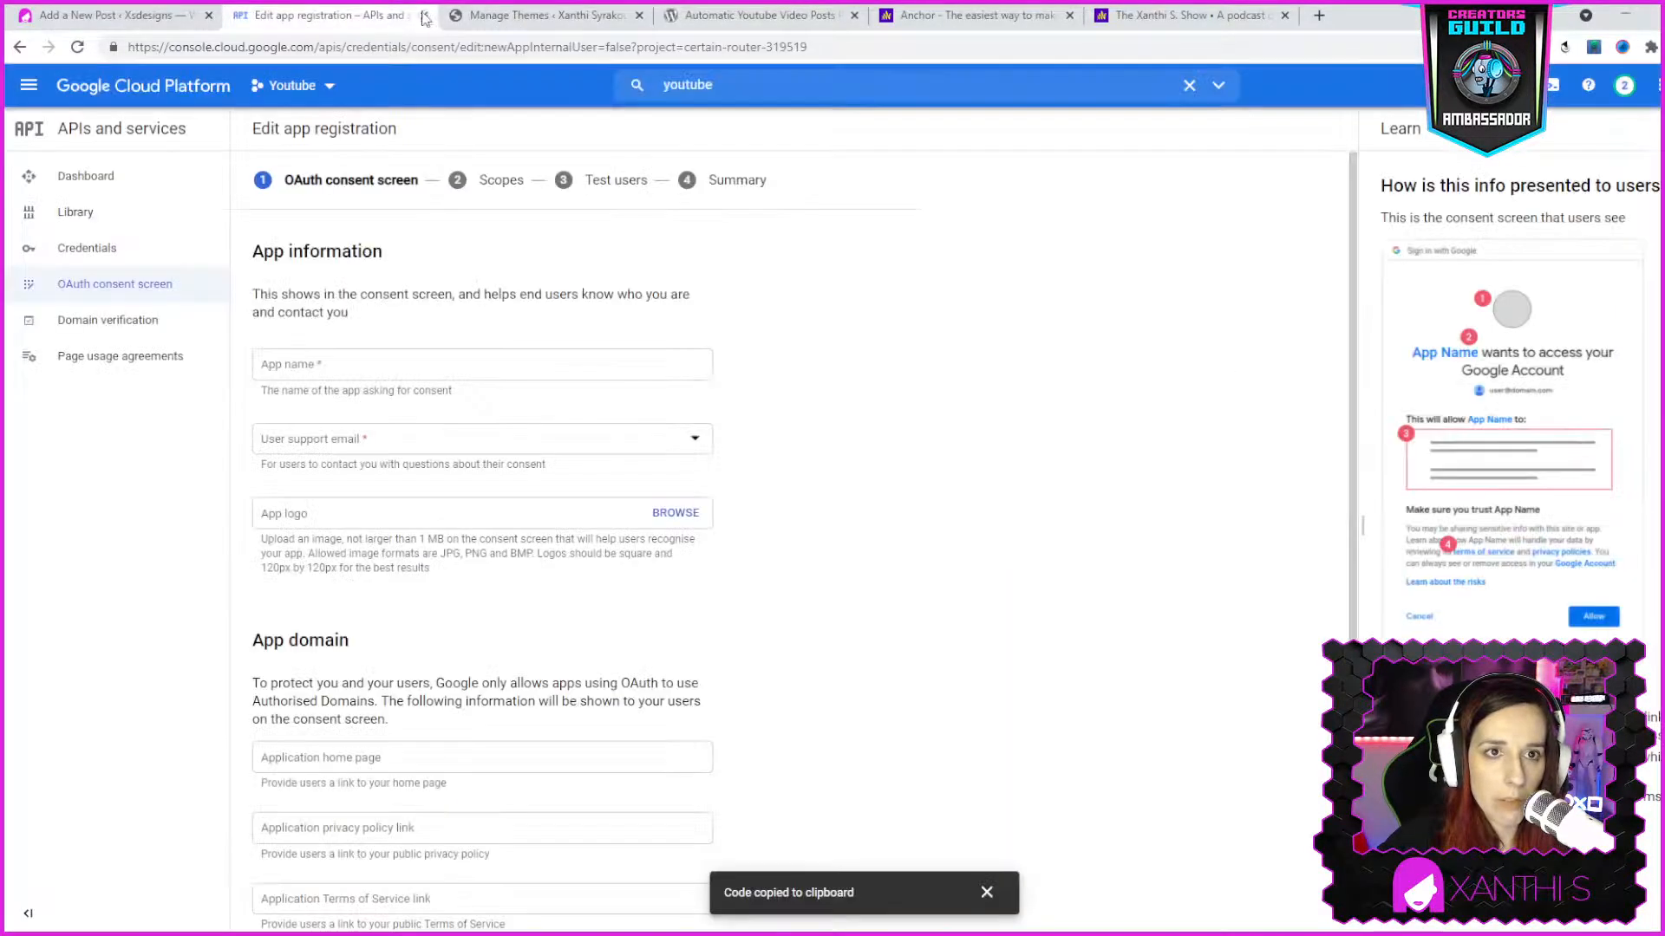
pyautogui.click(424, 15)
pyautogui.click(424, 16)
pyautogui.click(424, 15)
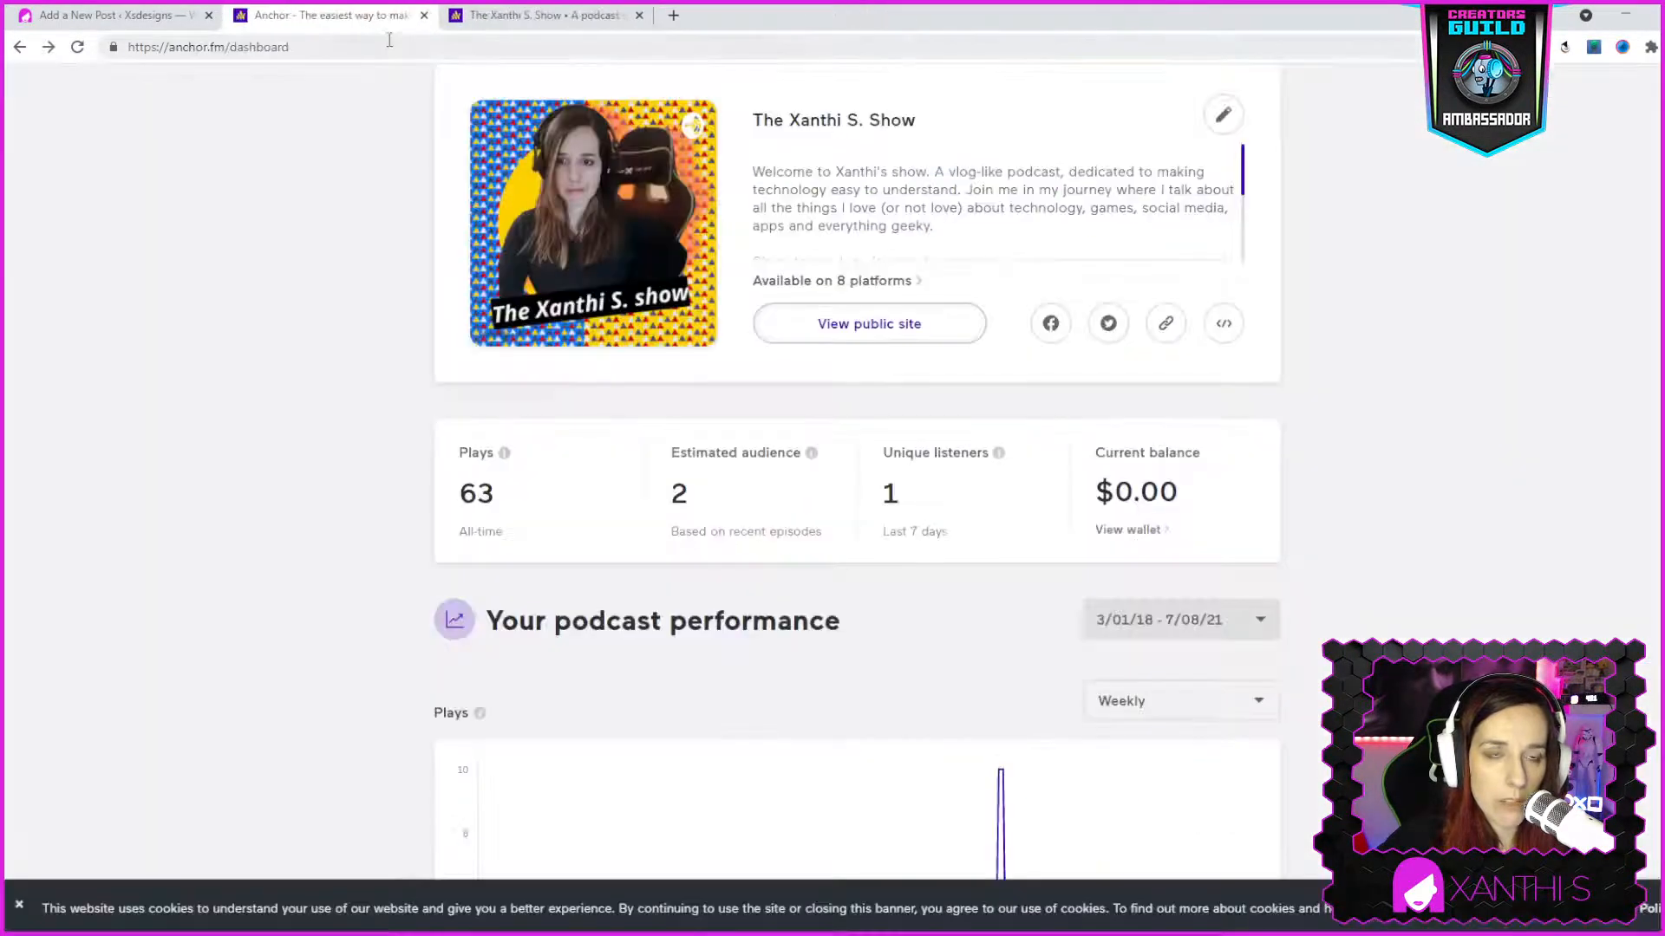
# Switch back to the WordPress post, try to embed the copied iframe code in the Embed block, and clear the URL field
pyautogui.click(156, 12)
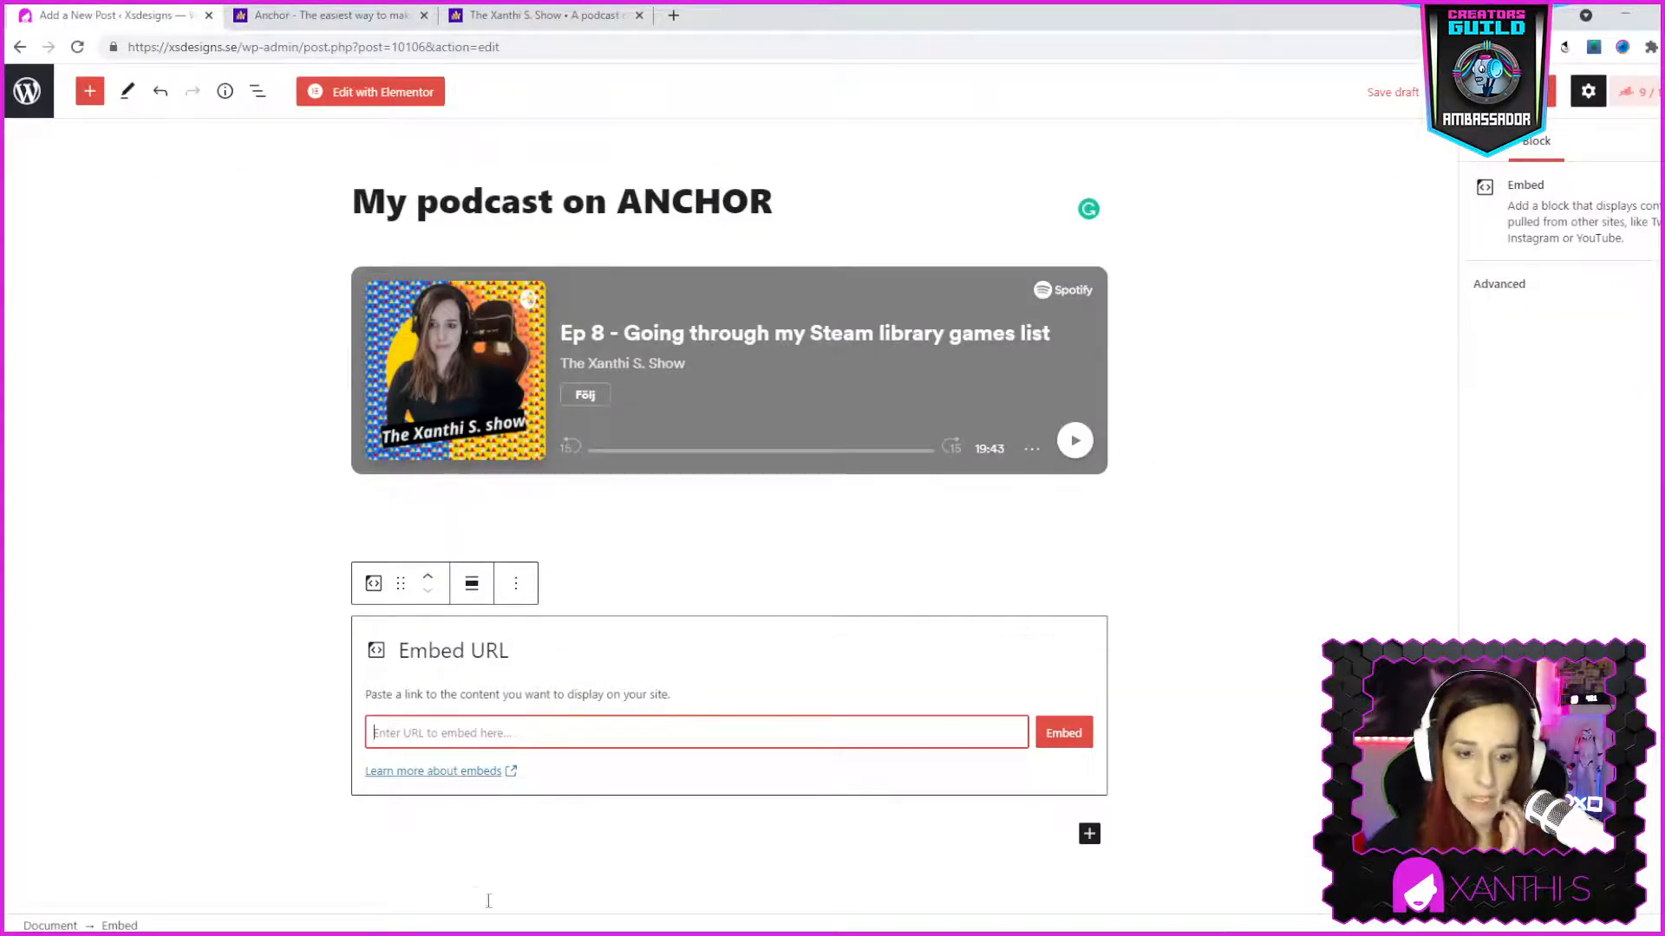
pyautogui.hotkey('ctrl', 'v')
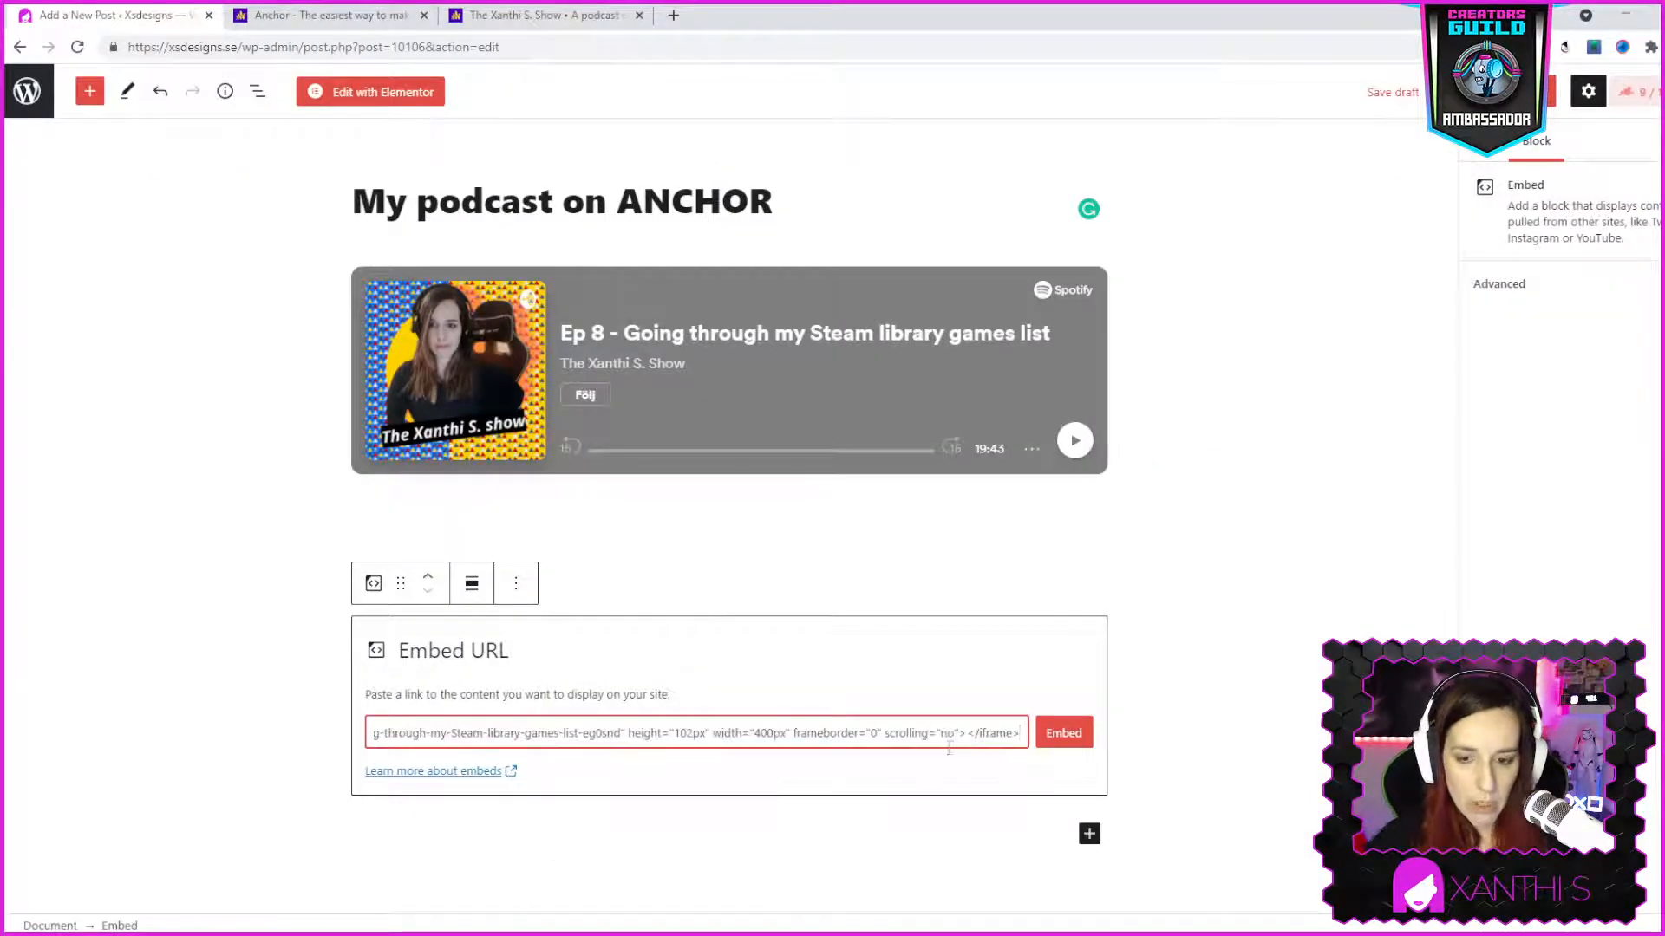
pyautogui.click(1064, 733)
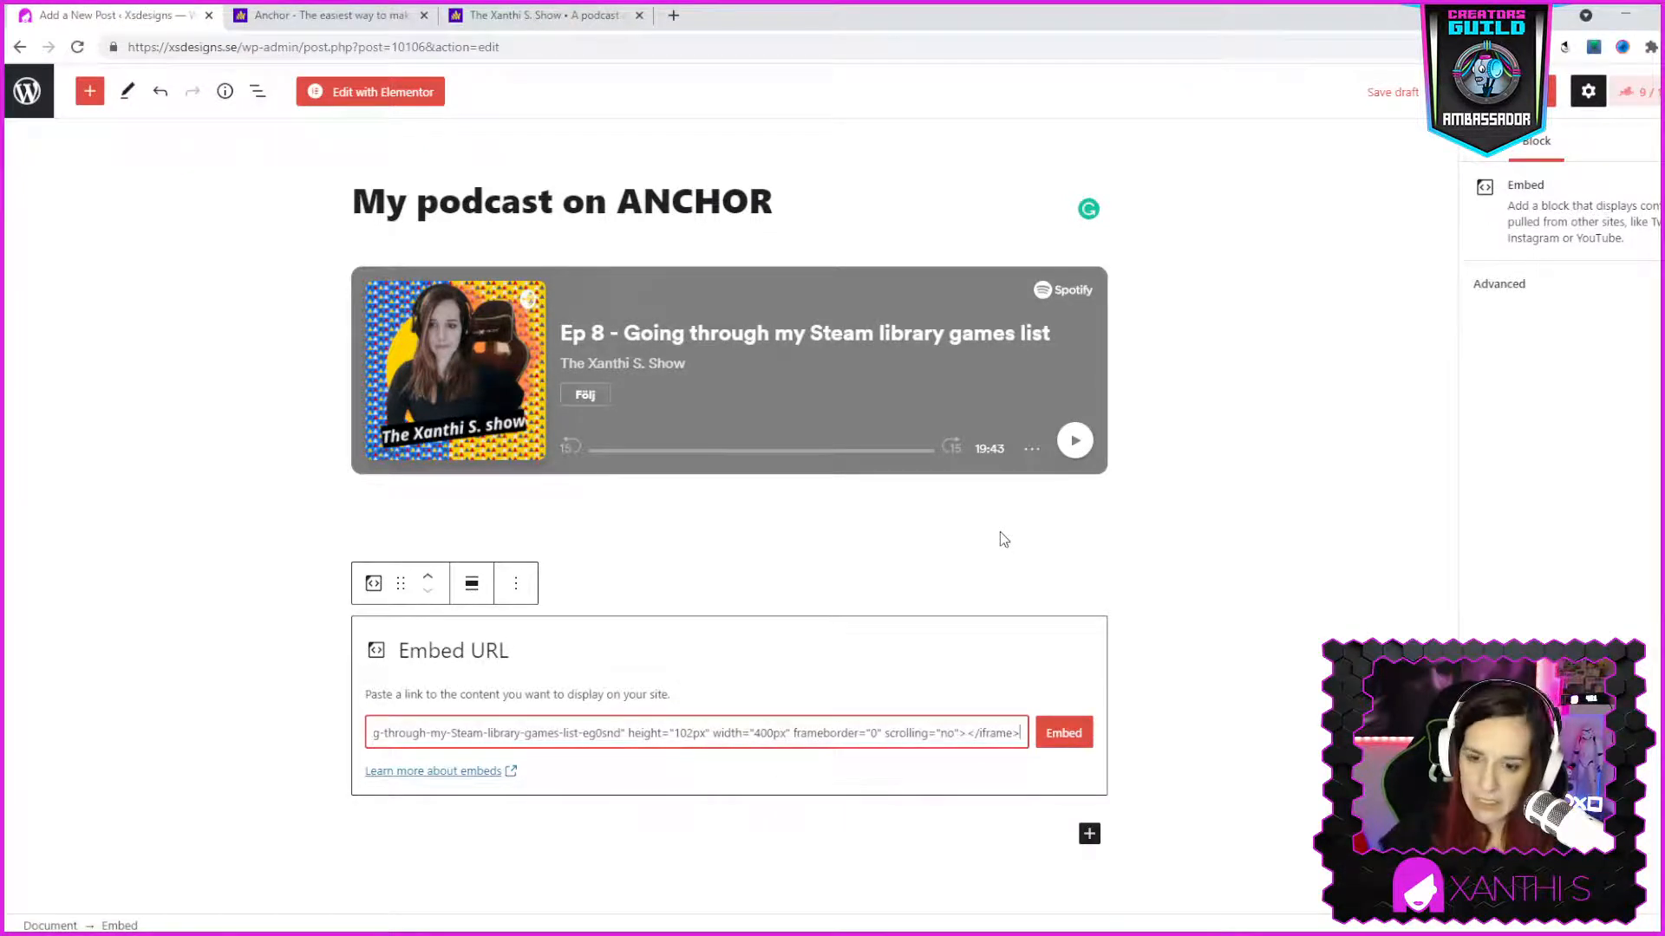
pyautogui.click(487, 733)
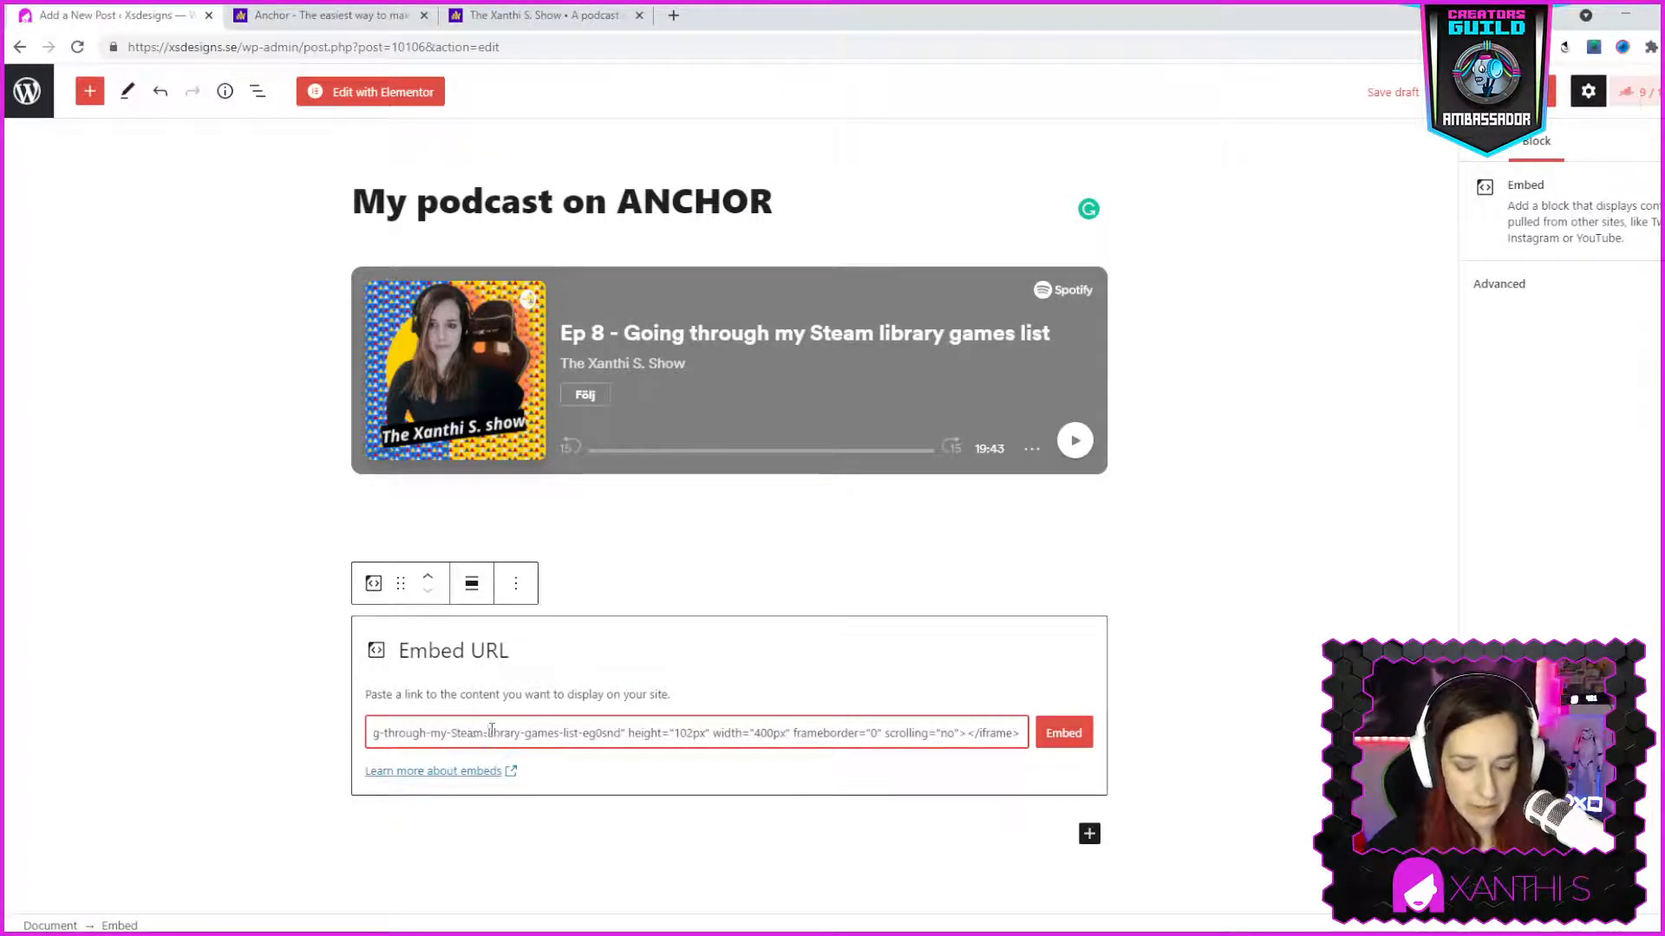
pyautogui.hotkey('ctrl', 'a')
pyautogui.press('BackSpace')
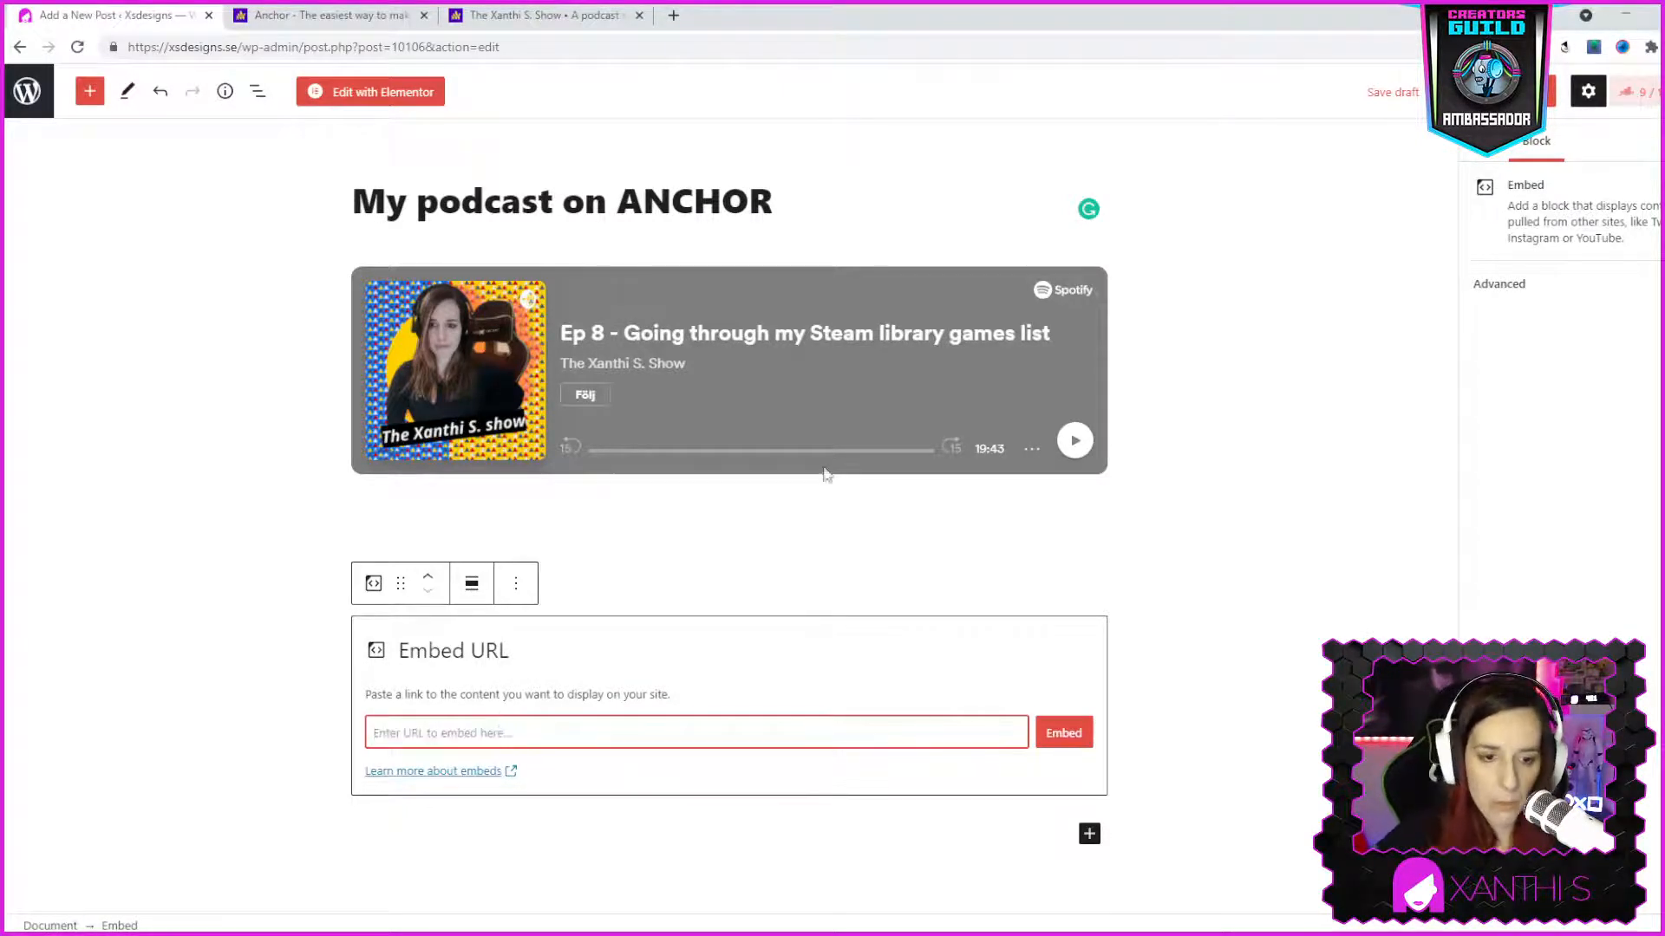
# Copy episode 8's share URL from the Anchor page and embed it in the Embed block below the Spotify player
pyautogui.click(559, 17)
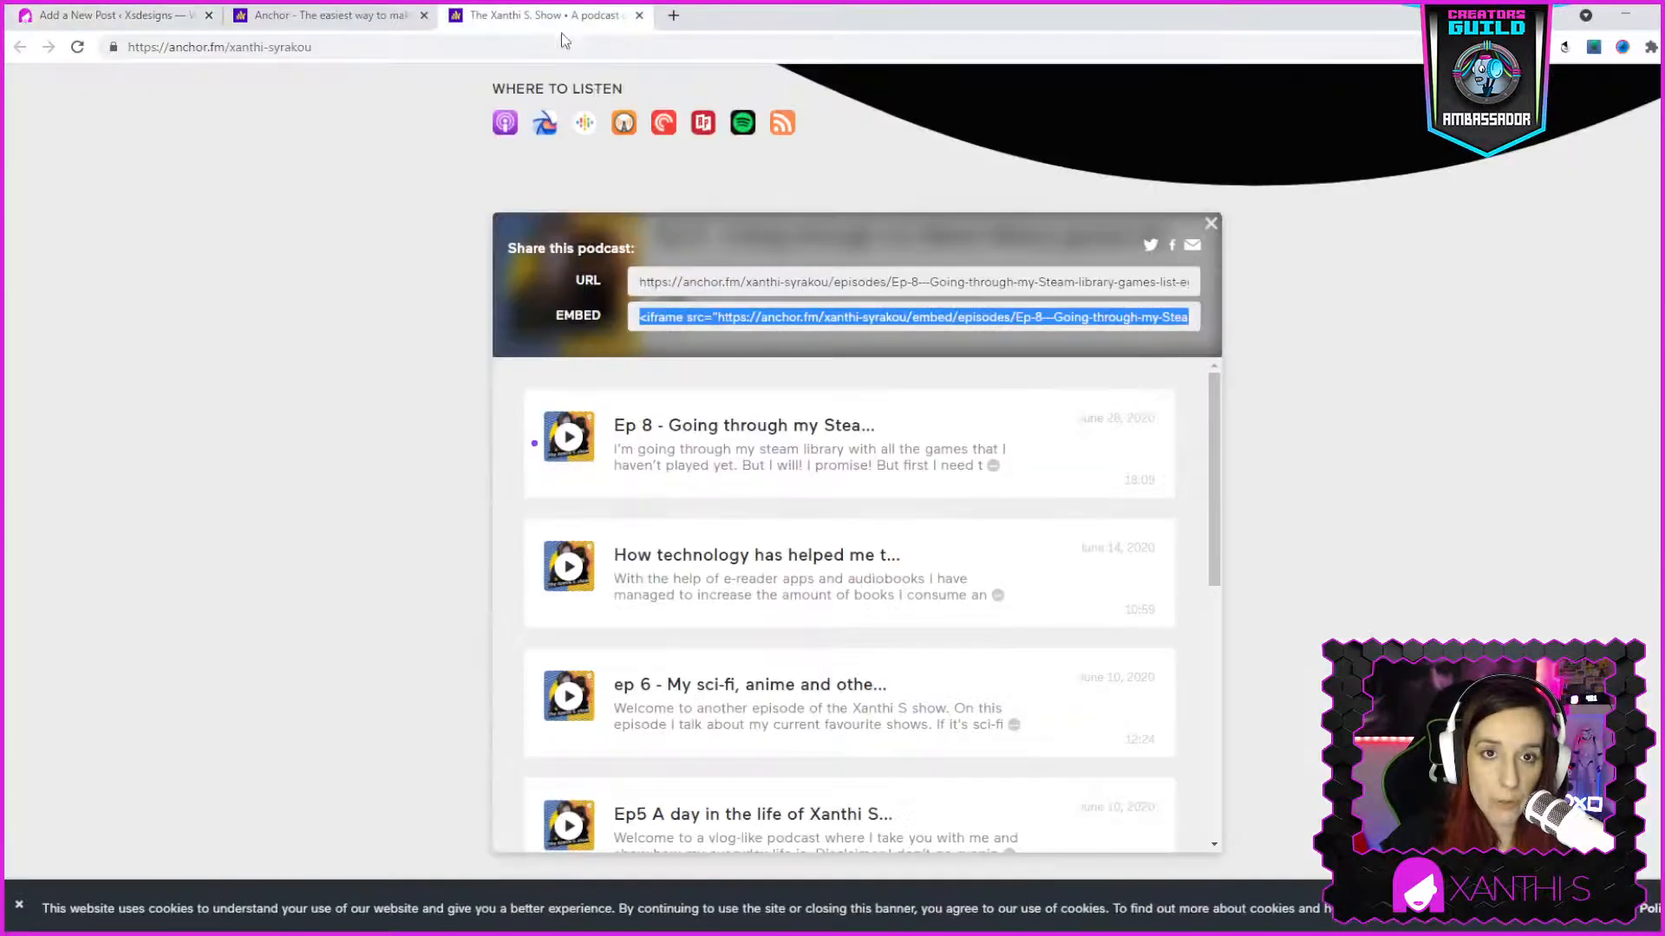
pyautogui.click(1112, 284)
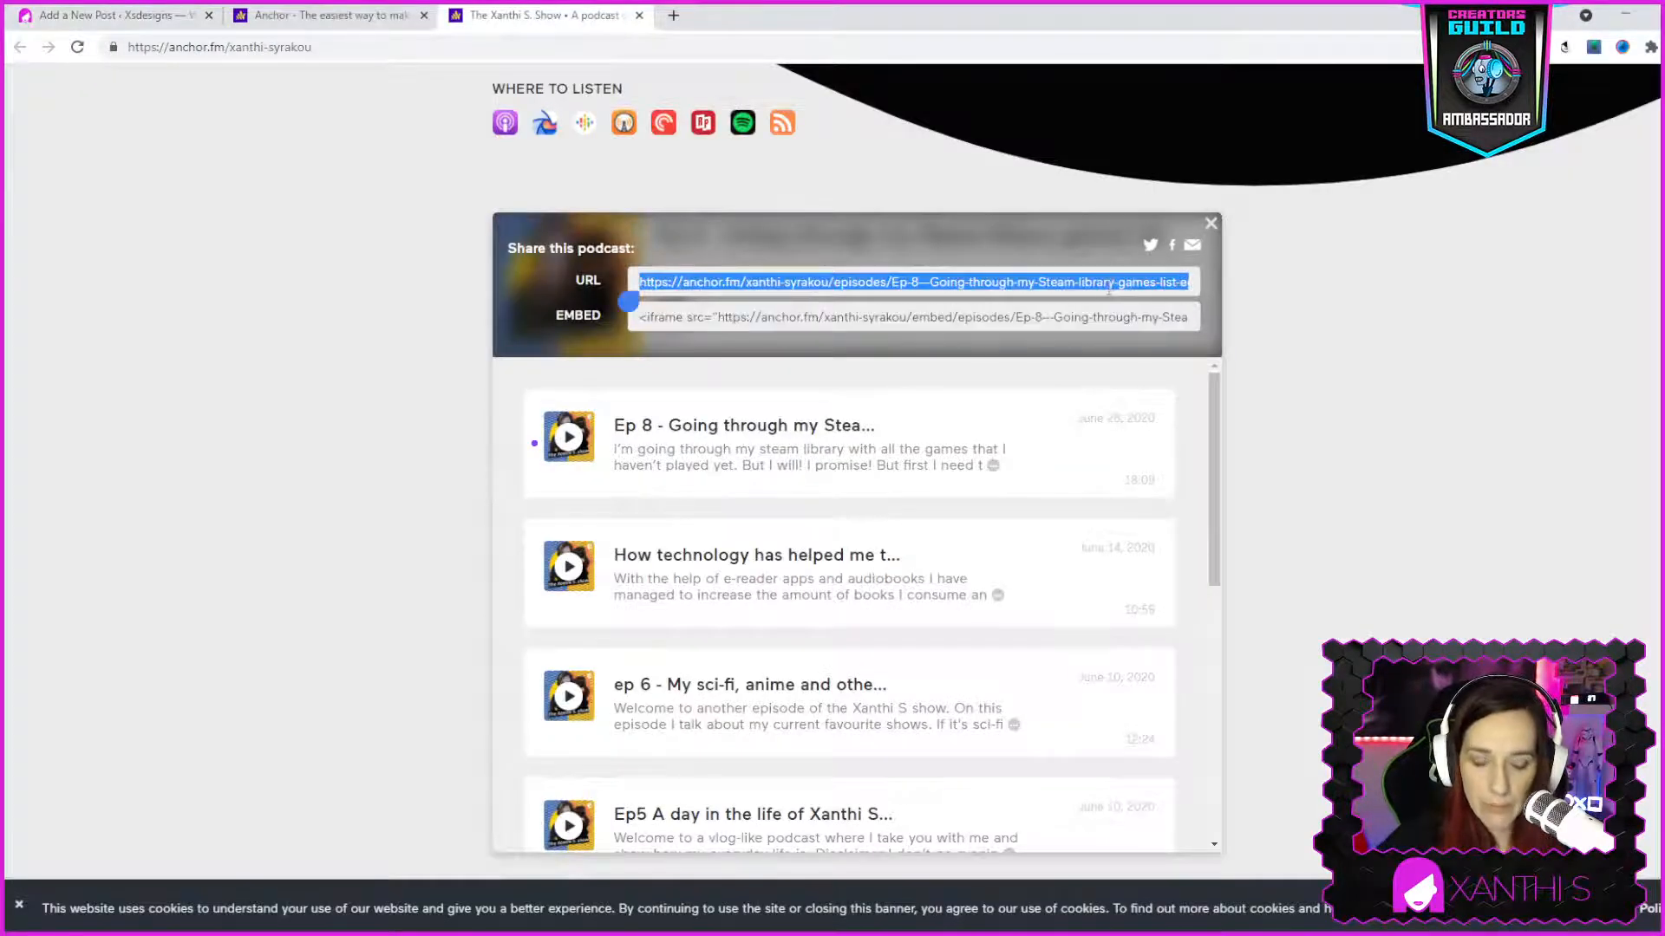
pyautogui.click(120, 17)
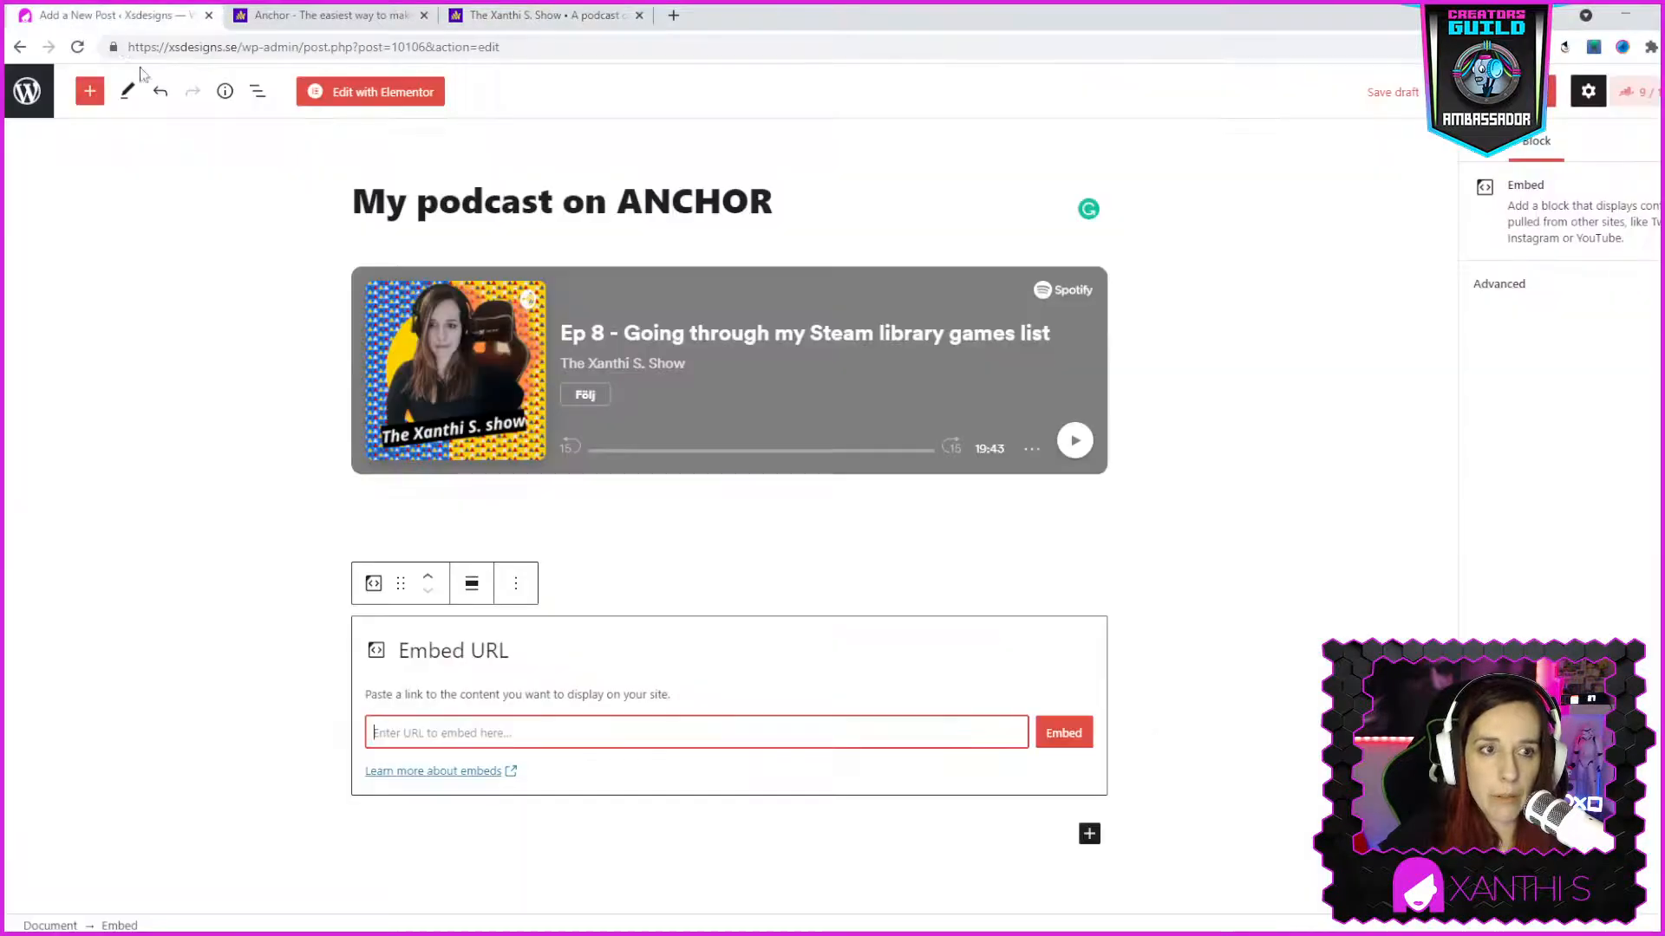
pyautogui.write('https://anchor.fm/xanthi-syrakou/episodes/Ep-8---Going-through-my-Steam-library-games-list-eg0snd')
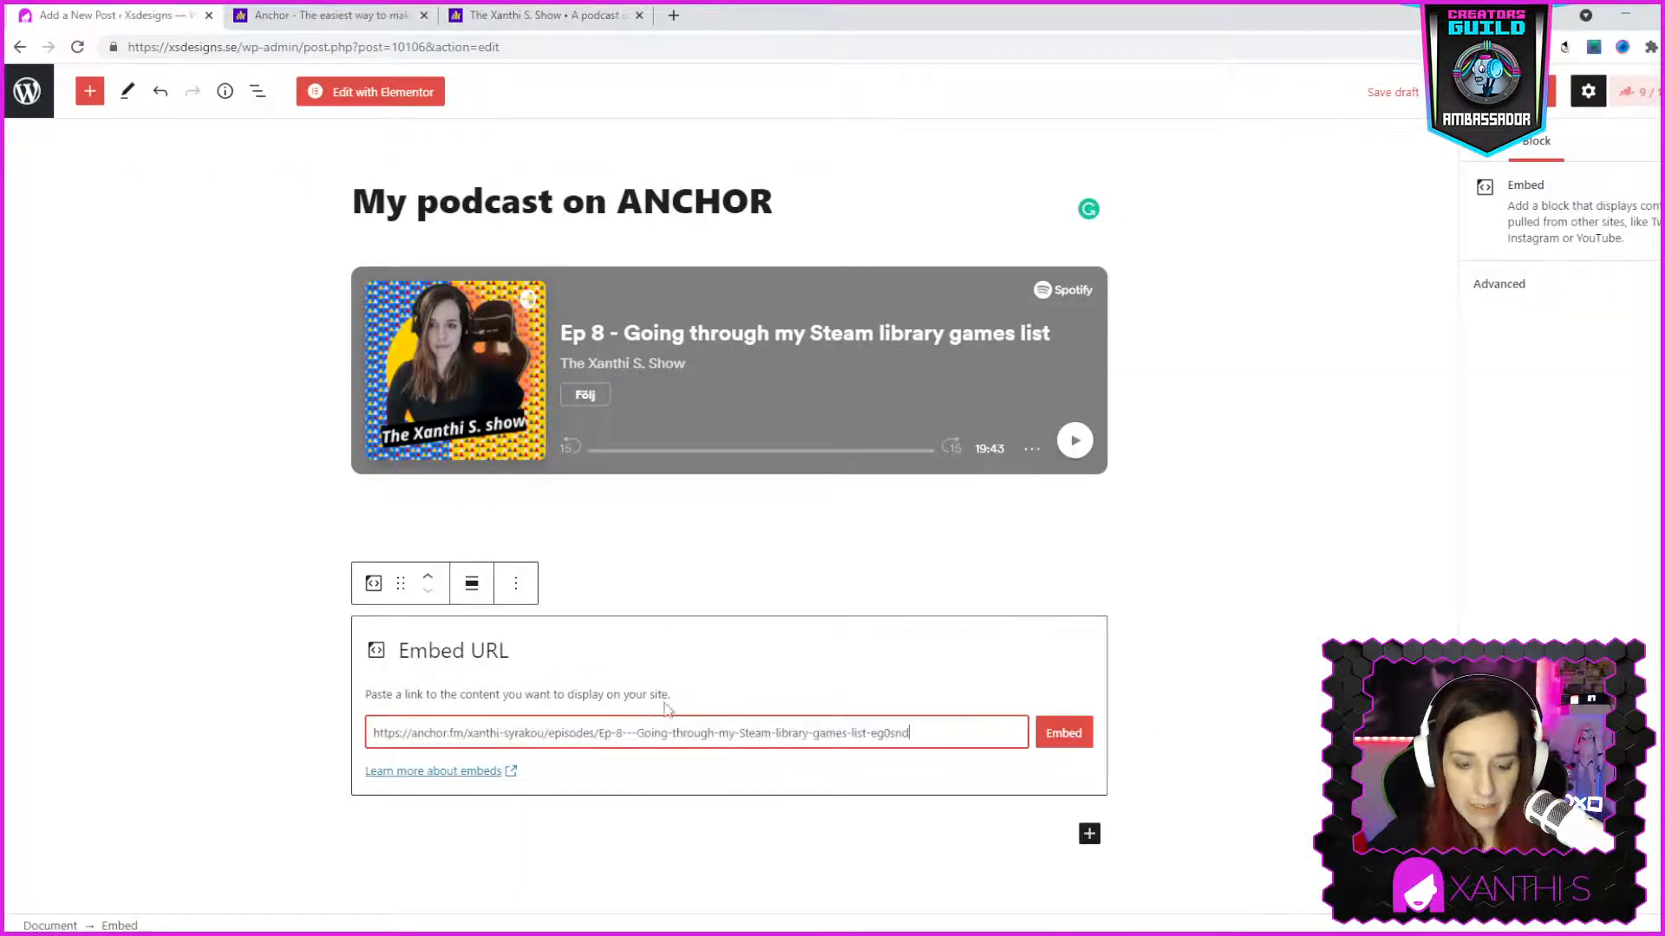
pyautogui.click(1064, 732)
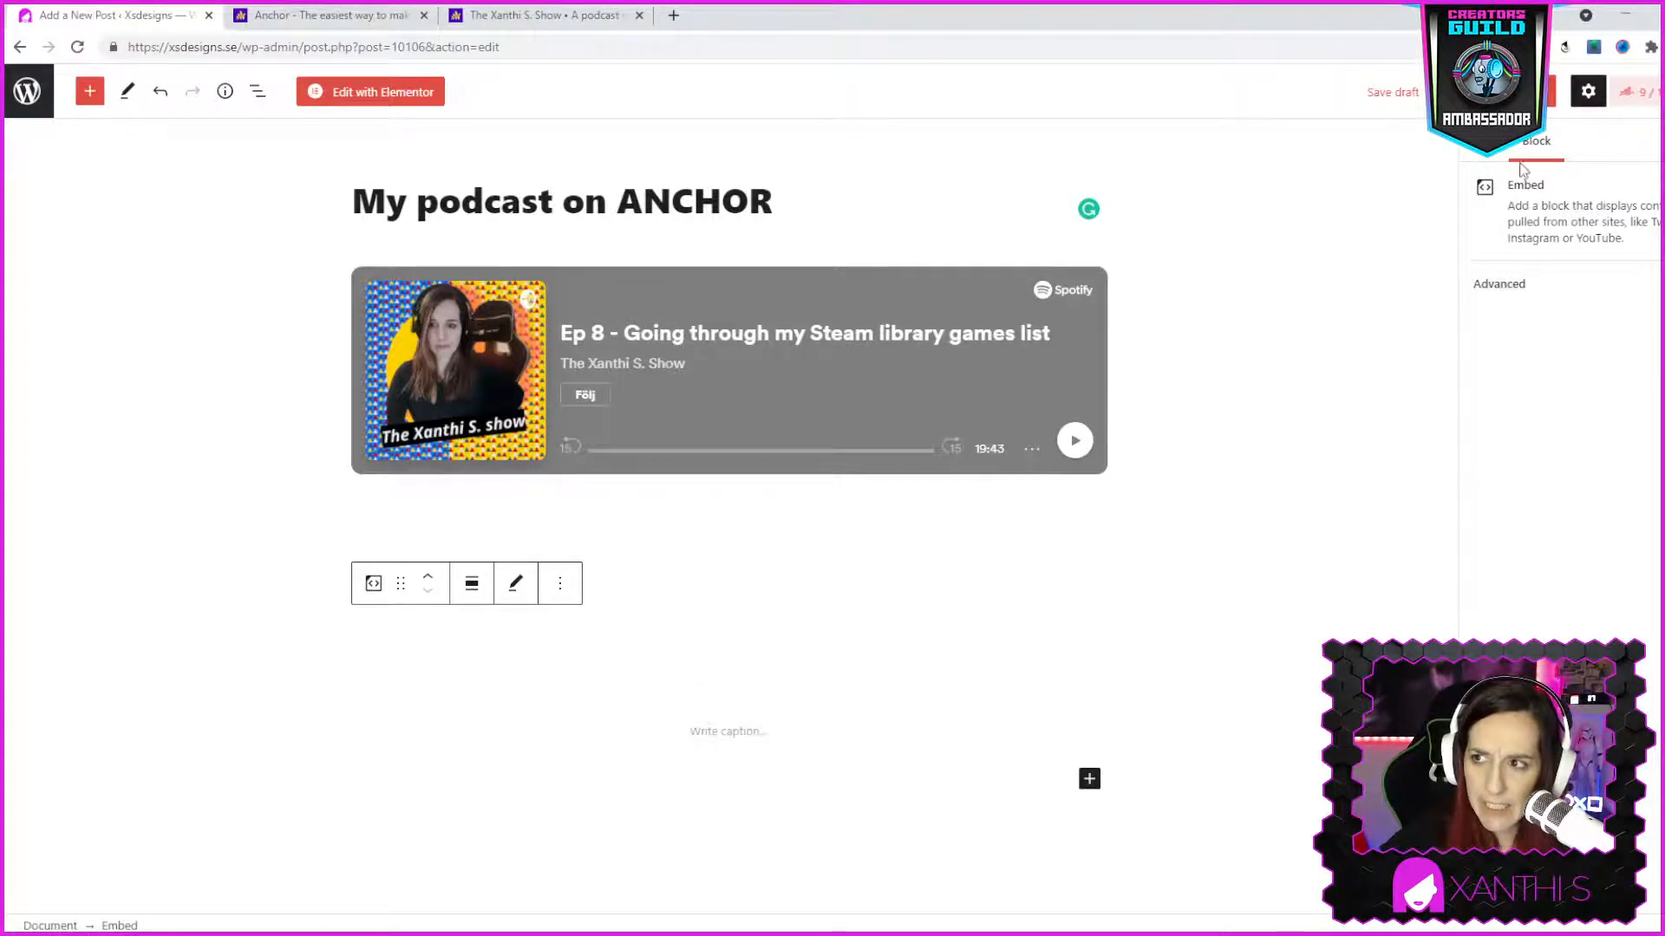
# Preview the post in a new browser tab, check how both podcast embeds display, and return to the editor
pyautogui.click(1466, 92)
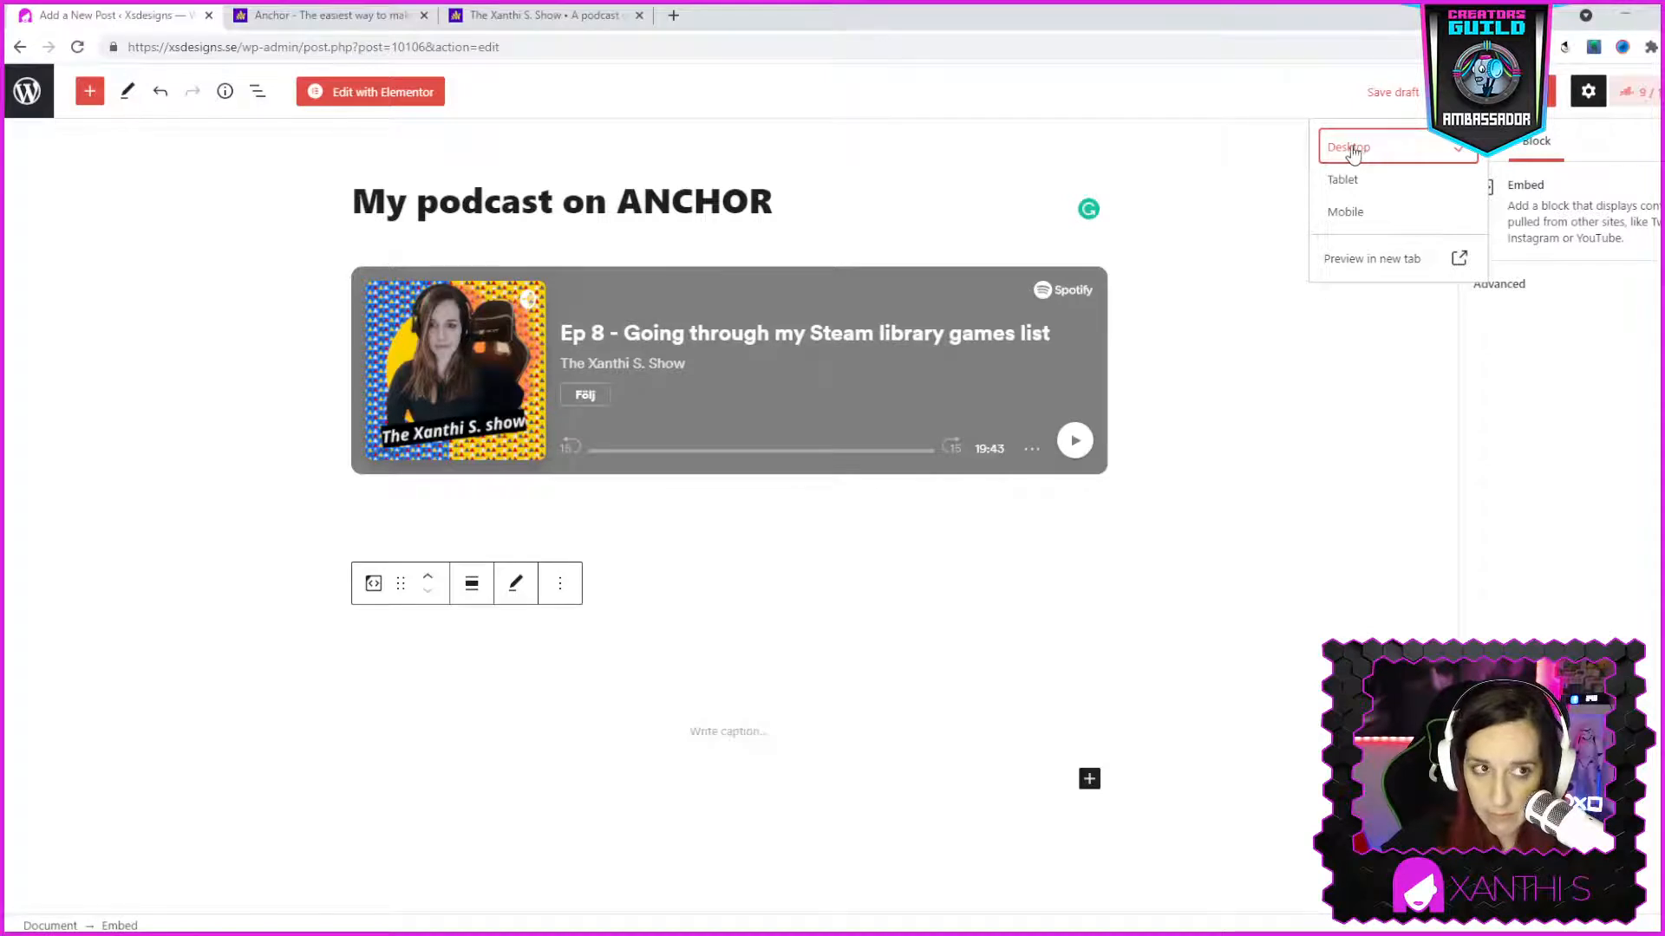
pyautogui.click(1371, 257)
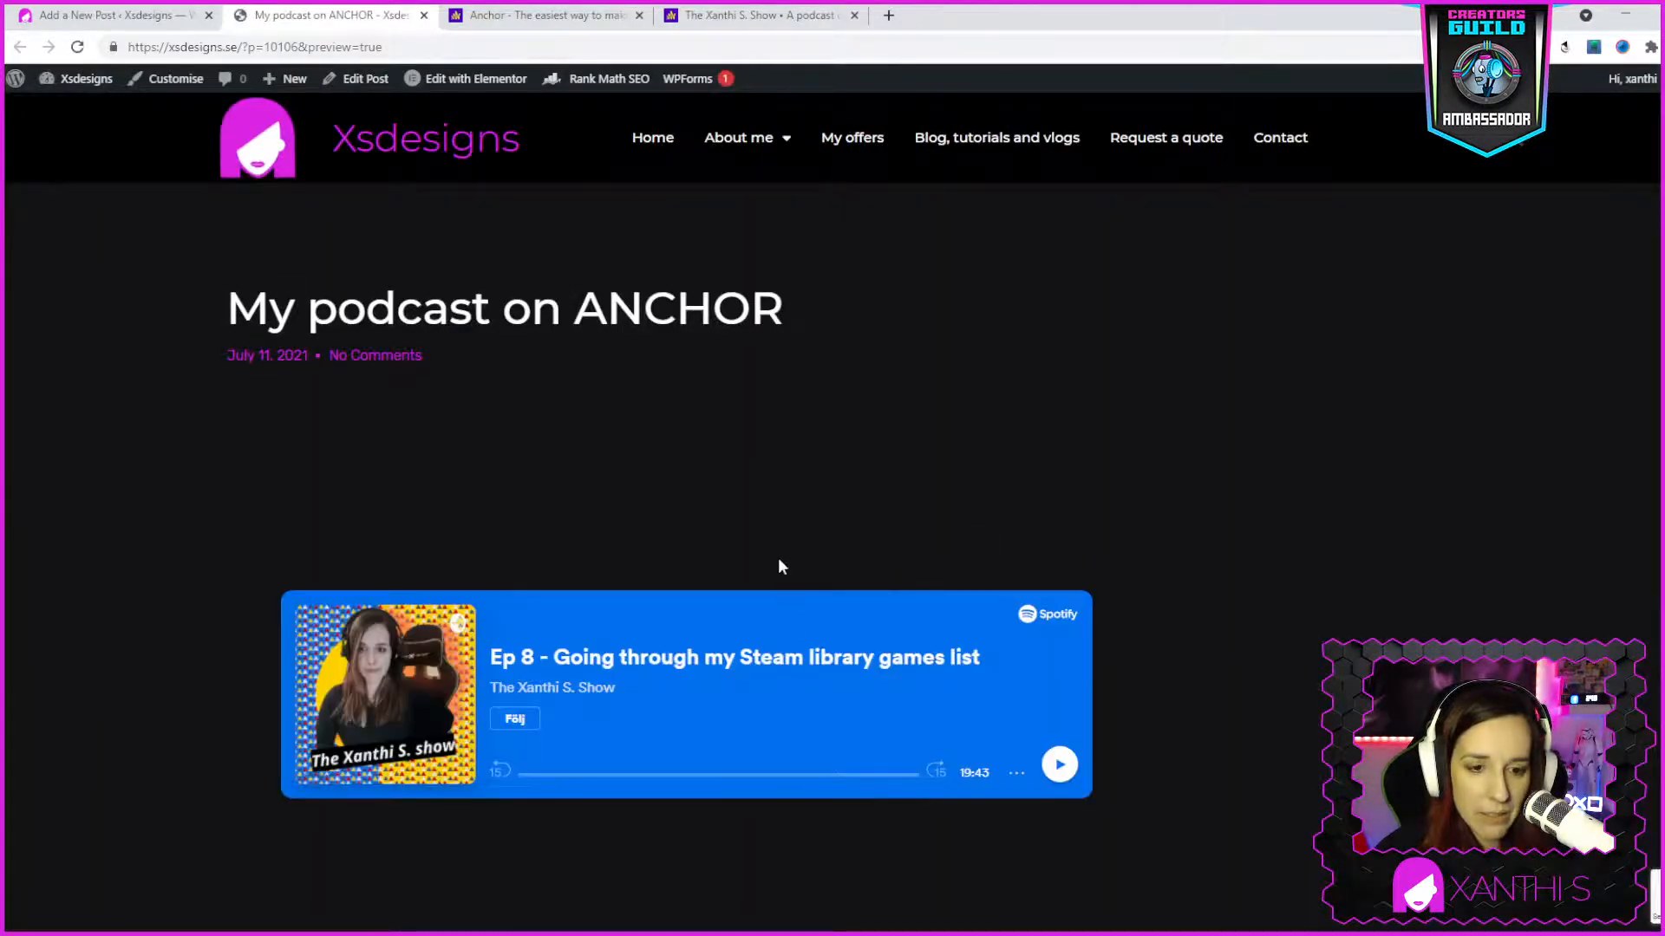
pyautogui.scroll(-5, 669, 704)
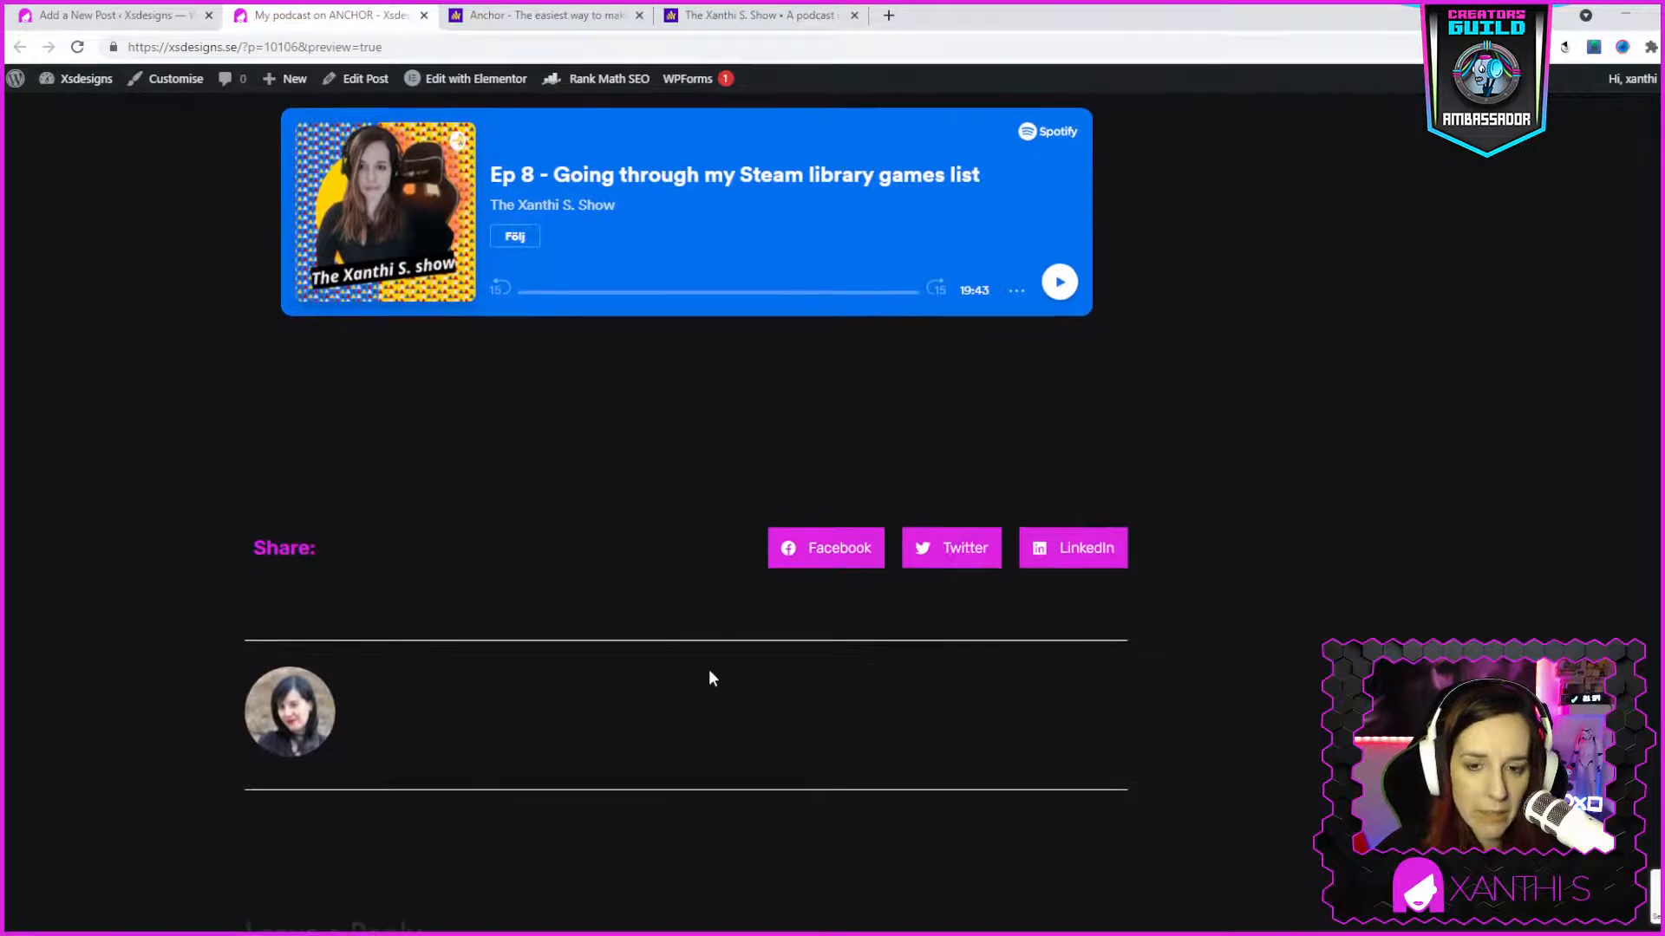
pyautogui.click(131, 14)
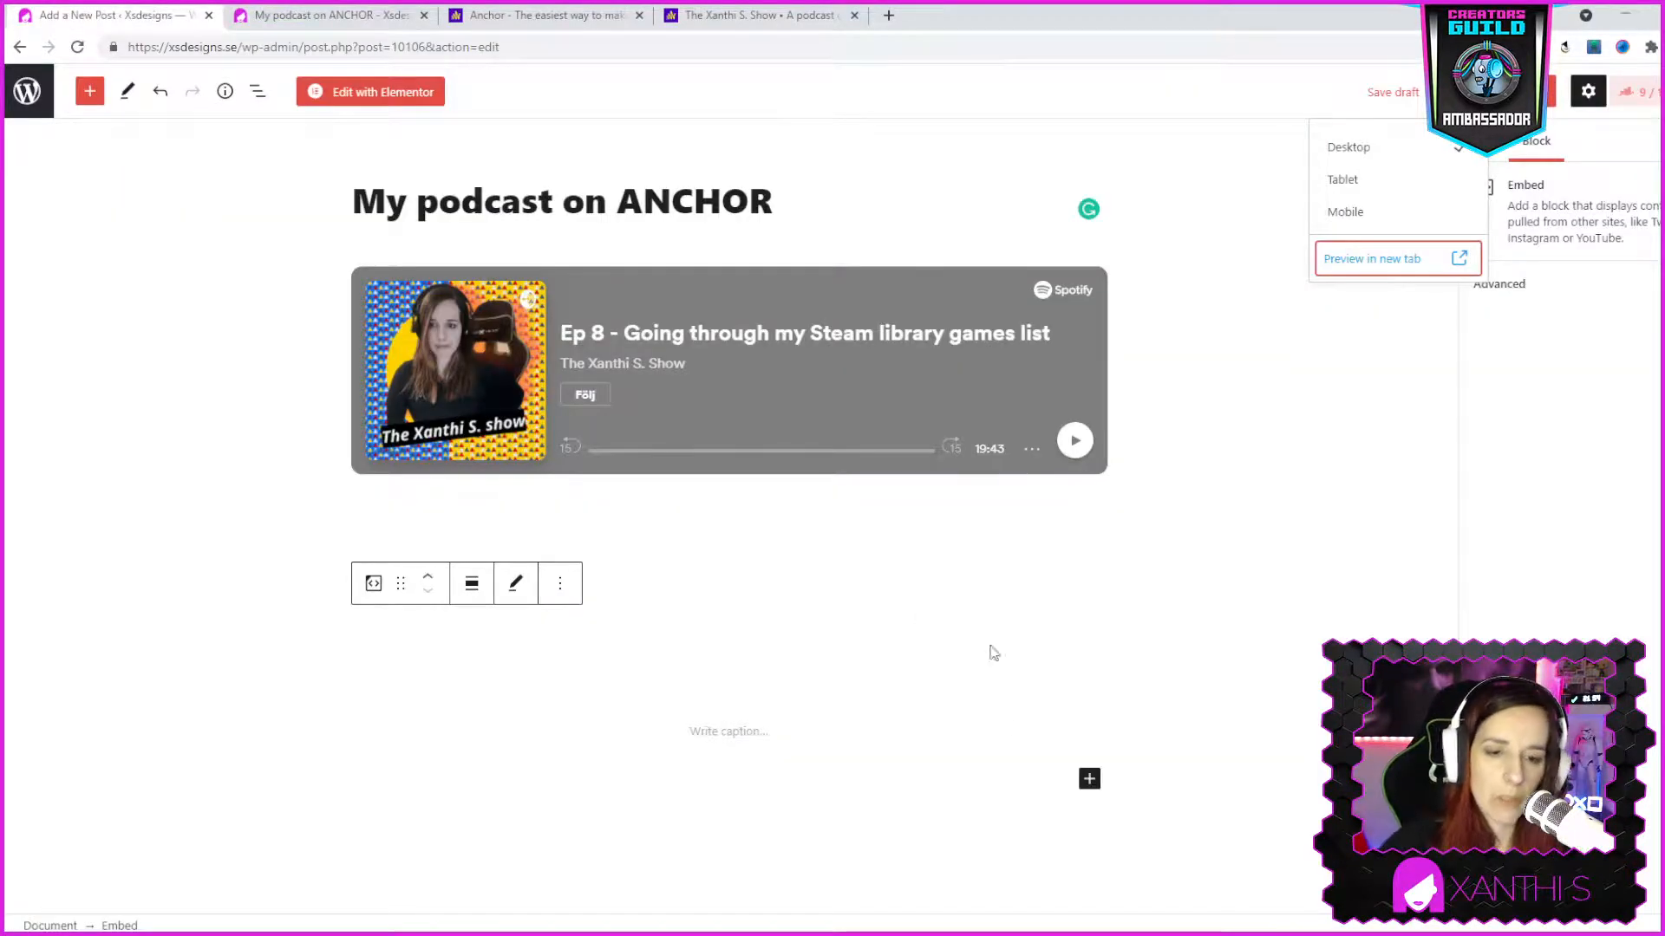
# Remove the Anchor Embed block below the Spotify player, leaving an empty paragraph block in the post
pyautogui.click(1101, 783)
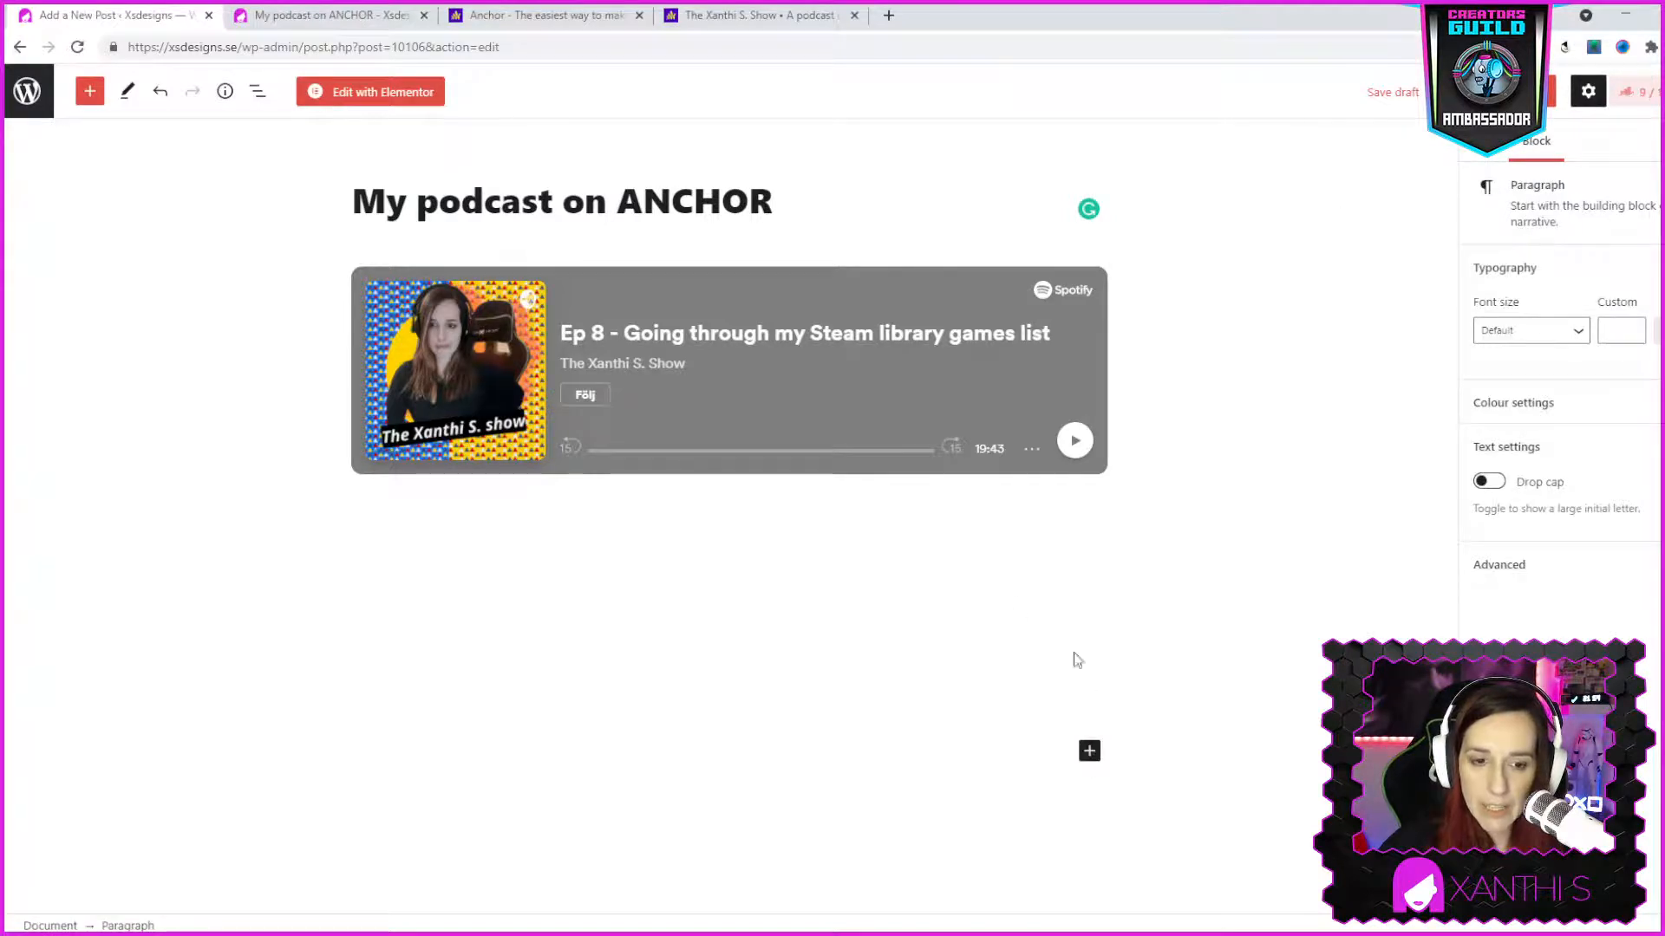
pyautogui.click(941, 657)
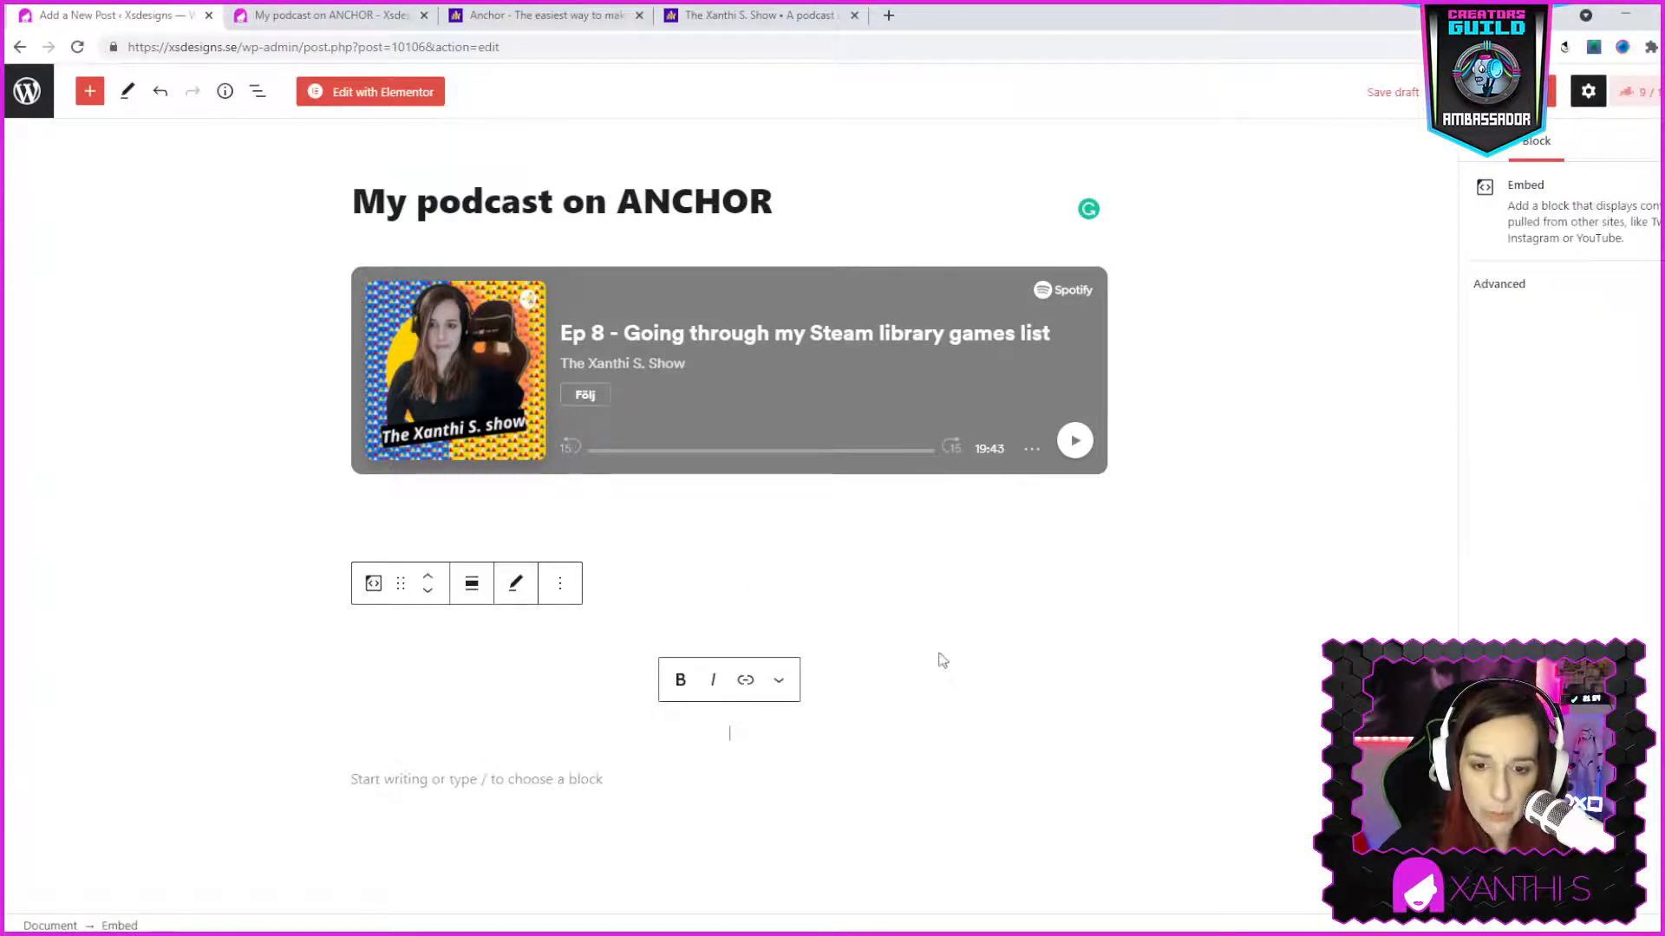
pyautogui.click(560, 583)
pyautogui.click(595, 526)
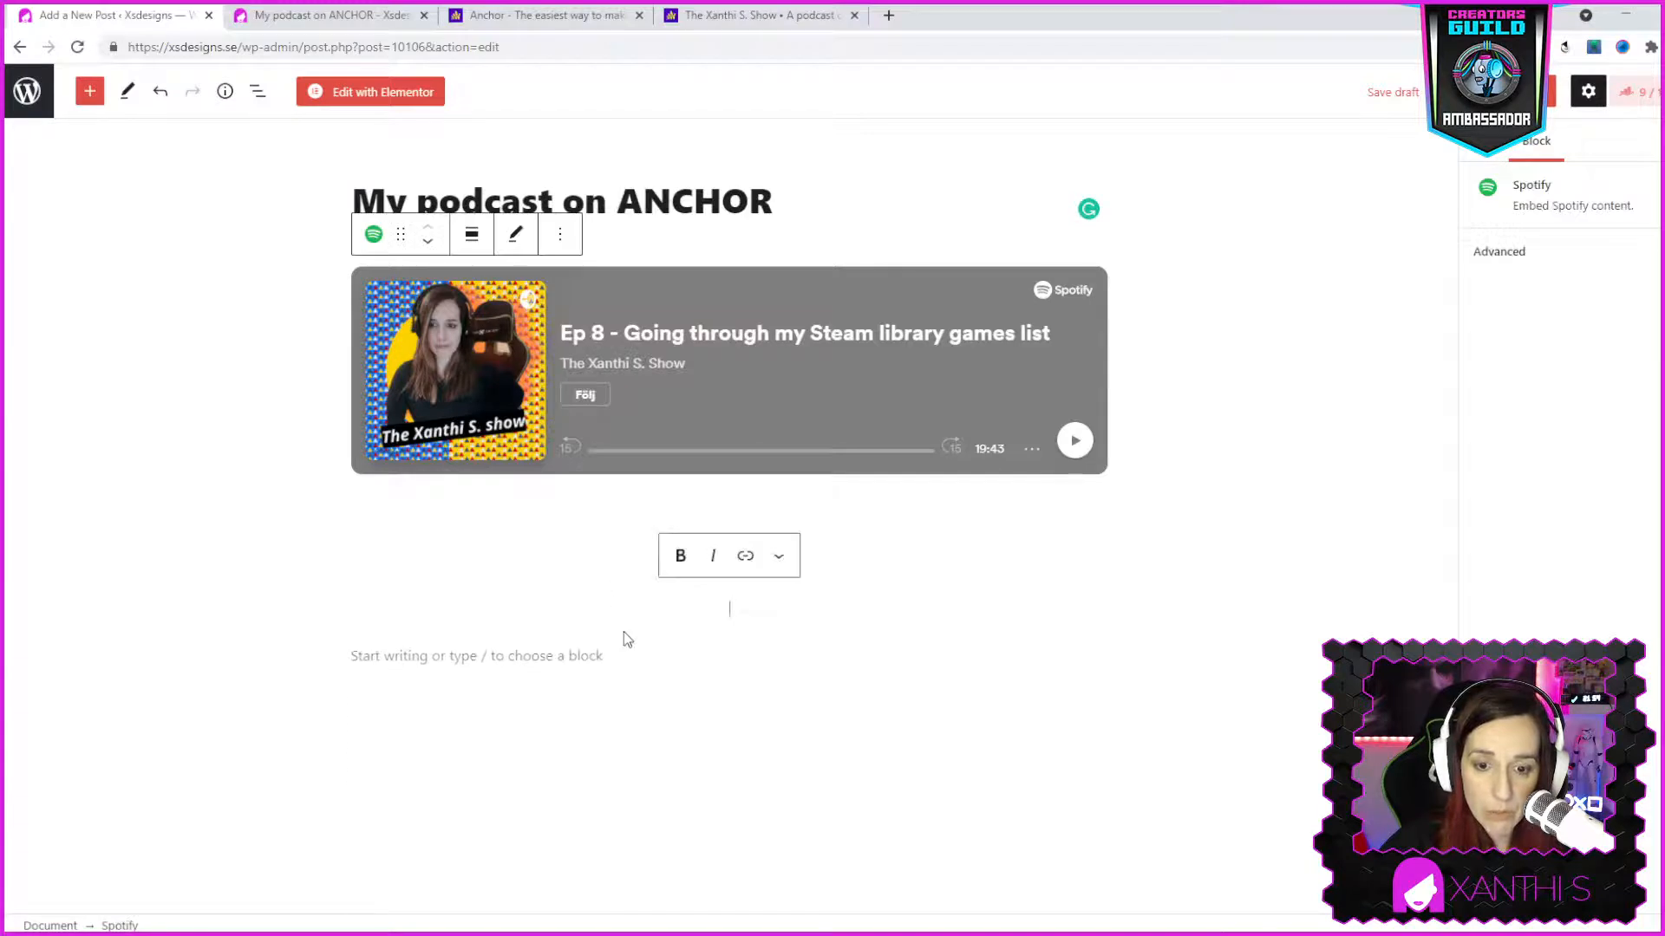